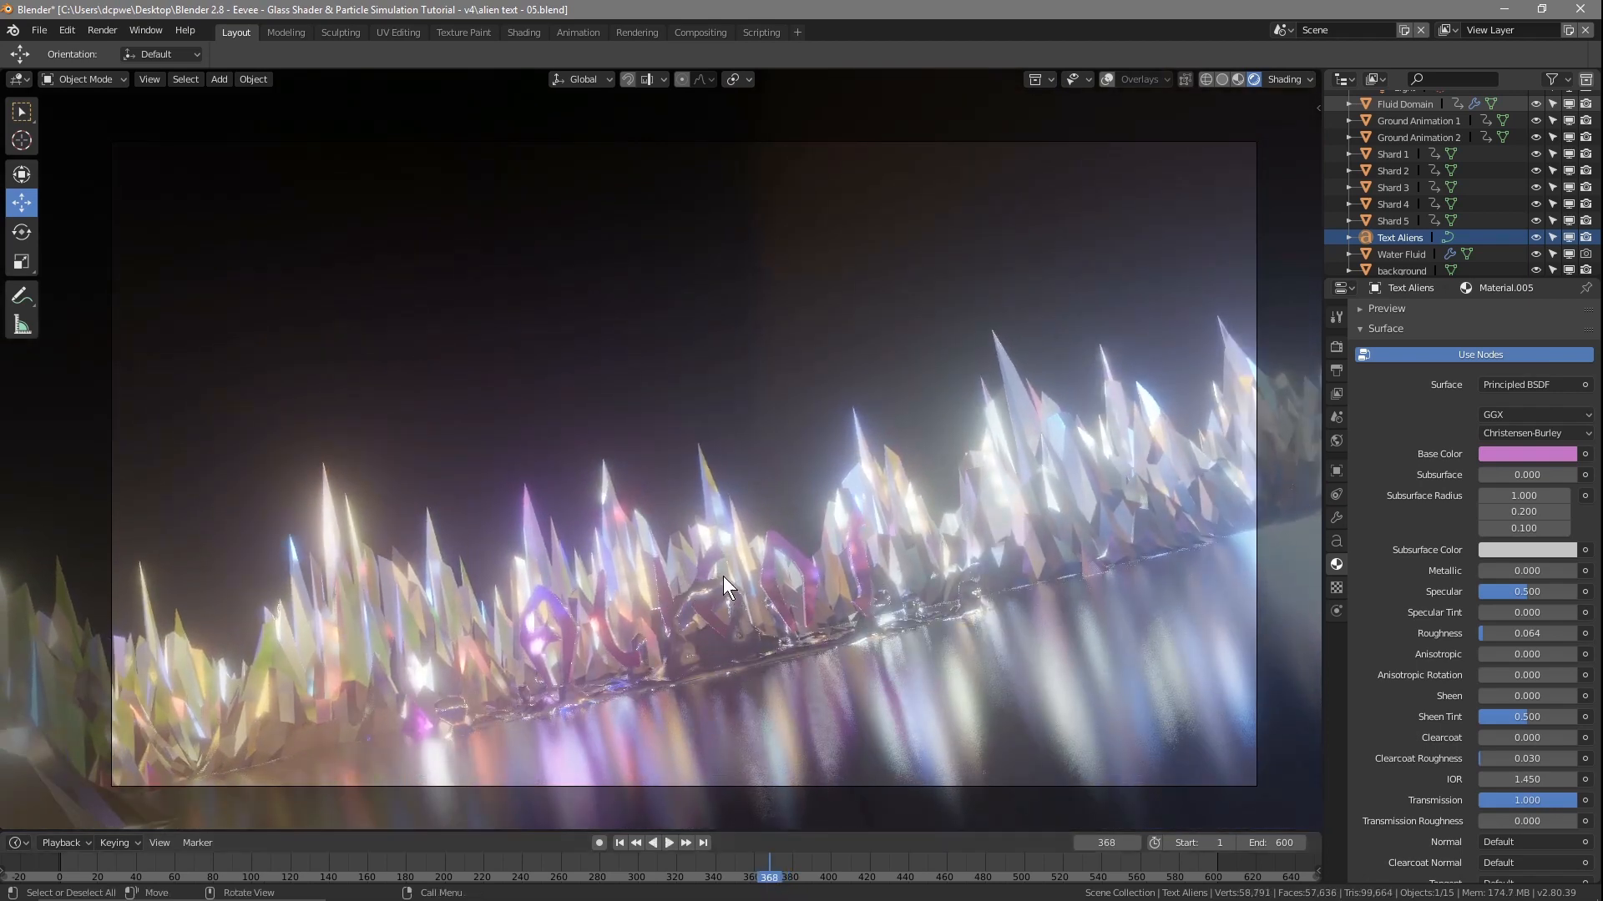
Show the viewport overlays, enable auto keying at frame 380, and lower the Aliens text along Z below the water surface
{"action": "left_click", "coordinate": [1107, 78]}
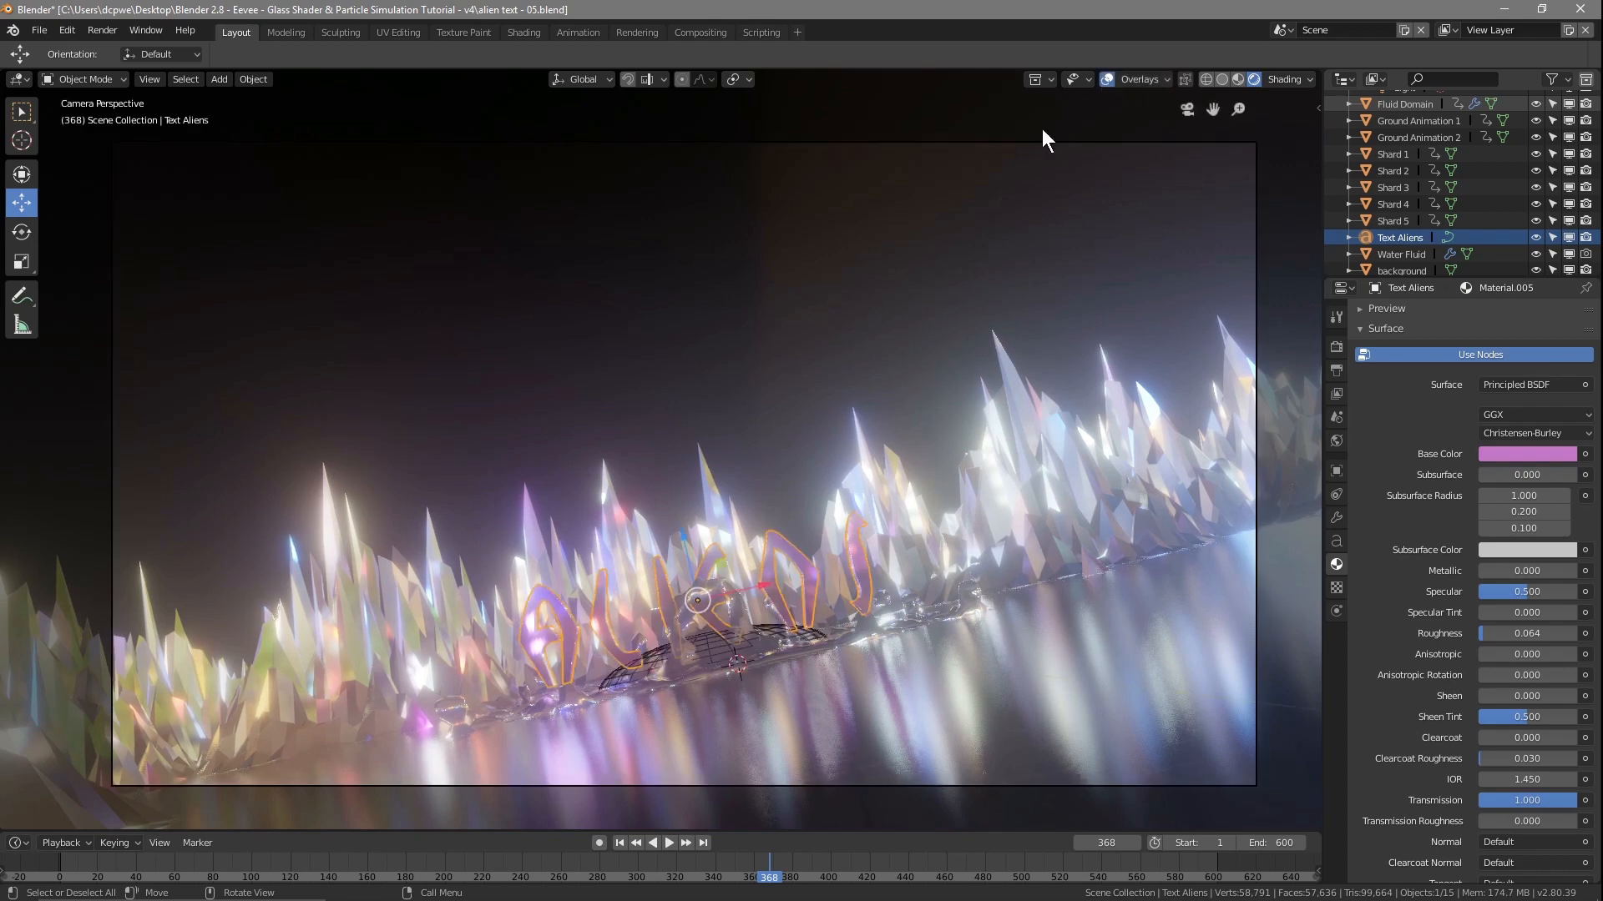
{"action": "left_click_drag", "start_coordinate": [769, 886], "coordinate": [794, 863]}
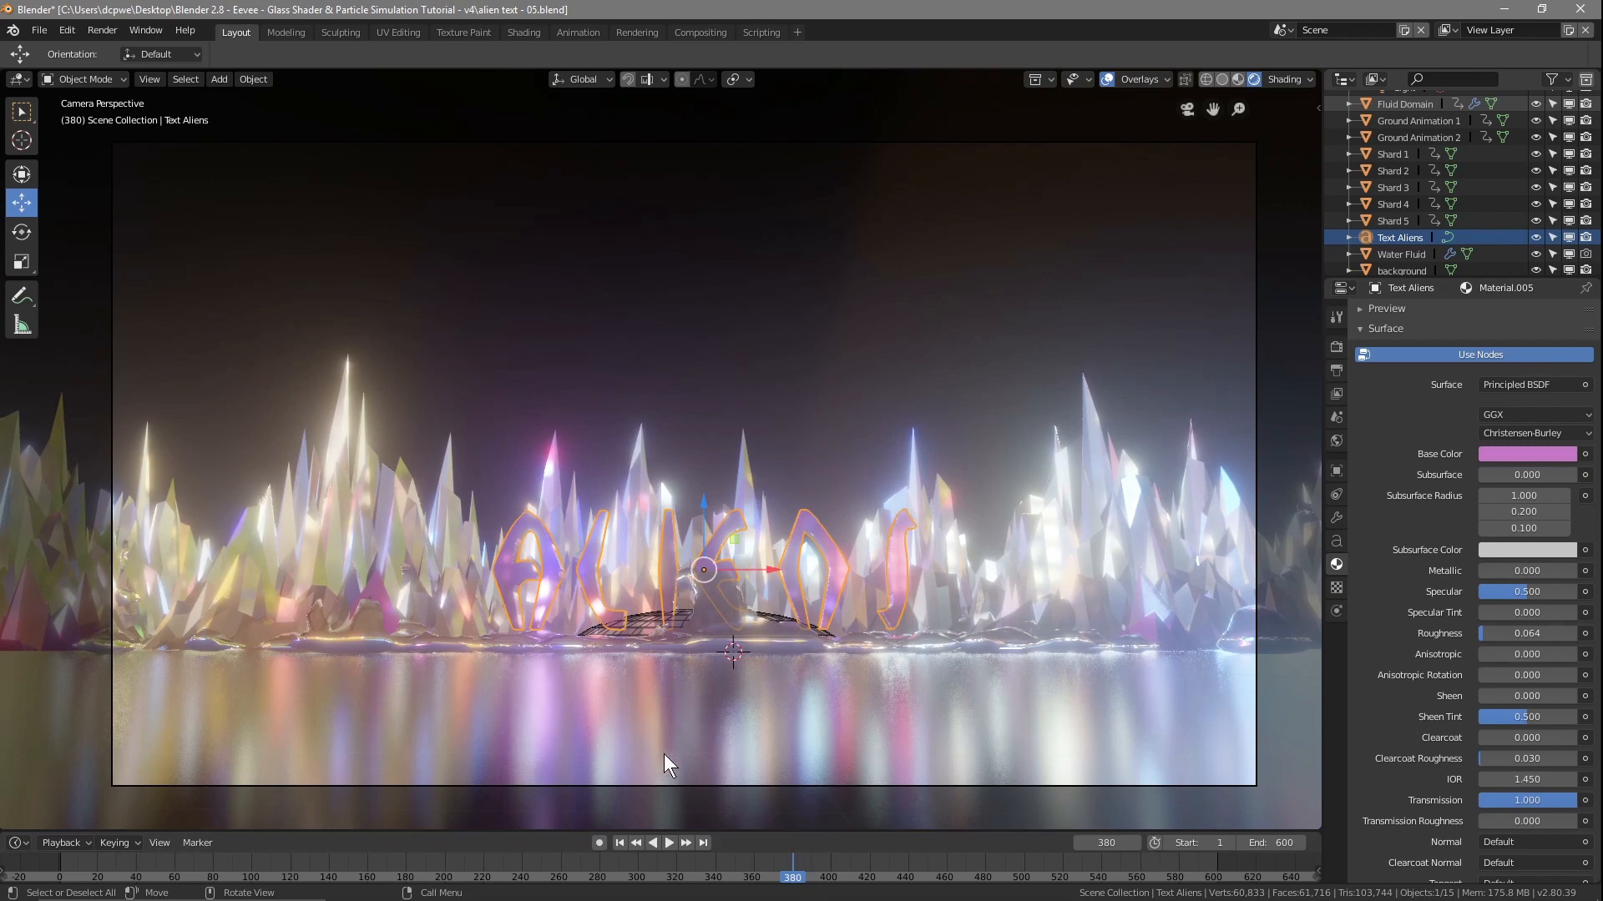
{"action": "left_click", "coordinate": [598, 843]}
{"action": "key", "text": "g"}
{"action": "key", "text": "z"}
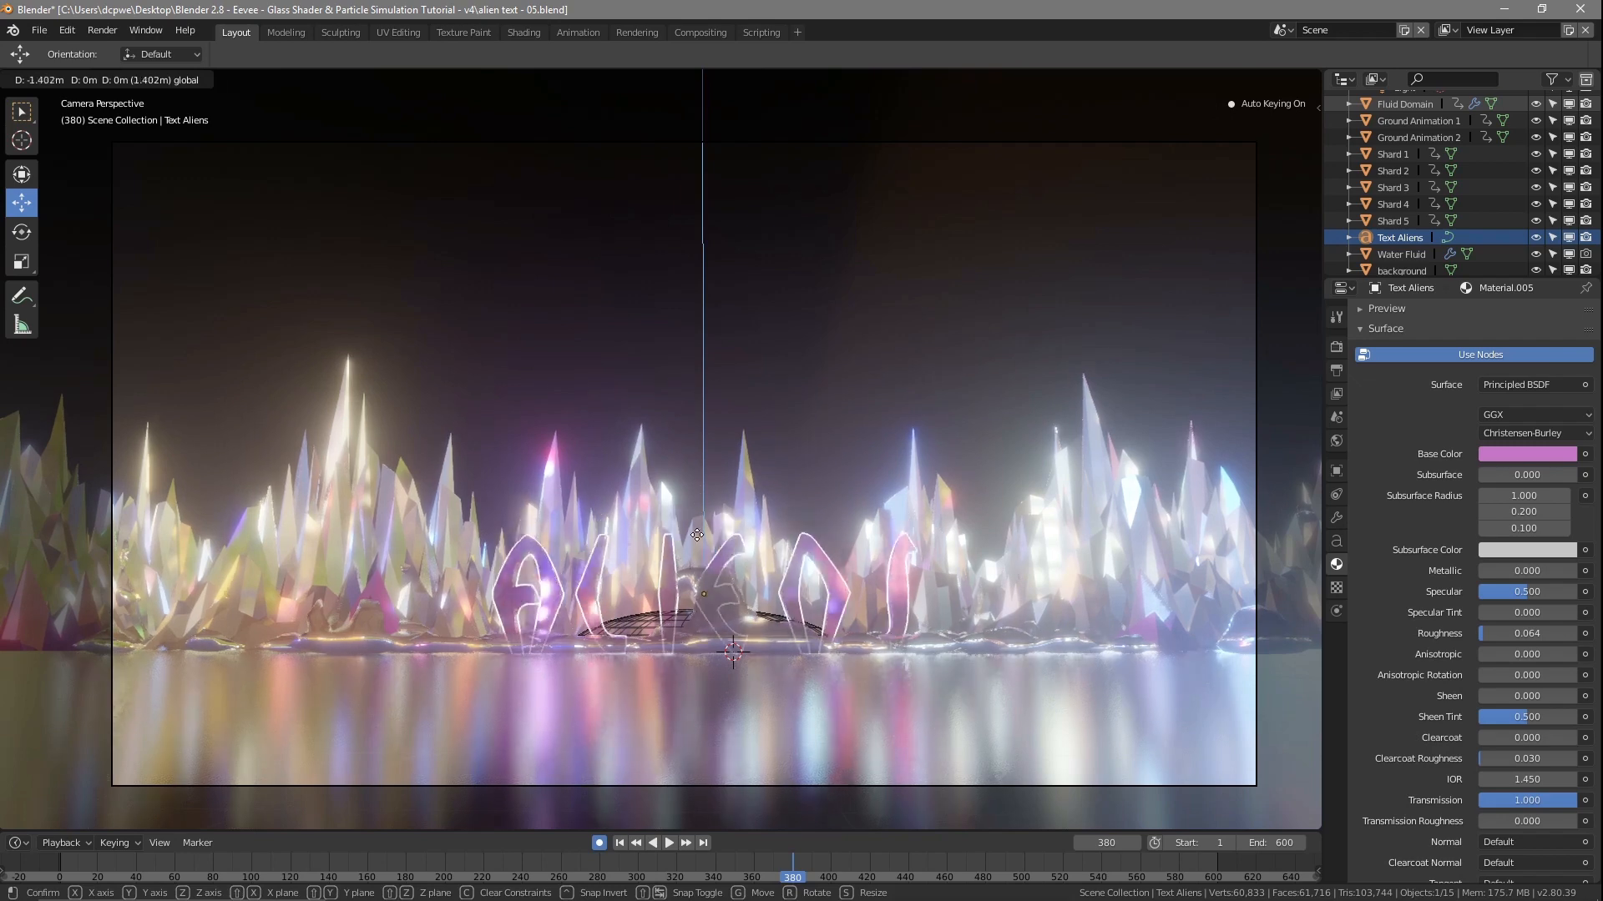
{"action": "left_click", "coordinate": [682, 645]}
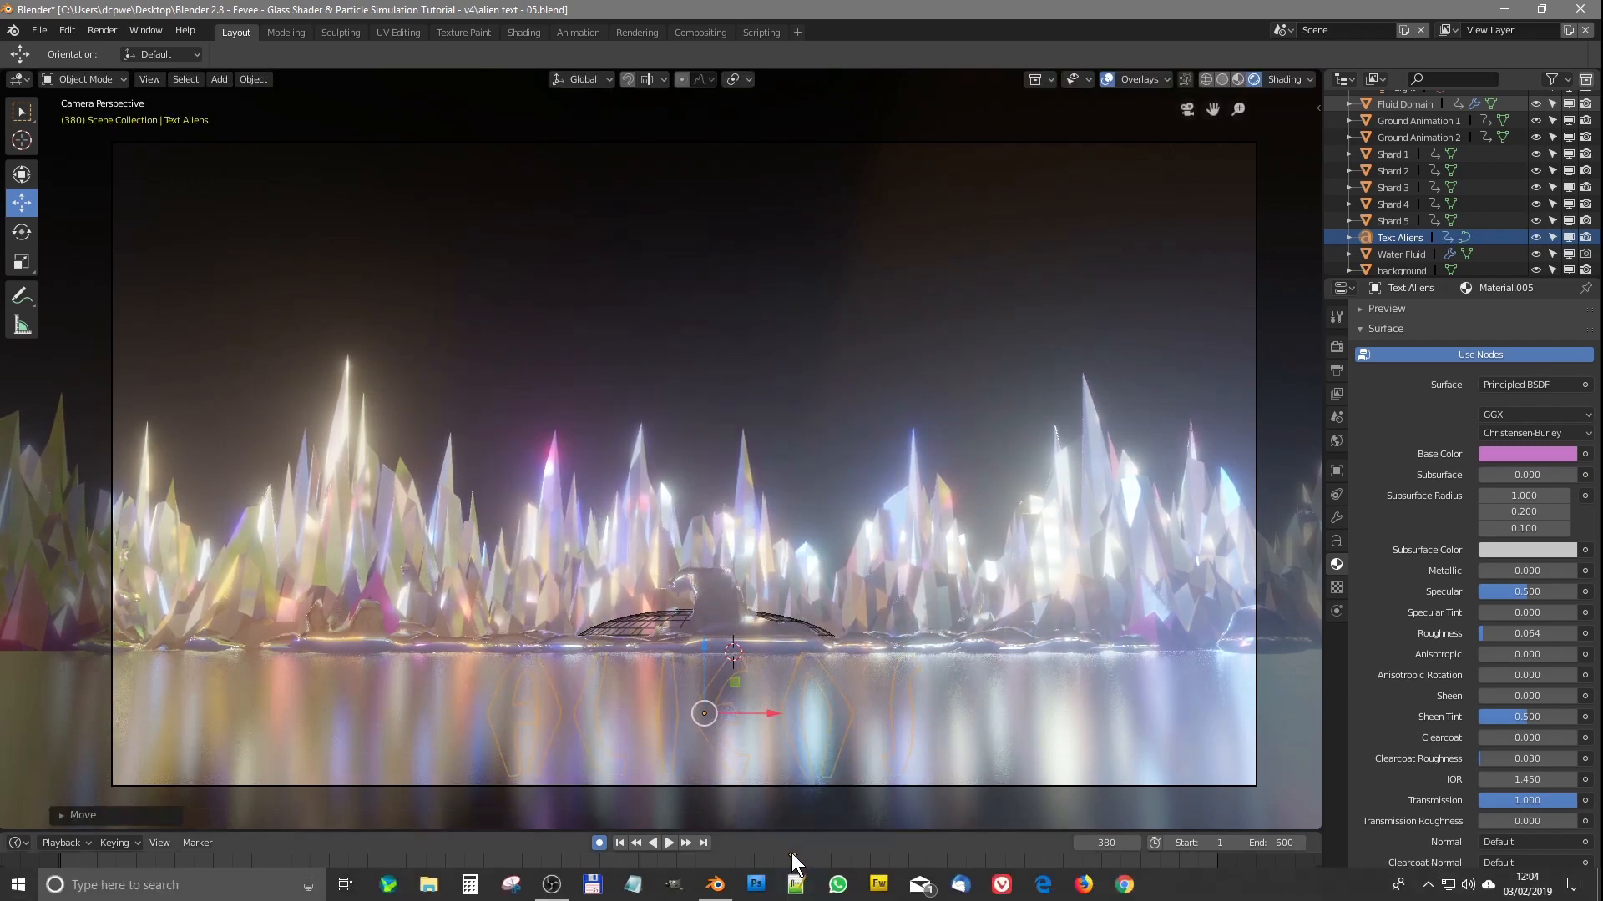
At frame 380, raise the Aliens text about 4.1 m along Z so it is half submerged
{"action": "mouse_move", "coordinate": [793, 869]}
{"action": "right_mouse_down"}
{"action": "mouse_move", "coordinate": [731, 869]}
{"action": "mouse_move", "coordinate": [845, 868]}
{"action": "mouse_move", "coordinate": [794, 869]}
{"action": "right_mouse_up"}
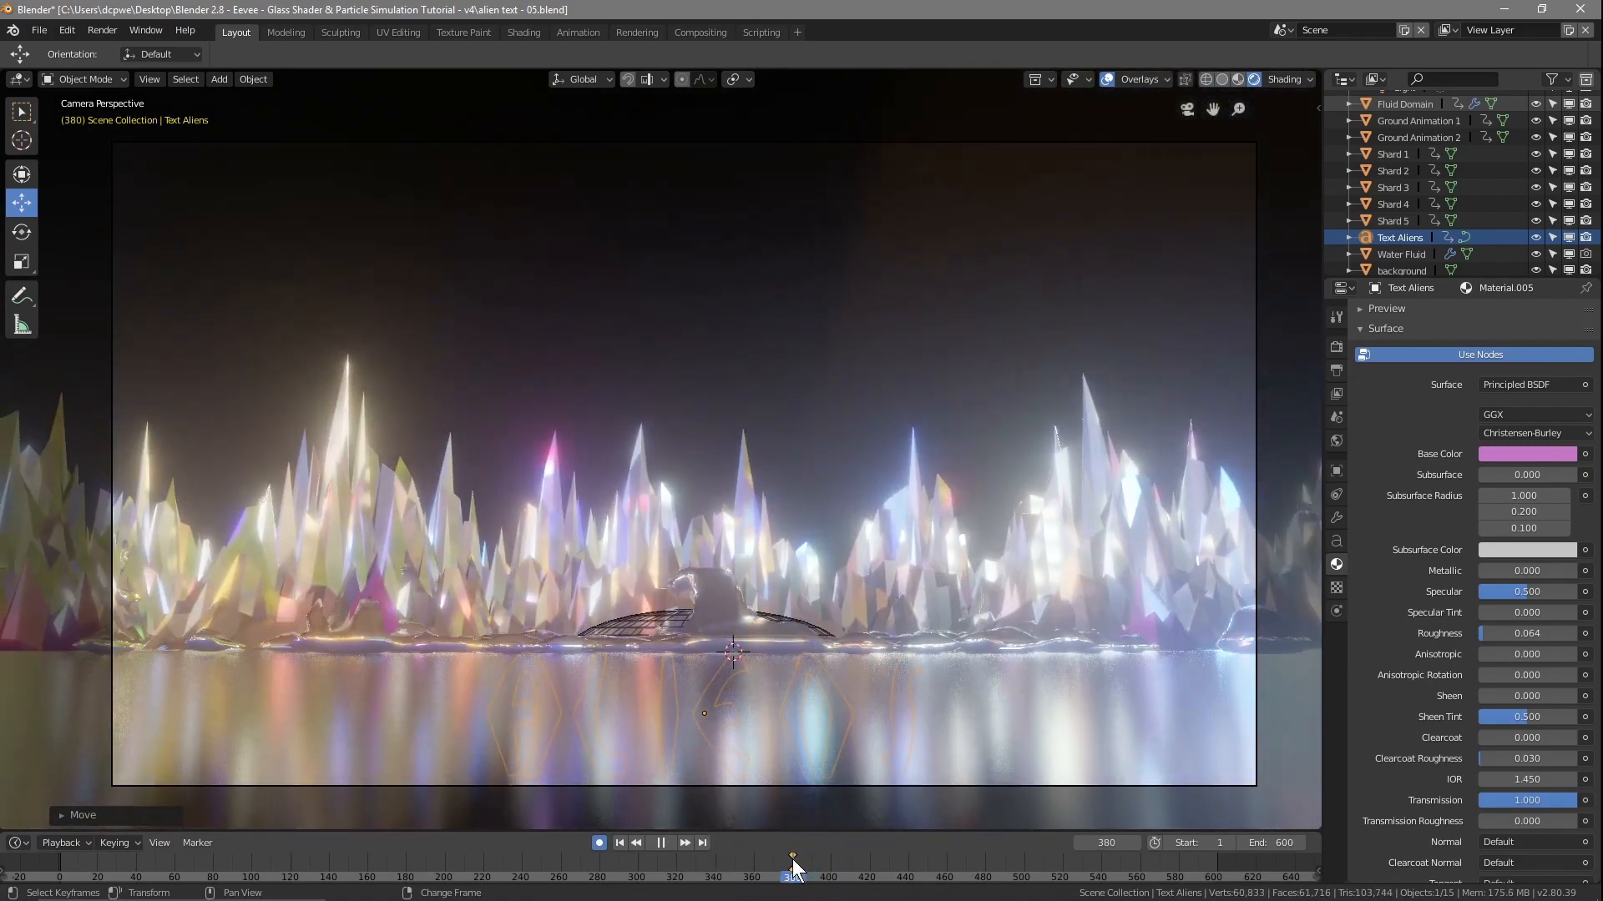
{"action": "key", "text": "space"}
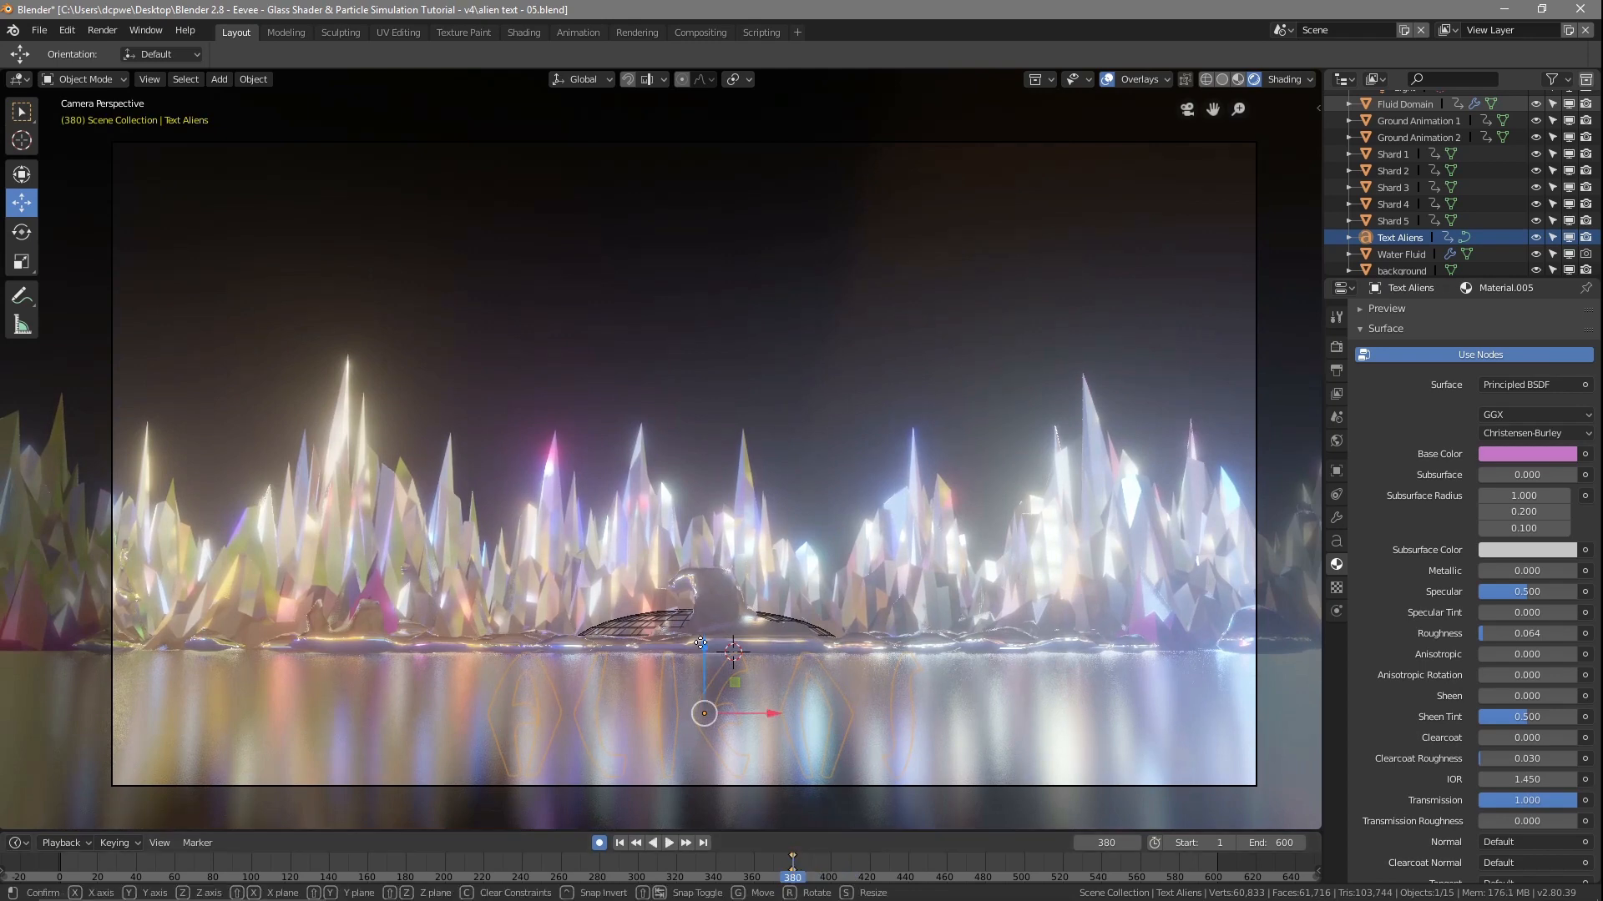
{"action": "key", "text": "g"}
{"action": "key", "text": "z"}
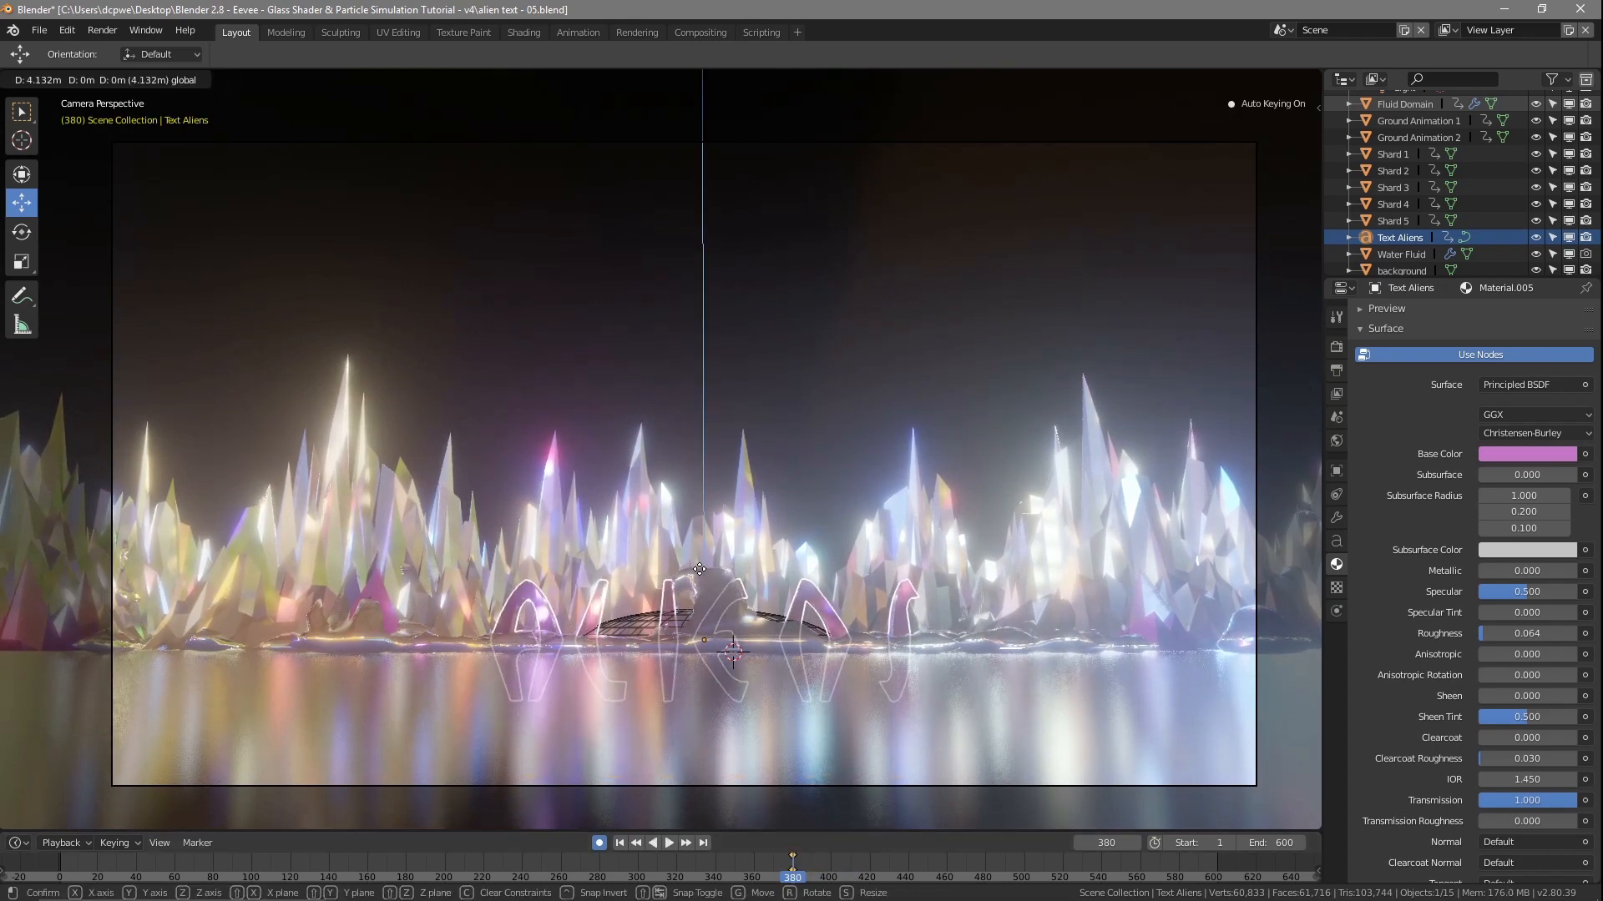
{"action": "left_click", "coordinate": [700, 568]}
Advance the timeline to frame 450
{"action": "key", "text": "space"}
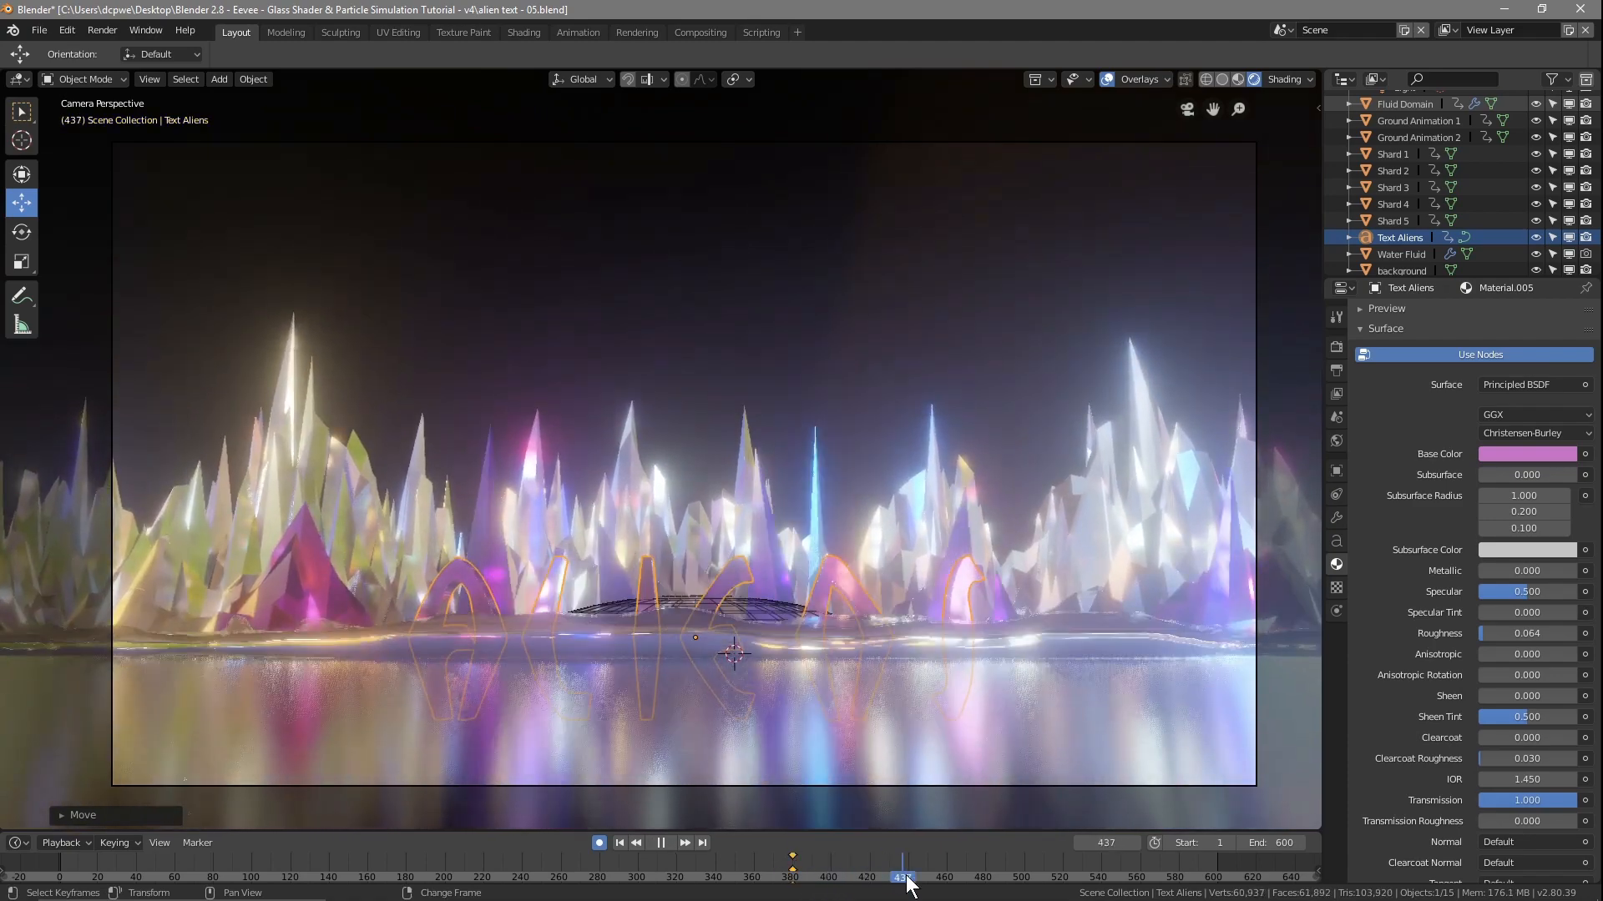
{"action": "mouse_move", "coordinate": [908, 884]}
{"action": "left_mouse_down"}
{"action": "mouse_move", "coordinate": [801, 864]}
{"action": "mouse_move", "coordinate": [910, 886]}
{"action": "left_mouse_up"}
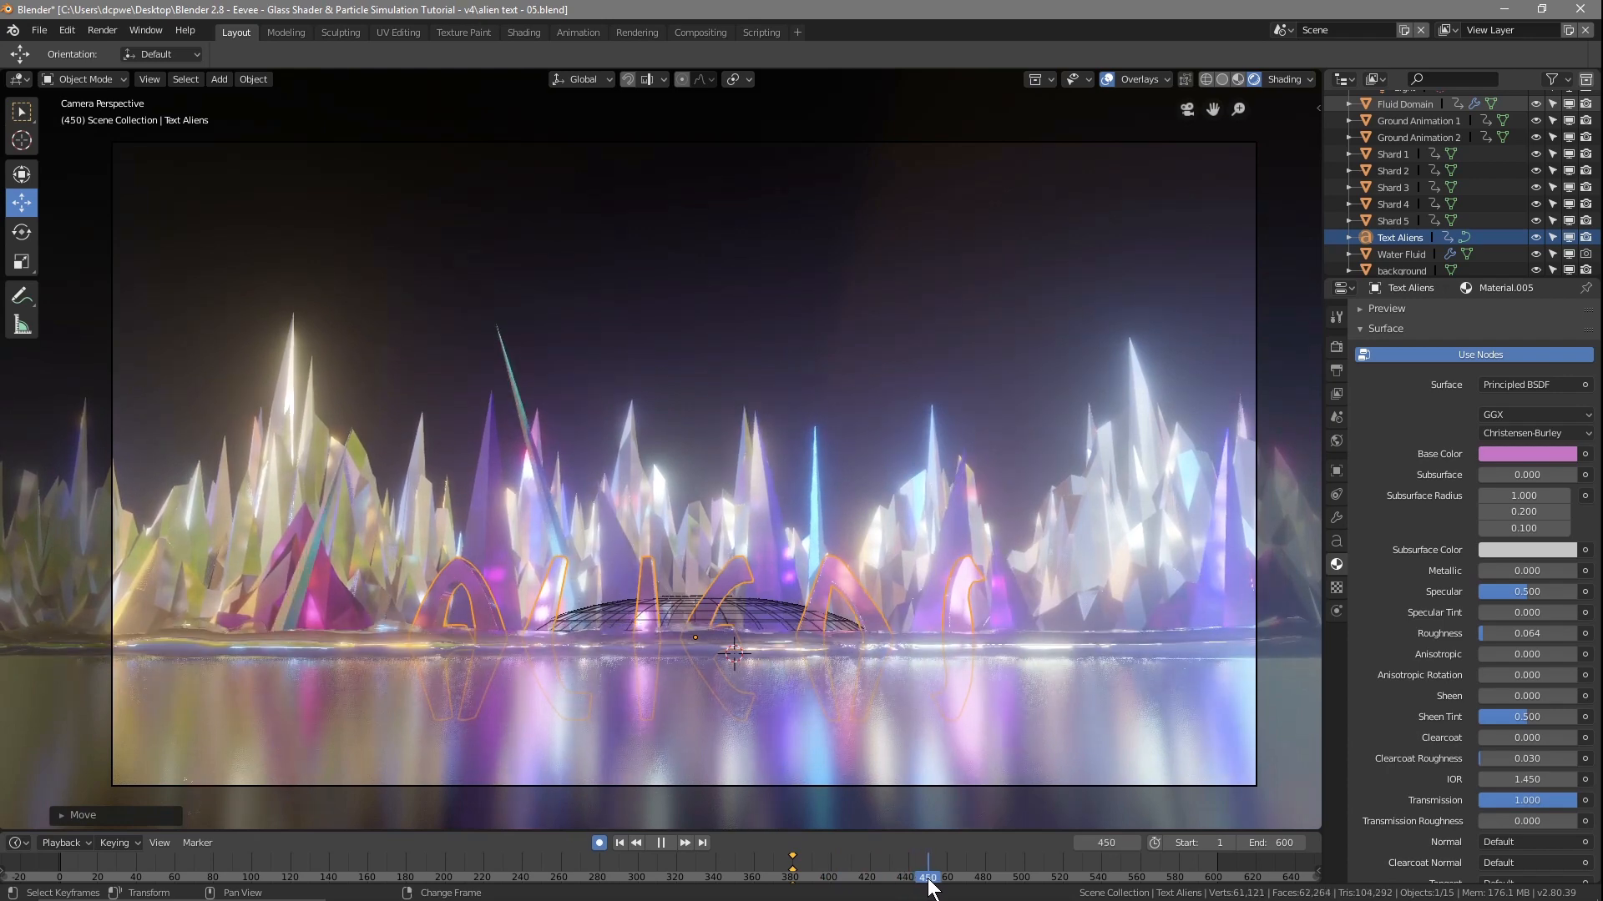
{"action": "mouse_move", "coordinate": [904, 878]}
{"action": "left_mouse_down"}
{"action": "mouse_move", "coordinate": [921, 858]}
{"action": "mouse_move", "coordinate": [929, 883]}
{"action": "left_mouse_up"}
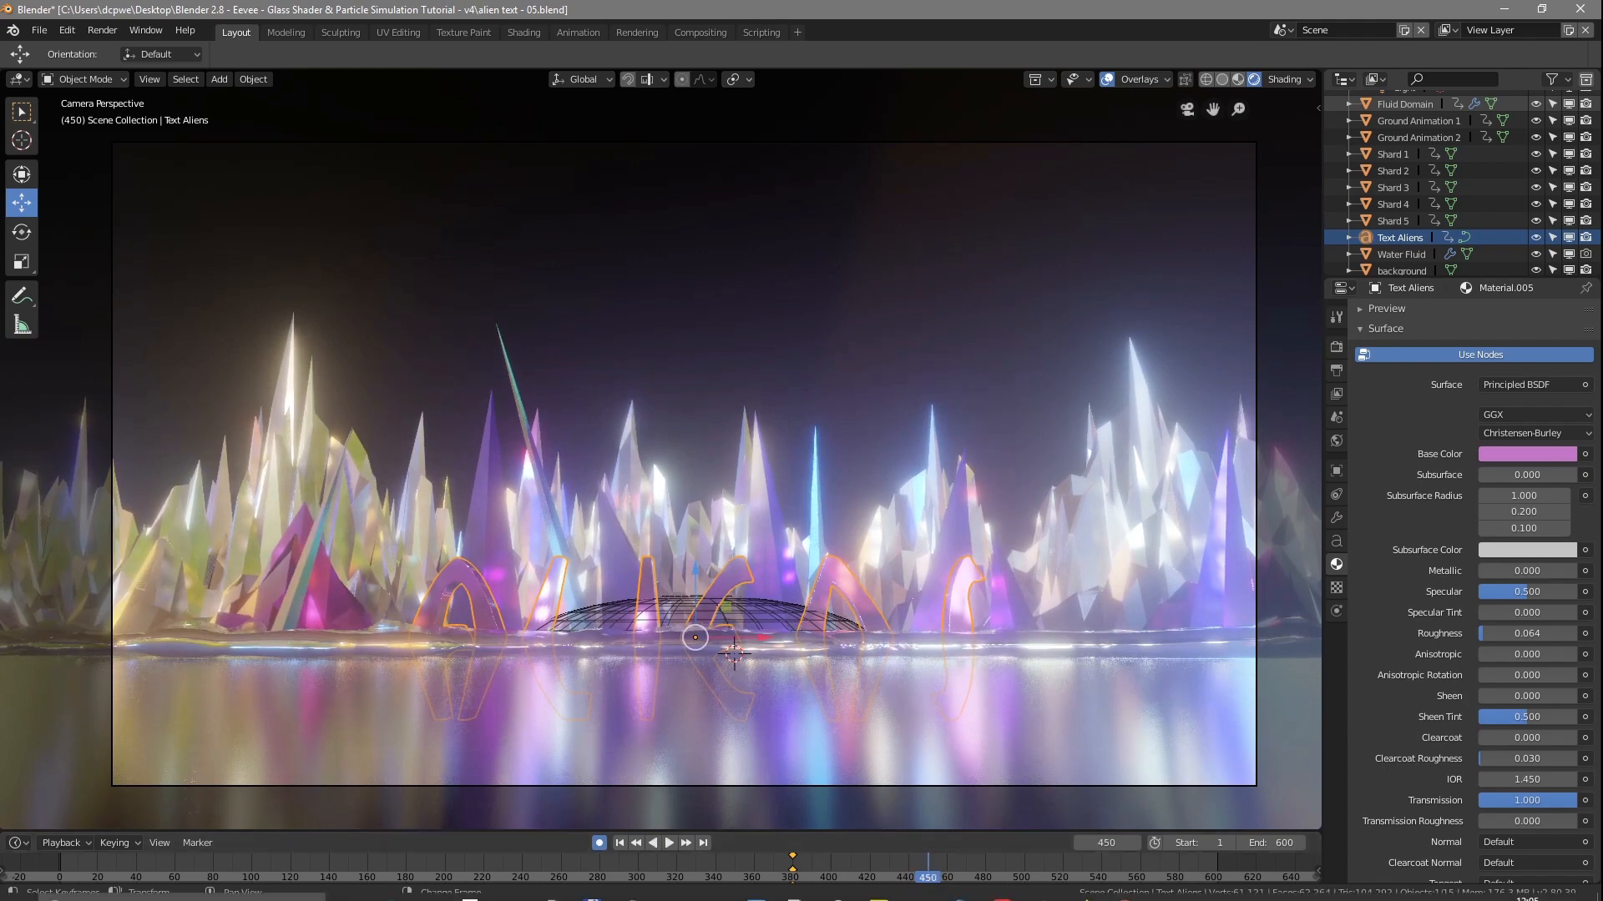
Switch to Calculator and add 60 to 380 to find the end frame of the text's rise
{"action": "mouse_move", "coordinate": [360, 890]}
{"action": "left_click", "coordinate": [472, 886]}
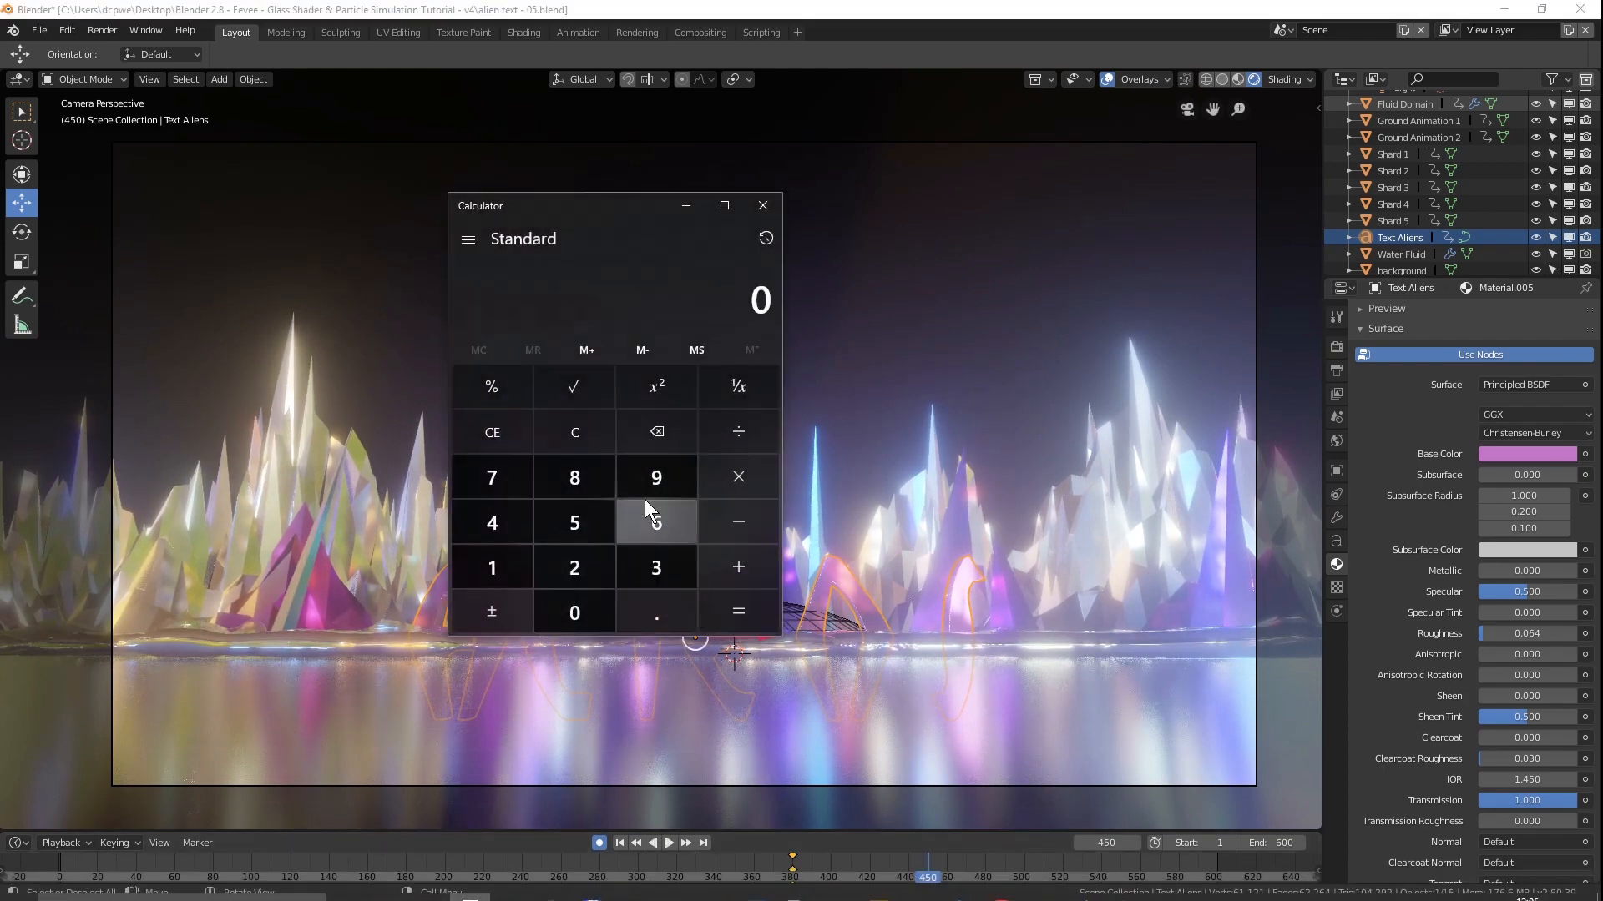
{"action": "left_click", "coordinate": [647, 564]}
{"action": "left_click", "coordinate": [575, 477]}
{"action": "left_click", "coordinate": [575, 613]}
{"action": "left_click", "coordinate": [701, 488]}
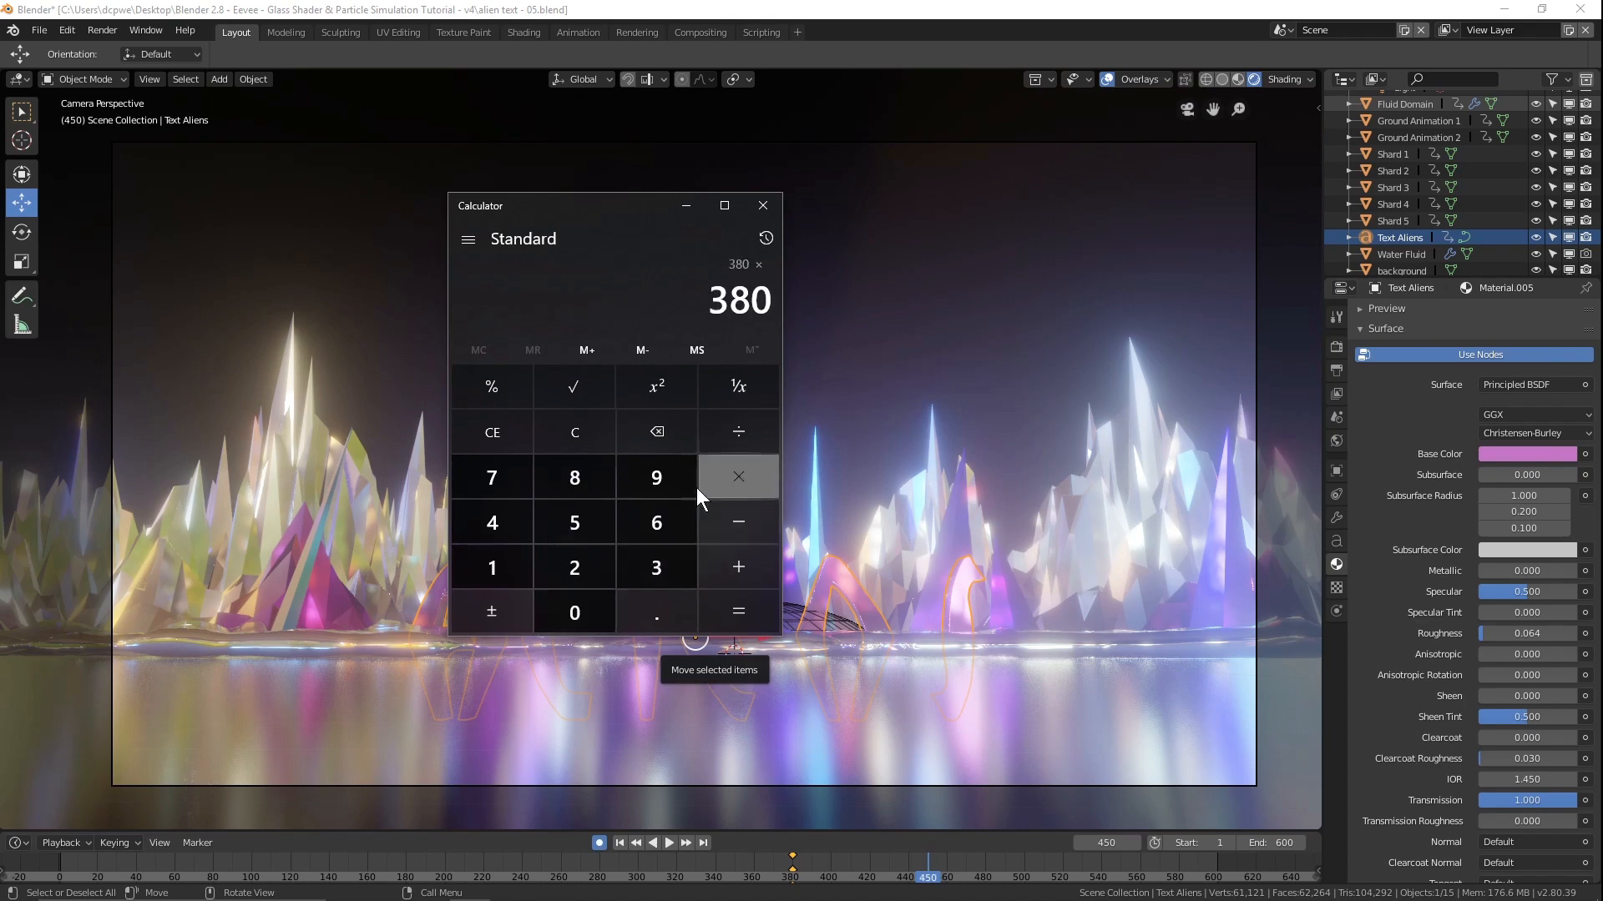
{"action": "left_click", "coordinate": [741, 519]}
{"action": "left_click", "coordinate": [736, 557]}
{"action": "left_click", "coordinate": [656, 524]}
{"action": "left_click", "coordinate": [574, 612]}
{"action": "left_click", "coordinate": [722, 614]}
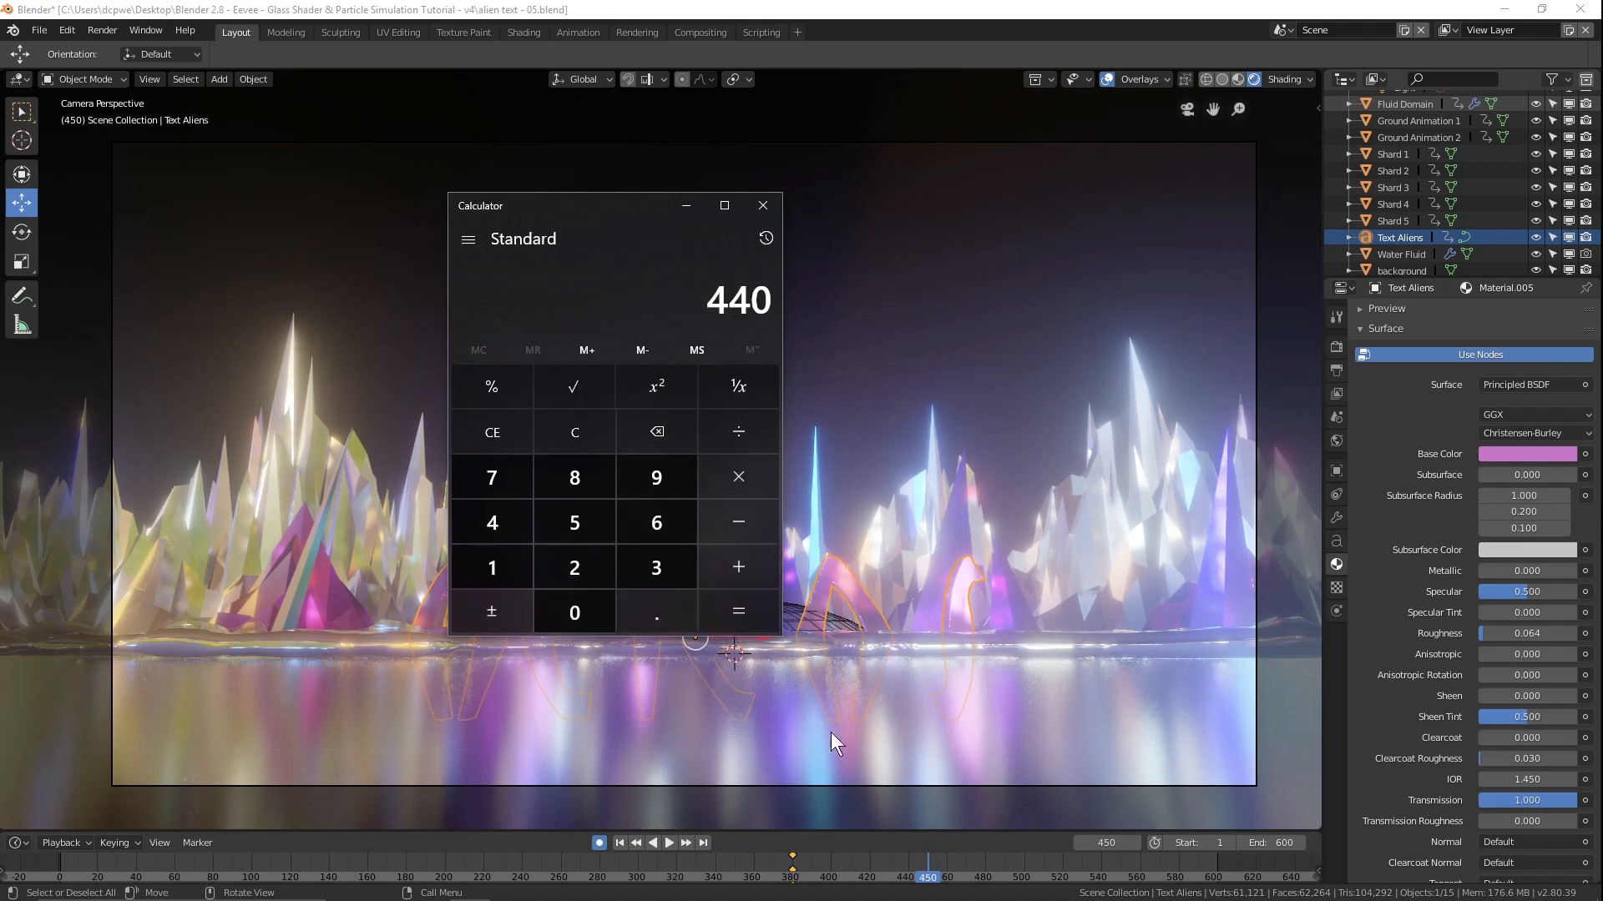
Move the playhead to frame 440 and save the project file
{"action": "left_click", "coordinate": [929, 875]}
{"action": "key", "text": "space"}
{"action": "left_click_drag", "start_coordinate": [930, 878], "coordinate": [910, 878]}
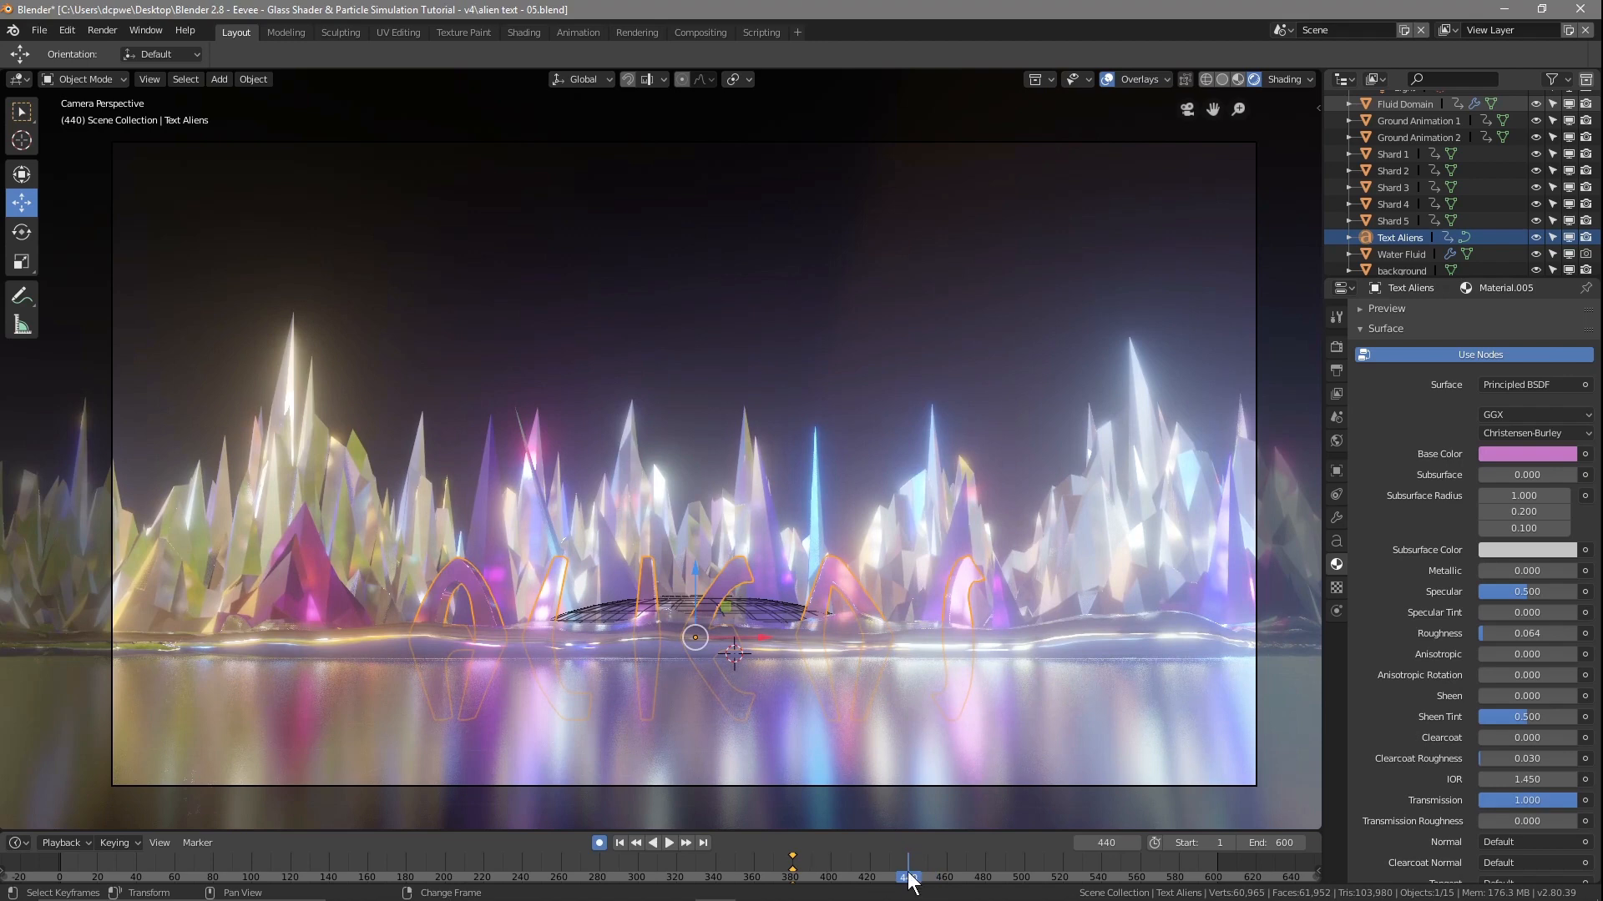
{"action": "key", "text": "space"}
{"action": "left_click", "coordinate": [42, 30]}
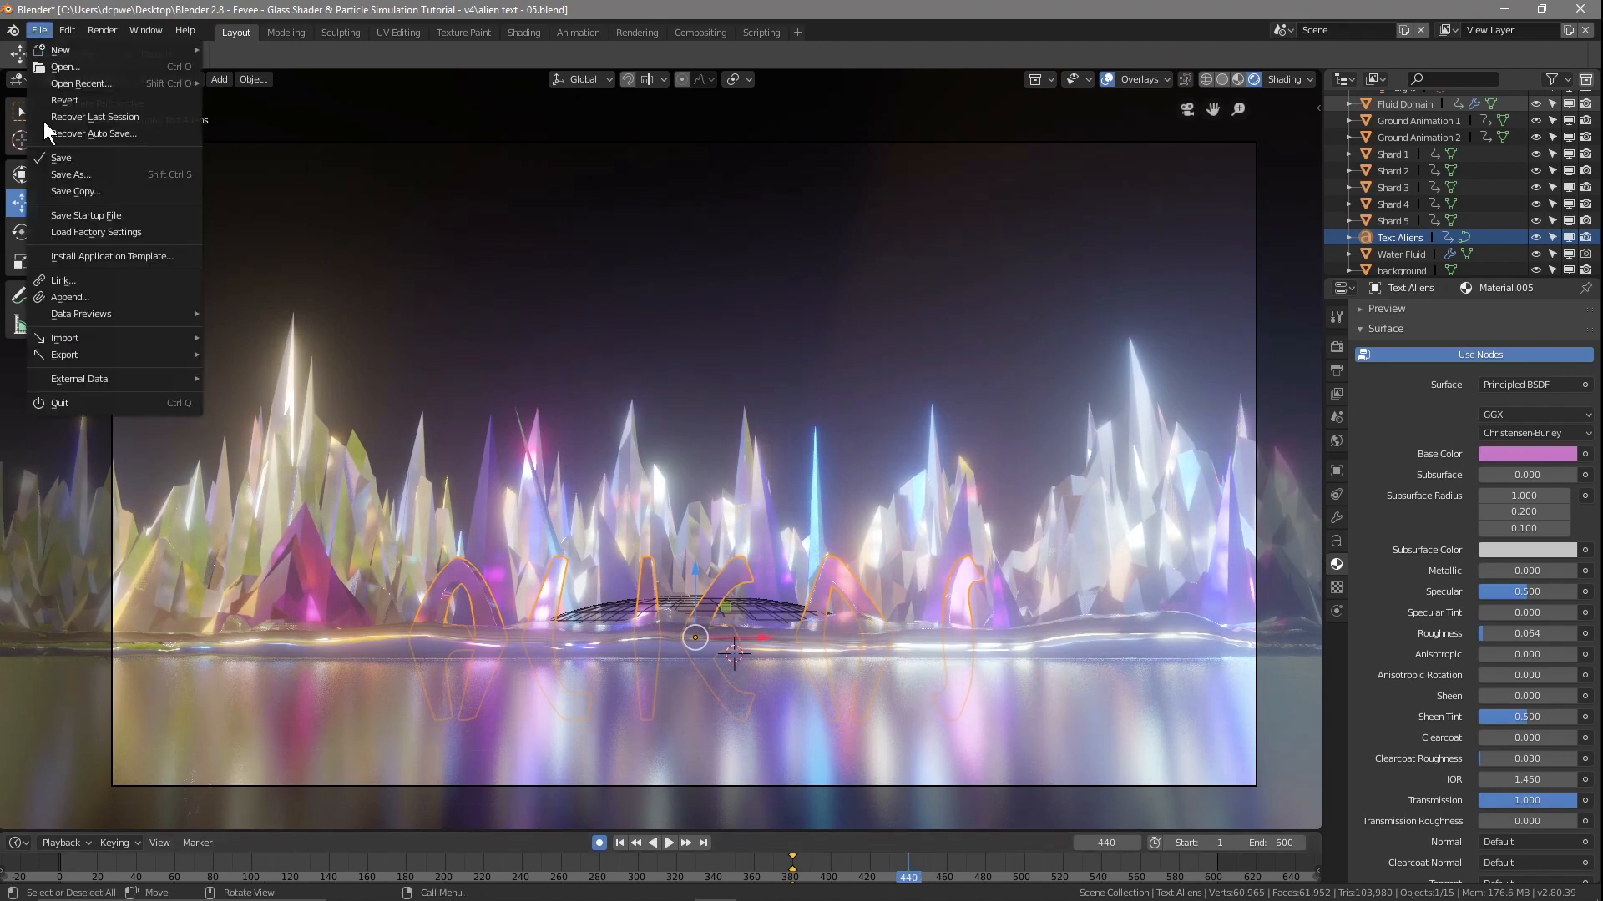
{"action": "left_click", "coordinate": [52, 157]}
At frame 440, raise the text above the water and fine-tune its height in wireframe side view with the background hidden
{"action": "left_click_drag", "start_coordinate": [694, 579], "coordinate": [706, 498]}
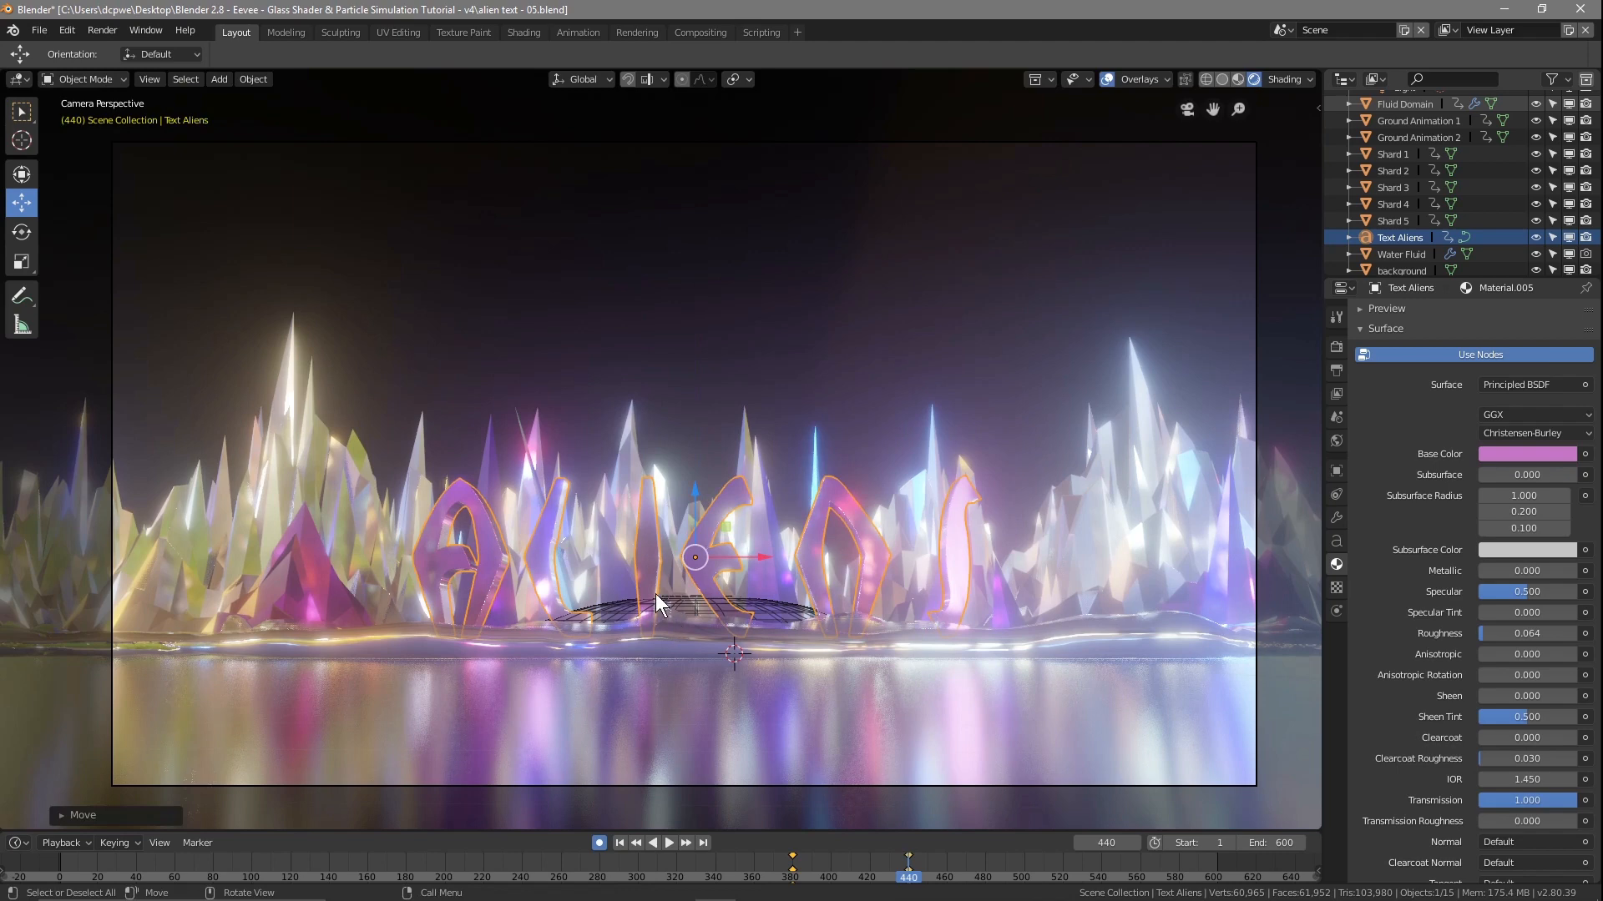
{"action": "key", "text": "KP_7"}
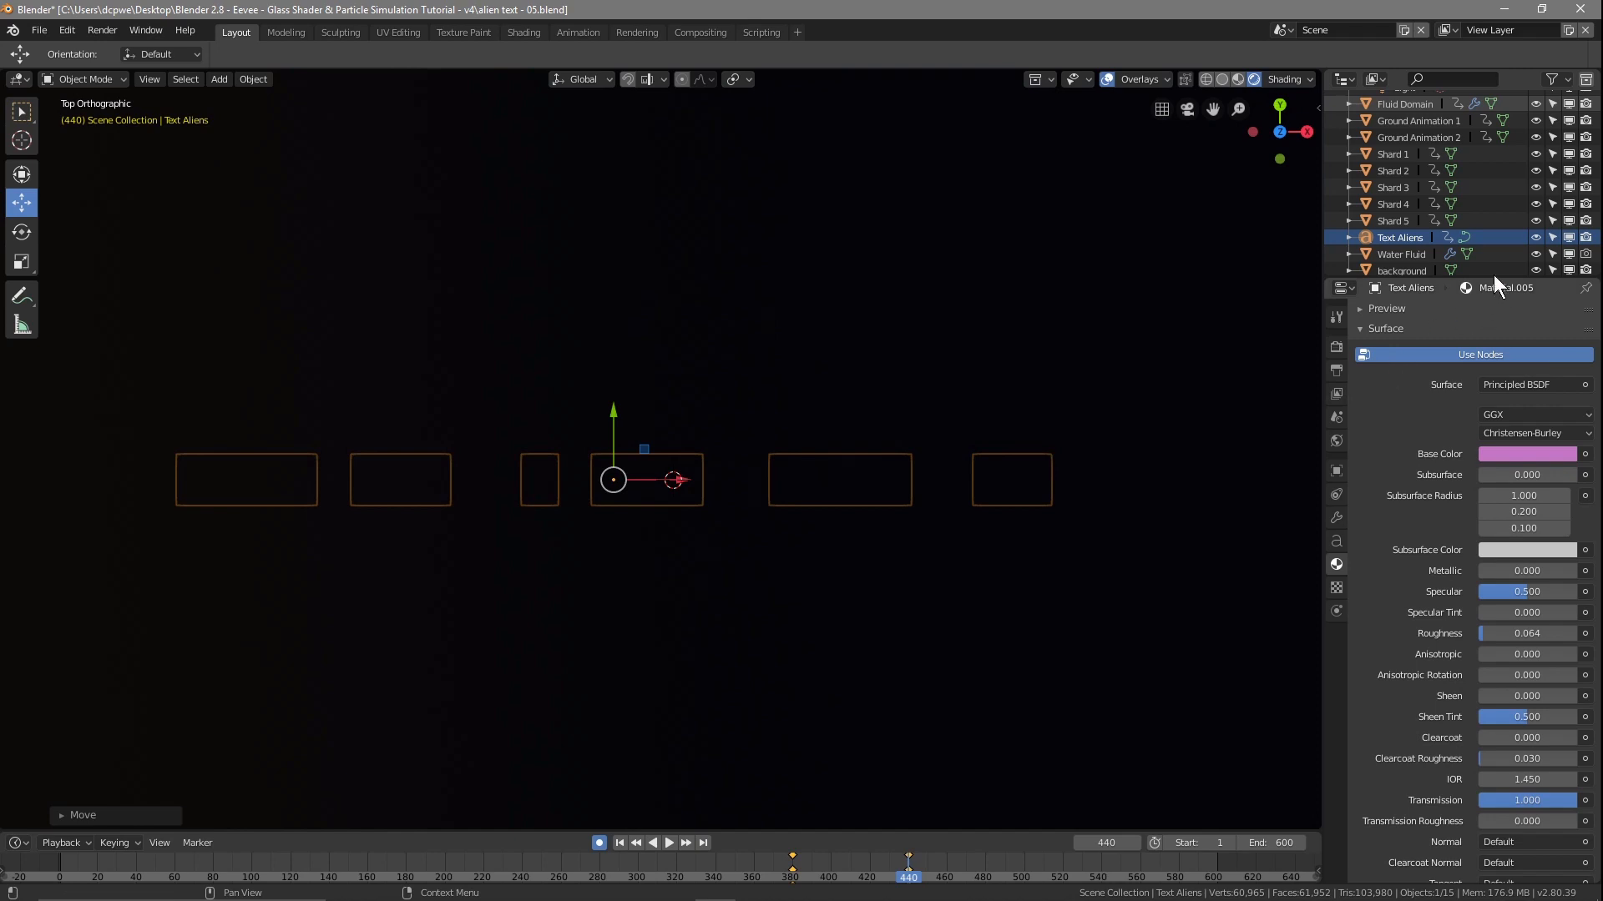
{"action": "scroll", "coordinate": [1486, 250], "scroll_direction": "down", "scroll_amount": 1}
{"action": "left_click", "coordinate": [1535, 266]}
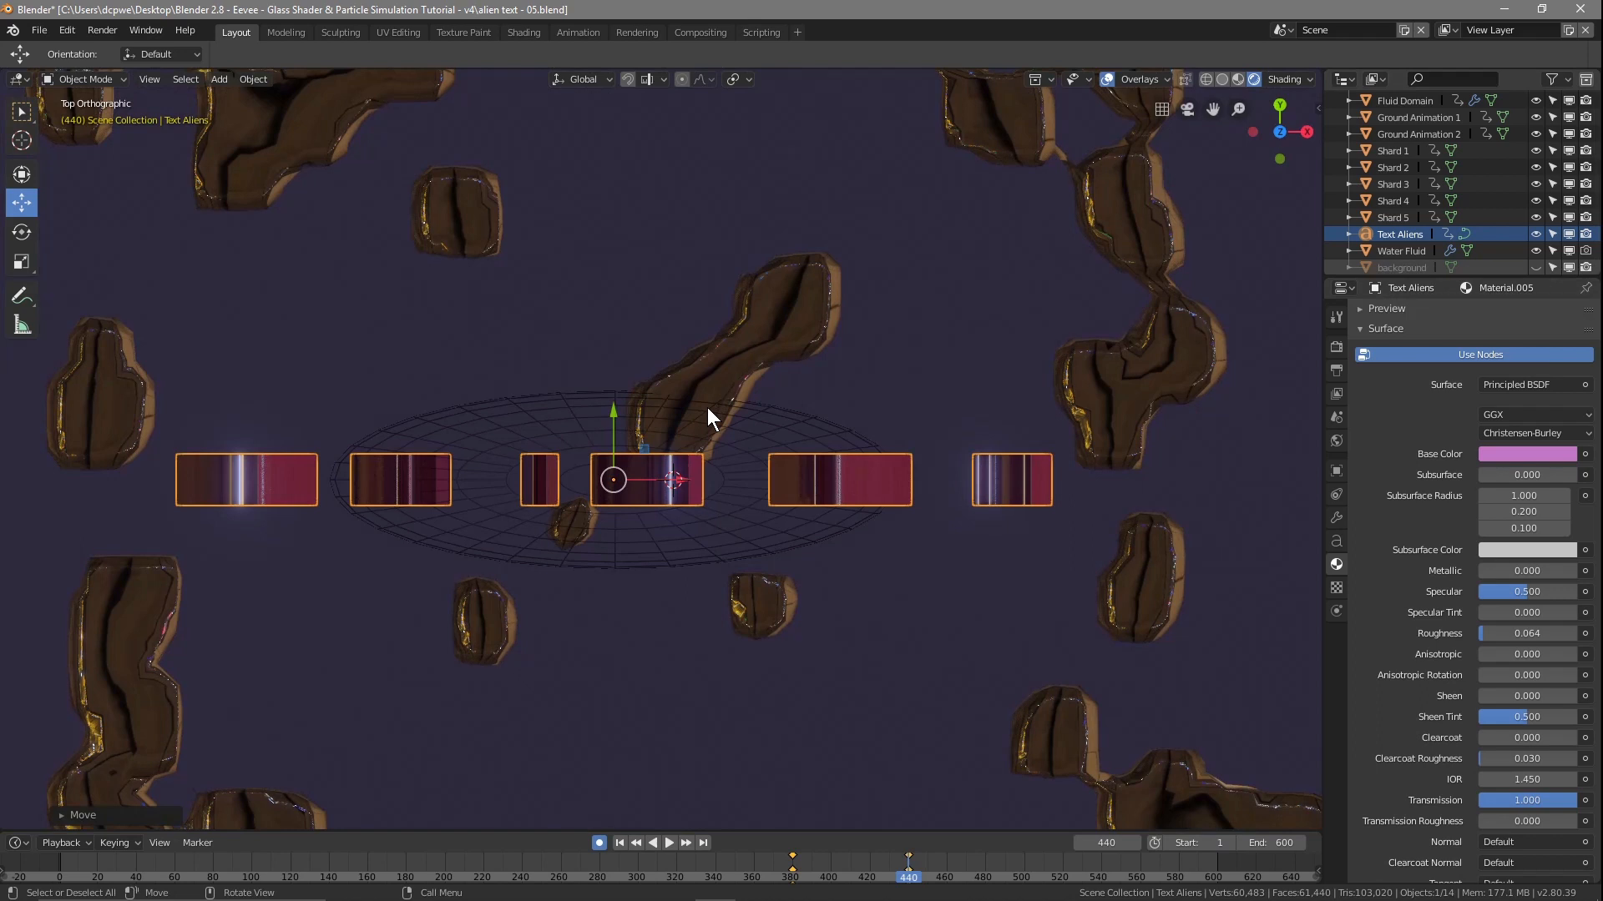
{"action": "key", "text": "KP_3"}
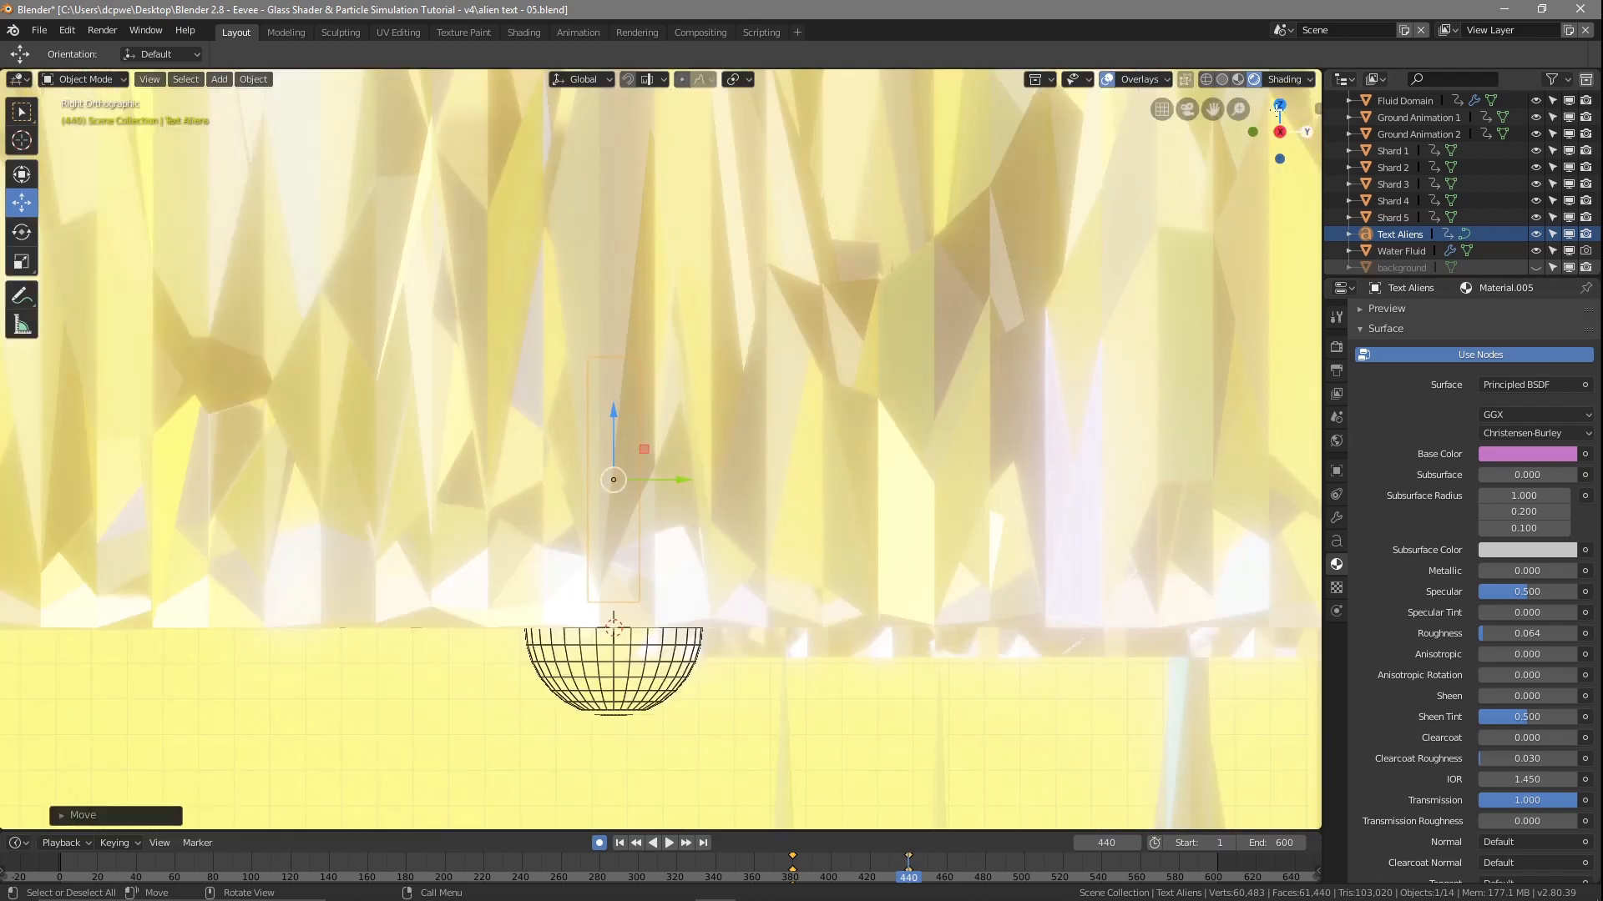
{"action": "left_click", "coordinate": [1205, 79]}
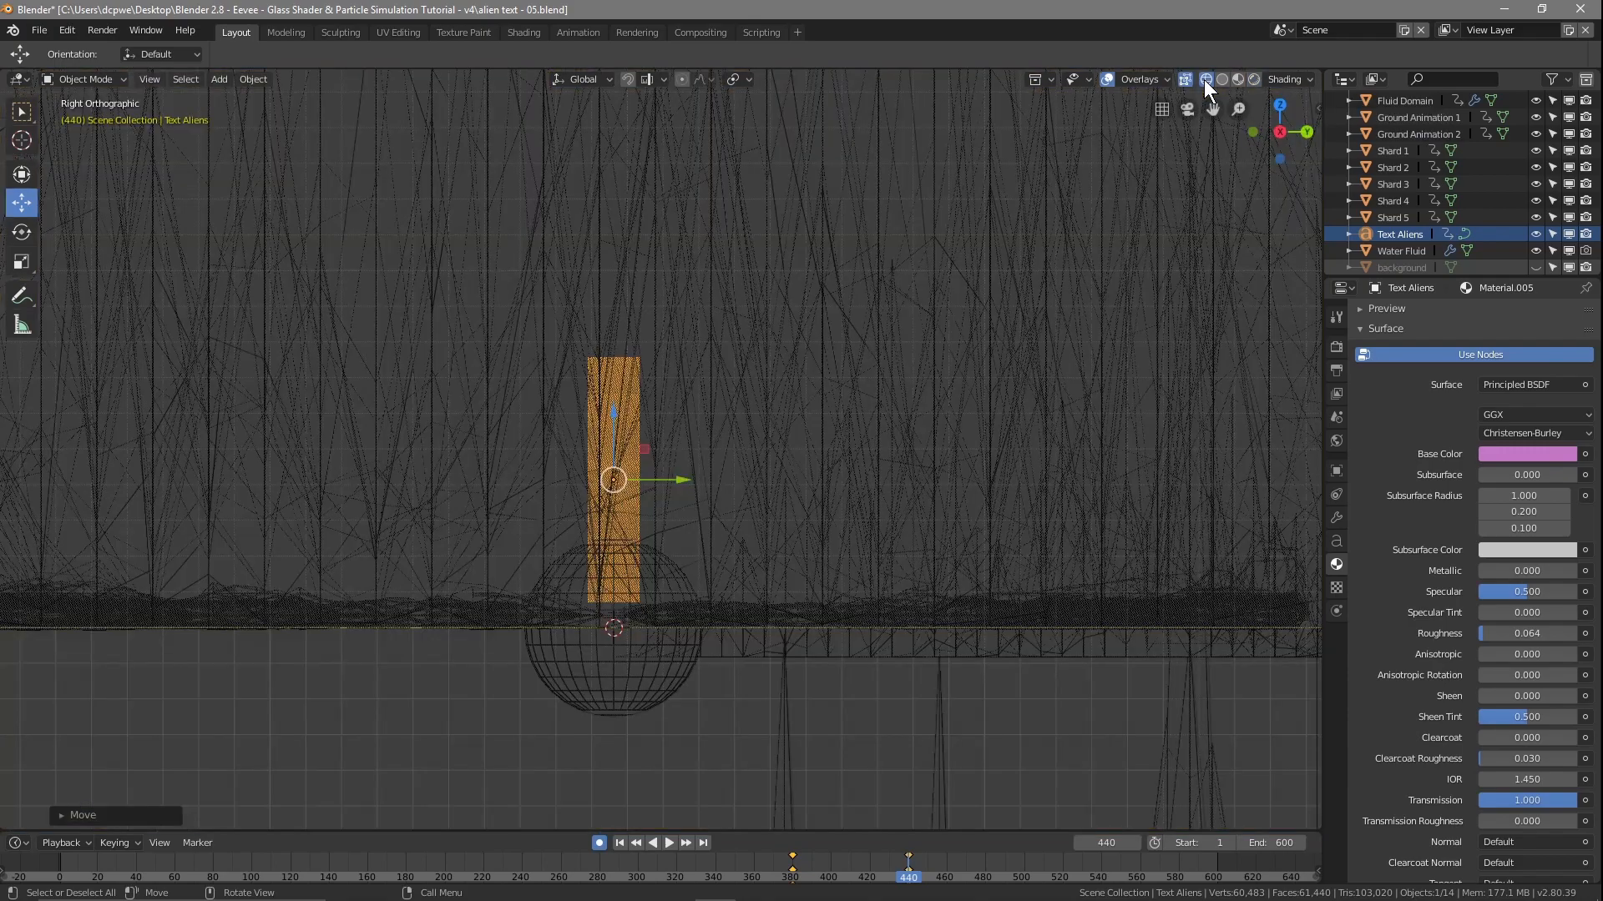
{"action": "mouse_move", "coordinate": [909, 875]}
{"action": "left_mouse_down"}
{"action": "mouse_move", "coordinate": [715, 877]}
{"action": "mouse_move", "coordinate": [908, 863]}
{"action": "left_mouse_up"}
{"action": "left_click_drag", "start_coordinate": [611, 413], "coordinate": [615, 469]}
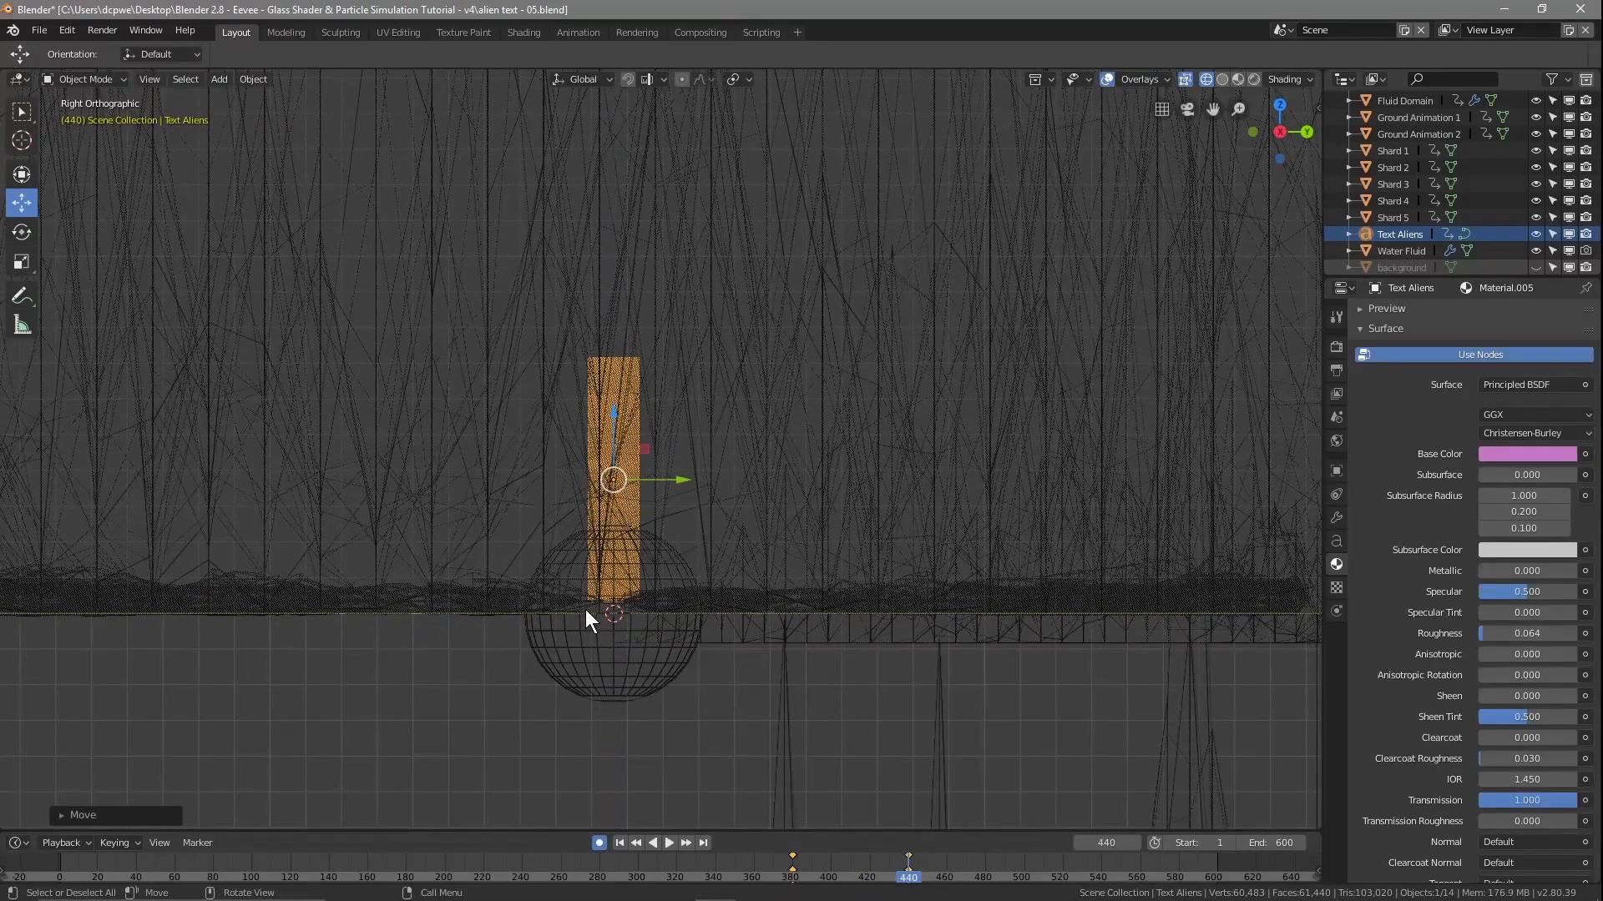
Check the text's position at frames 440 and 380 in side view and play its rise in the rendered camera view
{"action": "scroll", "coordinate": [599, 606], "scroll_direction": "up", "scroll_amount": 5}
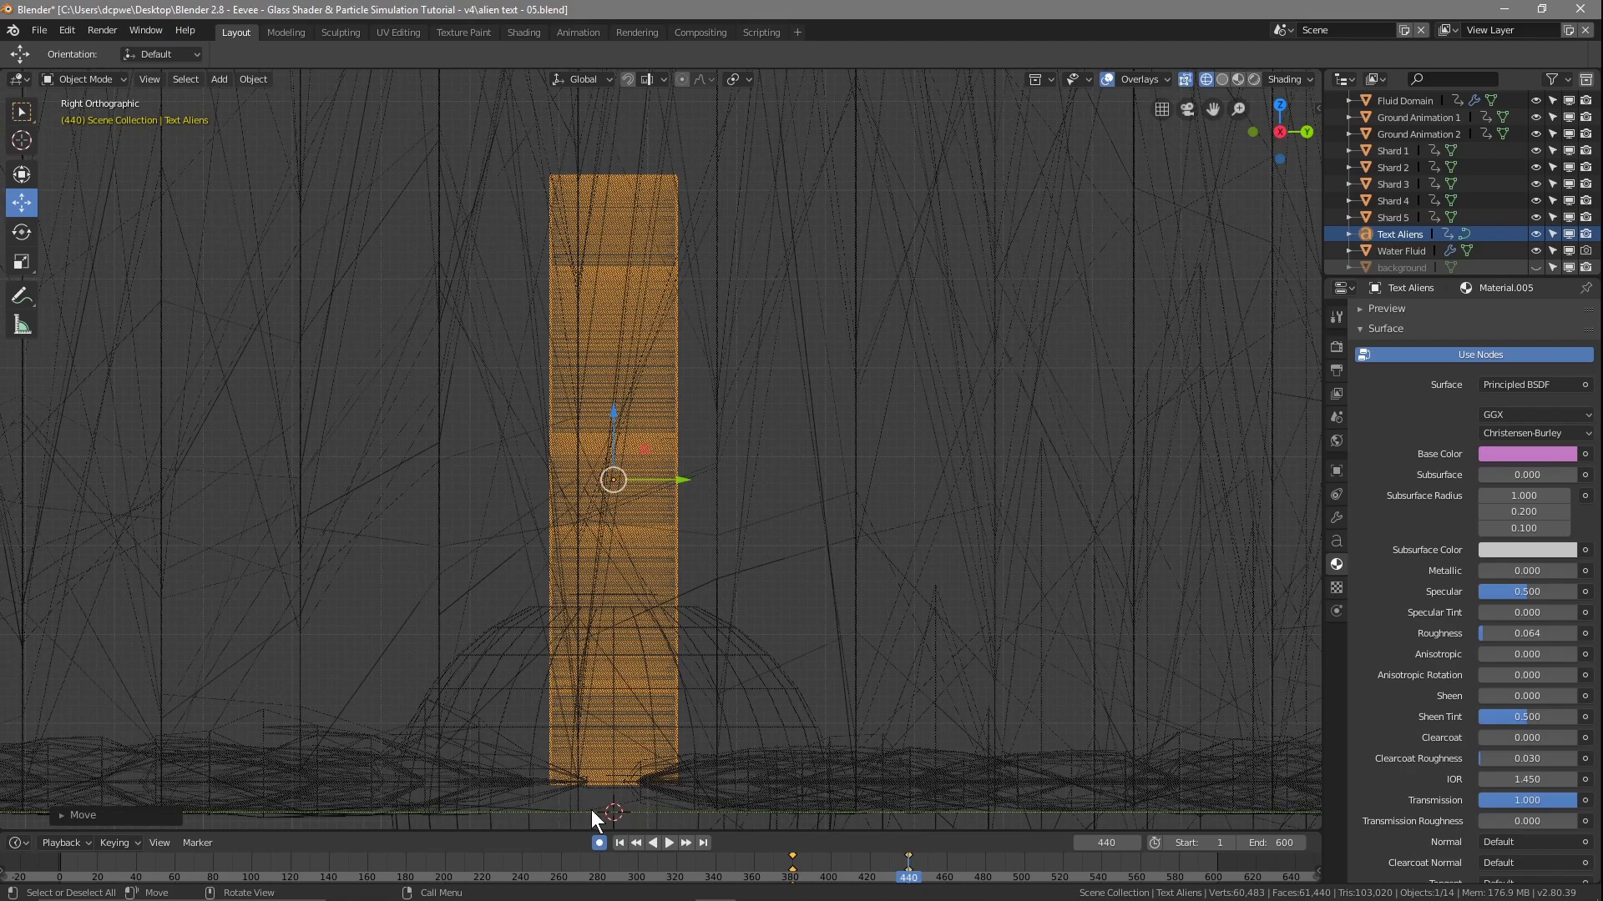
{"action": "right_click_drag", "start_coordinate": [904, 872], "coordinate": [792, 870]}
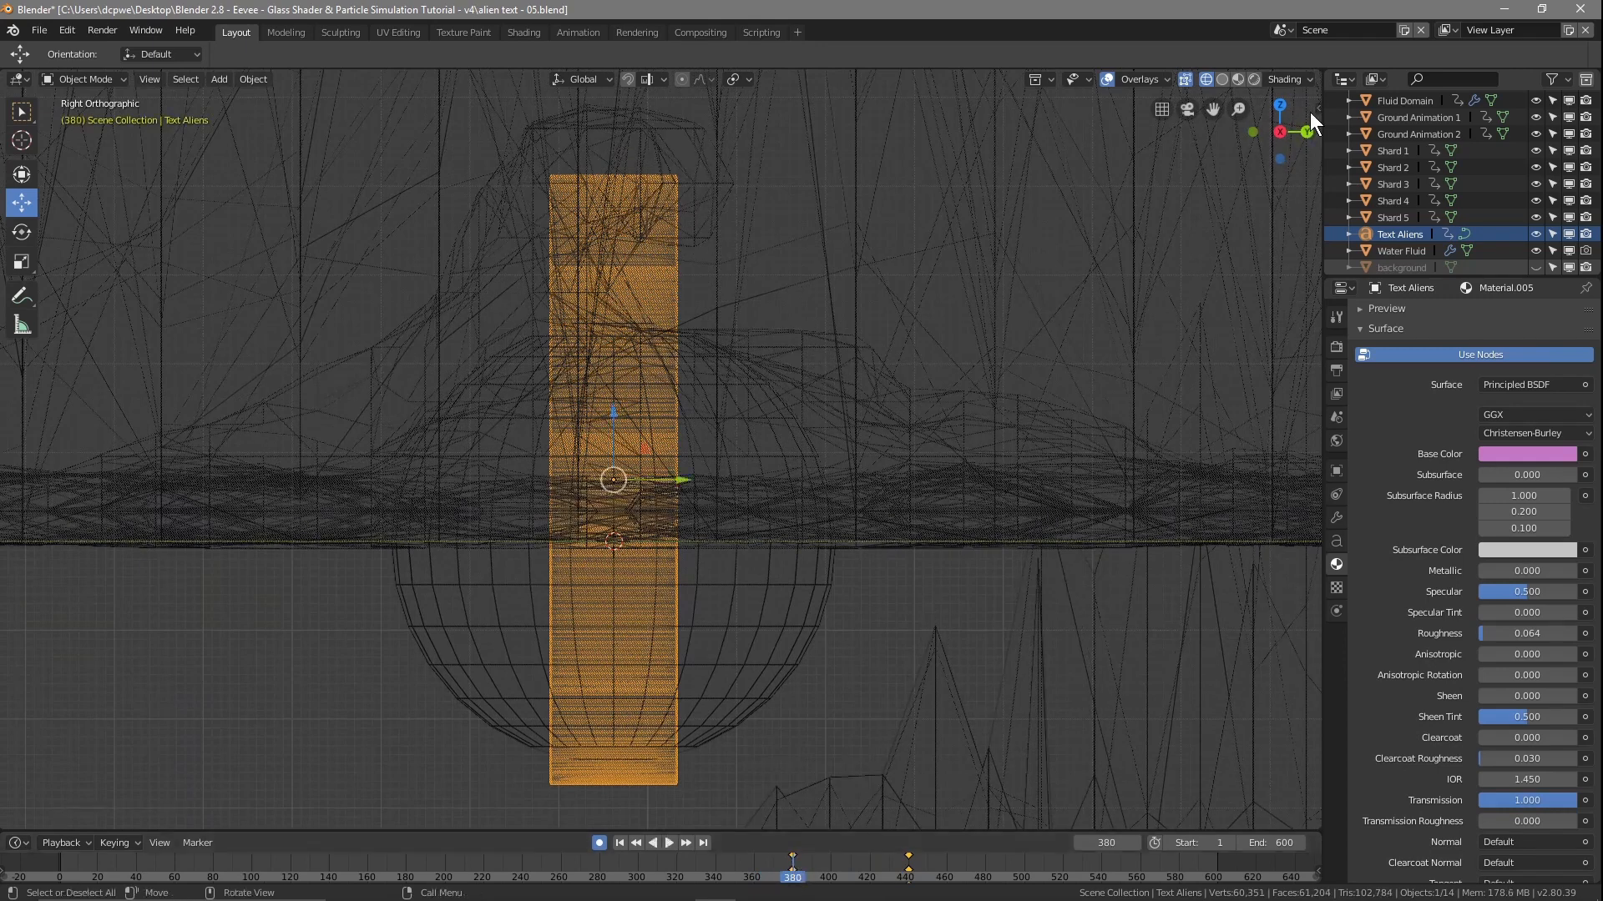
{"action": "left_click", "coordinate": [1255, 78]}
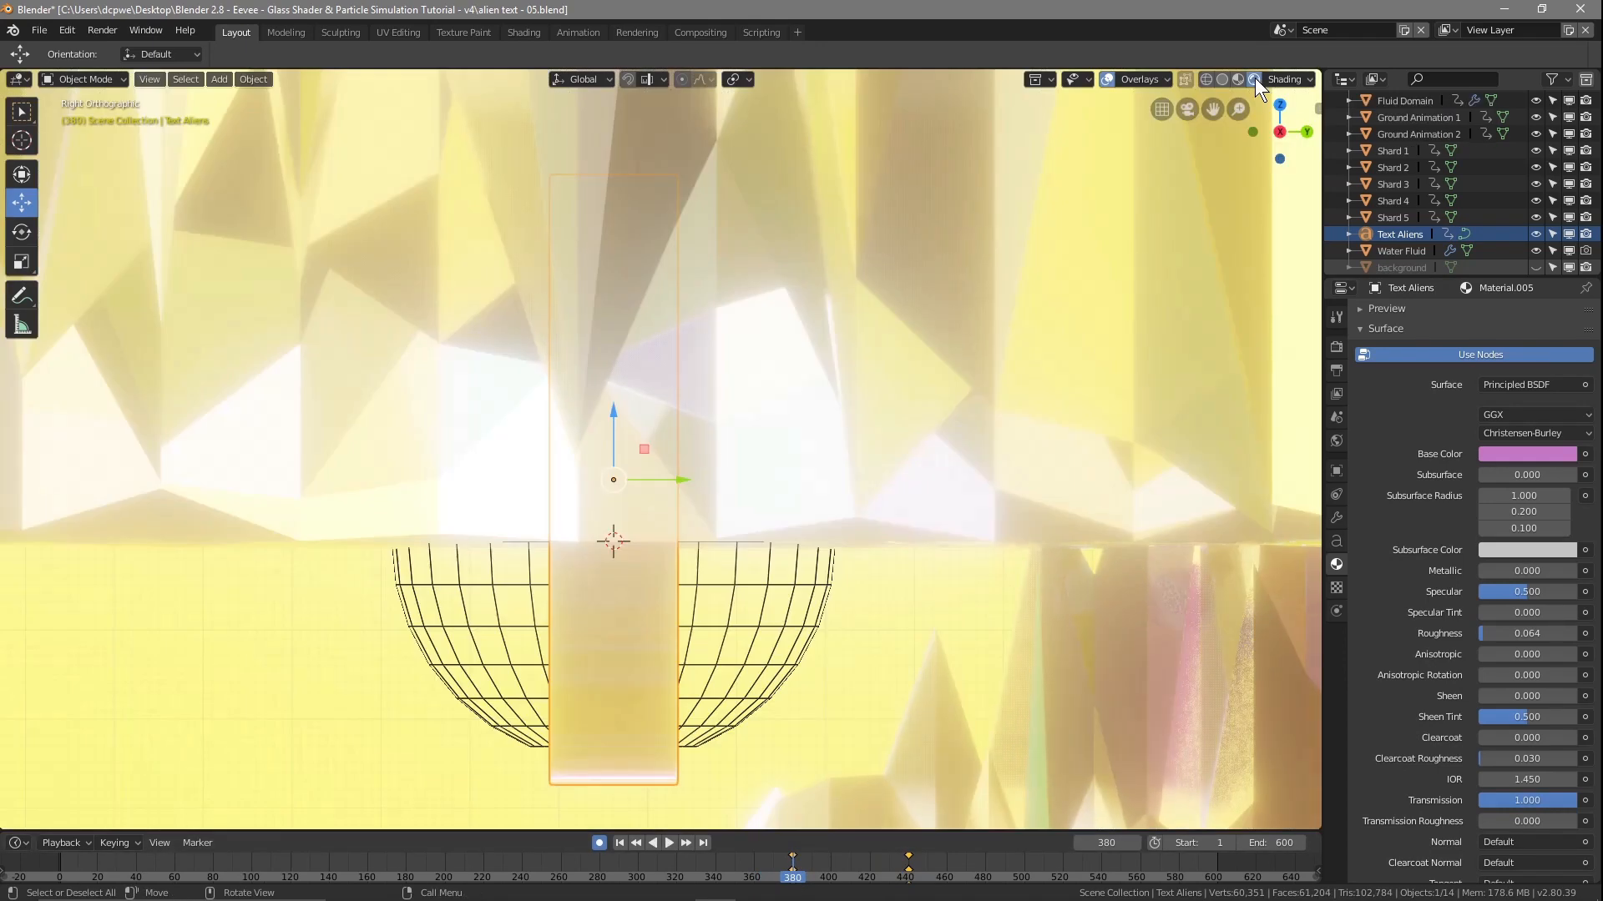
{"action": "key", "text": "KP_0"}
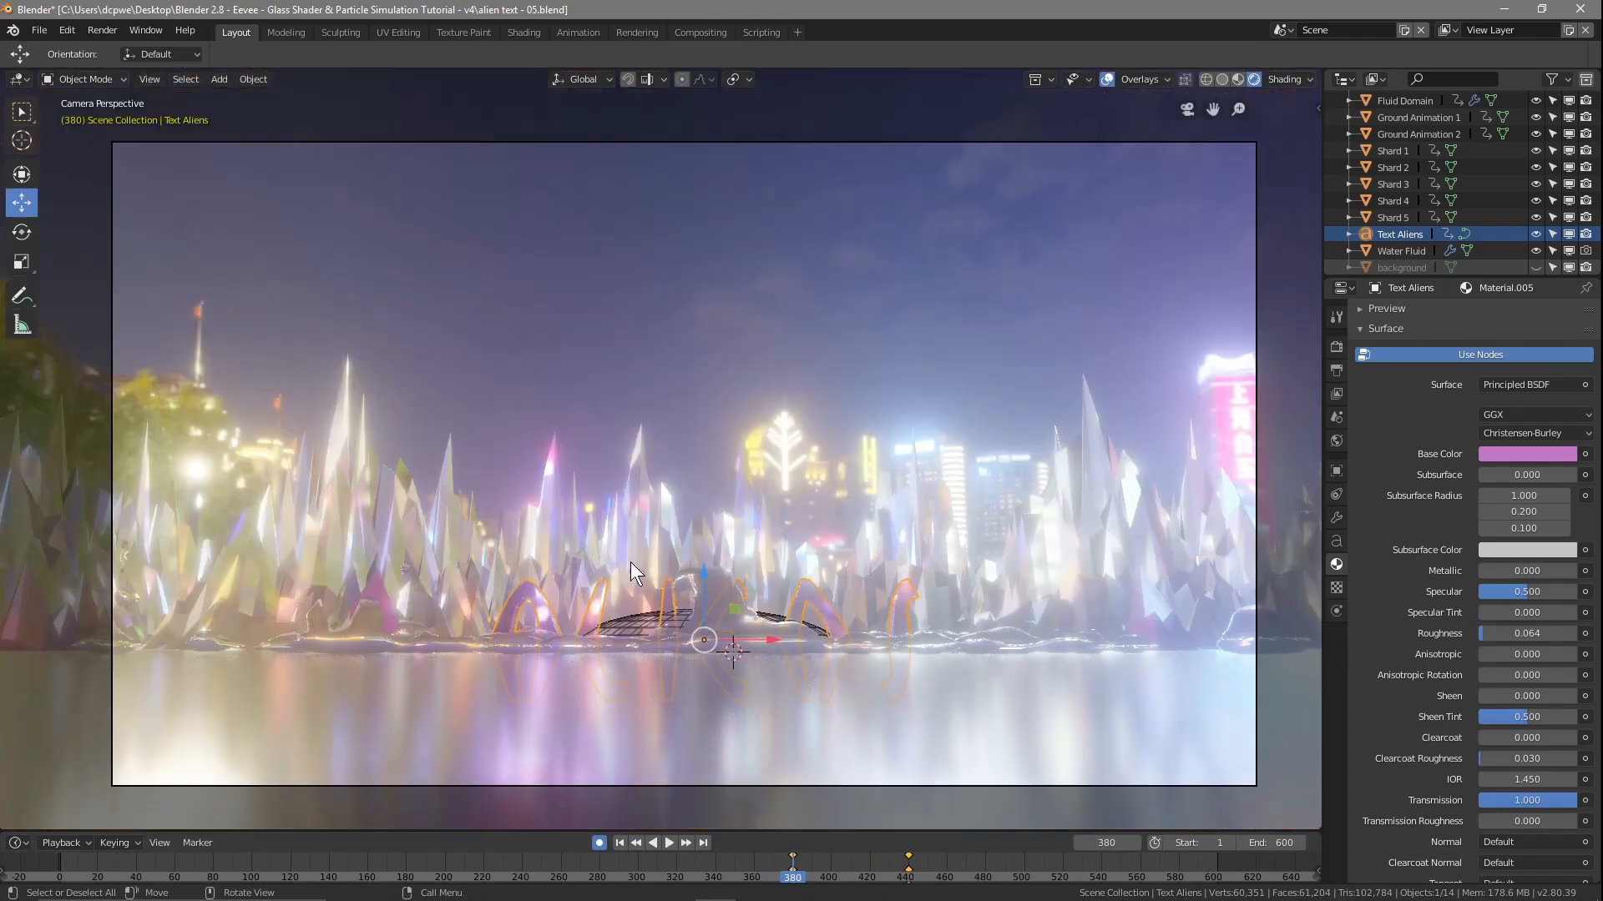
{"action": "key", "text": "space"}
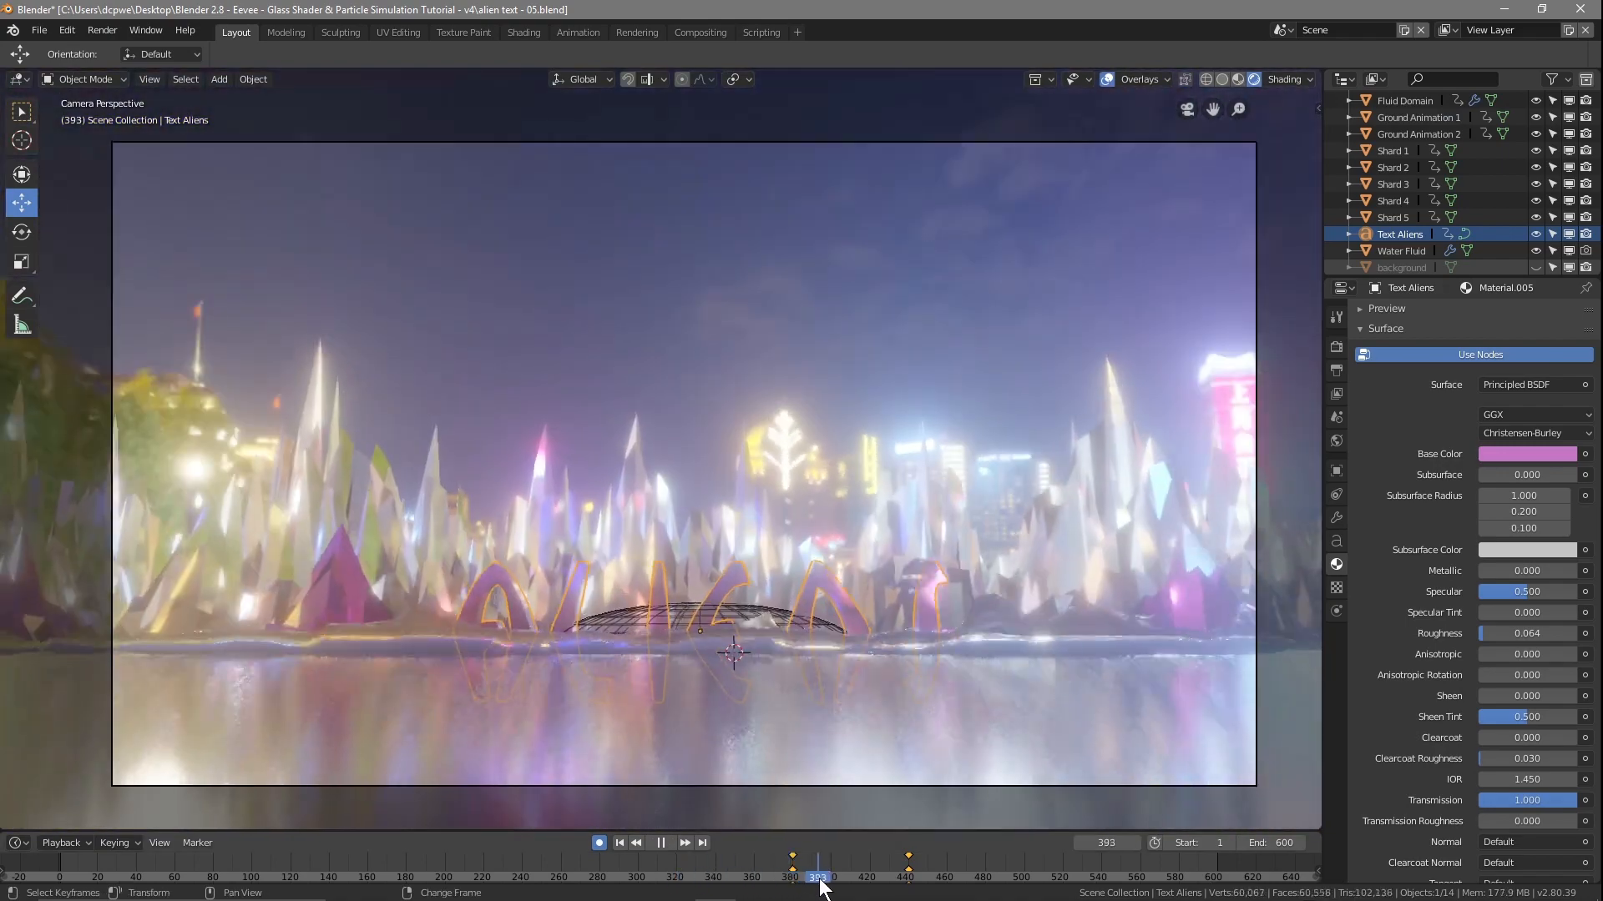
At frame 379, lower the text about 4.7 m along Z below the water, and scrub the animation to frame 440
{"action": "left_click_drag", "start_coordinate": [916, 885], "coordinate": [791, 883]}
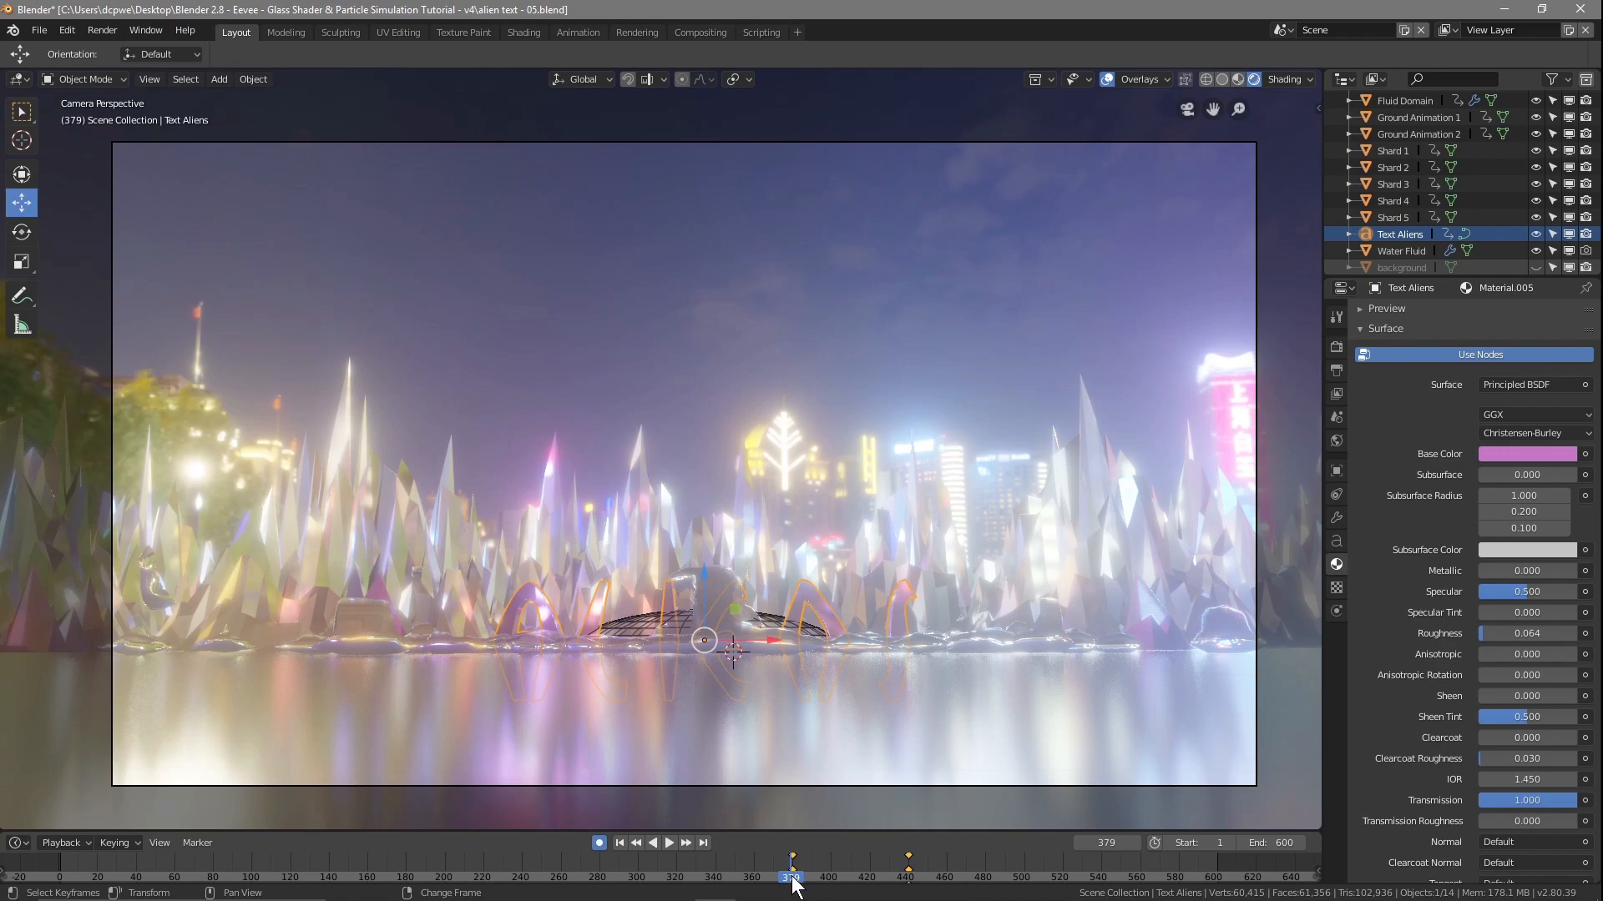
{"action": "key", "text": "g"}
{"action": "key", "text": "z"}
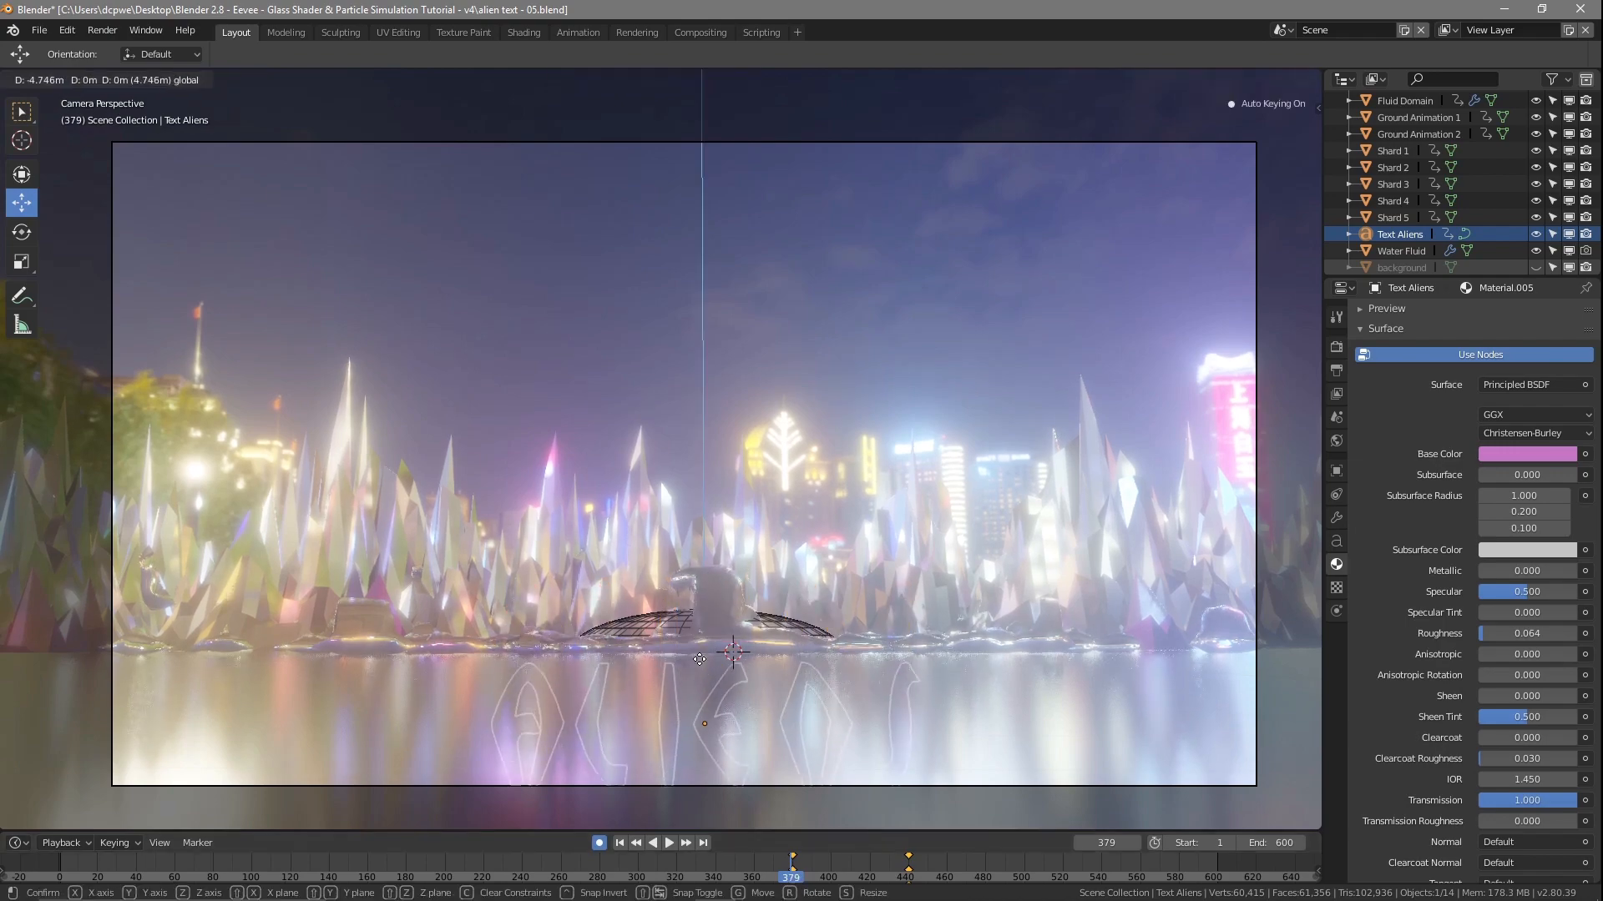
{"action": "left_click", "coordinate": [699, 659]}
{"action": "left_click_drag", "start_coordinate": [789, 875], "coordinate": [910, 883]}
Select the camera, go to its last keyframe at frame 420, and move the playhead to frame 480
{"action": "scroll", "coordinate": [1410, 209], "scroll_direction": "up", "scroll_amount": 4}
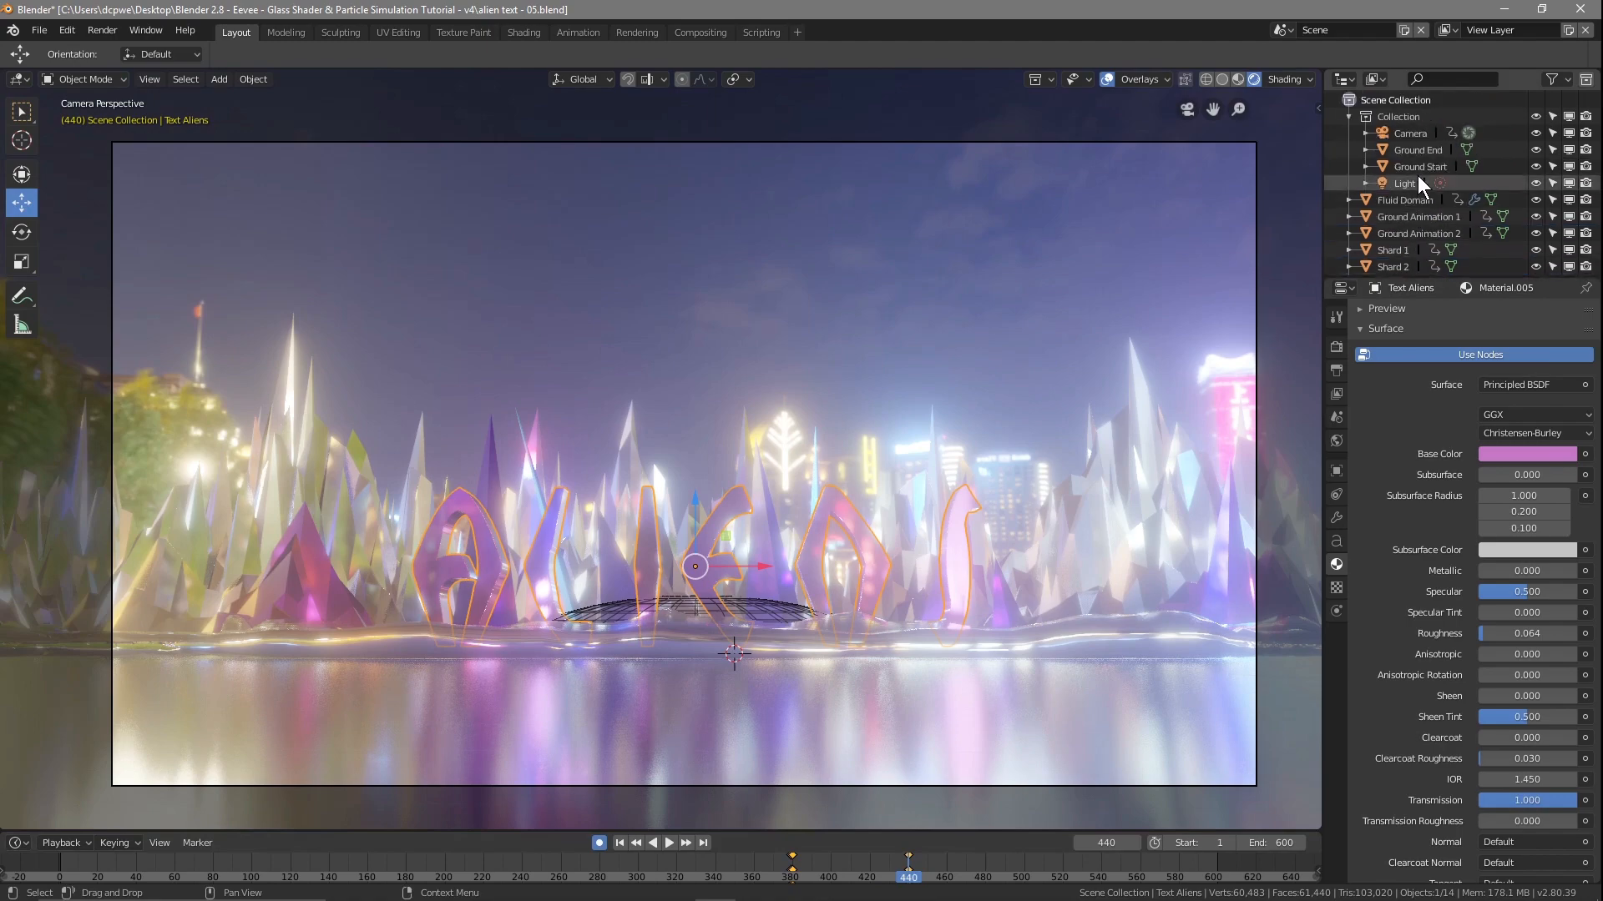
{"action": "left_click", "coordinate": [1401, 133]}
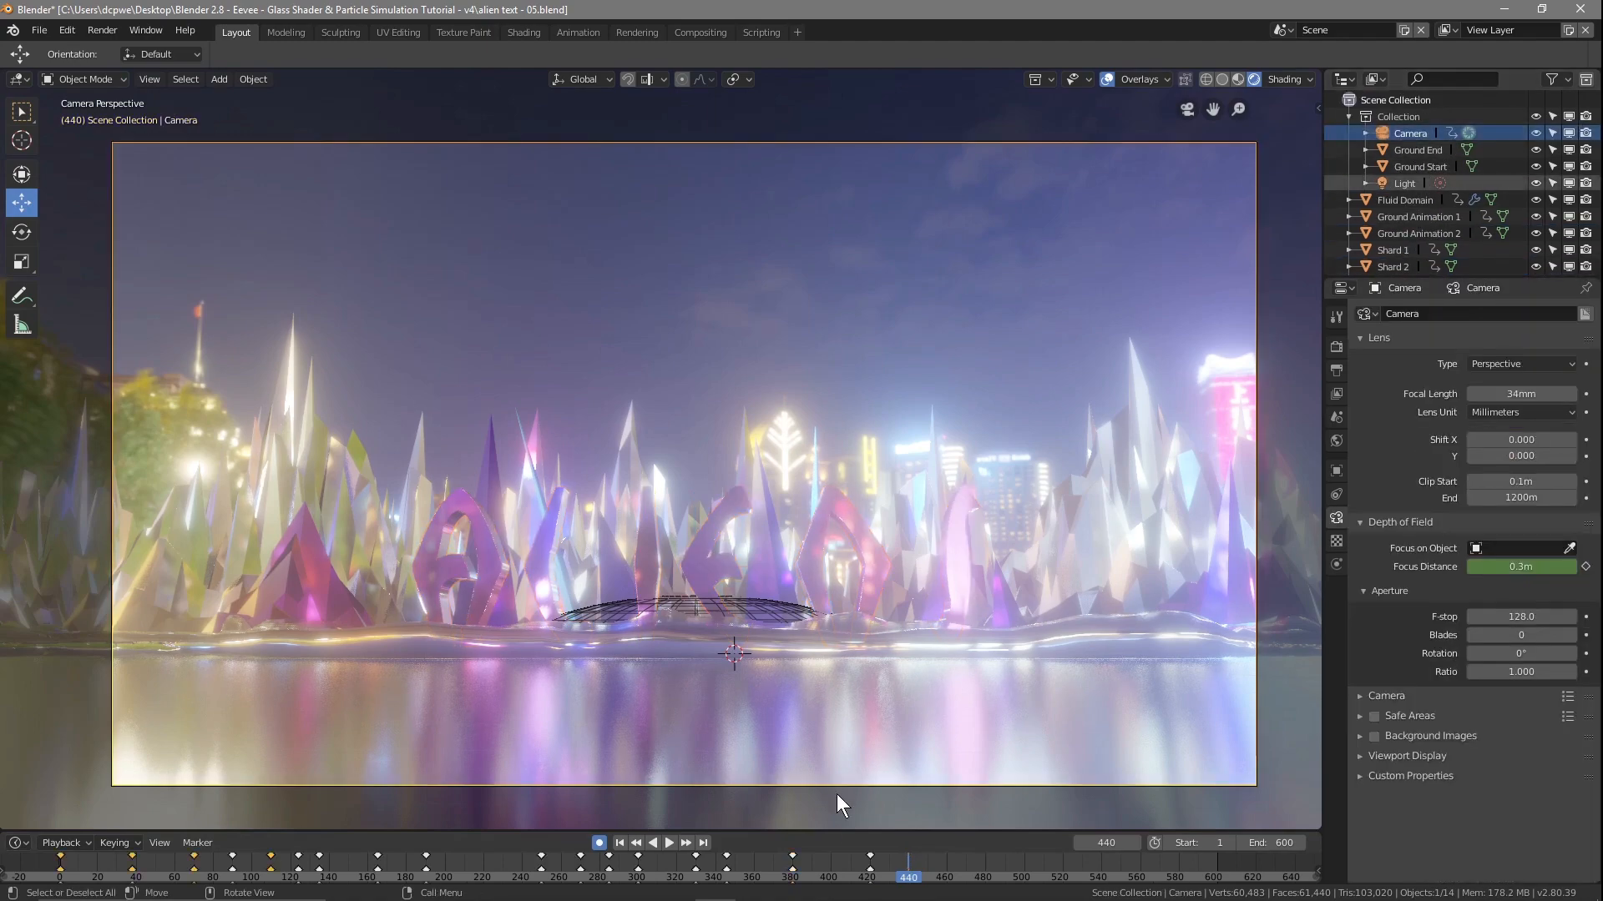
{"action": "left_click_drag", "start_coordinate": [910, 878], "coordinate": [869, 855]}
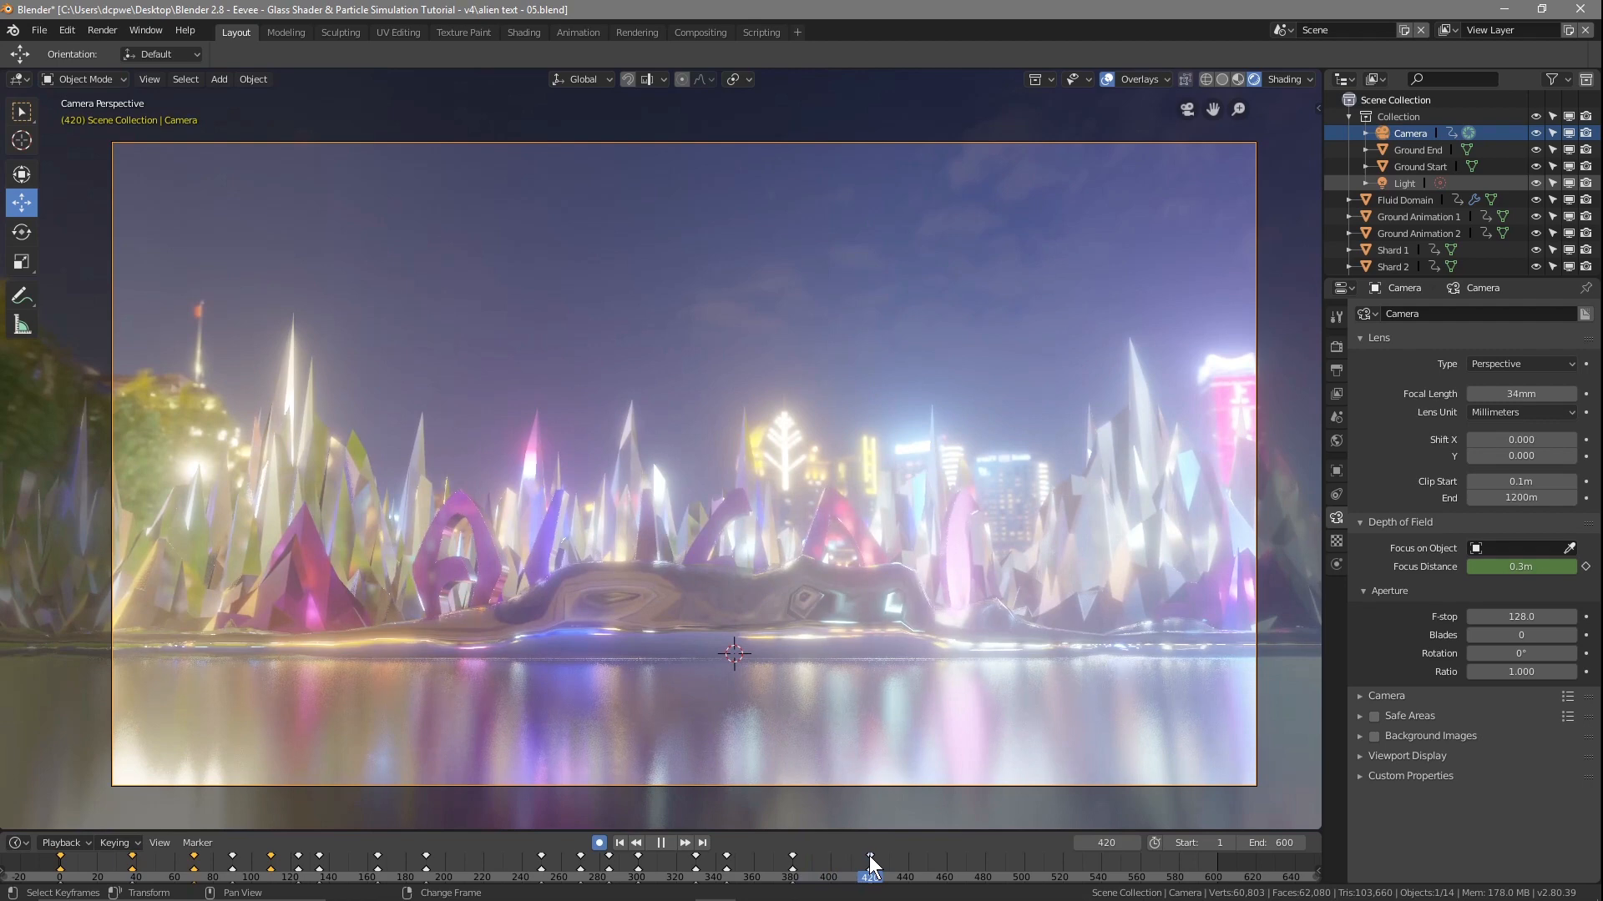
{"action": "left_click_drag", "start_coordinate": [869, 855], "coordinate": [988, 872]}
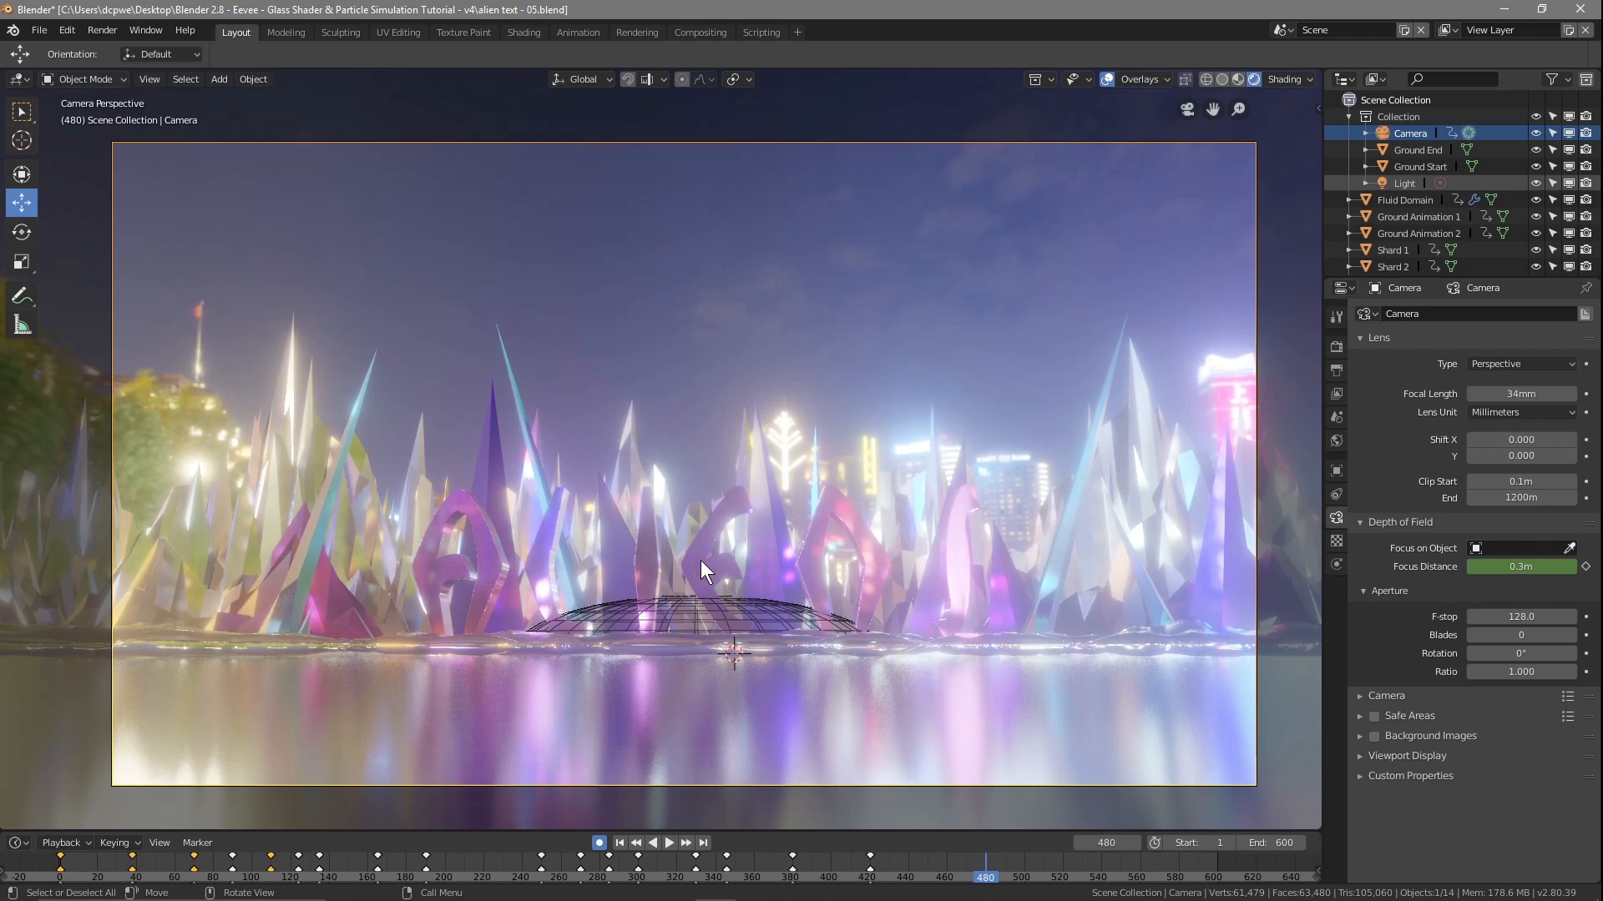
Show the background object again and save the scene as a new version named alien text - 06.blend
{"action": "scroll", "coordinate": [1477, 217], "scroll_direction": "down", "scroll_amount": 4}
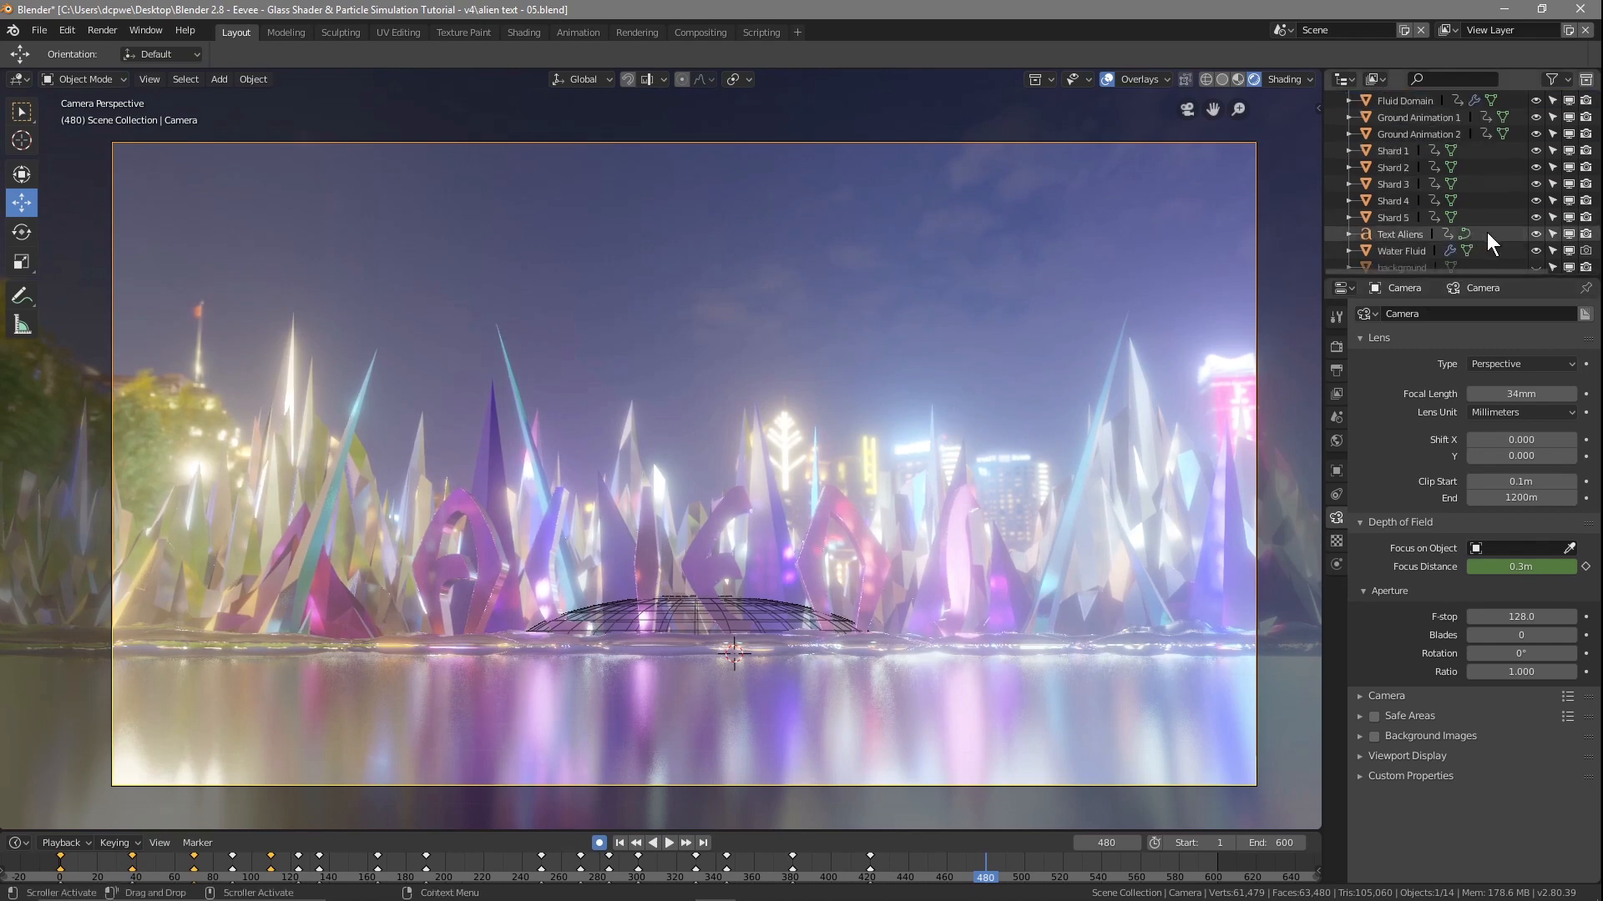
{"action": "left_click", "coordinate": [1535, 265]}
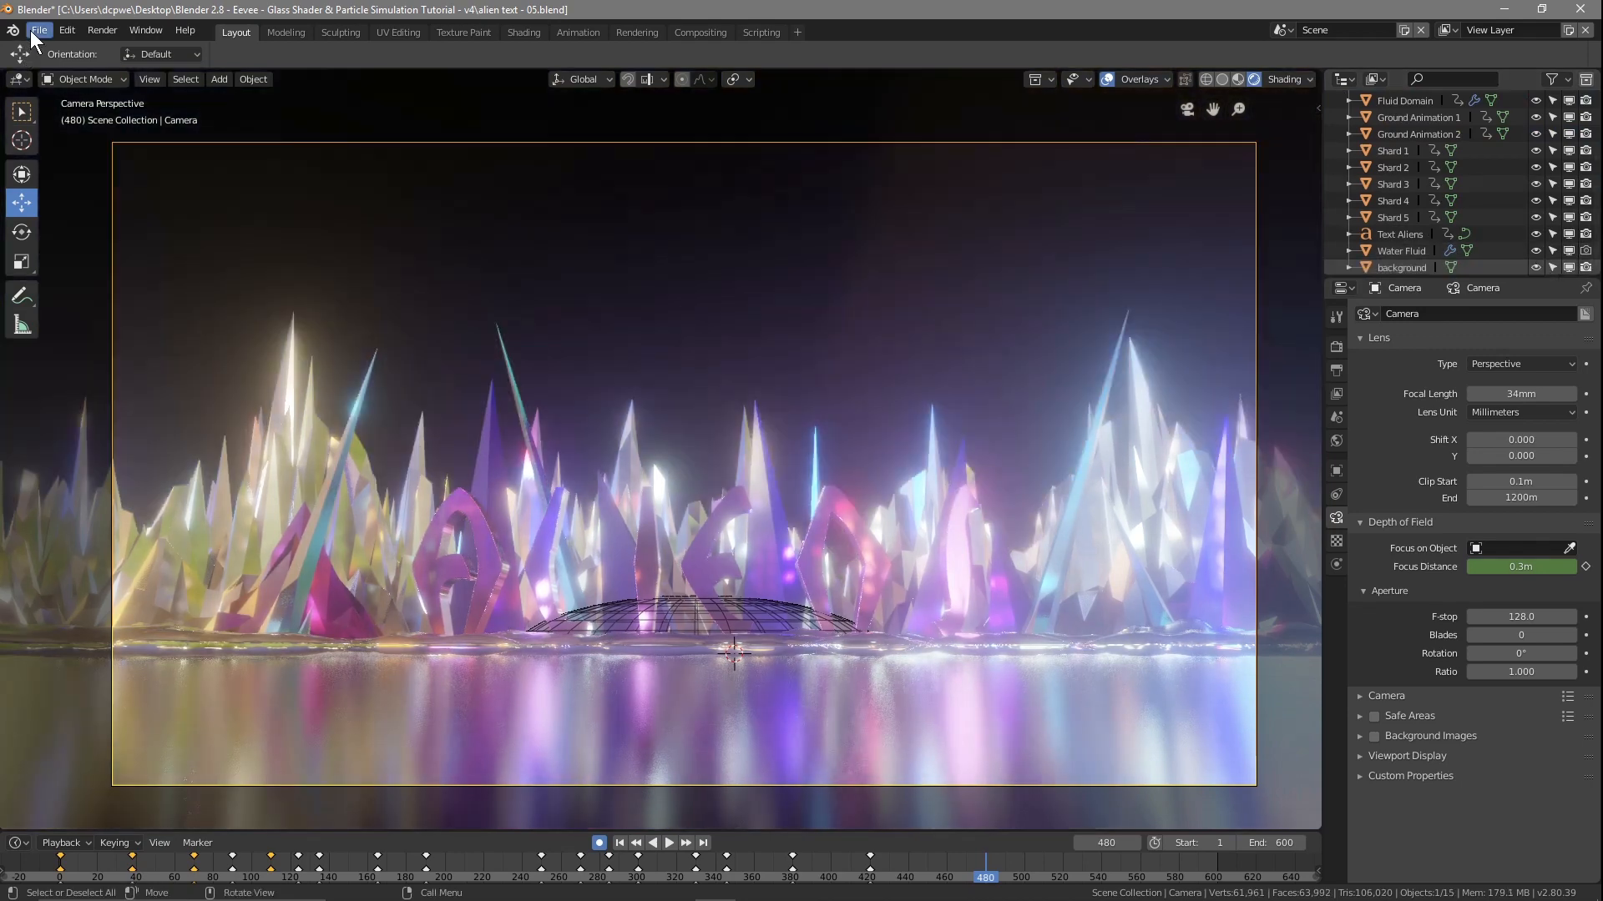
{"action": "left_click", "coordinate": [37, 30]}
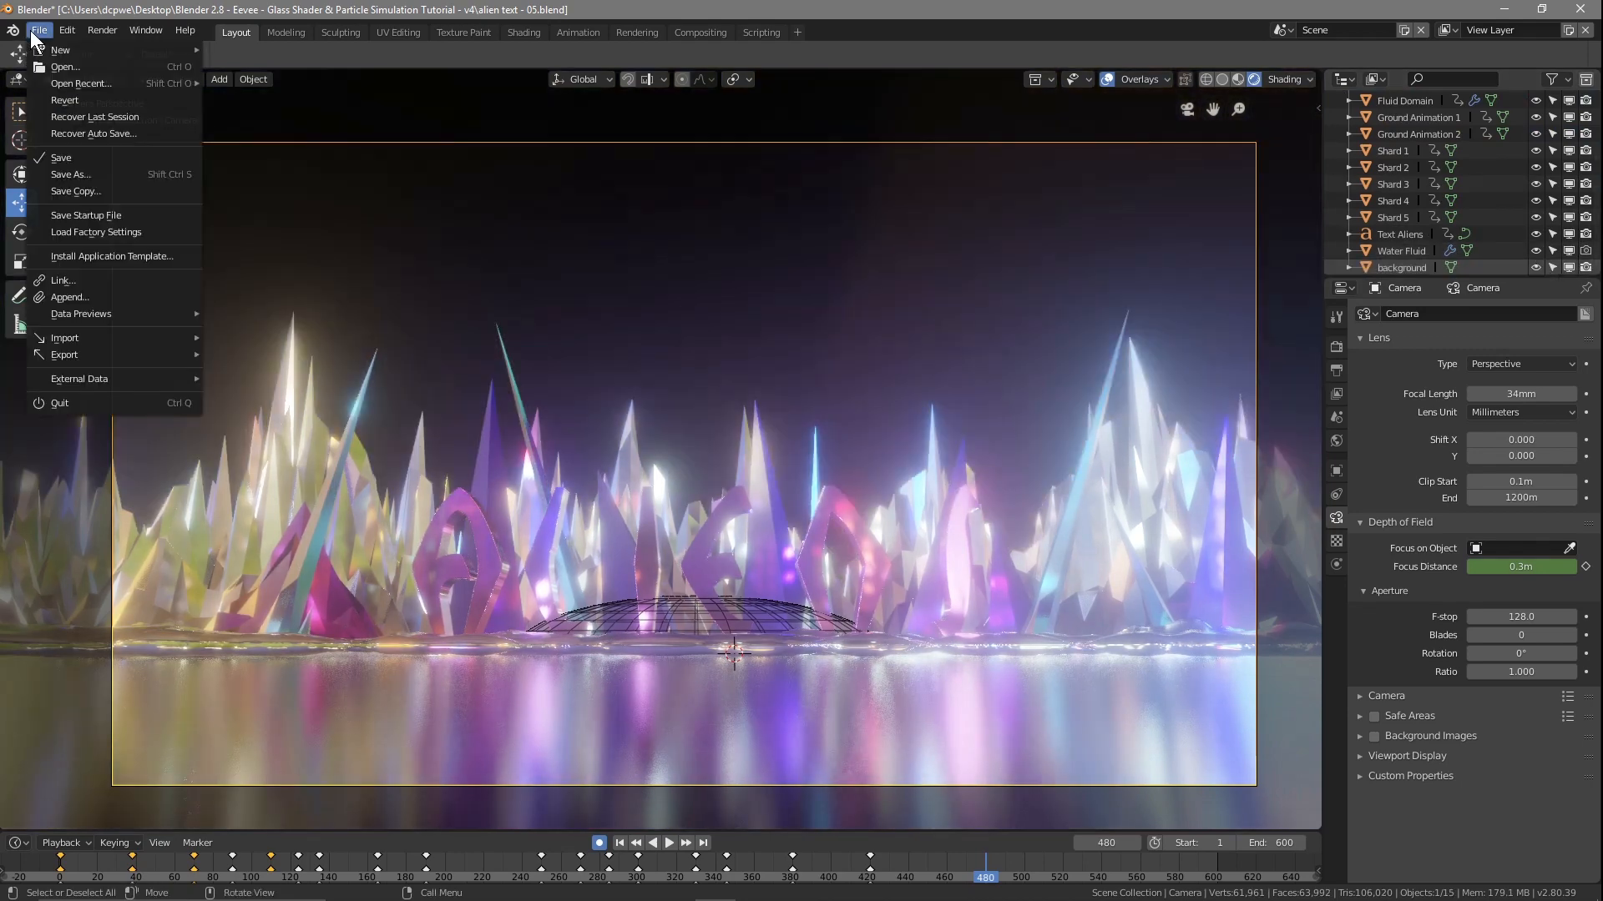
{"action": "left_click", "coordinate": [82, 174]}
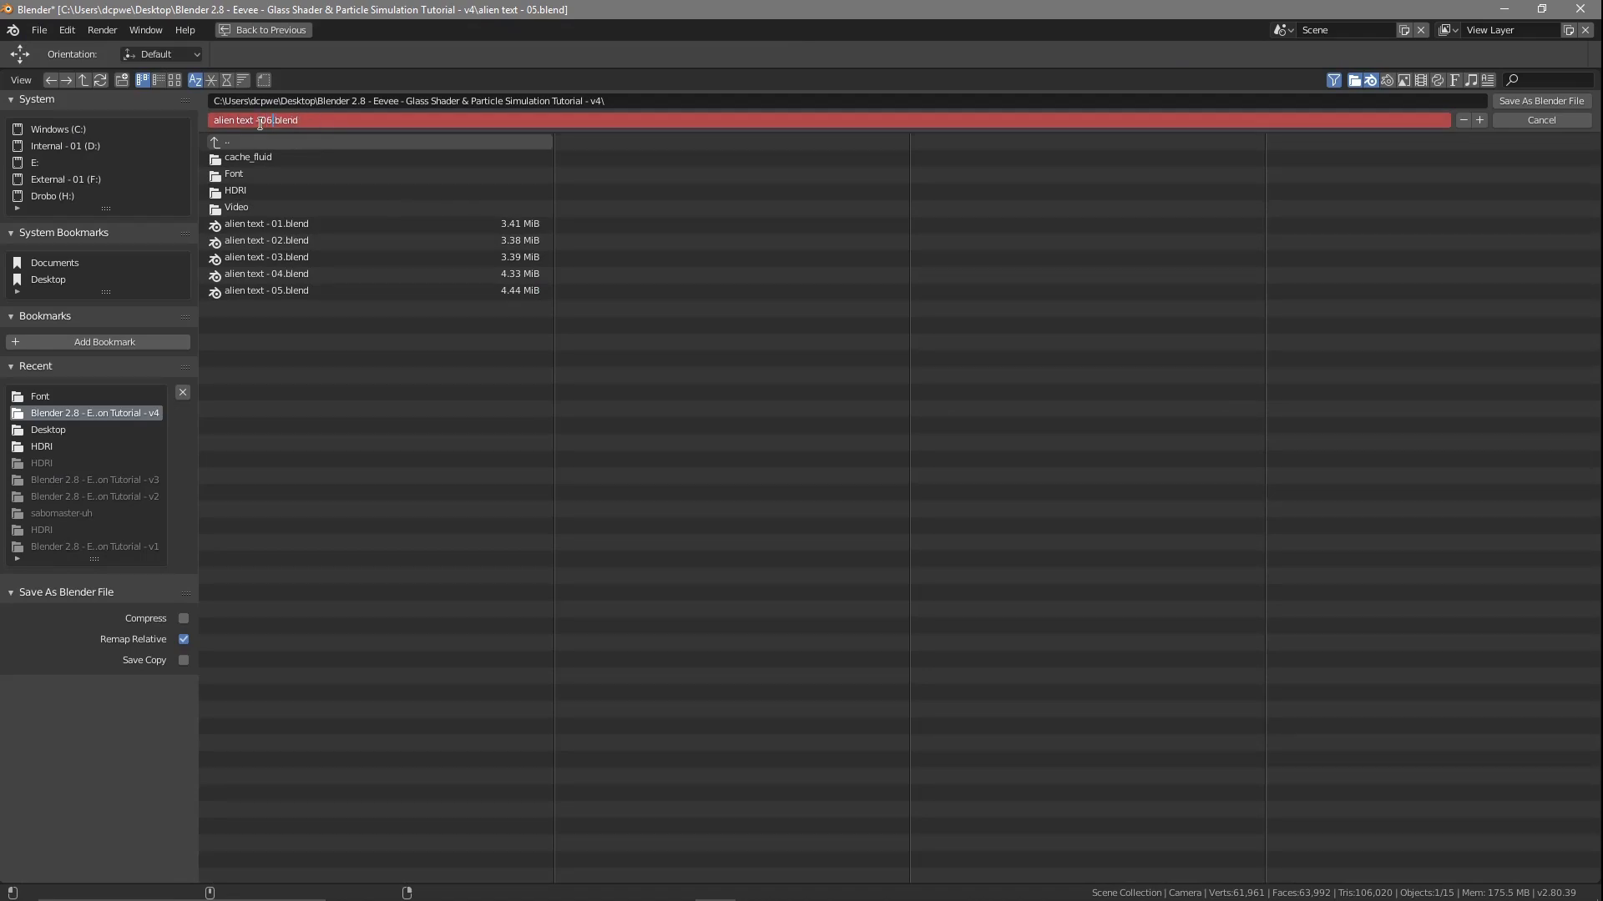
{"action": "left_click", "coordinate": [1544, 100]}
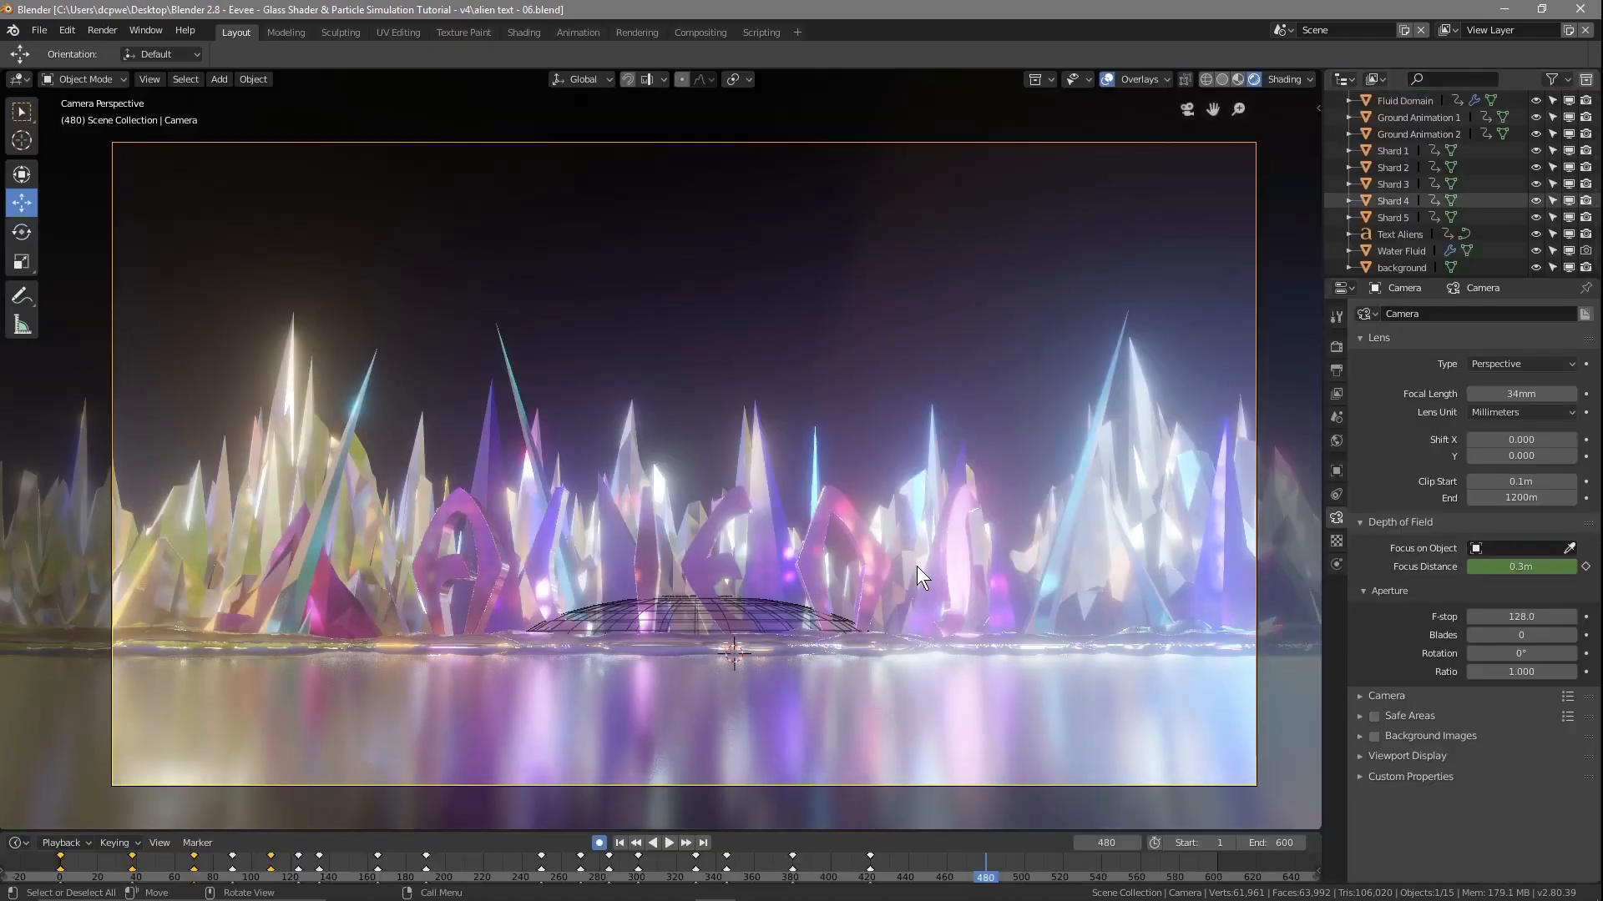
At frame 480, raise the camera to Z 7.2259 m and set its X rotation to 84.9°
{"action": "key", "text": "n"}
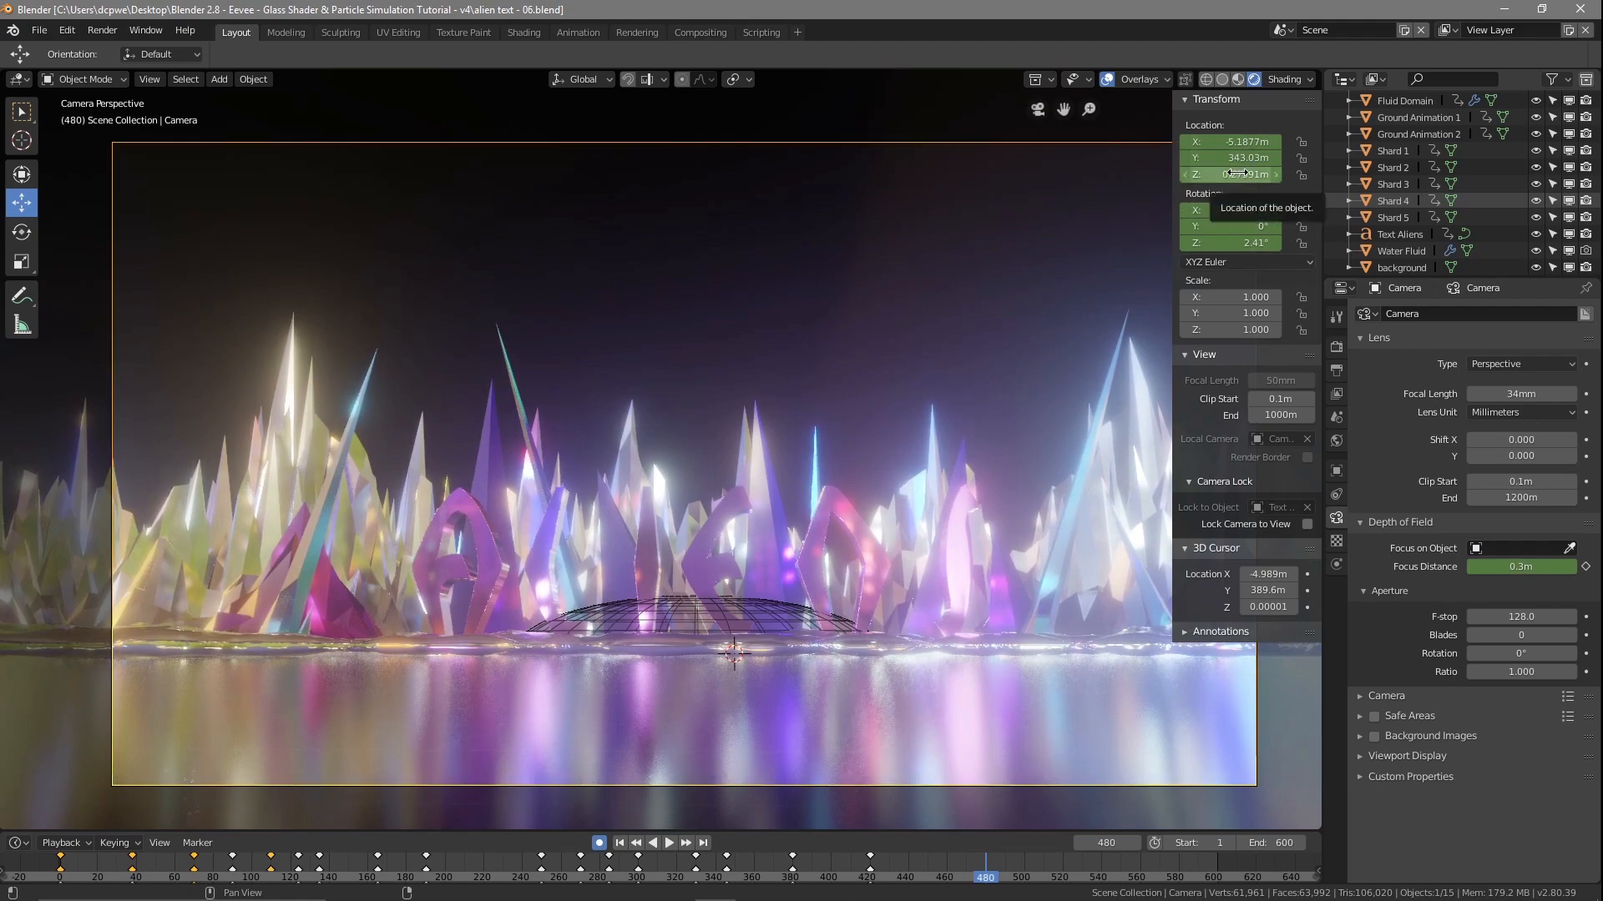
{"action": "left_click_drag", "start_coordinate": [1242, 174], "coordinate": [1188, 210]}
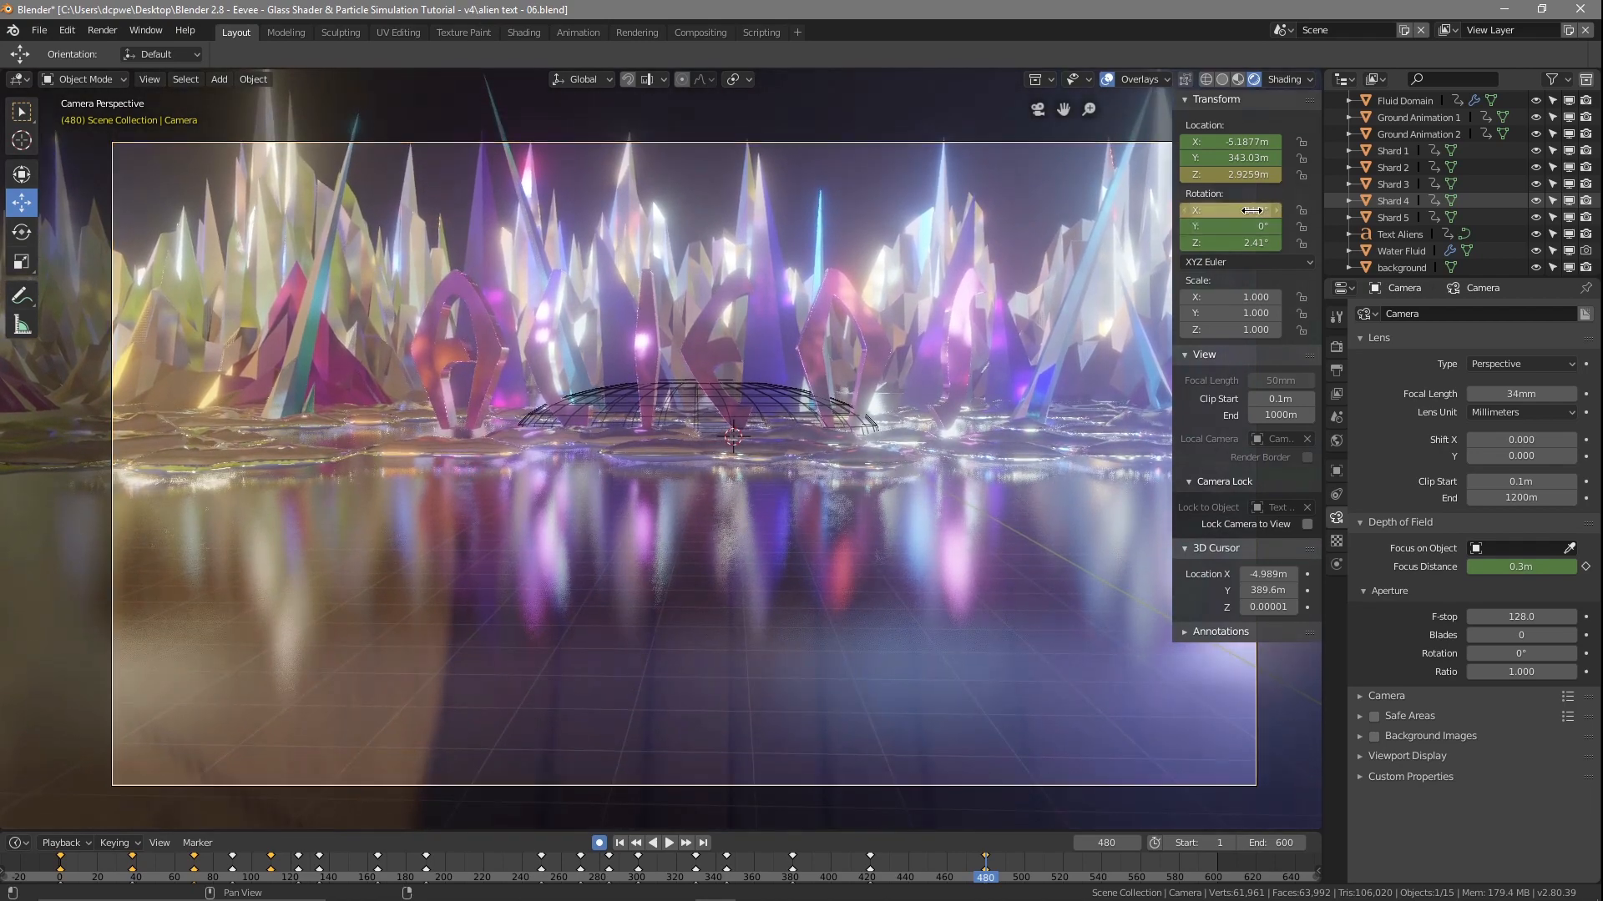
{"action": "left_click_drag", "start_coordinate": [1228, 174], "coordinate": [1388, 175]}
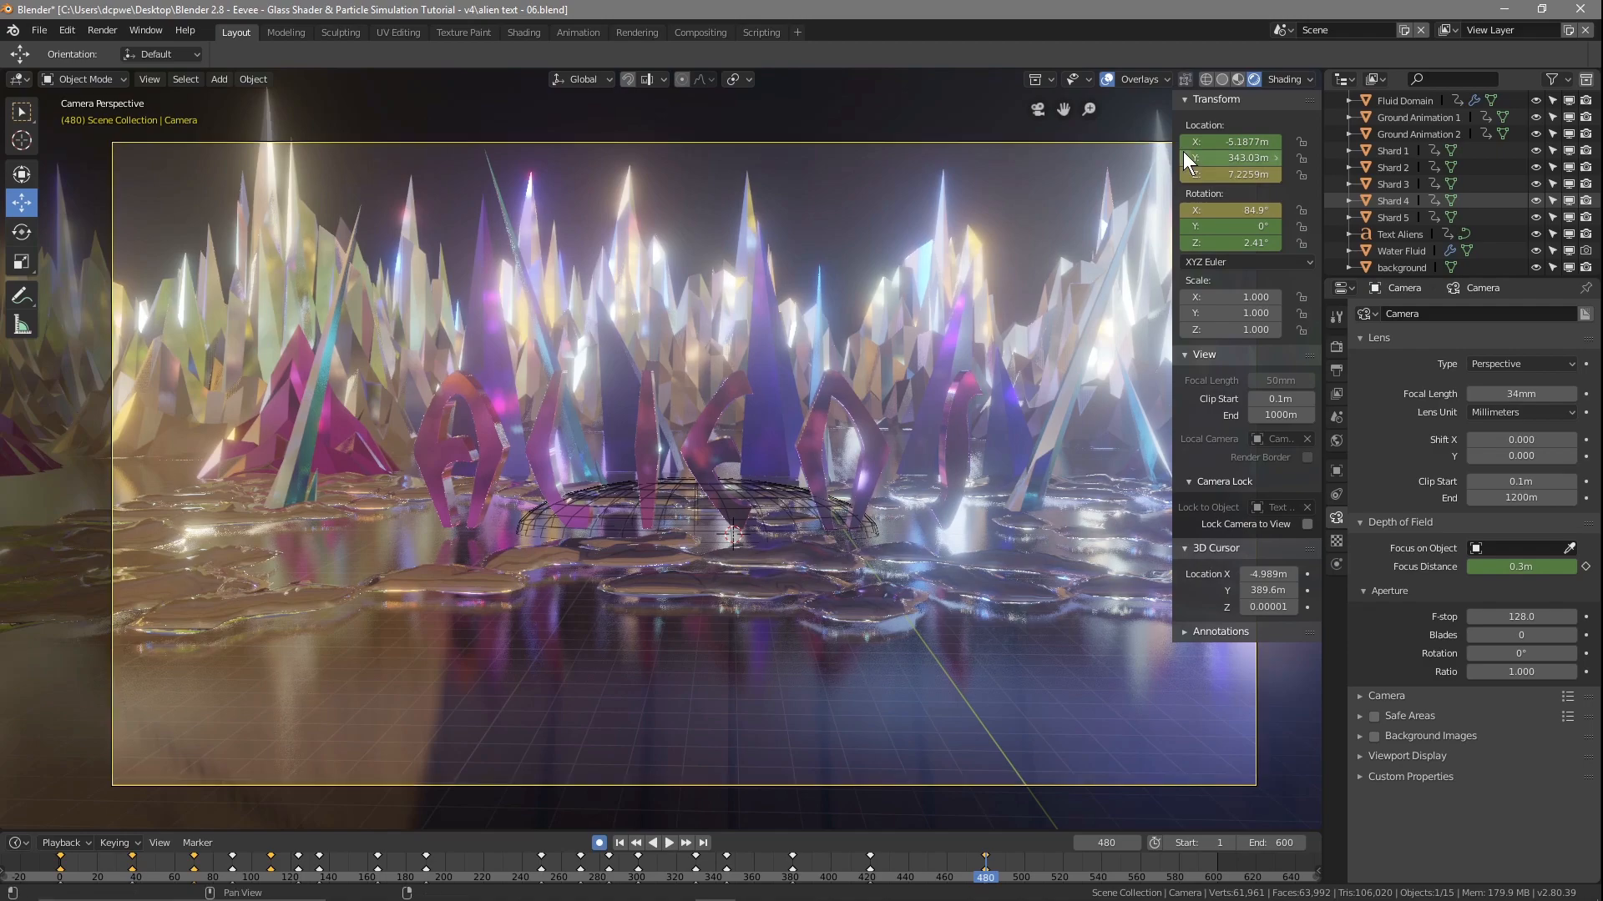
{"action": "key", "text": "n"}
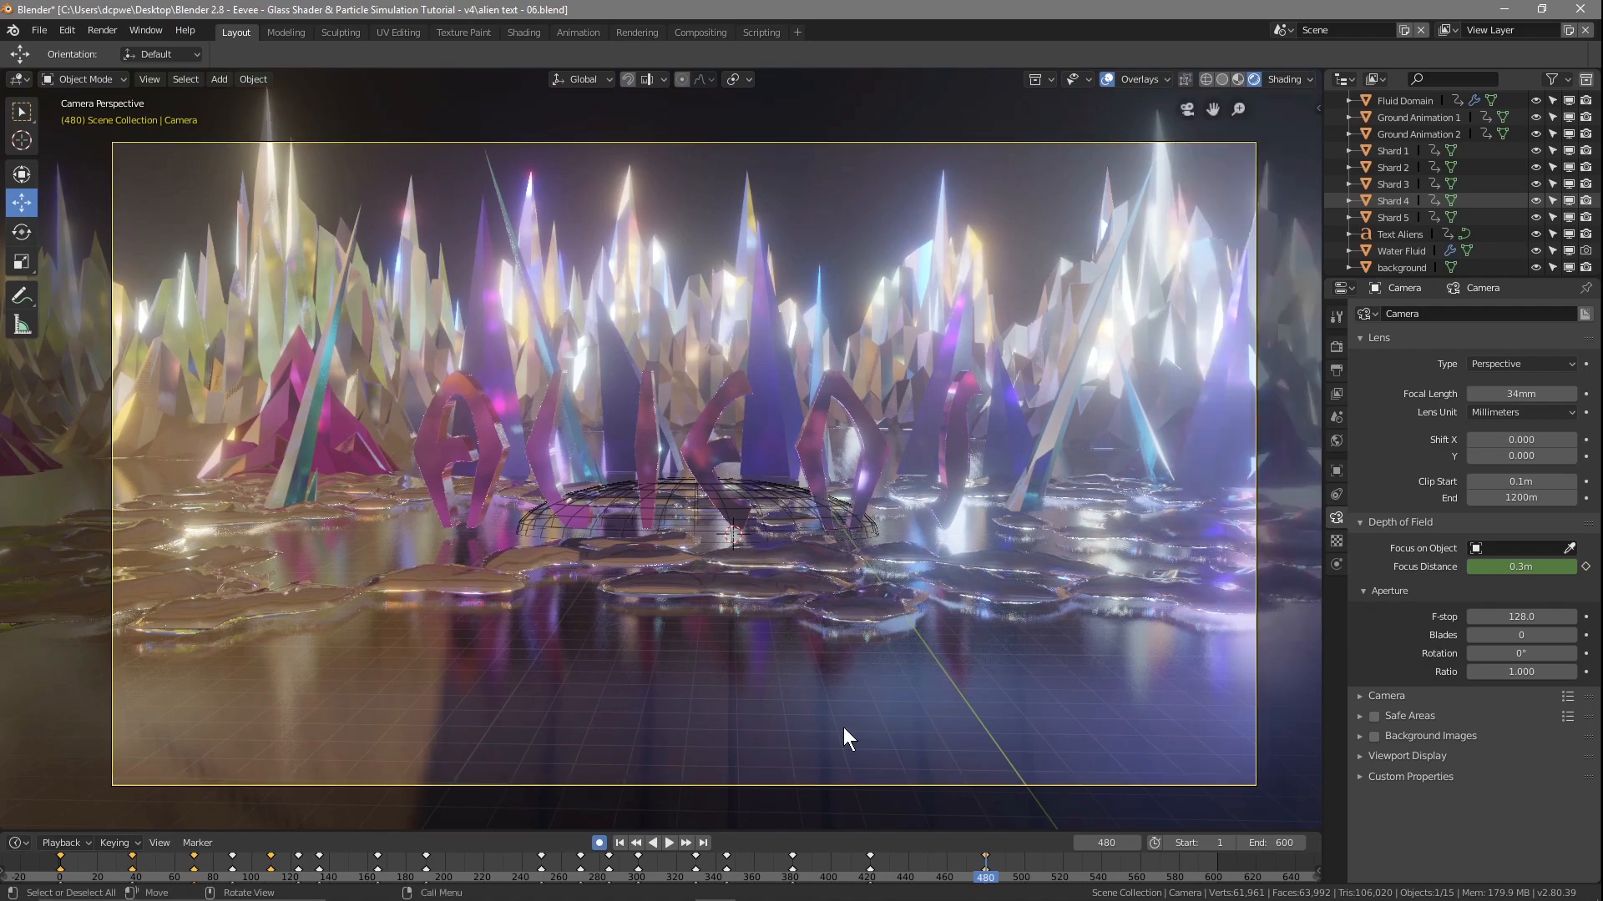
Scrub the animation from frame 480 to 600 and subtract 480 from 600 in the Windows Calculator
{"action": "right_click_drag", "start_coordinate": [978, 872], "coordinate": [1218, 877]}
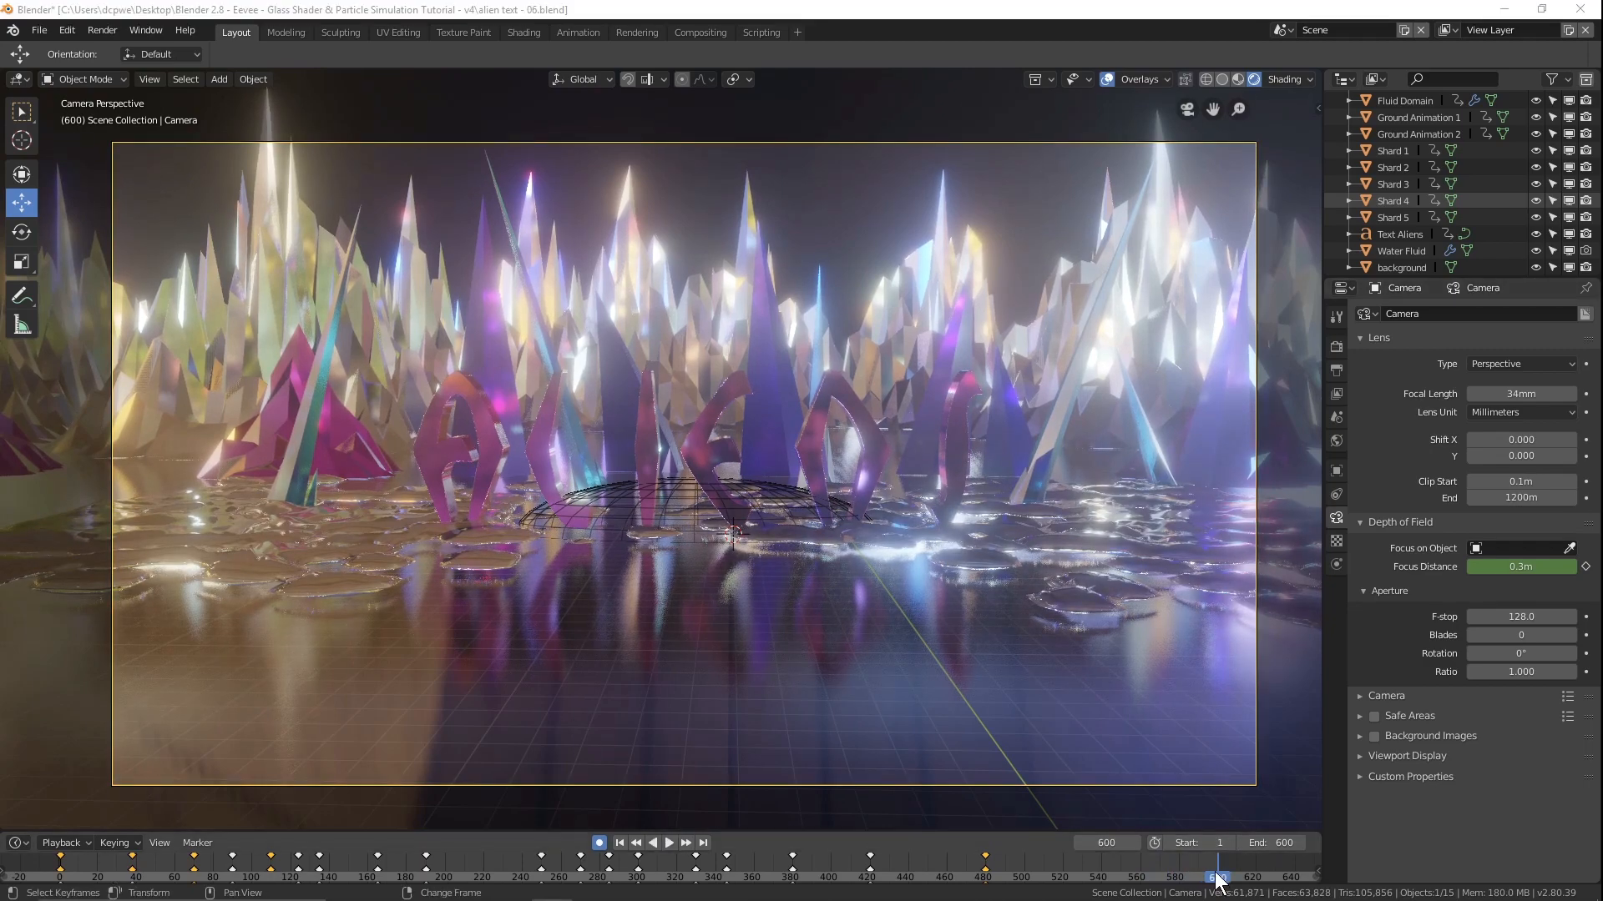
{"action": "mouse_move", "coordinate": [1215, 874]}
{"action": "right_mouse_down"}
{"action": "mouse_move", "coordinate": [611, 867]}
{"action": "mouse_move", "coordinate": [1186, 872]}
{"action": "mouse_move", "coordinate": [991, 881]}
{"action": "mouse_move", "coordinate": [1191, 873]}
{"action": "mouse_move", "coordinate": [1215, 888]}
{"action": "mouse_move", "coordinate": [1218, 865]}
{"action": "right_mouse_up"}
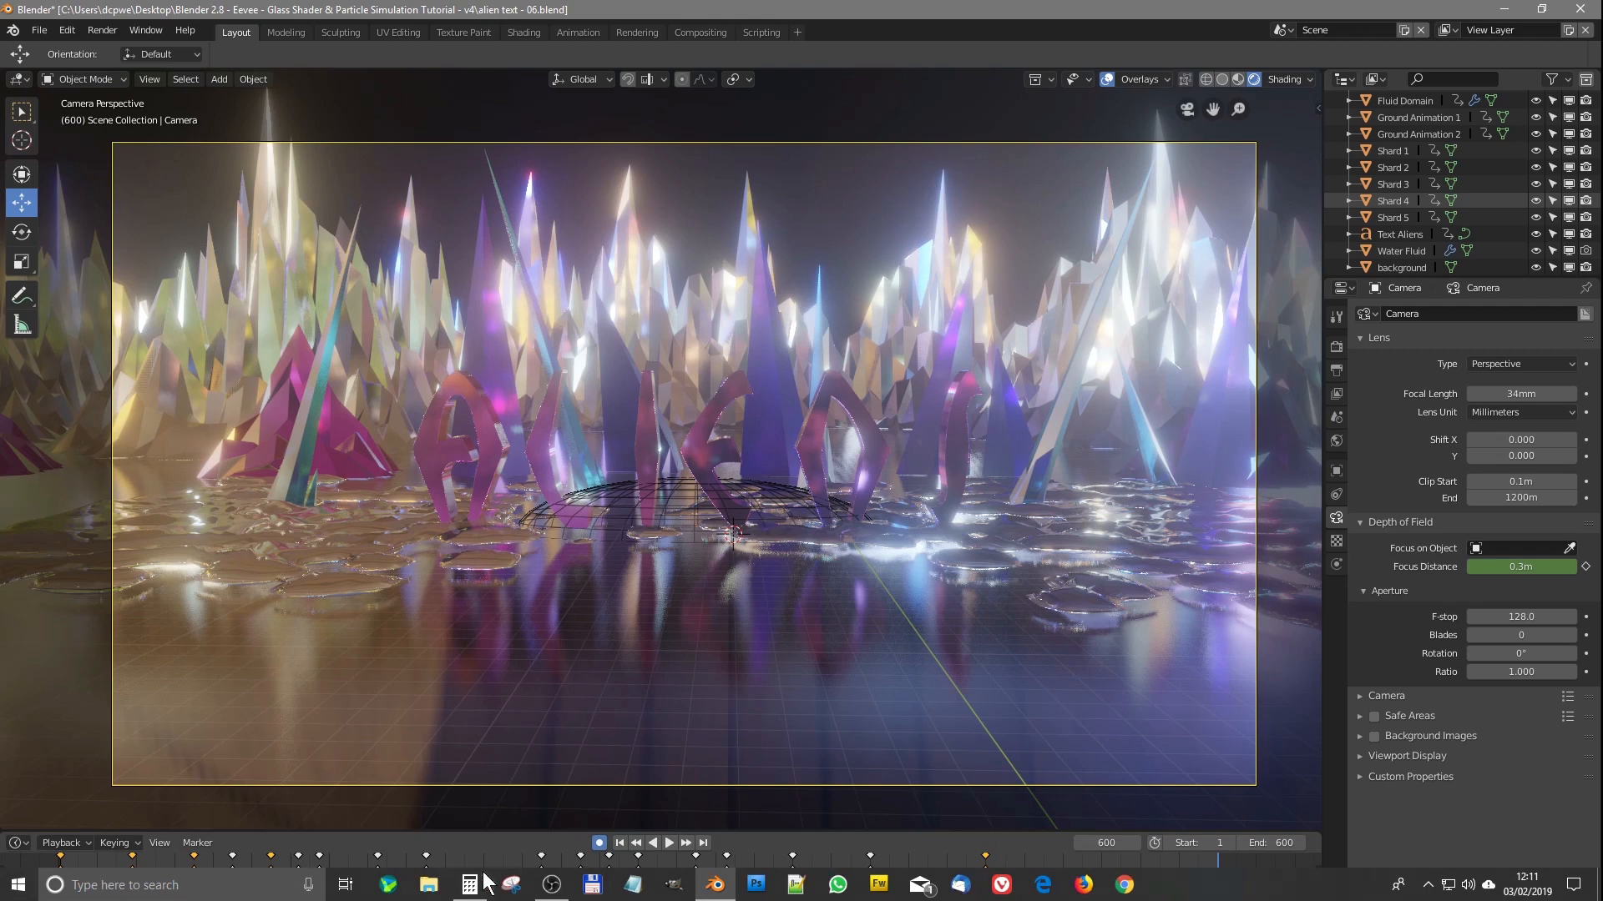
{"action": "left_click", "coordinate": [470, 887]}
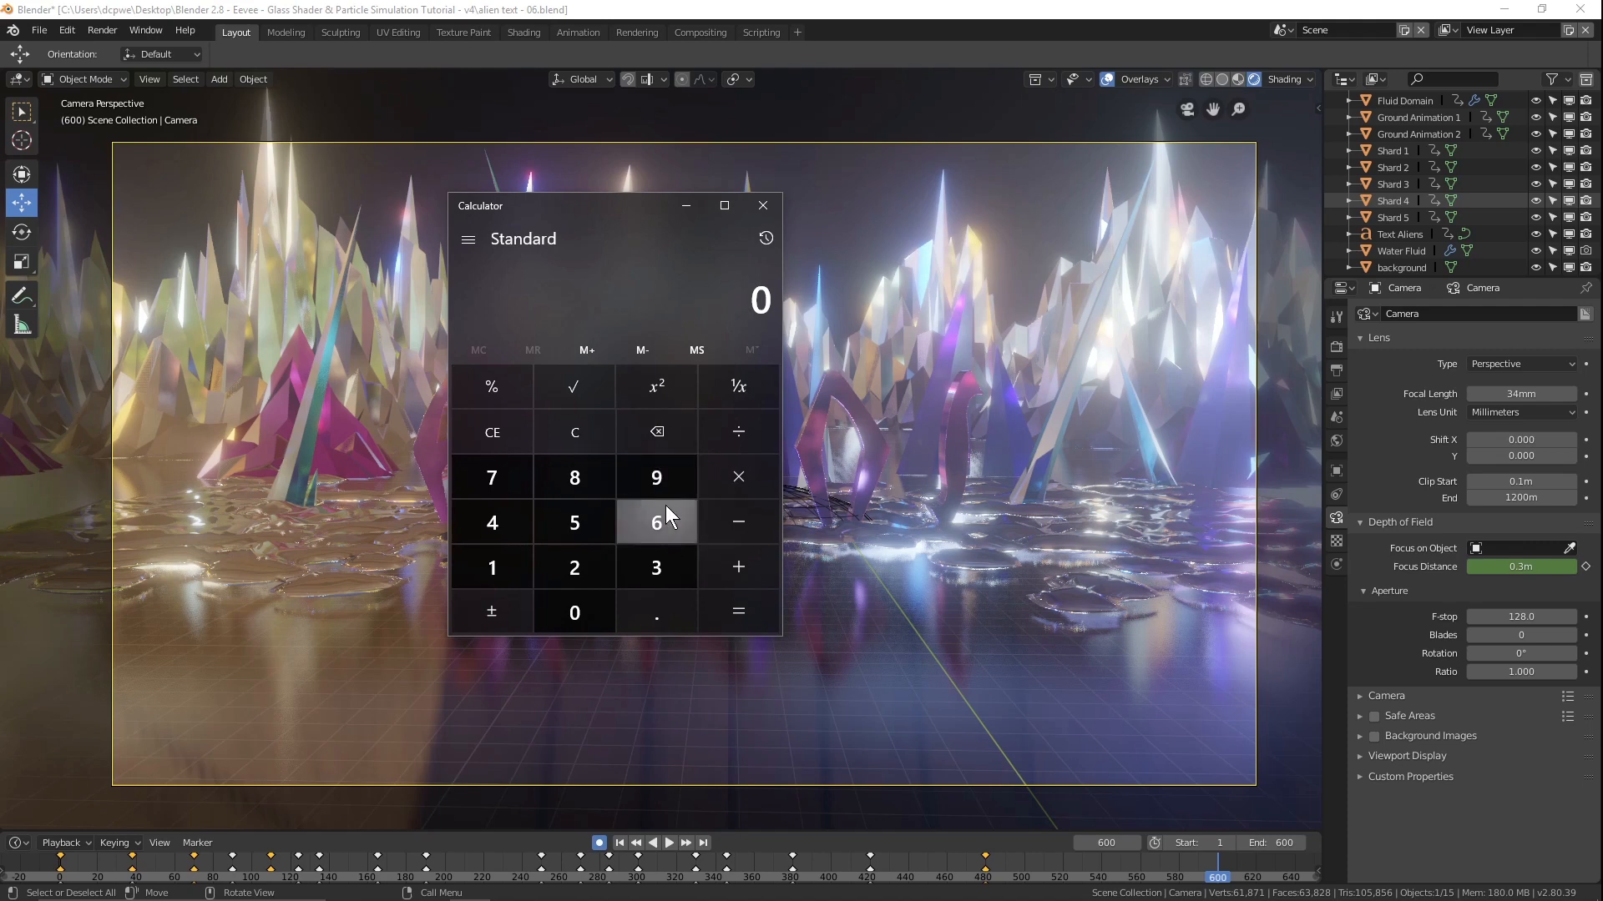
{"action": "double_click", "coordinate": [588, 613]}
{"action": "left_click", "coordinate": [734, 519]}
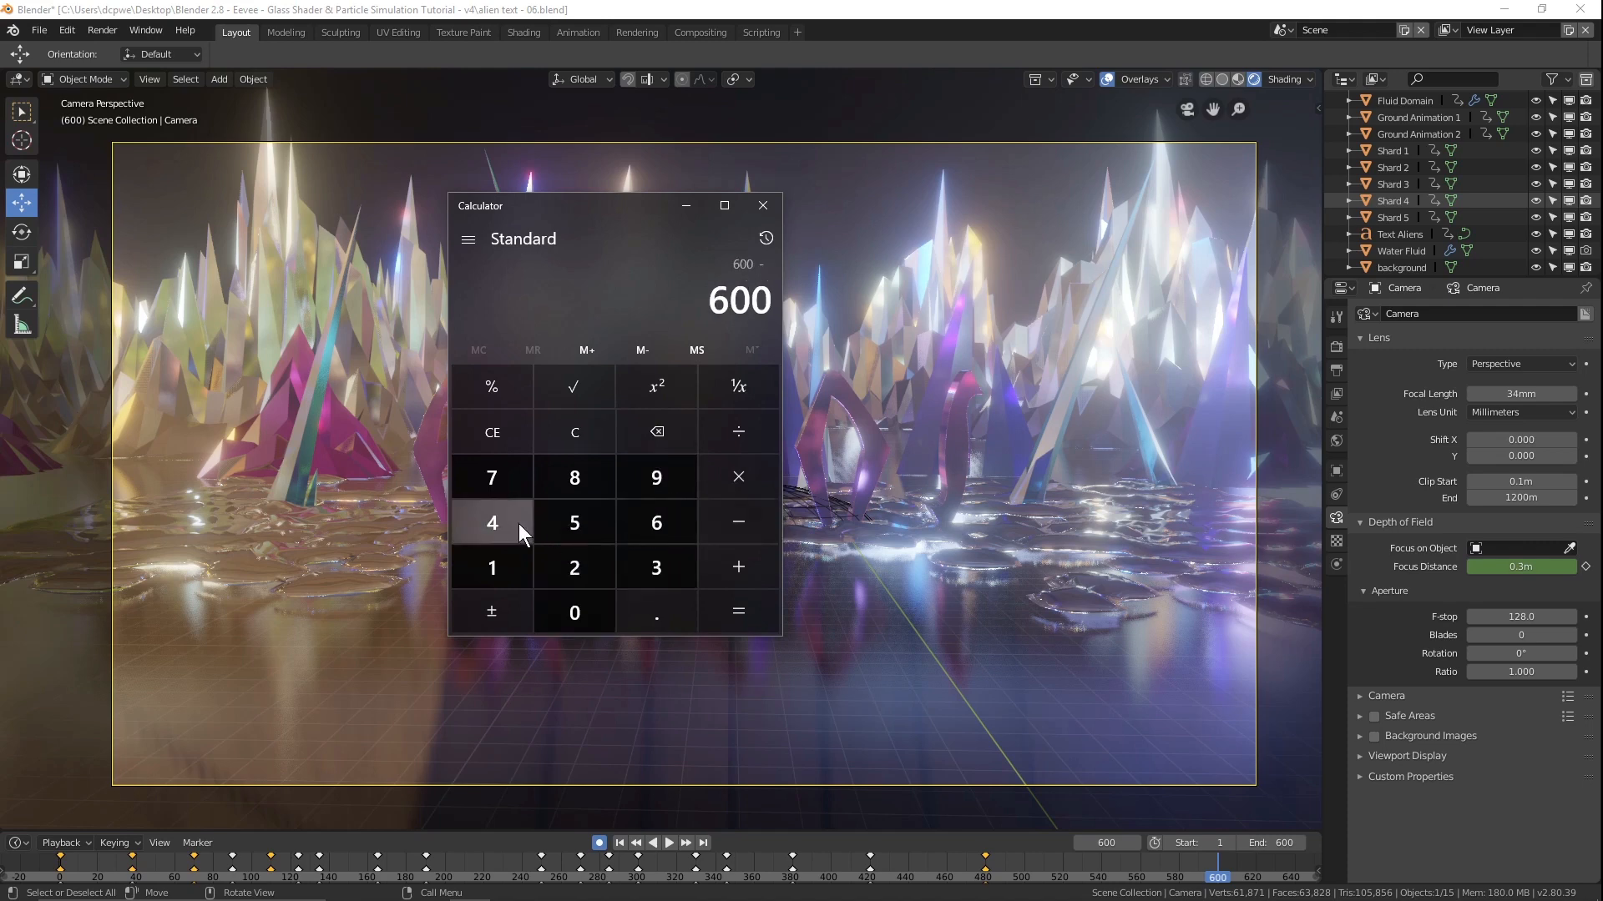
{"action": "left_click", "coordinate": [576, 604]}
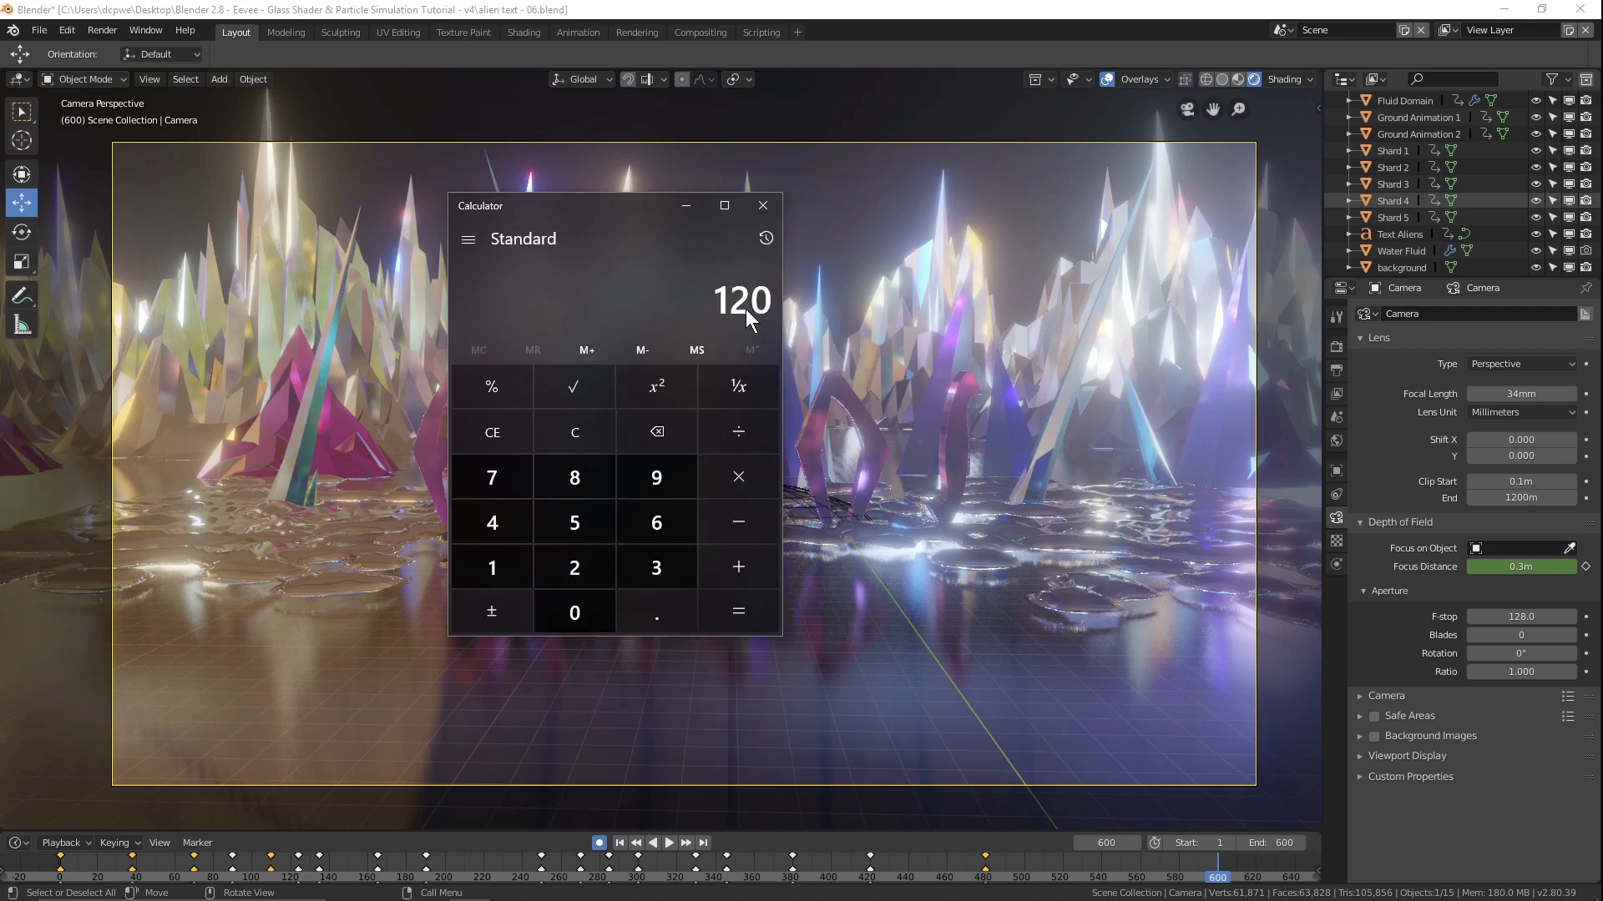
{"action": "left_click", "coordinate": [766, 207]}
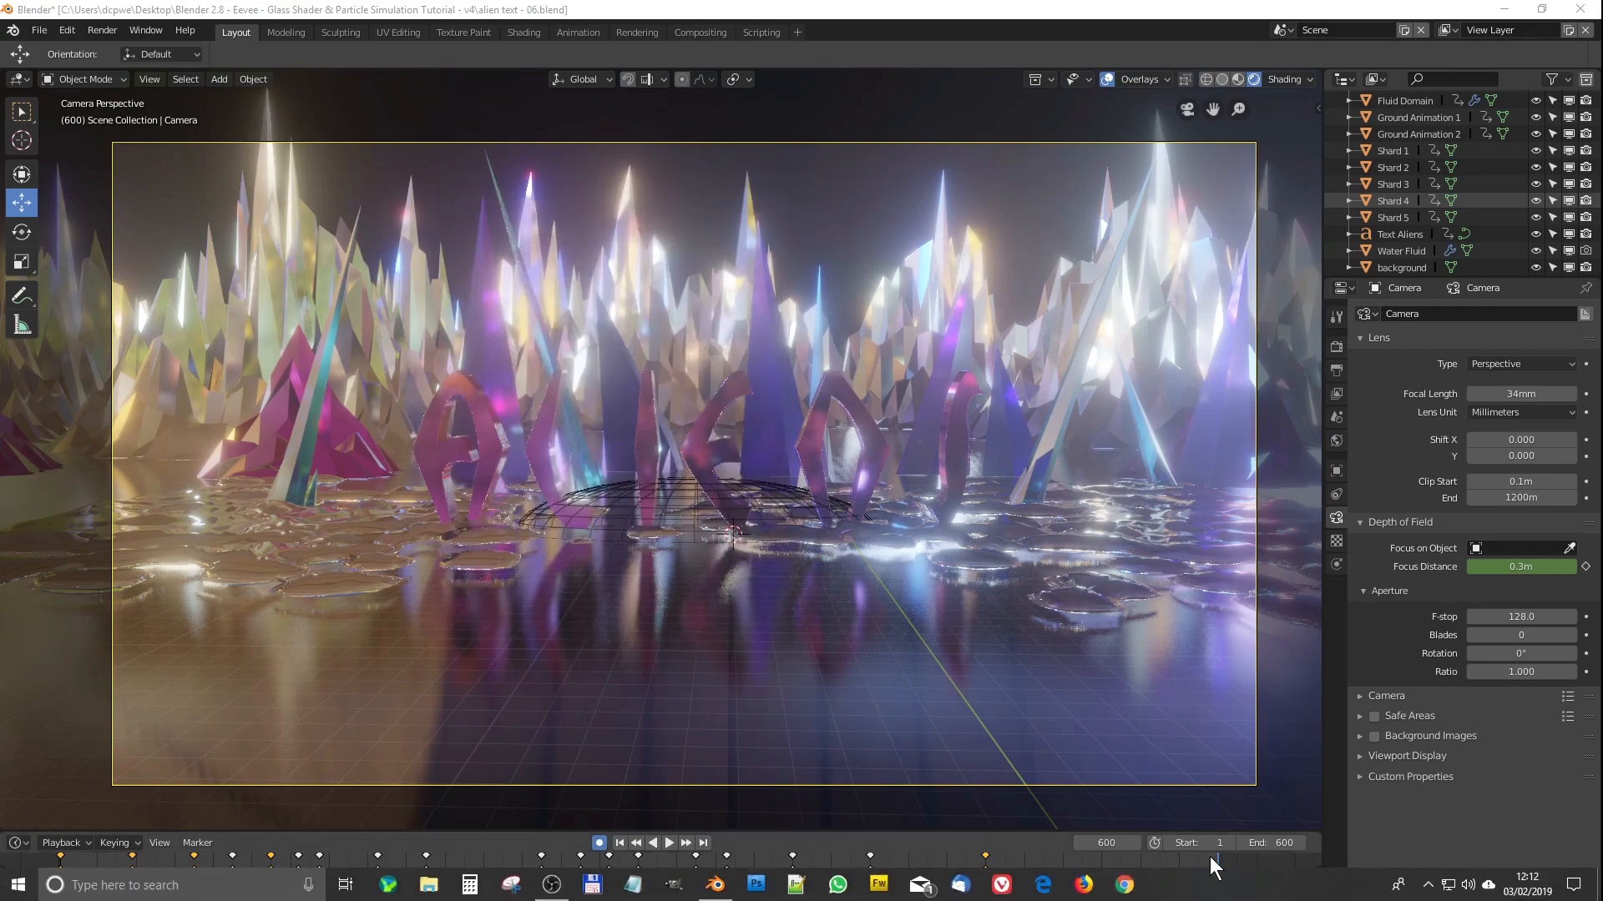
Return to Blender, scrub the playhead to frame 600 and save the file
{"action": "left_click", "coordinate": [1002, 23]}
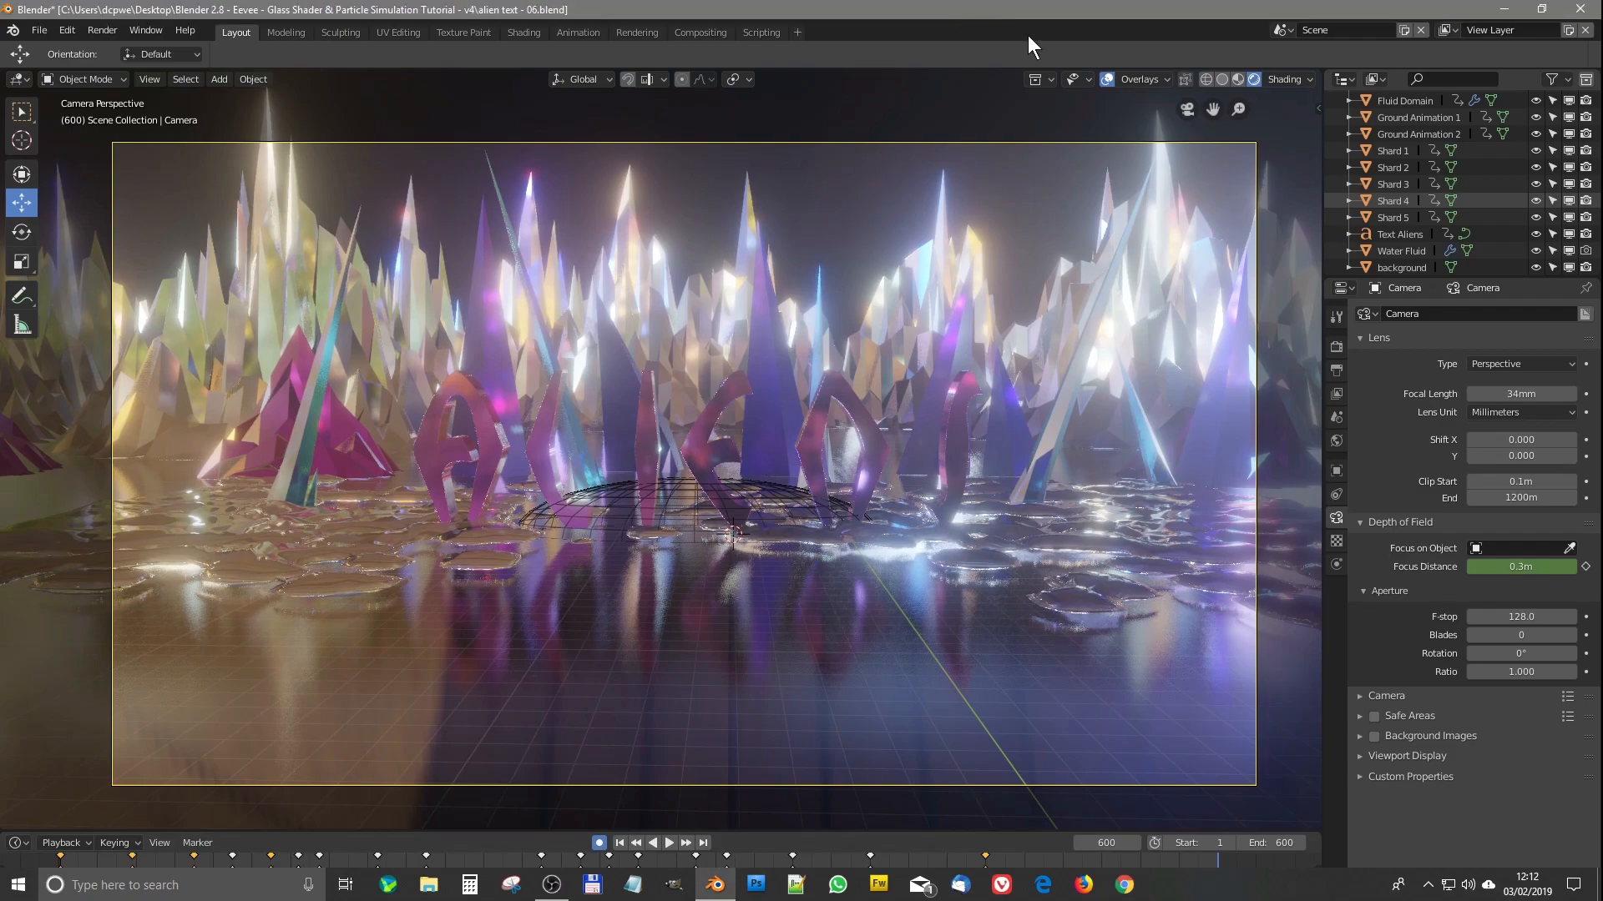
{"action": "right_click_drag", "start_coordinate": [1083, 864], "coordinate": [1218, 880]}
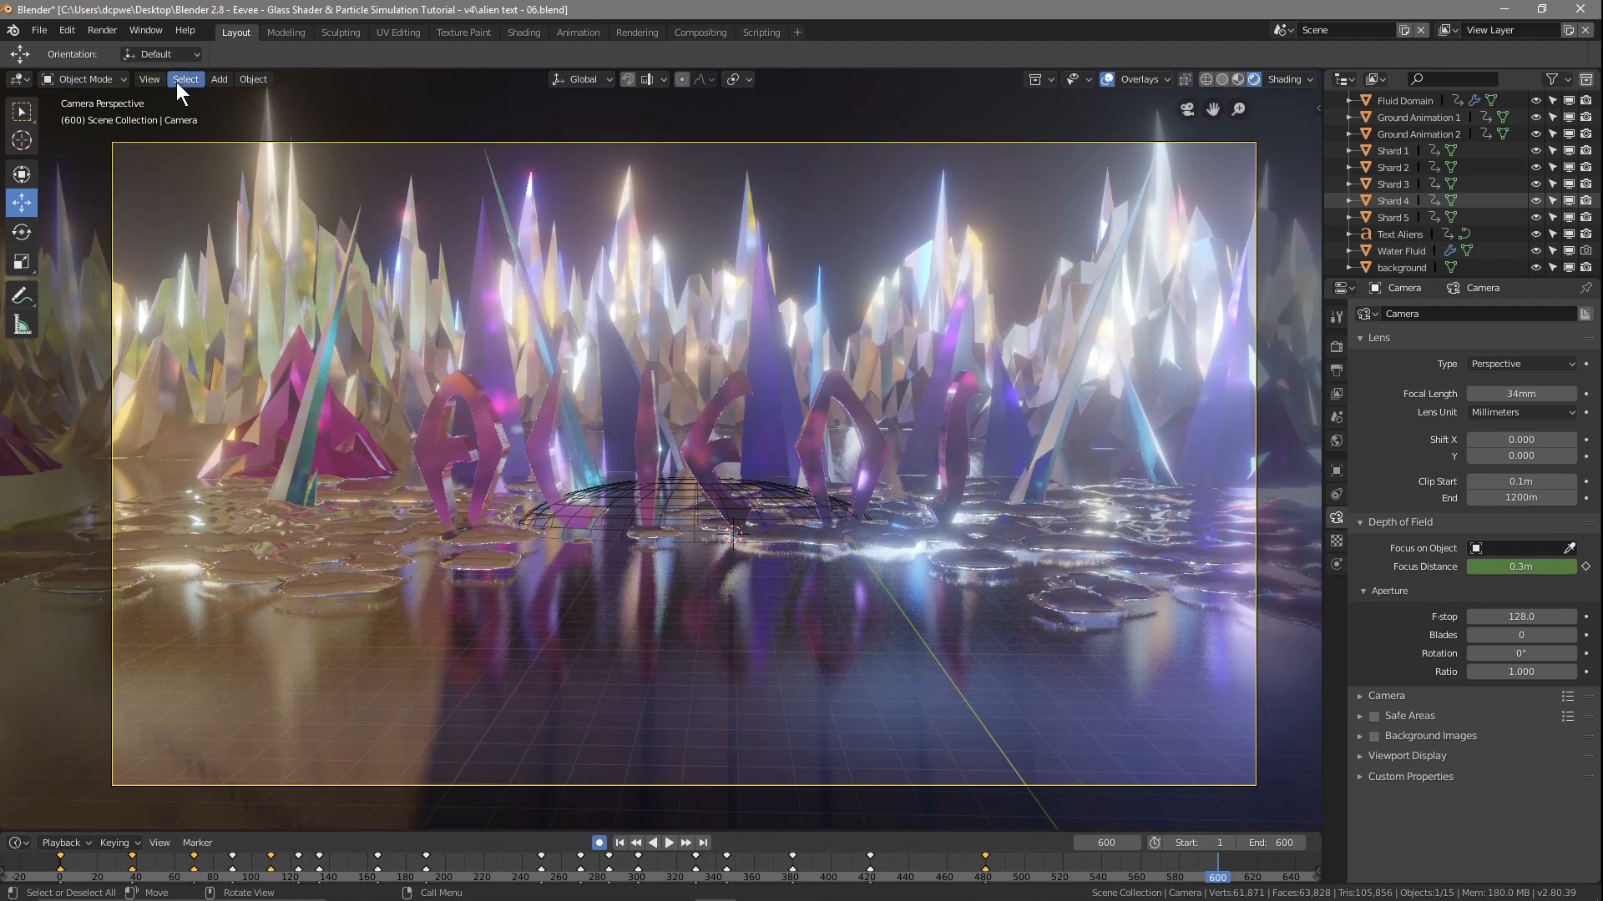
{"action": "left_click", "coordinate": [39, 30]}
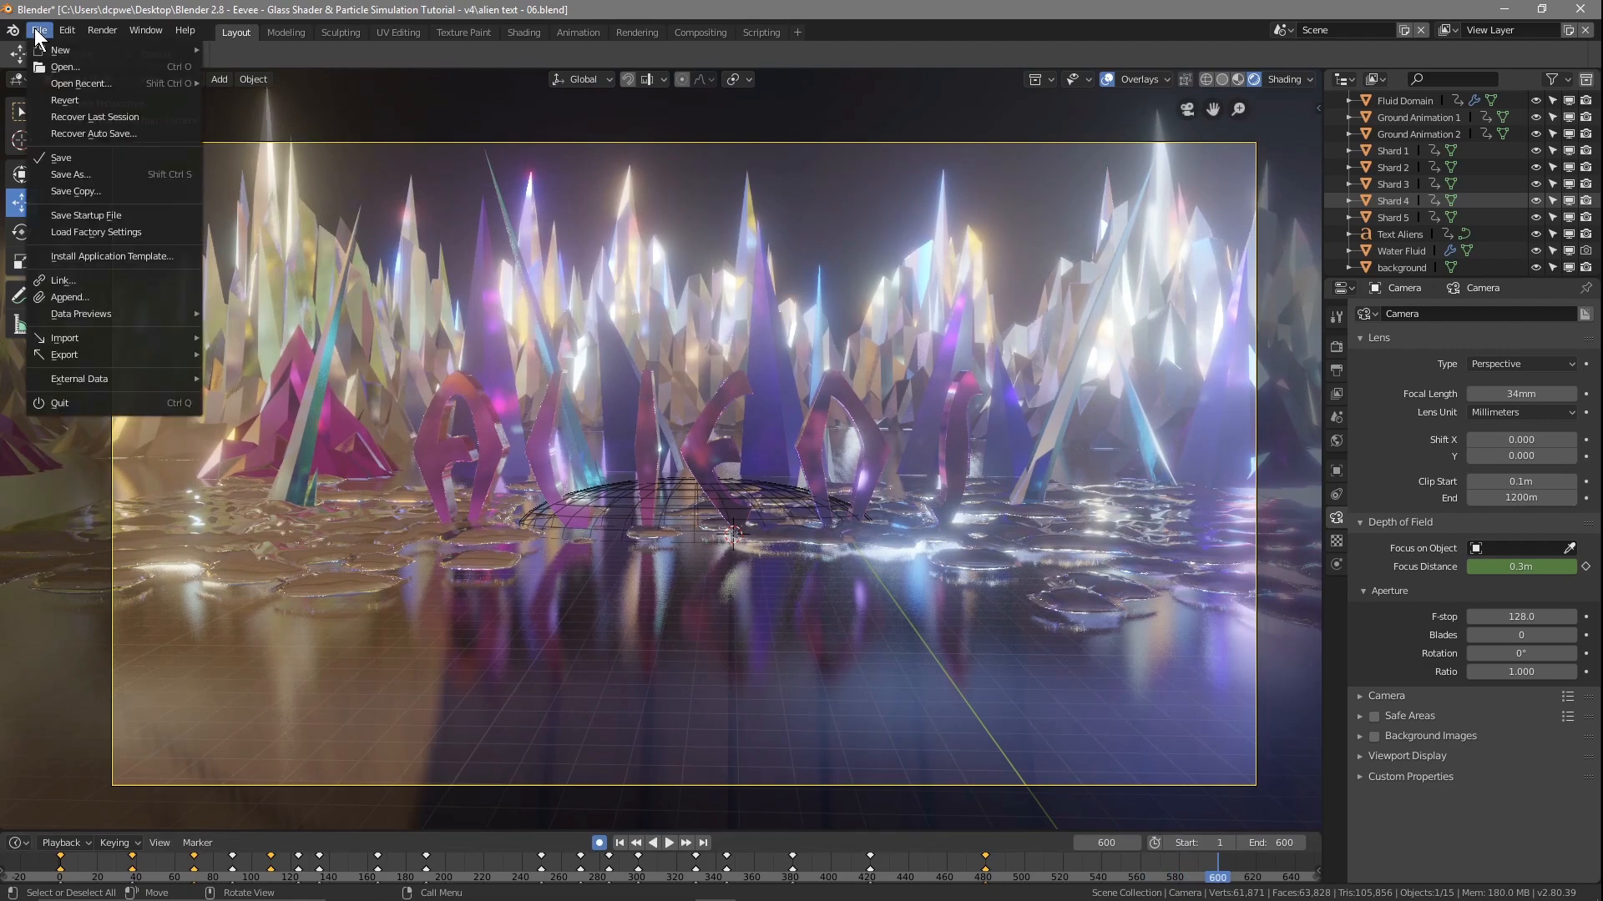
{"action": "left_click", "coordinate": [42, 157]}
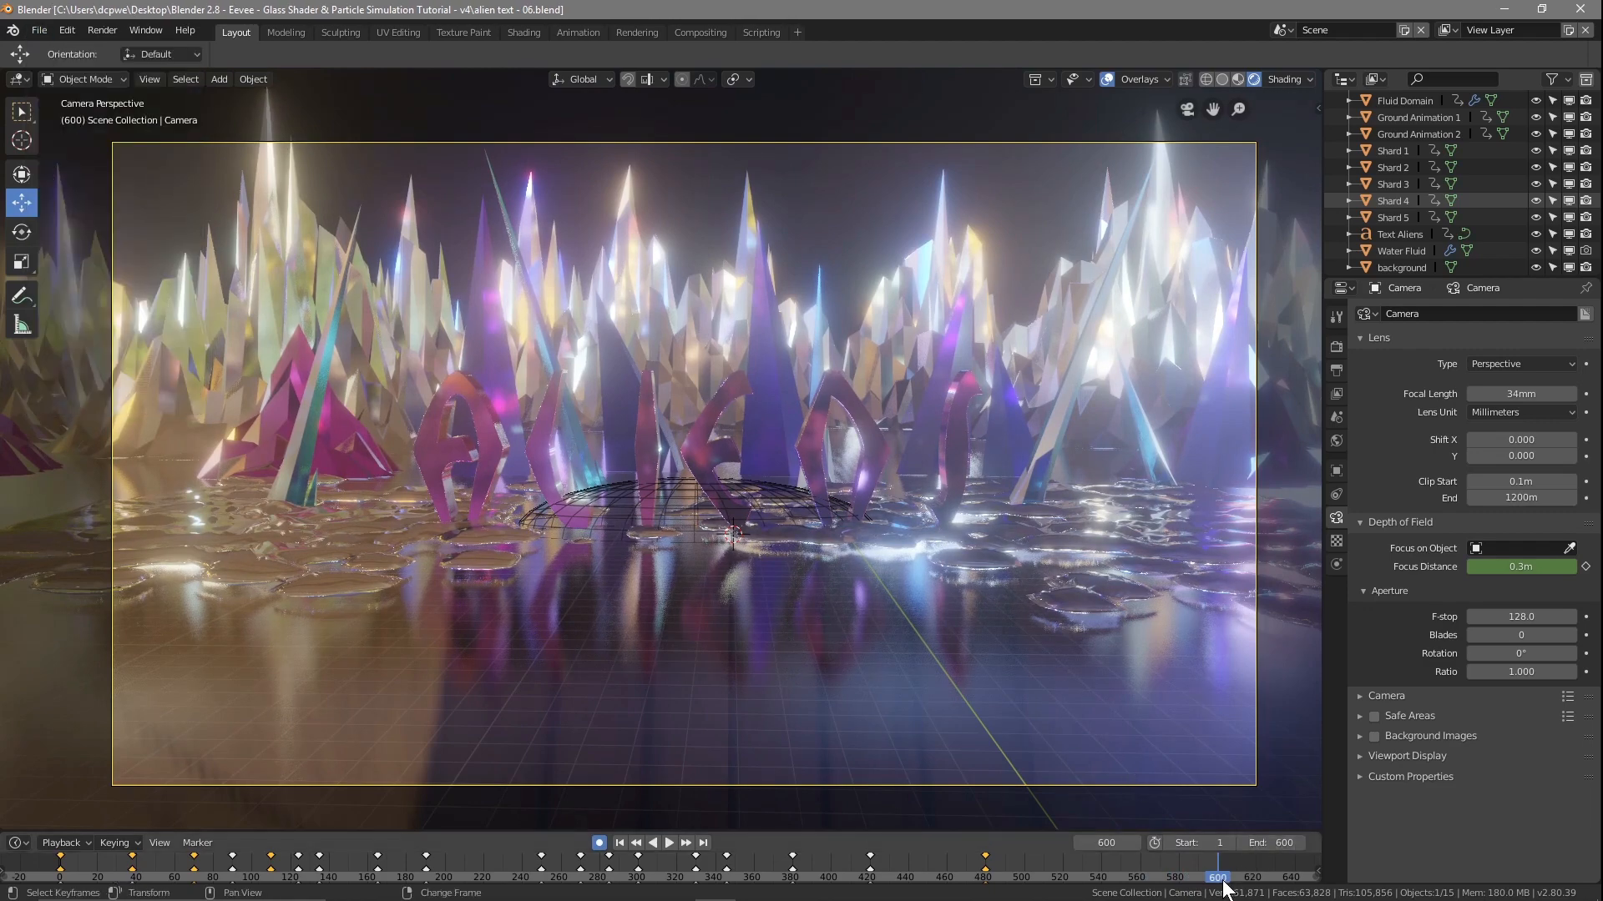
Play and scrub through the animation up to frame 600, and set the scene's end frame to 720
{"action": "key", "text": "space"}
{"action": "right_click_drag", "start_coordinate": [5, 864], "coordinate": [1218, 873]}
{"action": "key", "text": "space"}
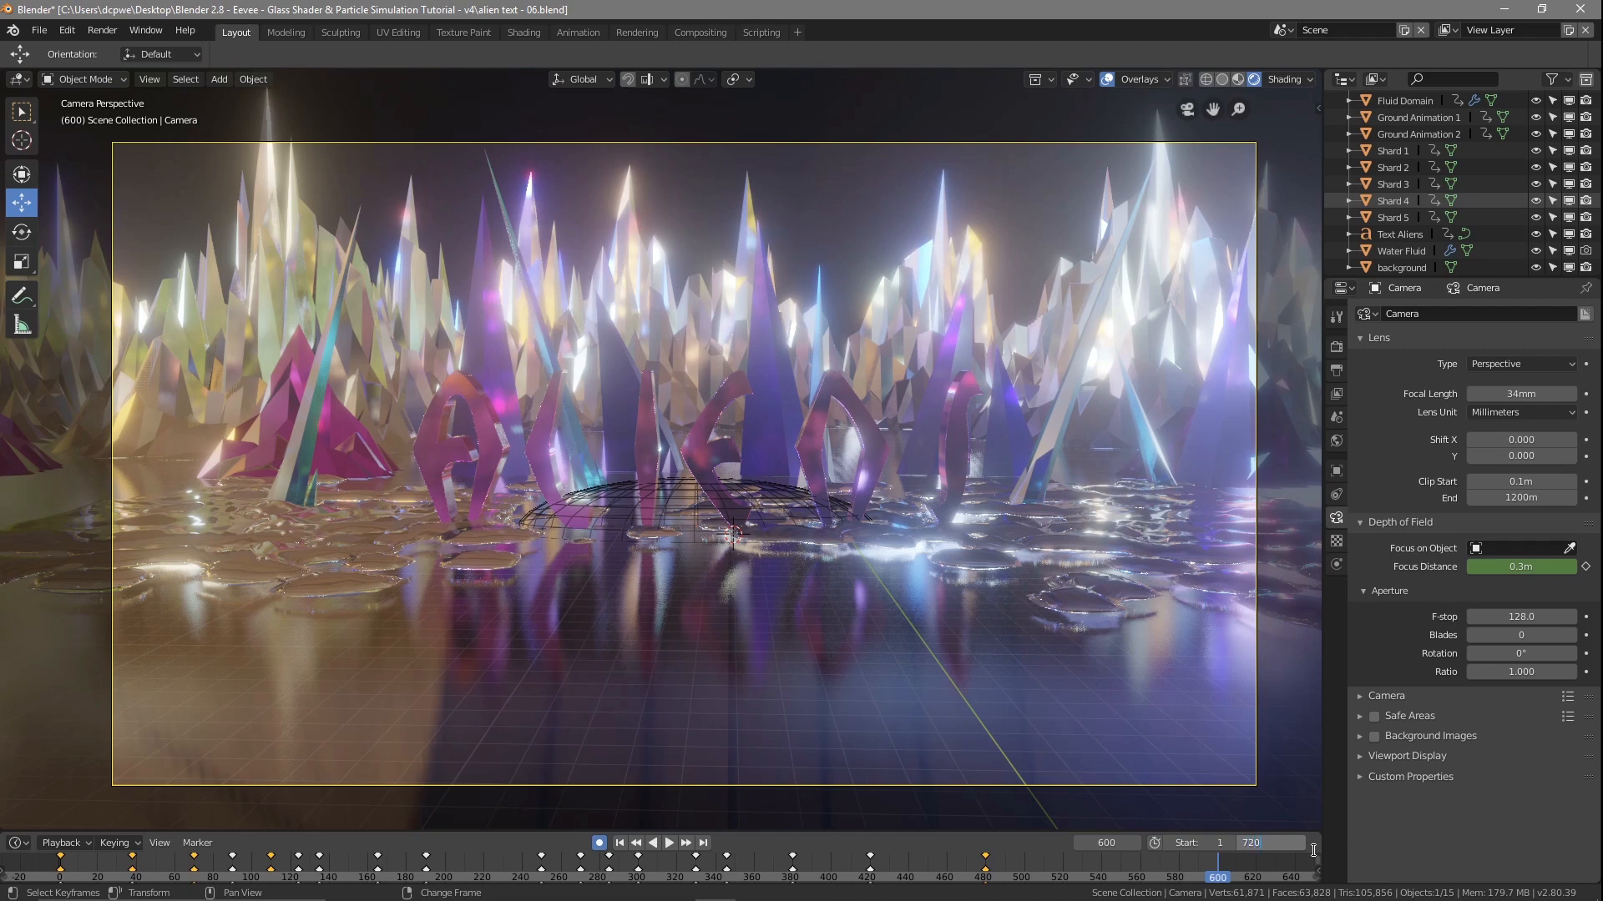
{"action": "key", "text": "Return"}
Scrub back to frame 479, select the Aliens text and review the animation from there to frame 528
{"action": "scroll", "coordinate": [964, 876], "scroll_direction": "down", "scroll_amount": 2}
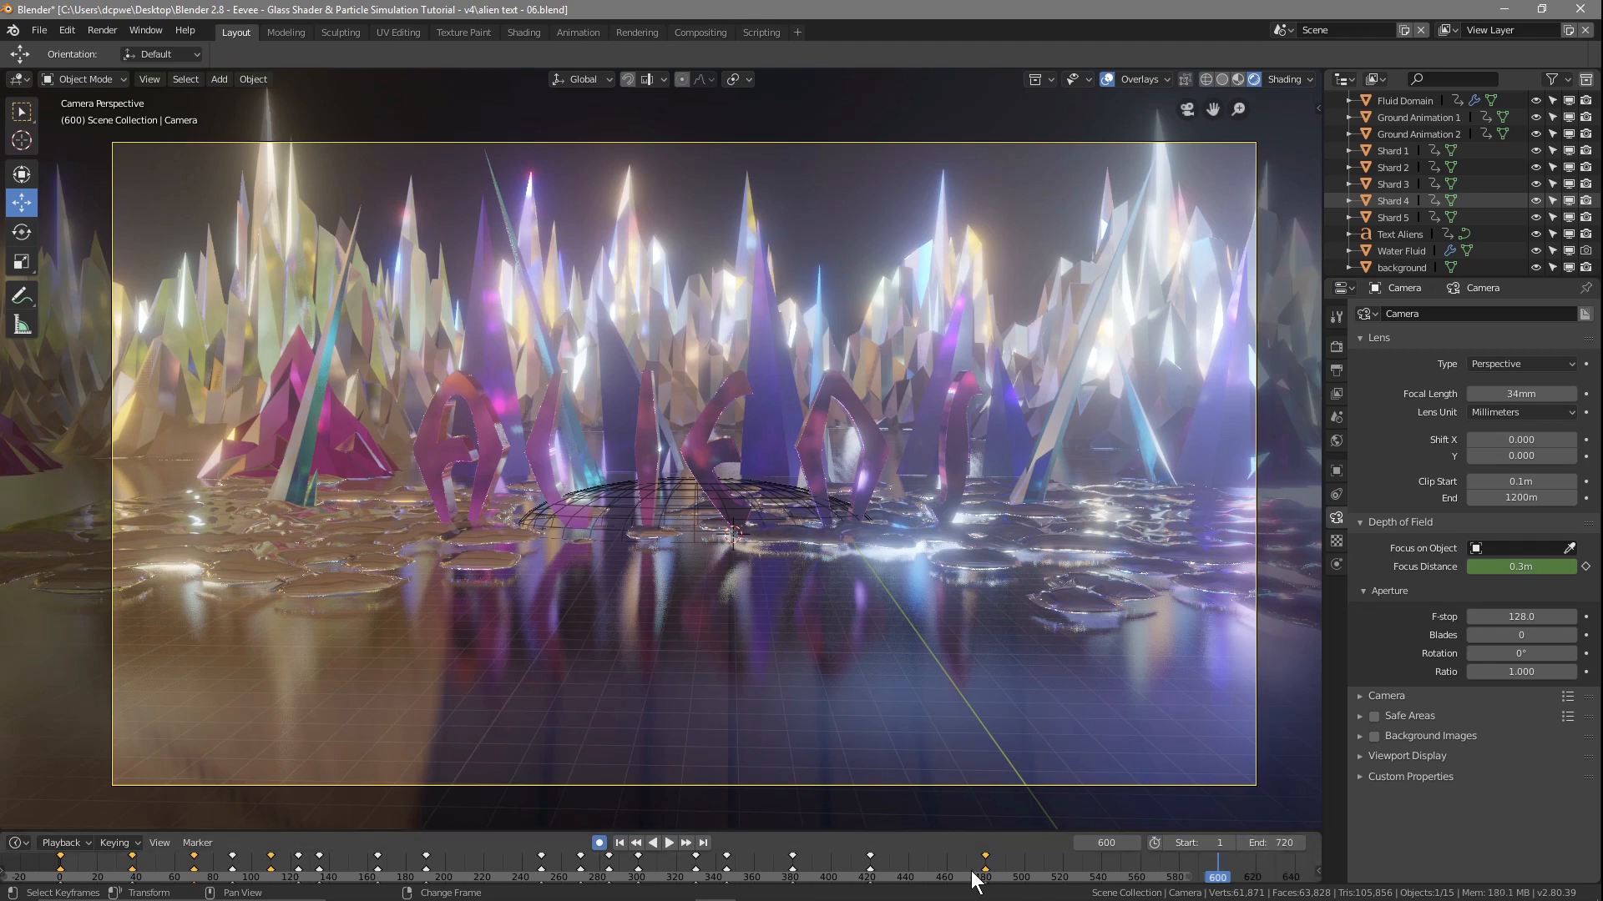
{"action": "scroll", "coordinate": [958, 878], "scroll_direction": "down", "scroll_amount": 3}
{"action": "left_click_drag", "start_coordinate": [1067, 878], "coordinate": [896, 873]}
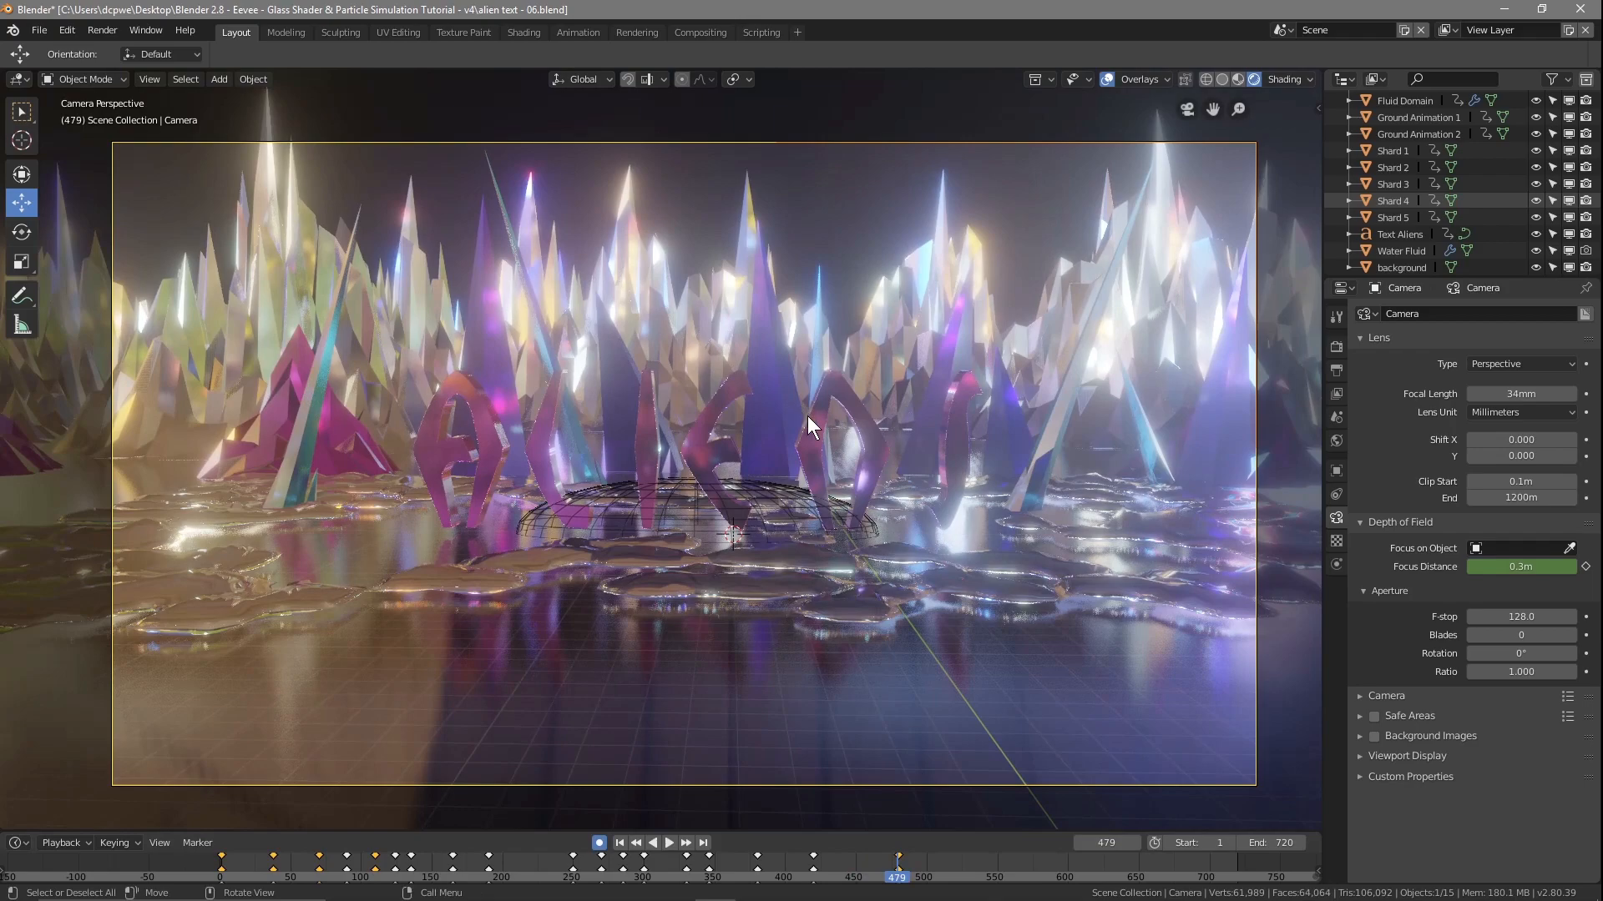
{"action": "left_click", "coordinate": [810, 420]}
{"action": "left_click", "coordinate": [881, 877]}
{"action": "left_click_drag", "start_coordinate": [878, 876], "coordinate": [967, 873]}
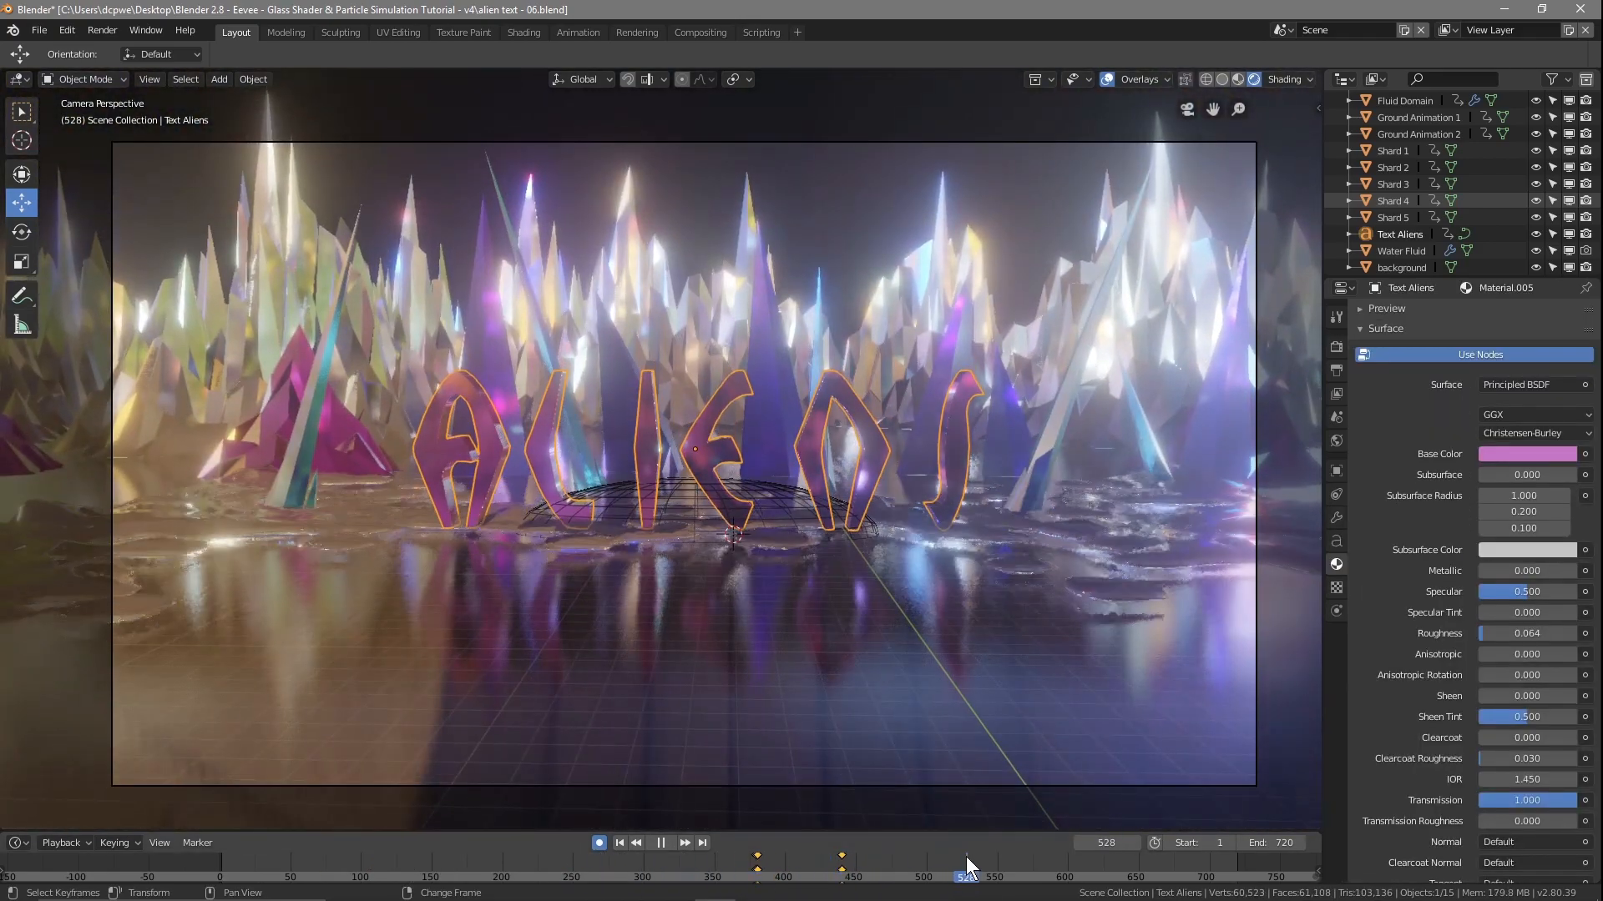
Select the camera, play the animation briefly and return to its keyframe at frame 480
{"action": "scroll", "coordinate": [1436, 125], "scroll_direction": "up", "scroll_amount": 4}
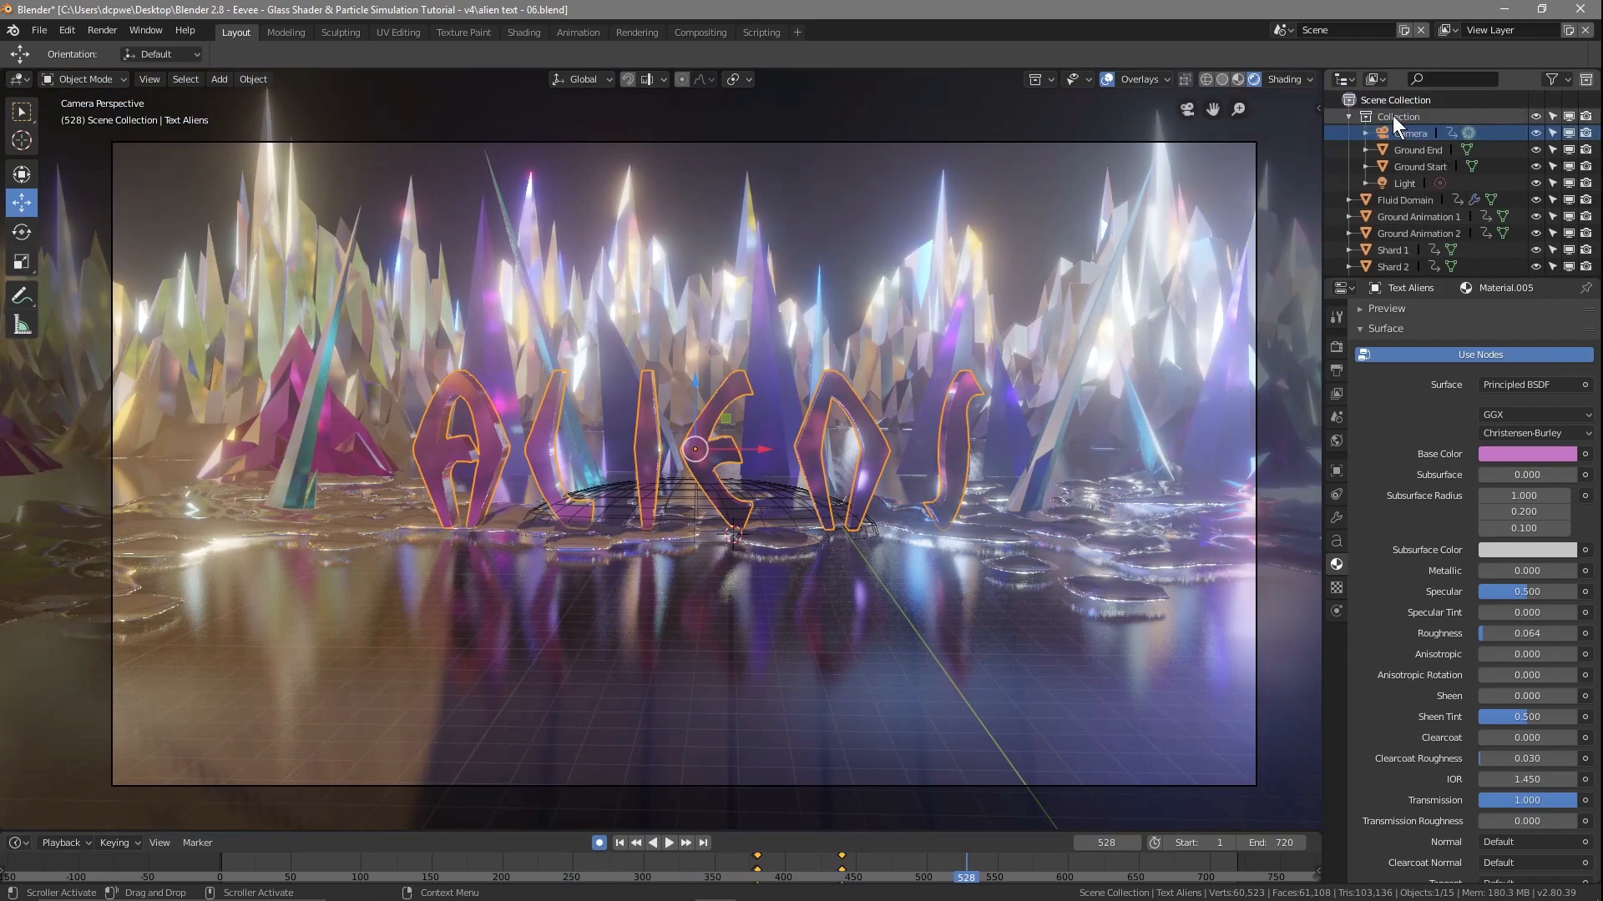
{"action": "left_click", "coordinate": [1411, 134]}
{"action": "key", "text": "space"}
{"action": "left_click", "coordinate": [929, 876]}
{"action": "mouse_move", "coordinate": [929, 878]}
{"action": "left_mouse_down"}
{"action": "mouse_move", "coordinate": [865, 876]}
{"action": "mouse_move", "coordinate": [995, 865]}
{"action": "mouse_move", "coordinate": [901, 874]}
{"action": "left_mouse_up"}
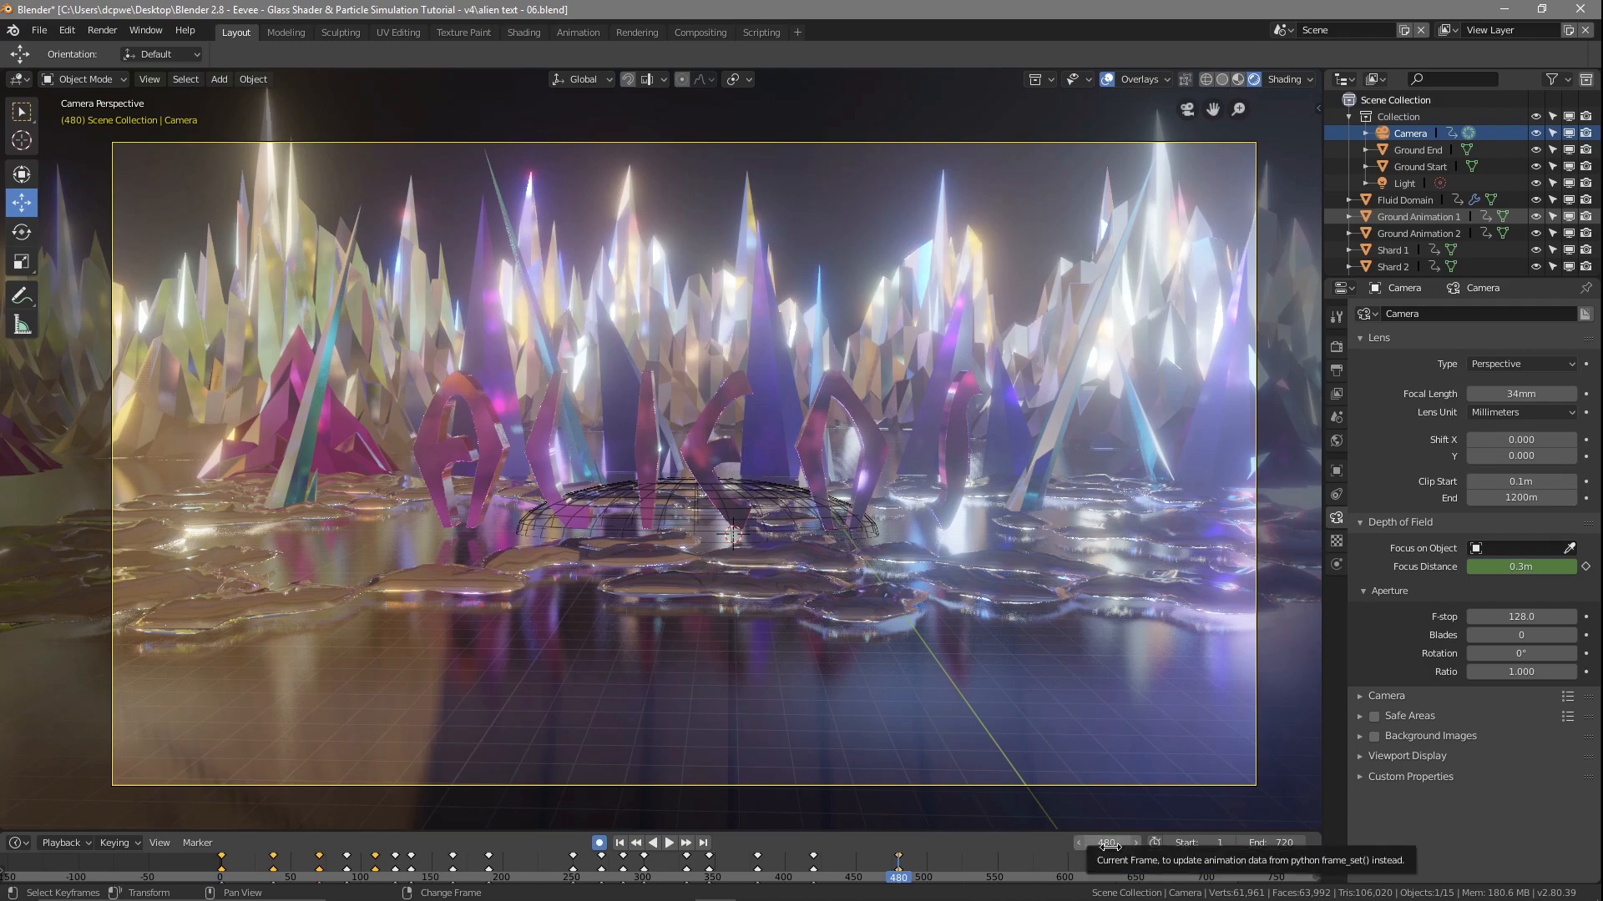
At frame 540, lower the camera to Z 6.5759 m and set its X rotation to 88.2°
{"action": "left_click_drag", "start_coordinate": [897, 877], "coordinate": [985, 876]}
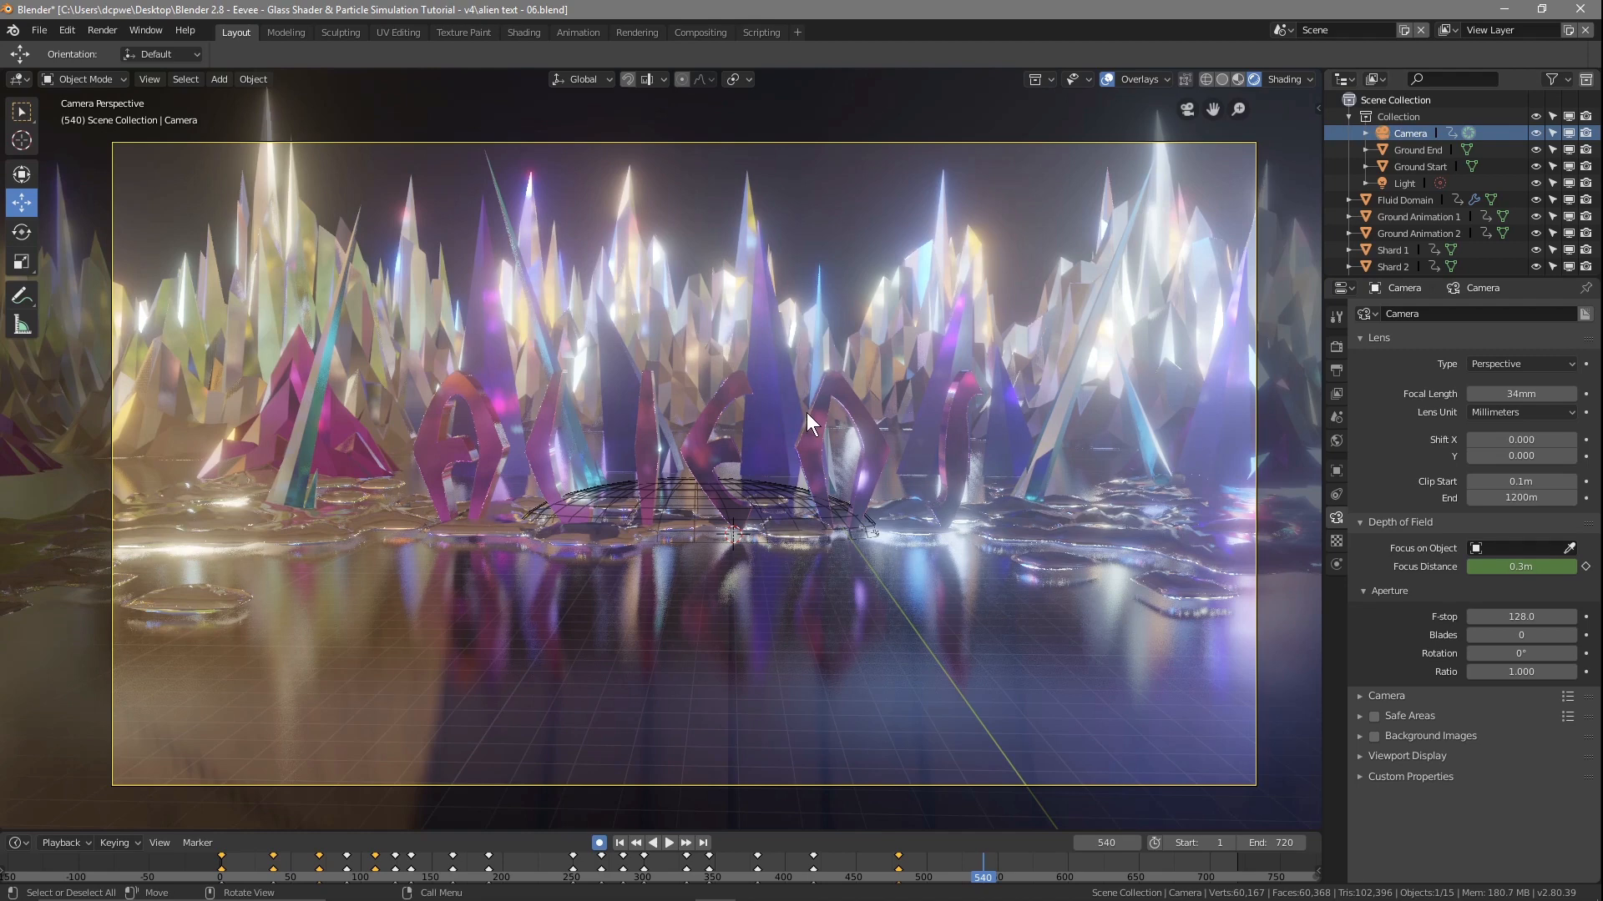
{"action": "left_click", "coordinate": [1336, 473]}
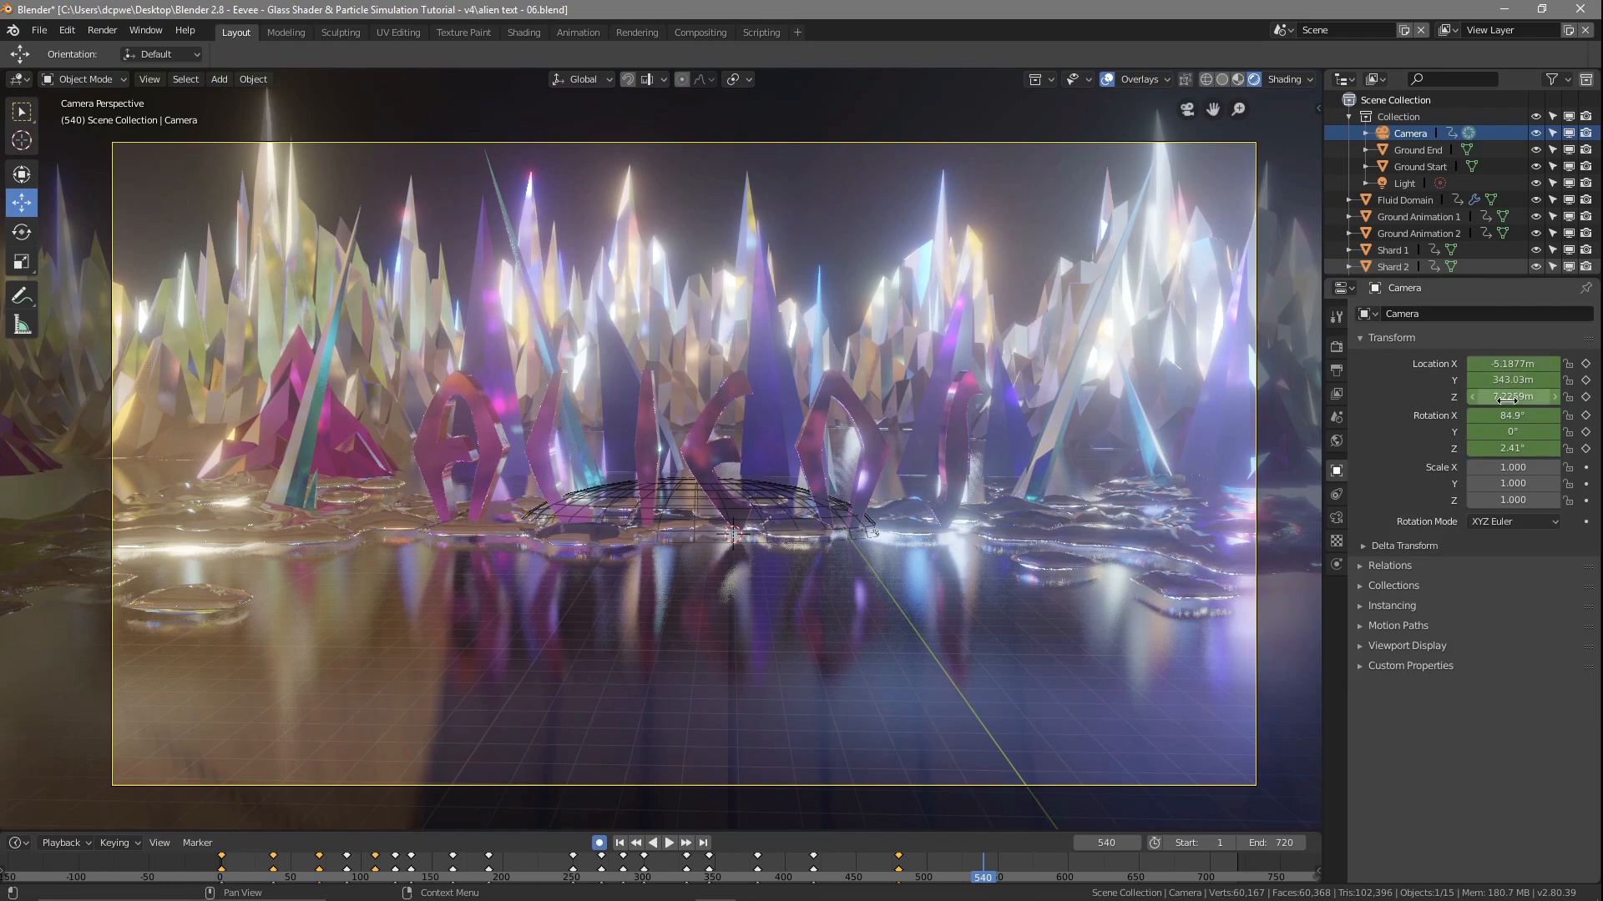
{"action": "left_click_drag", "start_coordinate": [1515, 398], "coordinate": [1455, 397]}
{"action": "left_click_drag", "start_coordinate": [1512, 415], "coordinate": [1540, 415]}
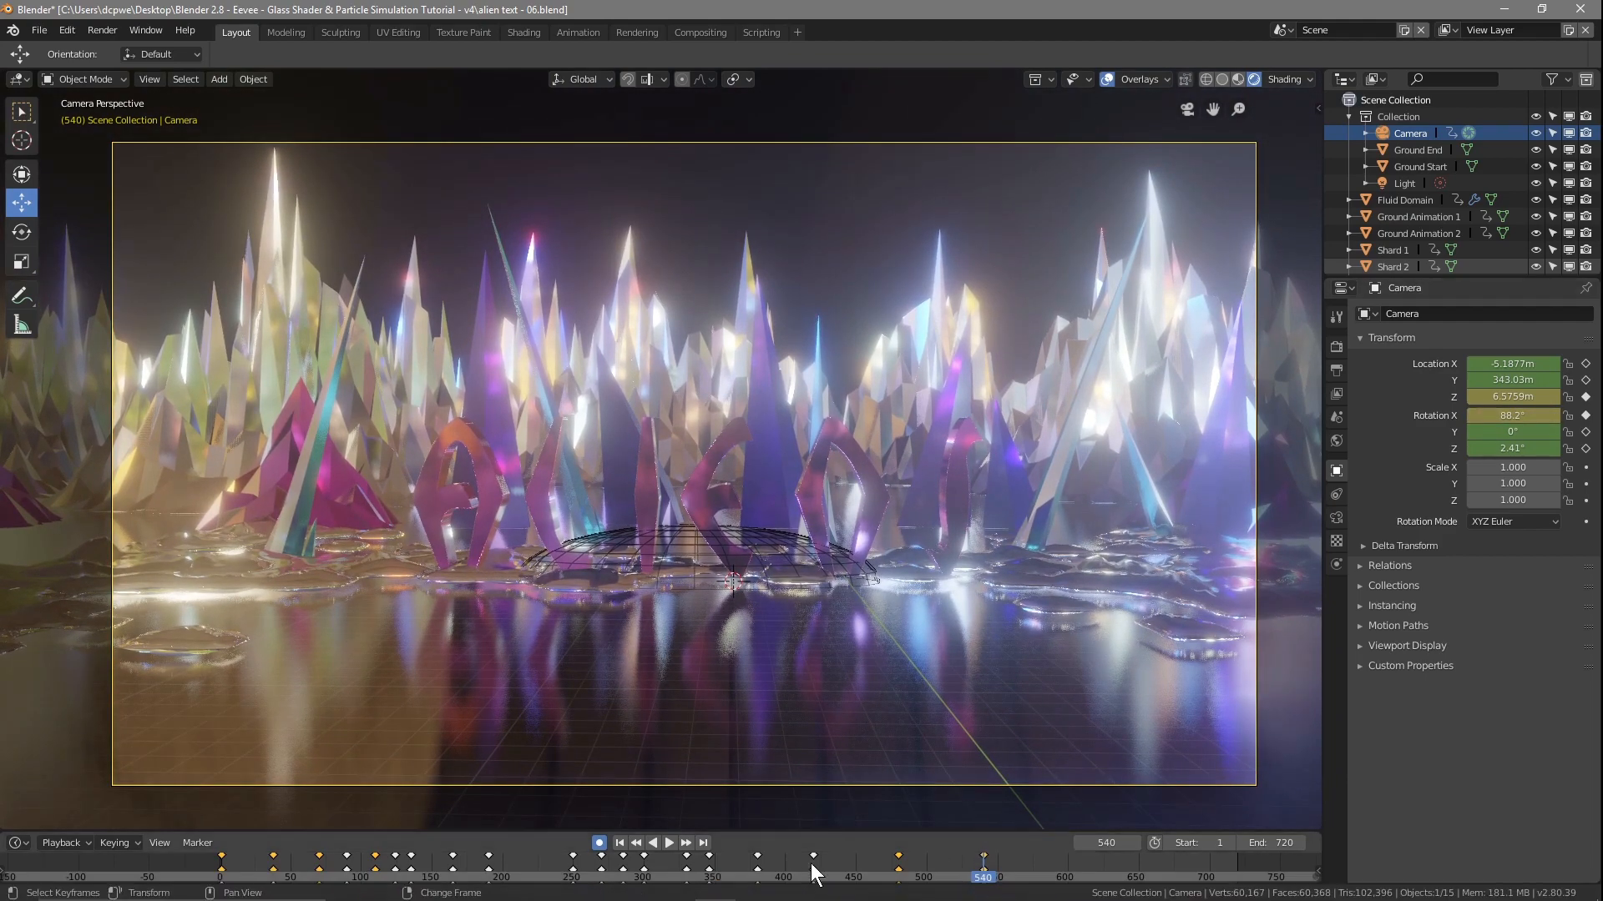
{"action": "mouse_move", "coordinate": [983, 880]}
{"action": "left_mouse_down"}
{"action": "mouse_move", "coordinate": [565, 864]}
{"action": "mouse_move", "coordinate": [988, 878]}
{"action": "left_mouse_up"}
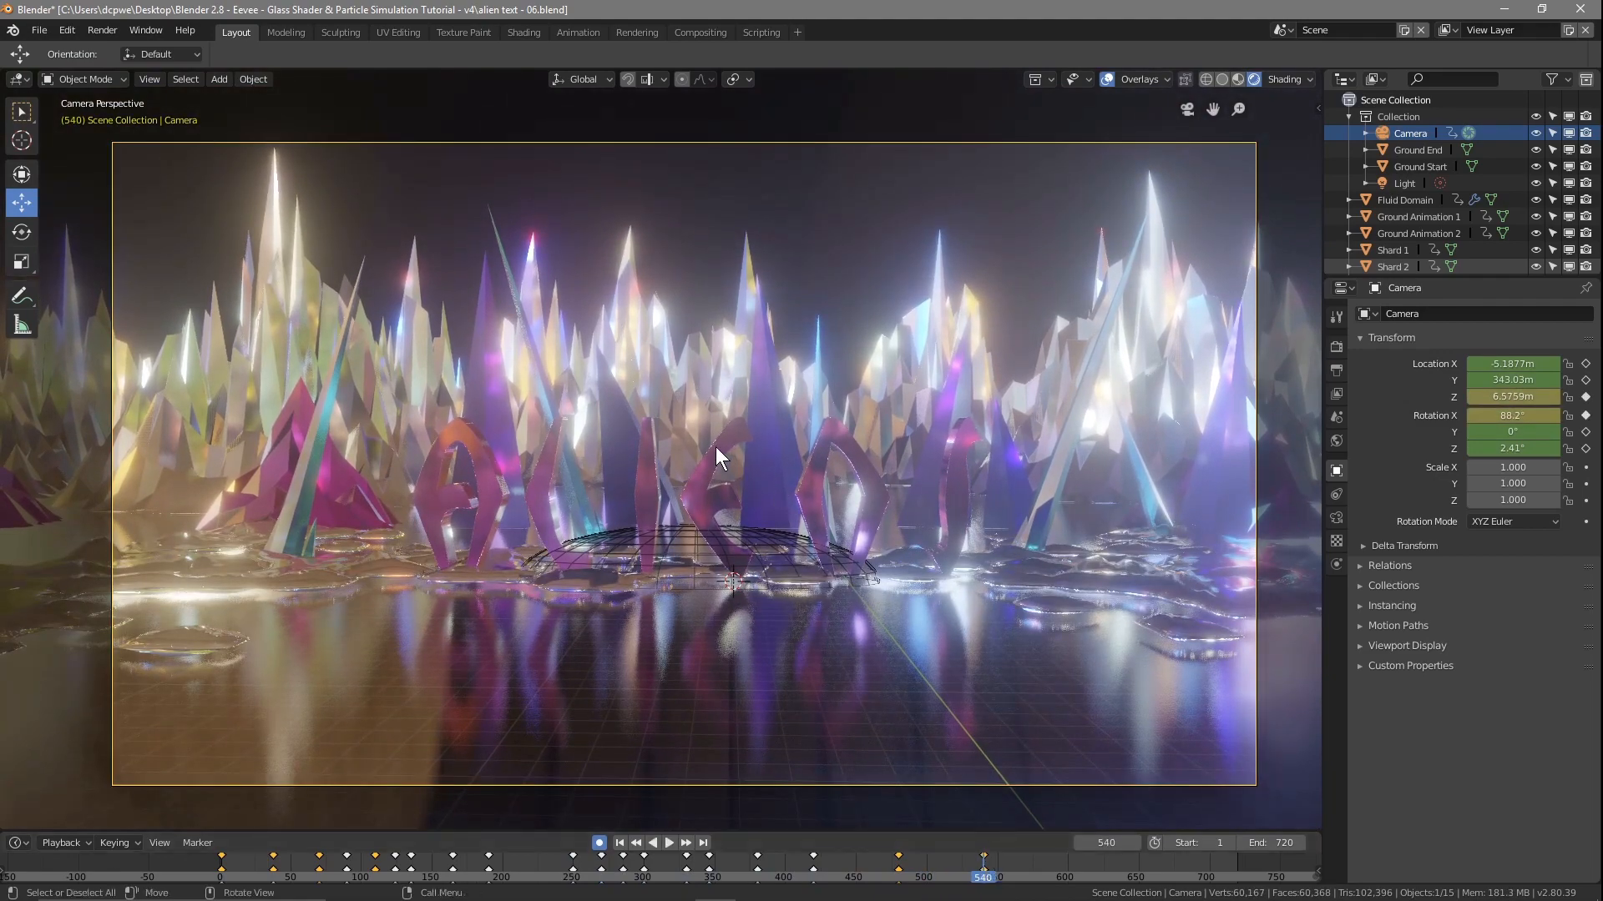
Save the file and select the Aliens text
{"action": "left_click", "coordinate": [39, 30]}
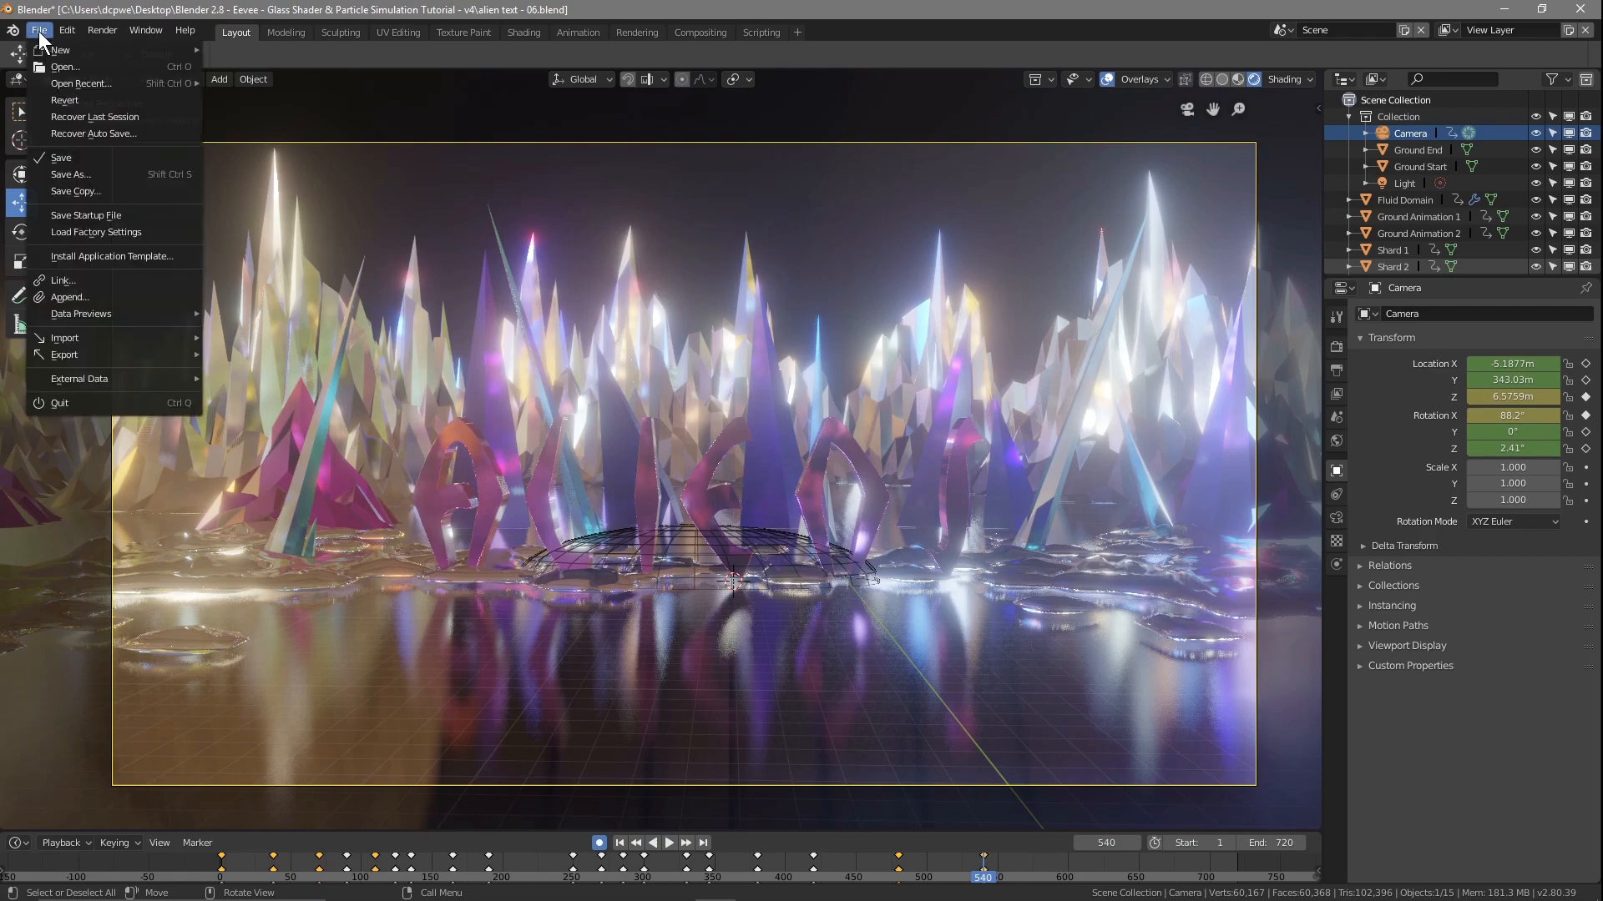
{"action": "left_click", "coordinate": [62, 157]}
{"action": "left_click", "coordinate": [491, 479]}
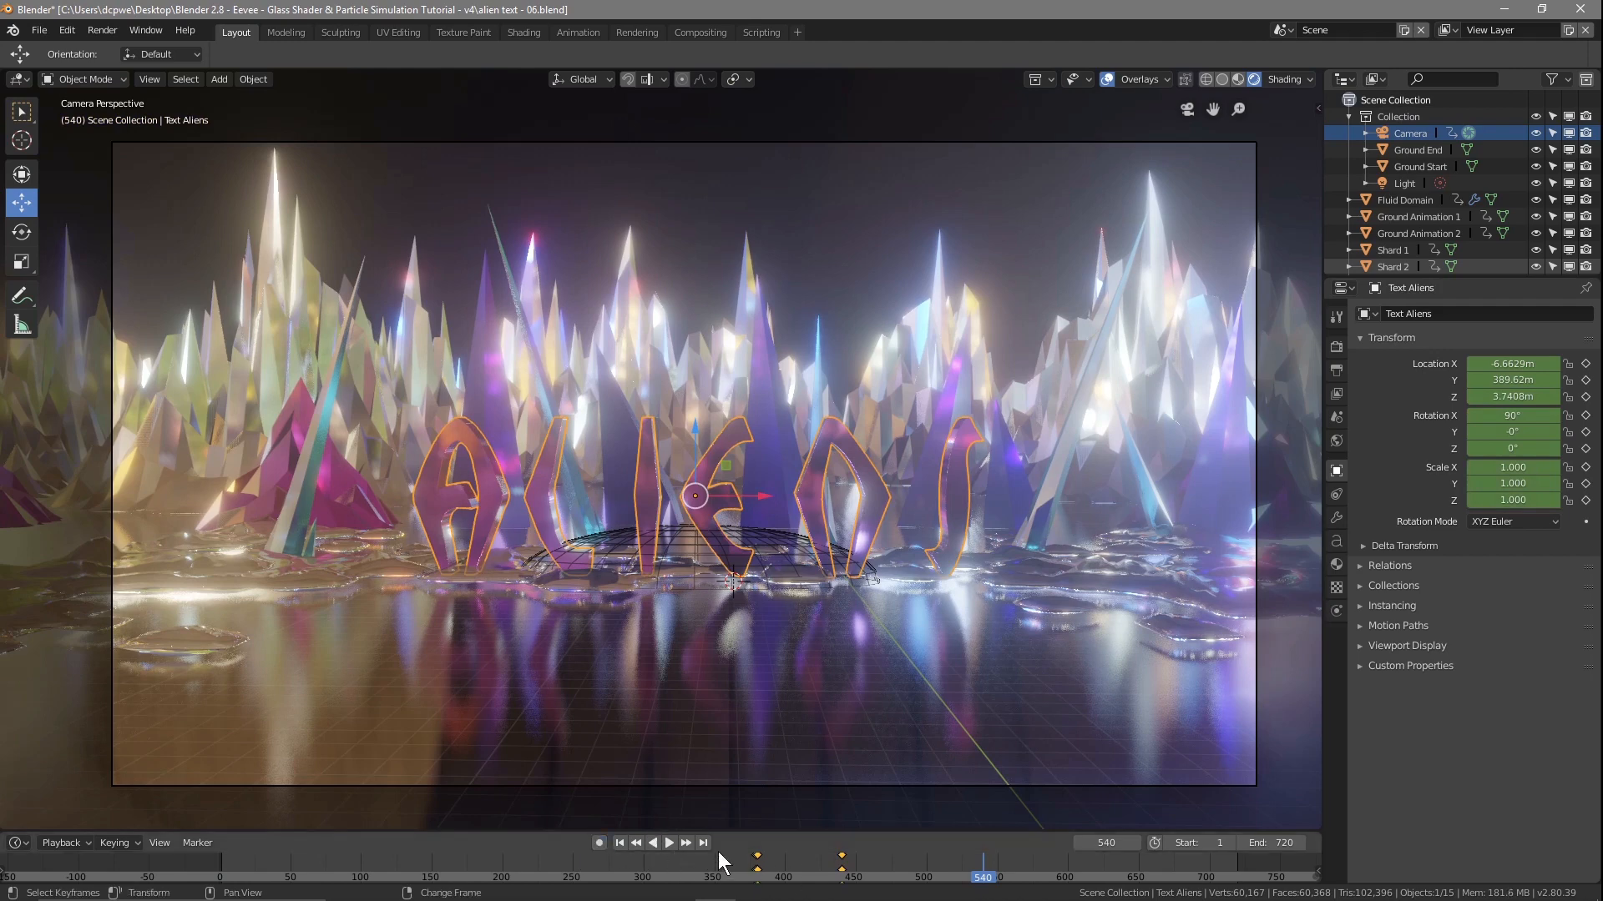
Save the scene as a new version named alien text - 07.blend
{"action": "left_click", "coordinate": [254, 80]}
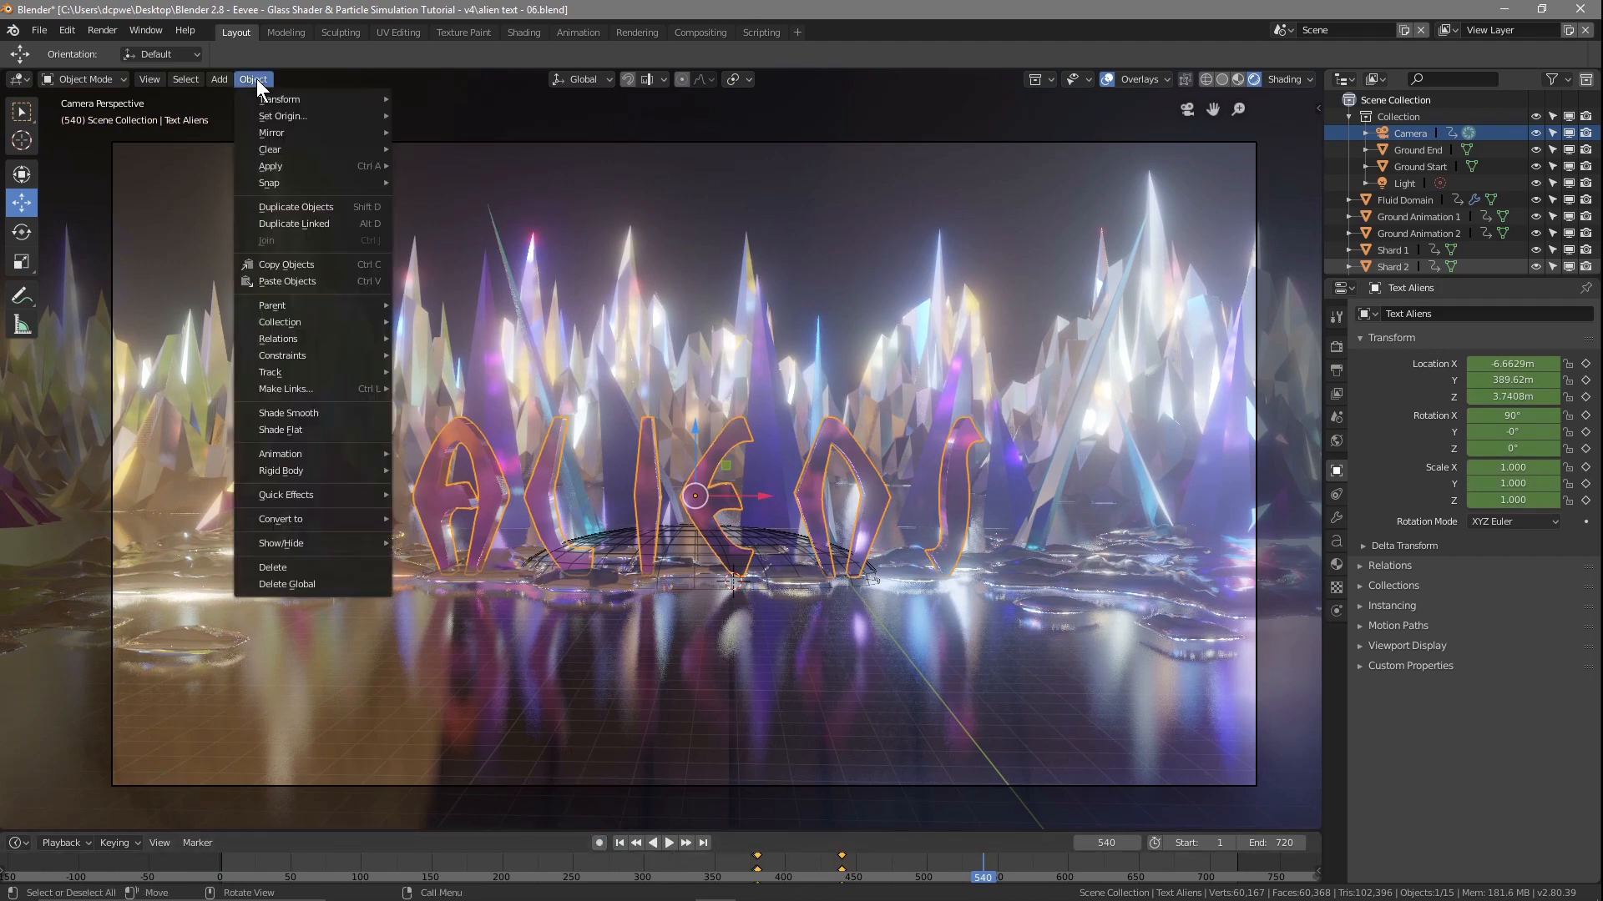
{"action": "left_click", "coordinate": [40, 30]}
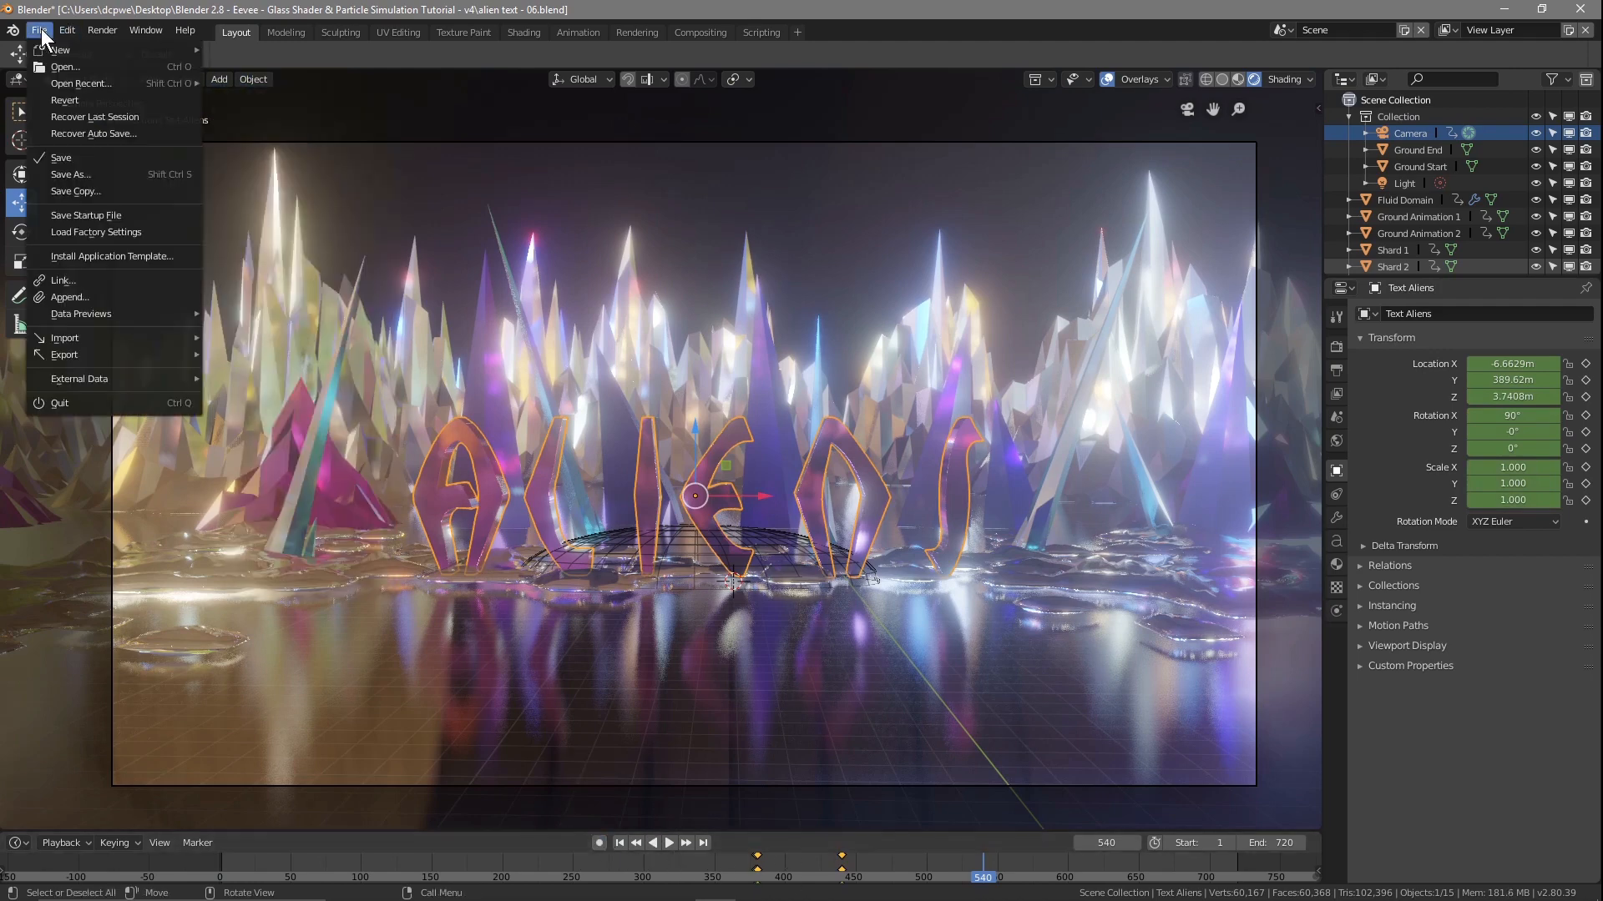
{"action": "left_click", "coordinate": [65, 175]}
{"action": "left_click", "coordinate": [263, 119]}
{"action": "left_click", "coordinate": [272, 119]}
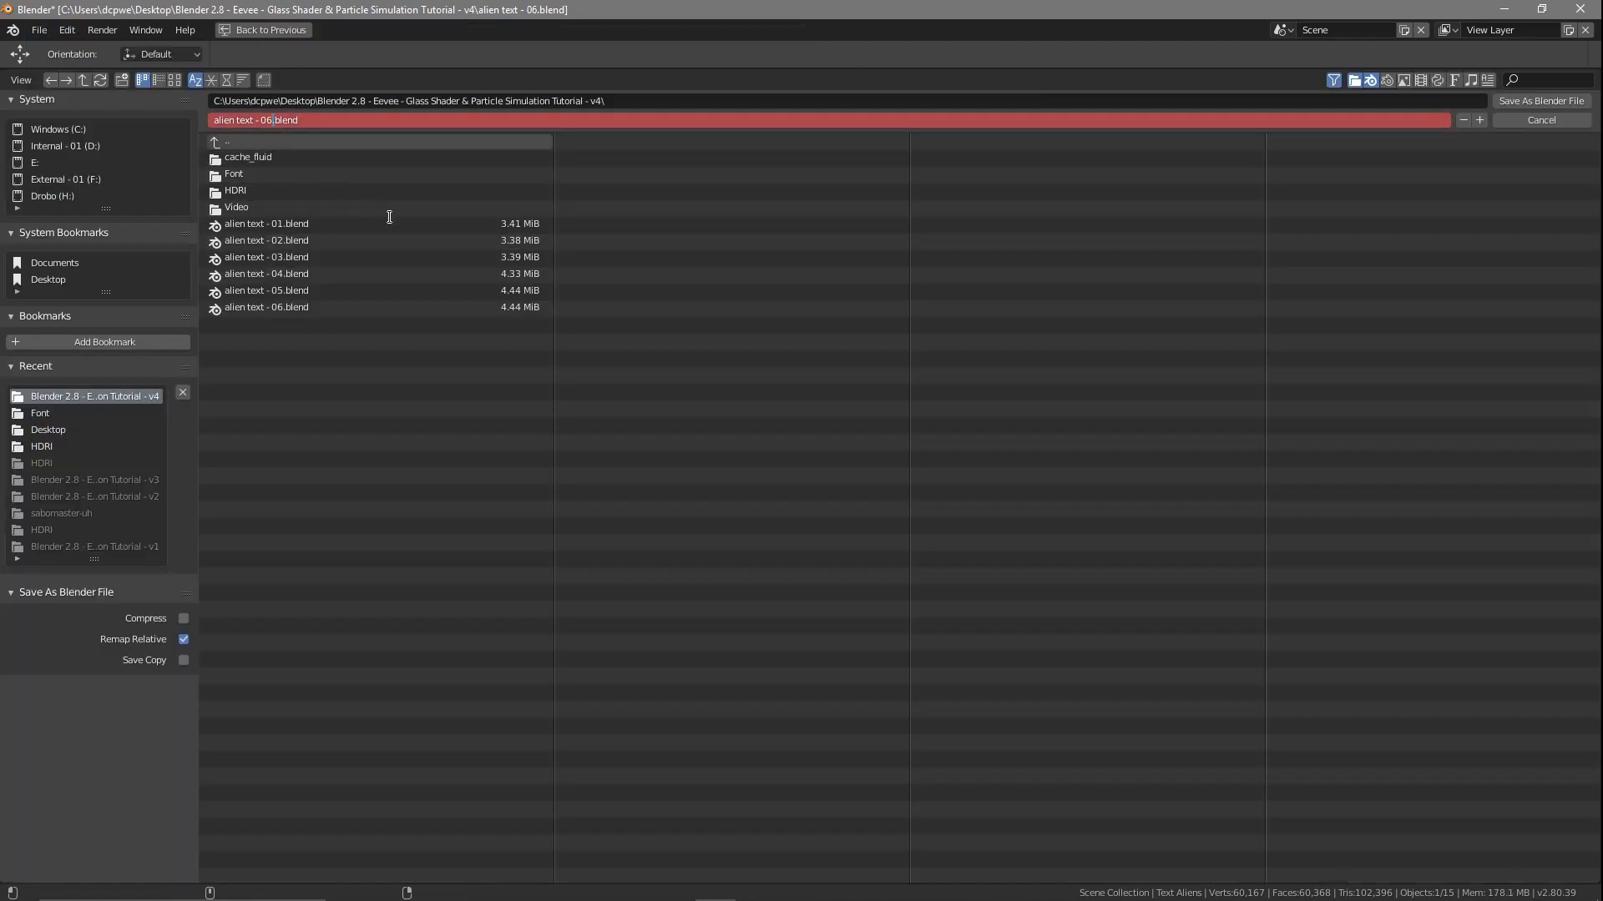
{"action": "left_click", "coordinate": [1541, 99]}
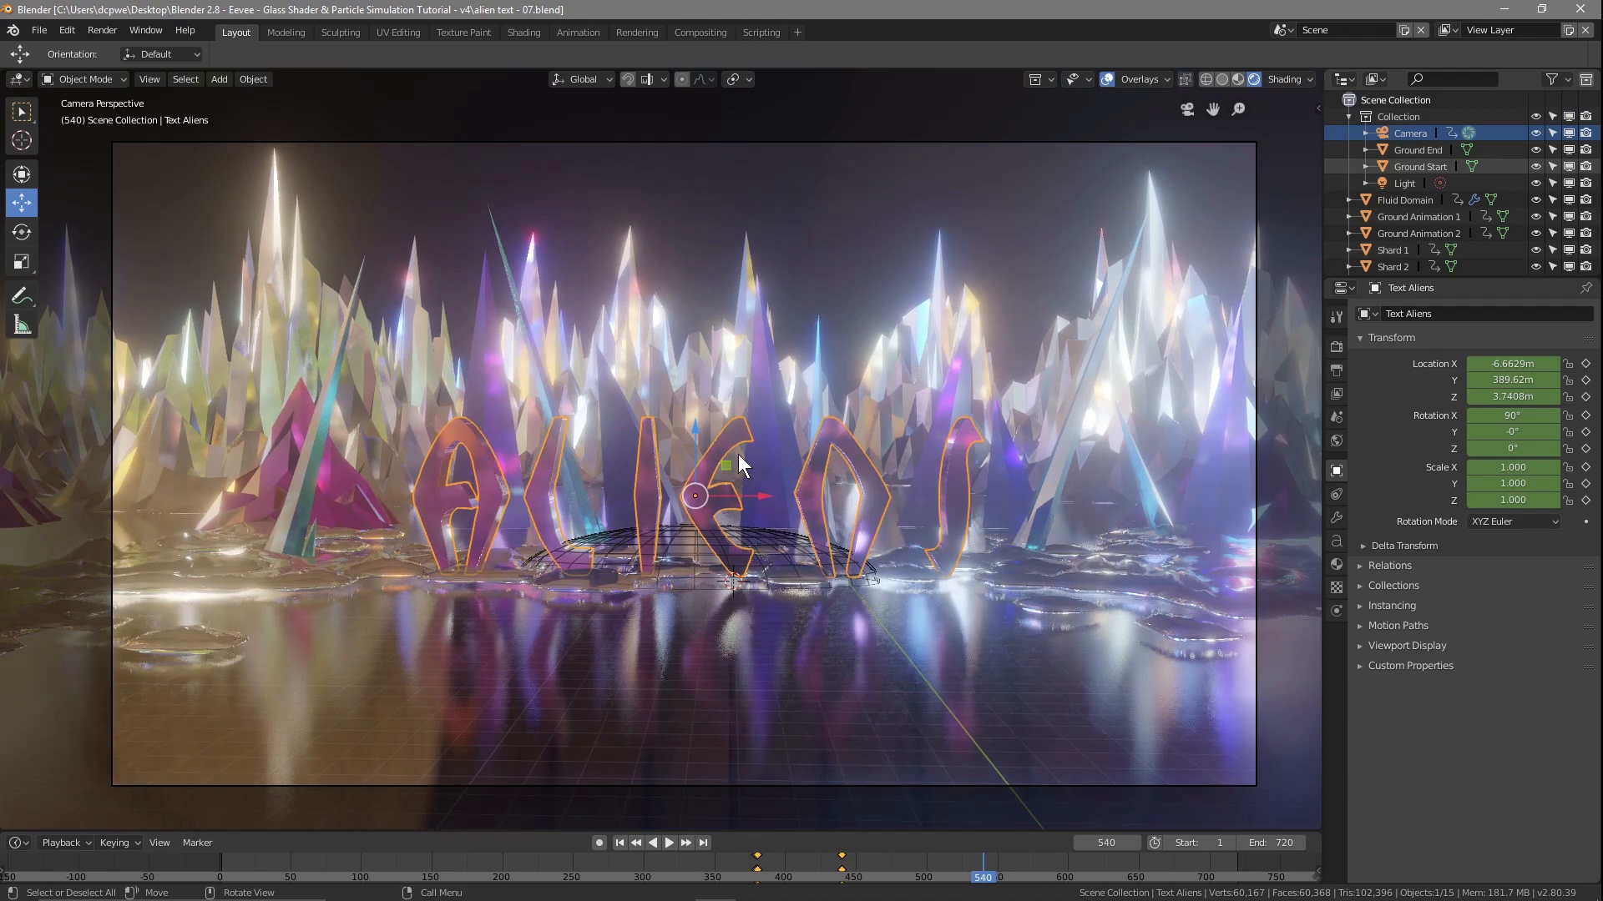
Convert the Aliens text to a mesh and add a new emitter particle system to it
{"action": "left_click", "coordinate": [249, 84]}
{"action": "mouse_move", "coordinate": [268, 519]}
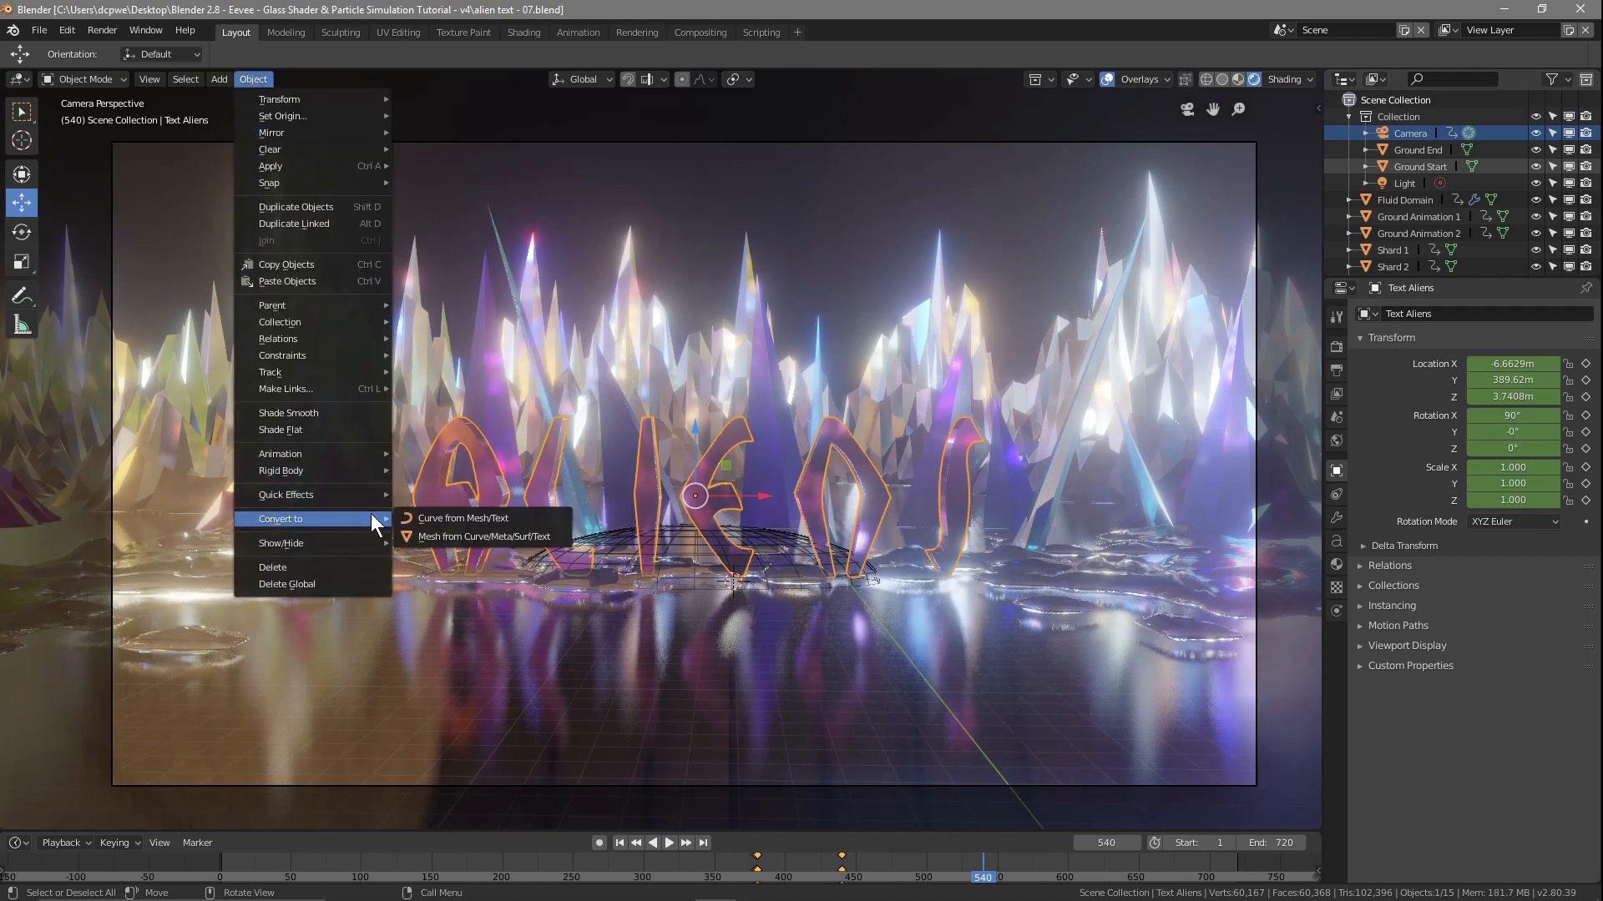
{"action": "left_click", "coordinate": [422, 537]}
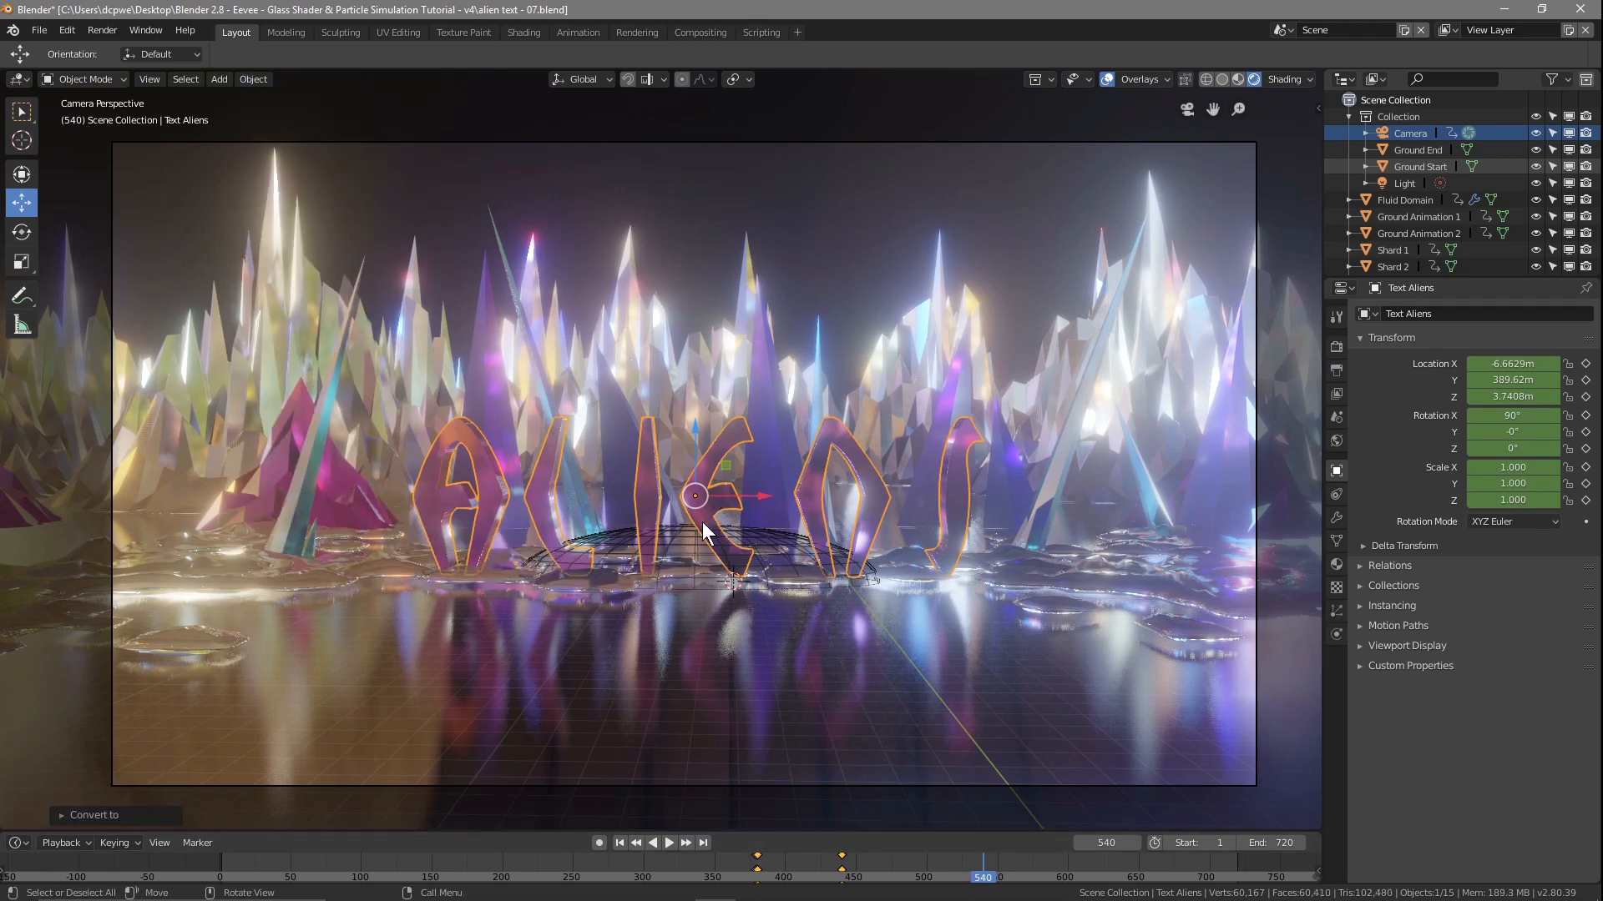
{"action": "left_click", "coordinate": [1337, 604]}
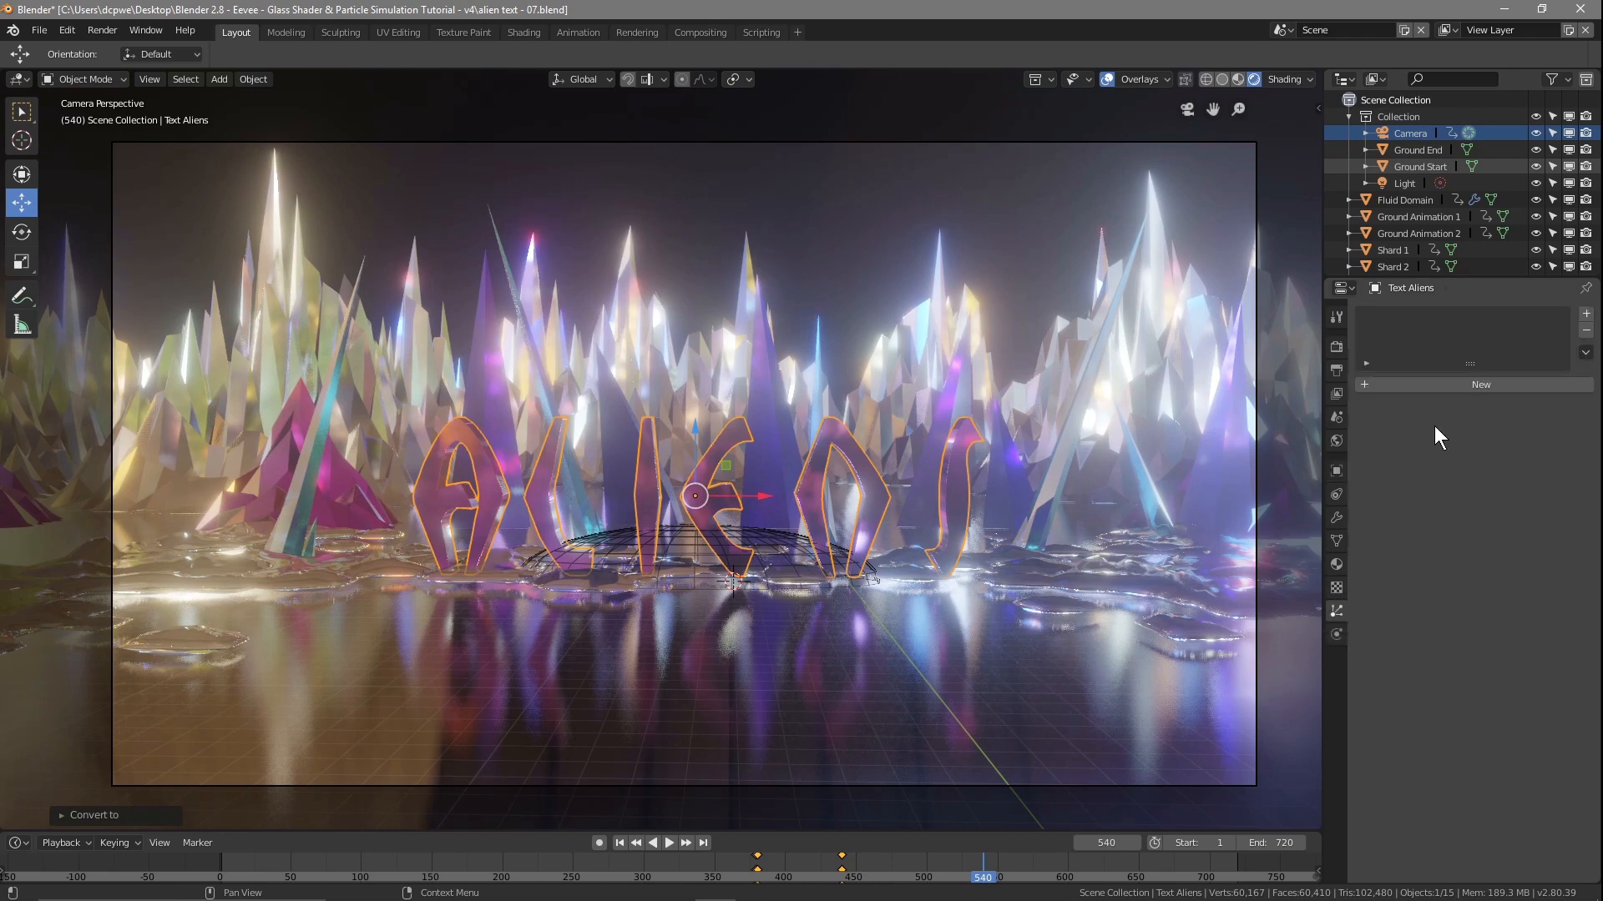
{"action": "left_click", "coordinate": [1454, 385]}
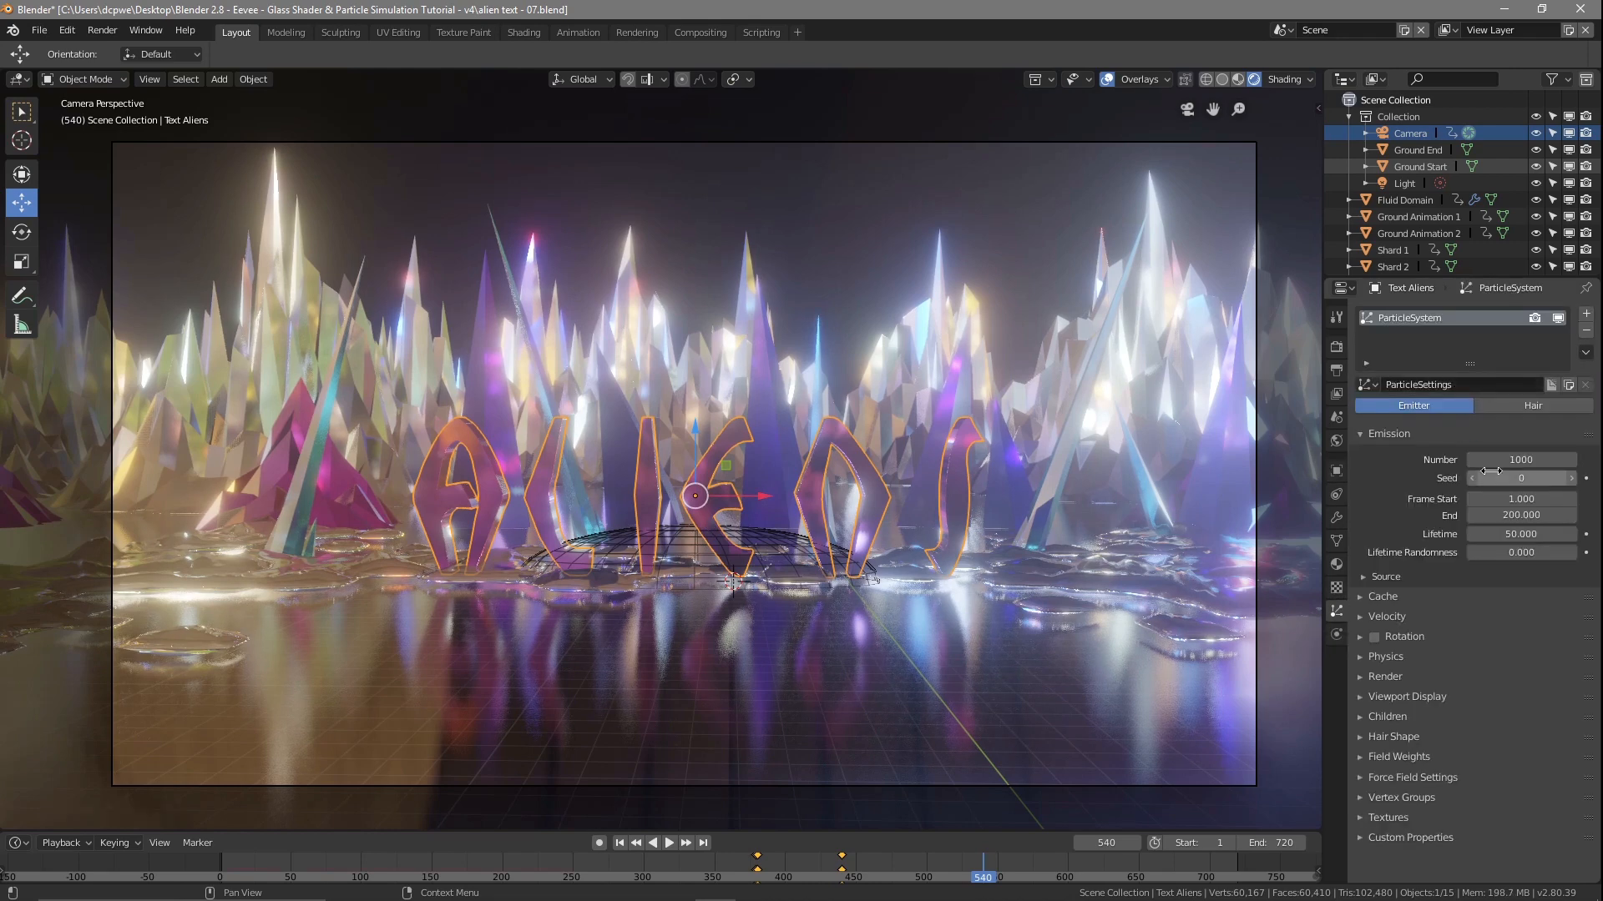
Play the animation from around frame 540 and inspect the Aliens letters up close for emitted particles
{"action": "mouse_move", "coordinate": [986, 876]}
{"action": "left_mouse_down"}
{"action": "mouse_move", "coordinate": [1131, 883]}
{"action": "mouse_move", "coordinate": [887, 881]}
{"action": "mouse_move", "coordinate": [996, 883]}
{"action": "left_mouse_up"}
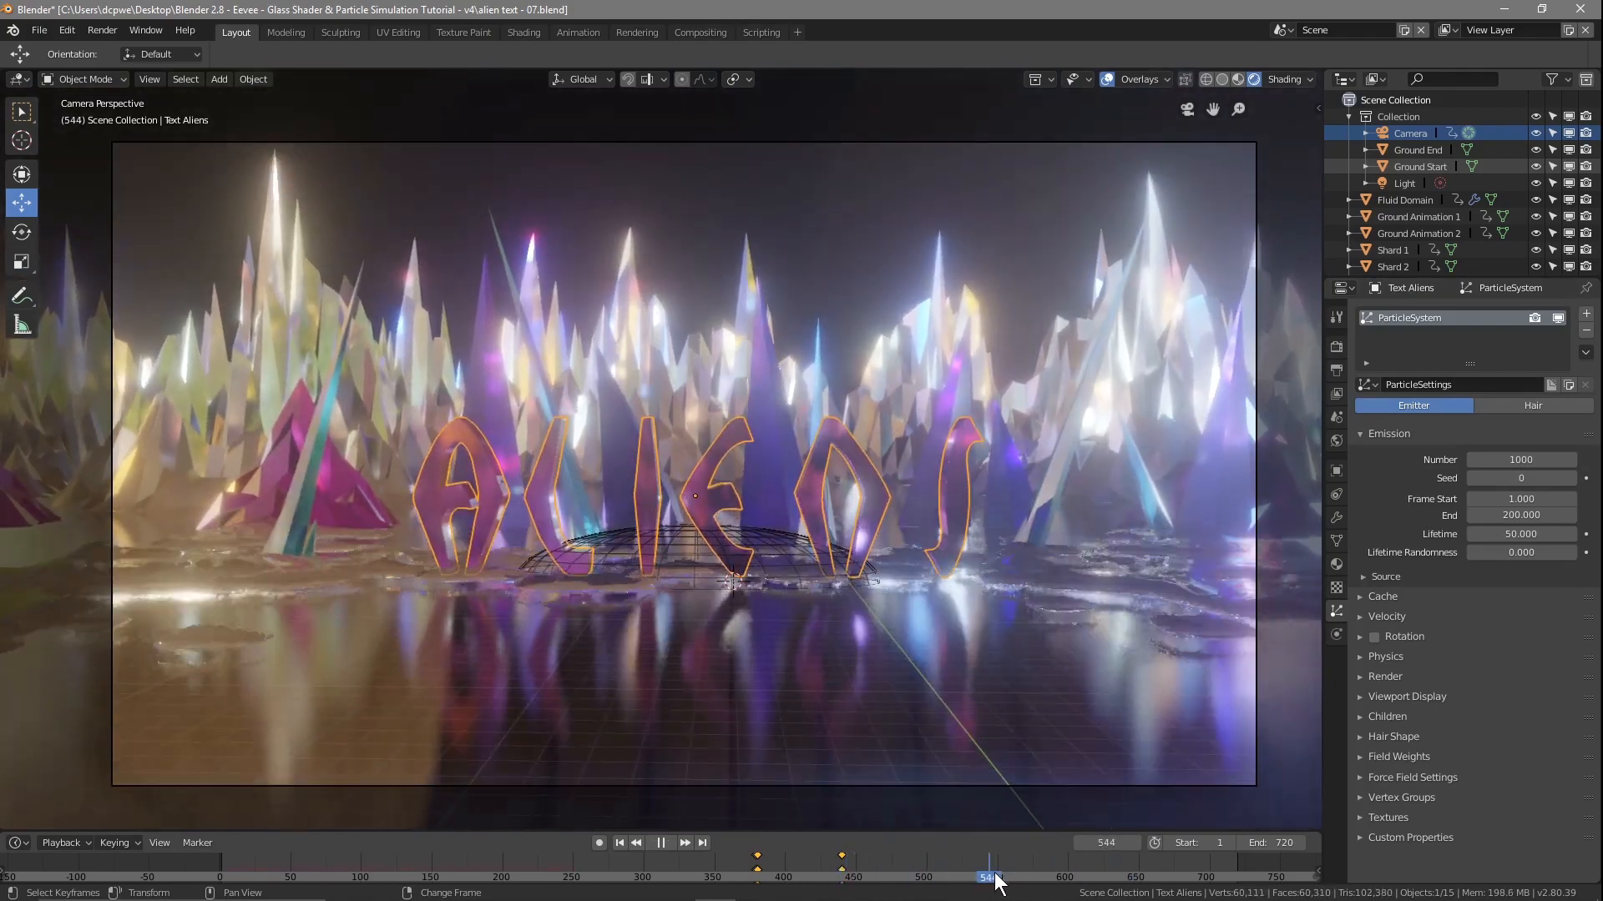
{"action": "key", "text": "space"}
{"action": "middle_click_drag", "start_coordinate": [948, 827], "coordinate": [764, 578]}
{"action": "key", "text": "space"}
{"action": "left_click_drag", "start_coordinate": [1151, 873], "coordinate": [1051, 872]}
{"action": "key", "text": "space"}
{"action": "middle_click_drag", "start_coordinate": [854, 448], "coordinate": [673, 531]}
{"action": "scroll", "coordinate": [638, 514], "scroll_direction": "up", "scroll_amount": 2}
{"action": "scroll", "coordinate": [673, 531], "scroll_direction": "up", "scroll_amount": 1}
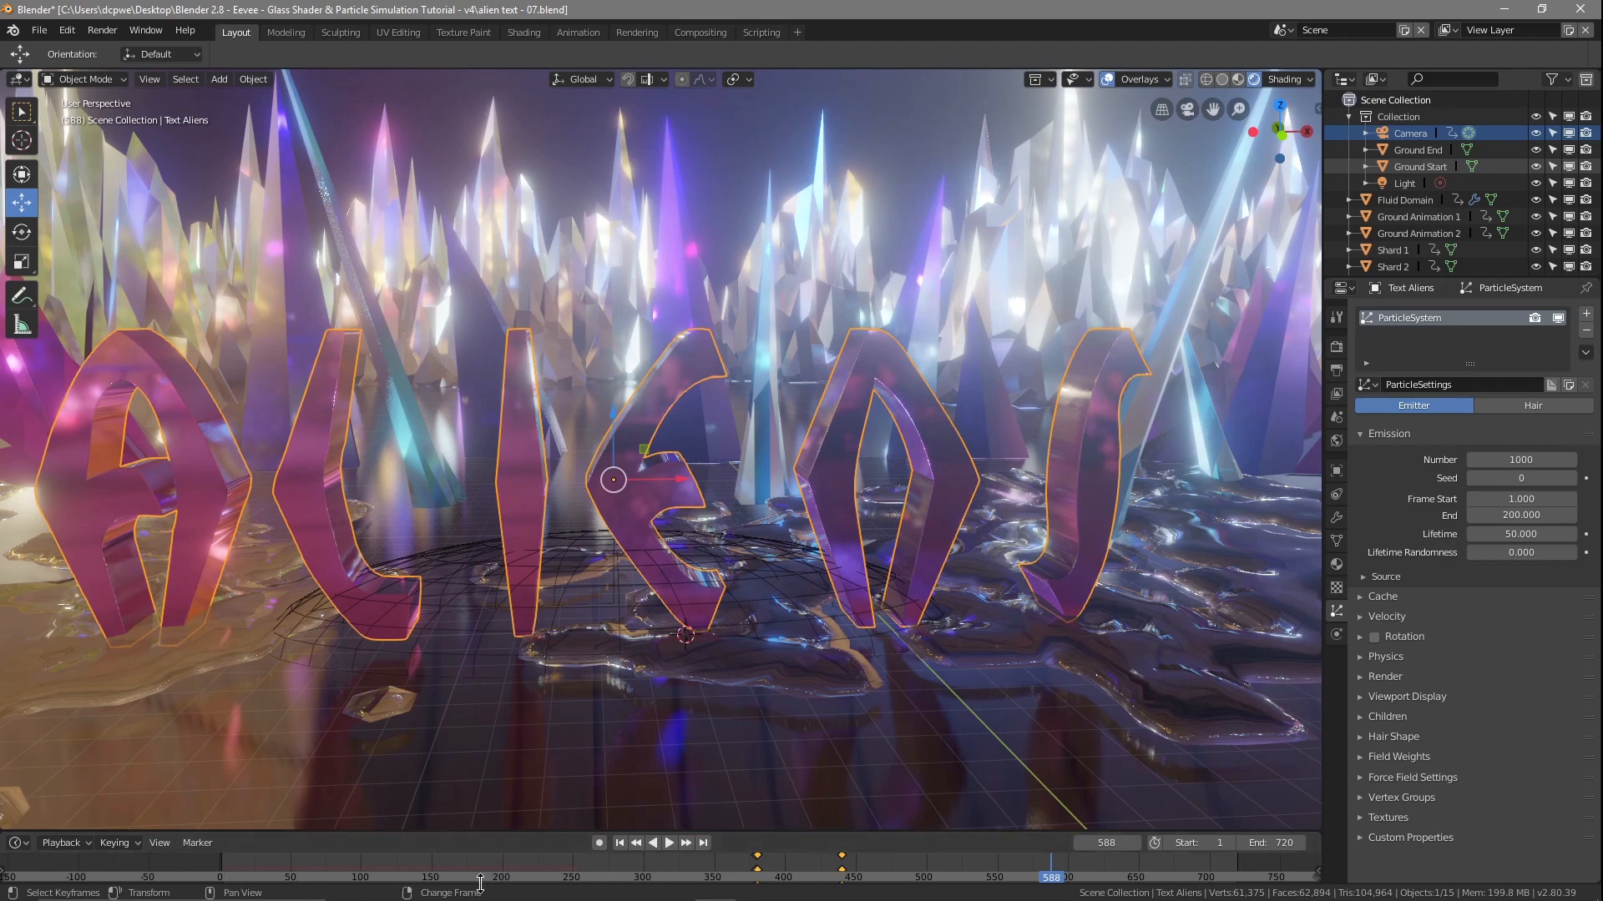
Select the camera, return to the camera view and go to its keyframe at frame 540
{"action": "left_click_drag", "start_coordinate": [1061, 877], "coordinate": [898, 878]}
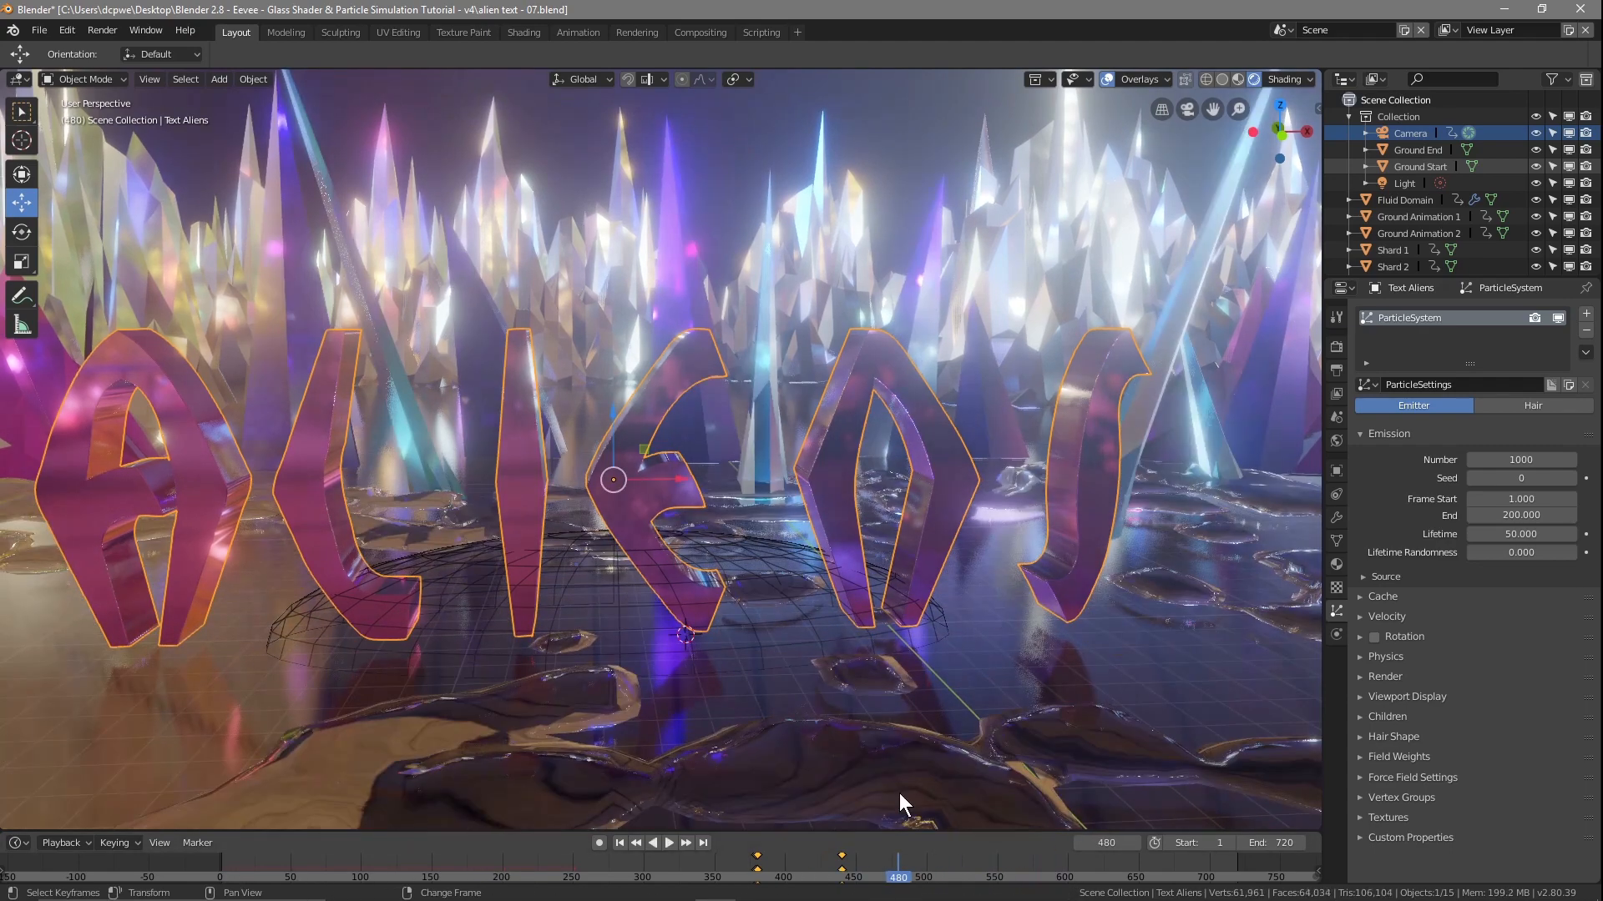
{"action": "left_click", "coordinate": [1411, 134]}
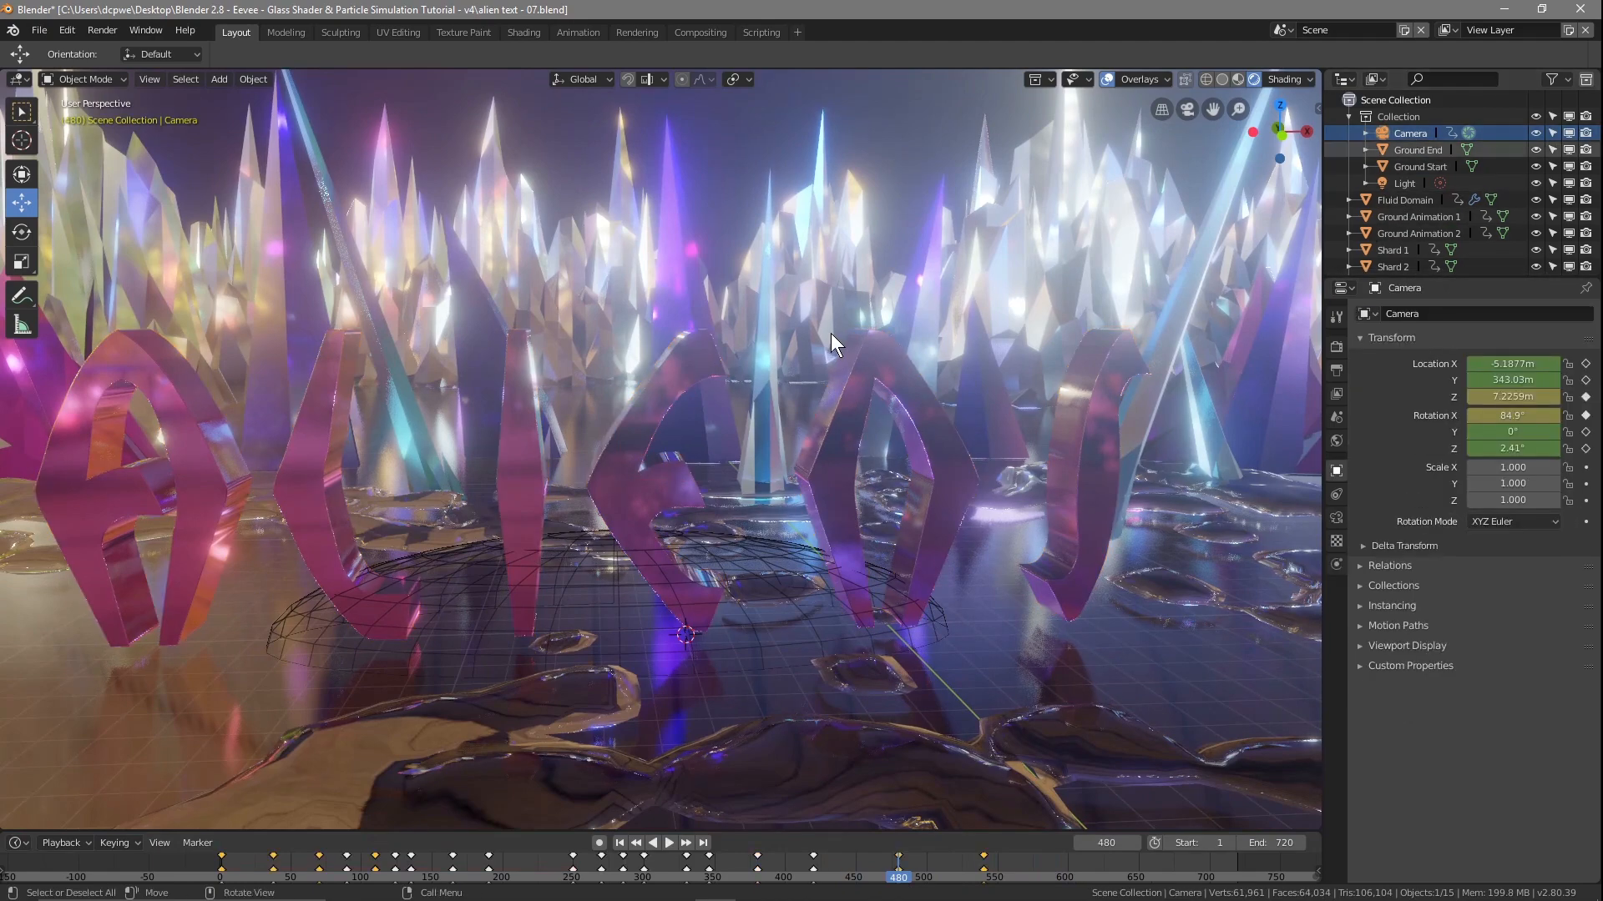
{"action": "key", "text": "KP_0"}
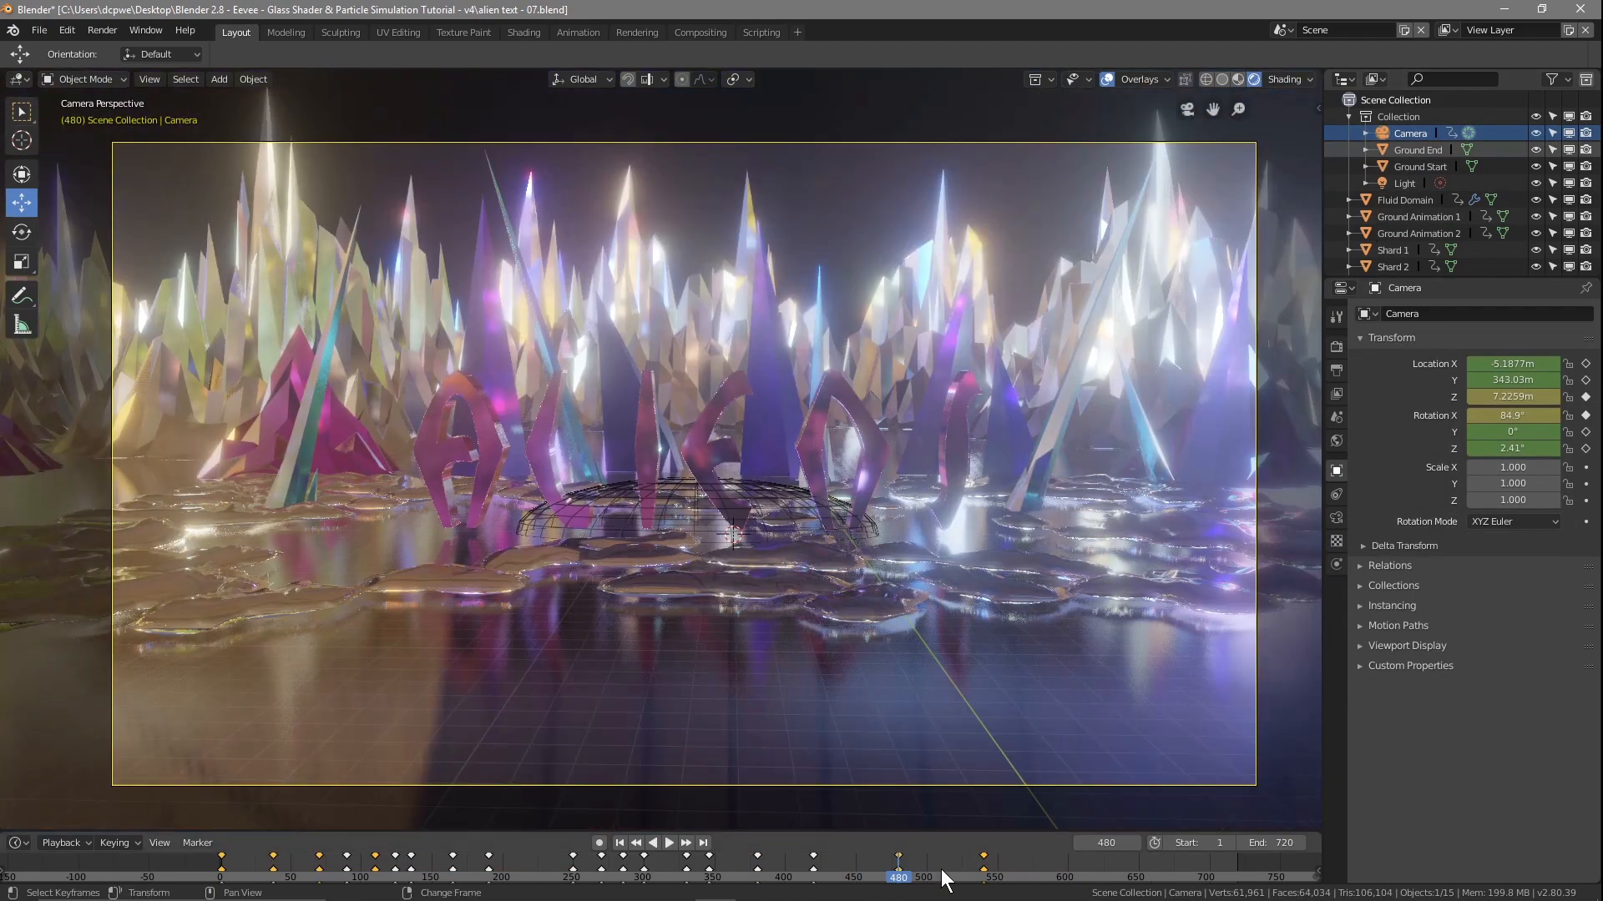
{"action": "left_click", "coordinate": [985, 868]}
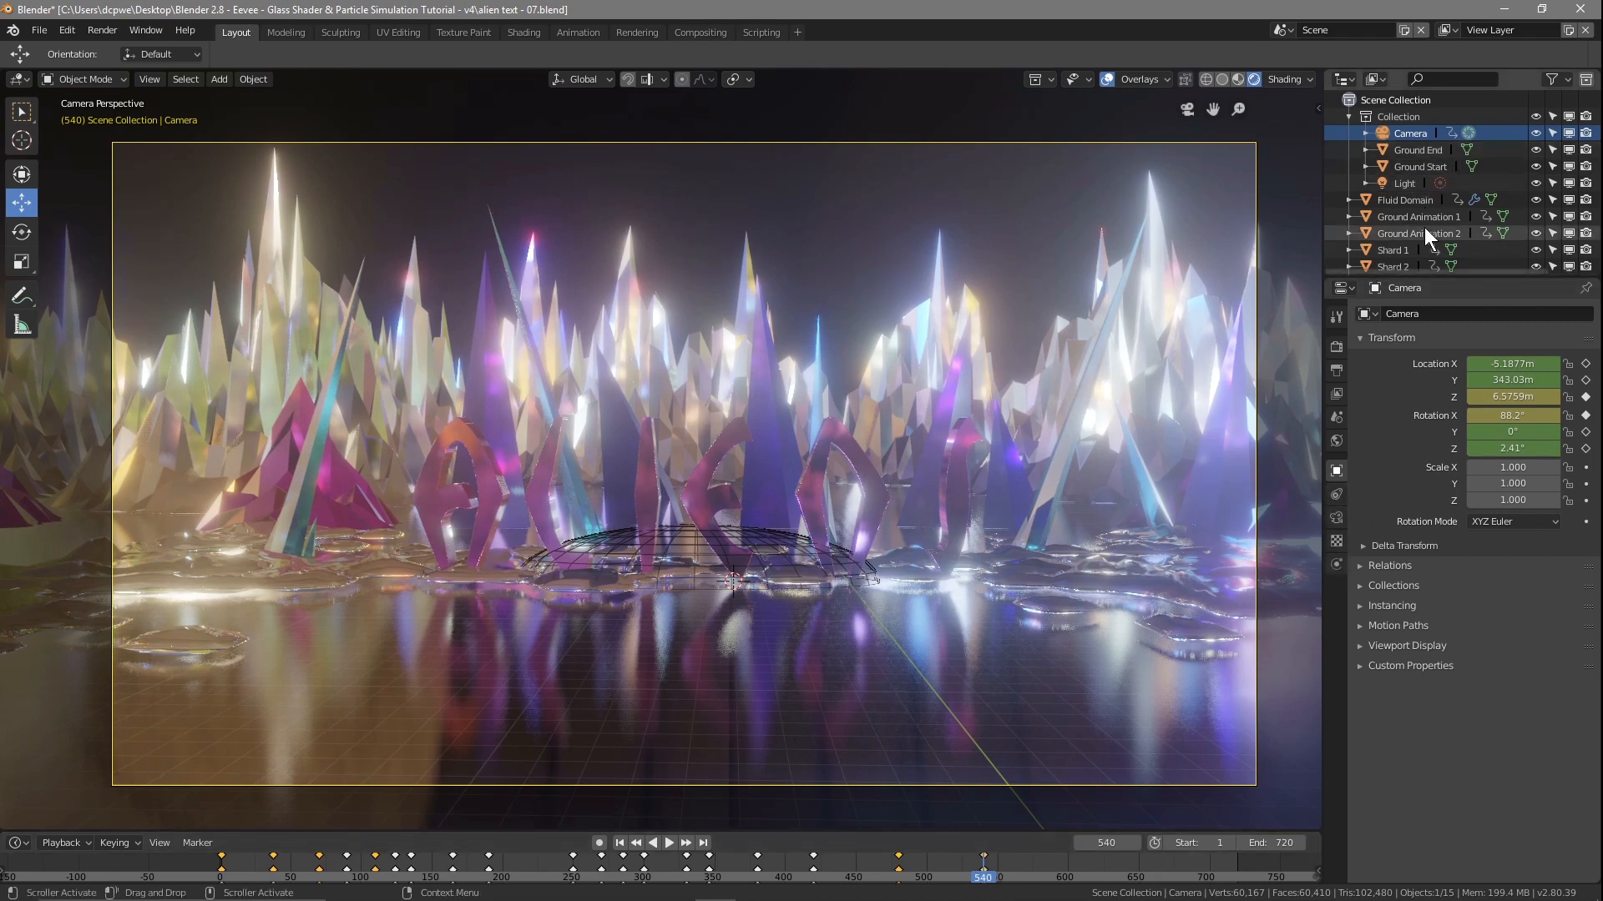
Select Text Aliens and set its particle emission to start at frame 540 and end at frame 700
{"action": "scroll", "coordinate": [1419, 232], "scroll_direction": "down", "scroll_amount": 3}
{"action": "left_click", "coordinate": [1399, 235]}
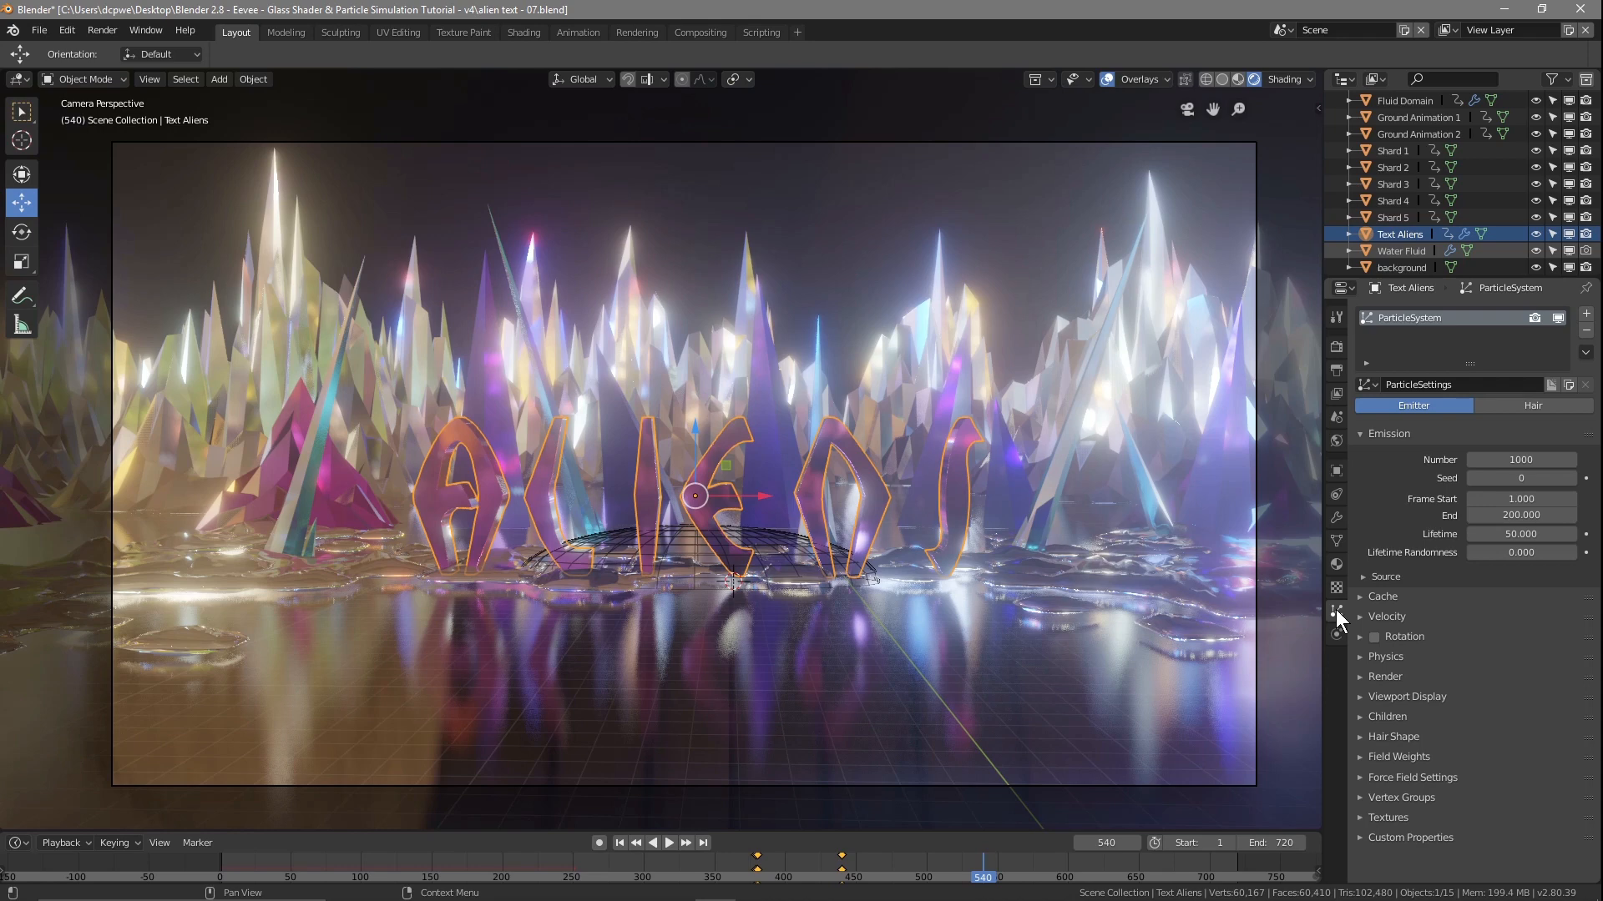
{"action": "left_click", "coordinate": [1521, 500]}
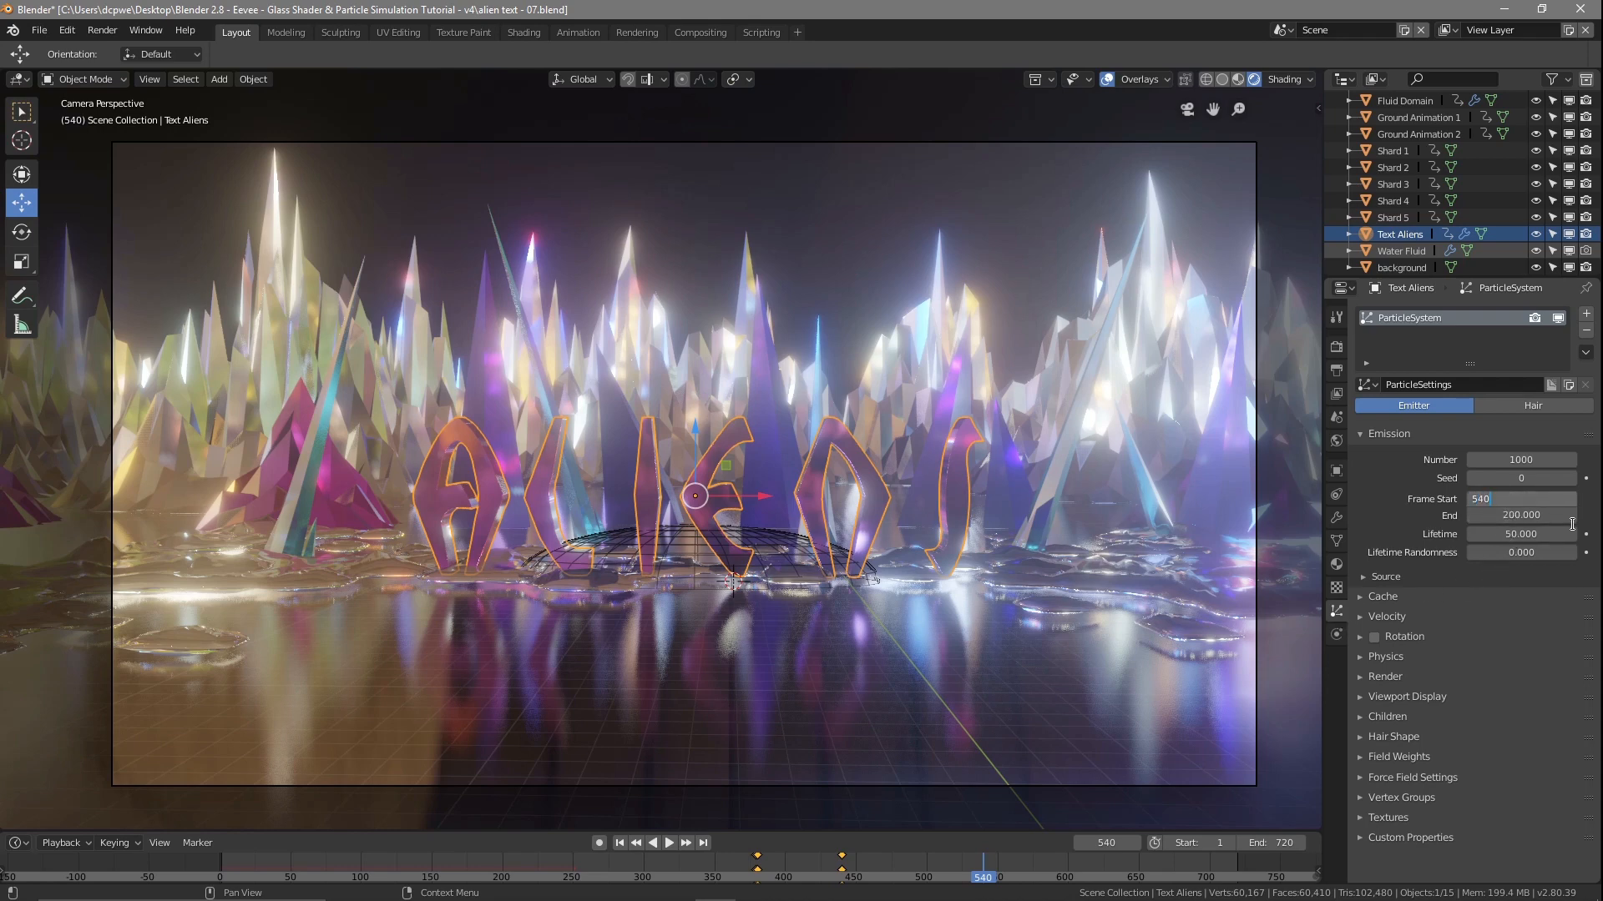
{"action": "key", "text": "Return"}
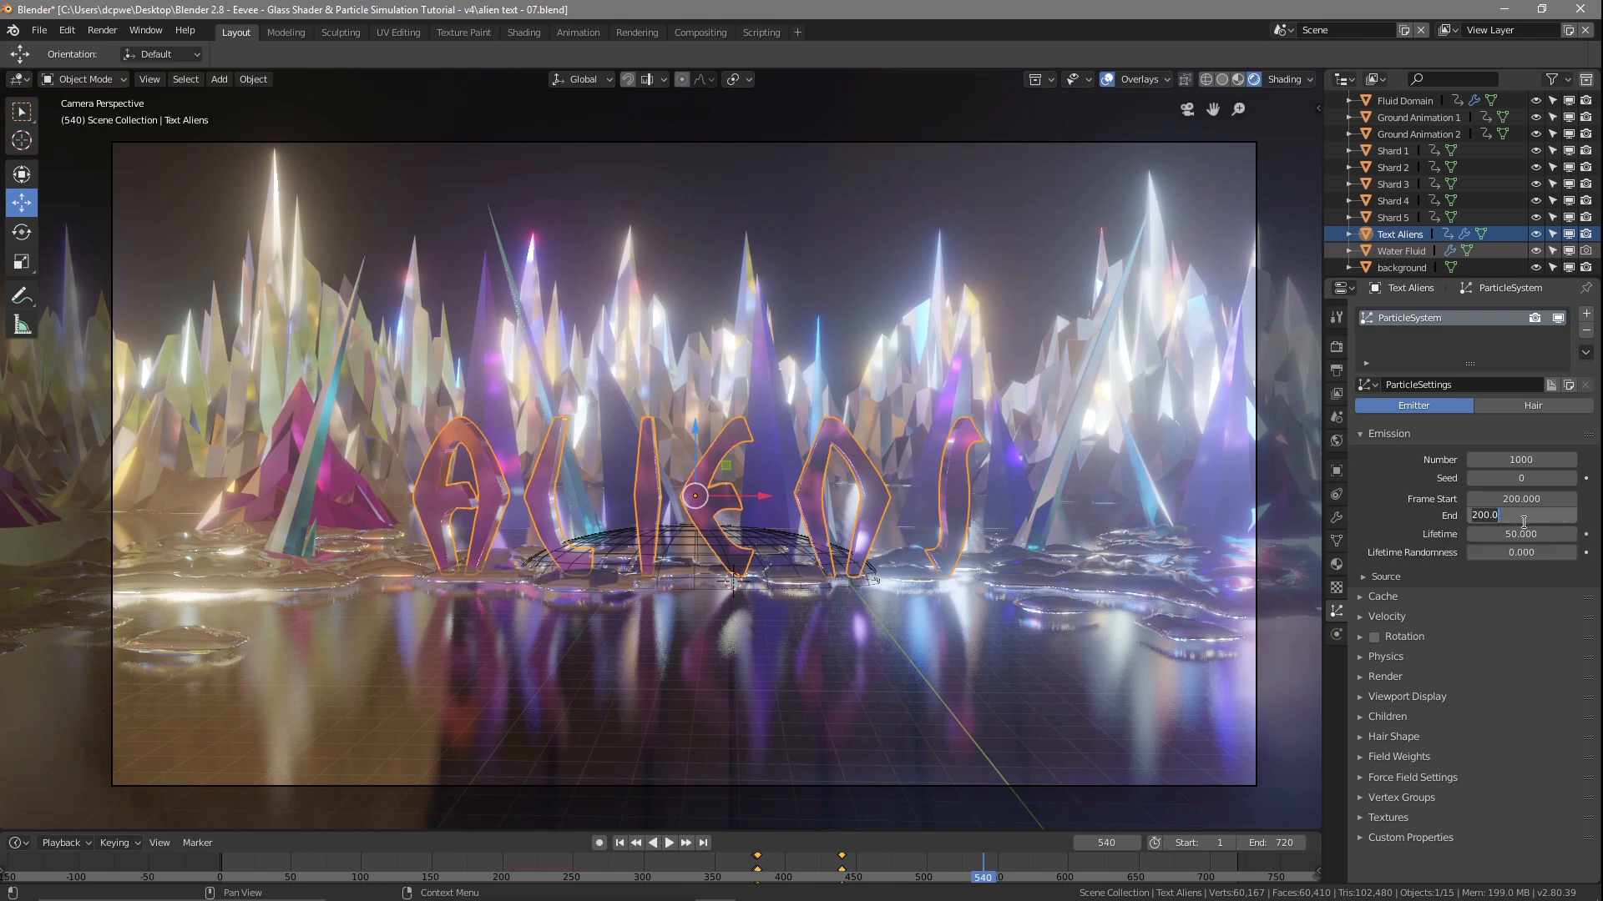
{"action": "key", "text": "Return"}
{"action": "left_click", "coordinate": [1519, 500]}
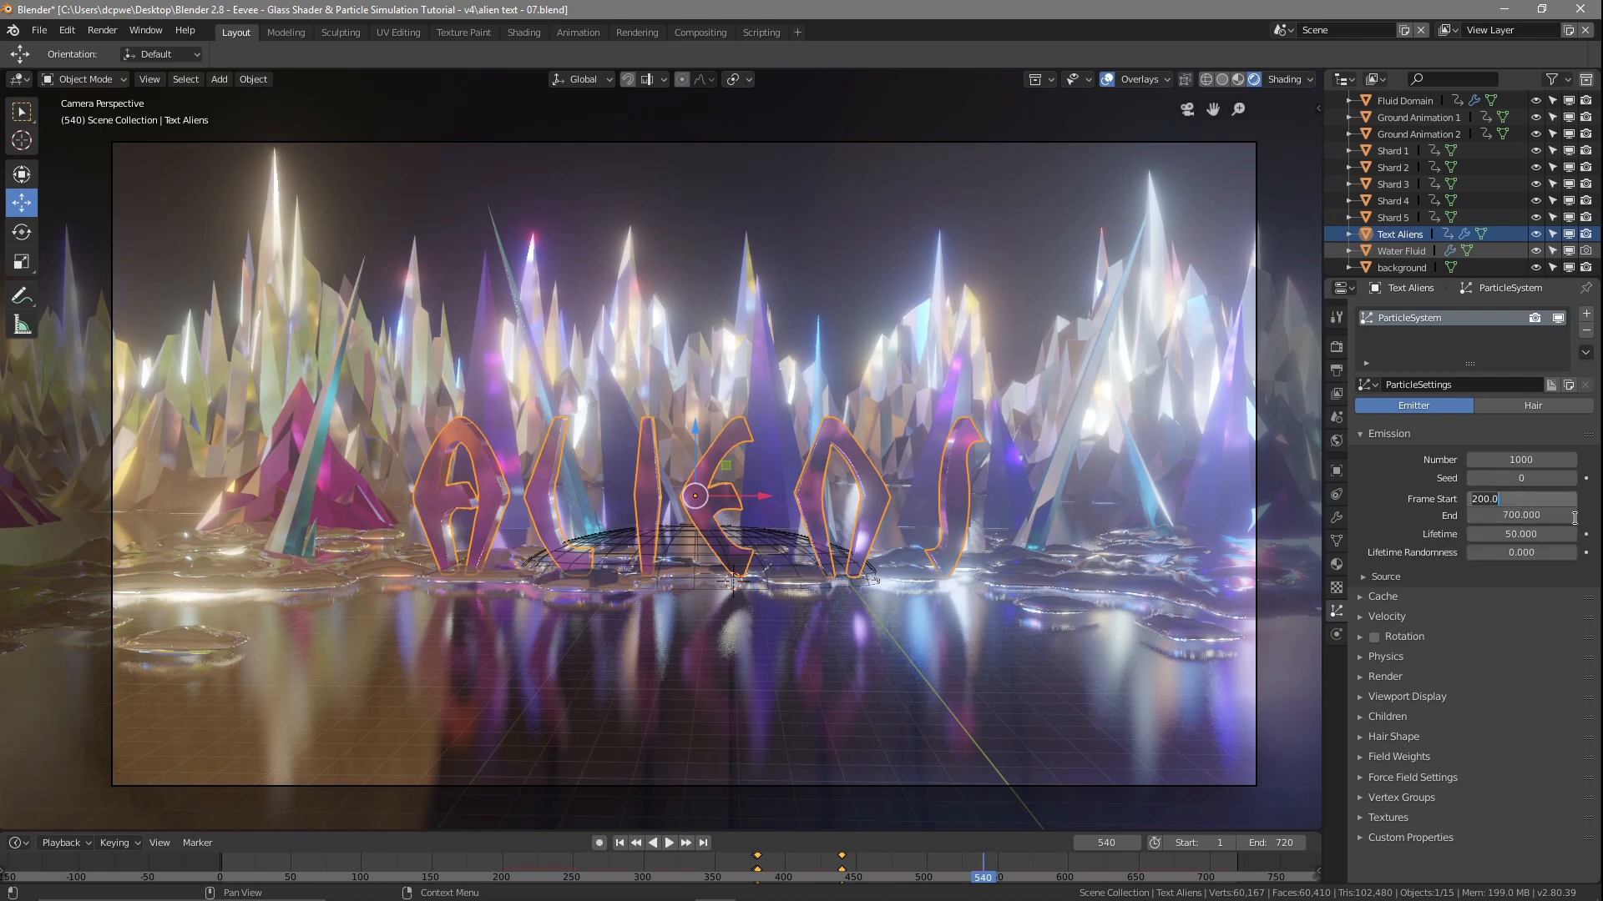
{"action": "key", "text": "Return"}
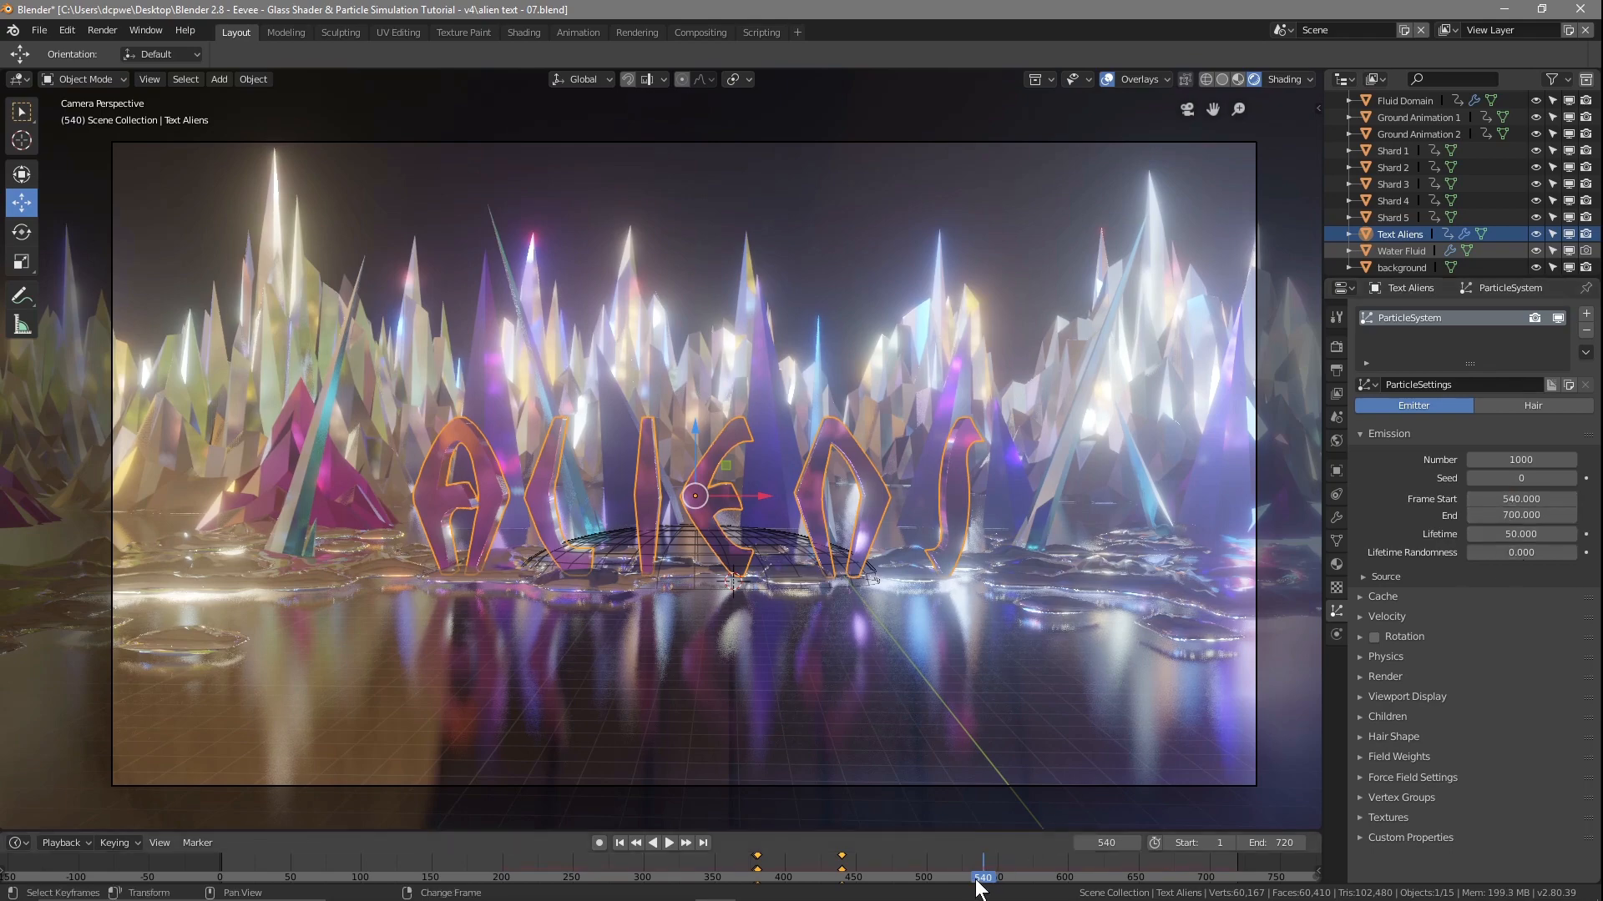
Play through the particle emission, extend the scene's end frame to 950 and save the file
{"action": "key", "text": "space"}
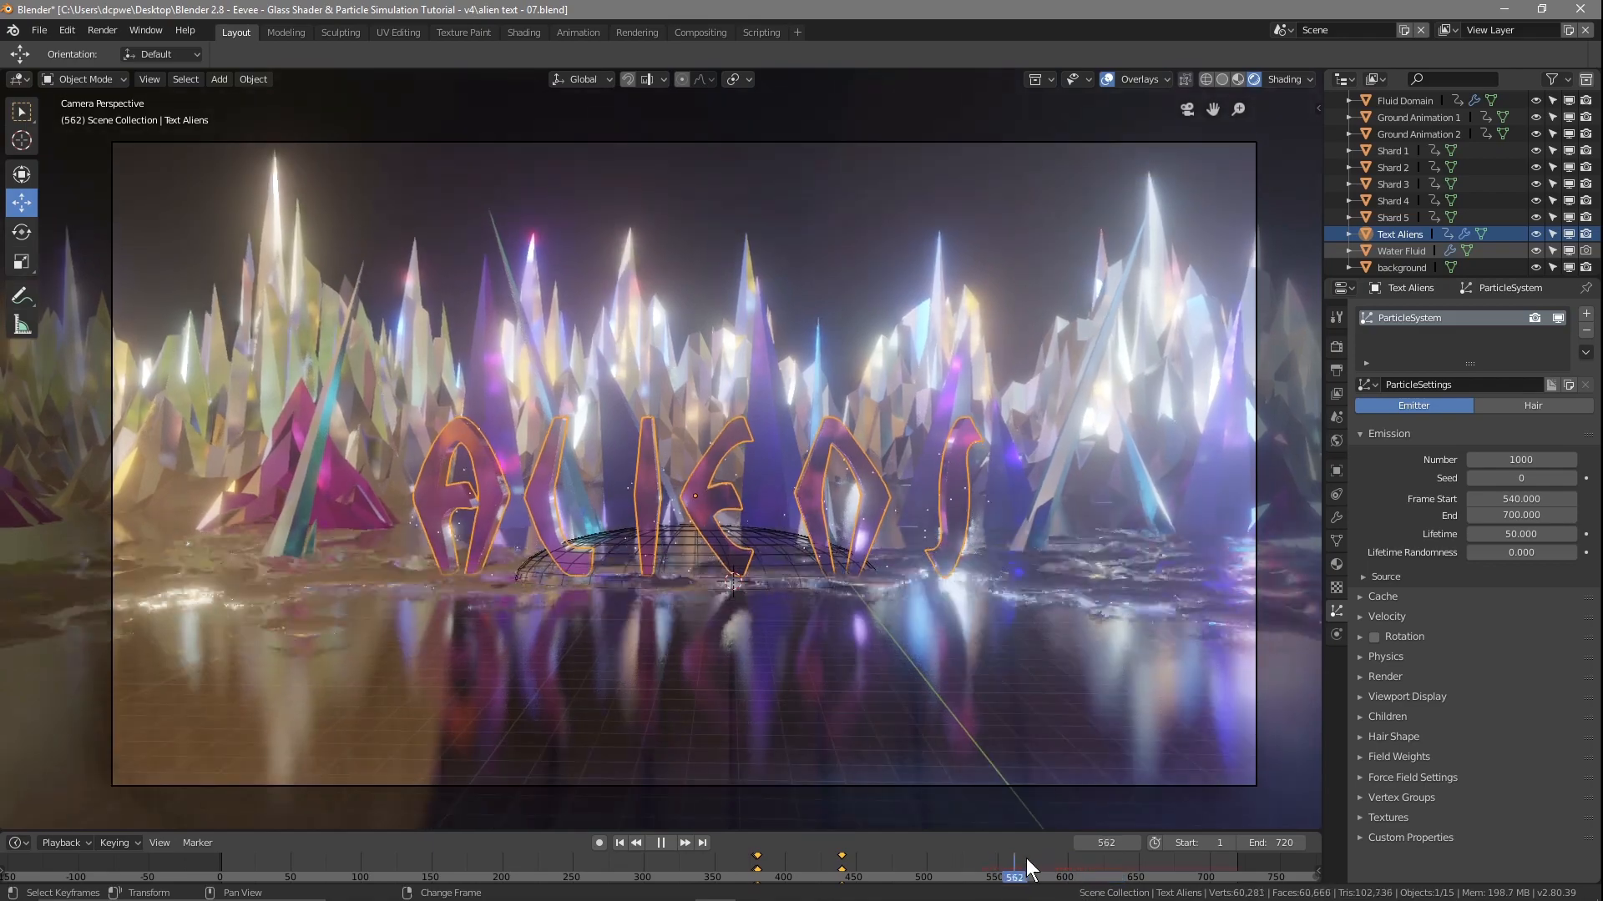
{"action": "left_click_drag", "start_coordinate": [1025, 858], "coordinate": [1290, 879]}
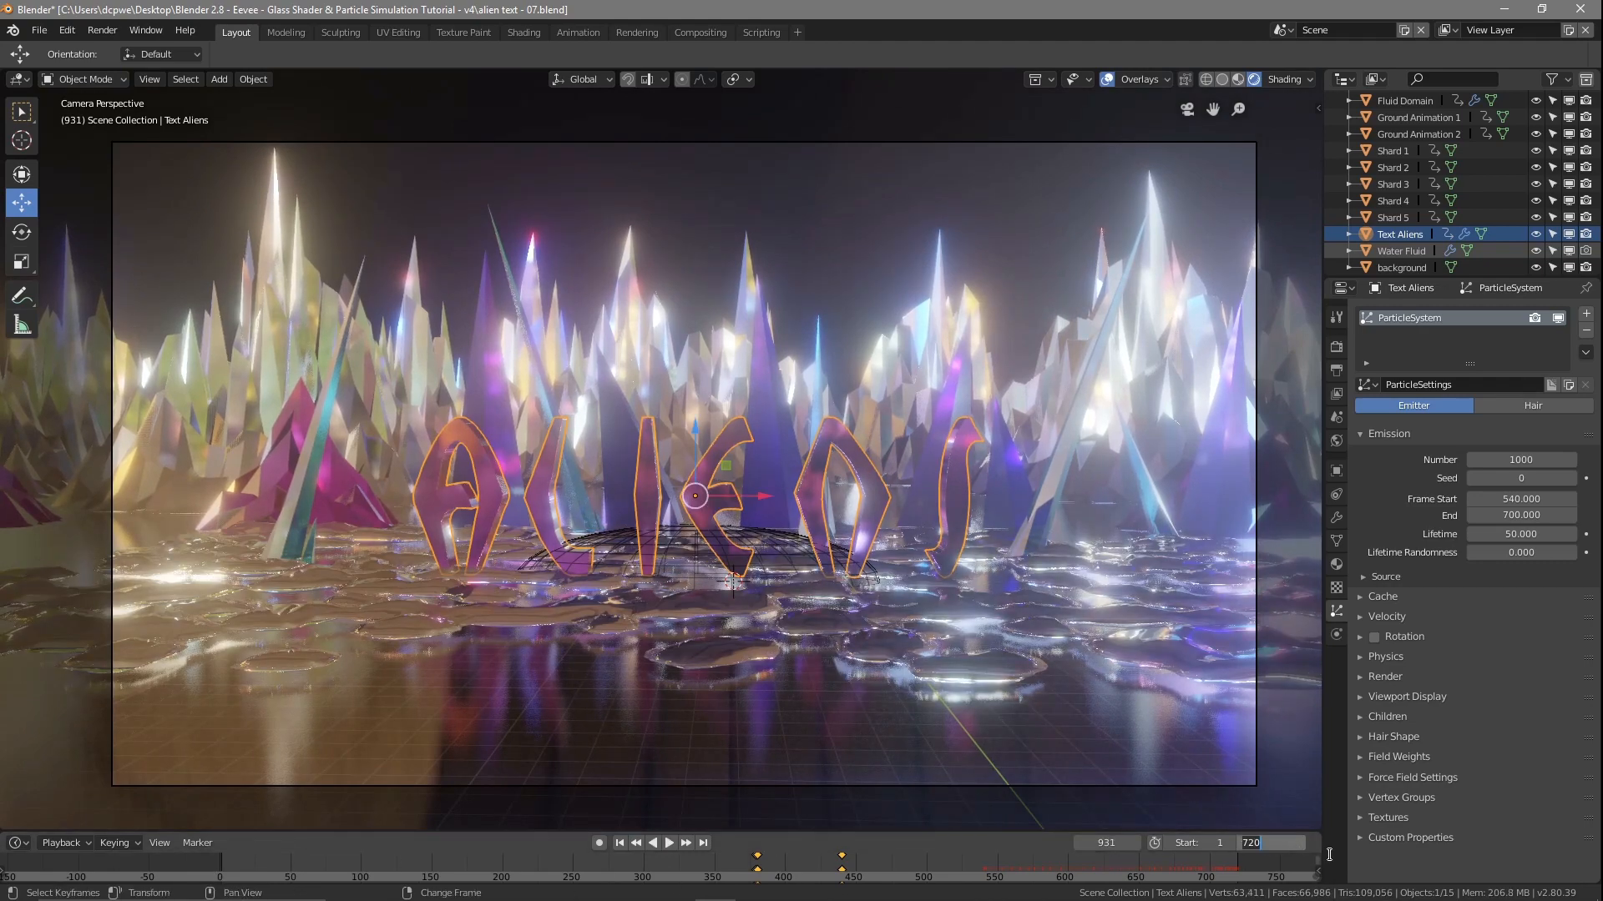
{"action": "key", "text": "Return"}
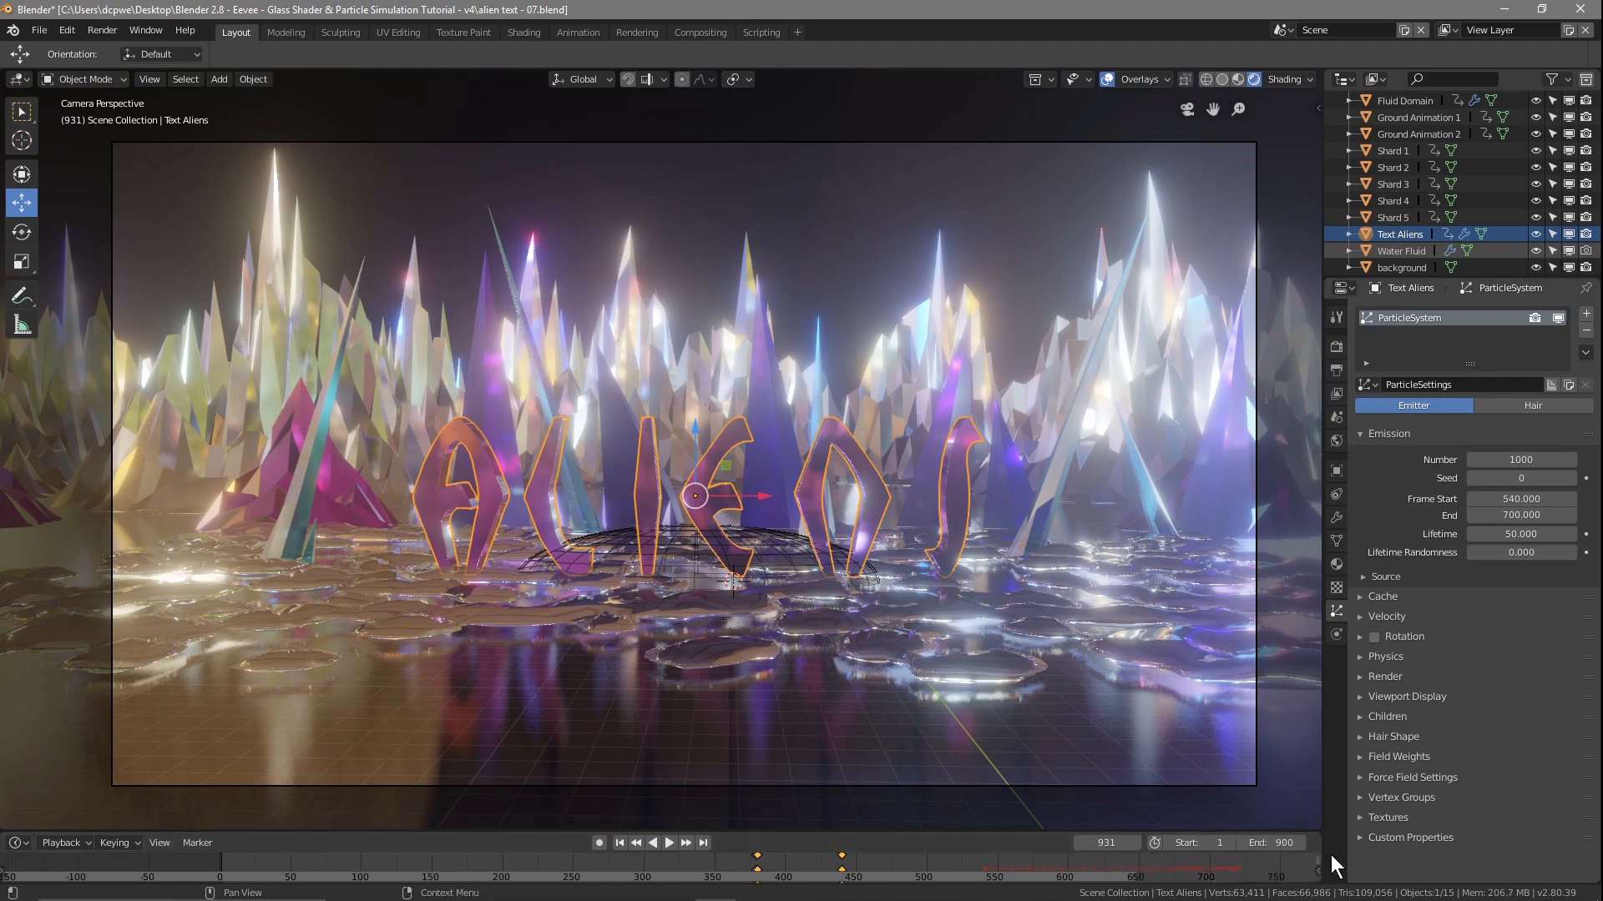
{"action": "scroll", "coordinate": [913, 863], "scroll_direction": "down", "scroll_amount": 4}
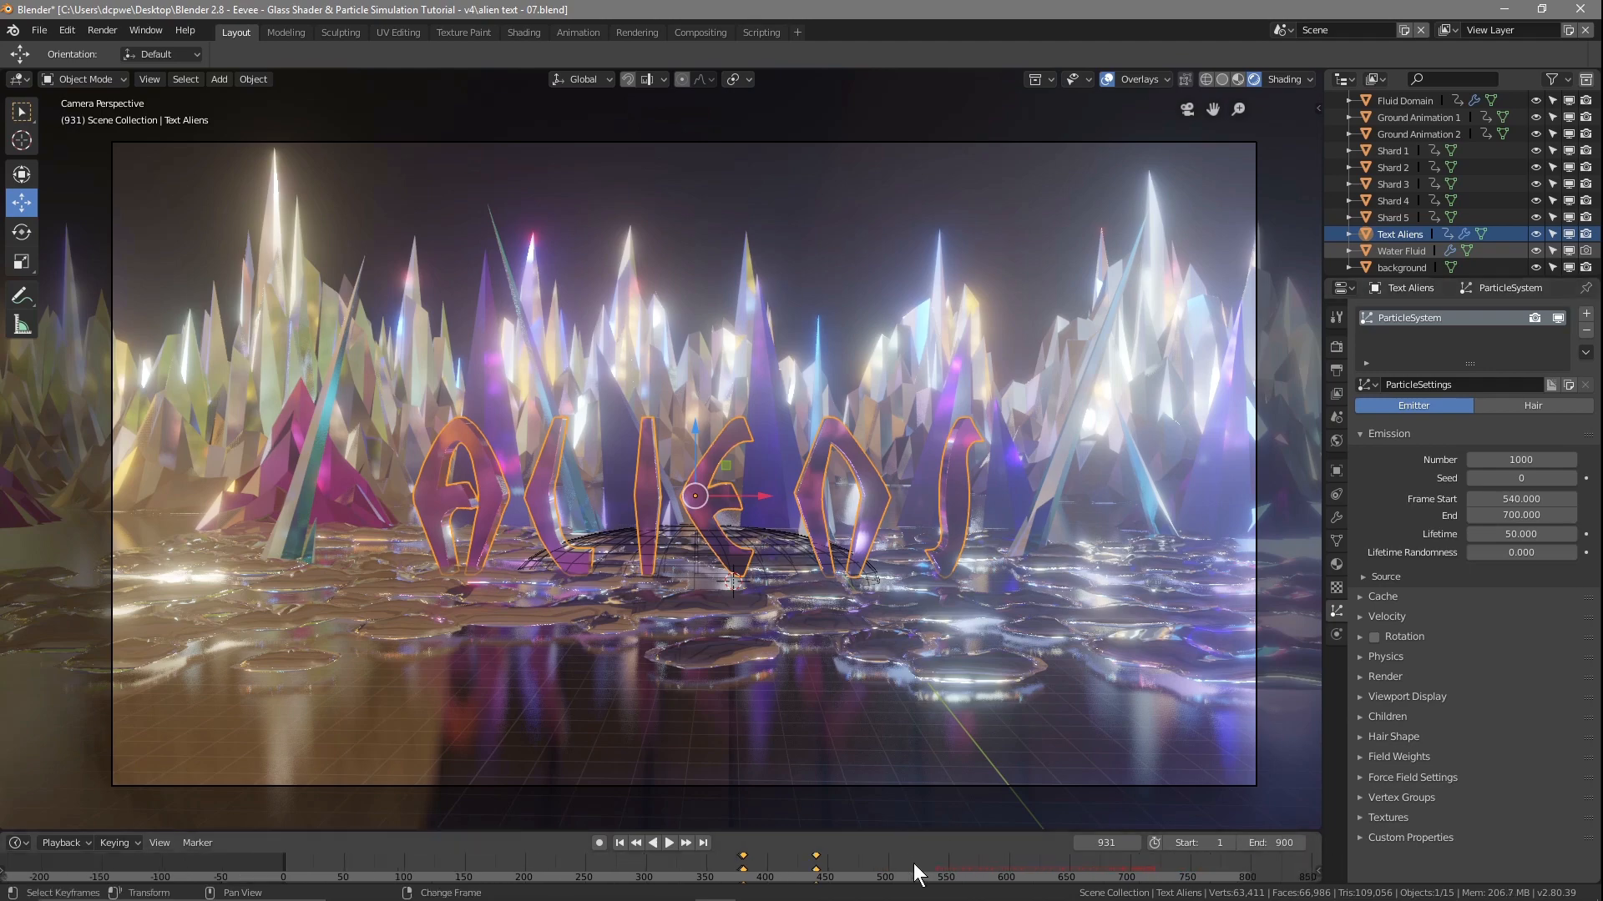
{"action": "mouse_move", "coordinate": [1246, 870]}
{"action": "left_mouse_down"}
{"action": "mouse_move", "coordinate": [859, 881]}
{"action": "mouse_move", "coordinate": [1286, 884]}
{"action": "mouse_move", "coordinate": [1269, 876]}
{"action": "left_mouse_up"}
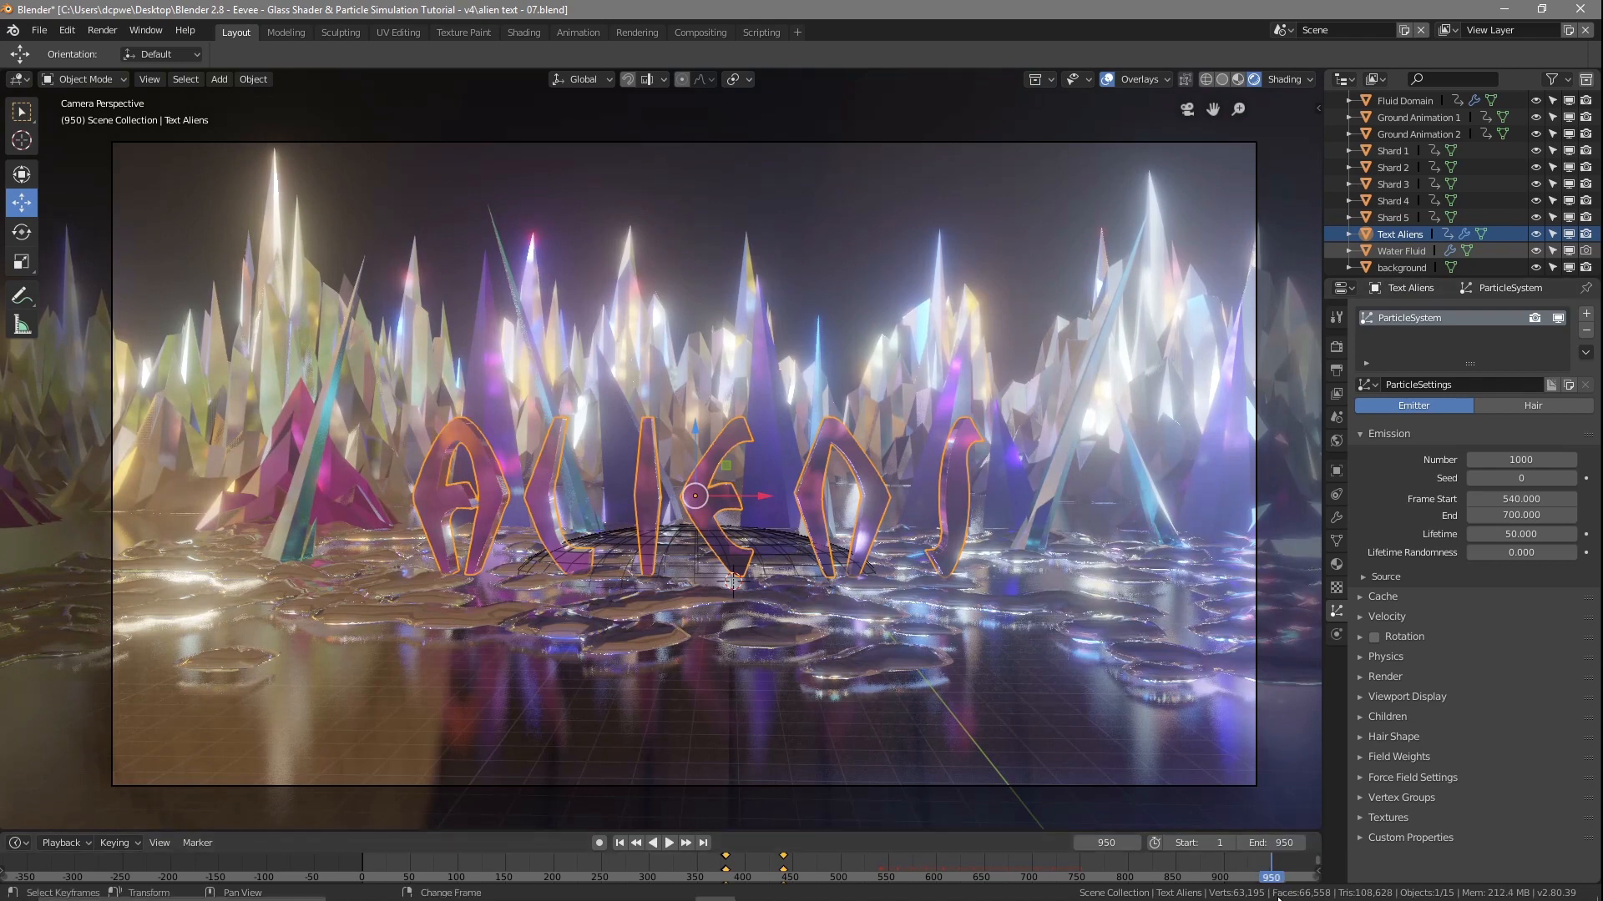
{"action": "left_click", "coordinate": [39, 30]}
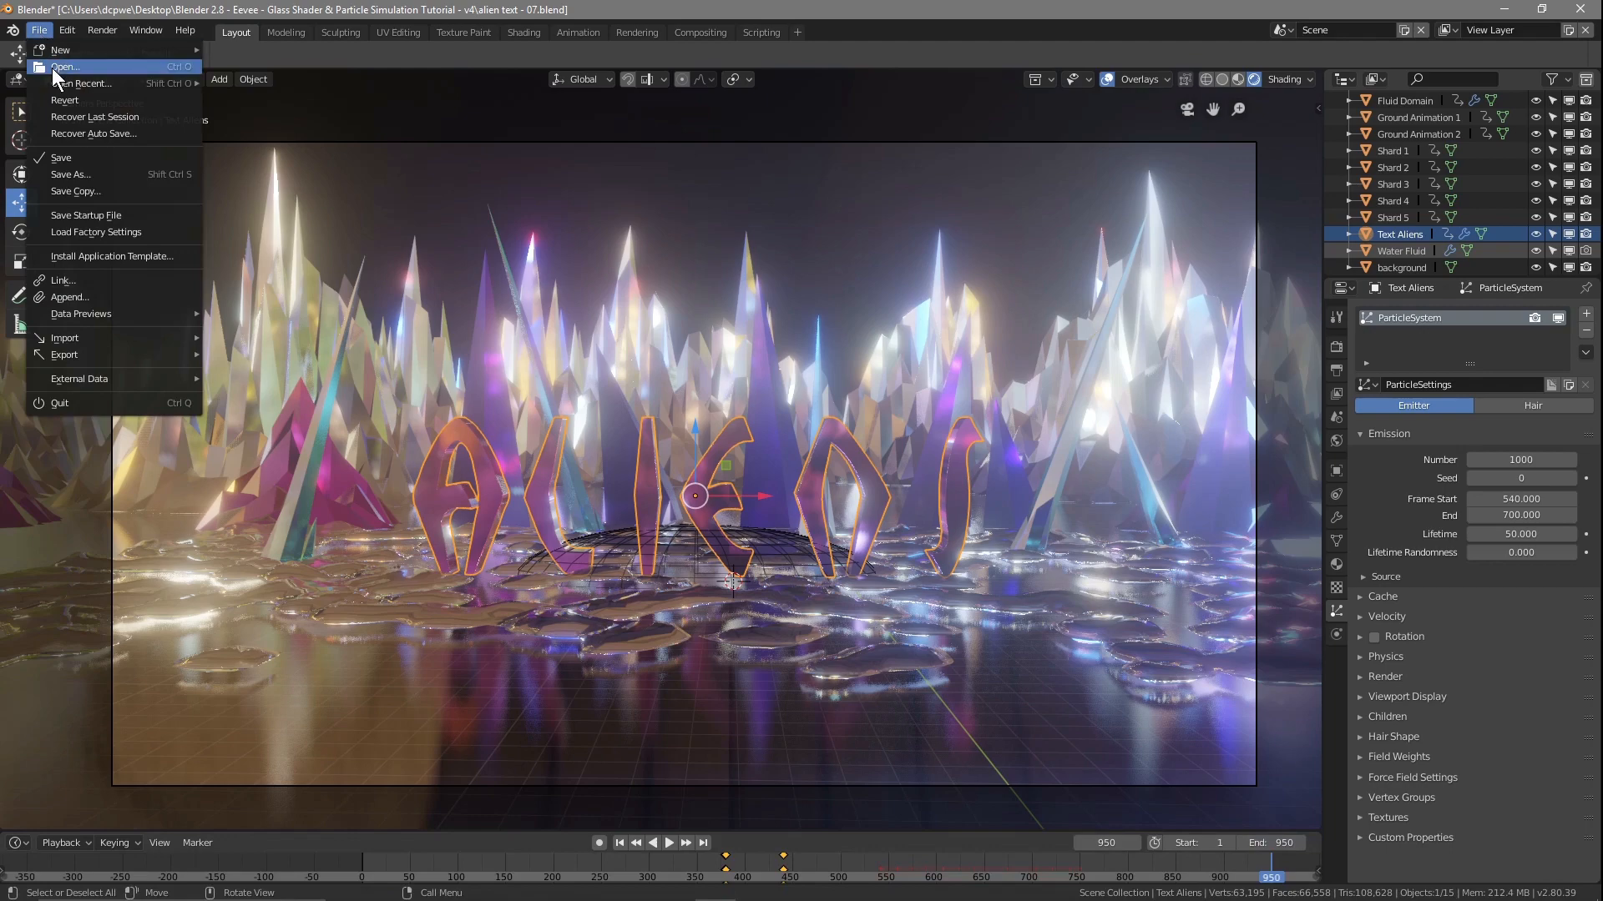
{"action": "left_click", "coordinate": [62, 158]}
Switch to Calculator, divide 950 by 60 to check the animation's length, and close it
{"action": "left_click", "coordinate": [471, 886]}
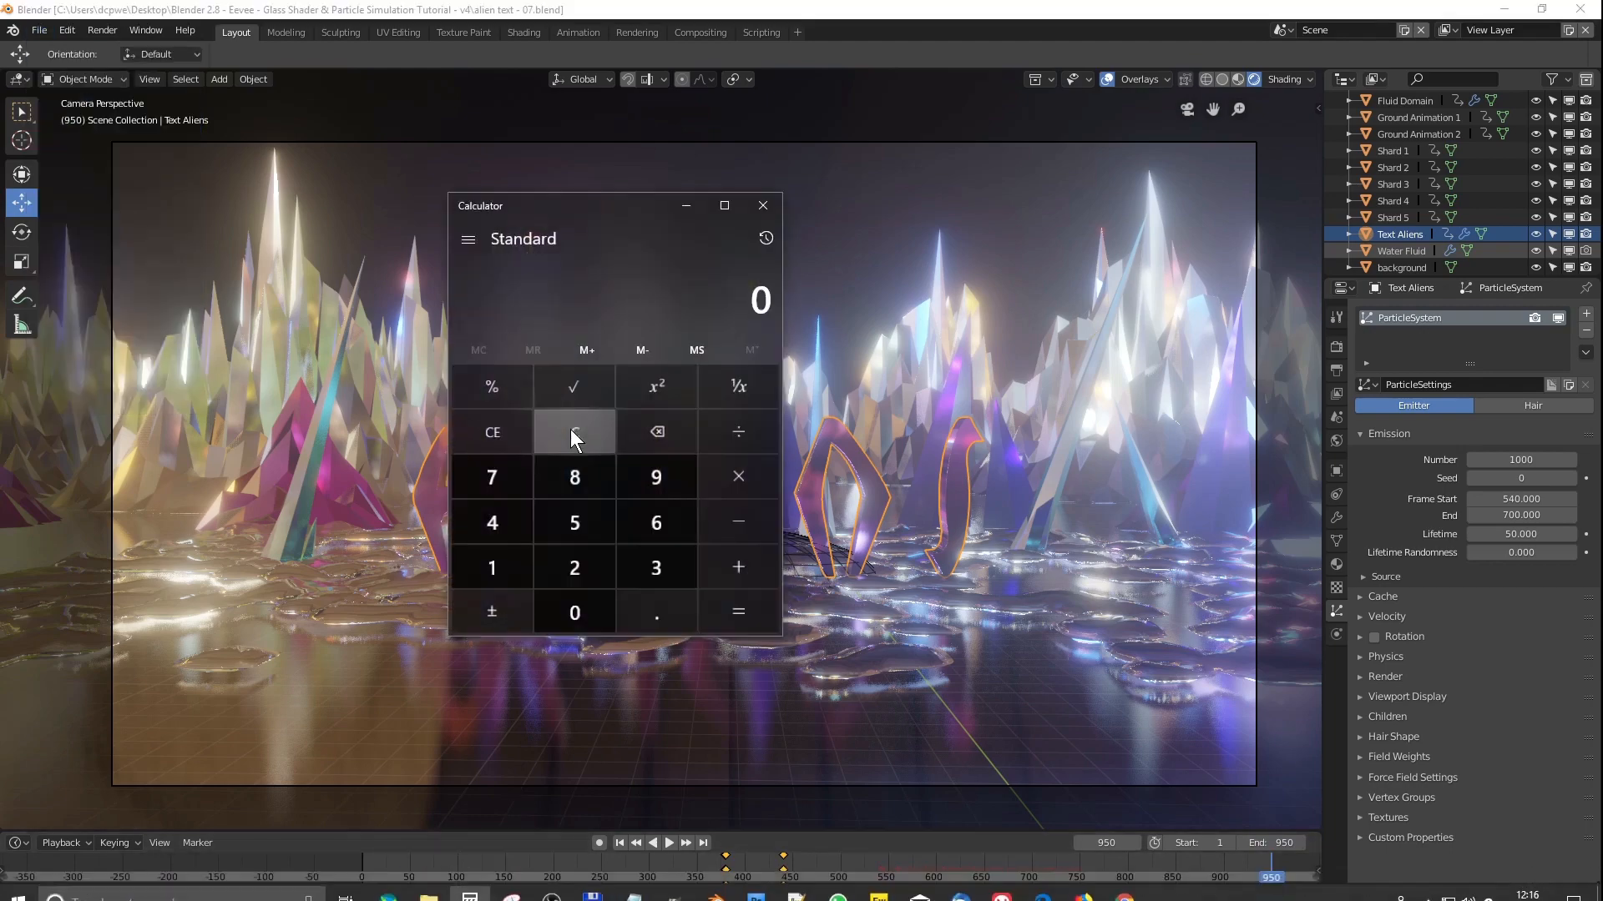
{"action": "left_click", "coordinate": [585, 536]}
{"action": "left_click", "coordinate": [577, 601]}
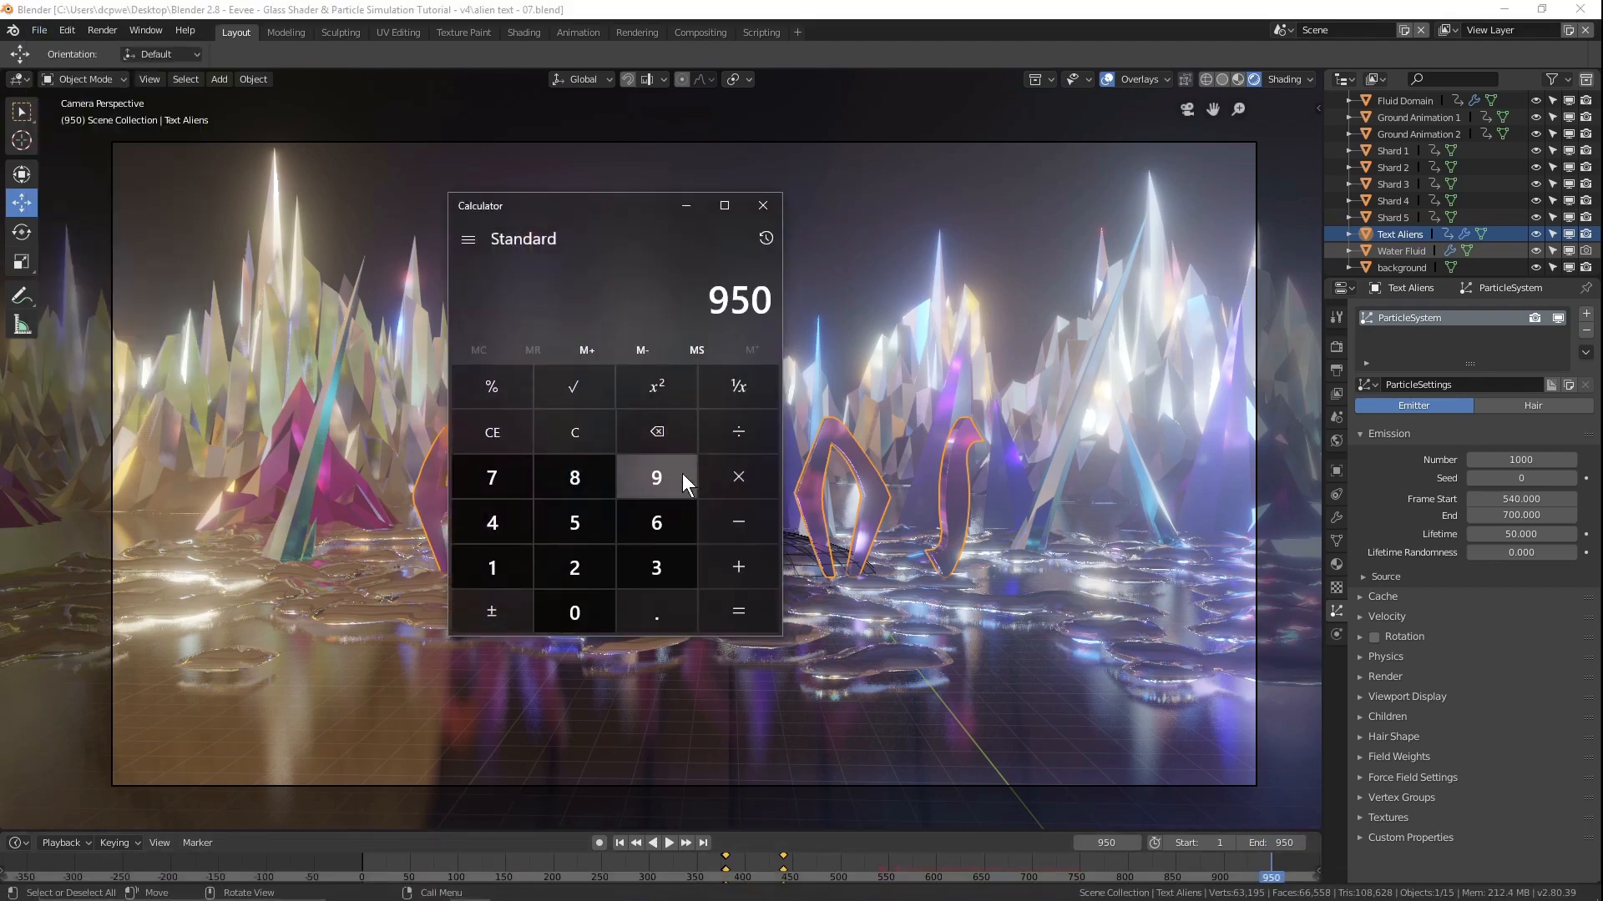
{"action": "left_click", "coordinate": [732, 439]}
{"action": "left_click", "coordinate": [664, 521]}
{"action": "left_click", "coordinate": [585, 611]}
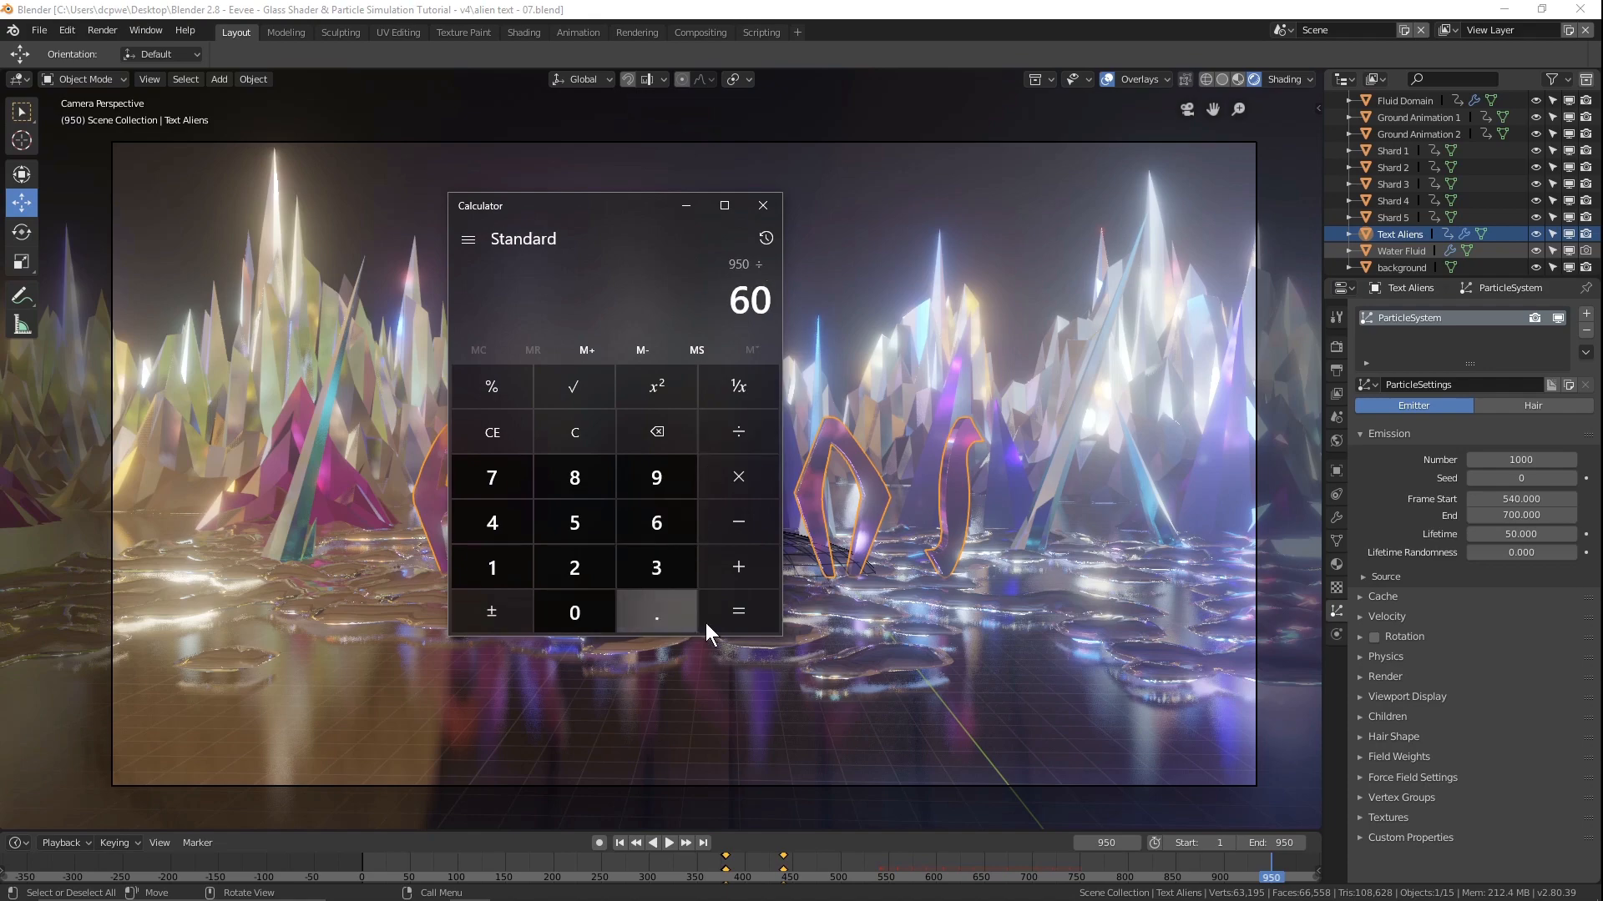
{"action": "left_click", "coordinate": [723, 607]}
{"action": "left_click", "coordinate": [762, 205]}
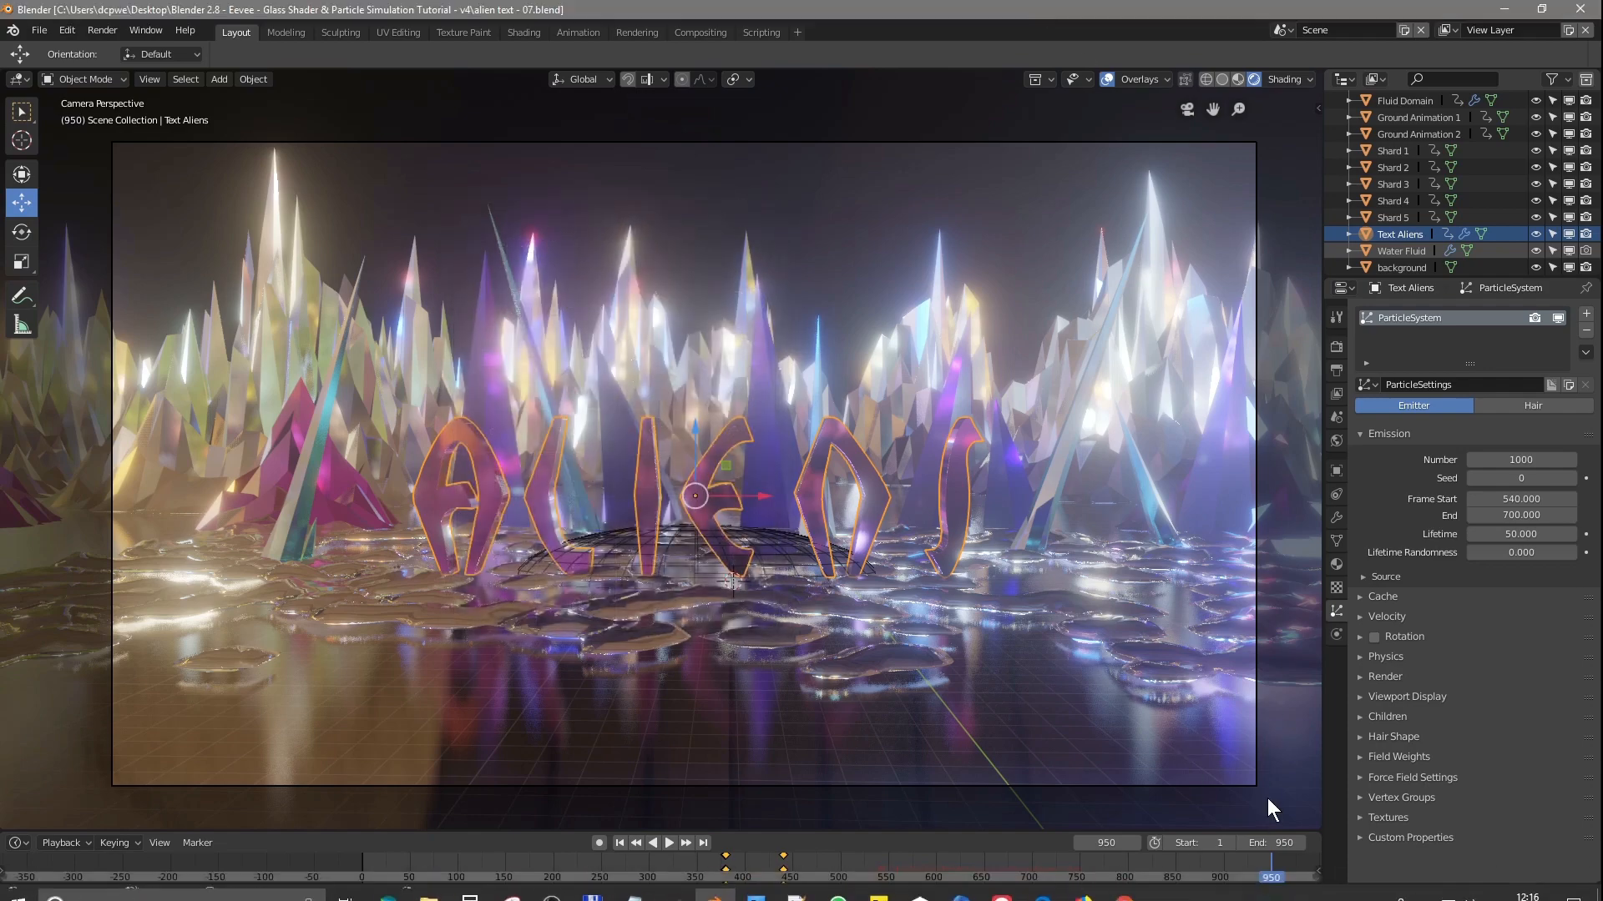
Return to frame 540 and set the gravity field weight of the text's particle system to 0
{"action": "left_click_drag", "start_coordinate": [1269, 874], "coordinate": [881, 868]}
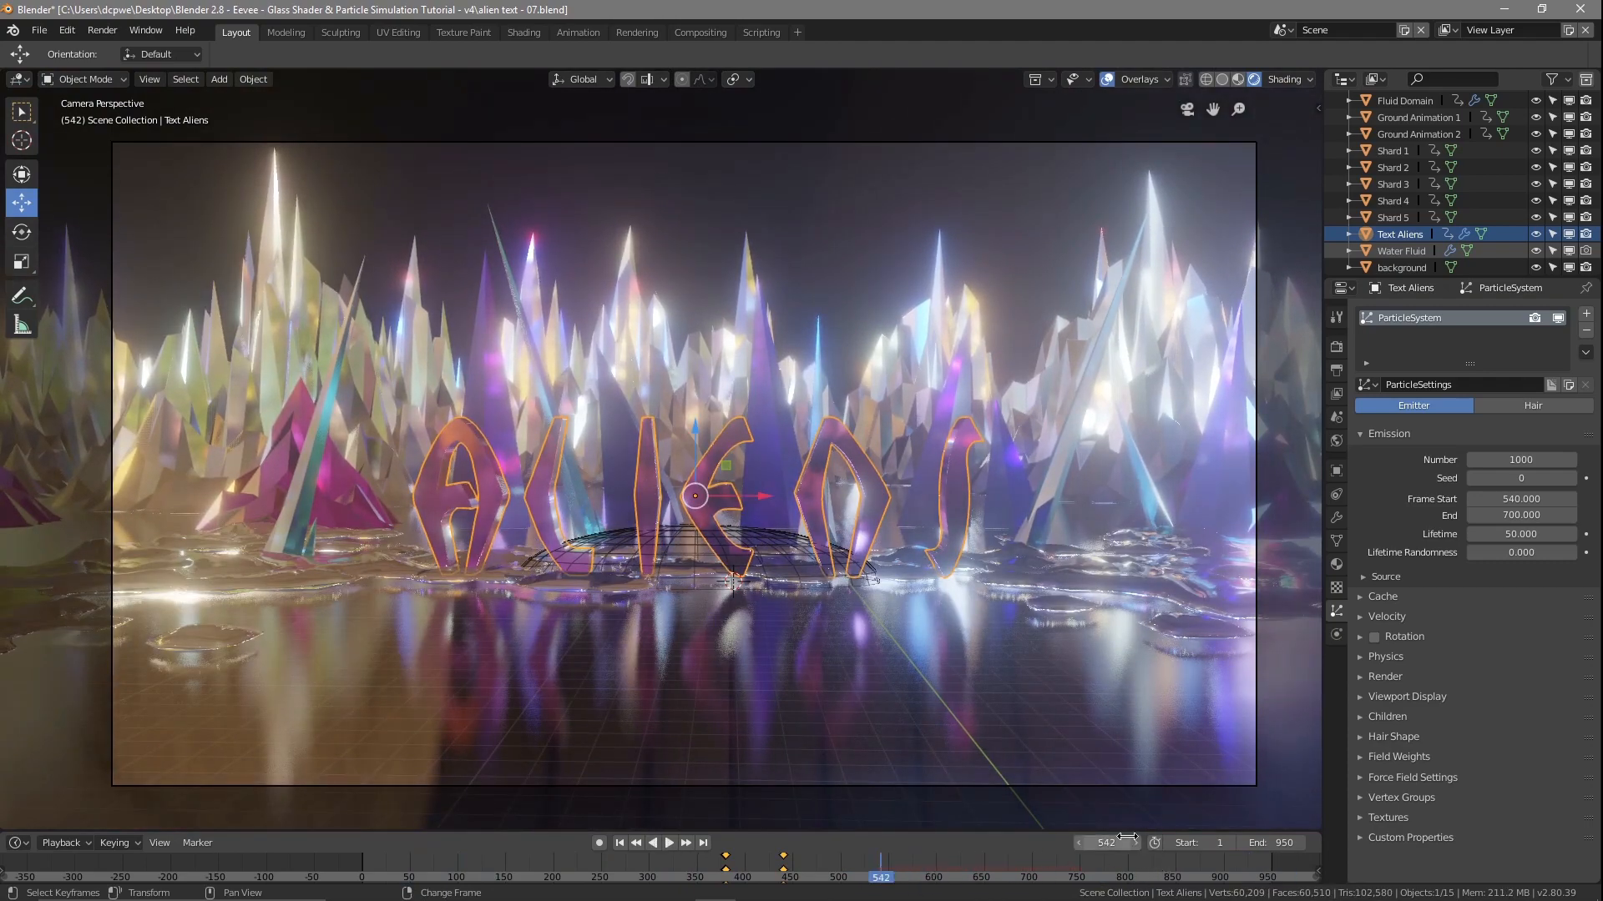
{"action": "left_click_drag", "start_coordinate": [1097, 848], "coordinate": [1087, 848]}
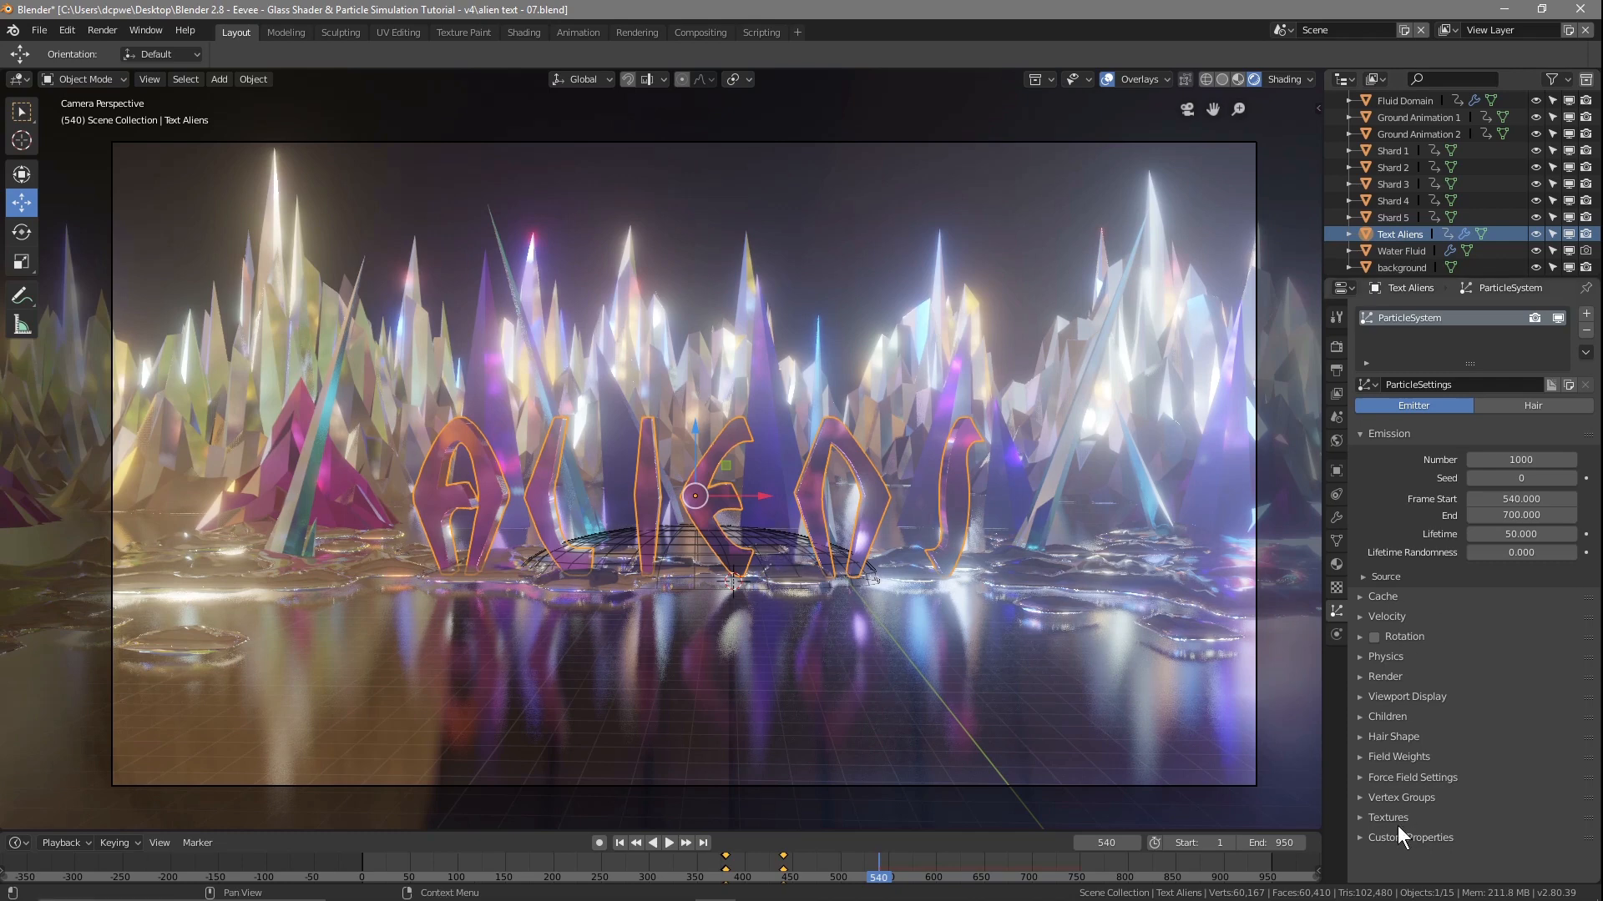
{"action": "left_click", "coordinate": [1375, 778]}
{"action": "left_click", "coordinate": [1429, 778]}
{"action": "left_click", "coordinate": [1399, 756]}
{"action": "left_click_drag", "start_coordinate": [1533, 803], "coordinate": [1486, 803]}
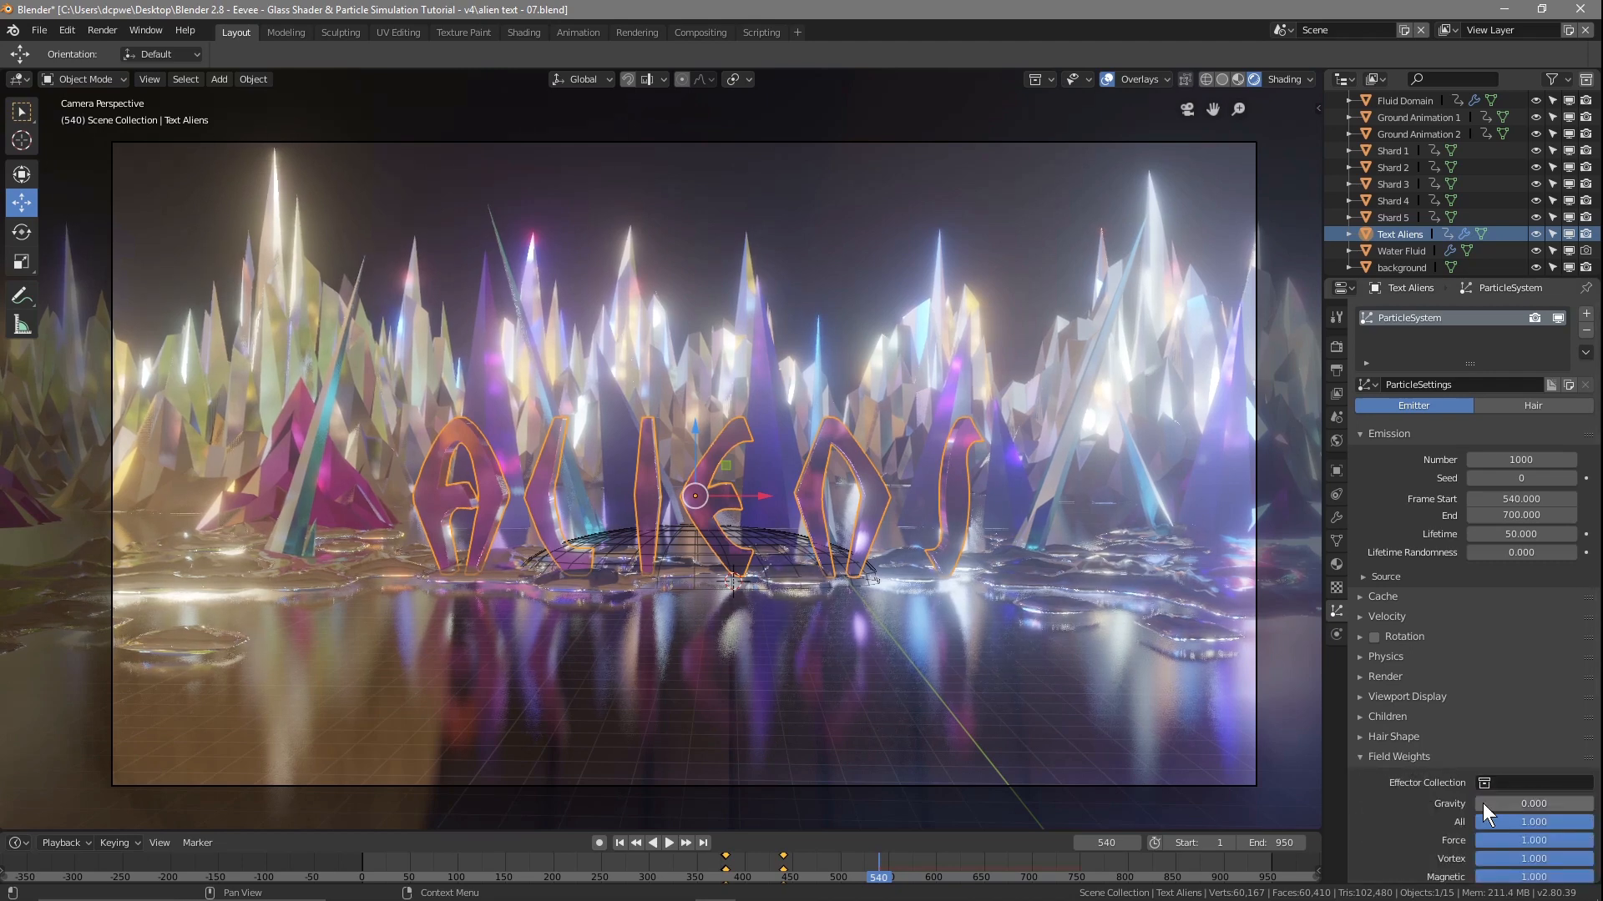
Set the particles' normal velocity to 0, keeping the playhead at frame 540
{"action": "left_click", "coordinate": [1391, 615]}
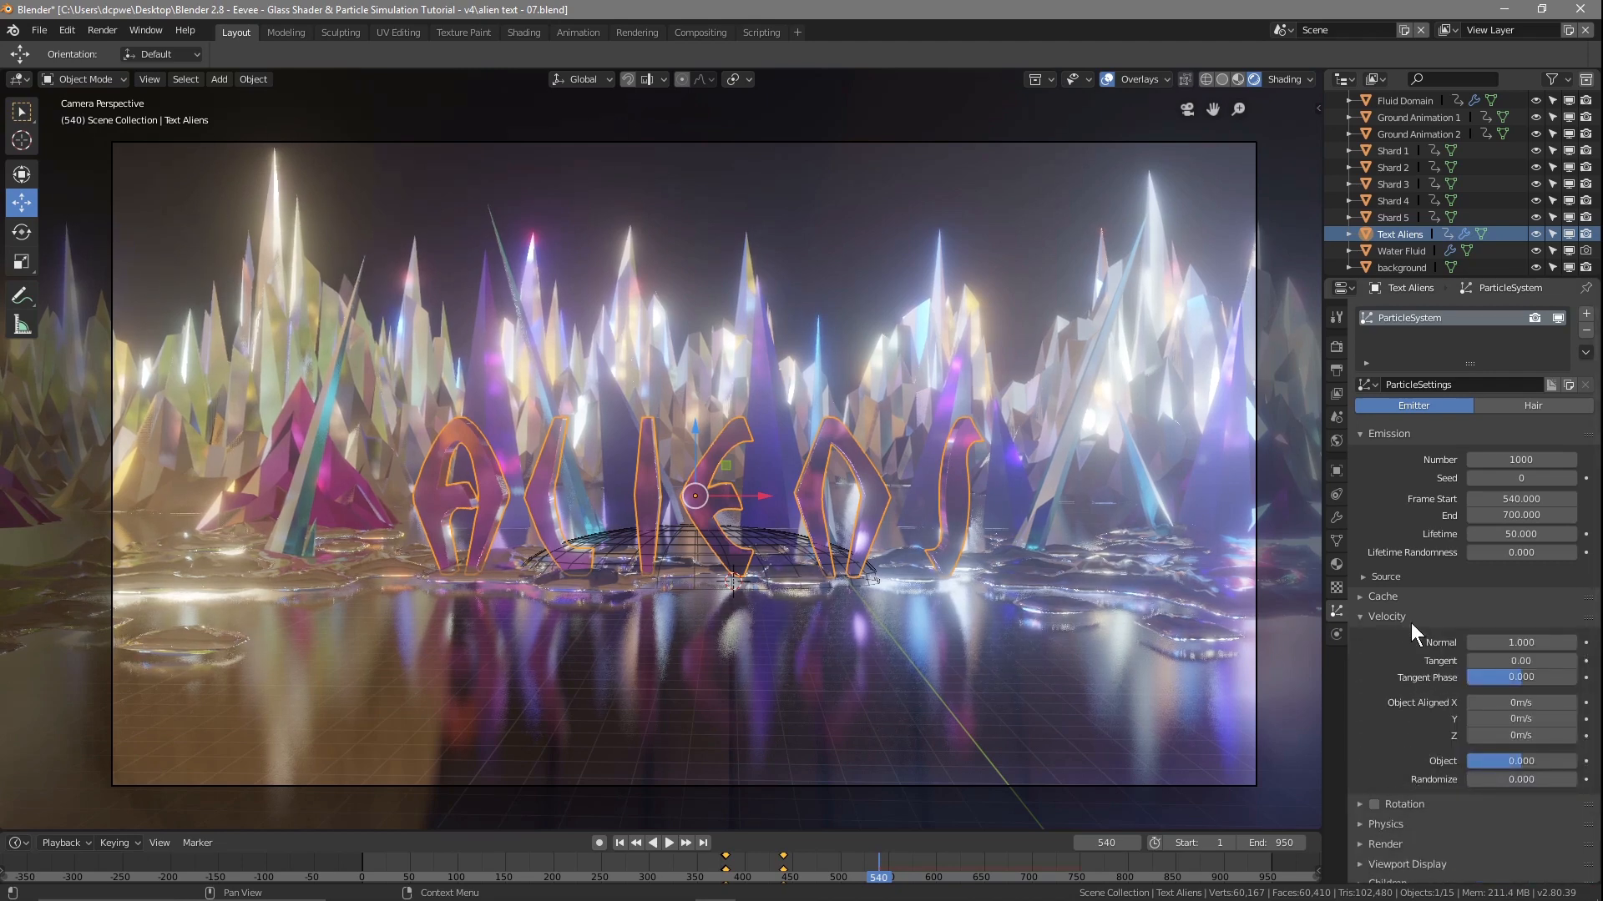
{"action": "left_click_drag", "start_coordinate": [1547, 647], "coordinate": [1486, 647]}
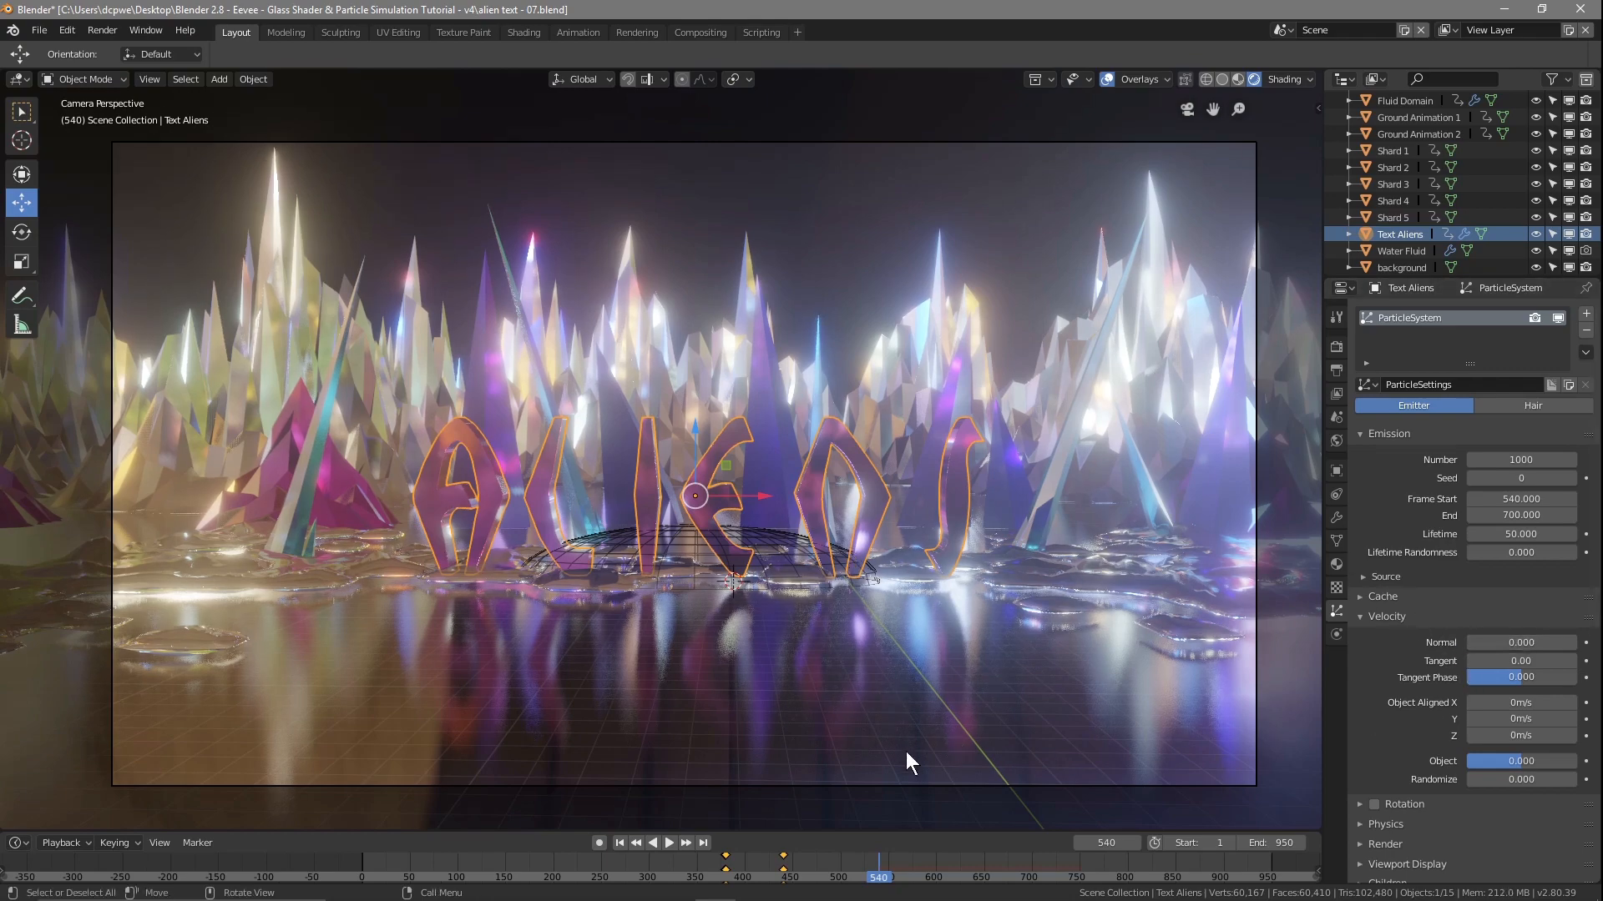
{"action": "mouse_move", "coordinate": [883, 875]}
{"action": "left_mouse_down"}
{"action": "mouse_move", "coordinate": [1013, 873]}
{"action": "mouse_move", "coordinate": [879, 876]}
{"action": "left_mouse_up"}
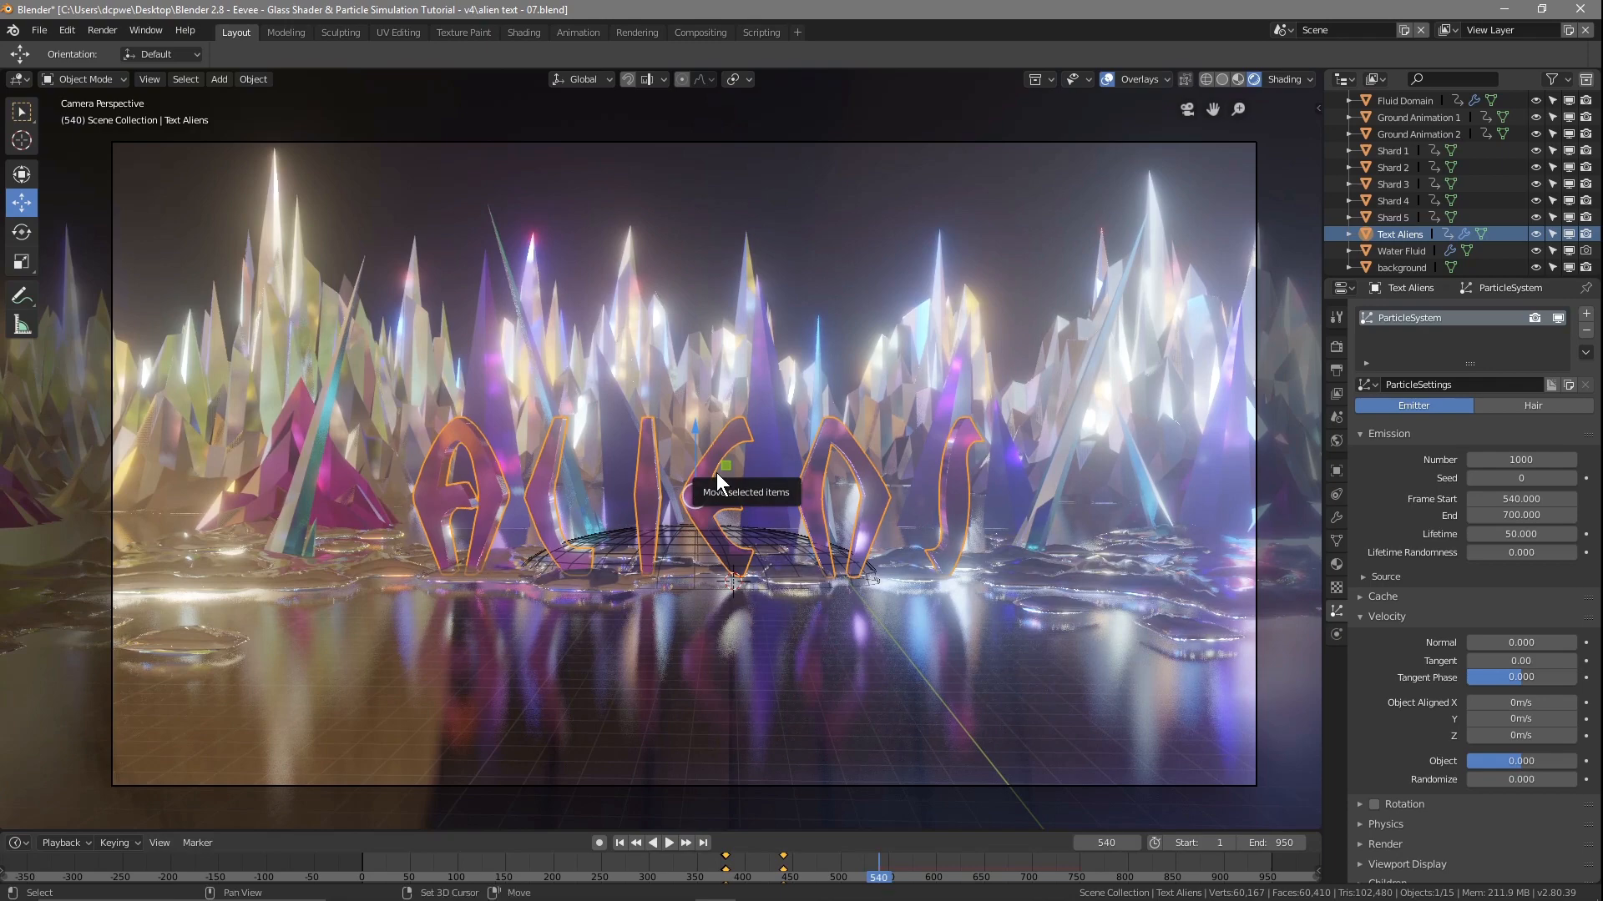
Add a UV sphere, move it straight up above the text and scale it down to roughly half size
{"action": "key", "text": "shift+a"}
{"action": "mouse_move", "coordinate": [716, 472]}
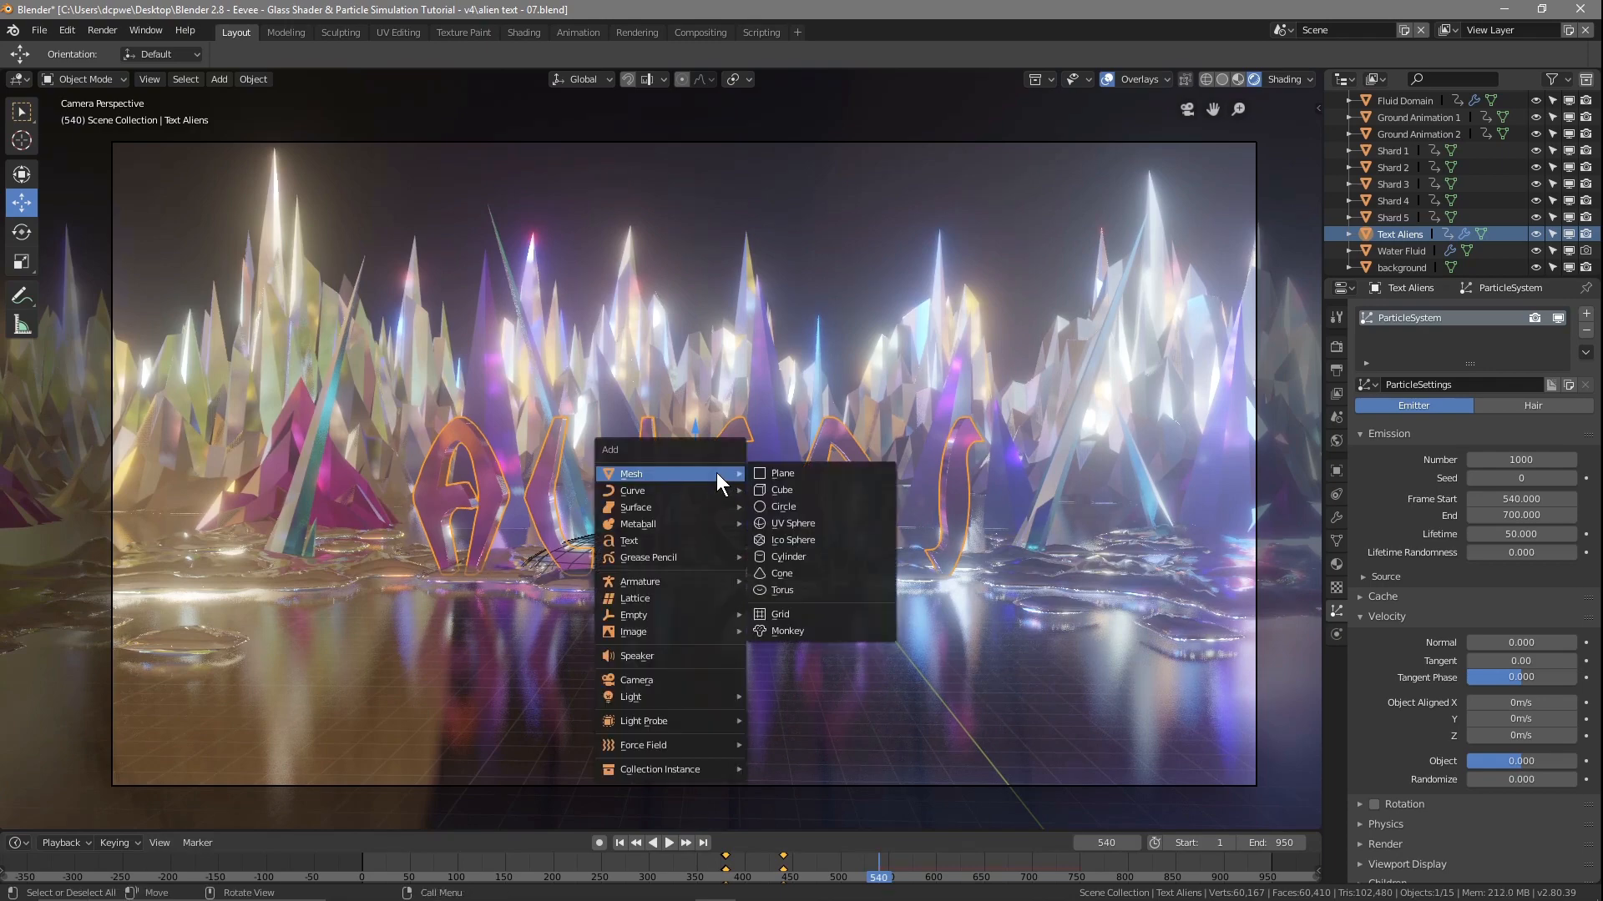
{"action": "left_click", "coordinate": [804, 526]}
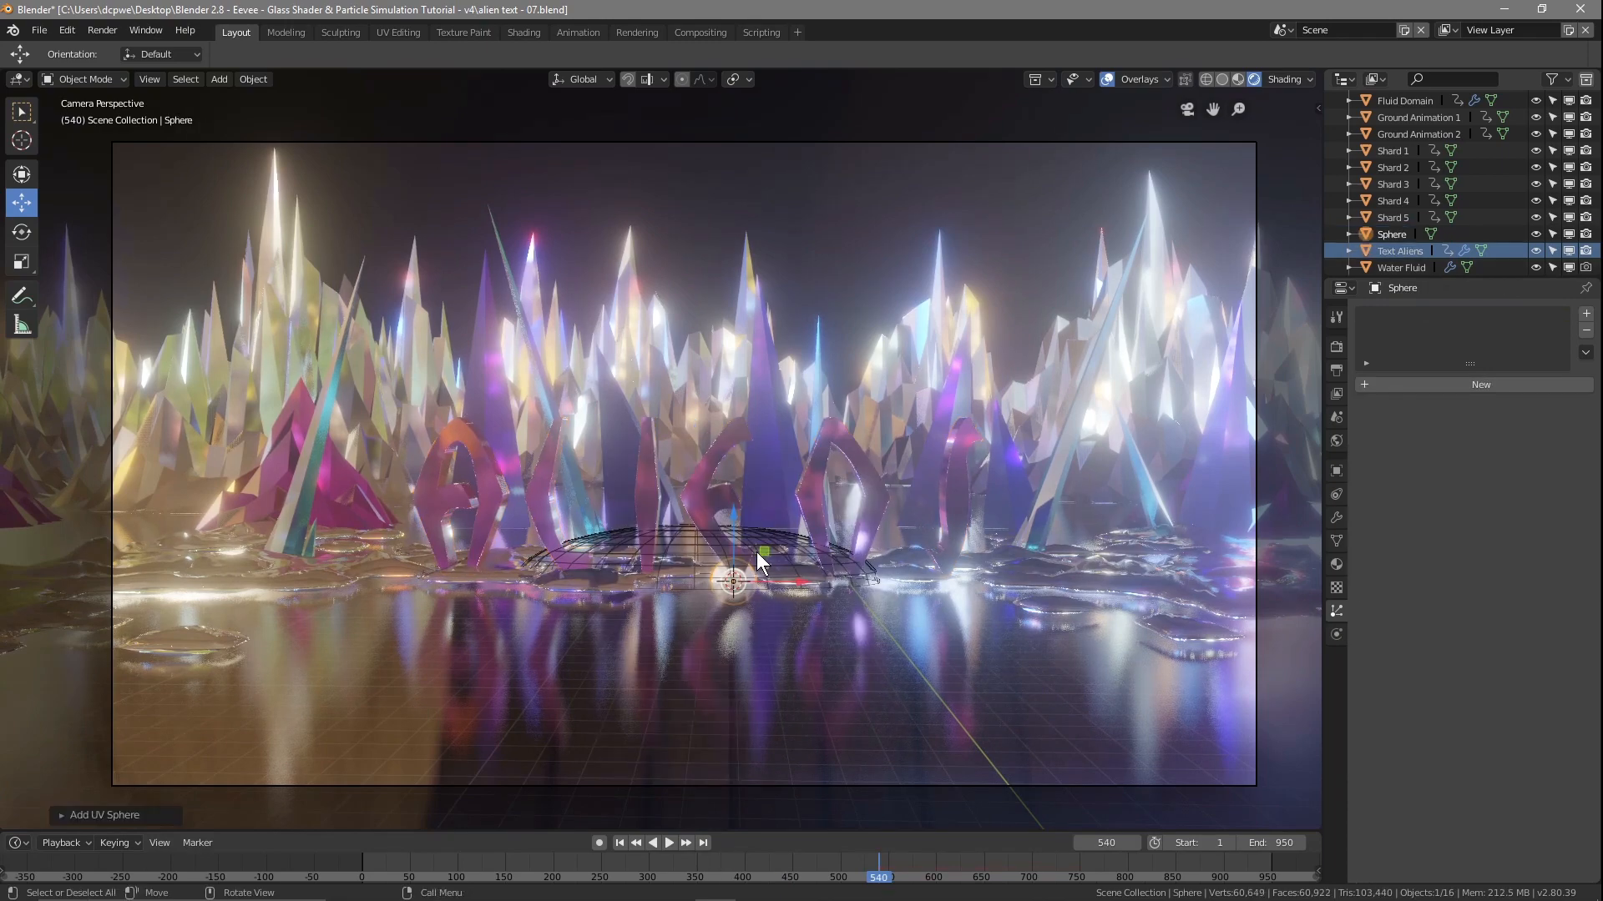
{"action": "left_click_drag", "start_coordinate": [735, 523], "coordinate": [747, 150]}
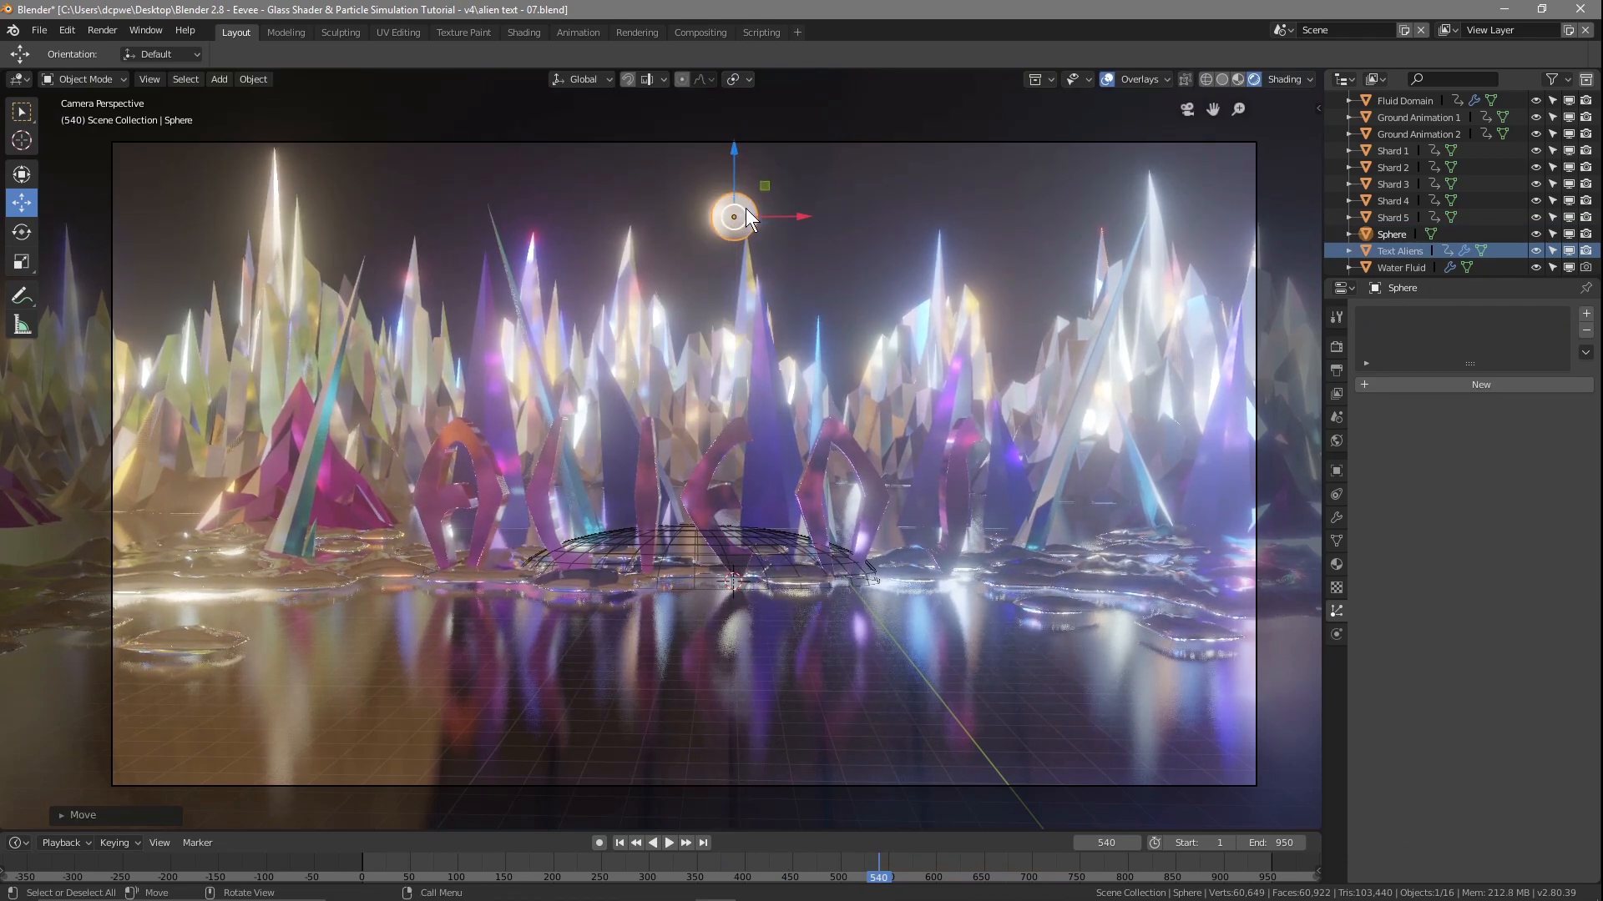
{"action": "key", "text": "s"}
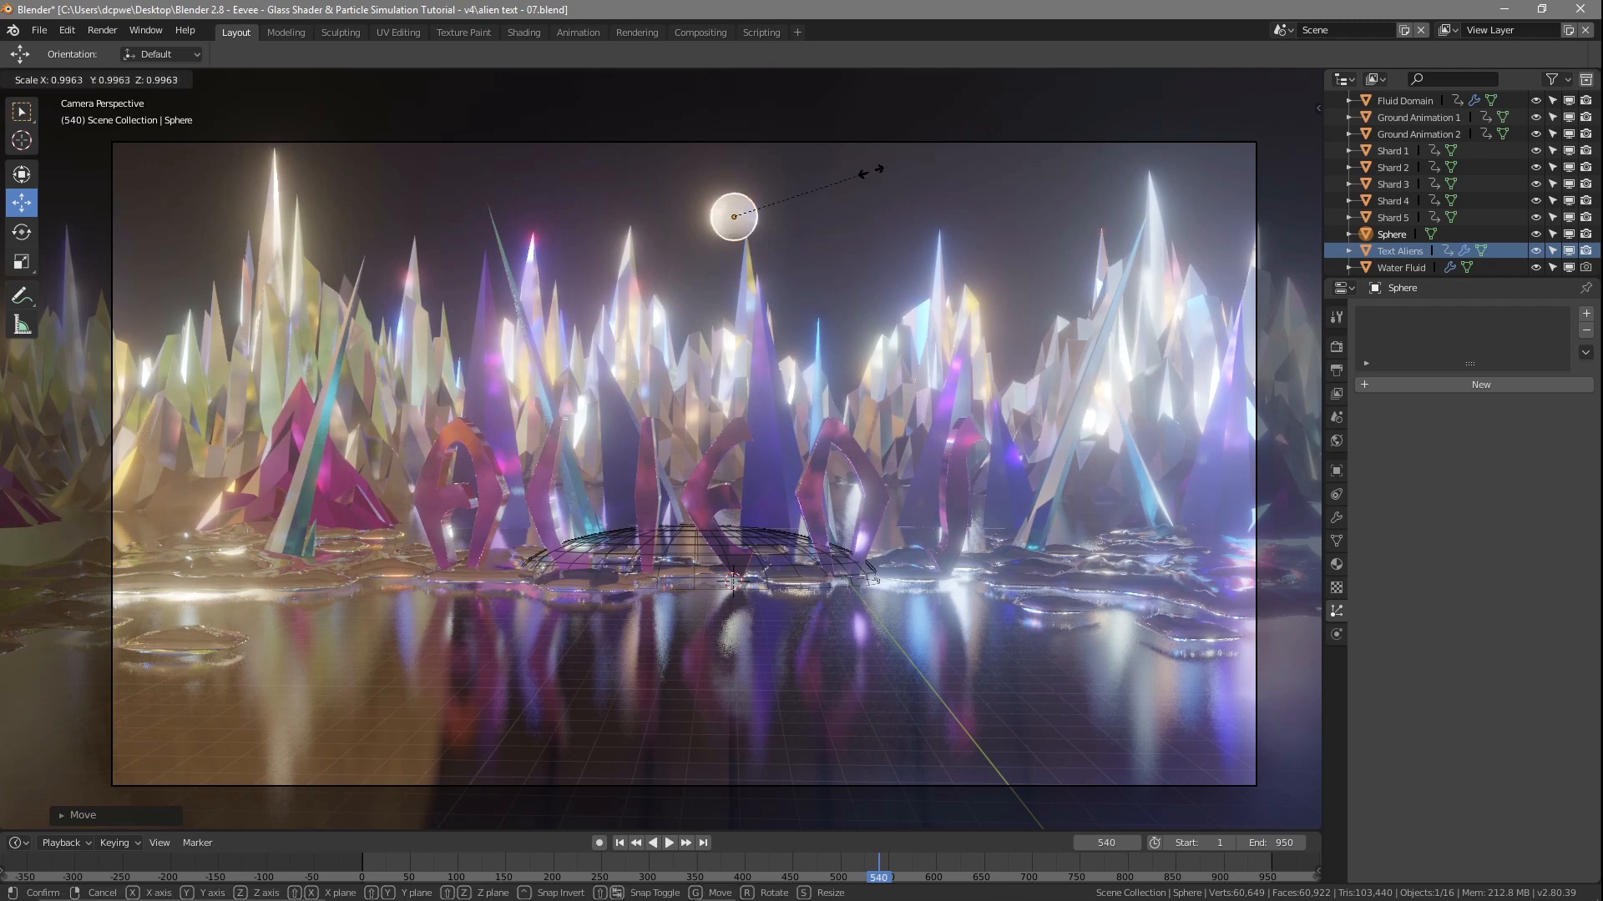
{"action": "left_click", "coordinate": [798, 187]}
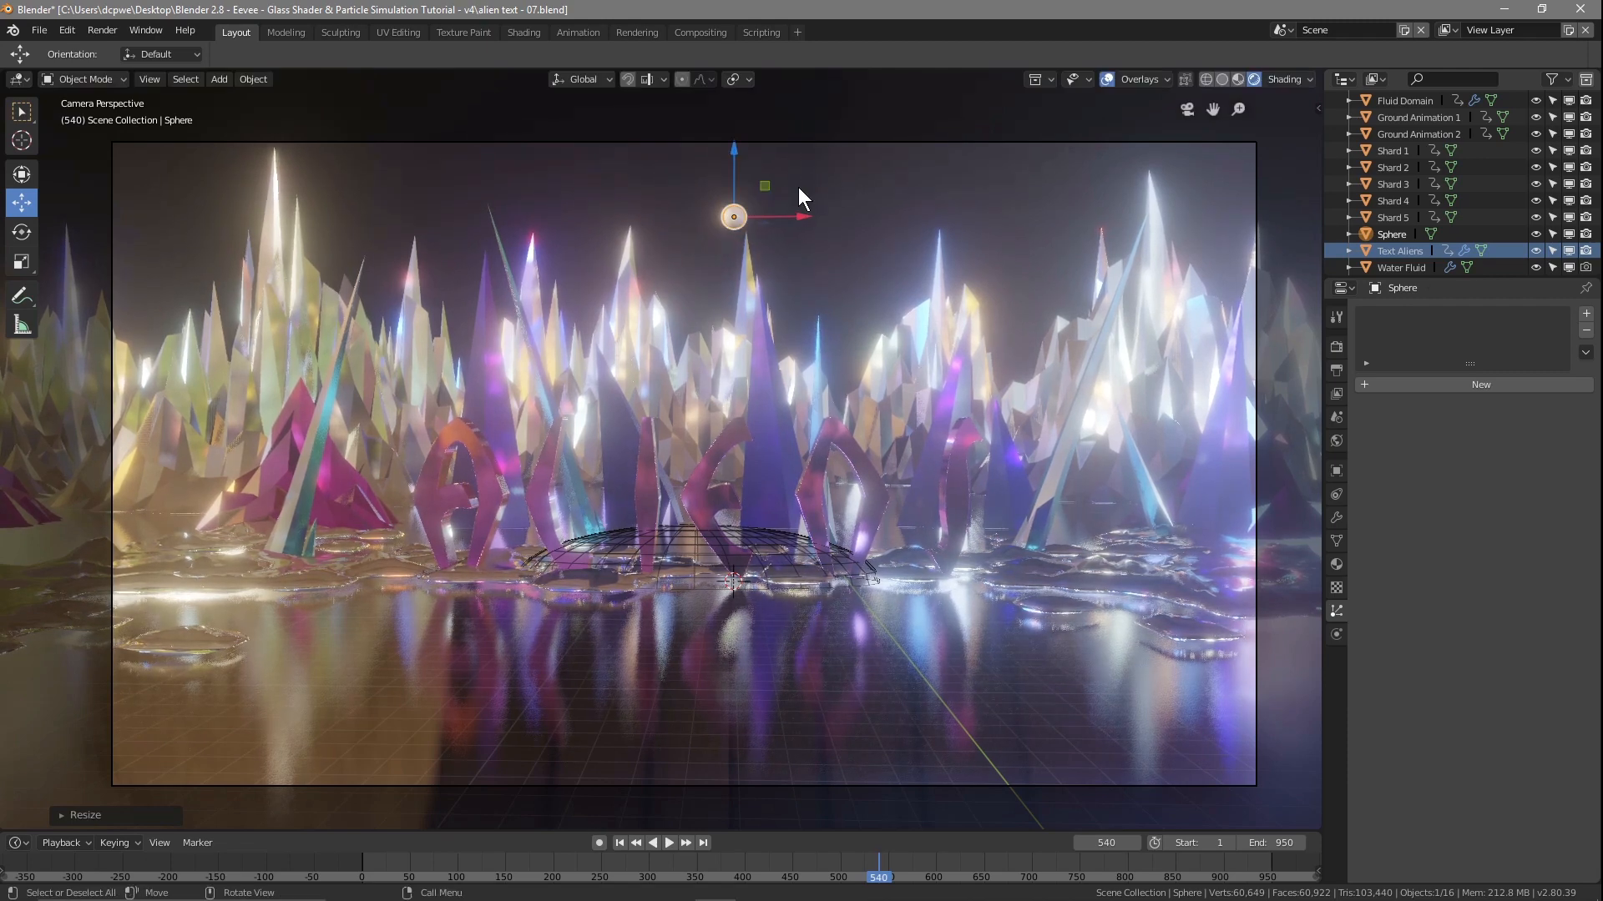
Set the sphere's X, Y and Z scale to 0.5 each
{"action": "left_click", "coordinate": [1335, 473]}
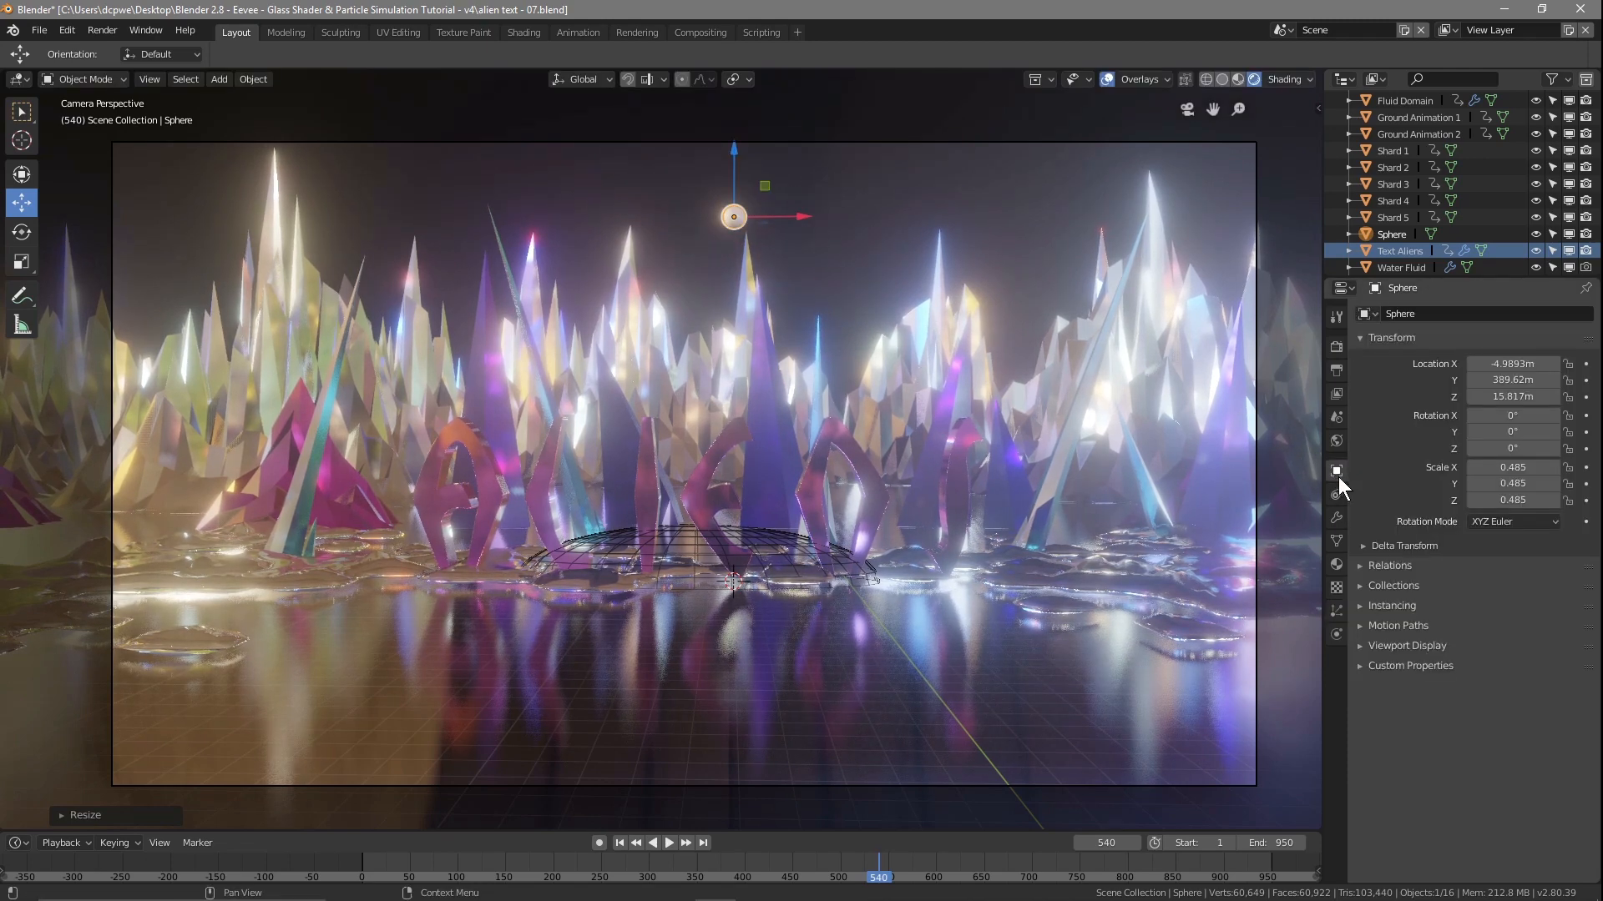
{"action": "left_click", "coordinate": [1513, 467]}
{"action": "type", "text": "0.5"}
{"action": "key", "text": "Return"}
{"action": "left_click", "coordinate": [1513, 484]}
{"action": "key", "text": "BackSpace"}
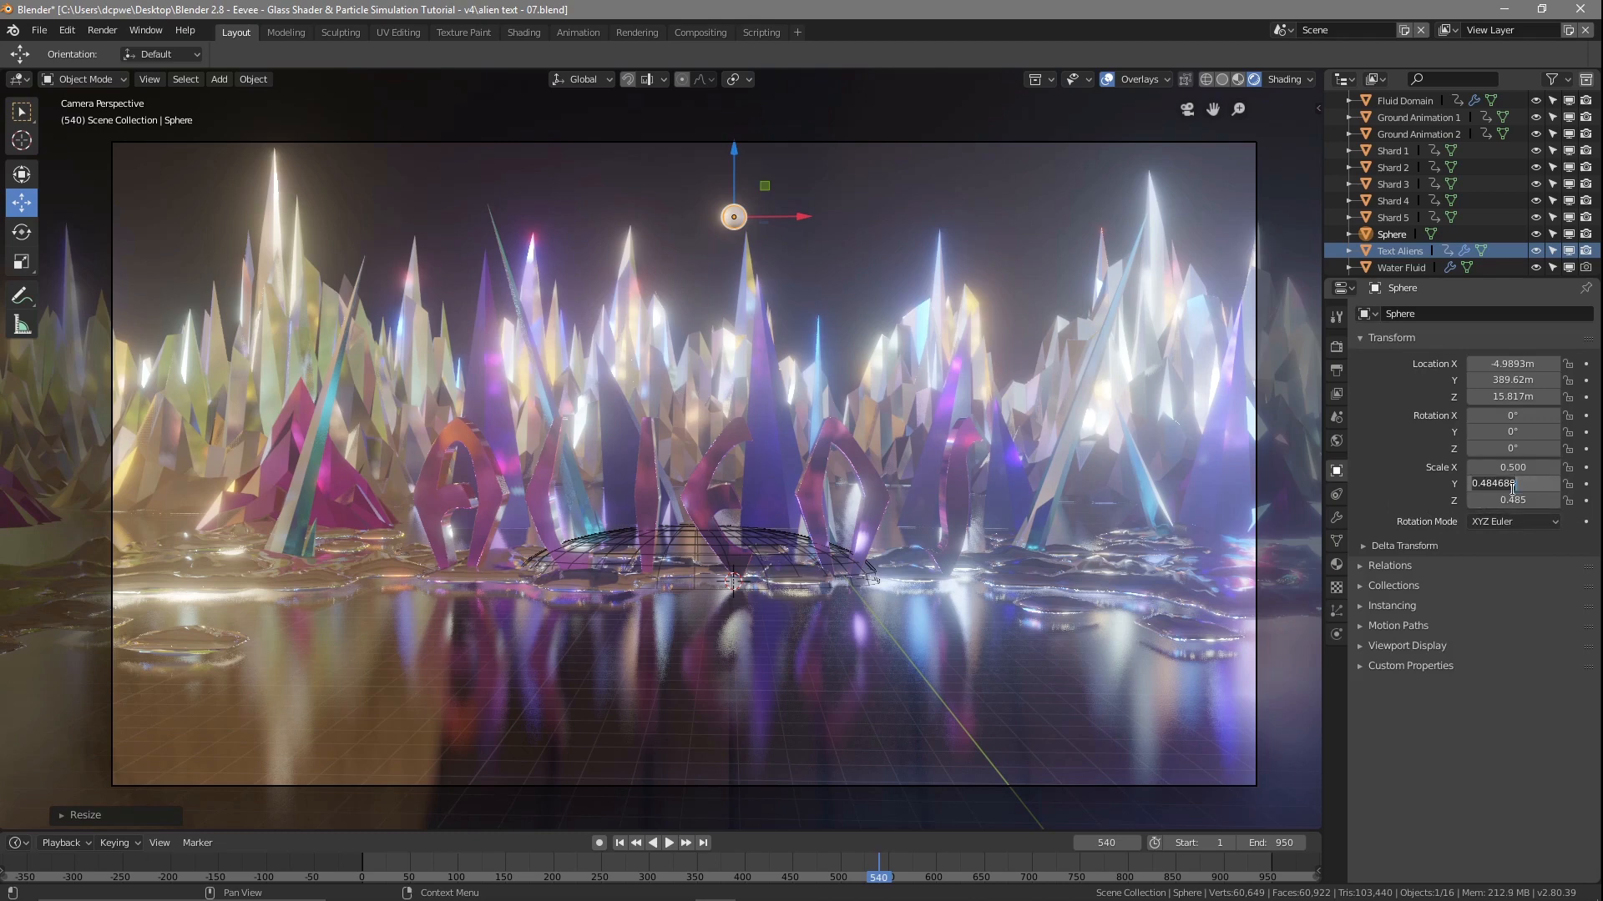
{"action": "type", "text": "0.5"}
{"action": "key", "text": "Return"}
{"action": "left_click", "coordinate": [1517, 499]}
{"action": "type", "text": "0.5"}
{"action": "key", "text": "Return"}
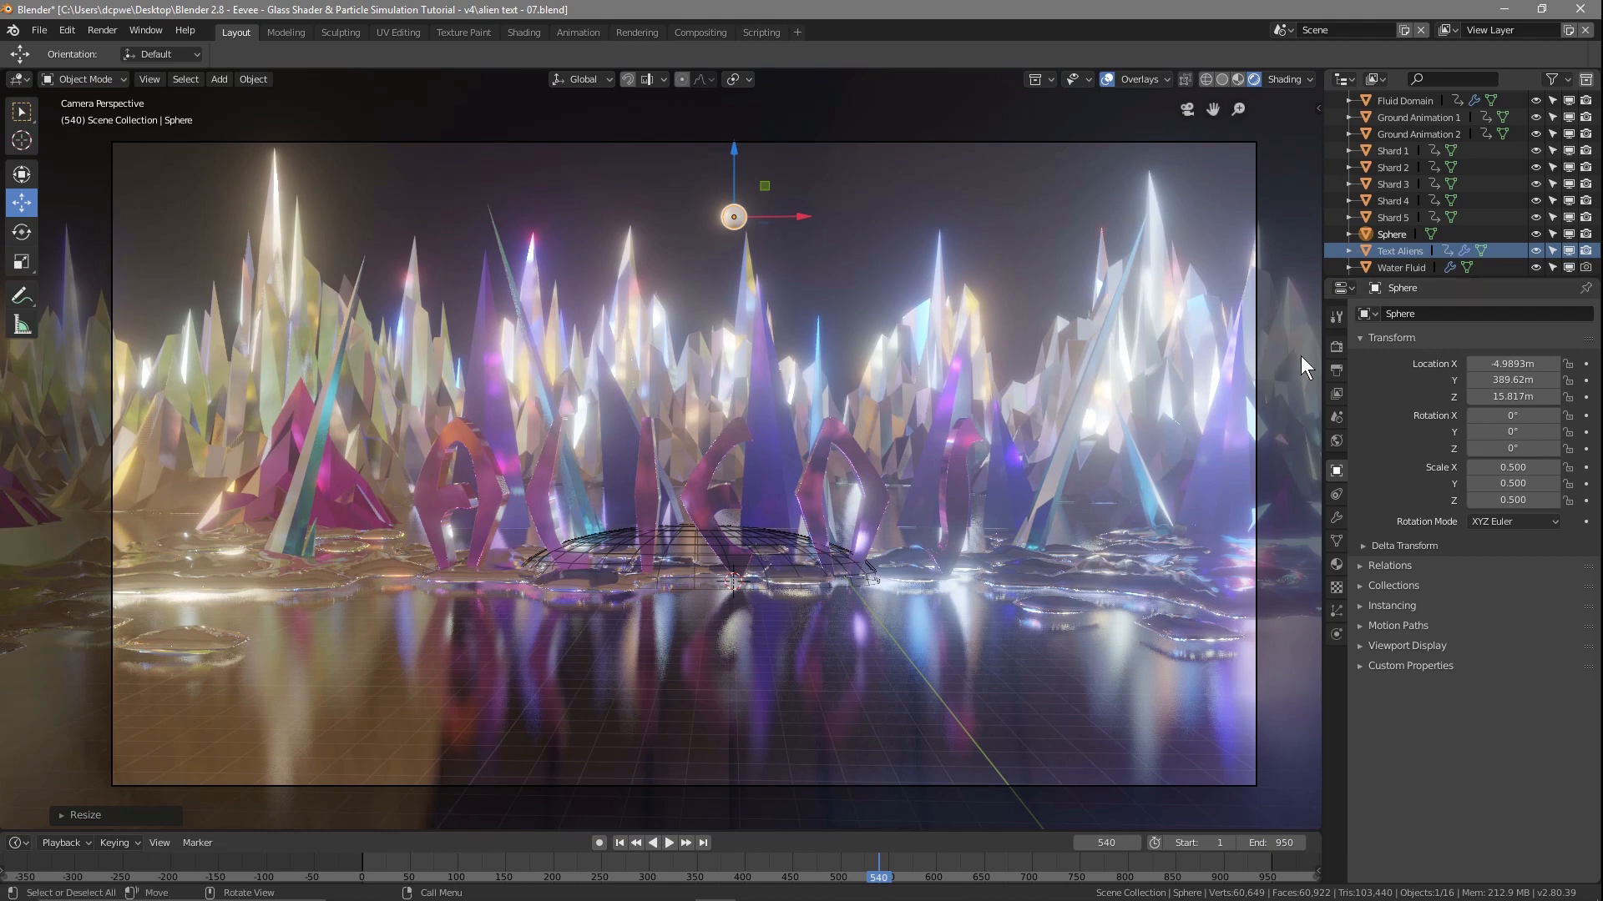
Assign the existing Material.001 to the sphere
{"action": "left_click", "coordinate": [1333, 564]}
{"action": "left_click", "coordinate": [1334, 588]}
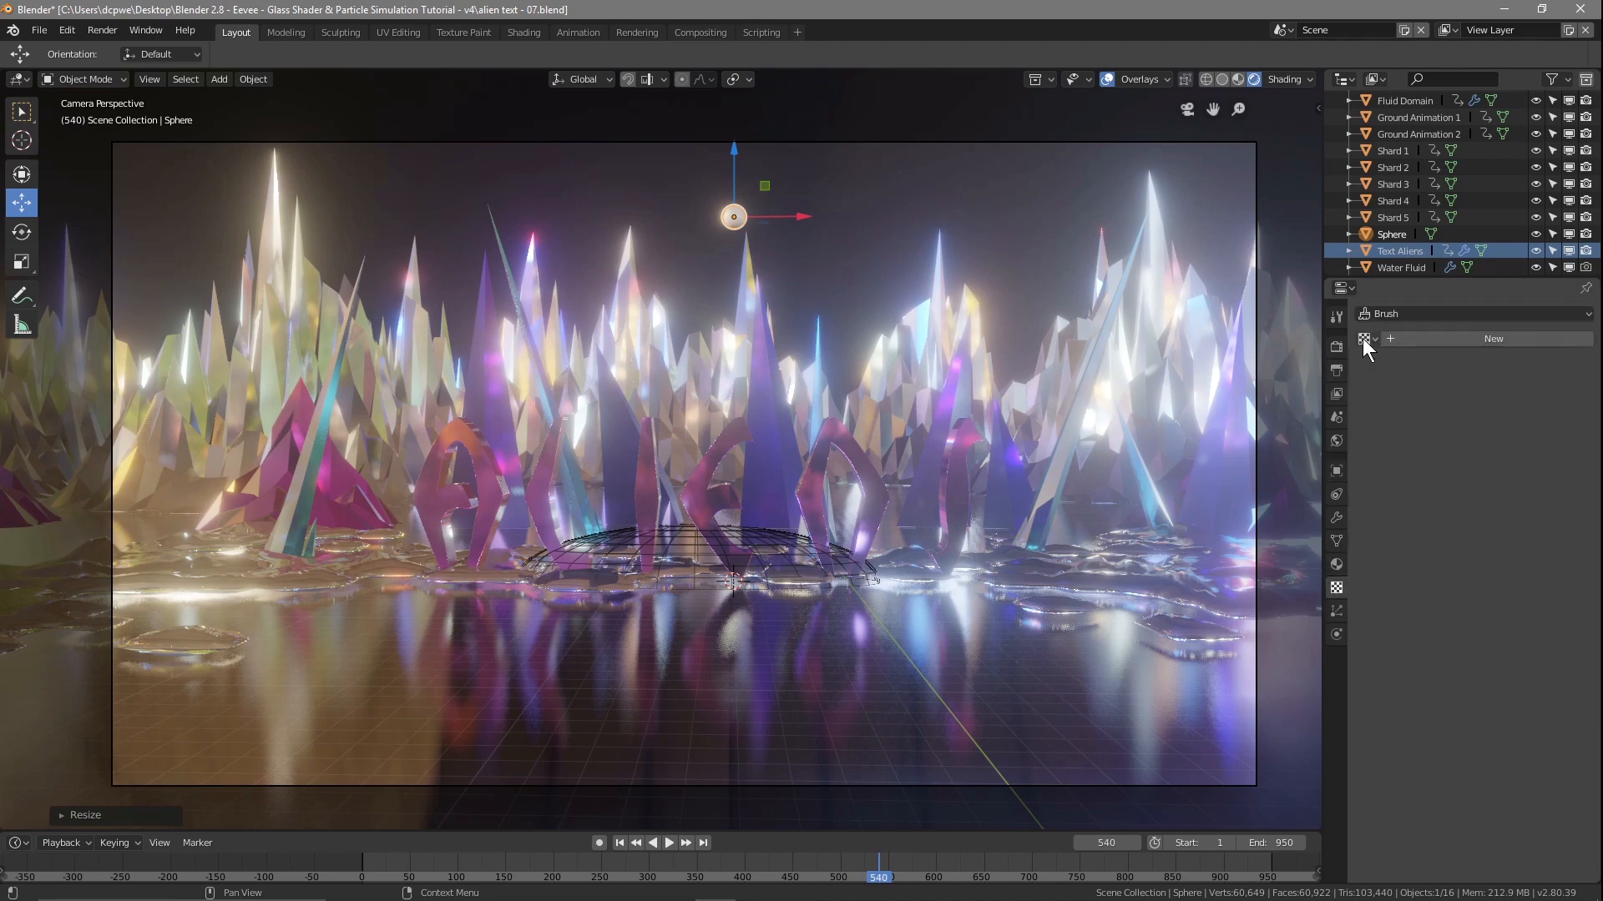
{"action": "left_click", "coordinate": [1334, 563]}
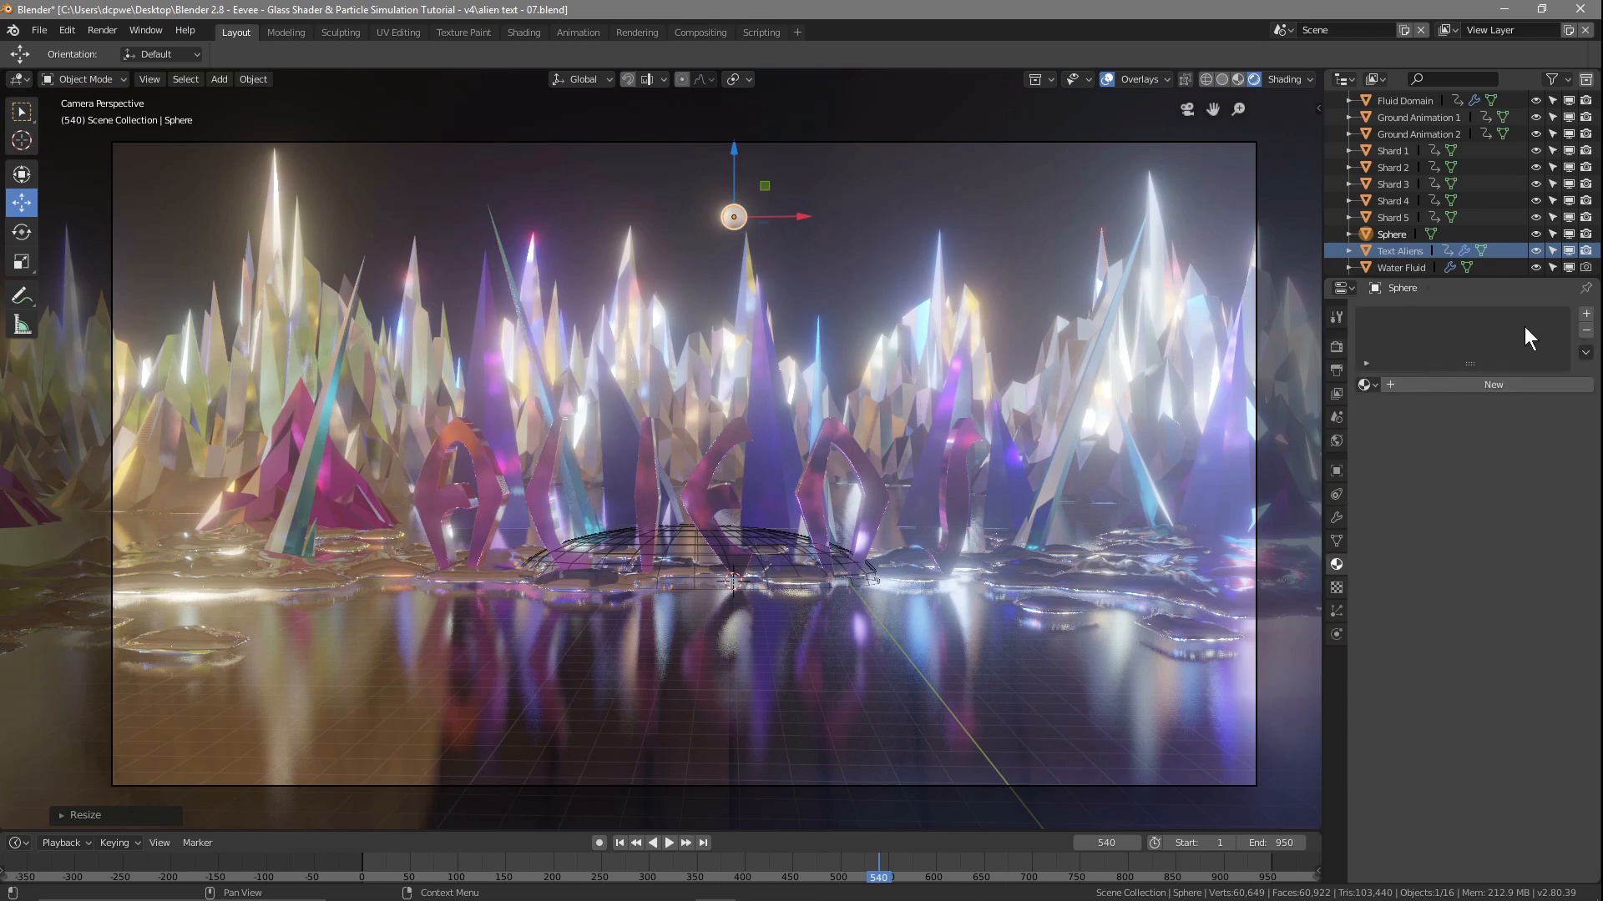
{"action": "left_click", "coordinate": [1362, 384]}
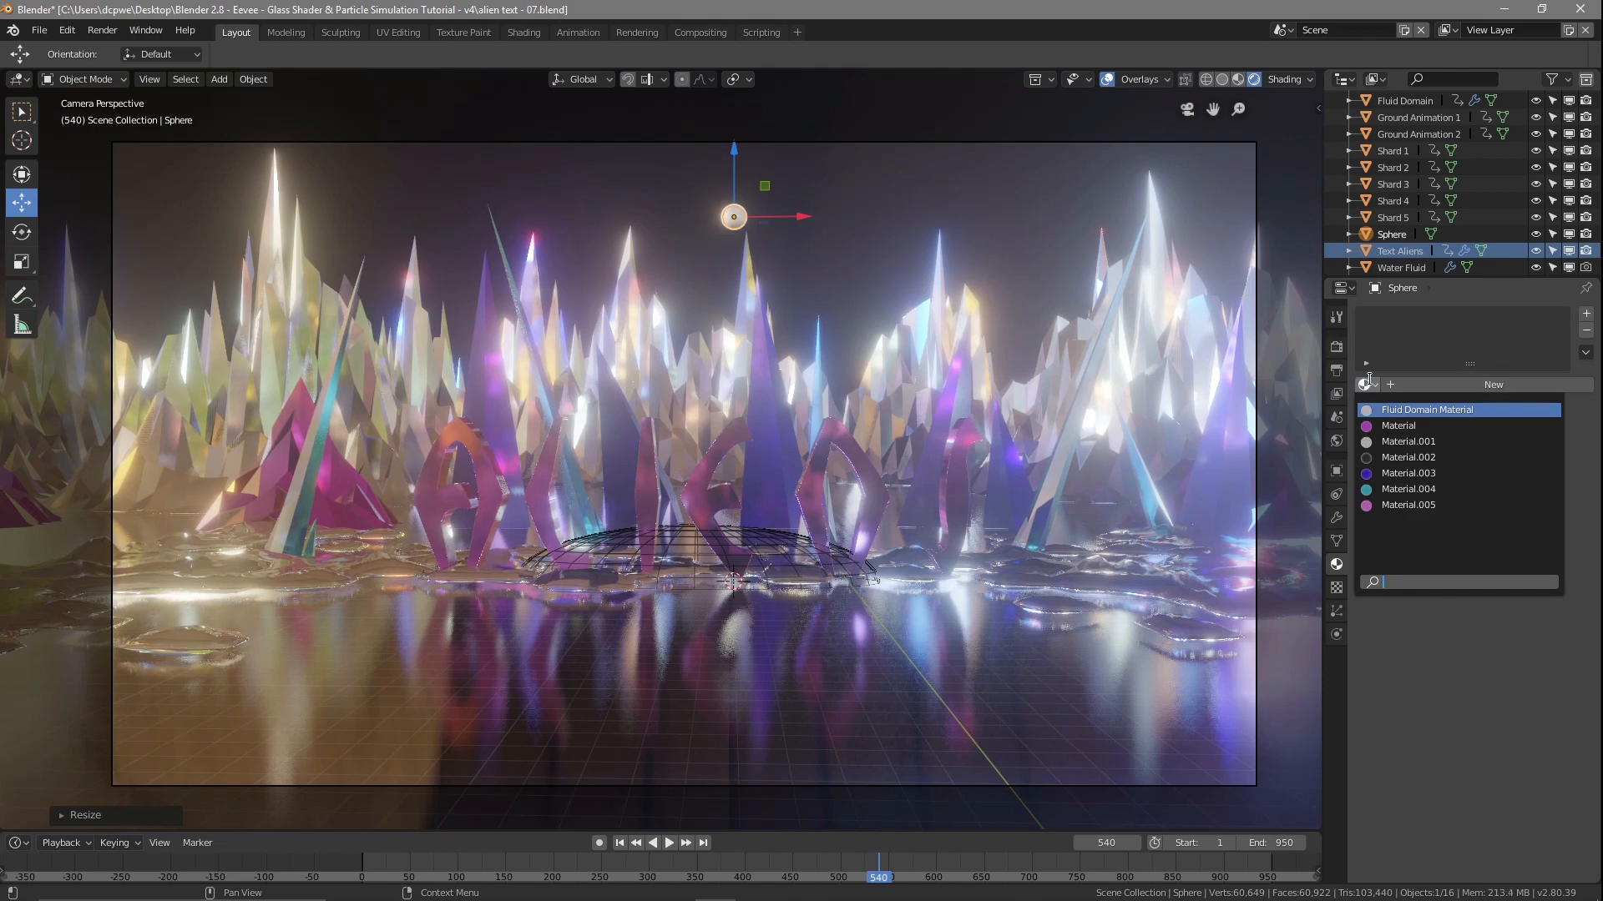
{"action": "left_click", "coordinate": [1400, 443]}
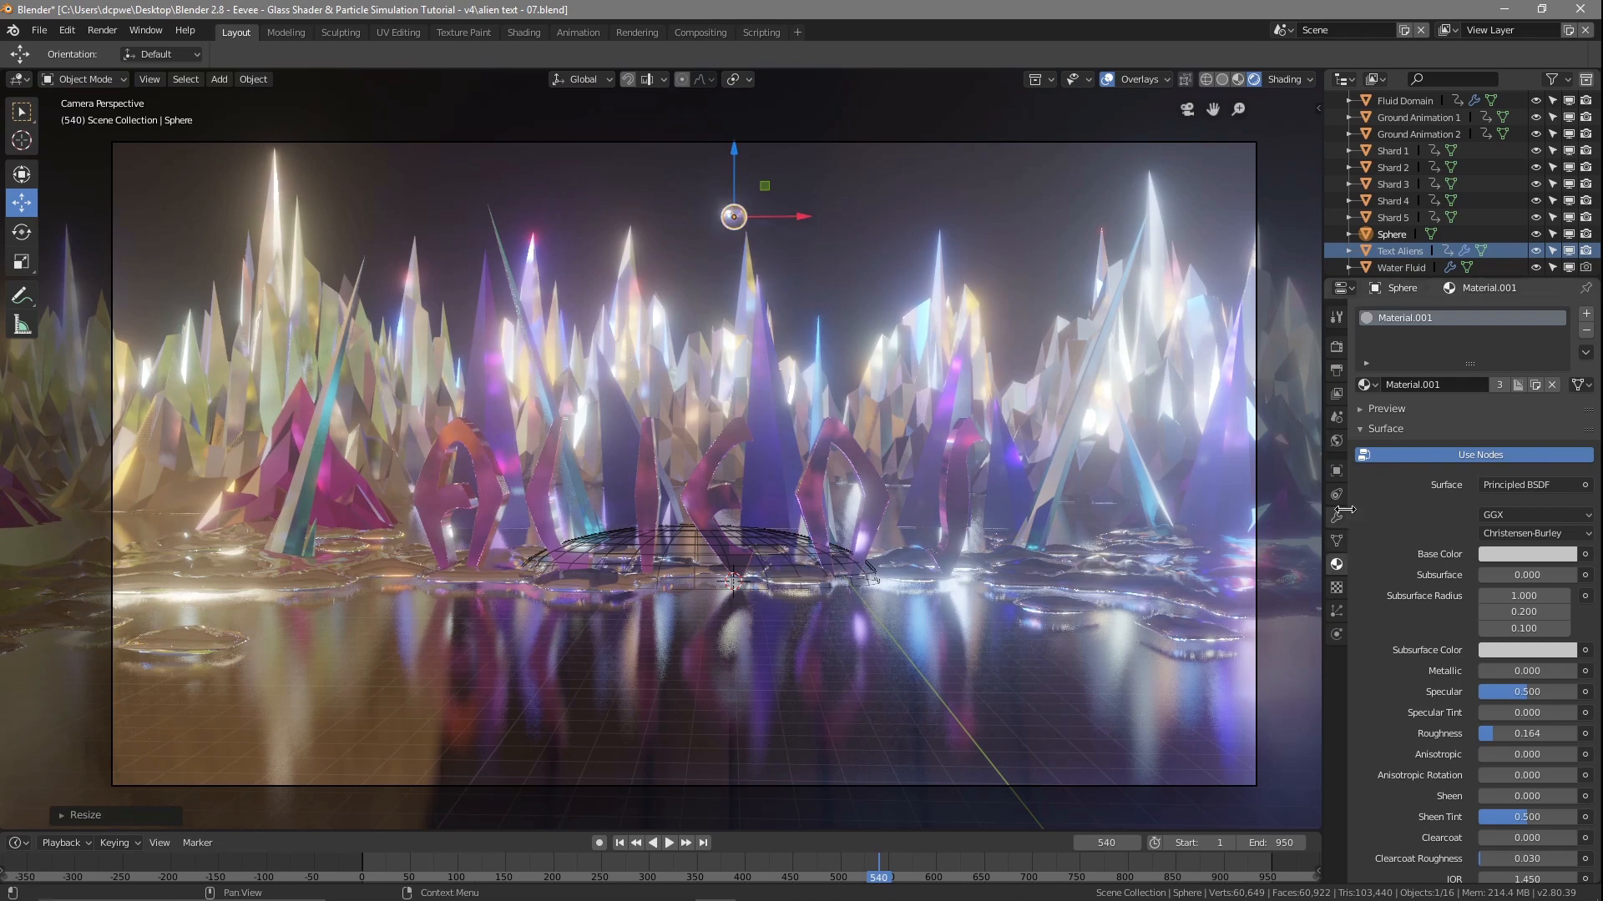
Set the Text Aliens particle system to render as Object and open its instance object choices
{"action": "left_click", "coordinate": [842, 450]}
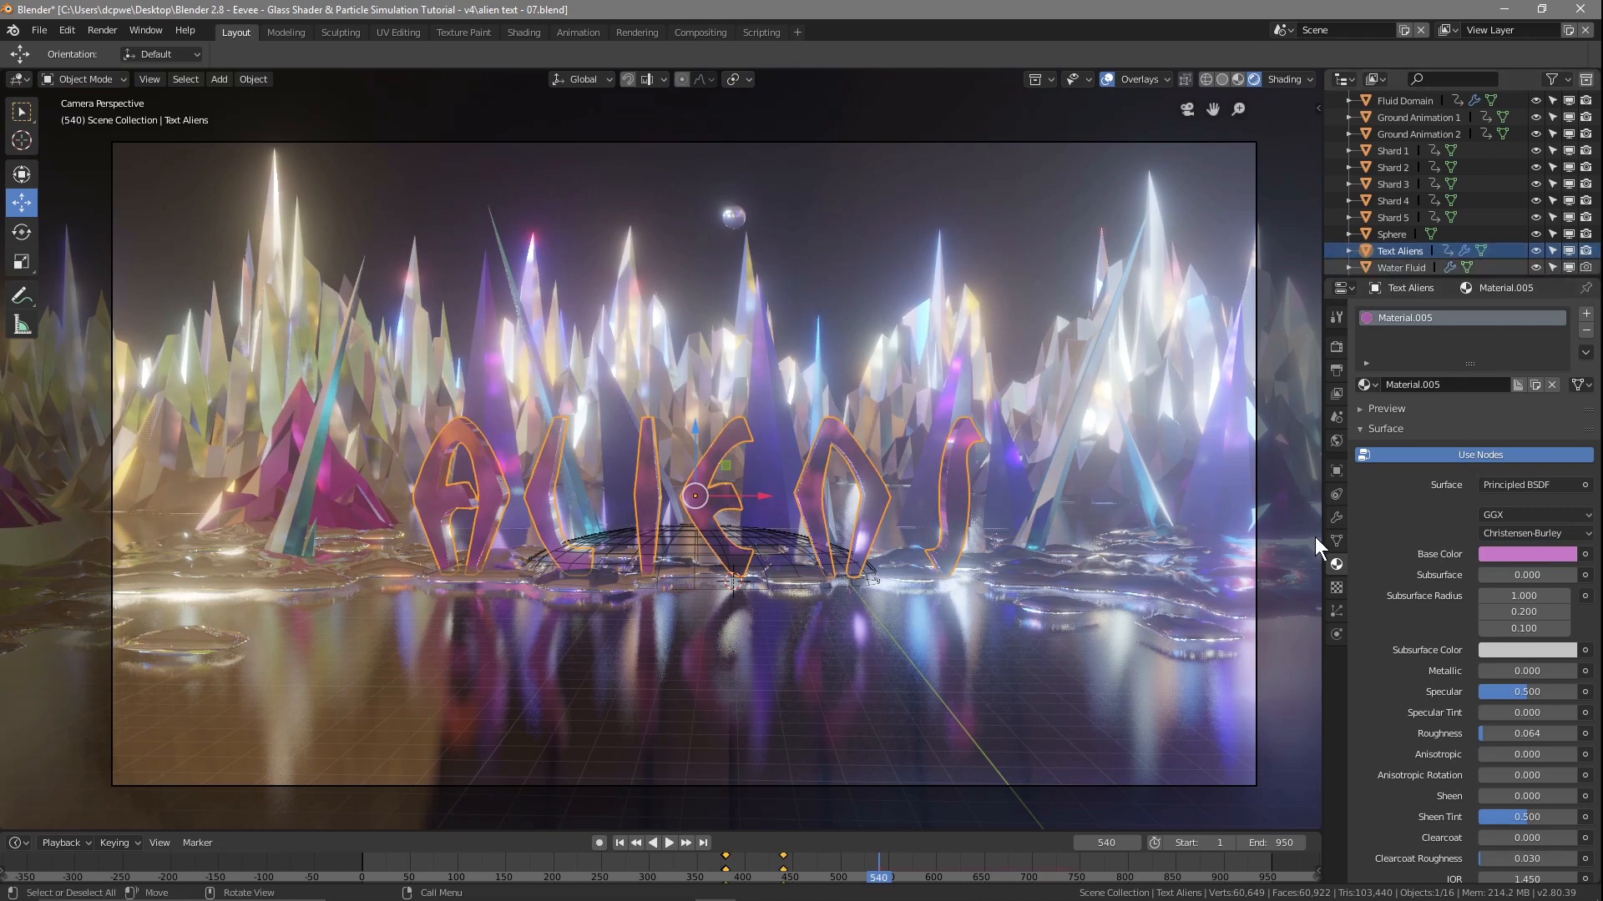
{"action": "left_click", "coordinate": [1334, 611]}
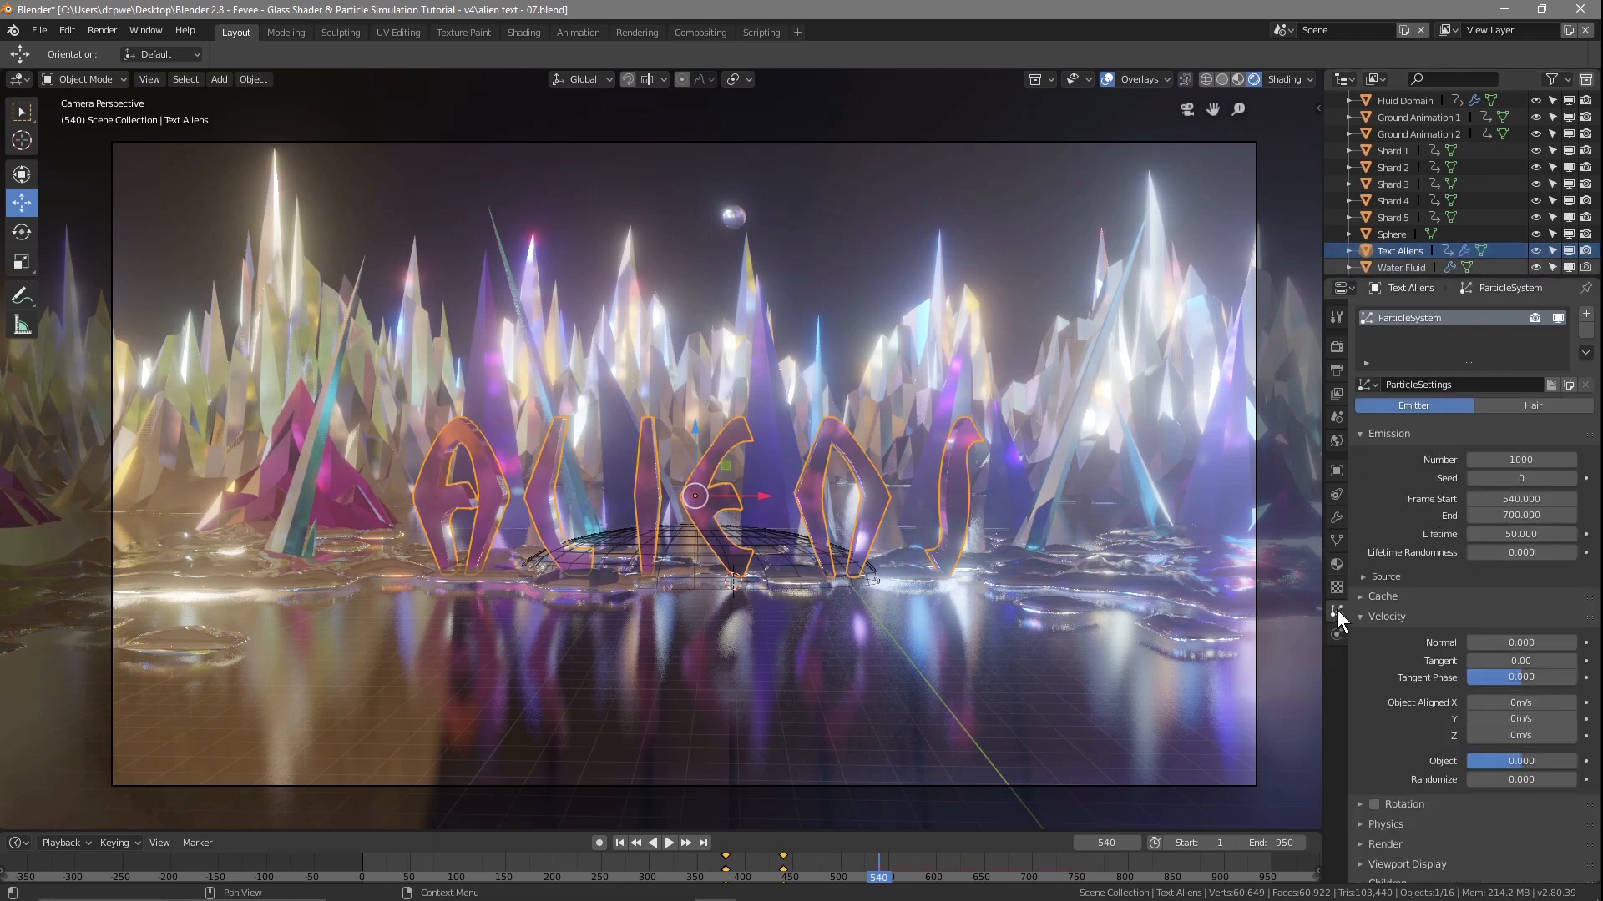
{"action": "scroll", "coordinate": [1419, 655], "scroll_direction": "down", "scroll_amount": 3}
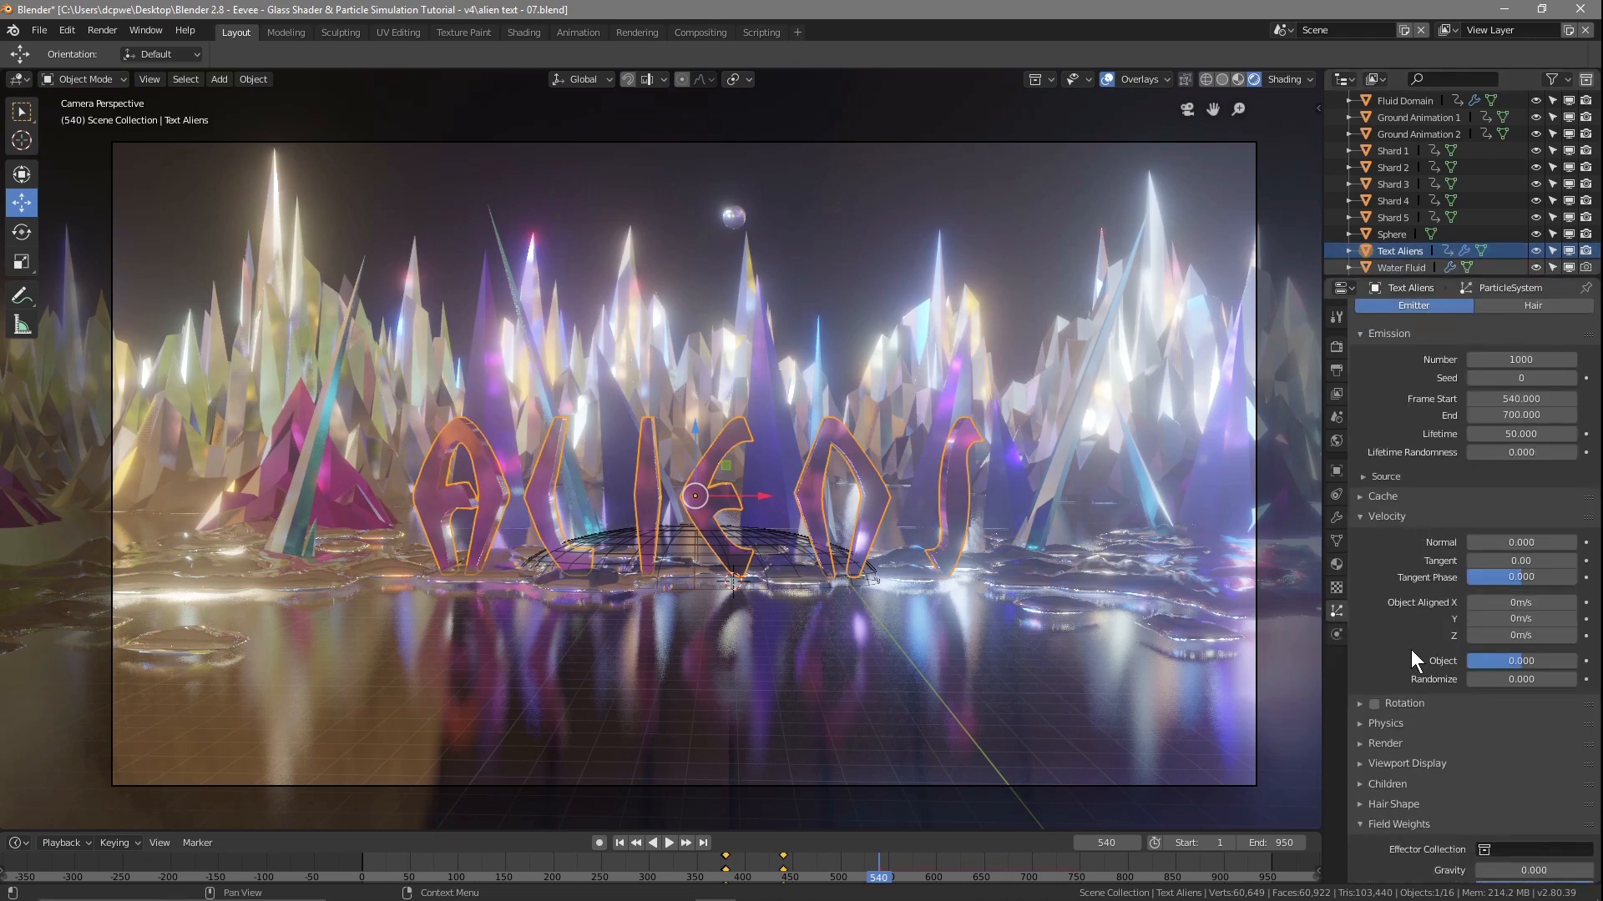
{"action": "left_click", "coordinate": [1375, 740]}
{"action": "scroll", "coordinate": [1550, 704], "scroll_direction": "down", "scroll_amount": 6}
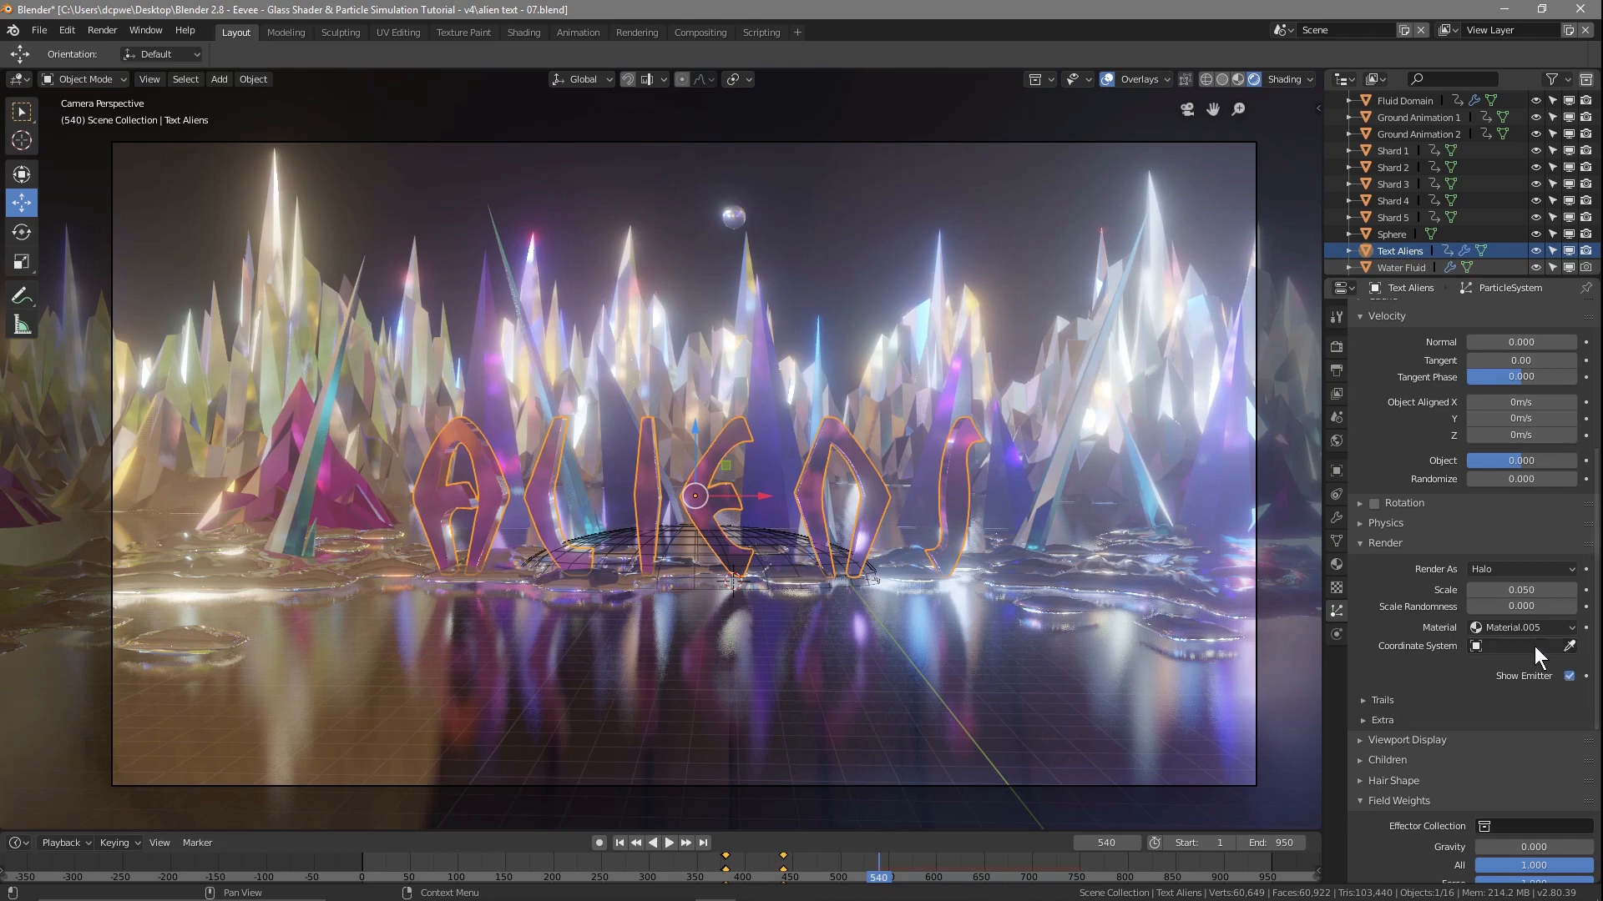
{"action": "left_click", "coordinate": [1494, 568]}
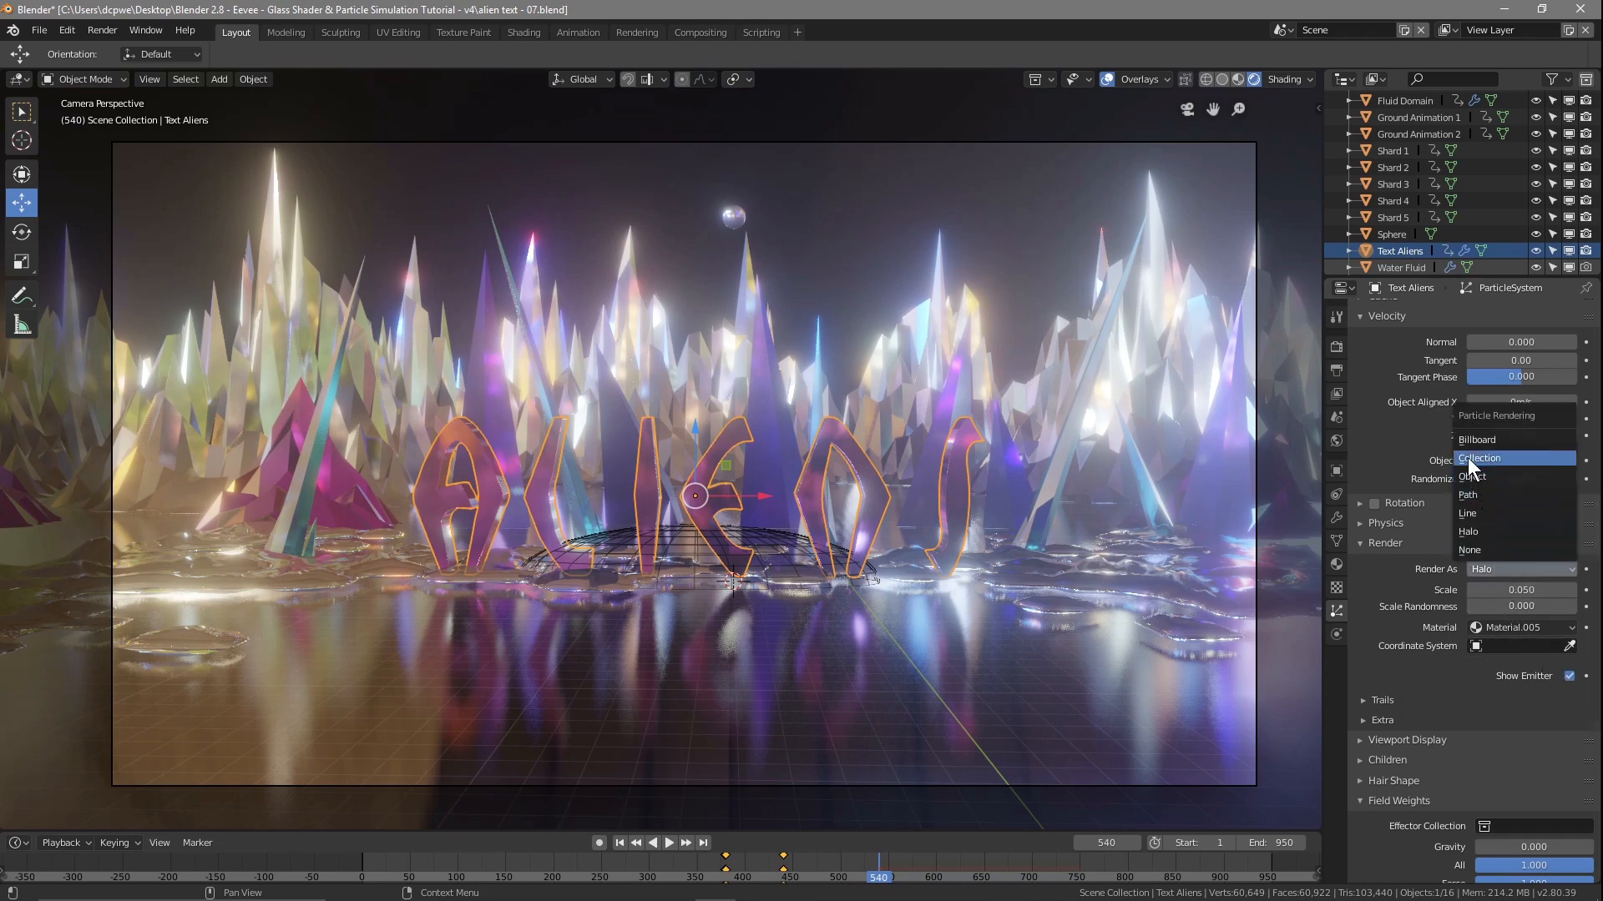
{"action": "left_click", "coordinate": [1475, 479]}
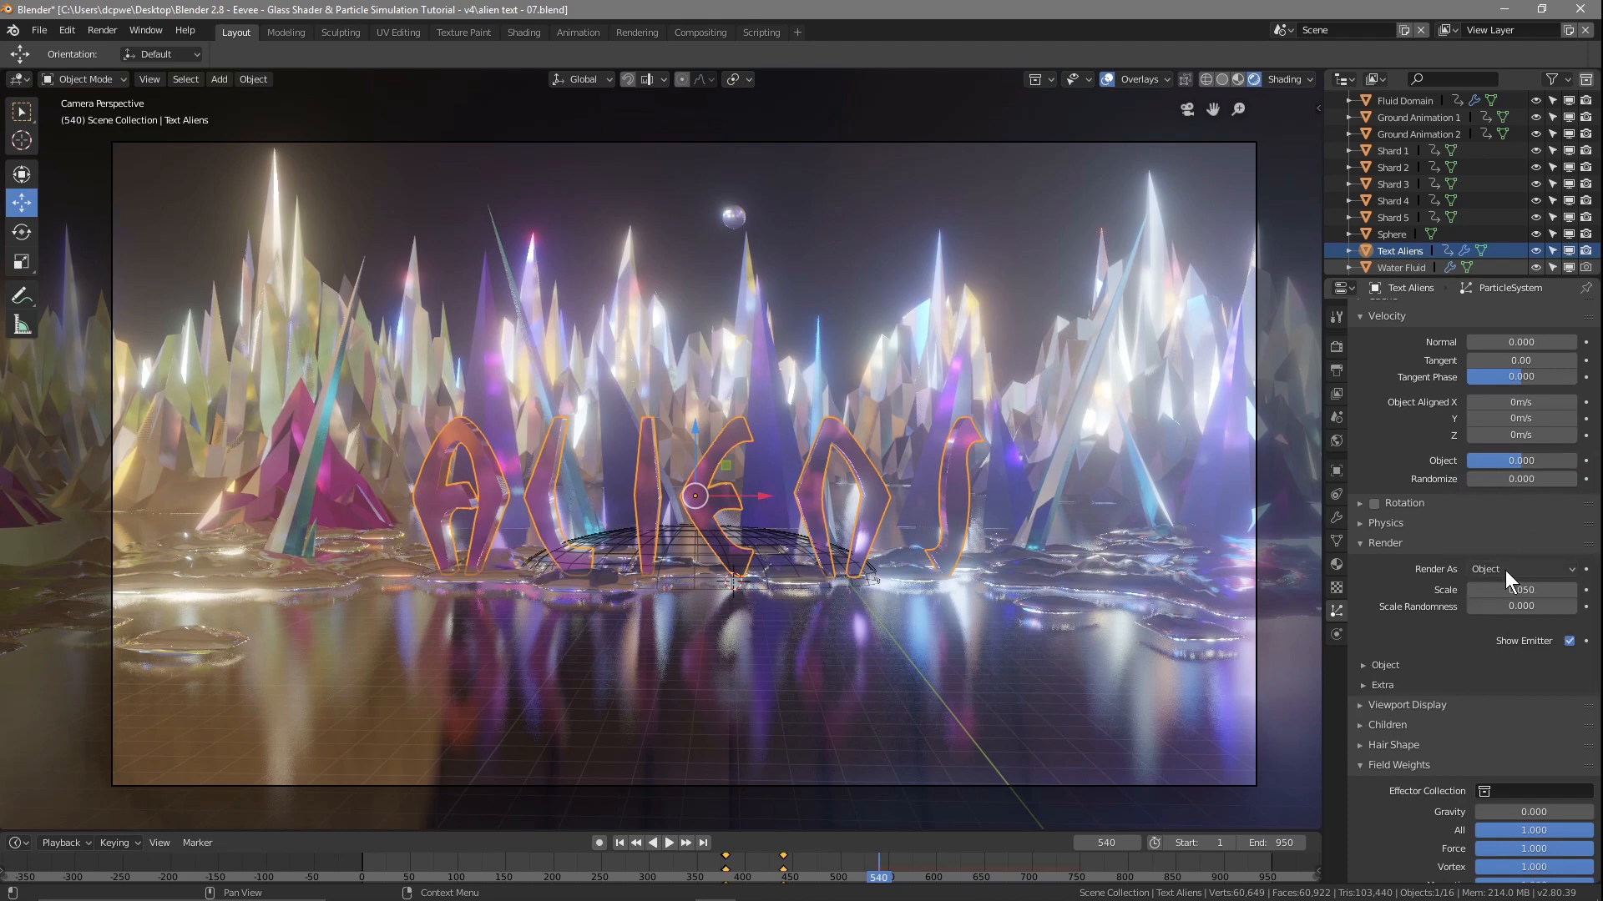
{"action": "left_click", "coordinate": [1387, 665]}
{"action": "left_click", "coordinate": [1493, 689]}
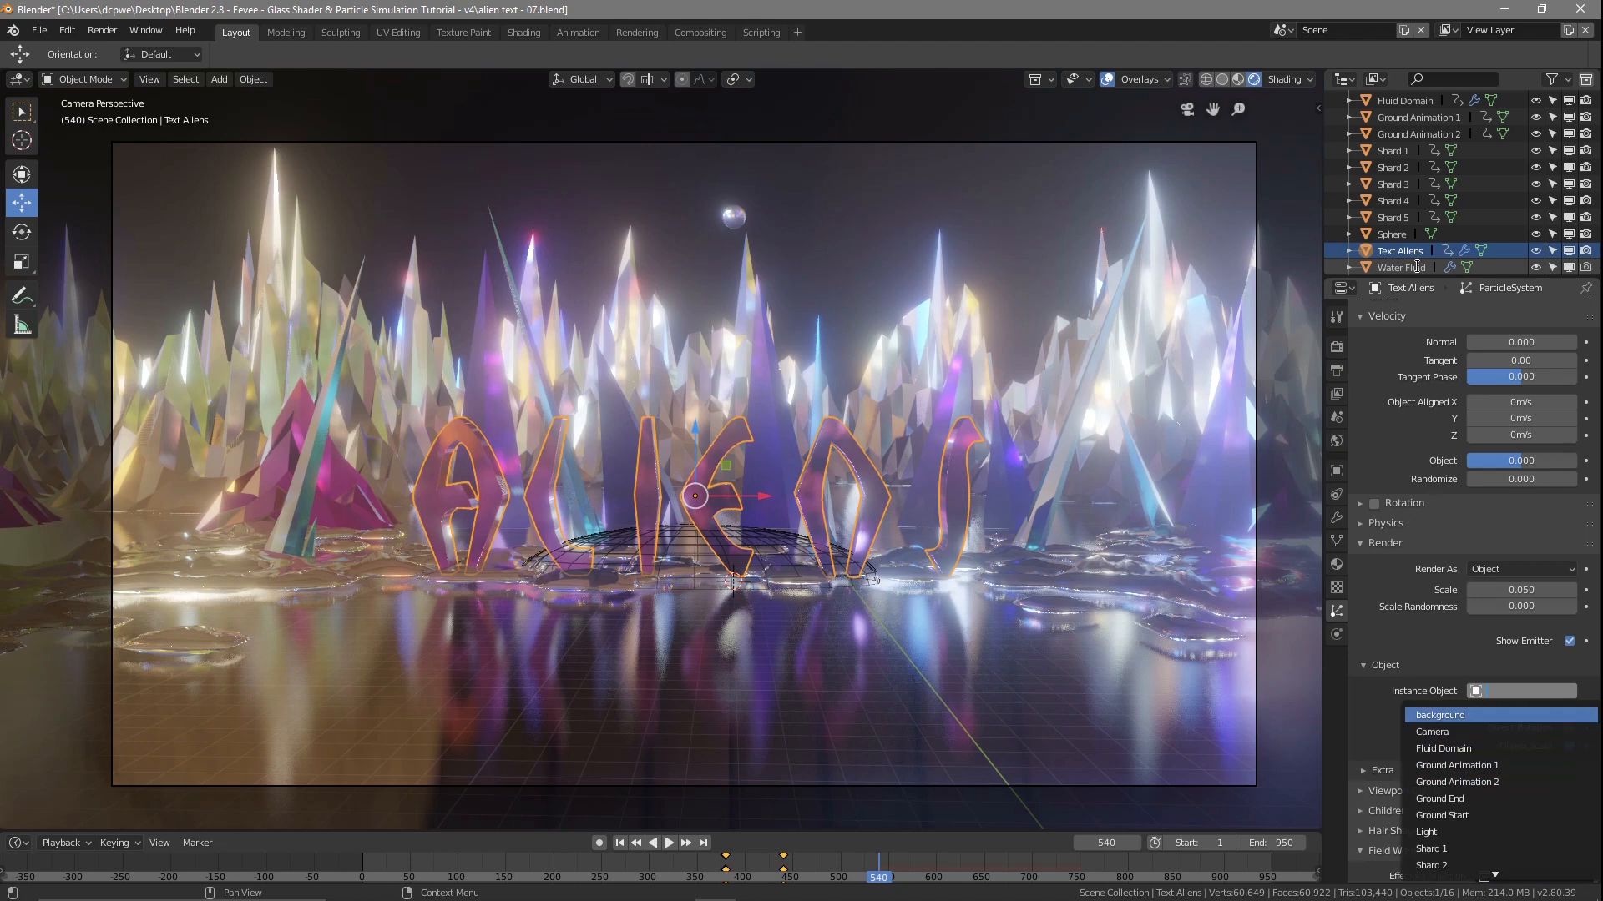
Rename the sphere object as Particle
{"action": "left_click", "coordinate": [1391, 234]}
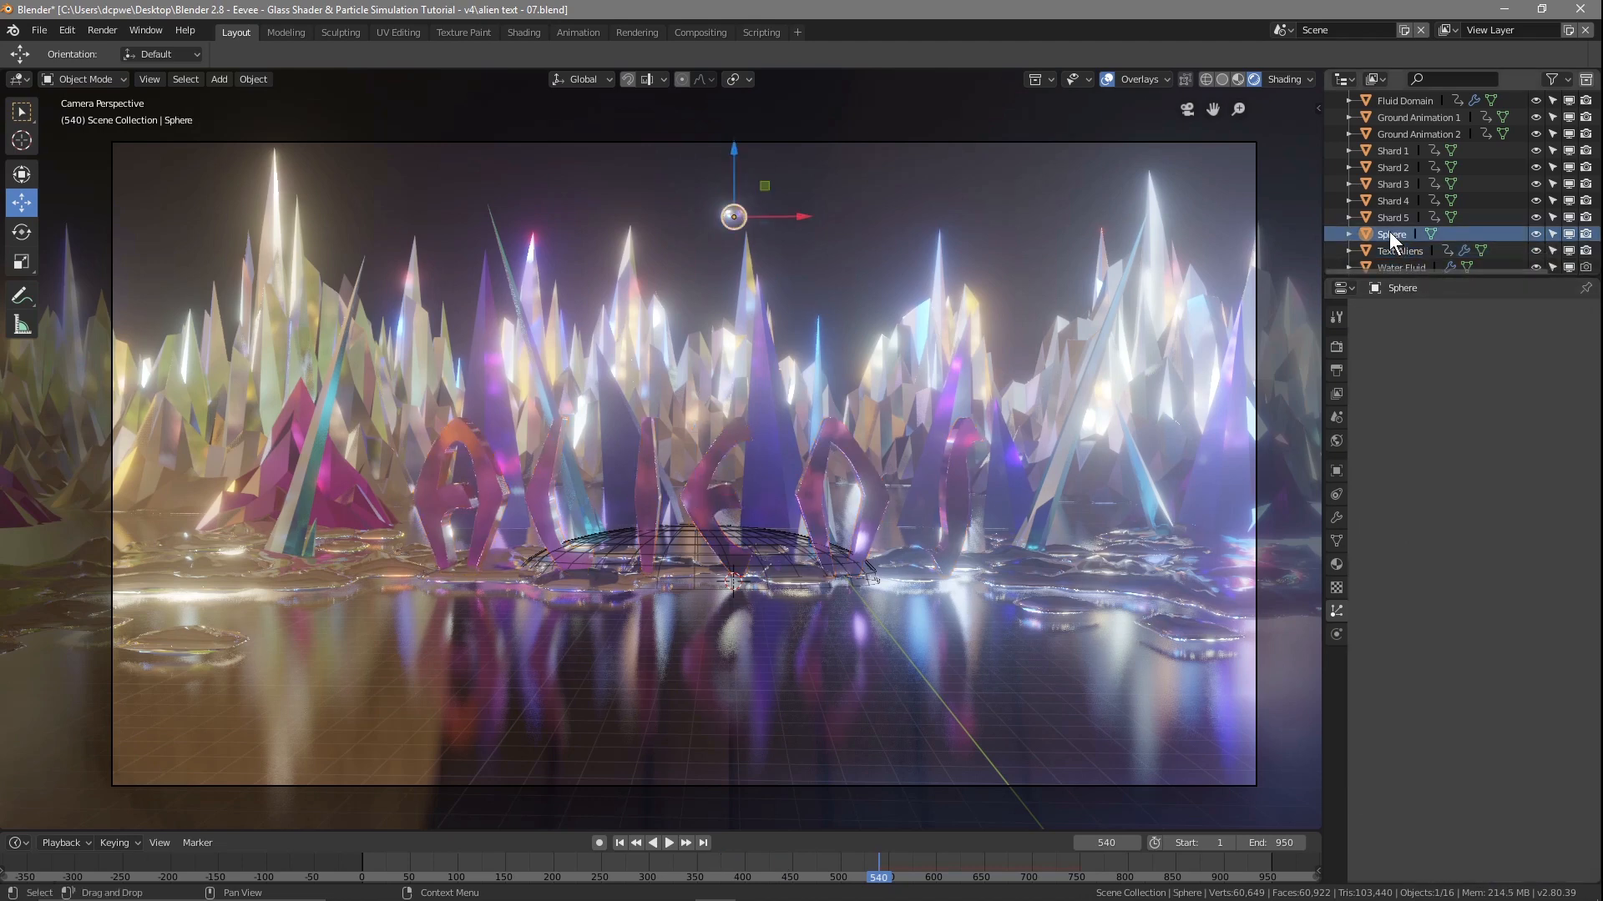
{"action": "double_click", "coordinate": [1389, 233]}
{"action": "type", "text": "p"}
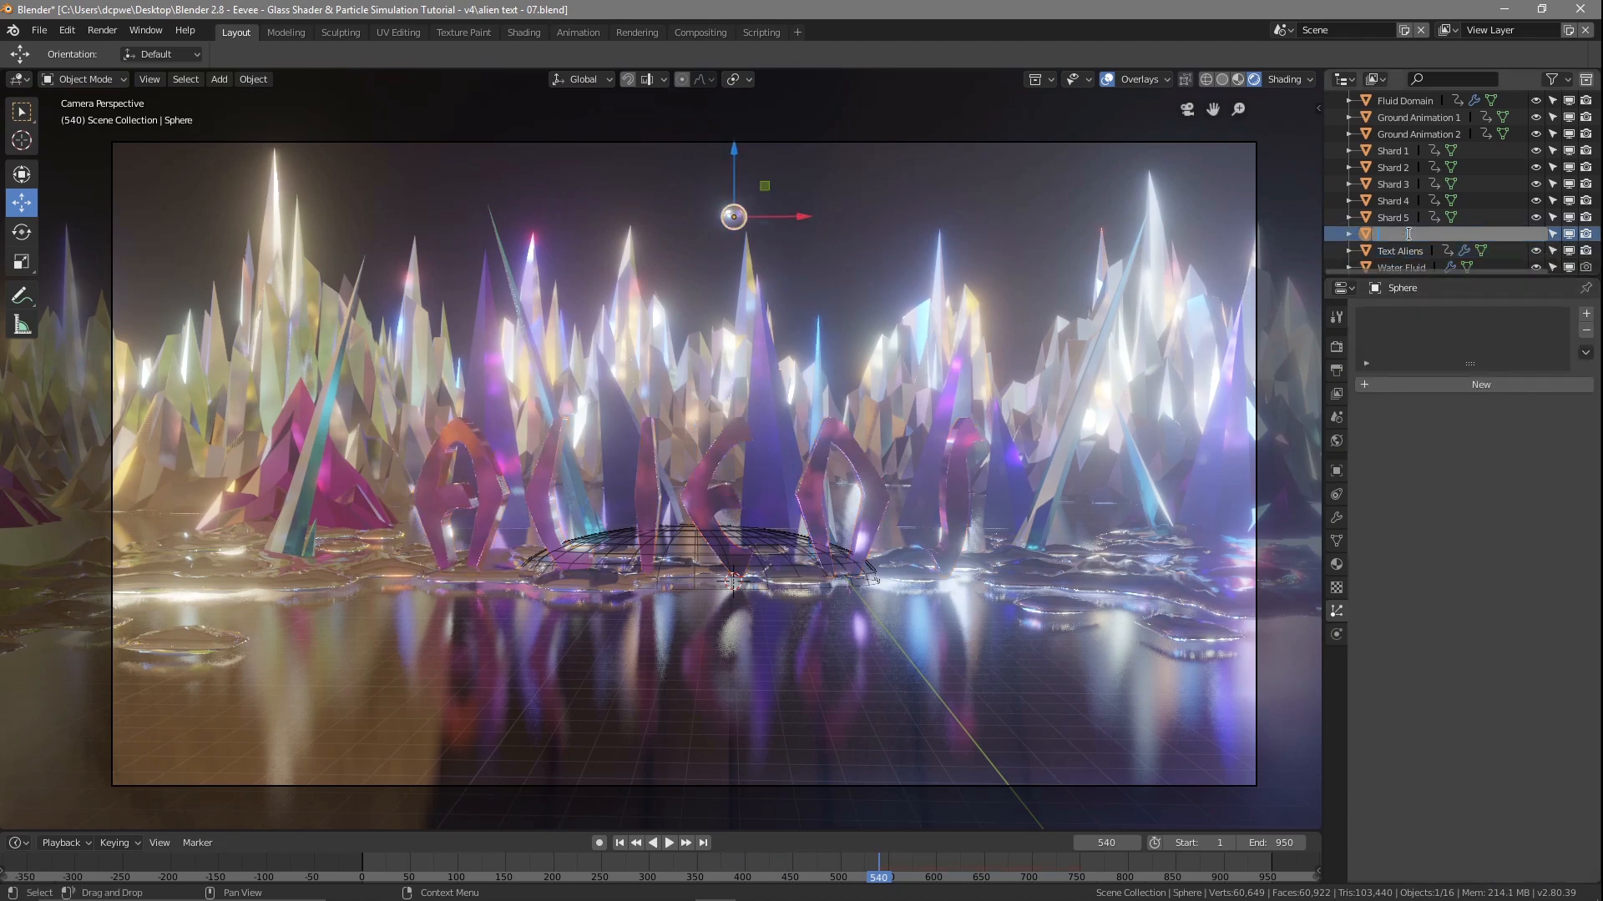
{"action": "type", "text": "article"}
{"action": "key", "text": "Return"}
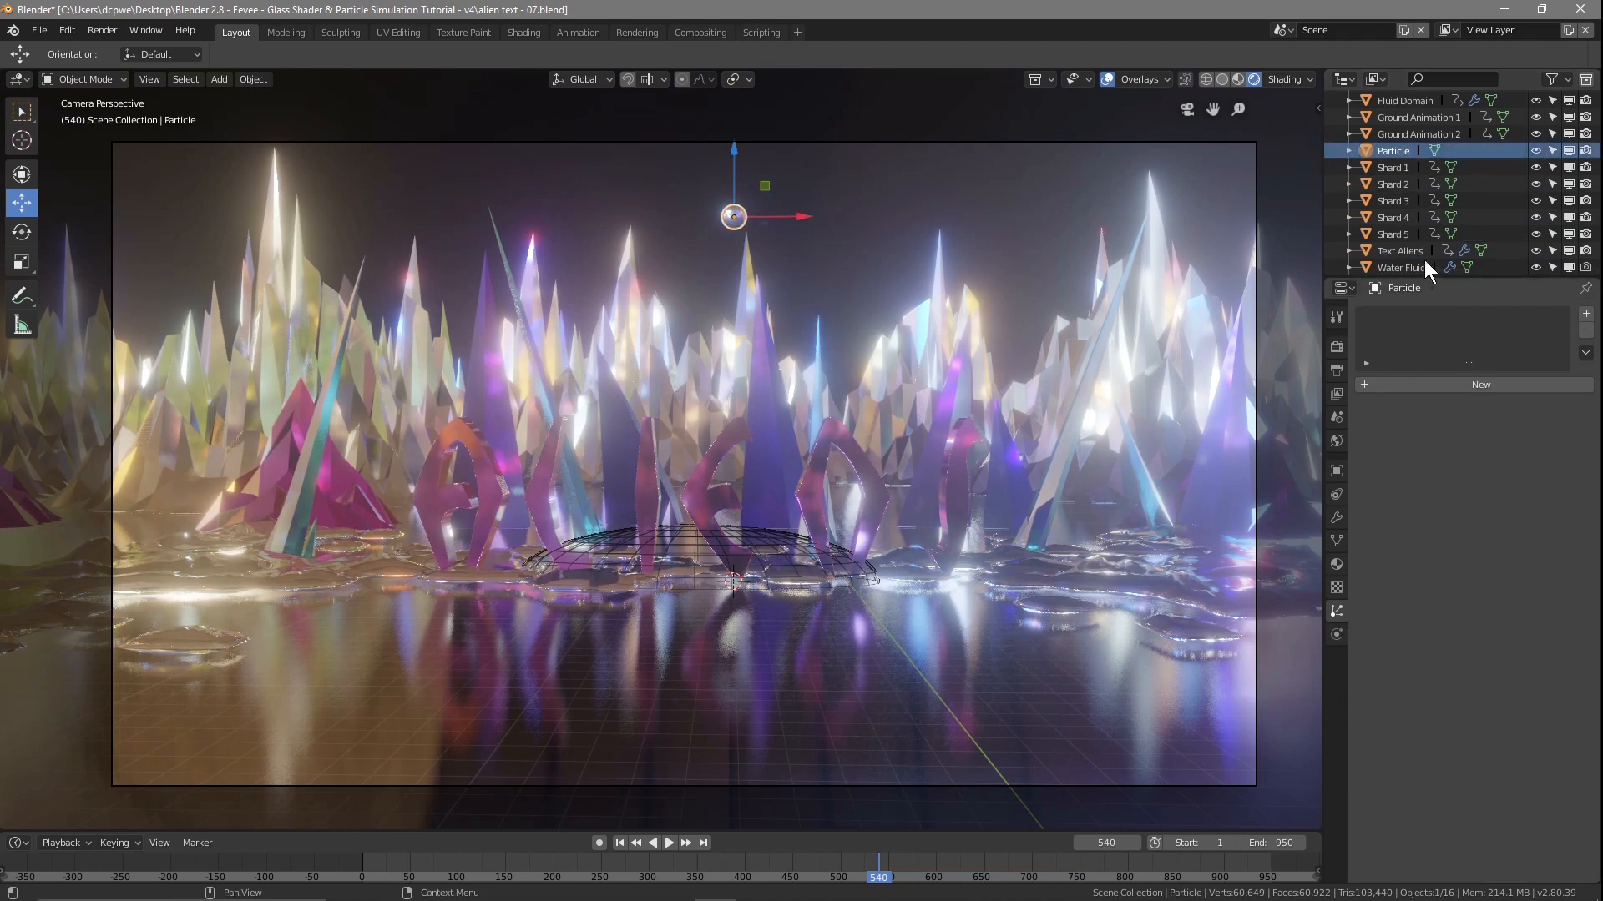
Use the Particle object as the instance object for the Text Aliens particle system
{"action": "left_click", "coordinate": [1394, 249]}
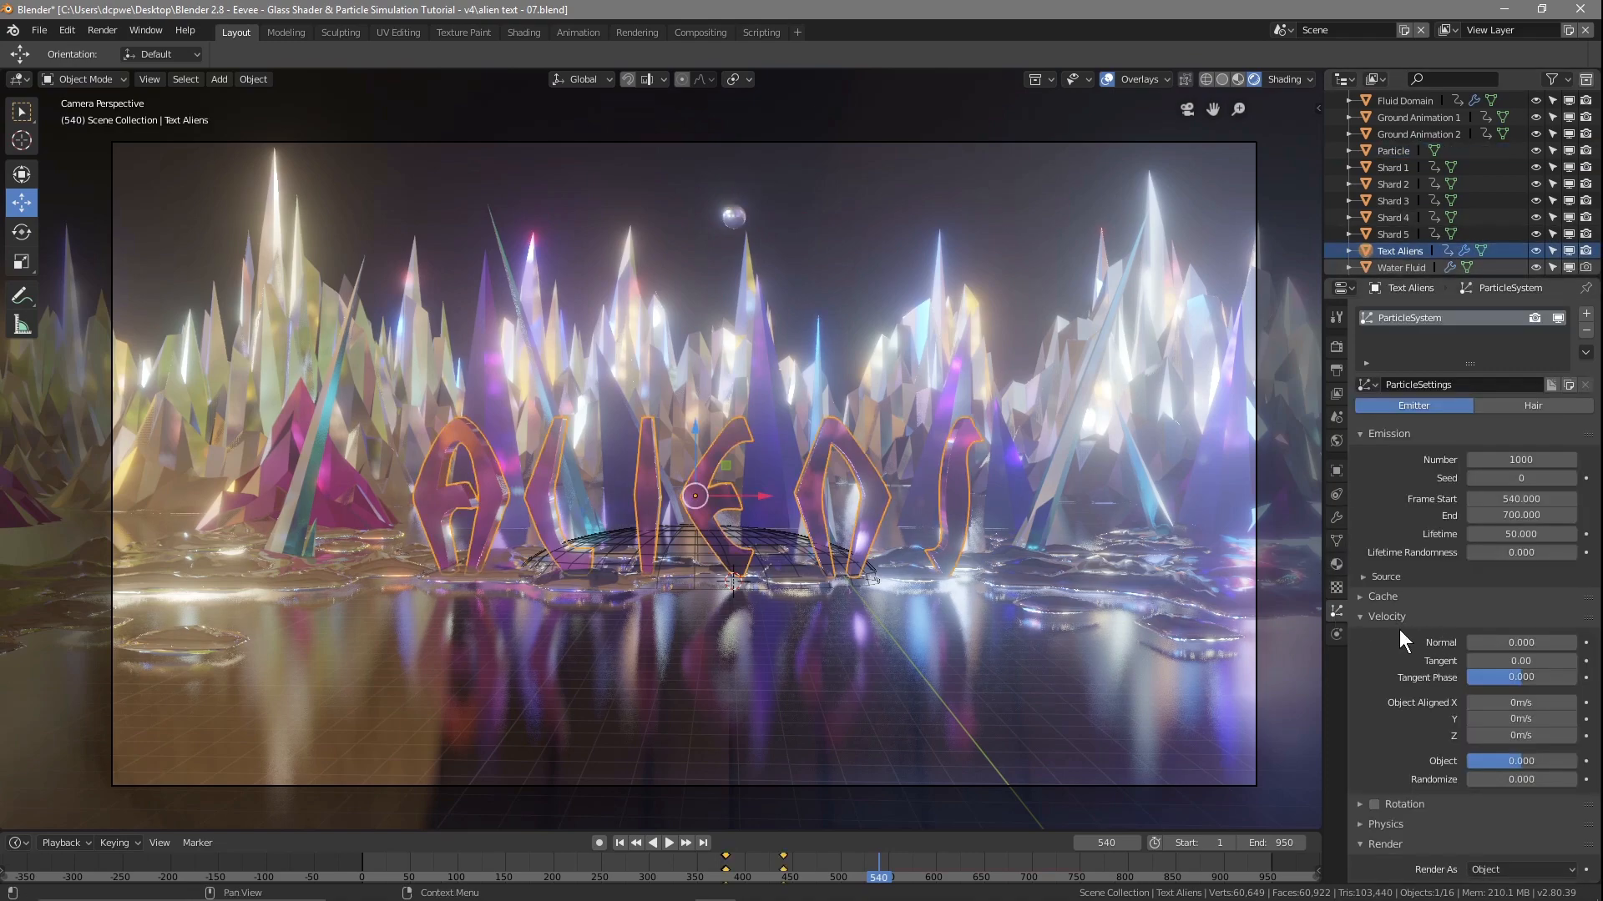
{"action": "scroll", "coordinate": [1403, 607], "scroll_direction": "down", "scroll_amount": 10}
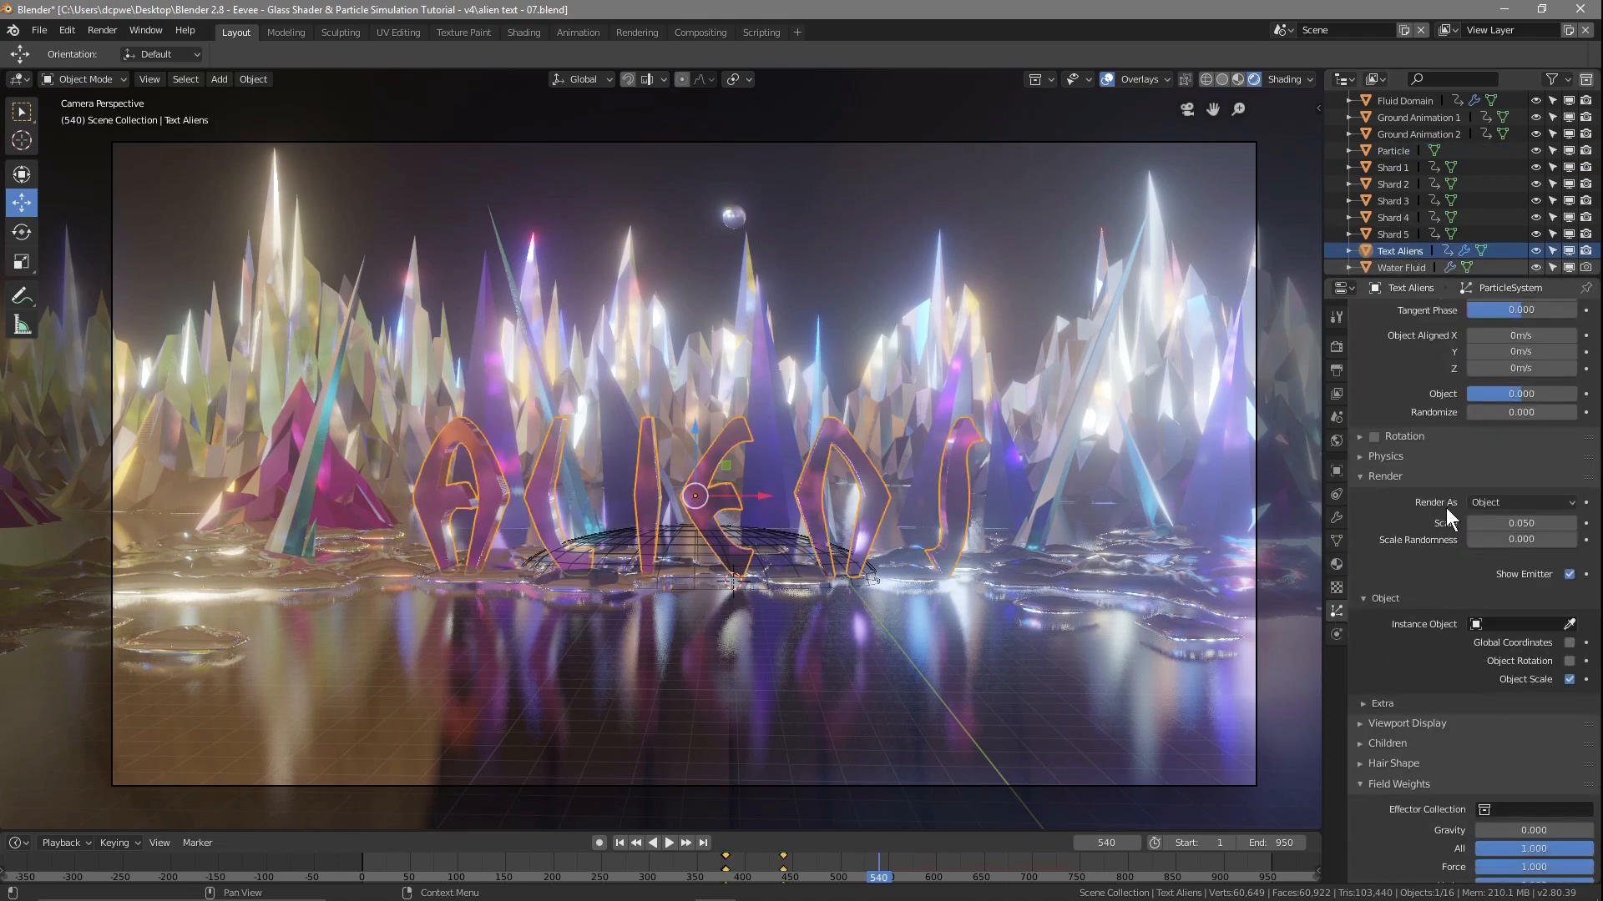
{"action": "left_click", "coordinate": [1489, 502]}
{"action": "left_click", "coordinate": [1484, 624]}
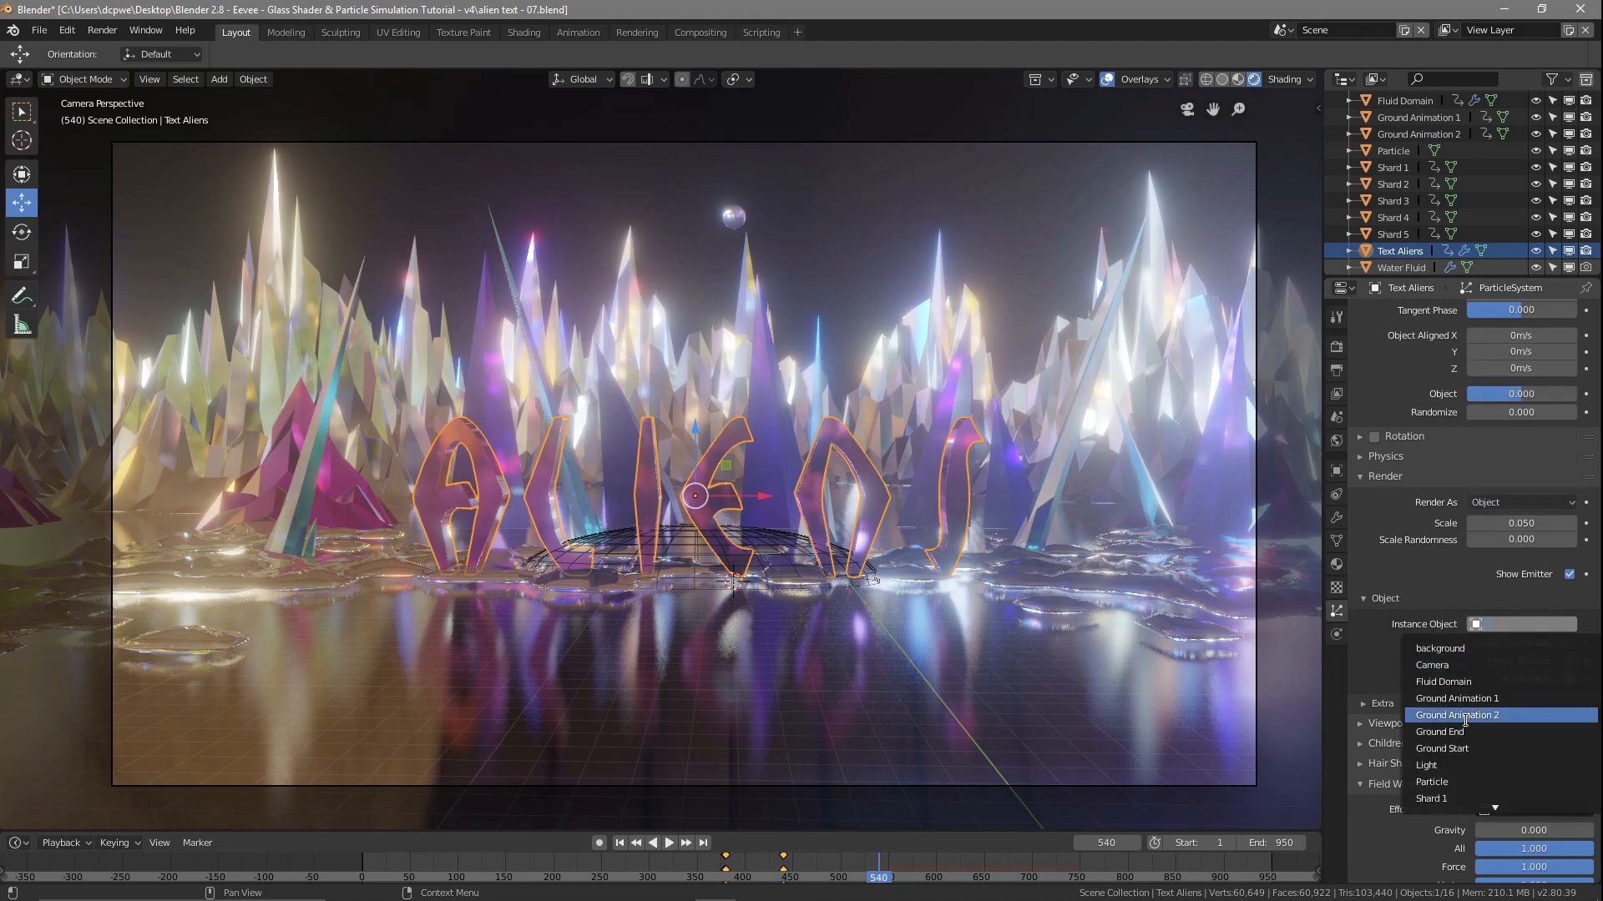
{"action": "left_click", "coordinate": [1474, 783]}
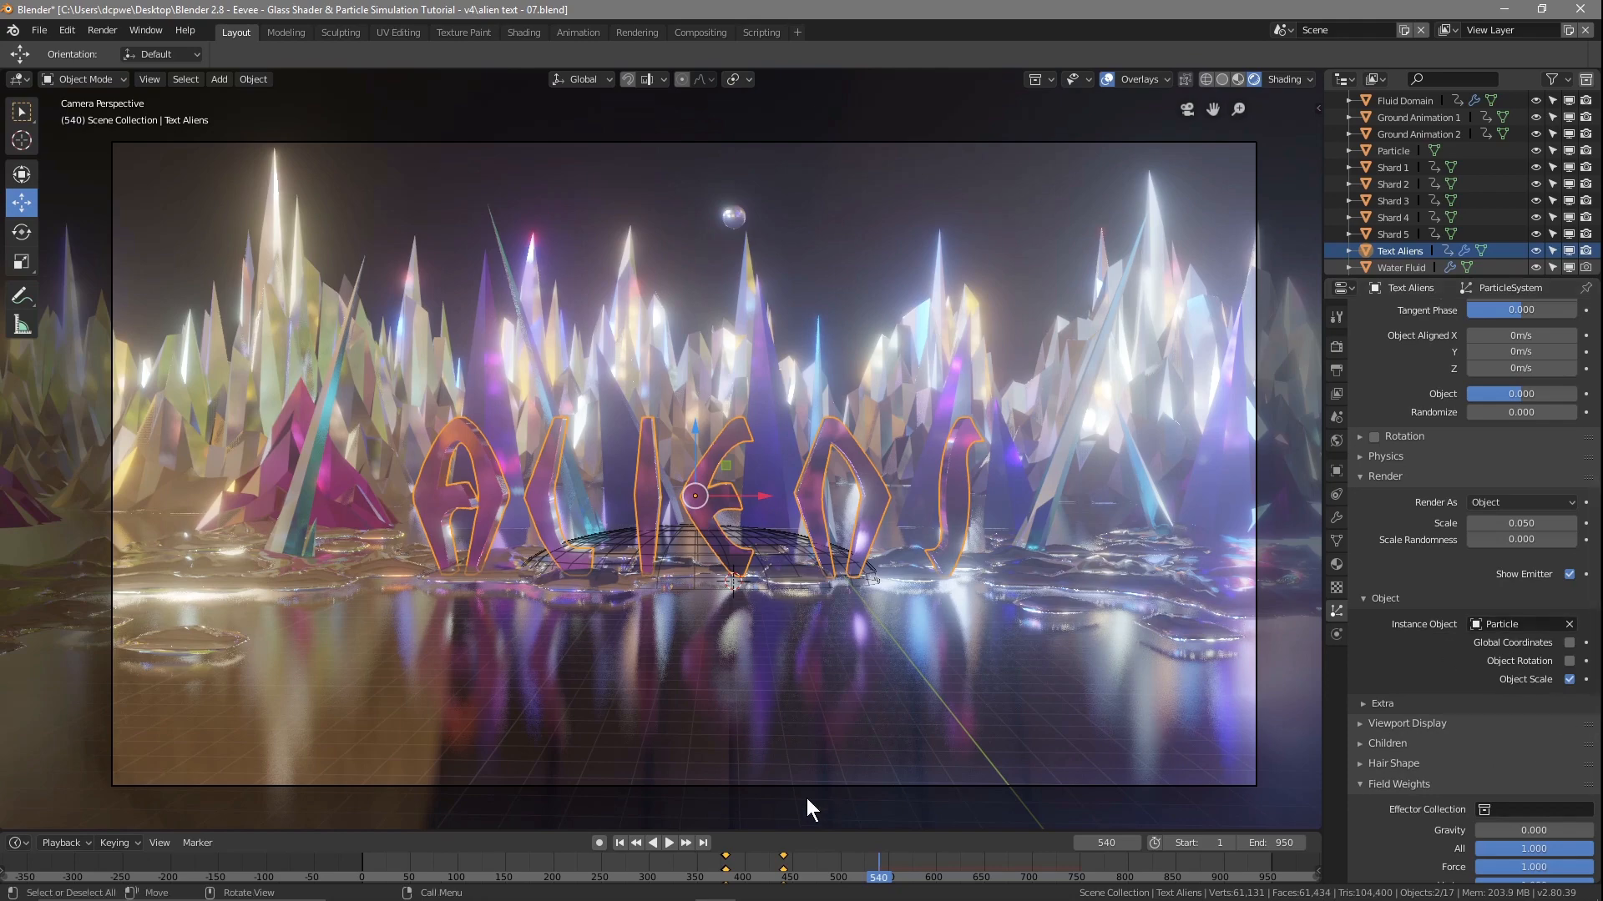
Add a Wind force field to the scene at frame 540
{"action": "mouse_move", "coordinate": [879, 877]}
{"action": "right_mouse_down"}
{"action": "mouse_move", "coordinate": [1080, 881]}
{"action": "mouse_move", "coordinate": [793, 881]}
{"action": "mouse_move", "coordinate": [879, 883]}
{"action": "right_mouse_up"}
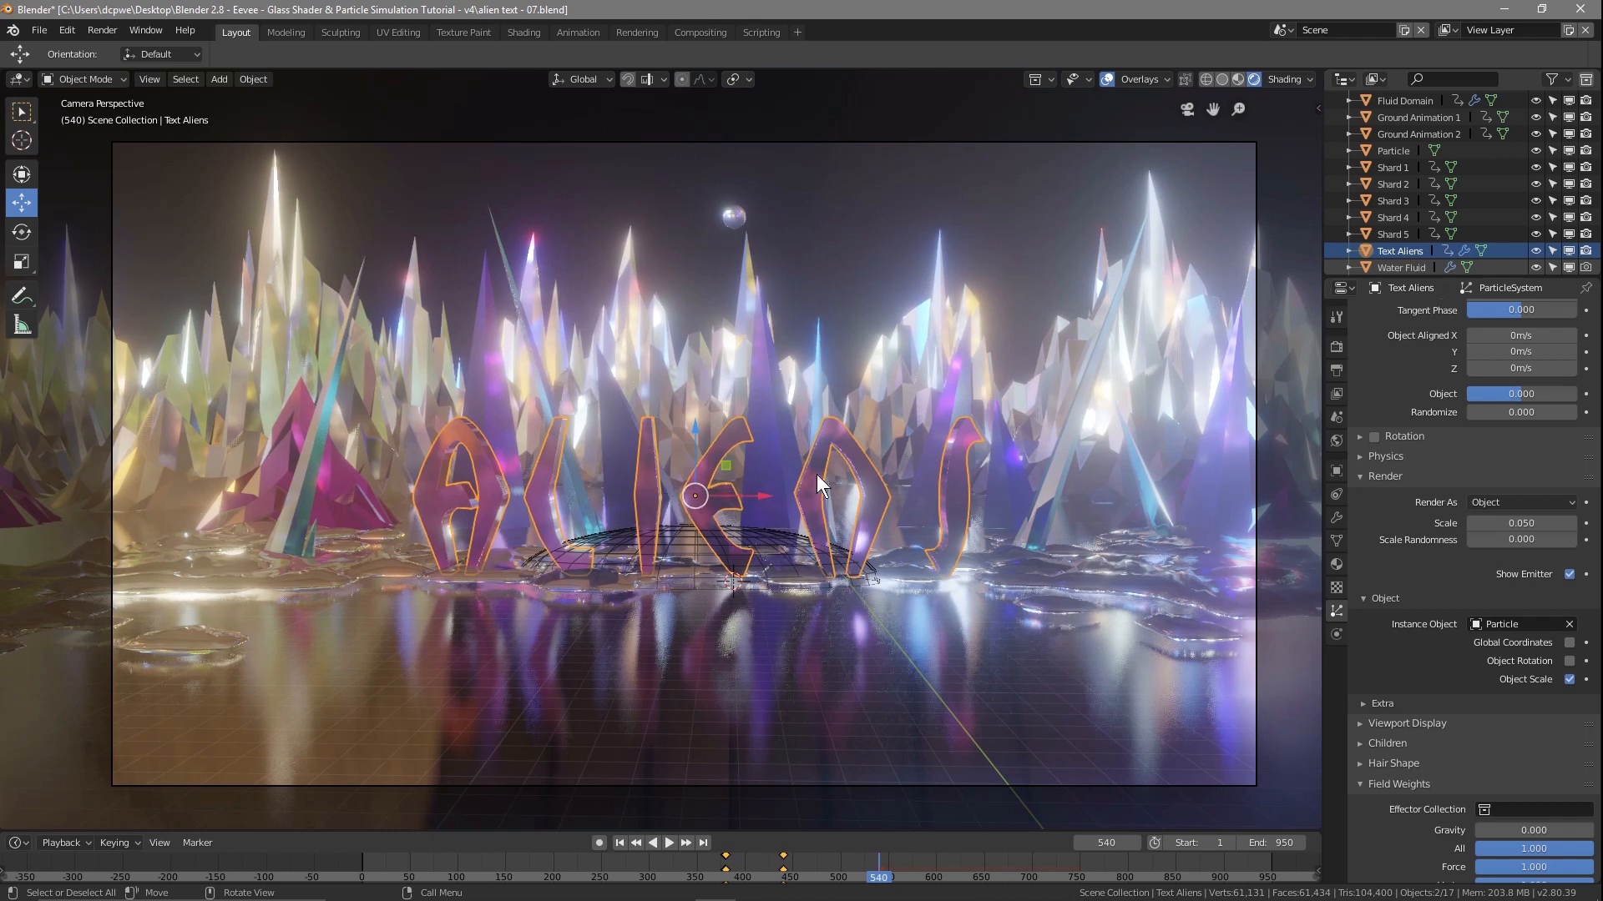
{"action": "scroll", "coordinate": [1478, 200], "scroll_direction": "down", "scroll_amount": 1}
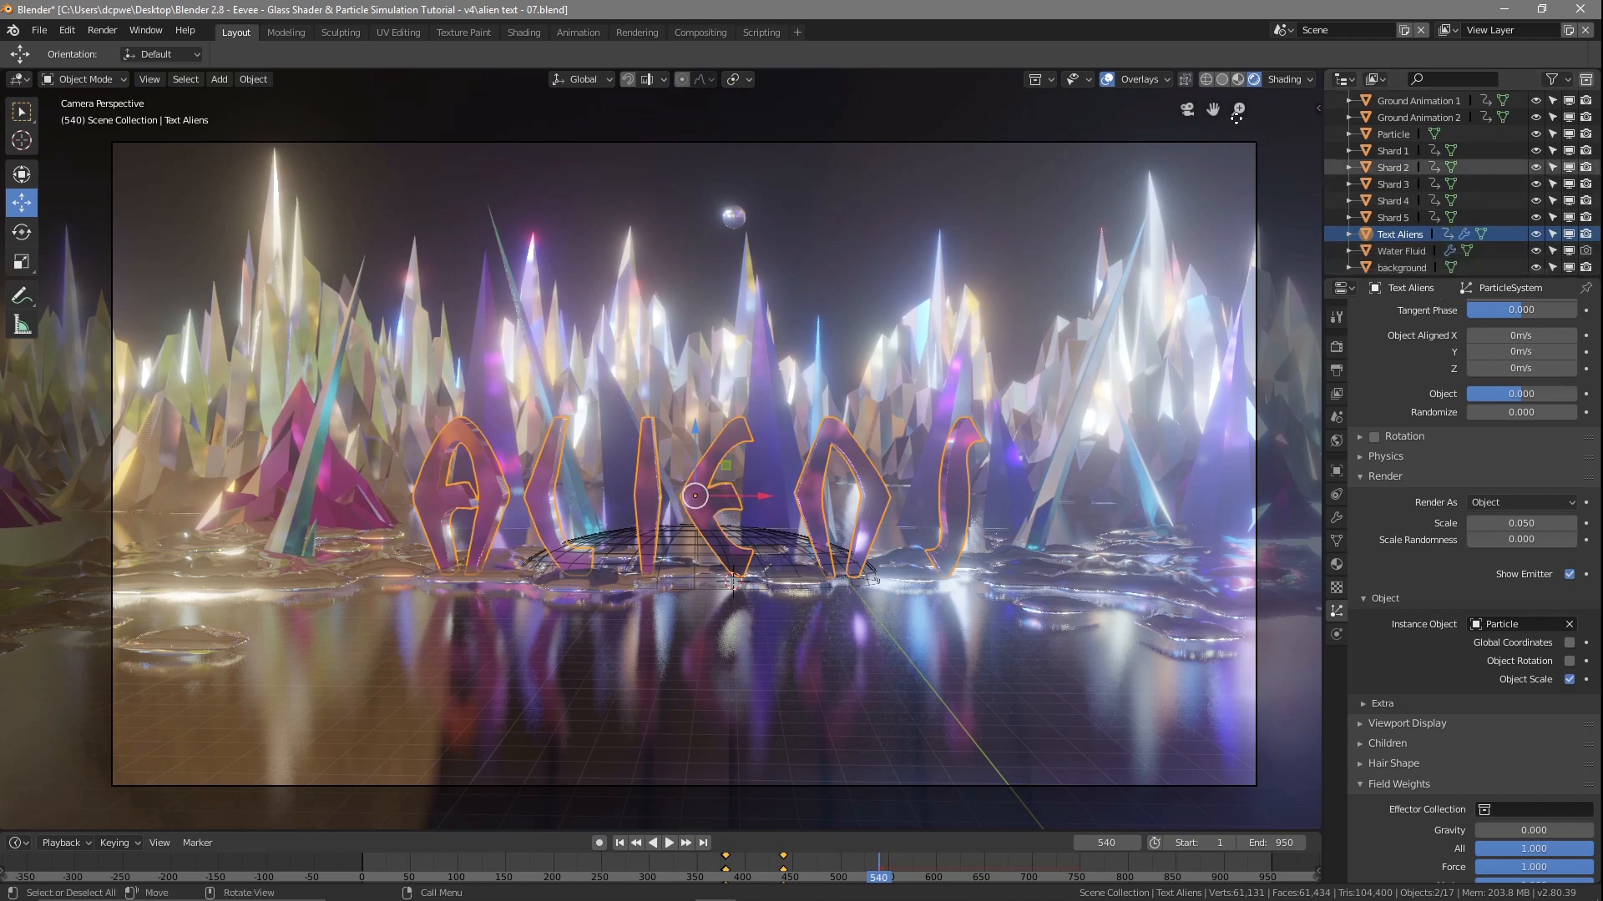
{"action": "key", "text": "shift+a"}
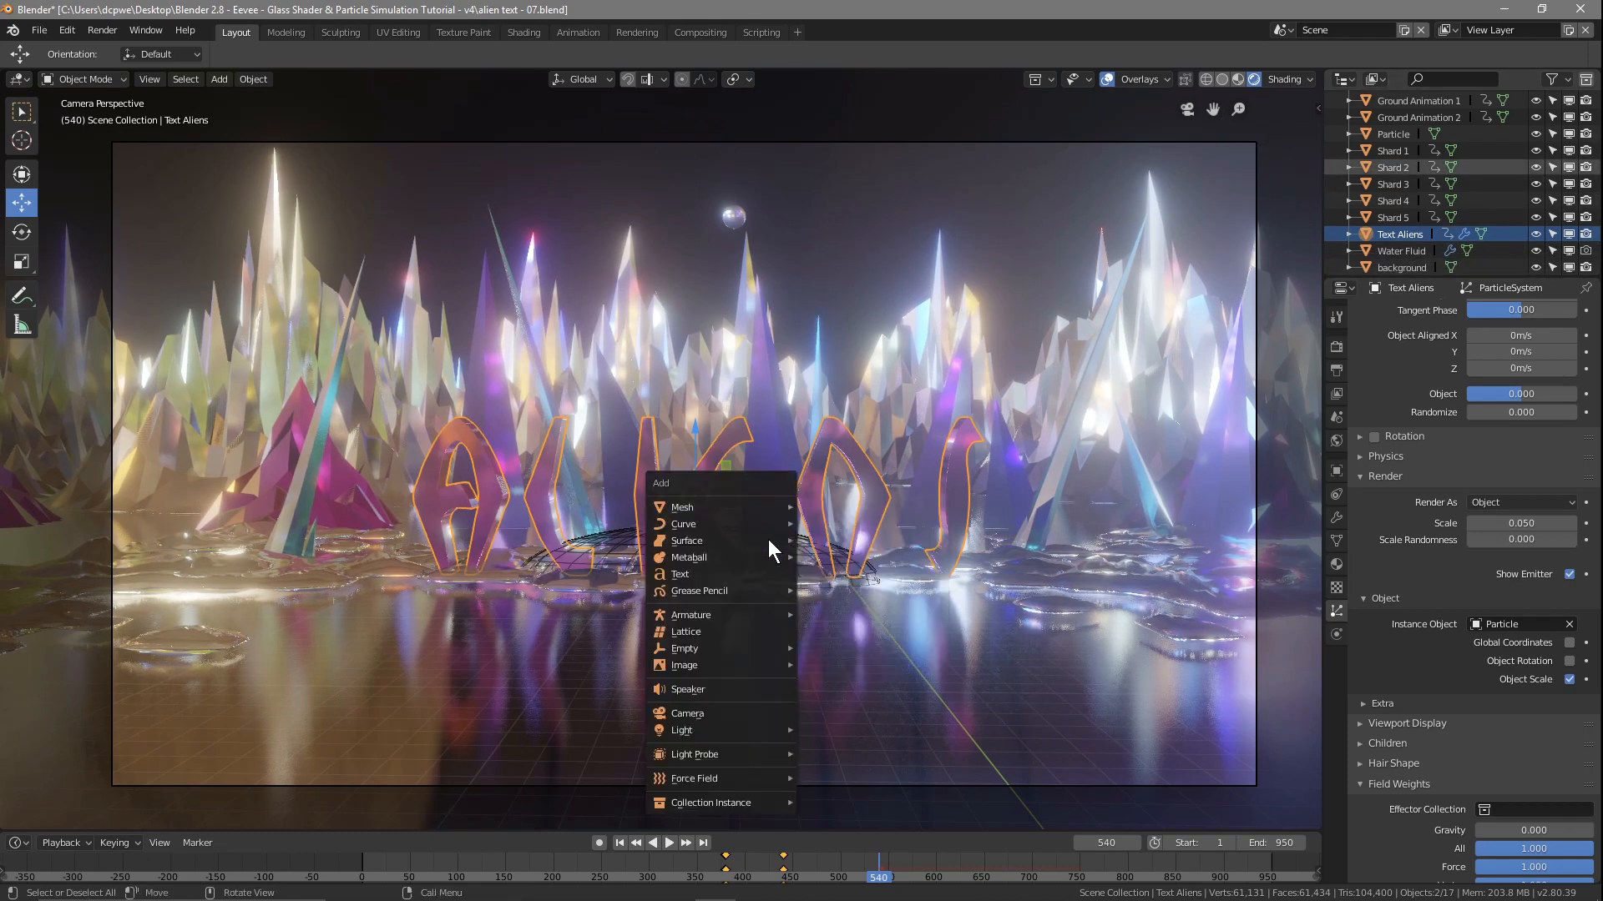
{"action": "mouse_move", "coordinate": [734, 778]}
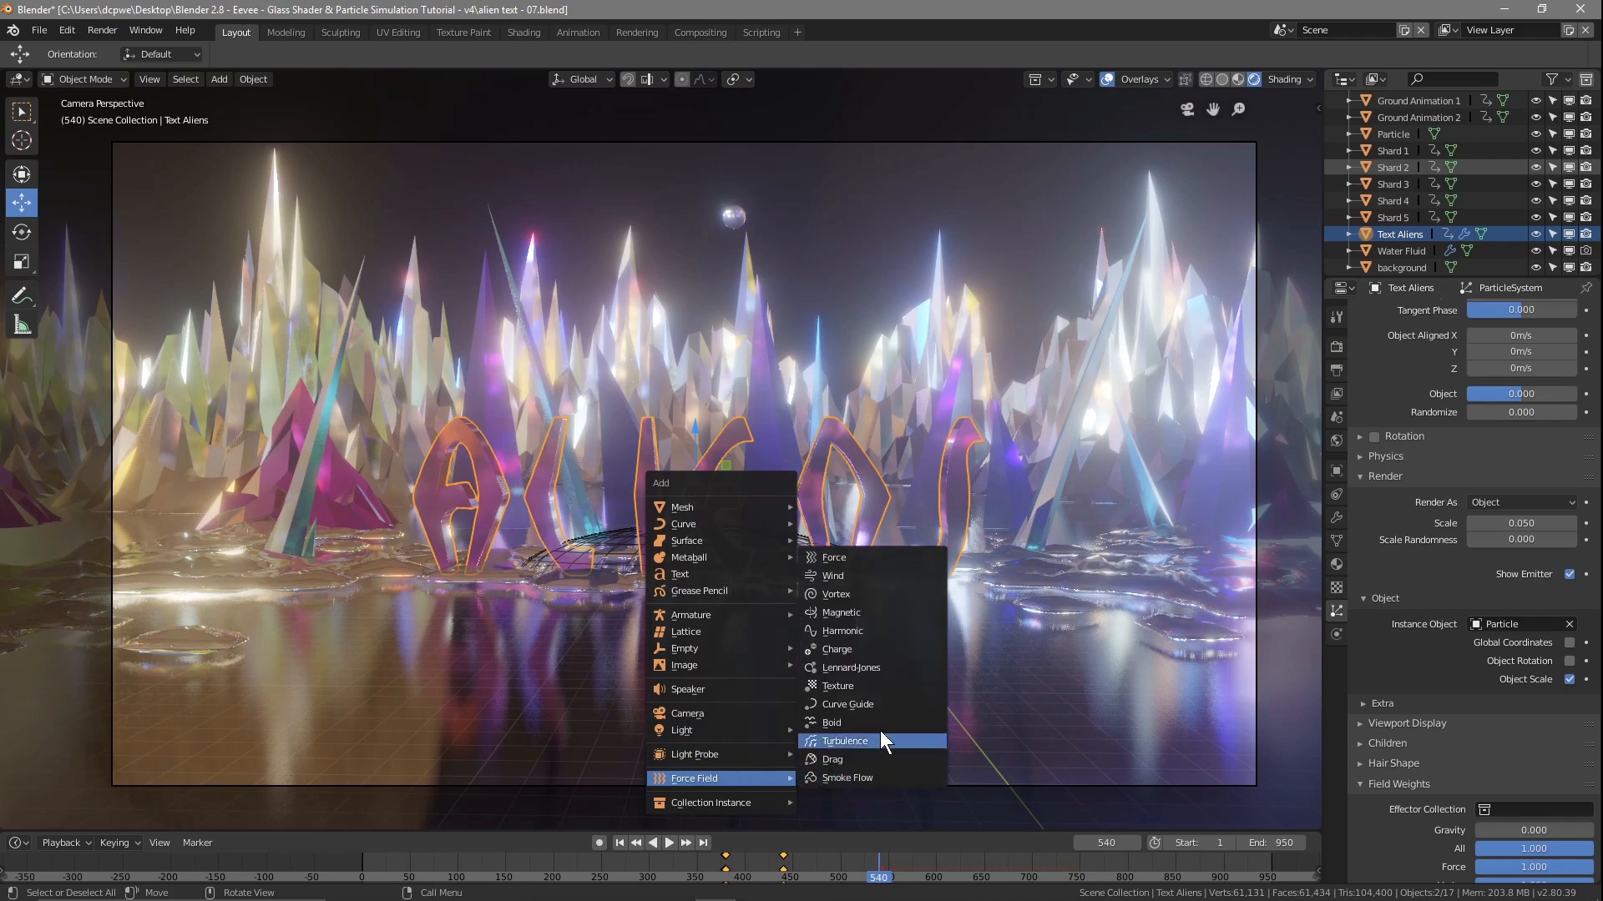
{"action": "left_click", "coordinate": [868, 579]}
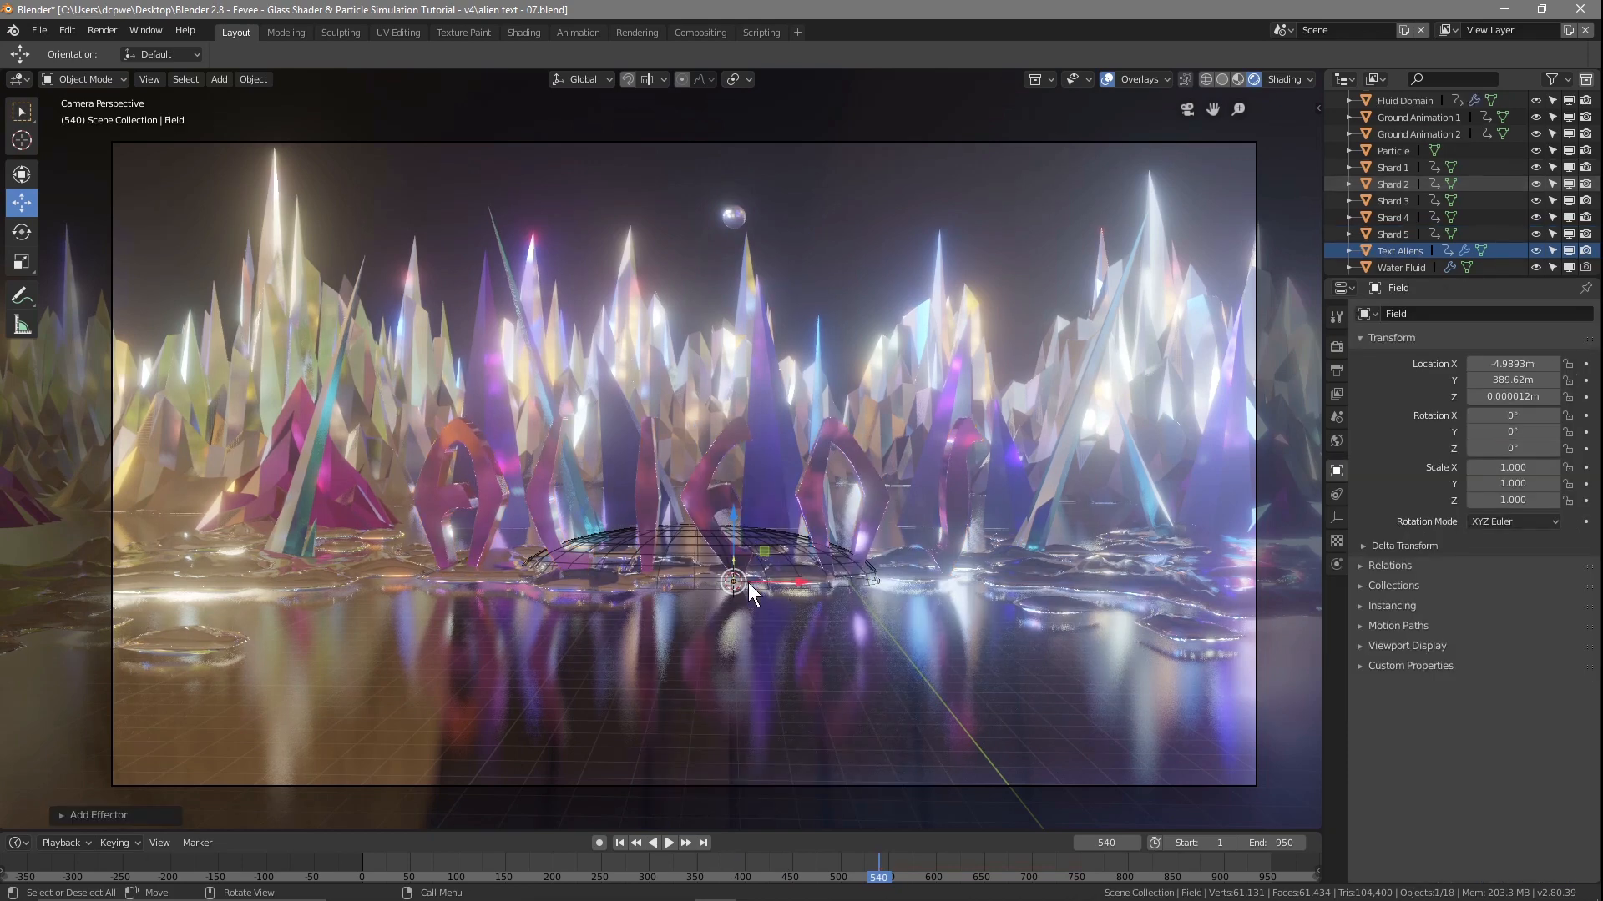
Examine the wind field and text from the side at frame 541, return to frame 540 and locate the Field object in the outliner
{"action": "middle_click_drag", "start_coordinate": [659, 568], "coordinate": [895, 593]}
{"action": "scroll", "coordinate": [894, 593], "scroll_direction": "up", "scroll_amount": 6}
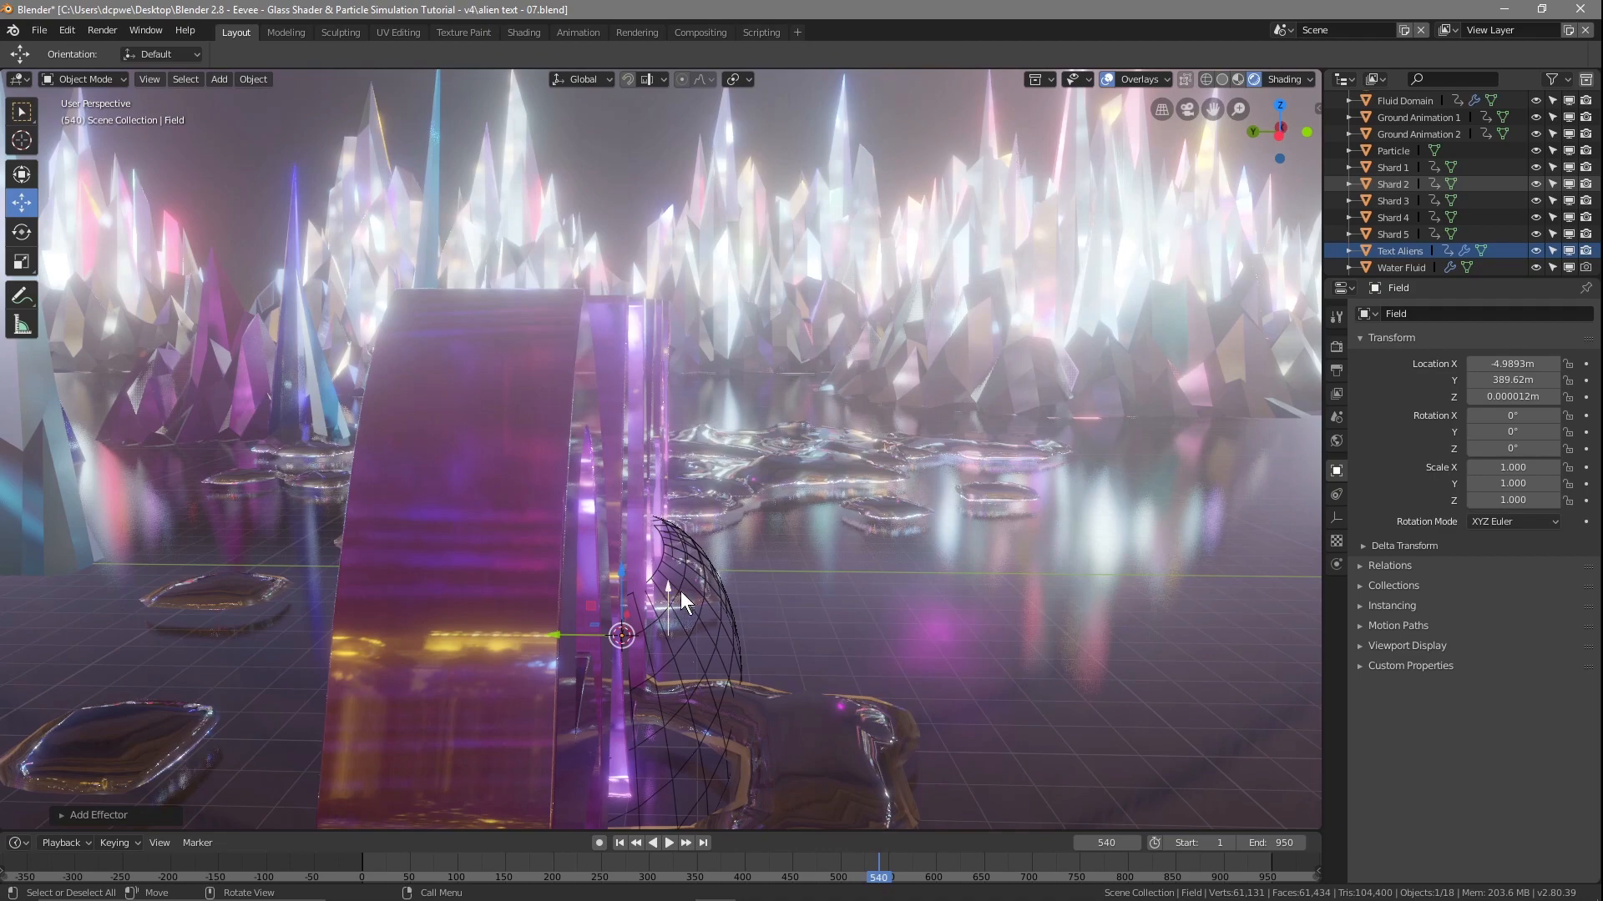
{"action": "mouse_move", "coordinate": [877, 875]}
{"action": "left_mouse_down"}
{"action": "mouse_move", "coordinate": [1076, 877]}
{"action": "mouse_move", "coordinate": [879, 878]}
{"action": "left_mouse_up"}
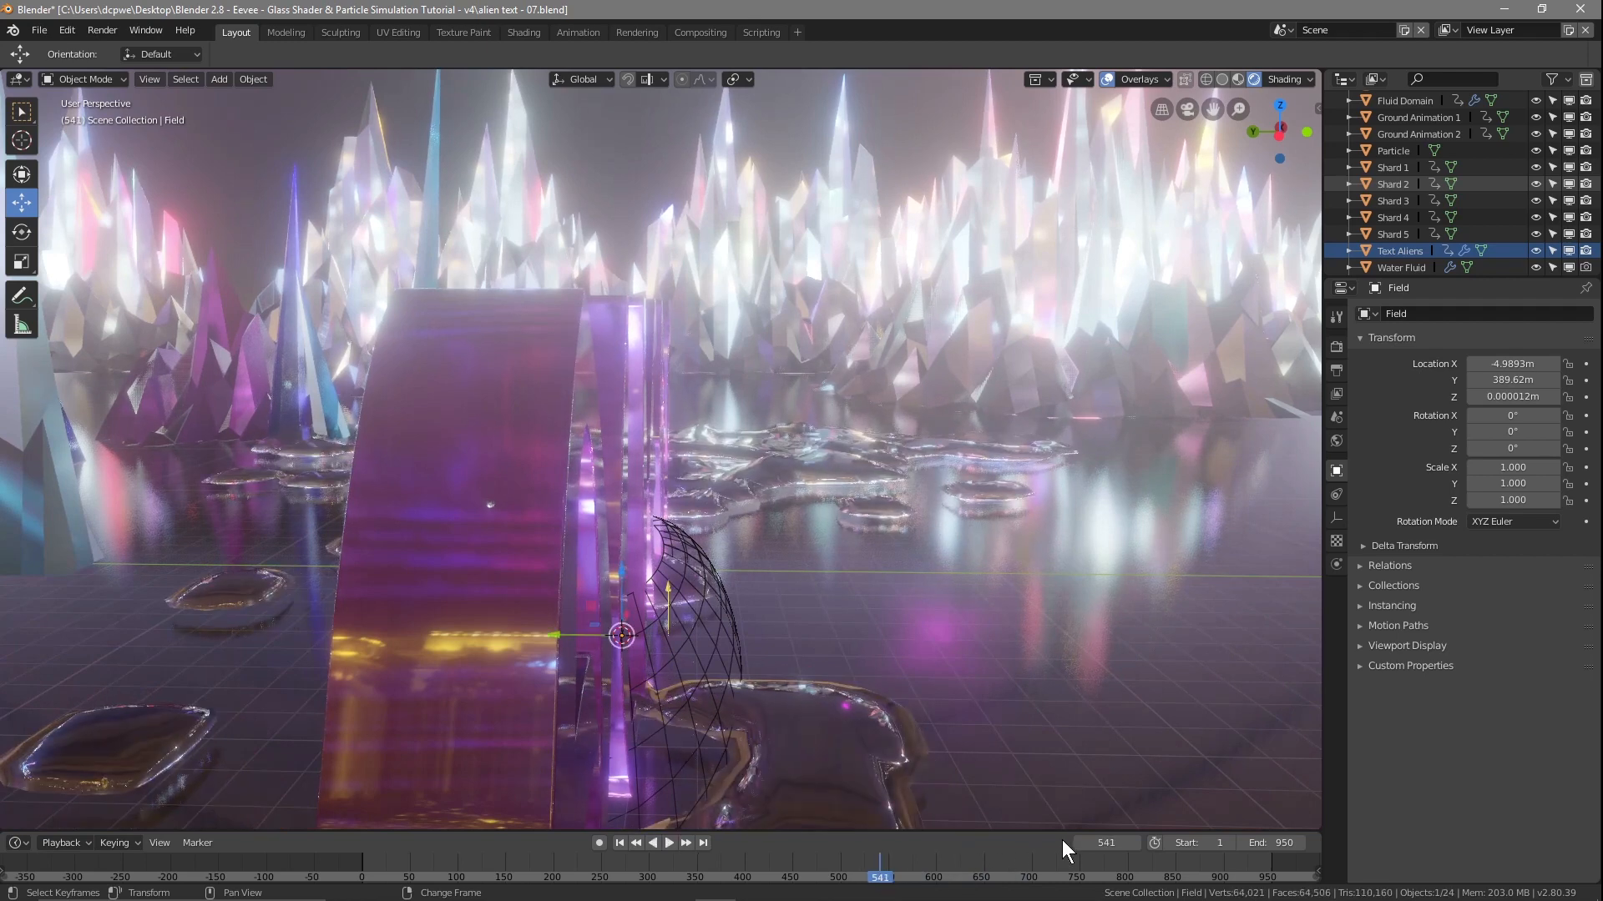
{"action": "left_click", "coordinate": [1079, 843]}
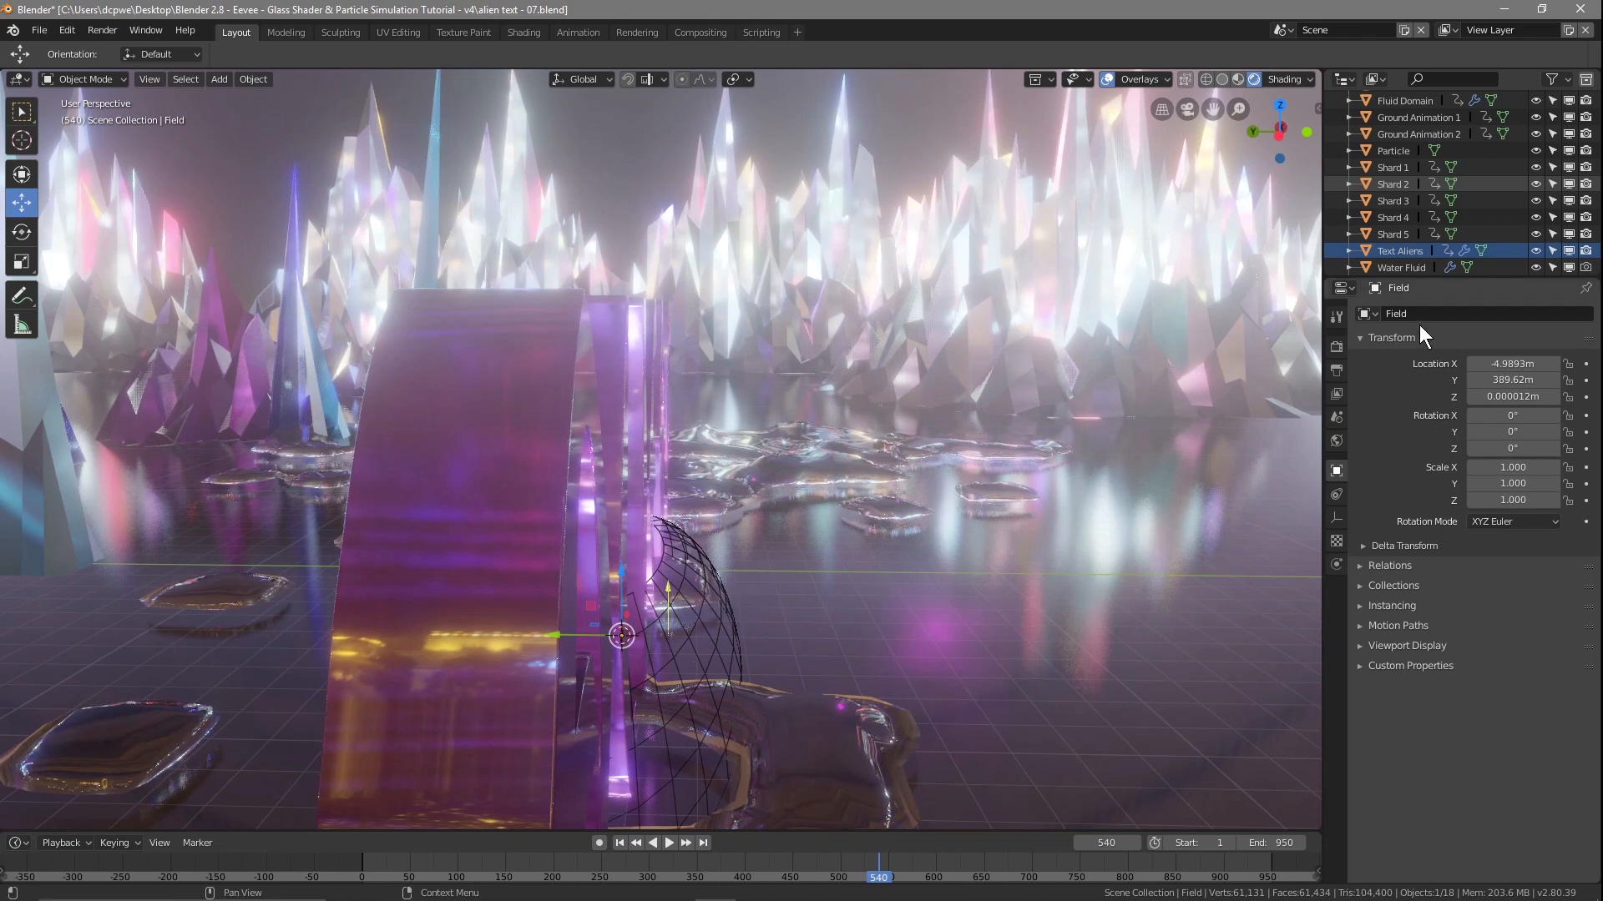
{"action": "scroll", "coordinate": [1413, 198], "scroll_direction": "up", "scroll_amount": 5}
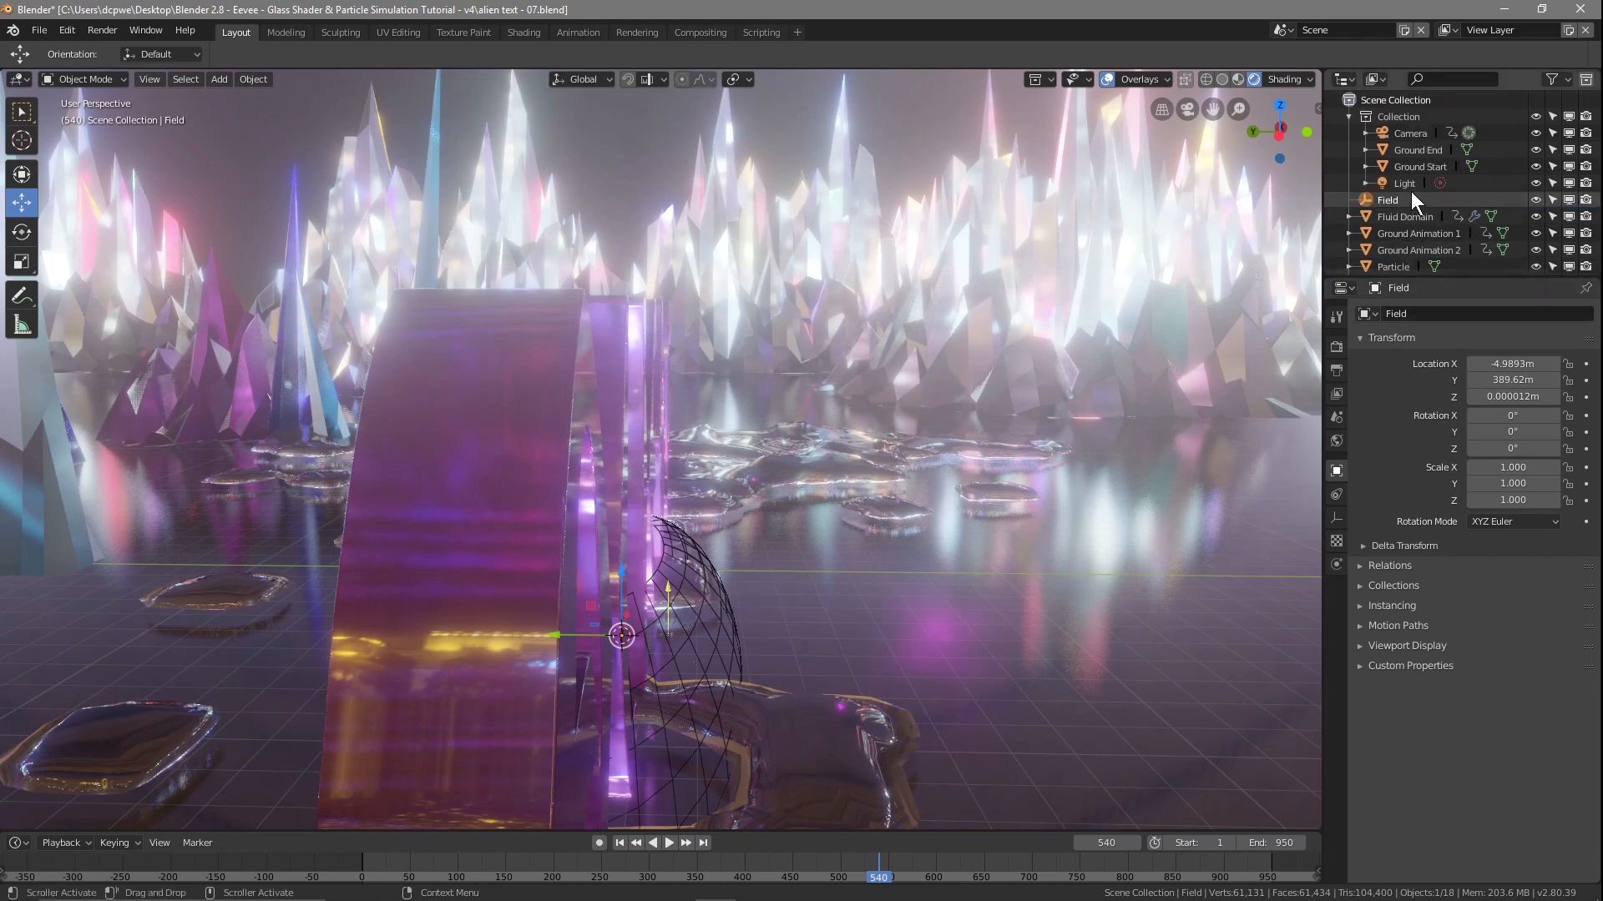
Rename the Field object as Field Wind and set its X rotation to 90°
{"action": "left_click", "coordinate": [1380, 201]}
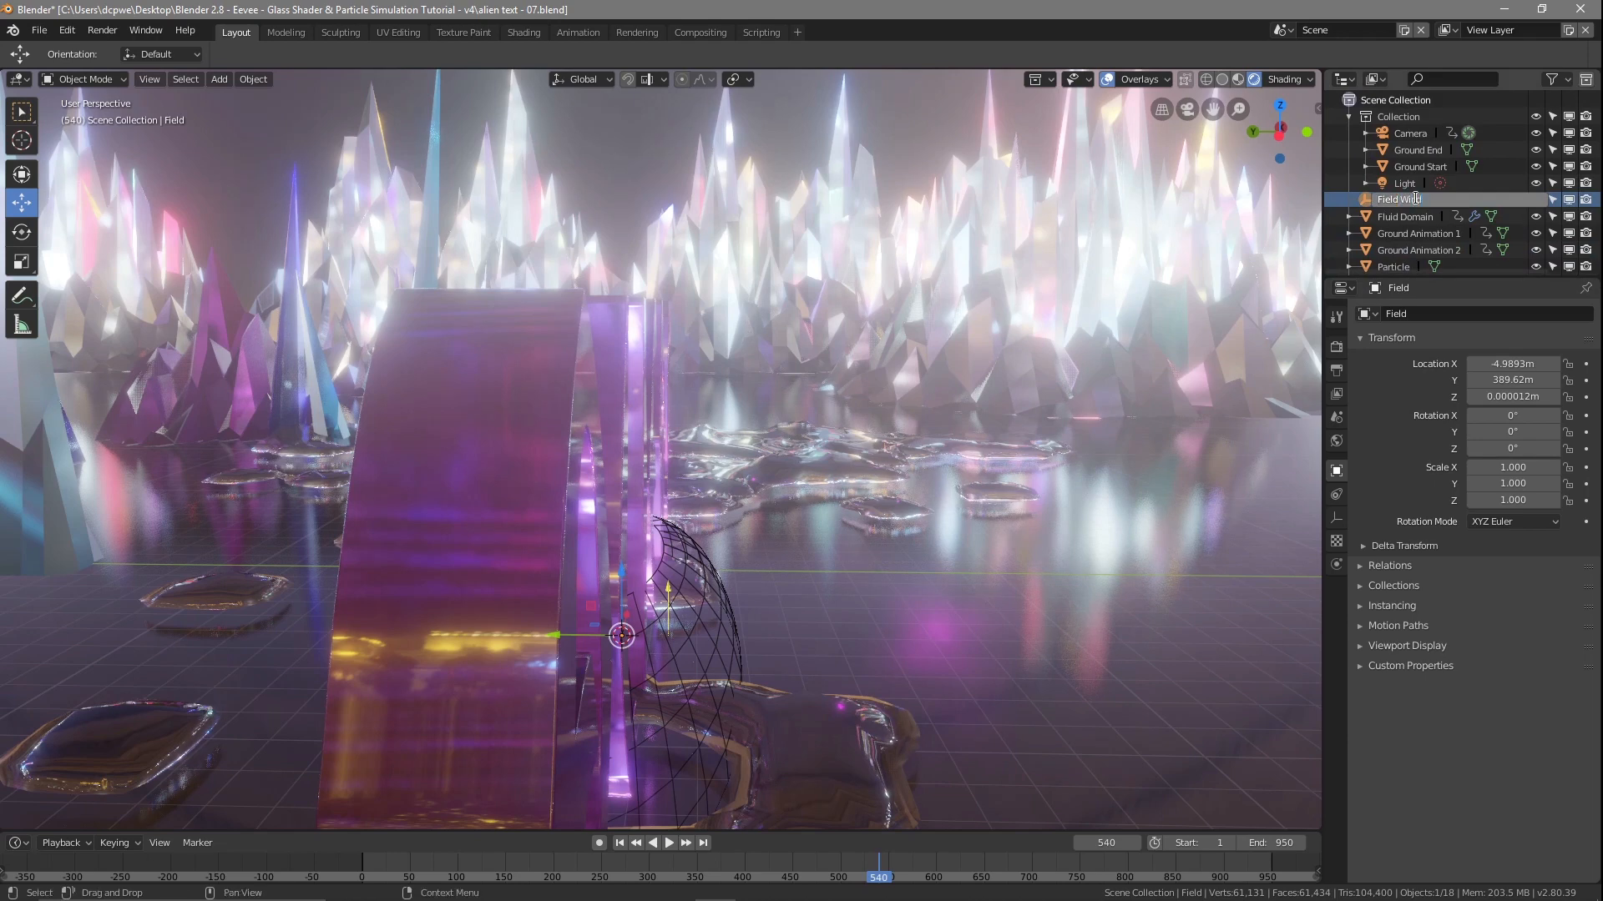
{"action": "type", "text": "nd"}
{"action": "key", "text": "Return"}
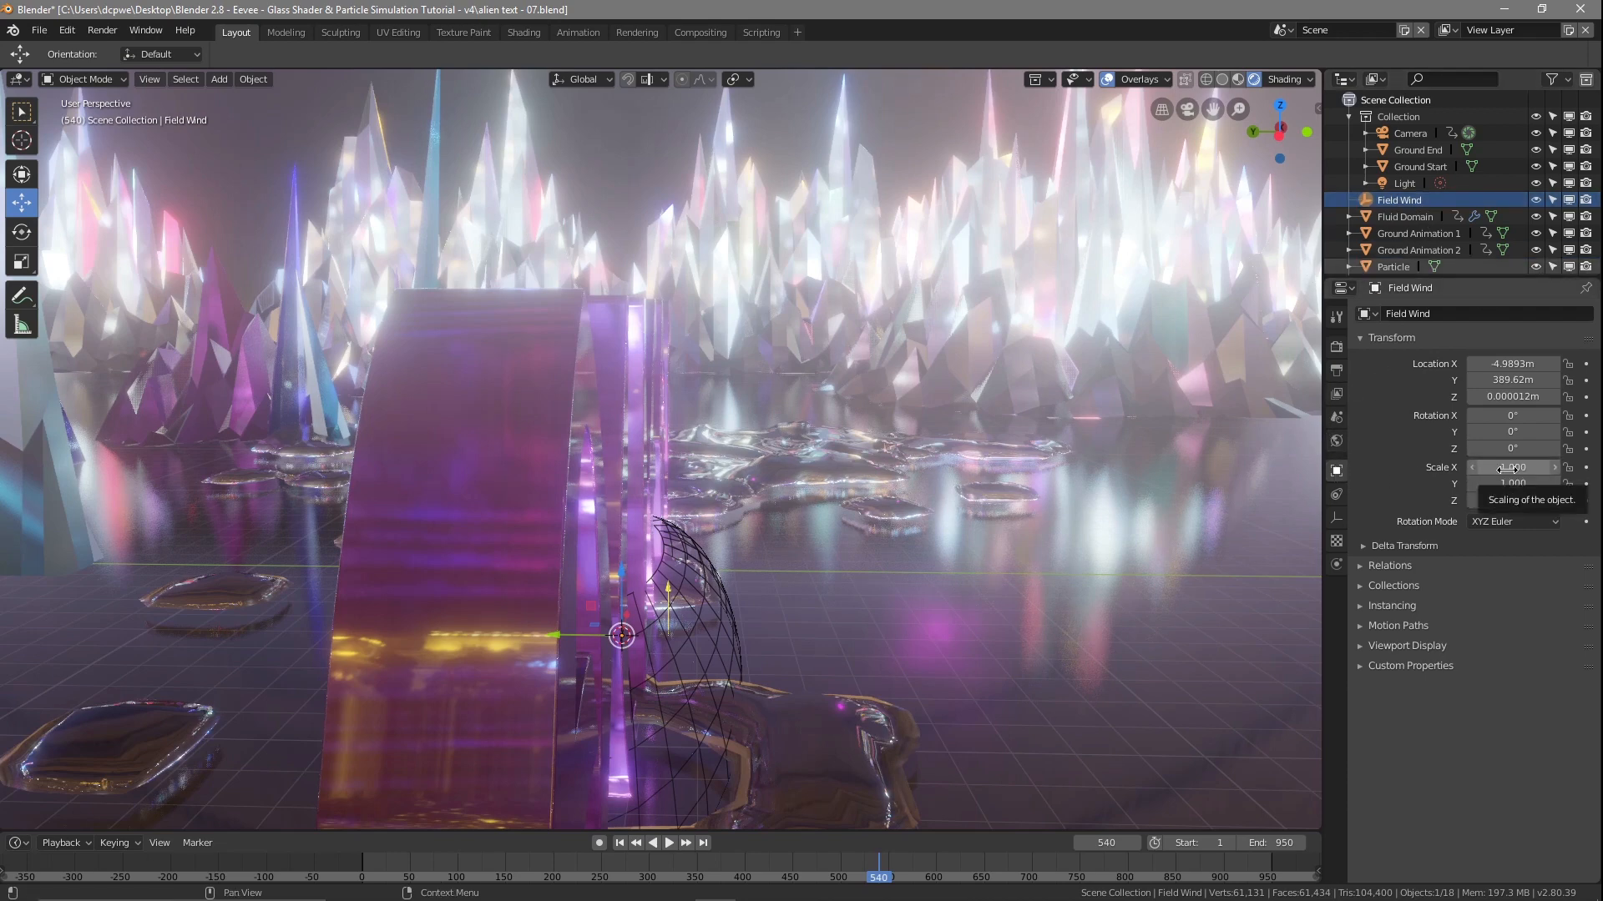
{"action": "left_click", "coordinate": [1514, 419]}
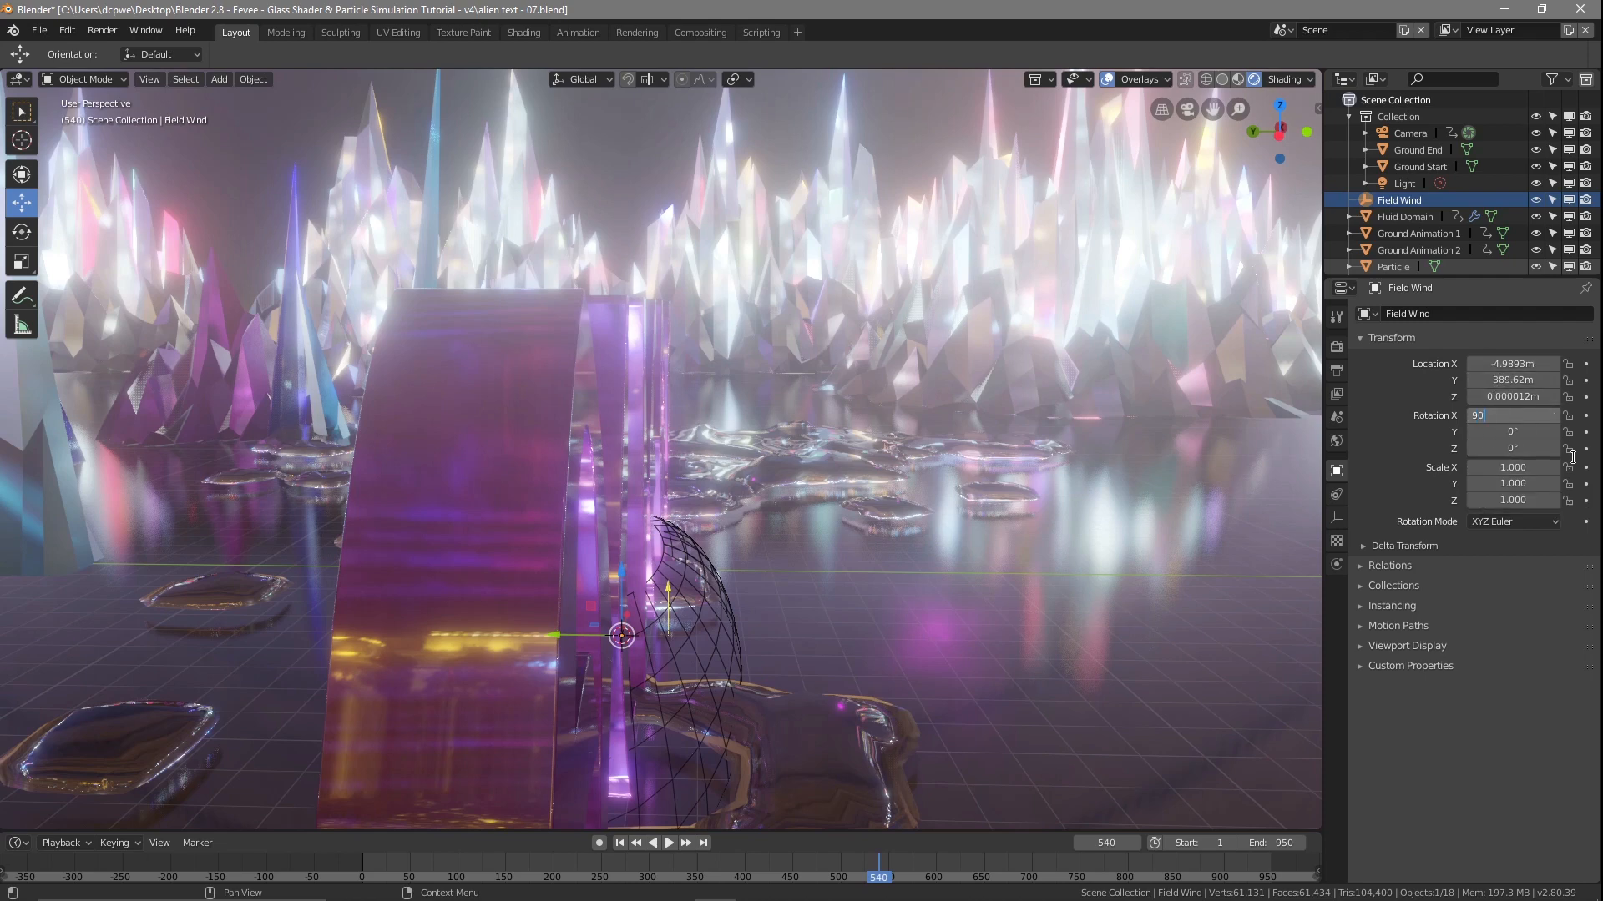
{"action": "type", "text": "90"}
{"action": "key", "text": "Return"}
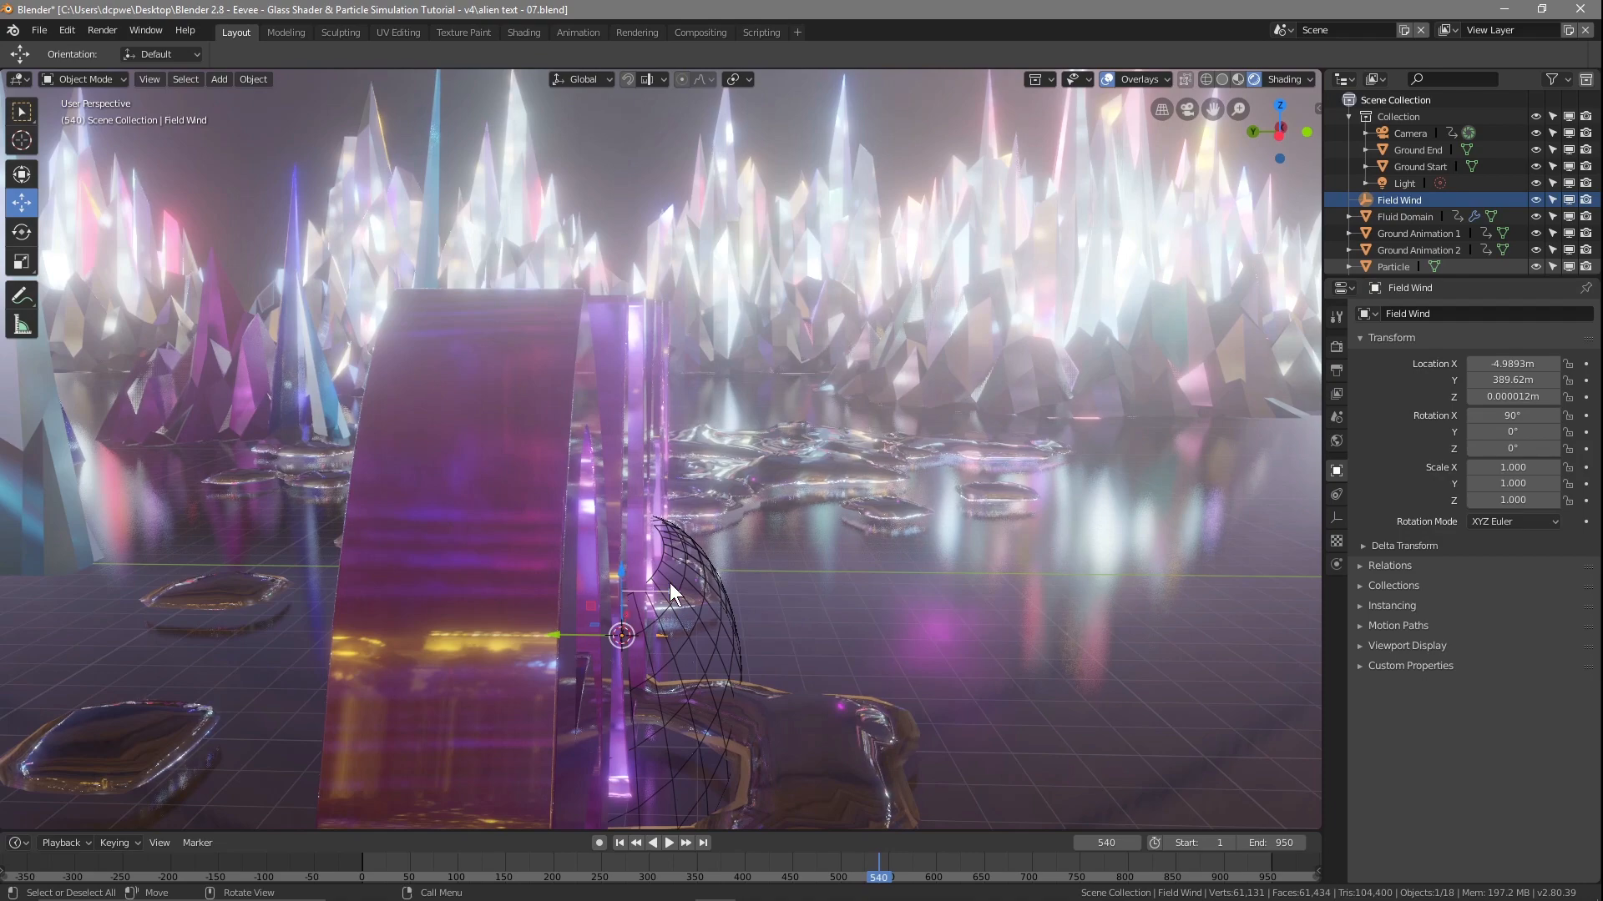
Move the wind field along Y to about 393.66 m, behind the text, and raise it to about 2.12 m
{"action": "key", "text": "g"}
{"action": "key", "text": "y"}
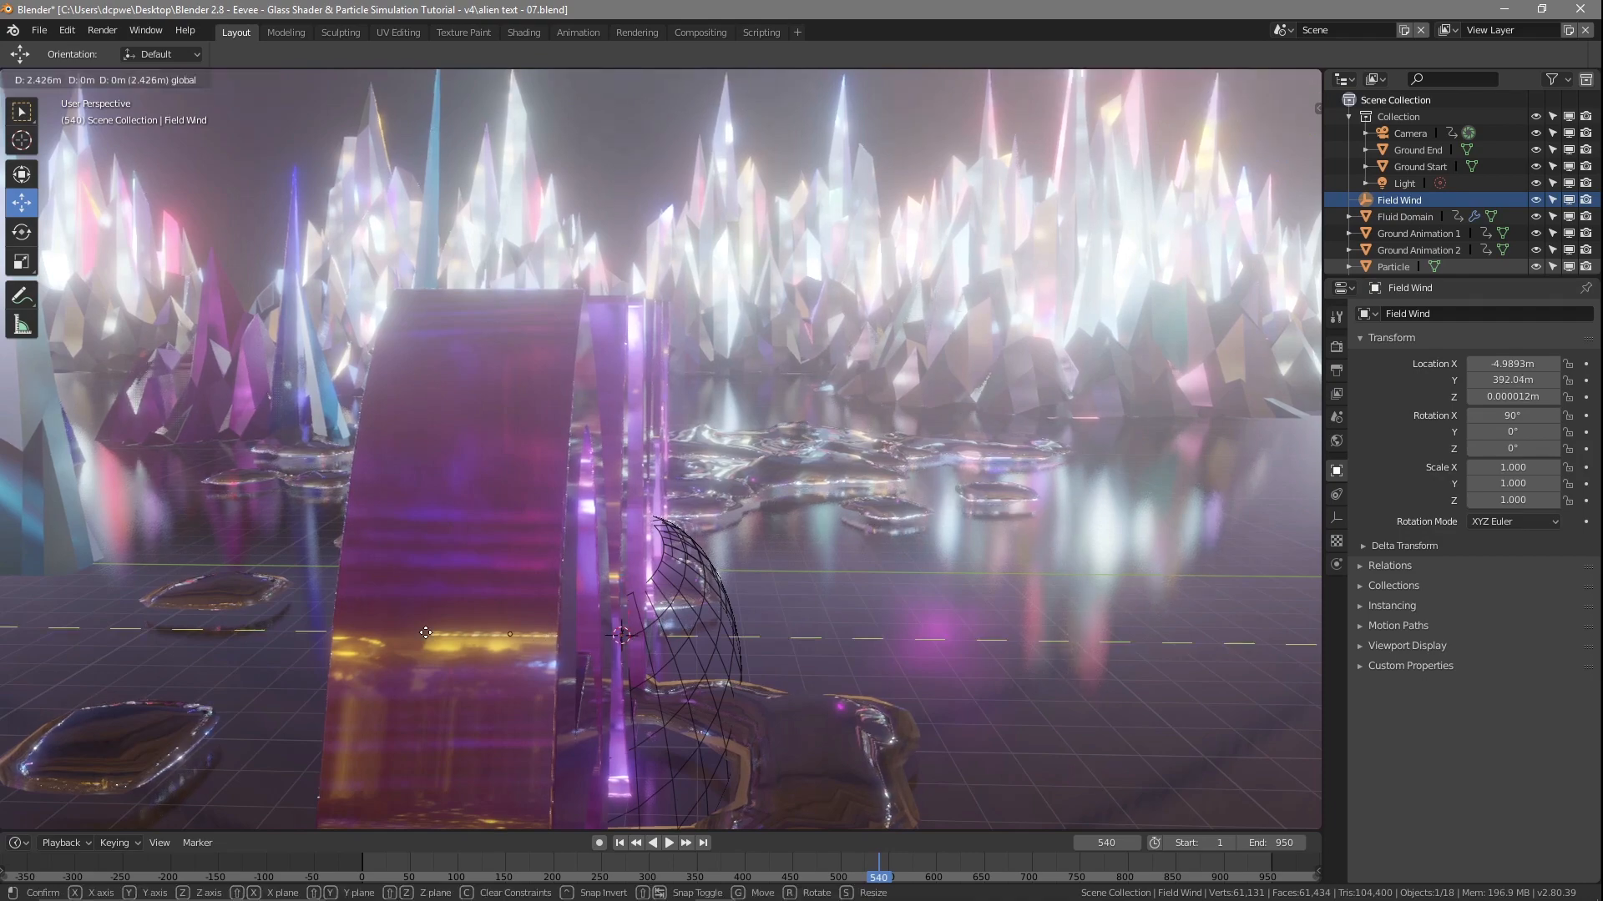
{"action": "left_click", "coordinate": [334, 634]}
{"action": "mouse_move", "coordinate": [489, 659]}
{"action": "middle_mouse_down"}
{"action": "mouse_move", "coordinate": [508, 656]}
{"action": "mouse_move", "coordinate": [493, 654]}
{"action": "middle_mouse_up"}
{"action": "left_click_drag", "start_coordinate": [288, 655], "coordinate": [377, 648]}
{"action": "left_click_drag", "start_coordinate": [410, 590], "coordinate": [436, 490]}
{"action": "left_click", "coordinate": [436, 490]}
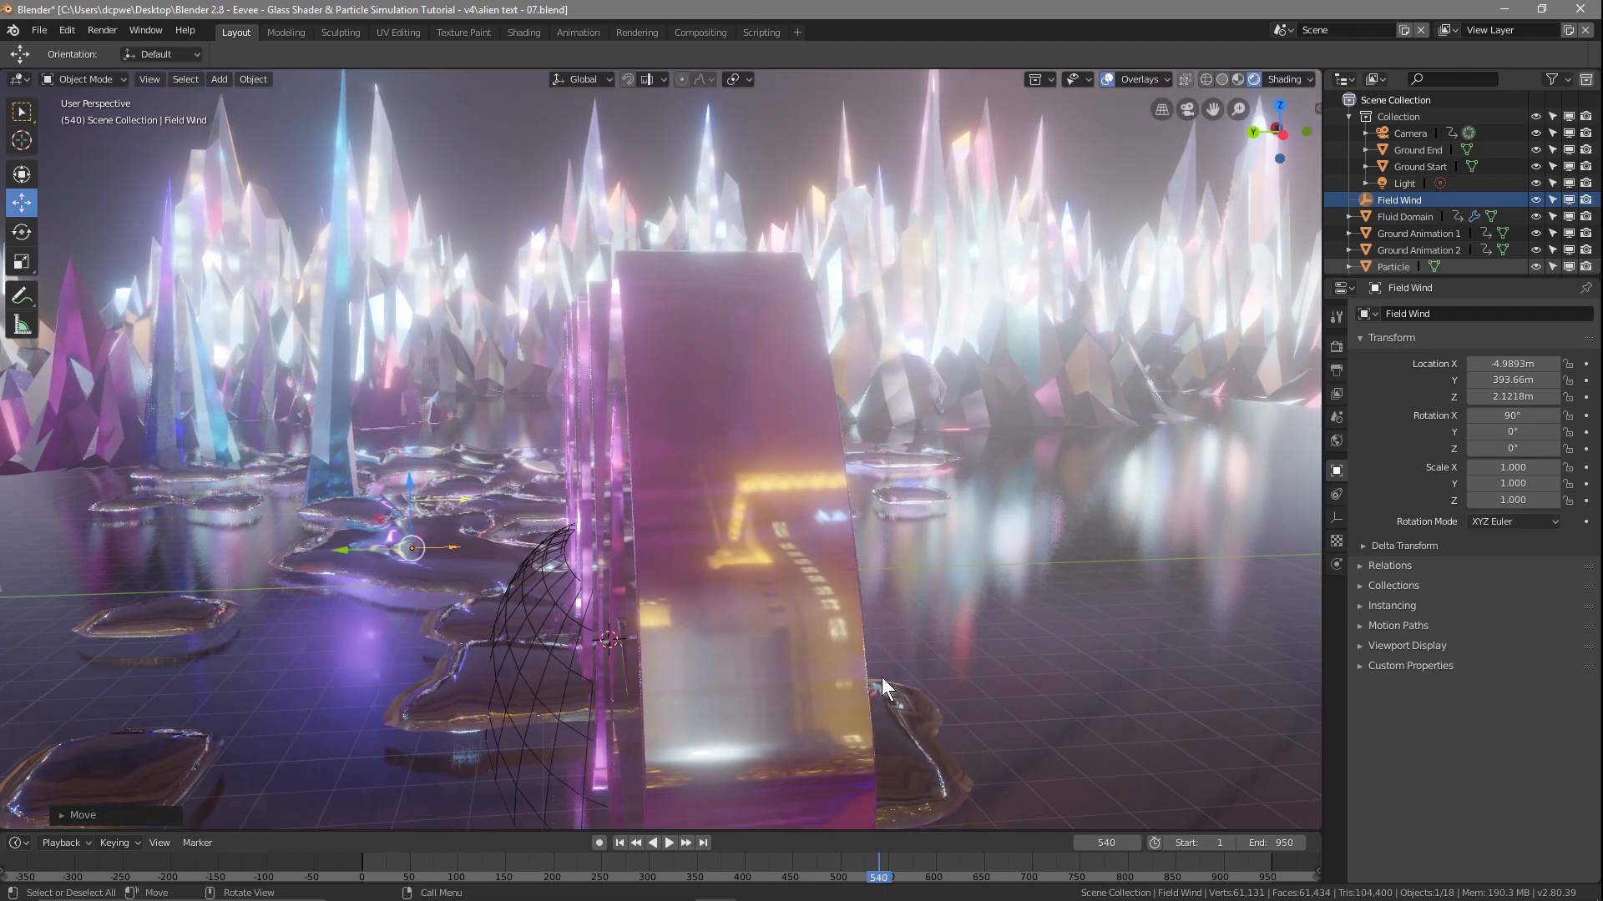
Play and scrub the animation to check the wind's effect on the particles, and return to frame 540
{"action": "key", "text": "space"}
{"action": "left_click_drag", "start_coordinate": [1118, 882], "coordinate": [874, 860]}
{"action": "key", "text": "space"}
{"action": "left_click", "coordinate": [1122, 845]}
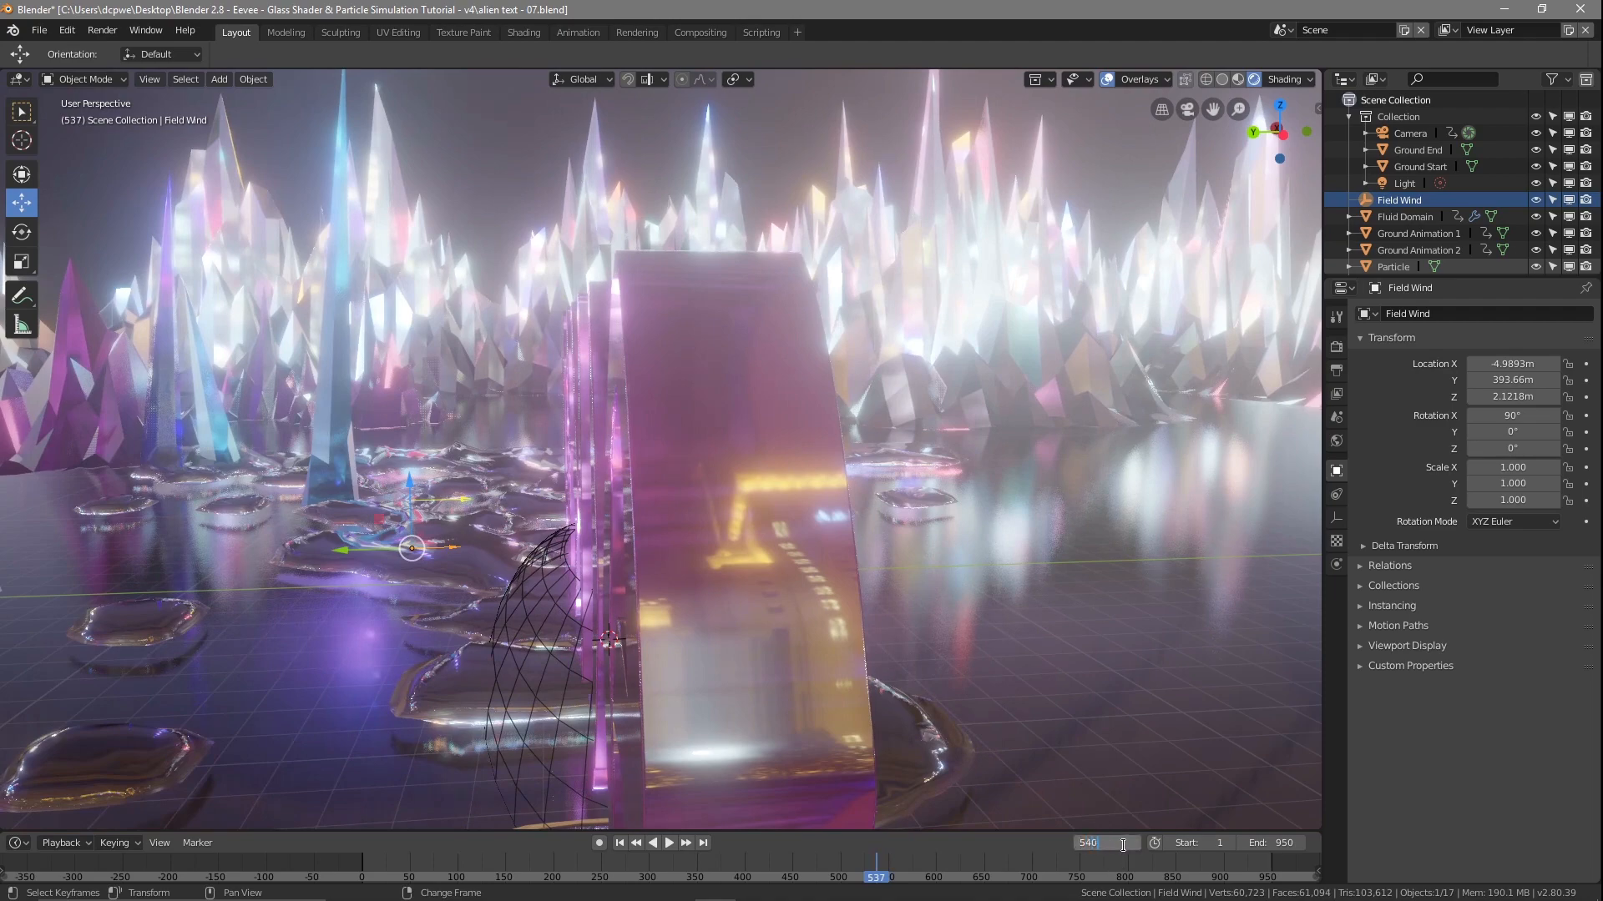
{"action": "key", "text": "Return"}
{"action": "middle_click_drag", "start_coordinate": [1054, 668], "coordinate": [993, 674]}
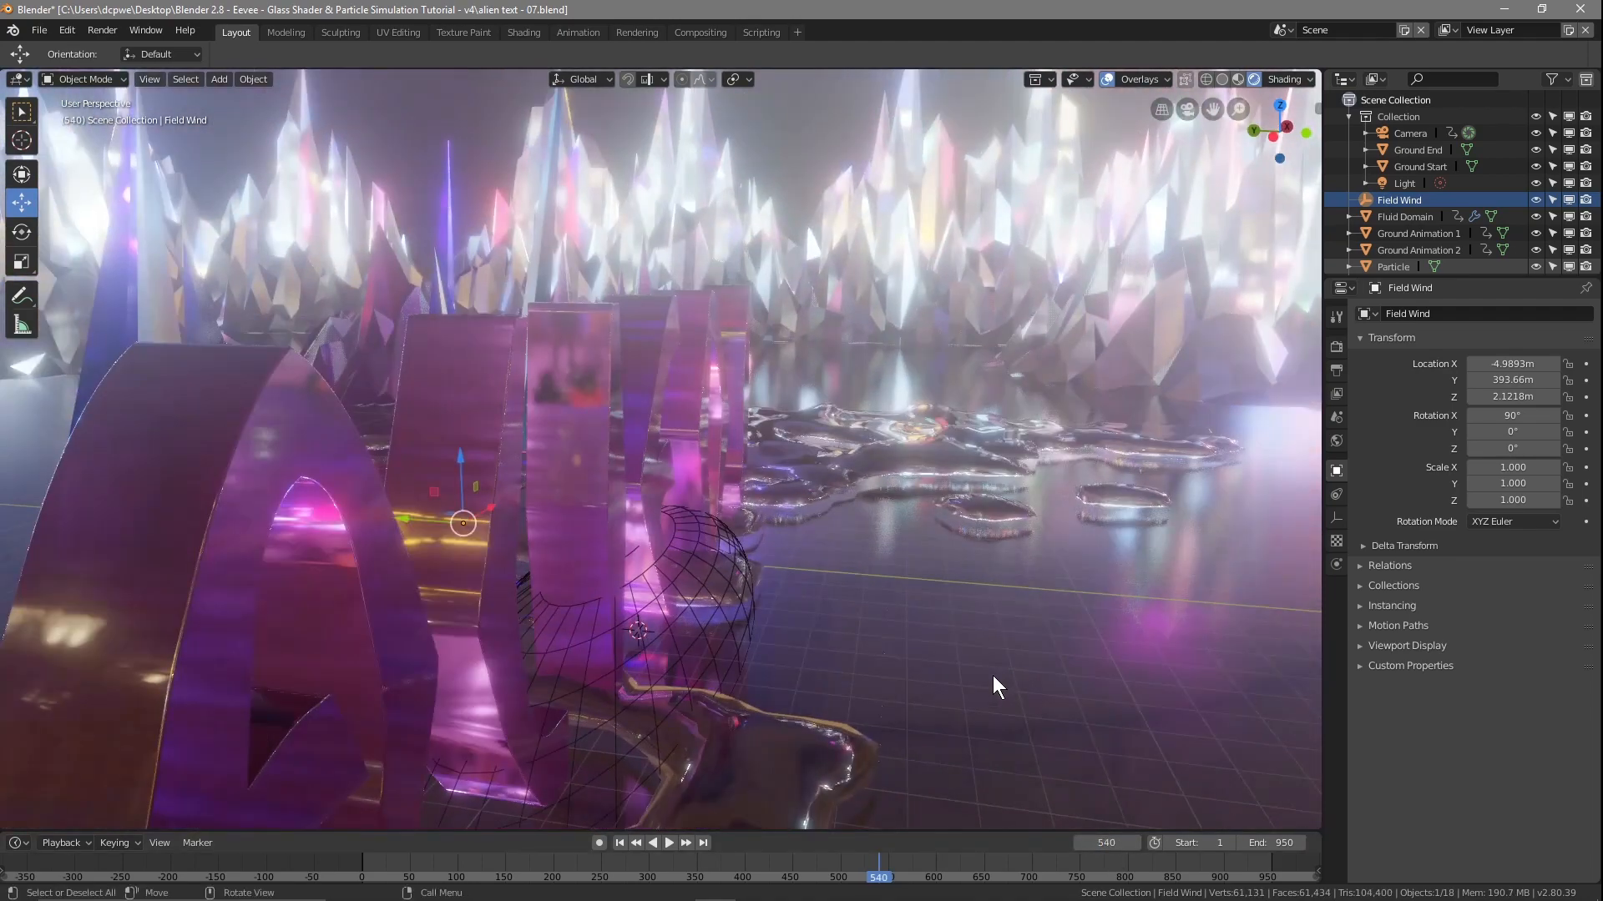
Set the particle lifetime of the Text Aliens particle system to 130 frames, with the scene seen through the camera
{"action": "key", "text": "KP_0"}
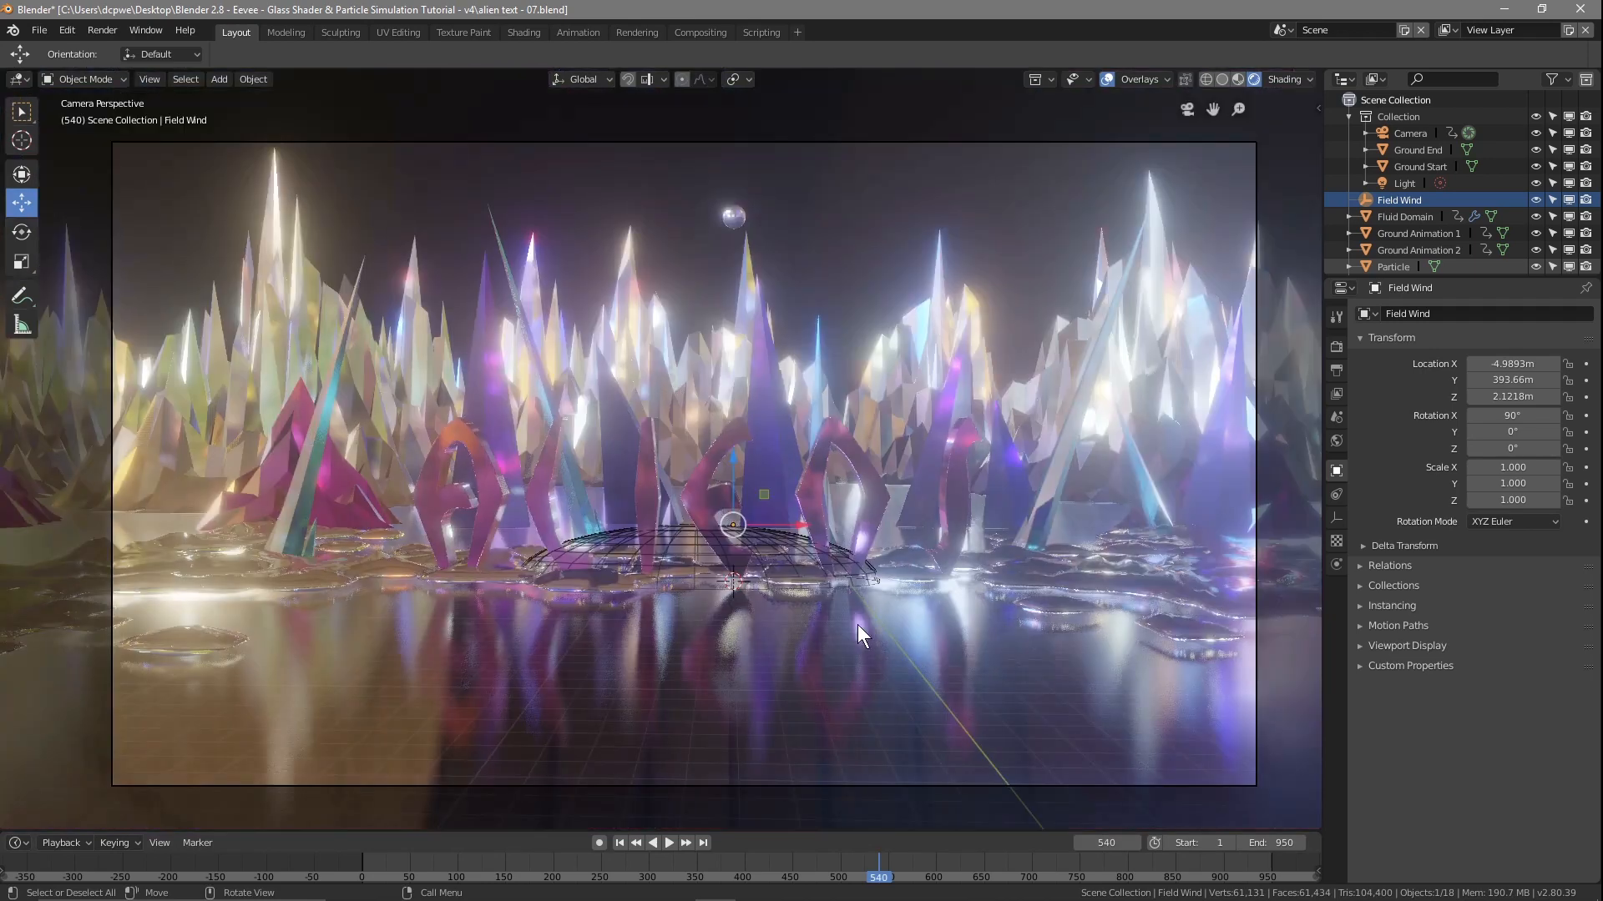
{"action": "scroll", "coordinate": [1405, 238], "scroll_direction": "down", "scroll_amount": 4}
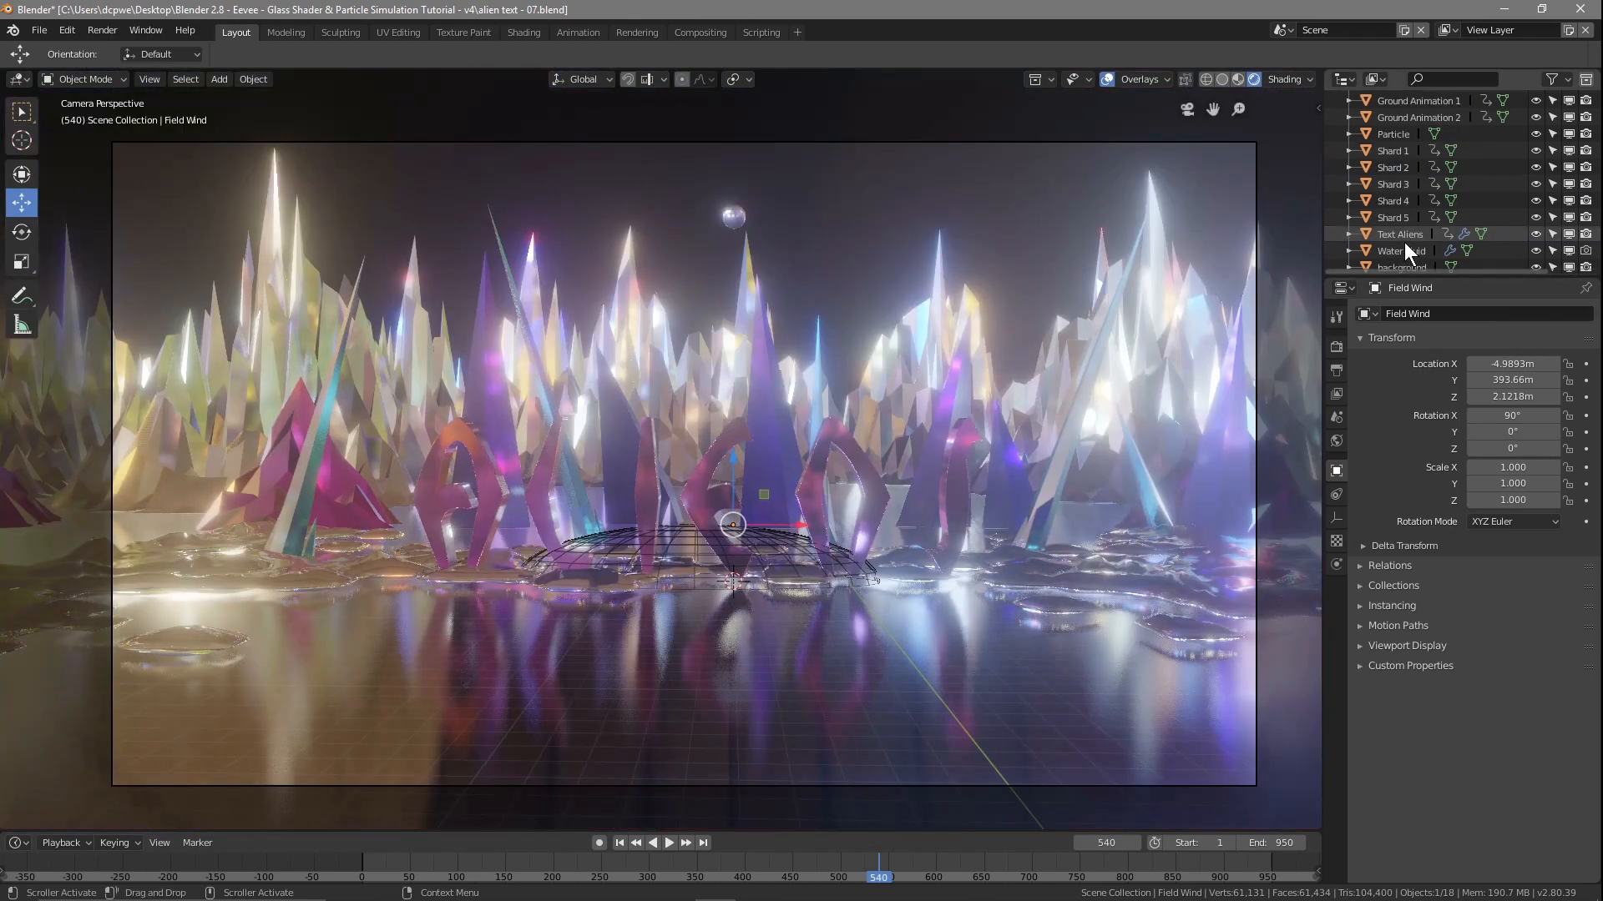
{"action": "left_click", "coordinate": [1400, 232]}
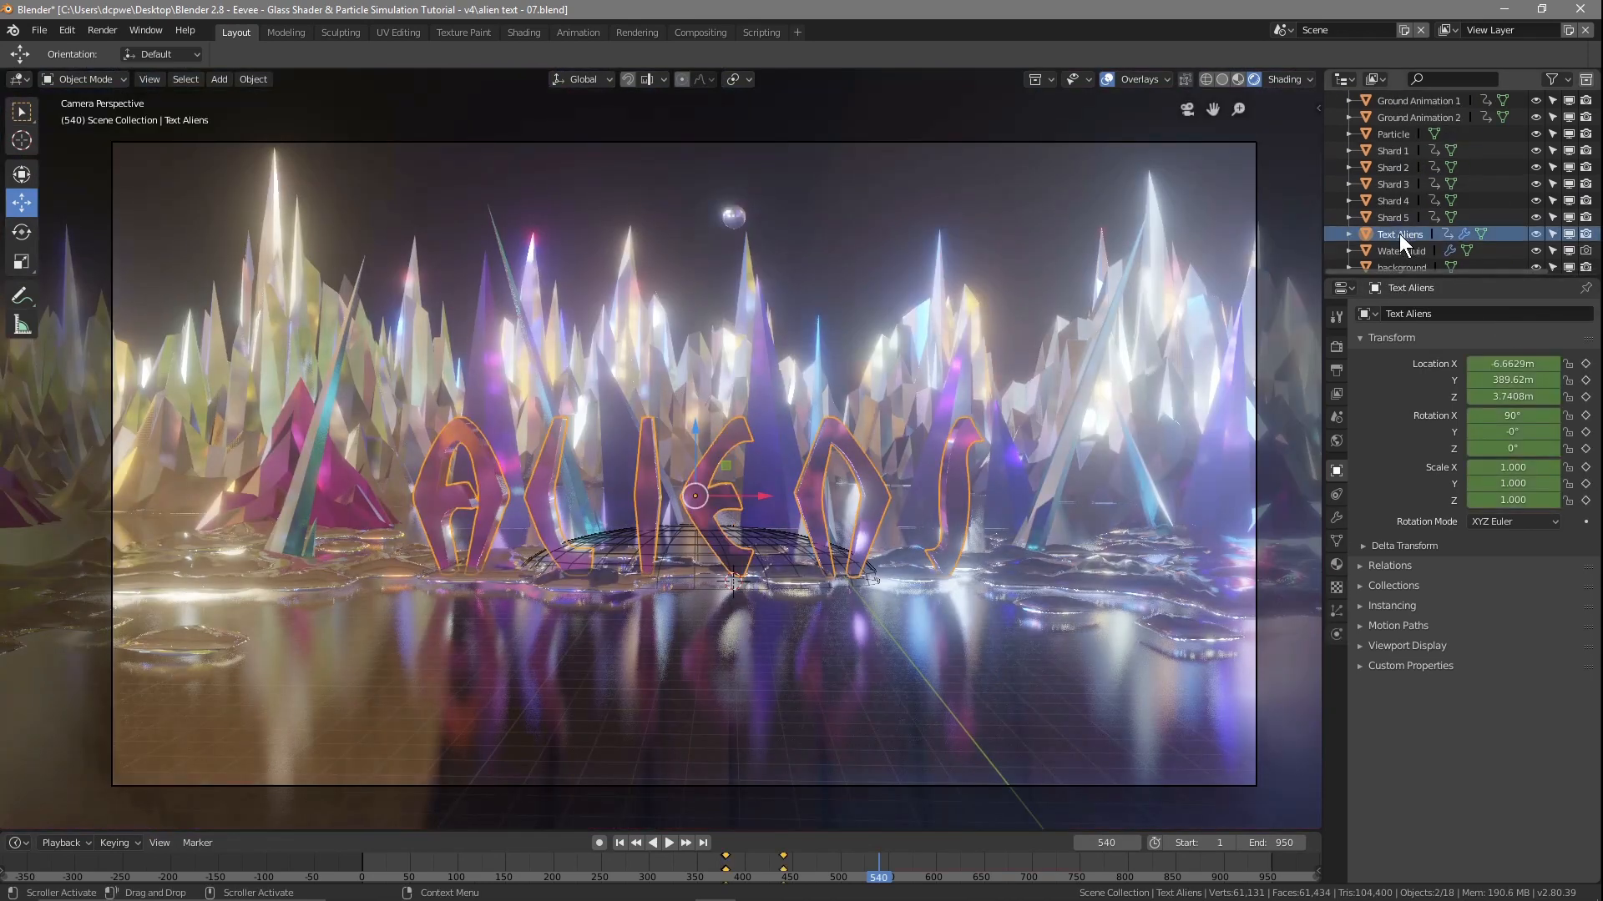
{"action": "left_click", "coordinate": [1336, 612]}
{"action": "scroll", "coordinate": [1489, 483], "scroll_direction": "up", "scroll_amount": 10}
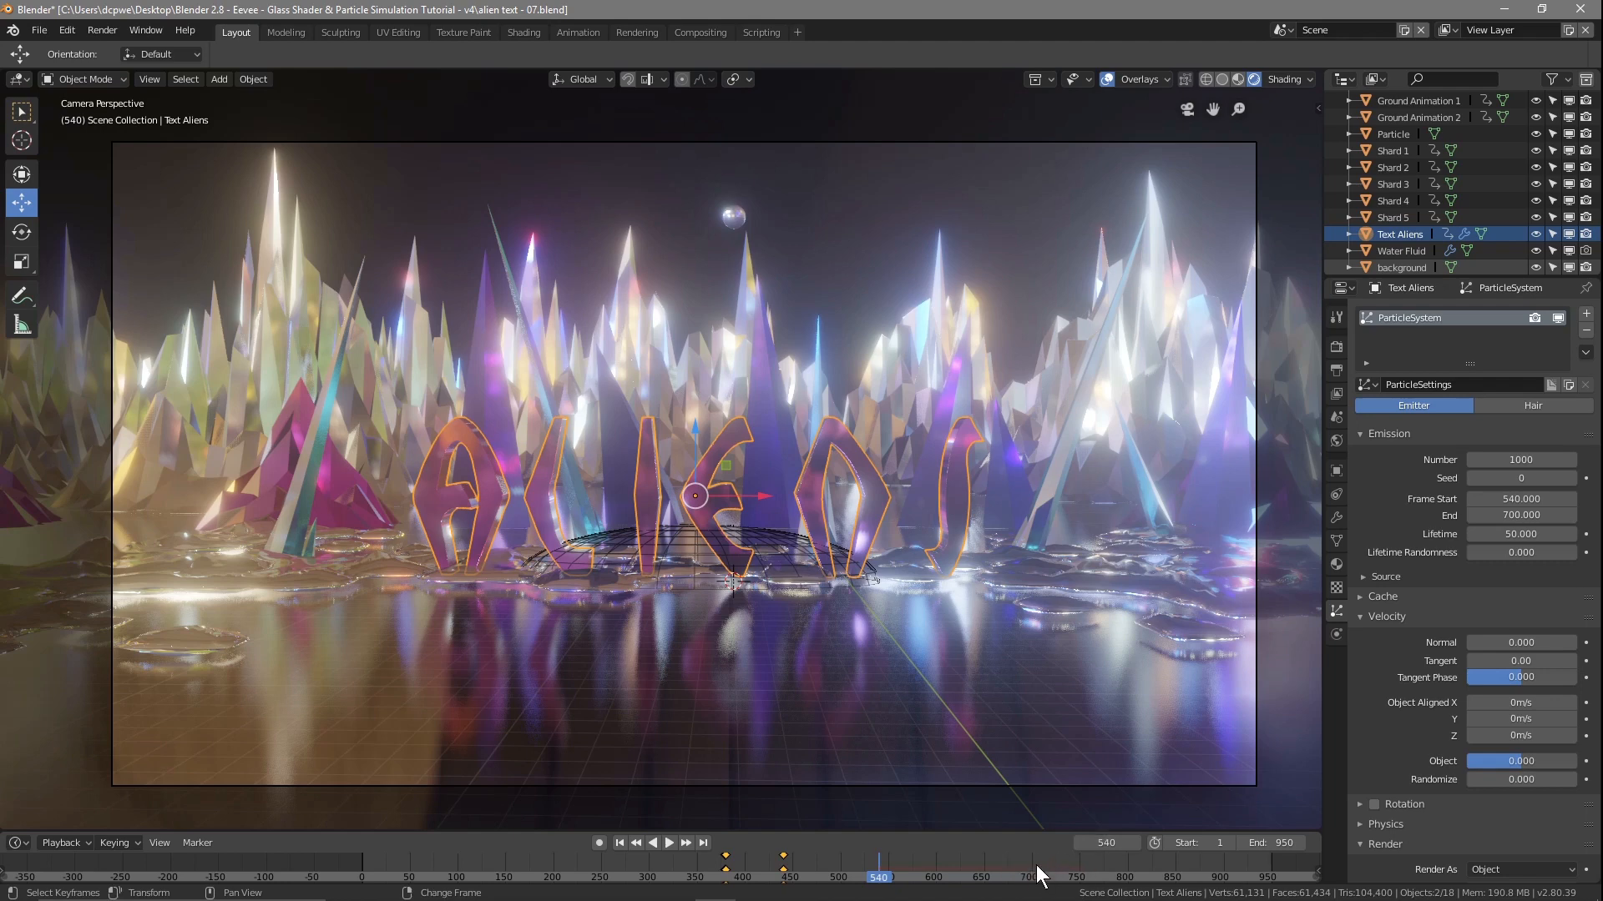
{"action": "left_click_drag", "start_coordinate": [1516, 532], "coordinate": [1592, 533]}
{"action": "left_click", "coordinate": [1519, 532]}
{"action": "type", "text": "130.6"}
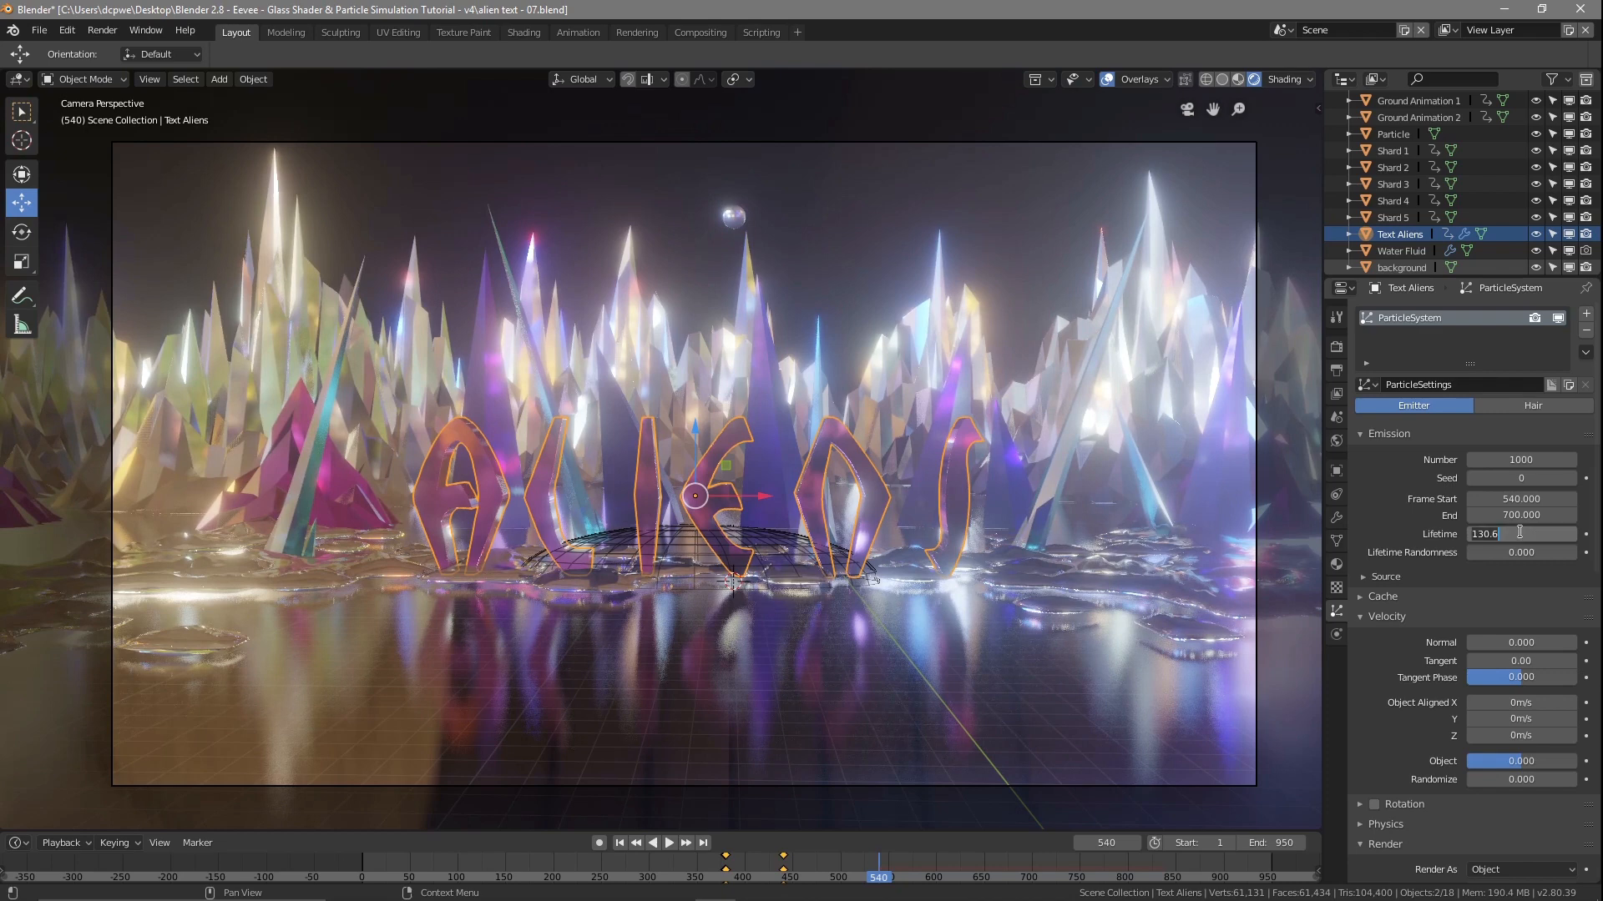
{"action": "type", "text": "130"}
{"action": "key", "text": "Return"}
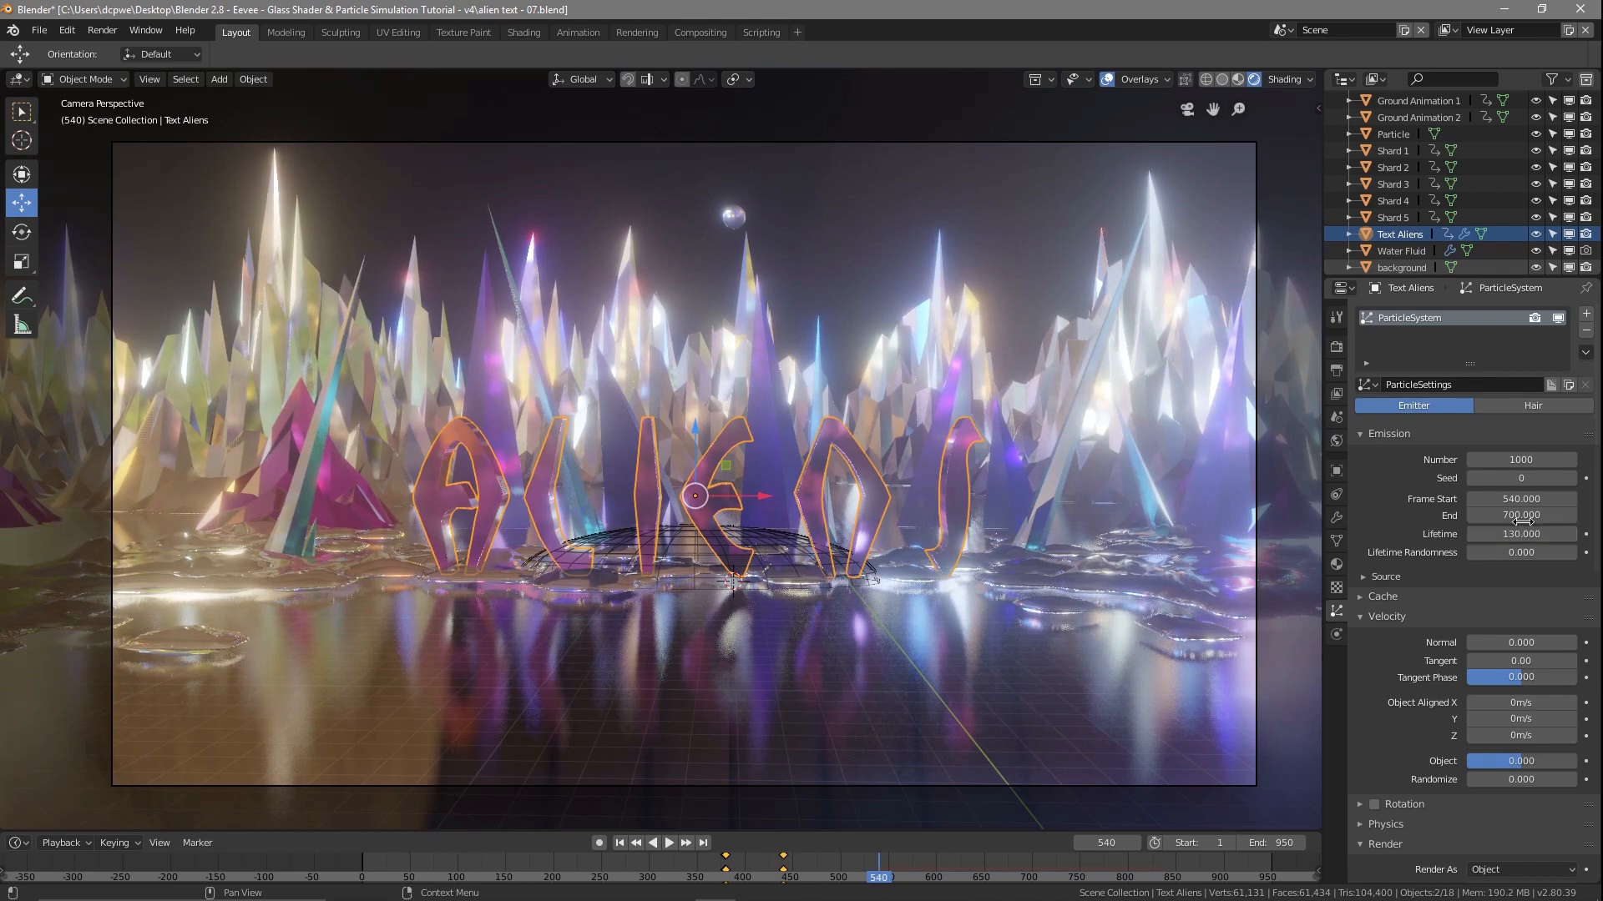
Set the end frame of the Text Aliens particle emission to 760
{"action": "left_click_drag", "start_coordinate": [1517, 515], "coordinate": [1549, 515]}
{"action": "left_click", "coordinate": [1515, 515]}
{"action": "type", "text": "760"}
{"action": "key", "text": "Return"}
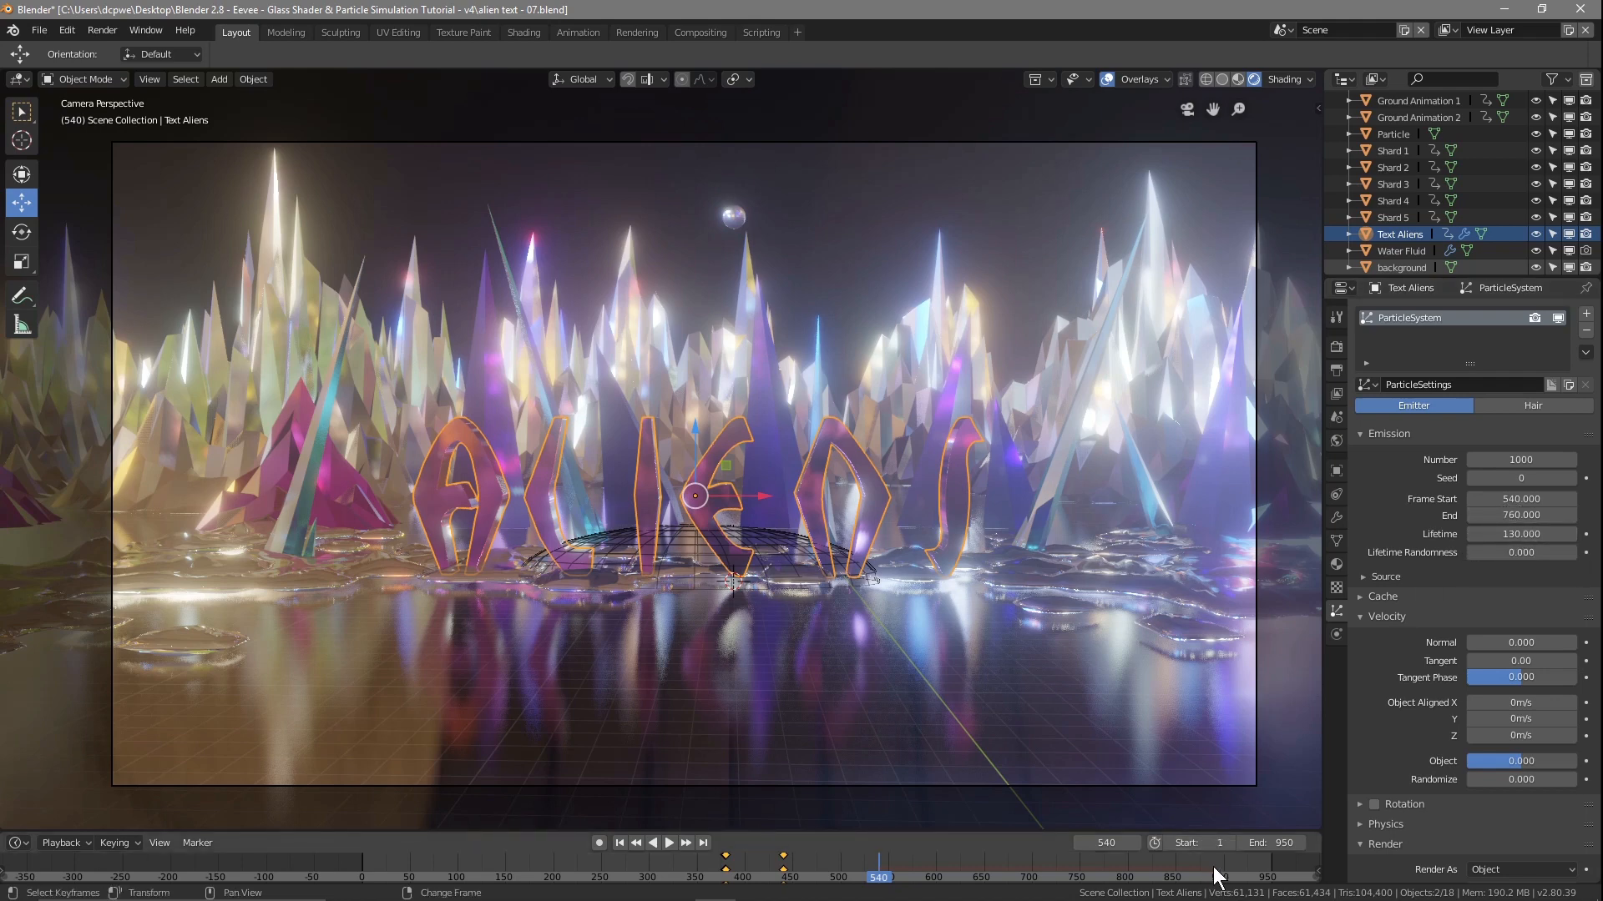
Play and scrub the animation up to frame 766 to preview the particles around the text
{"action": "key", "text": "space"}
{"action": "right_click_drag", "start_coordinate": [1161, 858], "coordinate": [1089, 870]}
{"action": "key", "text": "space"}
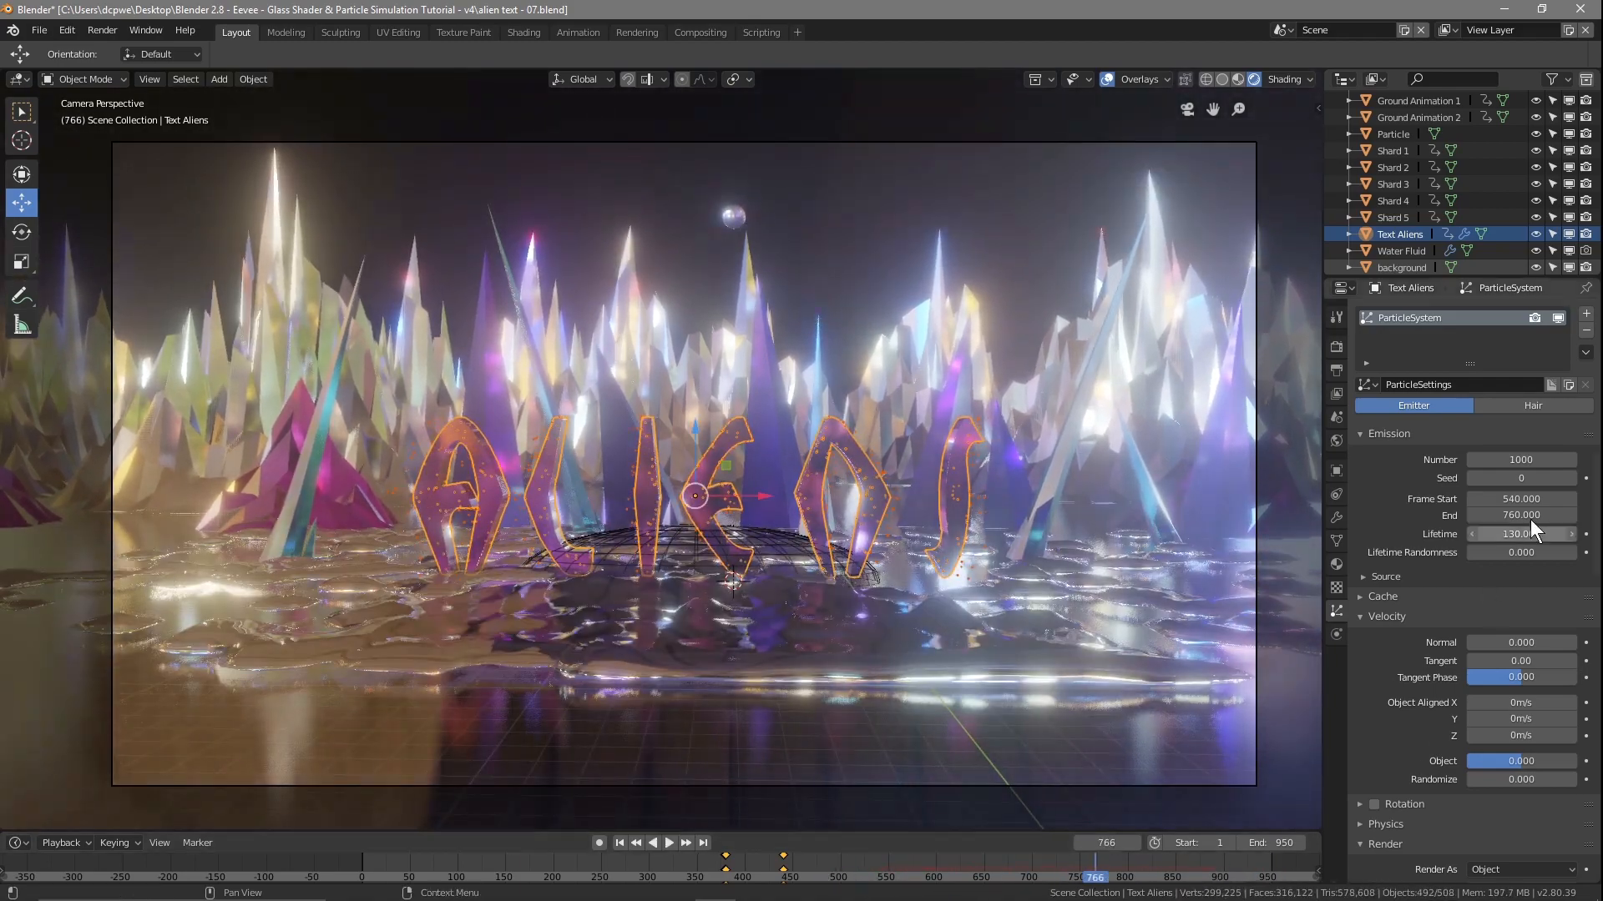
Increase the number of emitted particles to 10000
{"action": "left_click", "coordinate": [1521, 460]}
{"action": "type", "text": "1"}
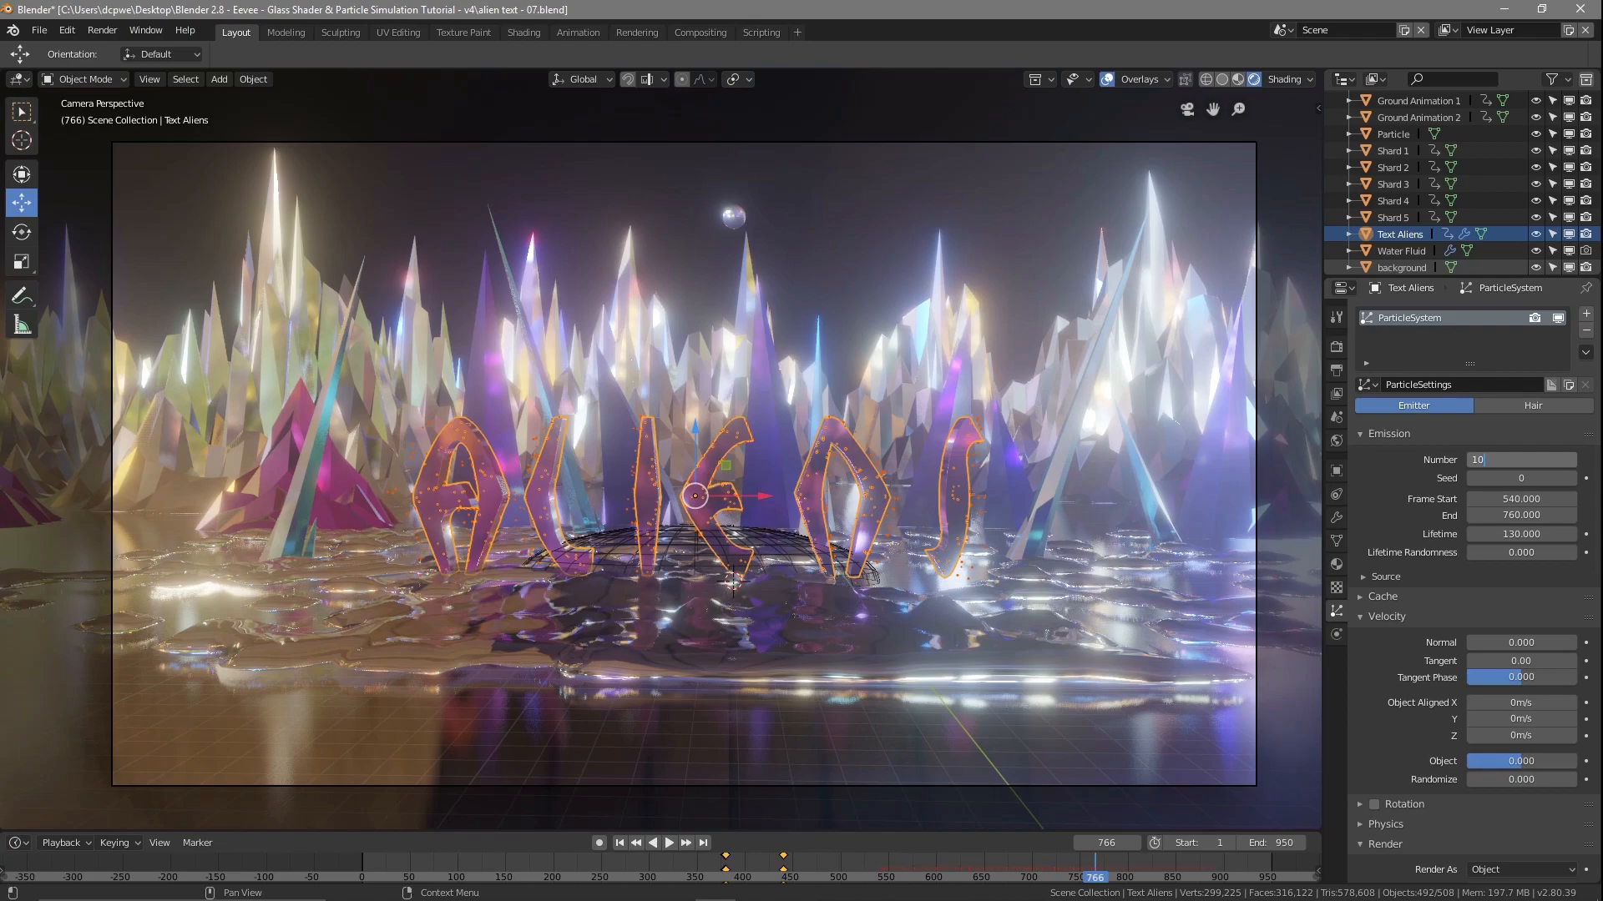
{"action": "key", "text": "Return"}
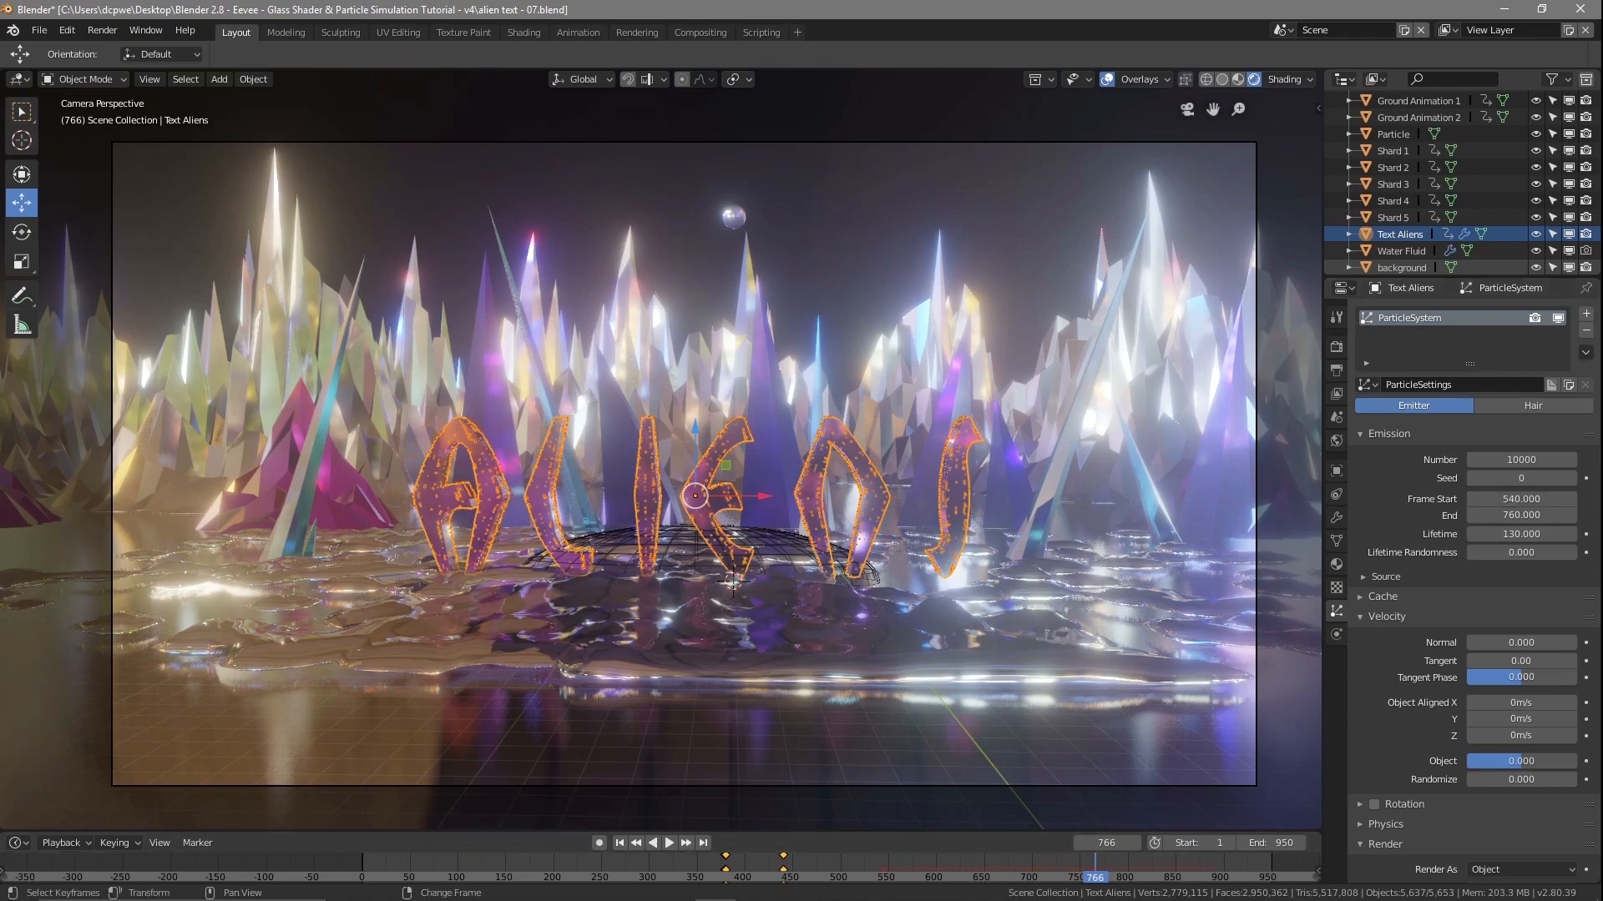
At frame 835, set the particles' render scale to 0.300 and their scale randomness to 1.000
{"action": "left_click_drag", "start_coordinate": [1089, 881], "coordinate": [1162, 875]}
{"action": "scroll", "coordinate": [1499, 553], "scroll_direction": "down", "scroll_amount": 8}
{"action": "scroll", "coordinate": [1432, 638], "scroll_direction": "down", "scroll_amount": 6}
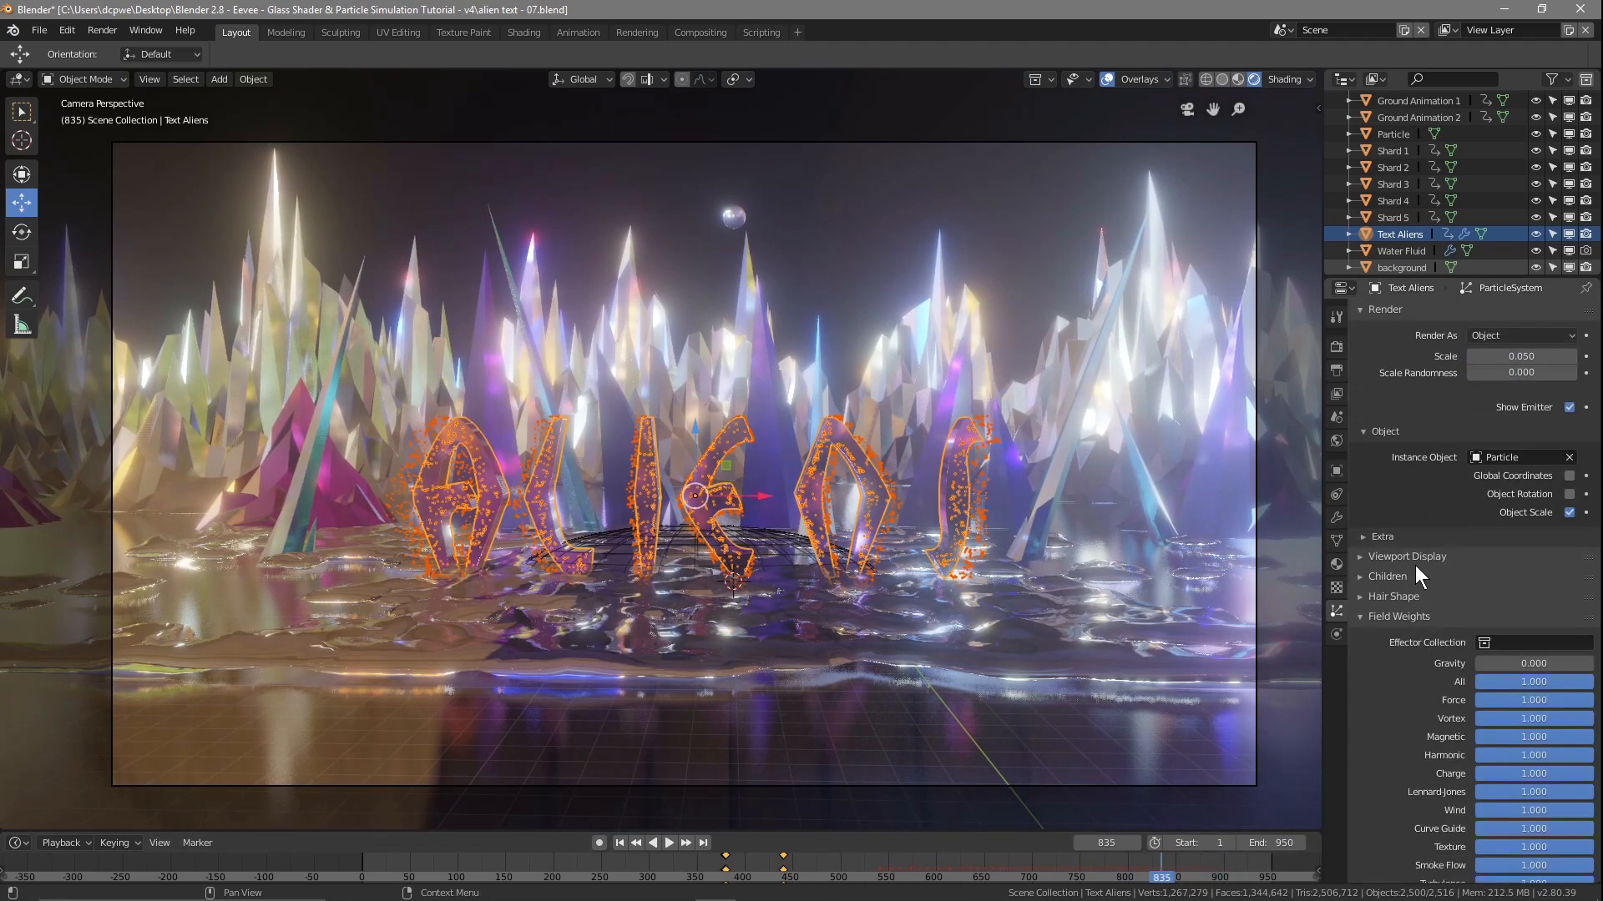
{"action": "scroll", "coordinate": [1415, 559], "scroll_direction": "up", "scroll_amount": 2}
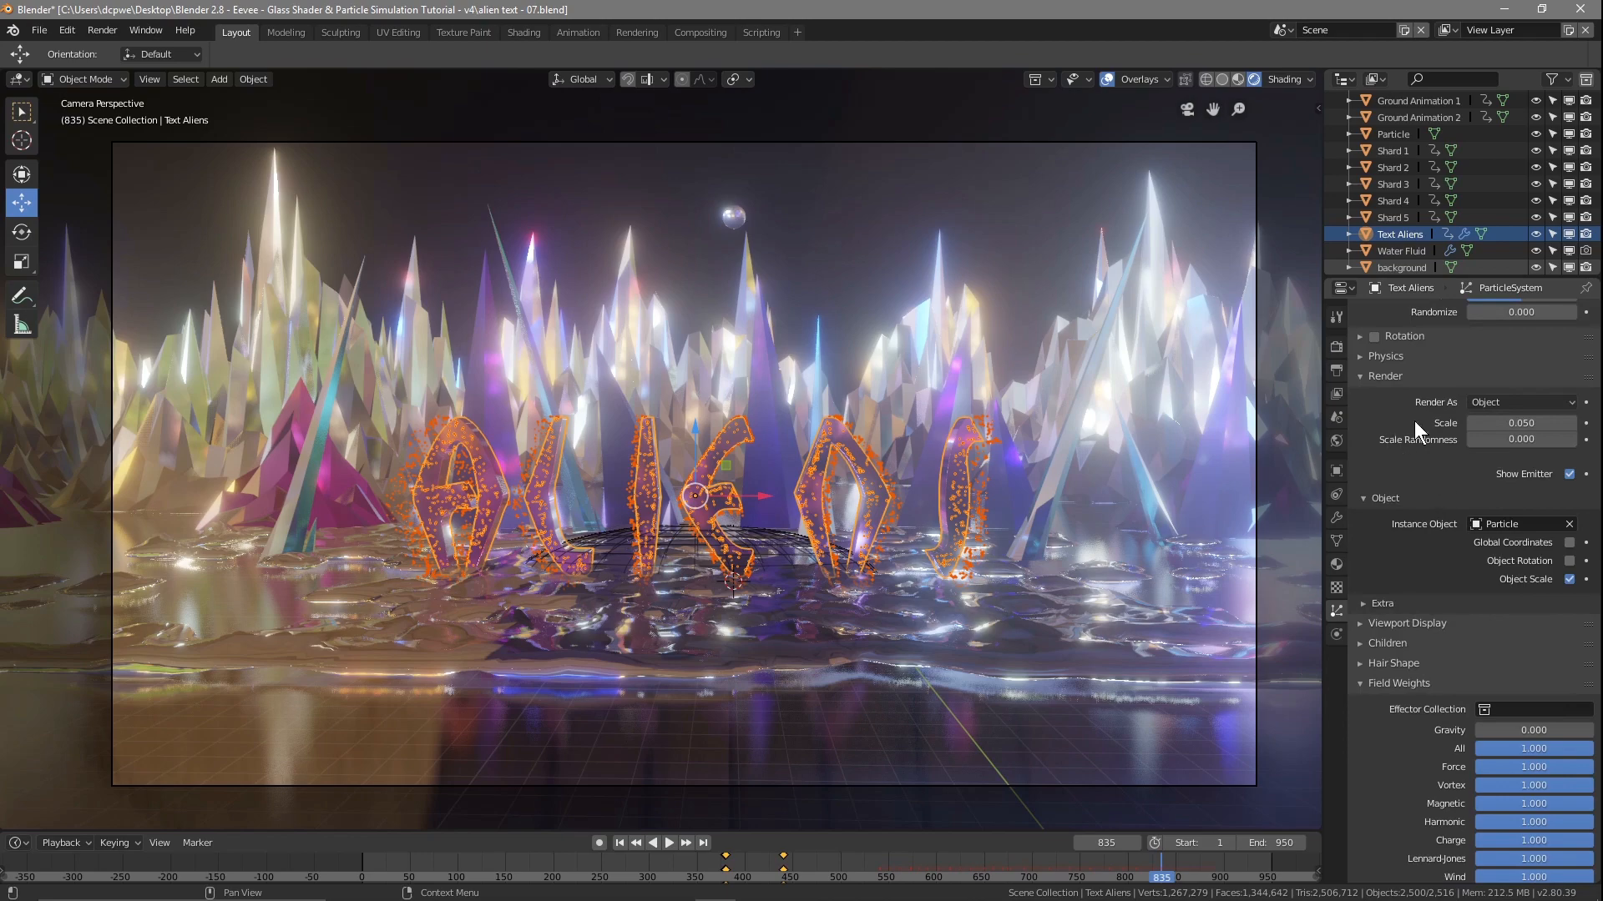
{"action": "left_click_drag", "start_coordinate": [1500, 437], "coordinate": [1586, 423]}
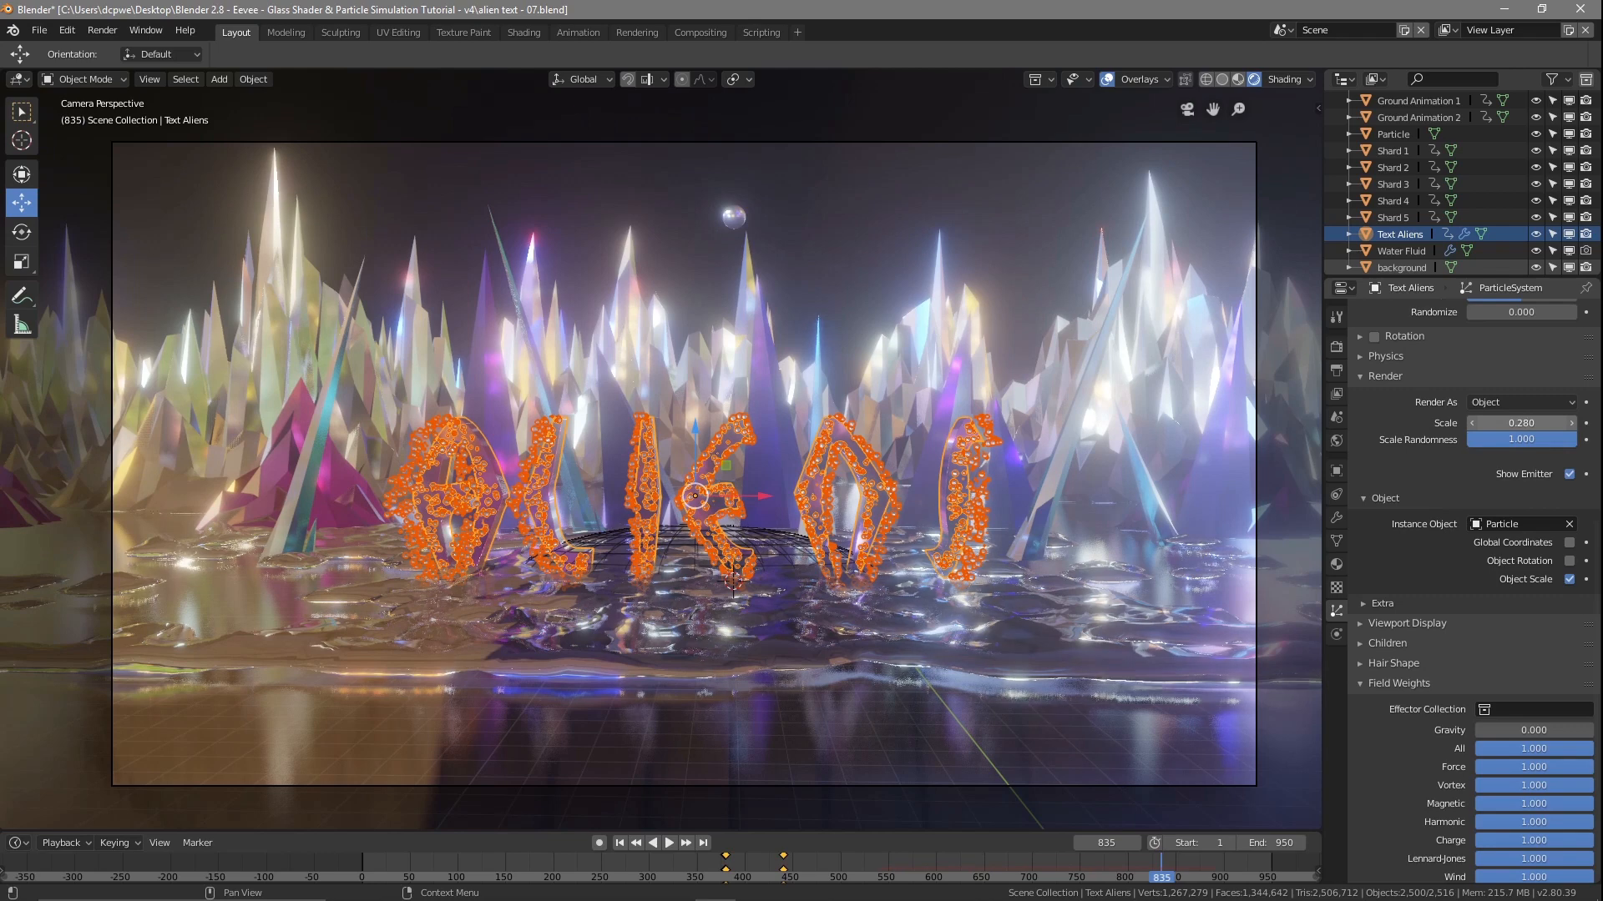
{"action": "mouse_move", "coordinate": [1478, 429]}
{"action": "left_mouse_down"}
{"action": "mouse_move", "coordinate": [1503, 424]}
{"action": "mouse_move", "coordinate": [1479, 429]}
{"action": "left_mouse_up"}
{"action": "left_click", "coordinate": [1475, 428]}
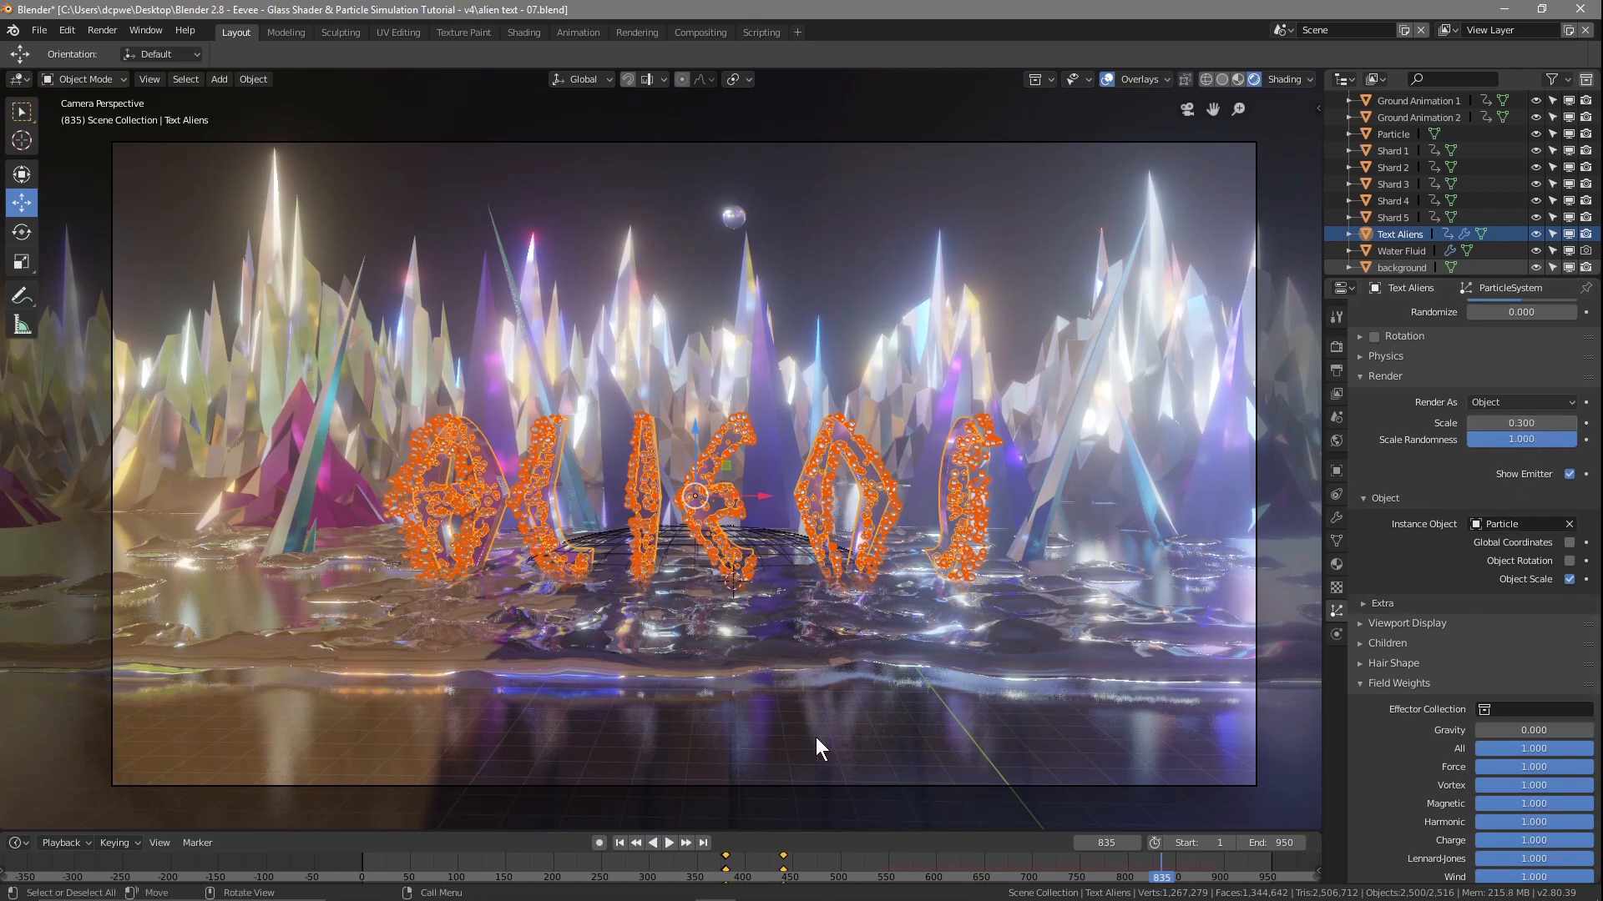
Render frame 778 to inspect the glass particles around the text, and close the render
{"action": "left_click_drag", "start_coordinate": [1156, 874], "coordinate": [1050, 874]}
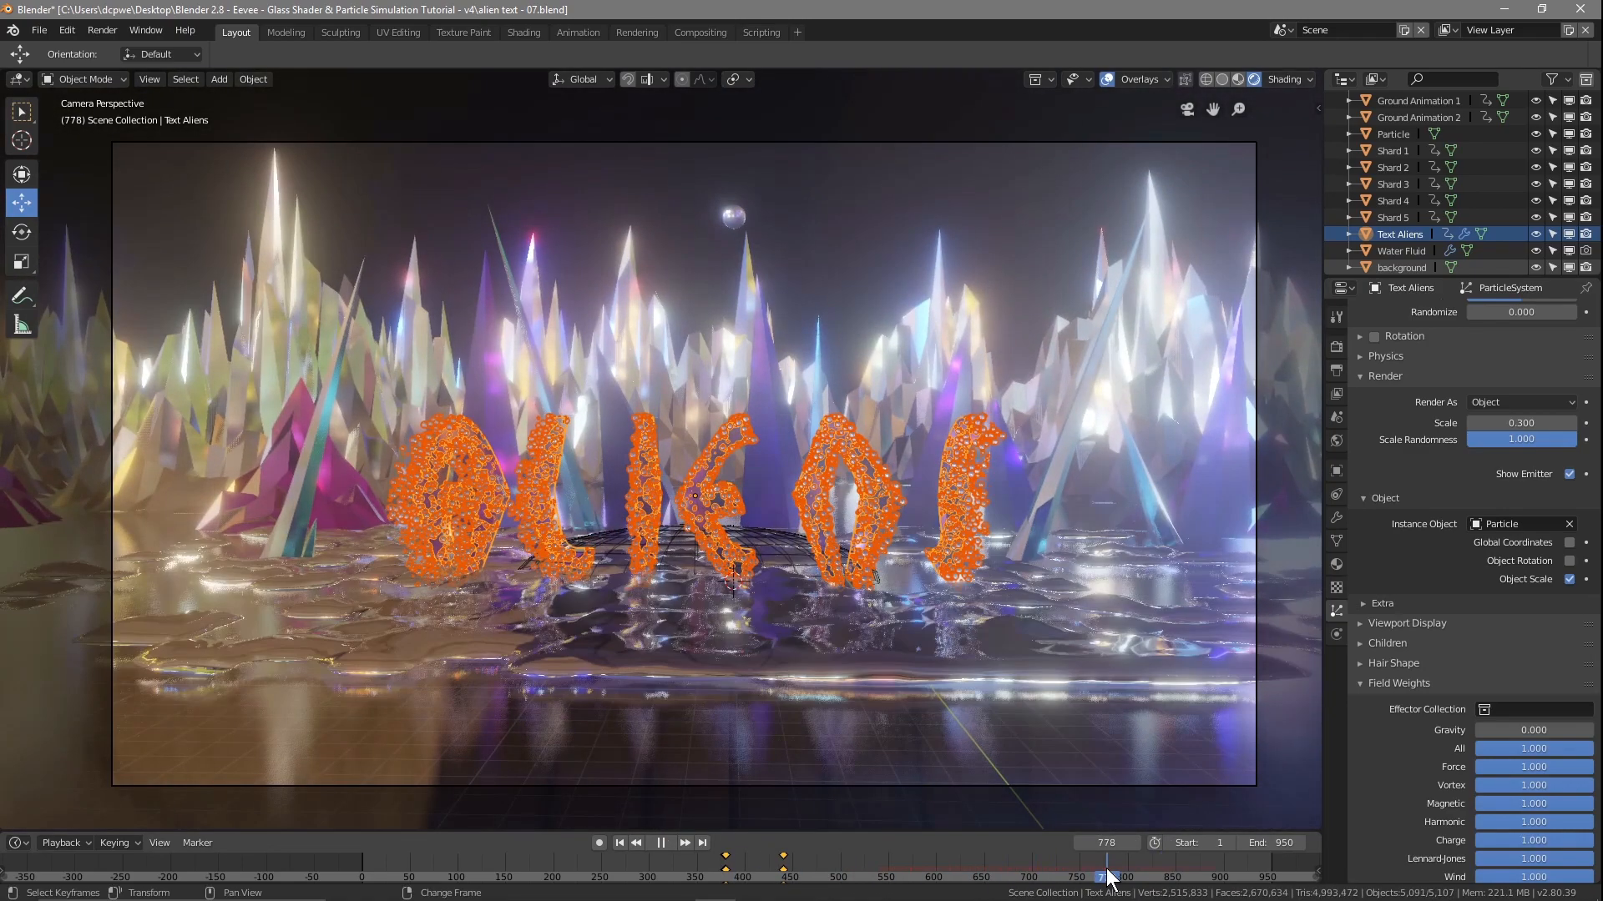
{"action": "key", "text": "F12"}
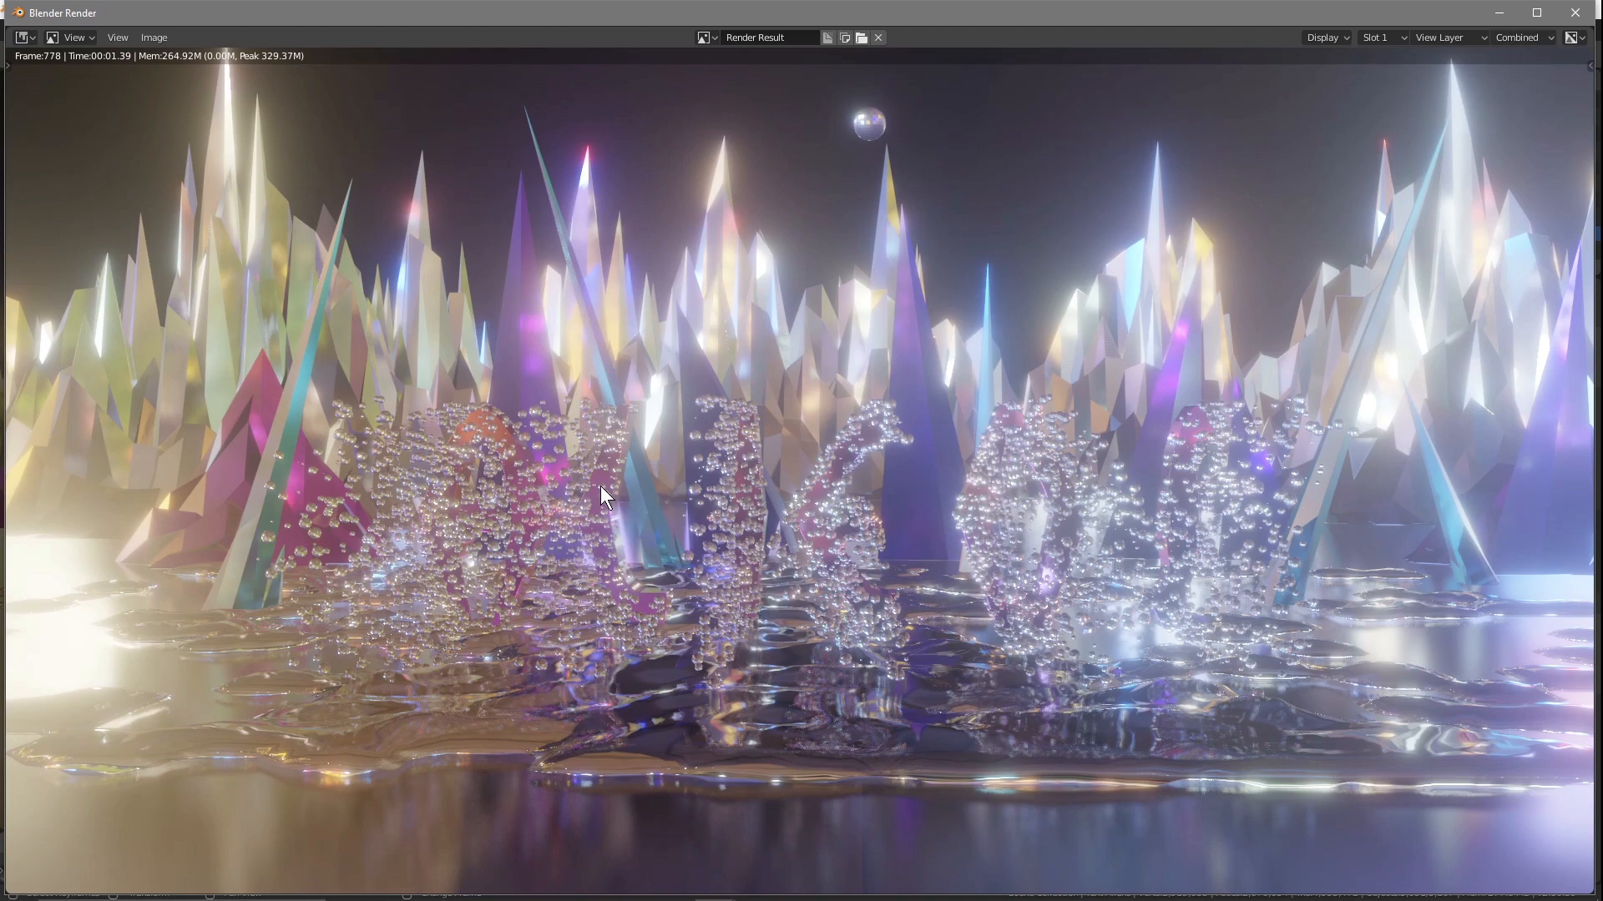
{"action": "left_click", "coordinate": [1573, 24]}
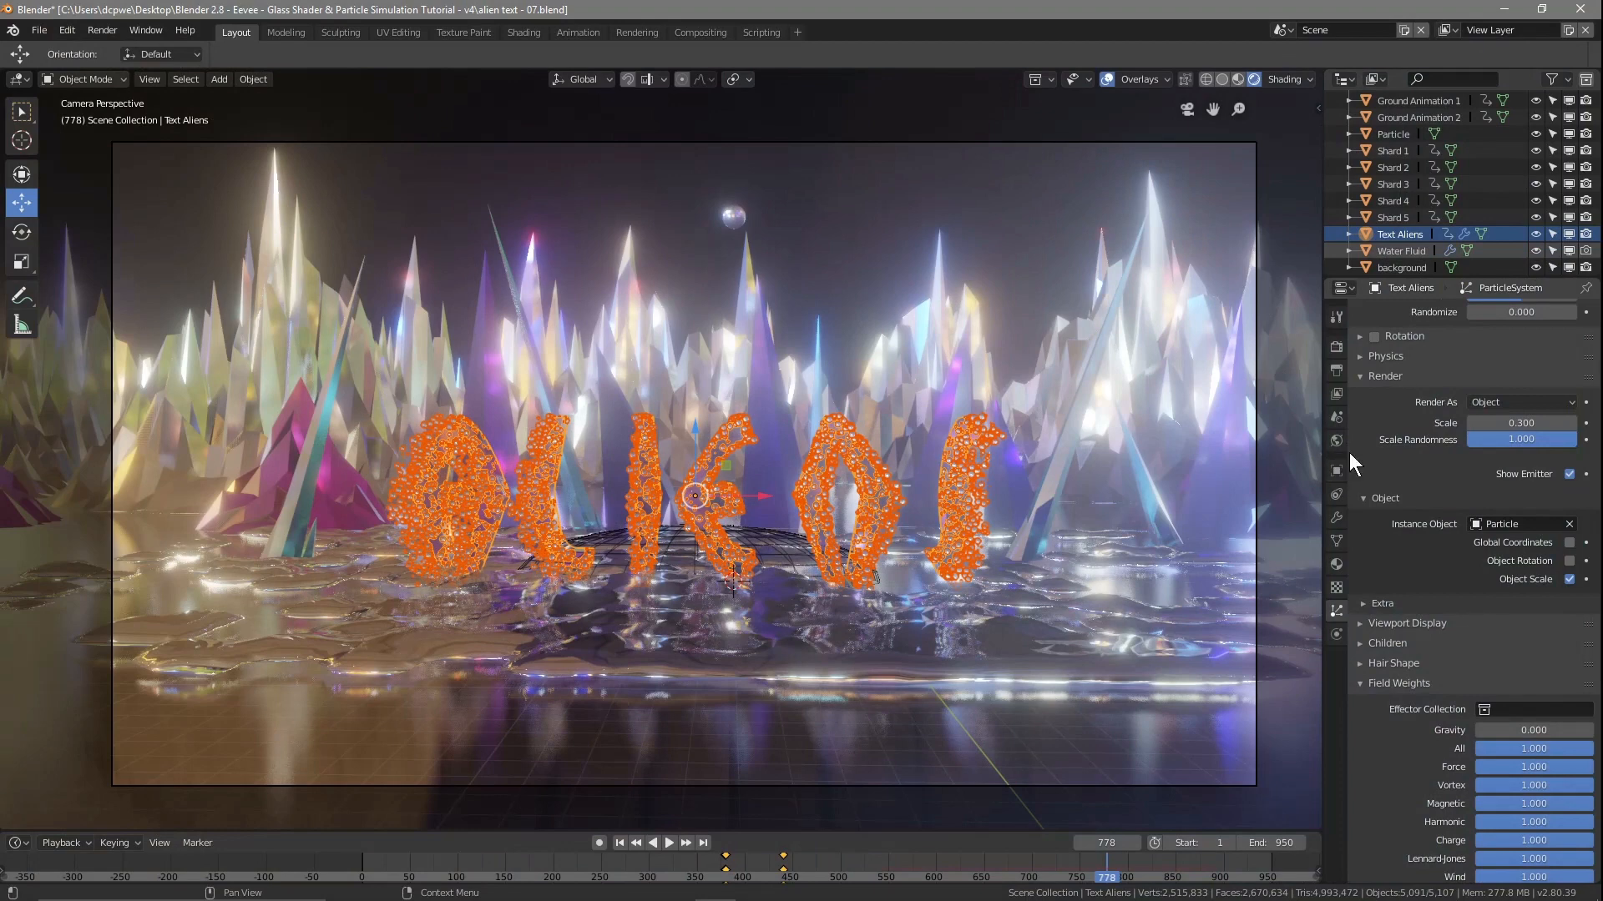
Try Material.002 on the Particle object and replace it with Material.003
{"action": "scroll", "coordinate": [1396, 167], "scroll_direction": "up", "scroll_amount": 5}
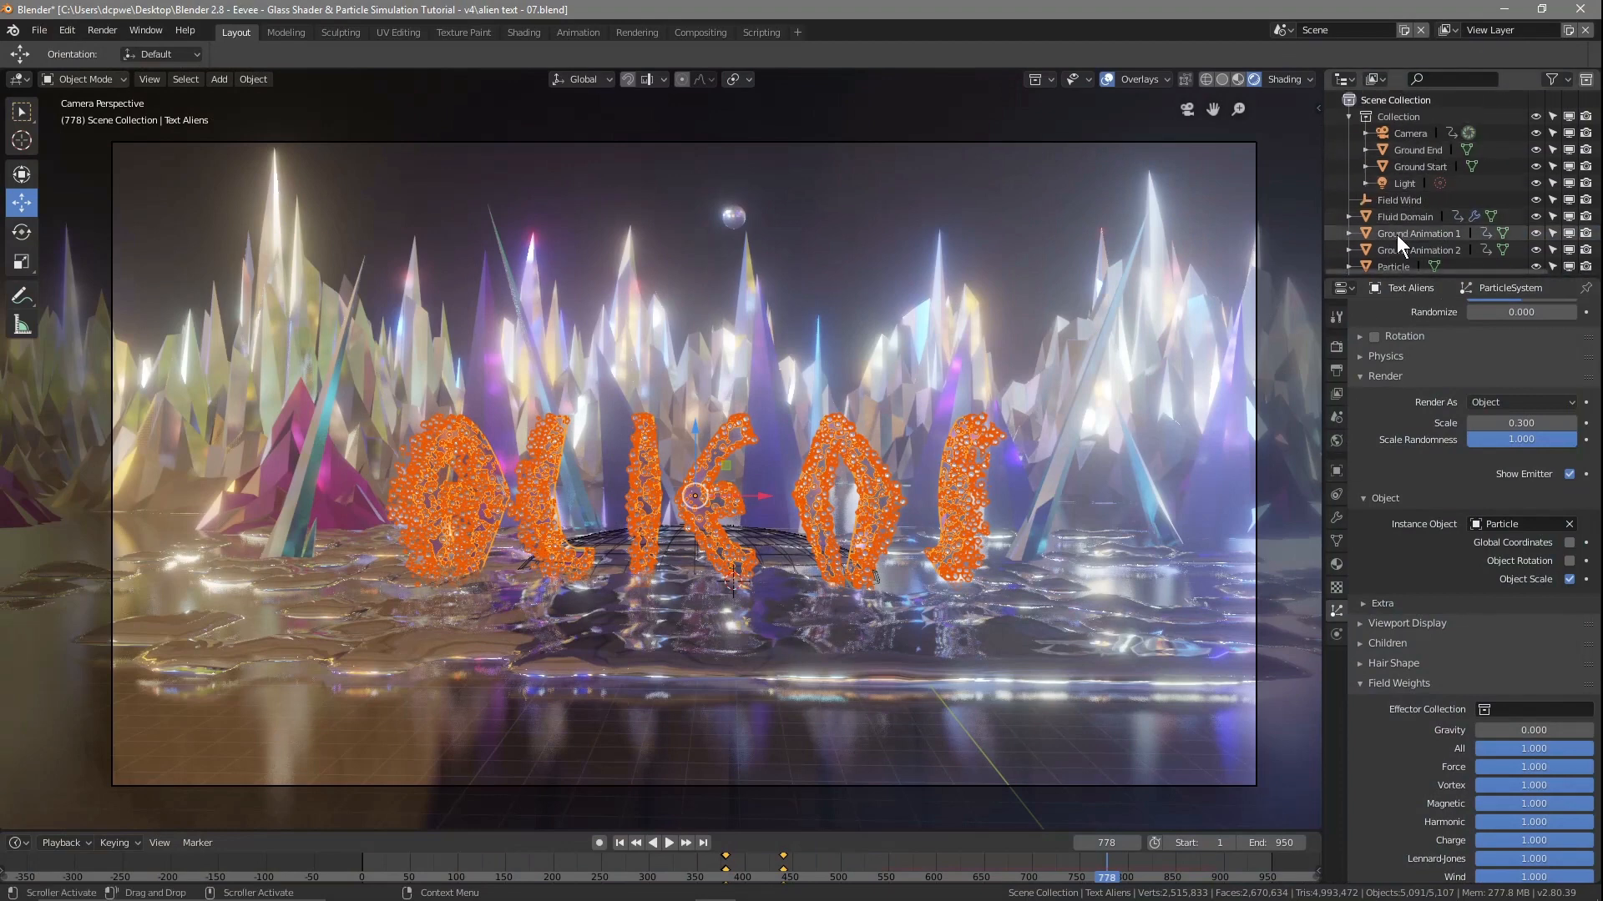
{"action": "left_click", "coordinate": [1392, 263]}
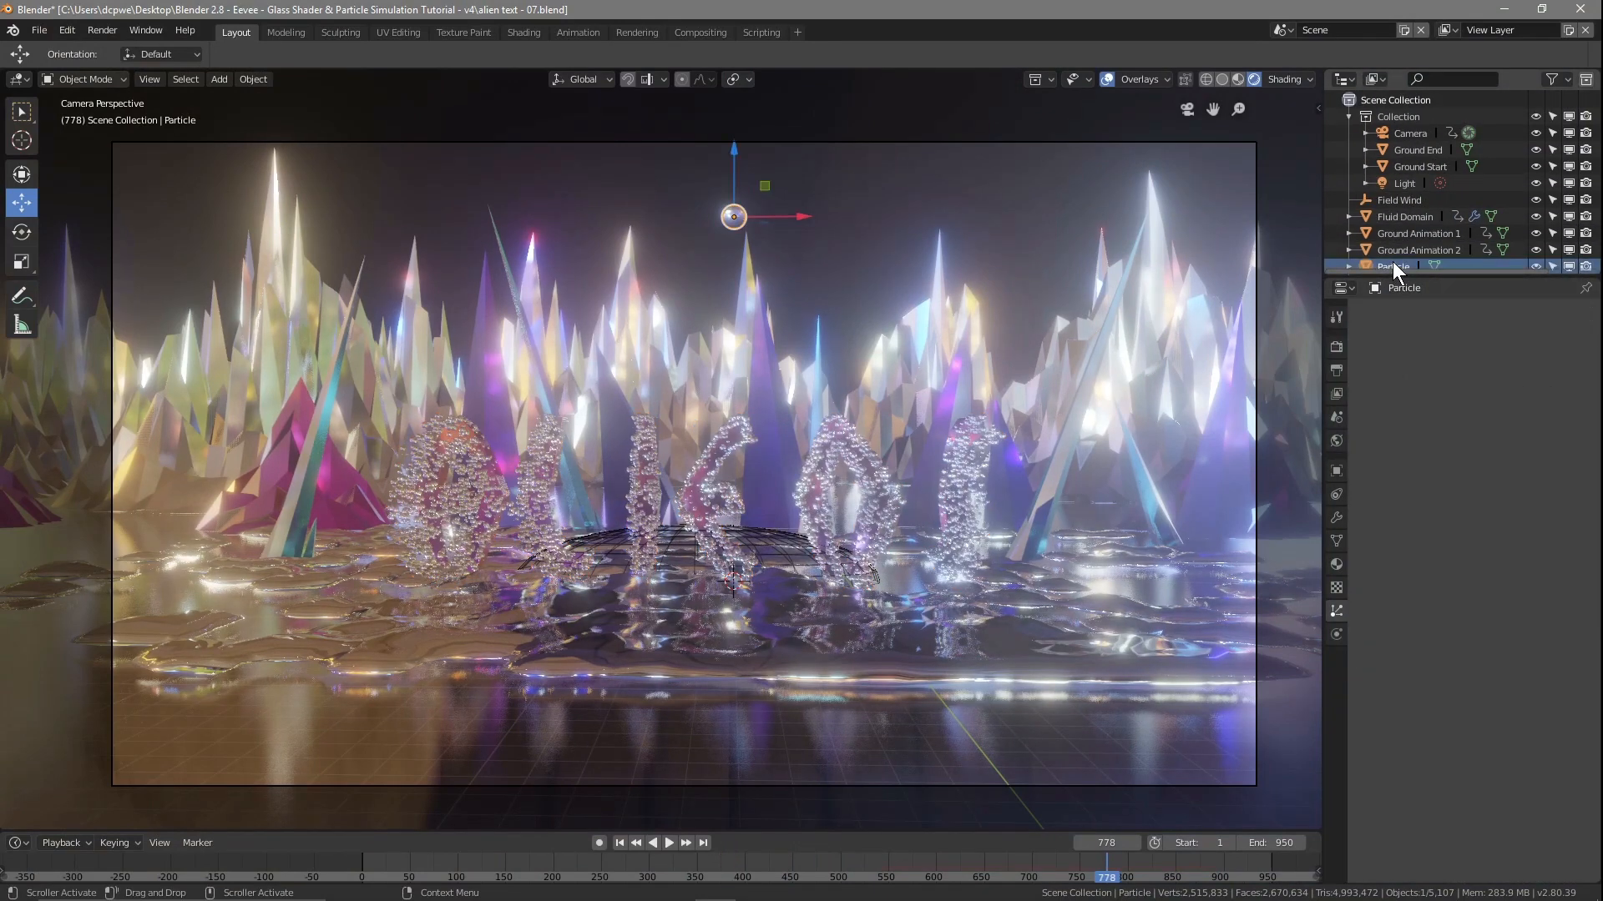
{"action": "left_click", "coordinate": [1336, 565]}
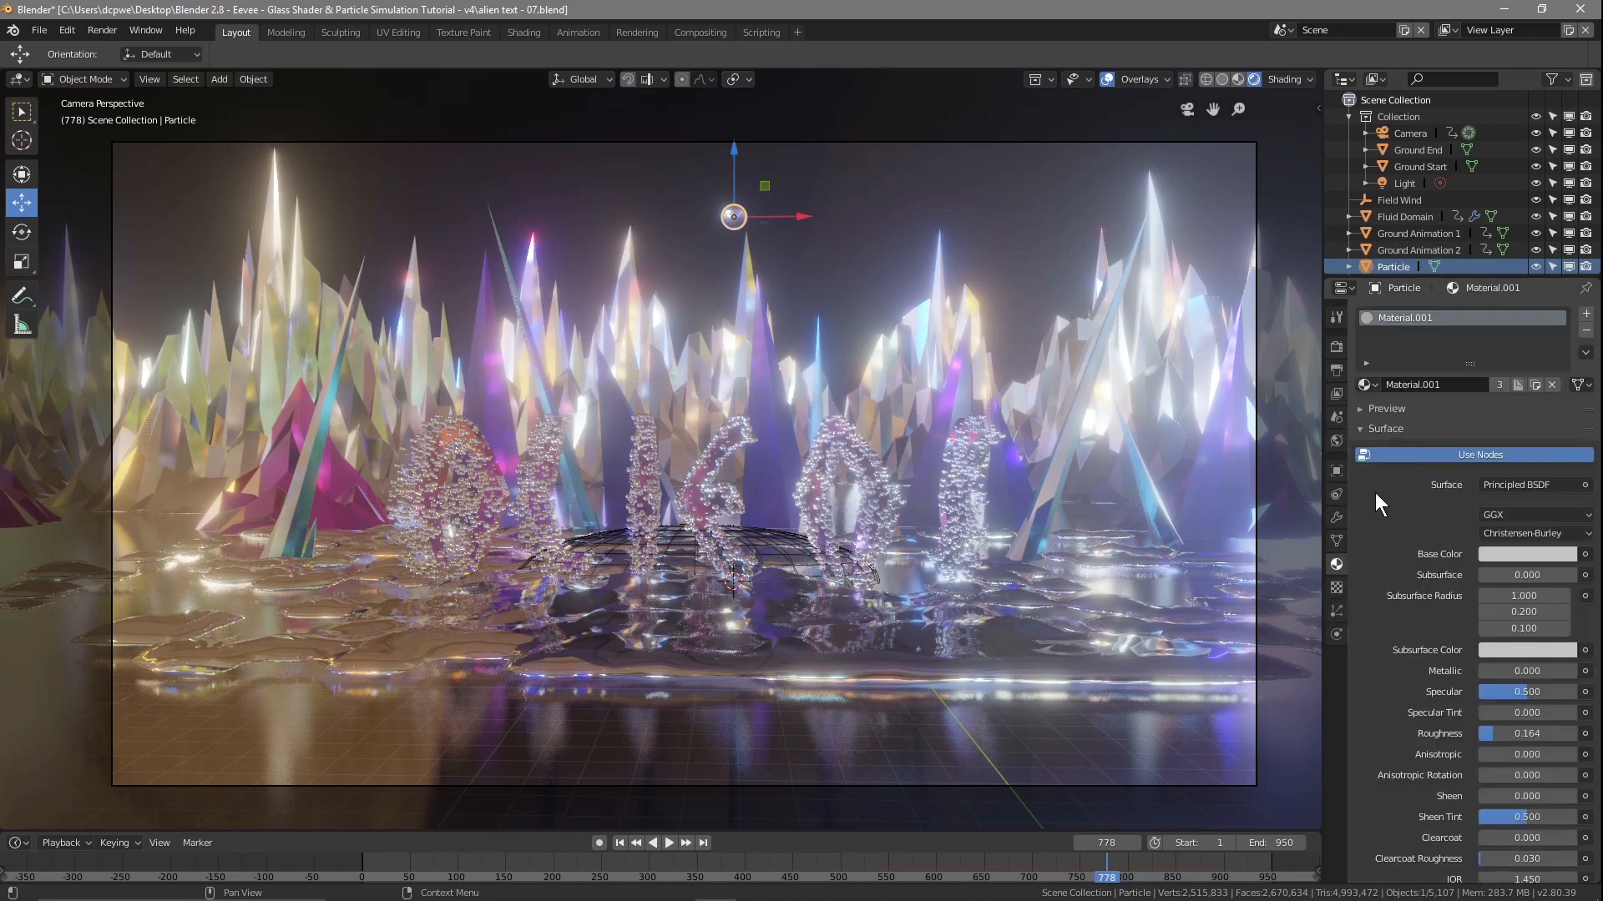
{"action": "left_click", "coordinate": [1364, 386]}
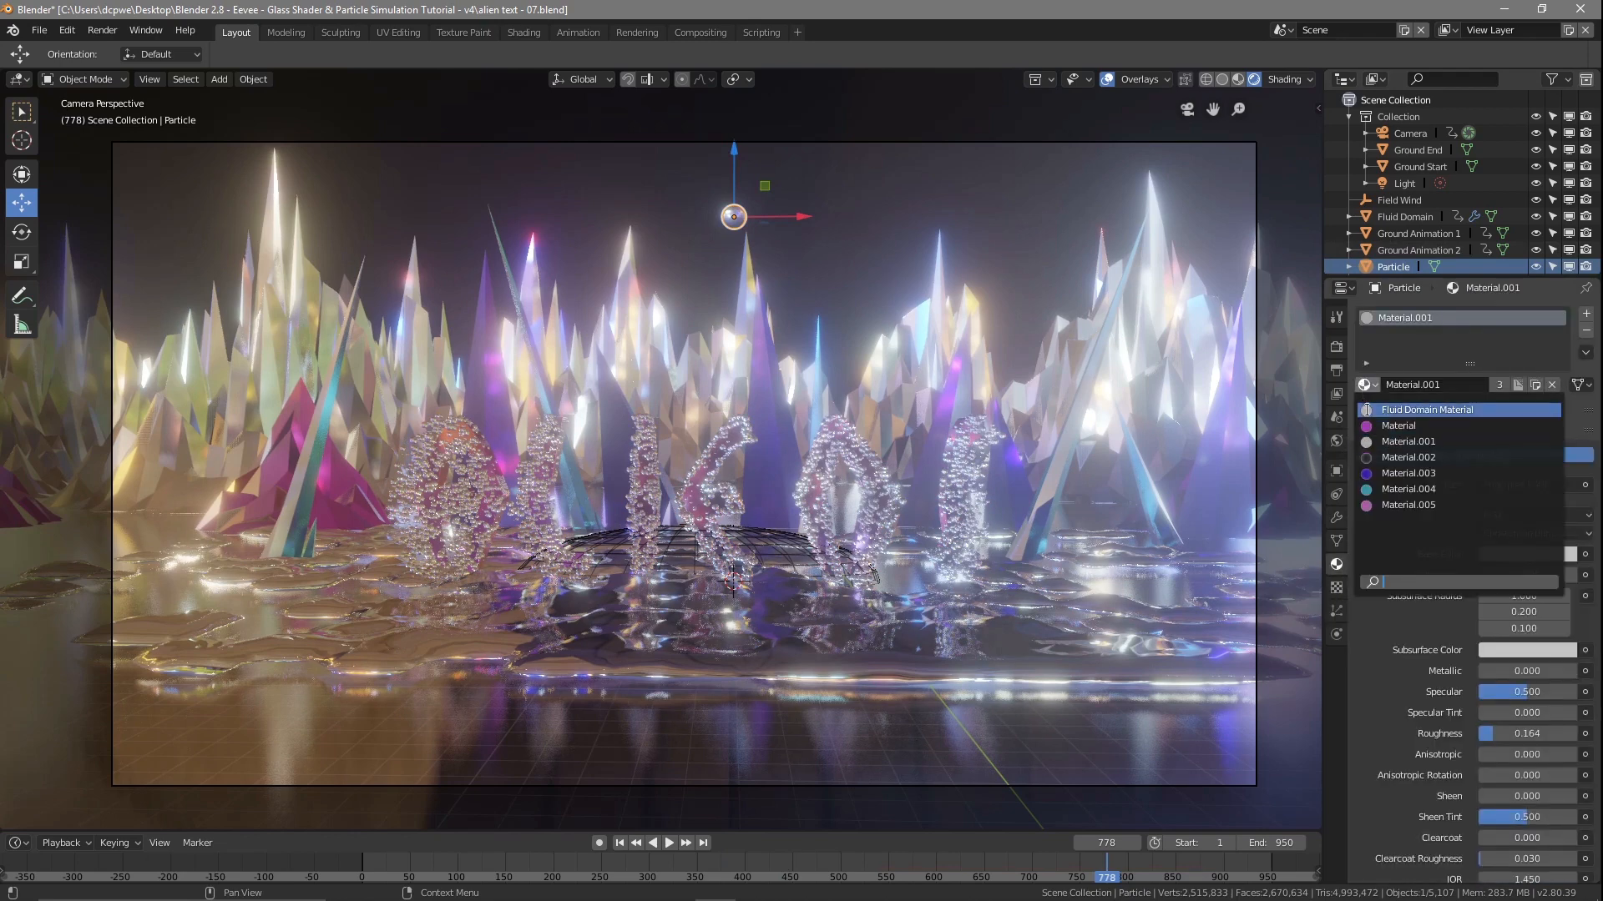
{"action": "left_click", "coordinate": [1384, 460]}
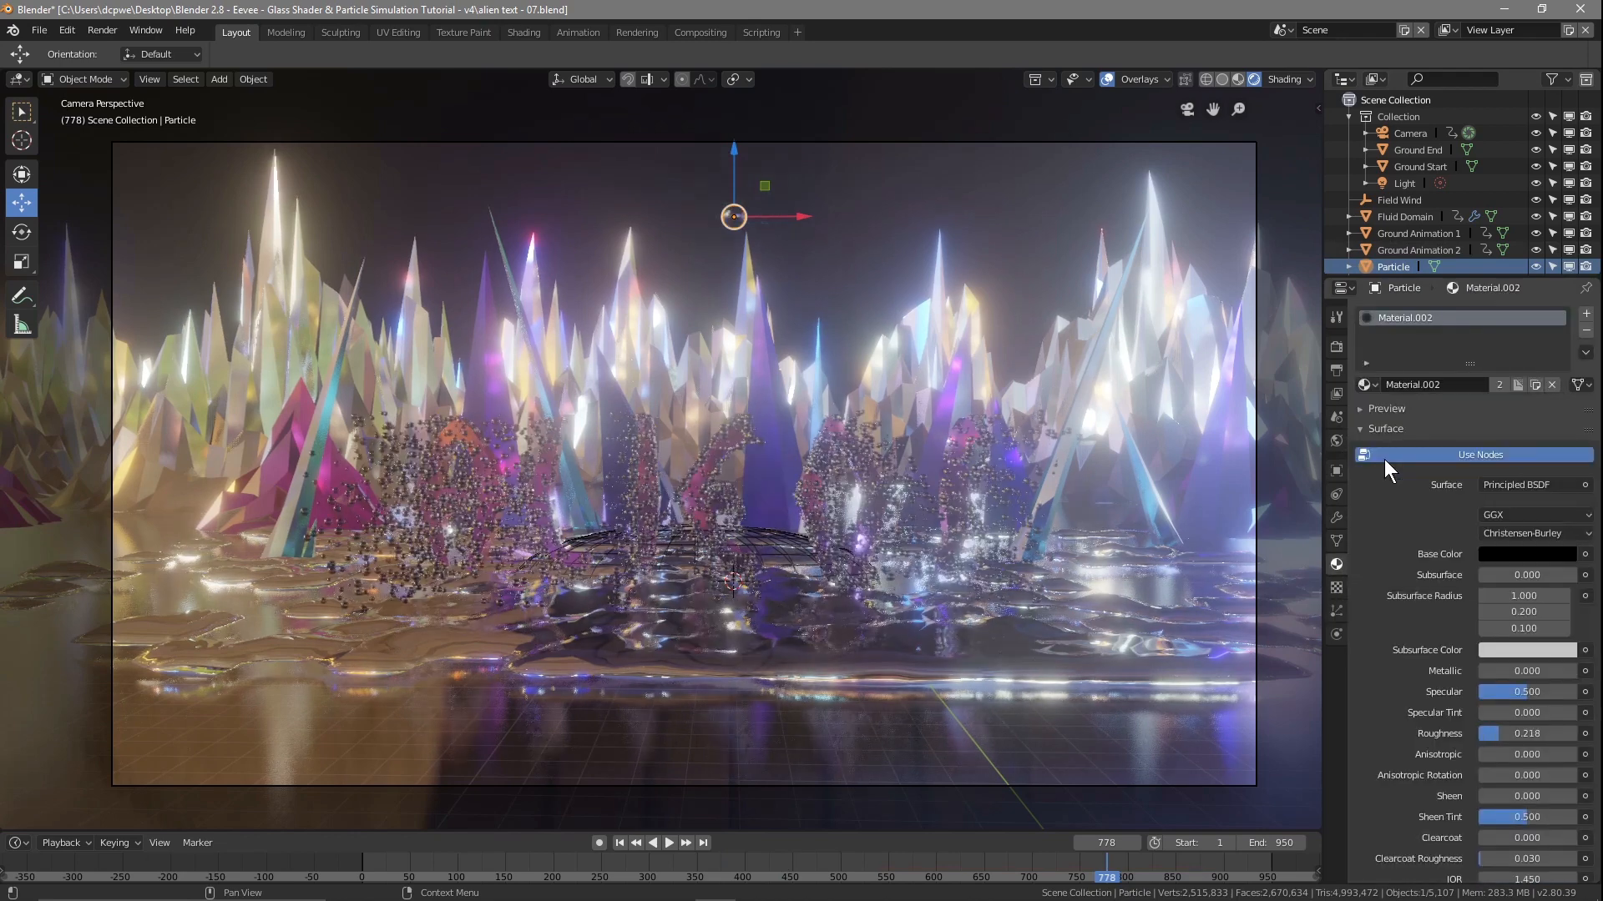
{"action": "left_click", "coordinate": [1365, 385]}
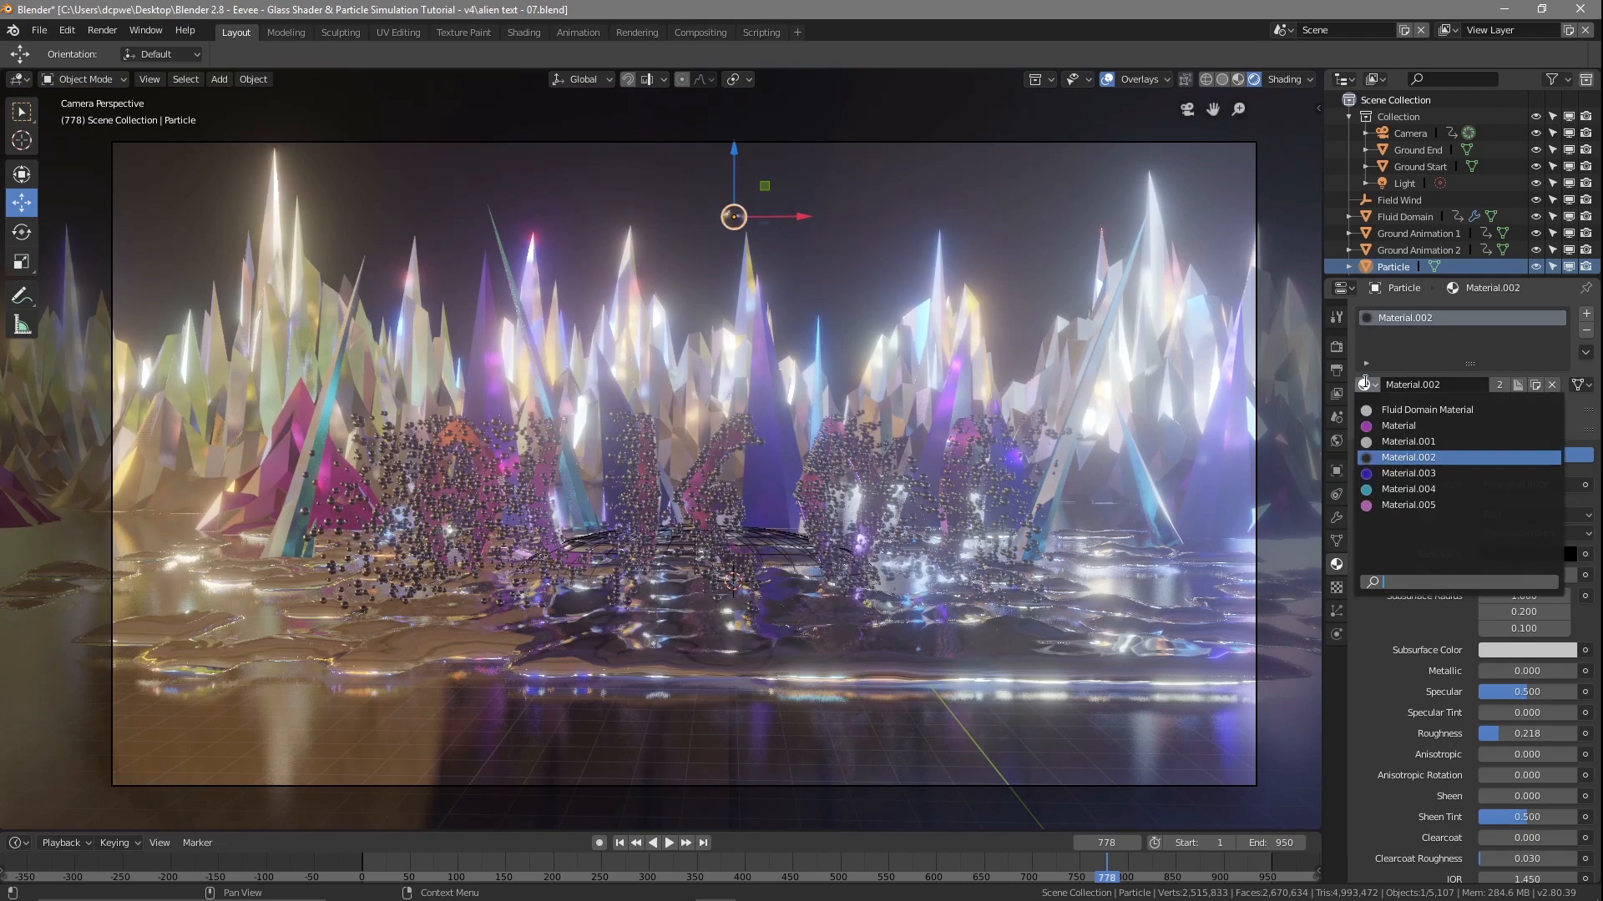
{"action": "left_click", "coordinate": [1394, 473]}
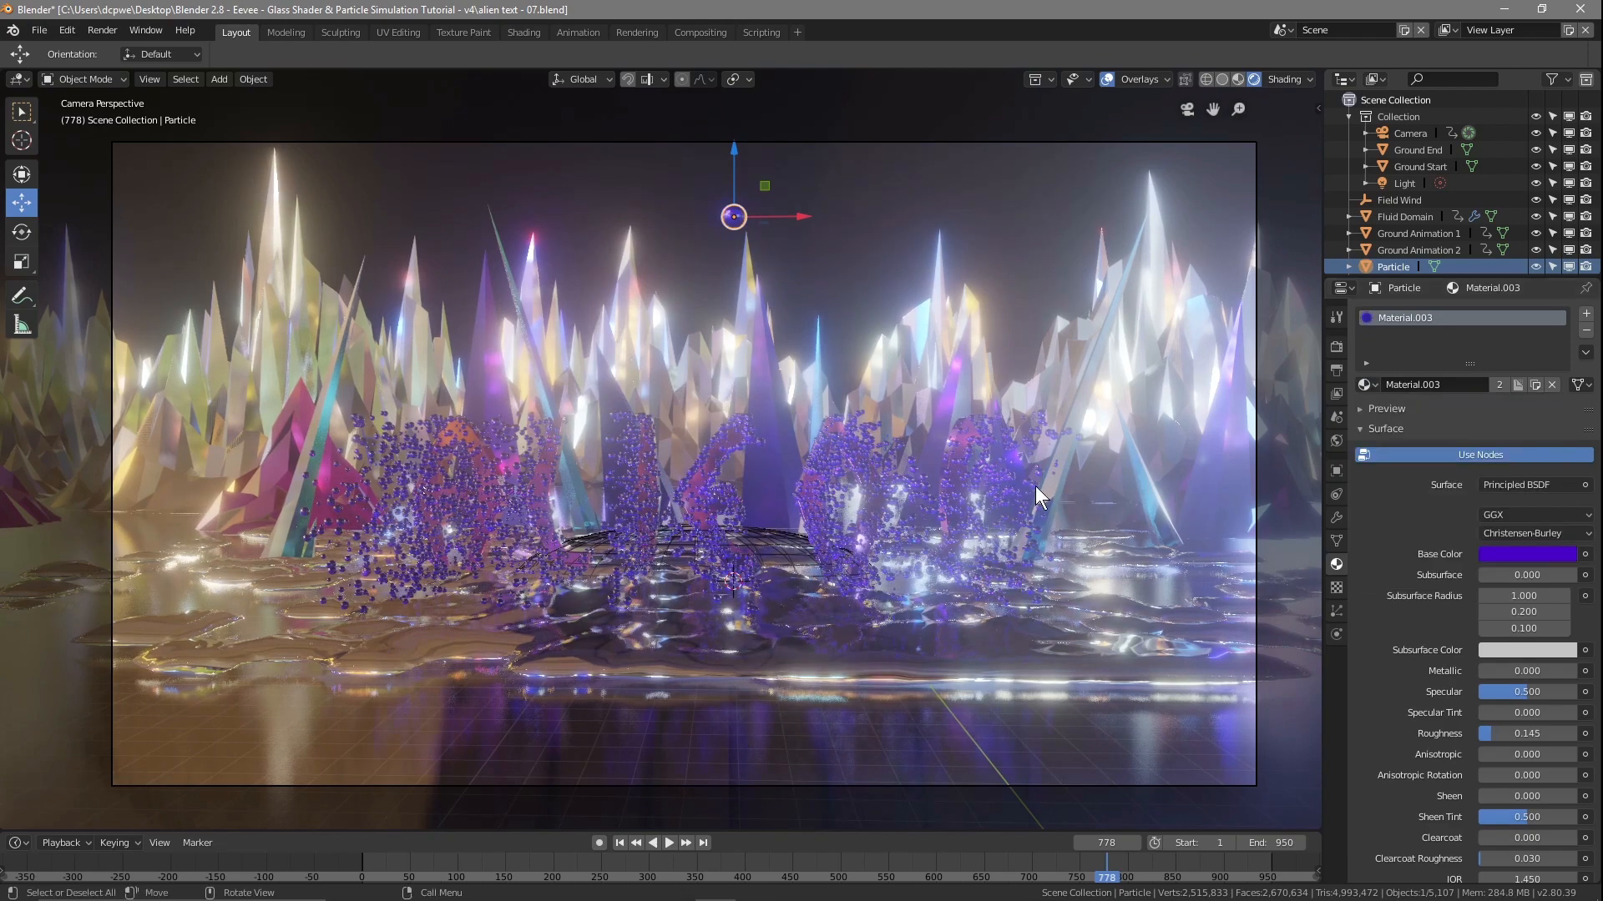
Render frame 778 again to check the particles with their new material, and close the render
{"action": "key", "text": "F12"}
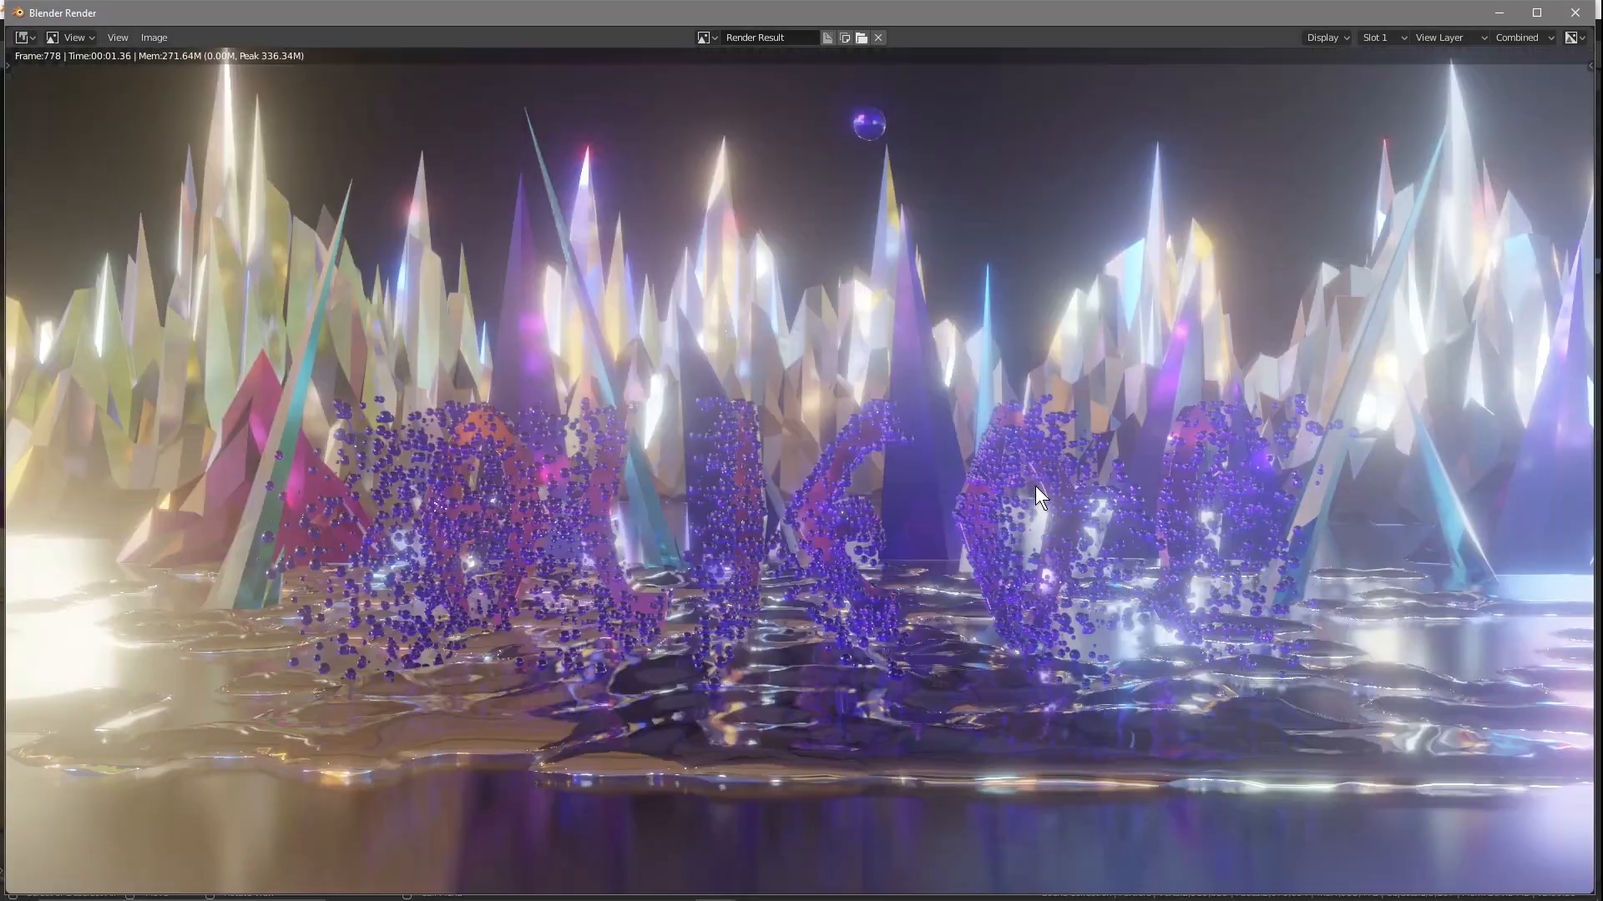
{"action": "left_click", "coordinate": [1575, 13]}
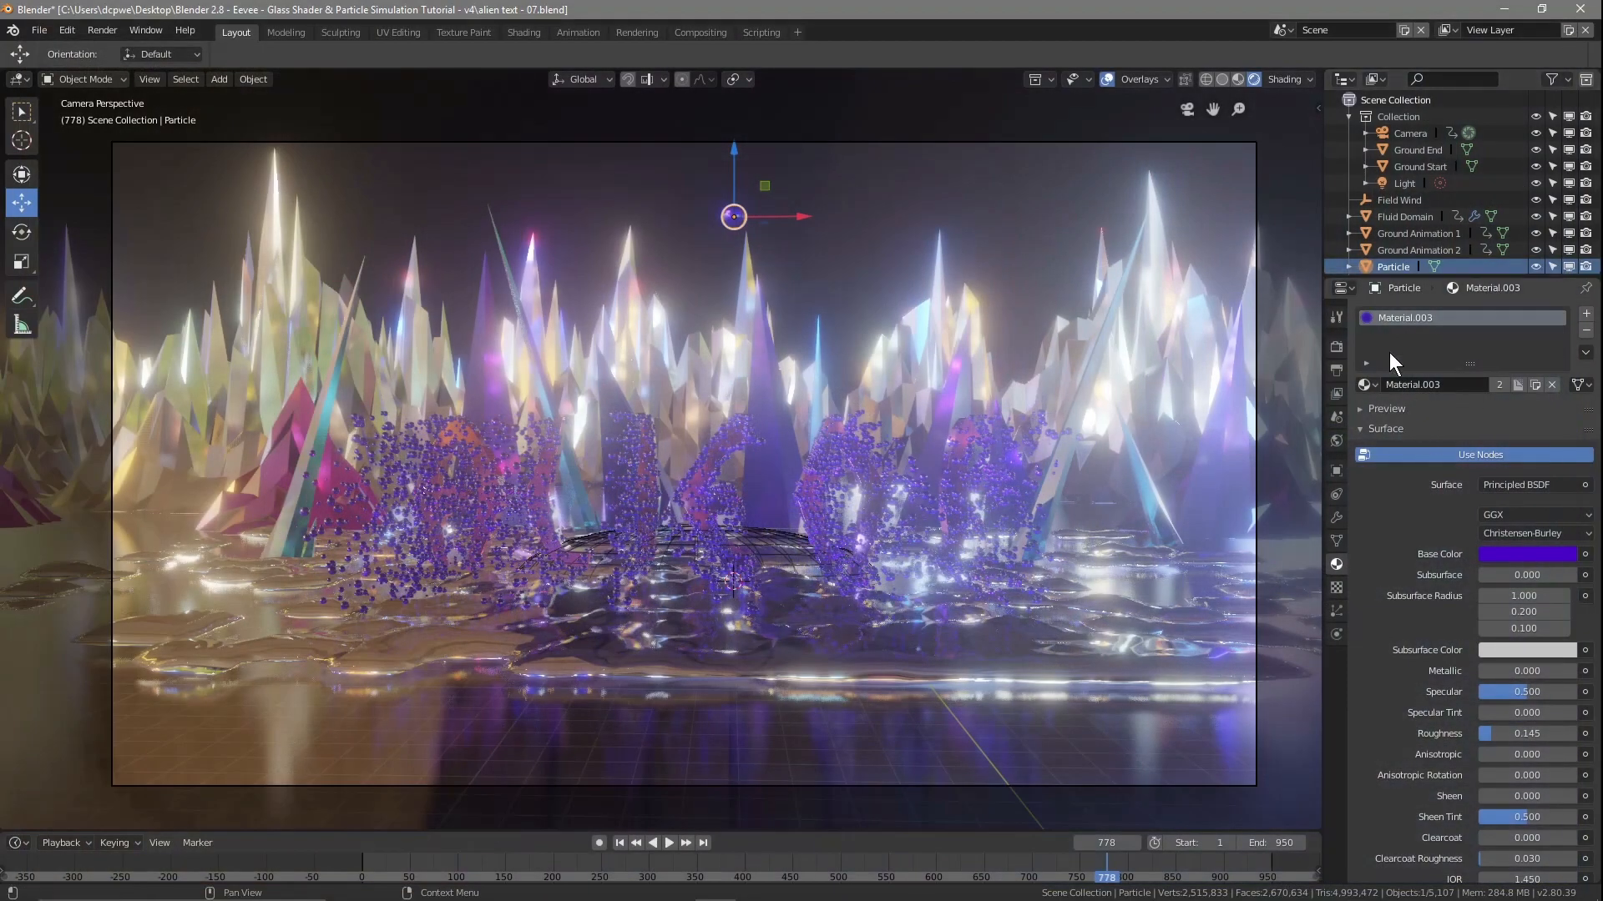
Try Material.004 on the Particle object, check it in a render of frame 778, and close the render
{"action": "left_click", "coordinate": [1364, 383]}
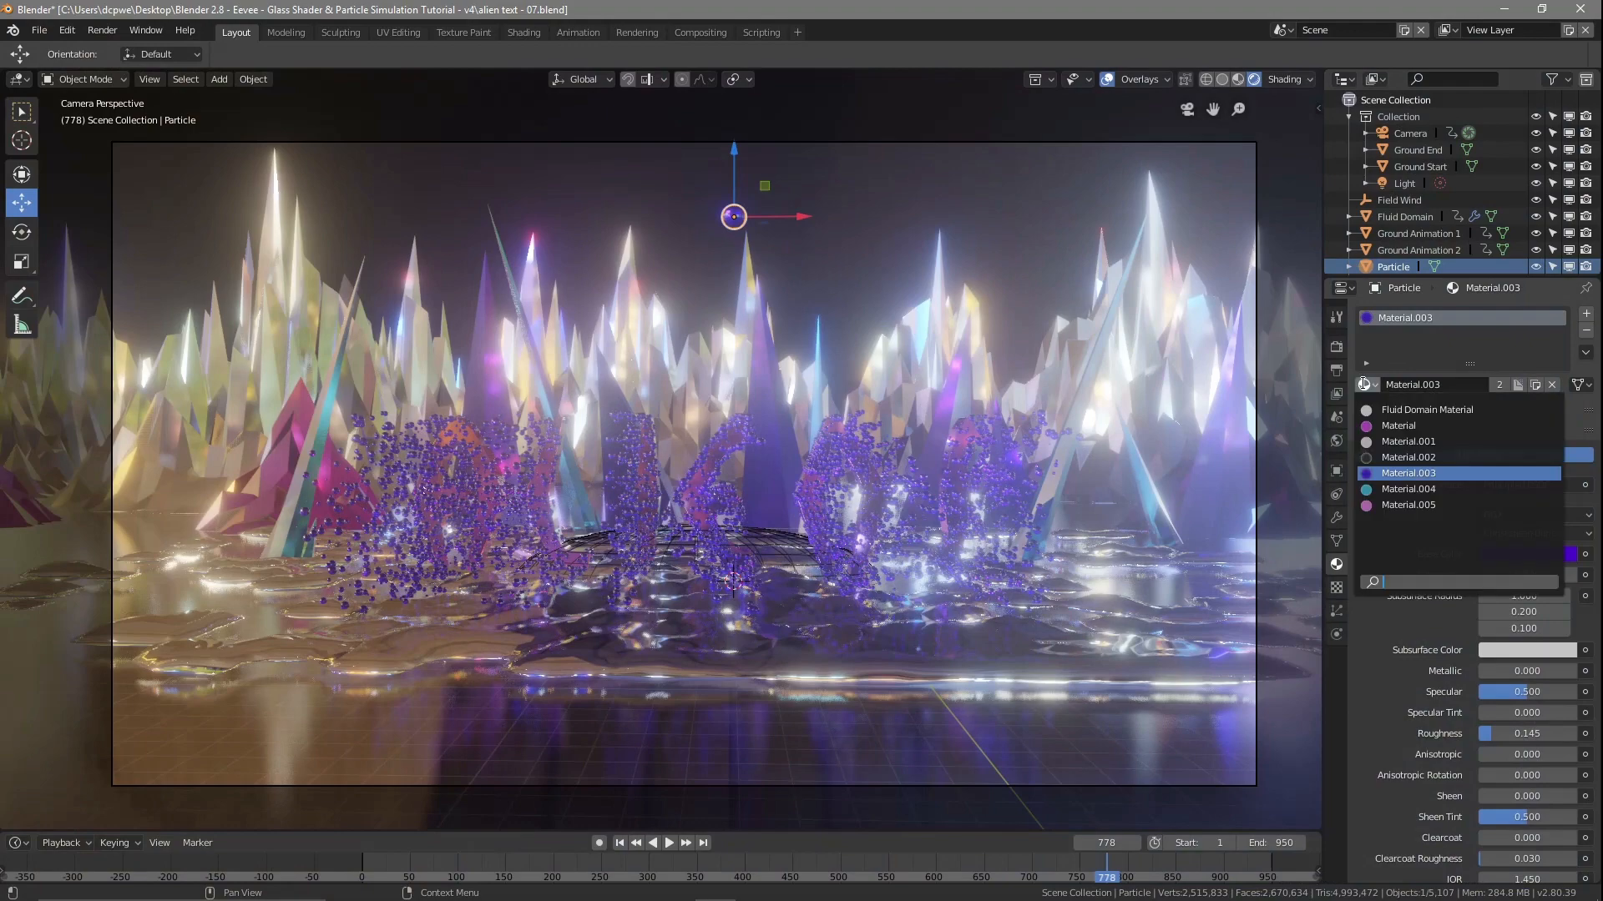
{"action": "left_click", "coordinate": [1395, 488]}
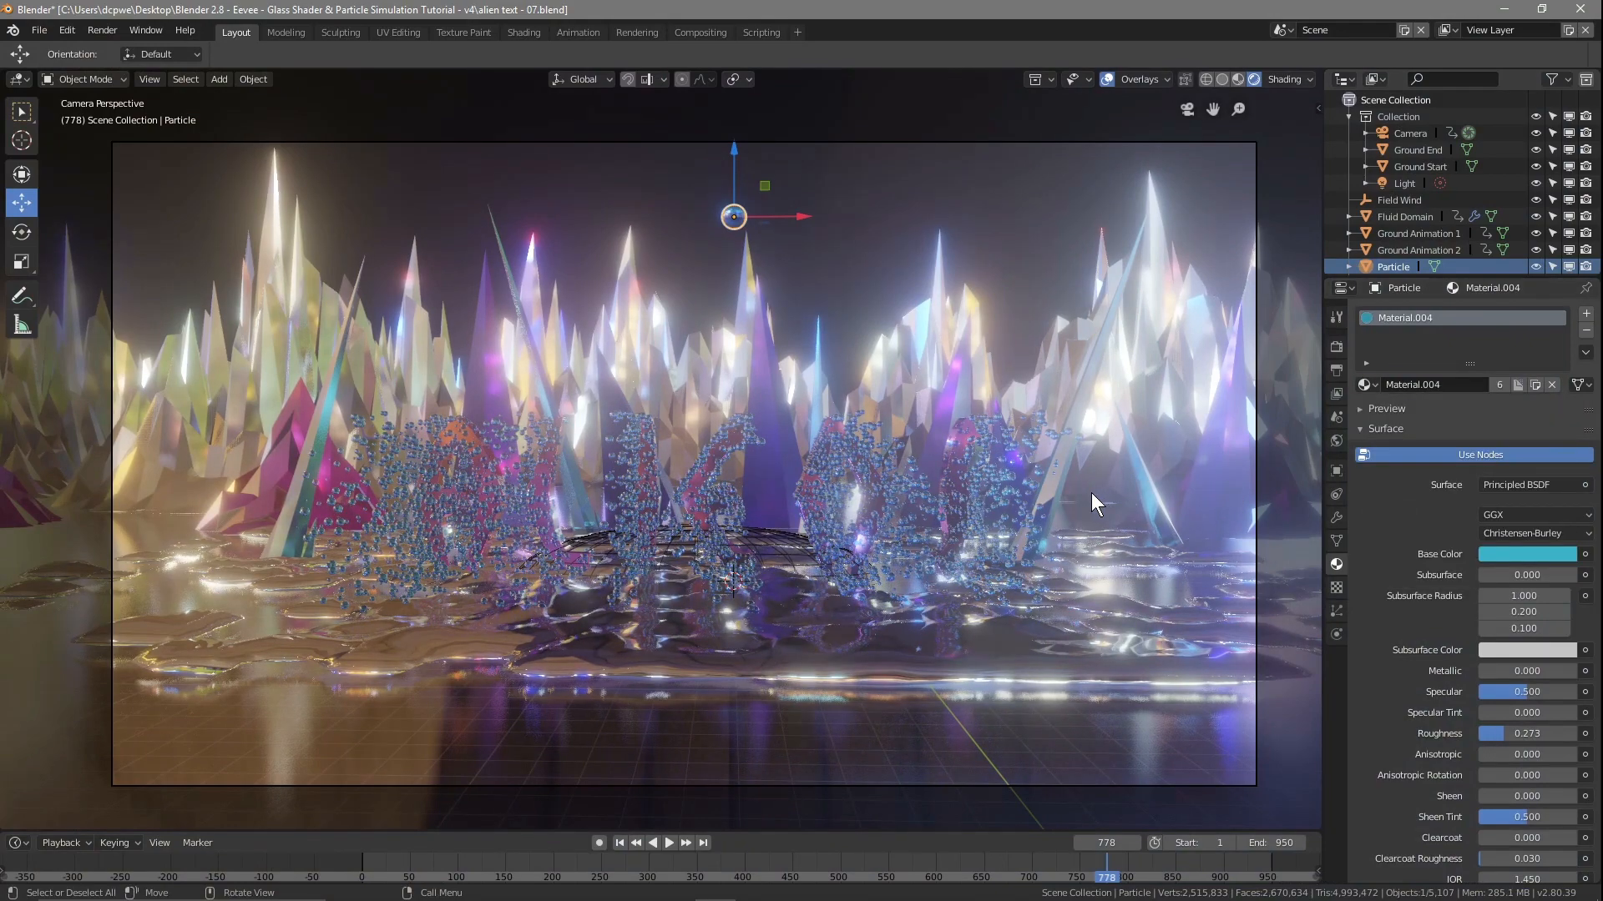
{"action": "key", "text": "F12"}
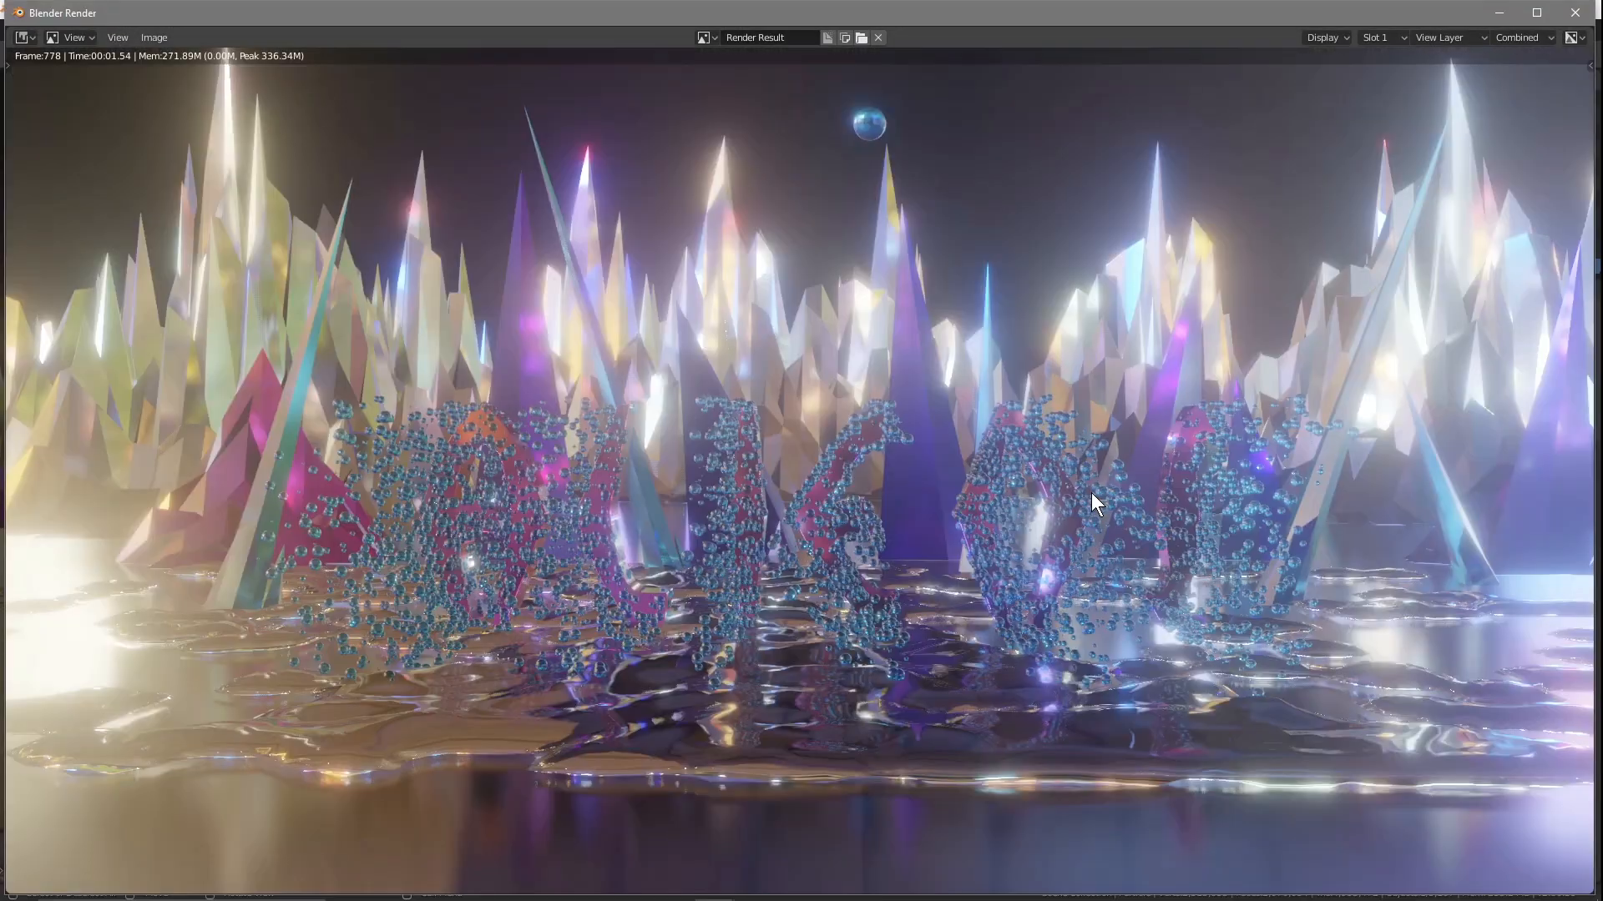
{"action": "left_click", "coordinate": [1575, 12]}
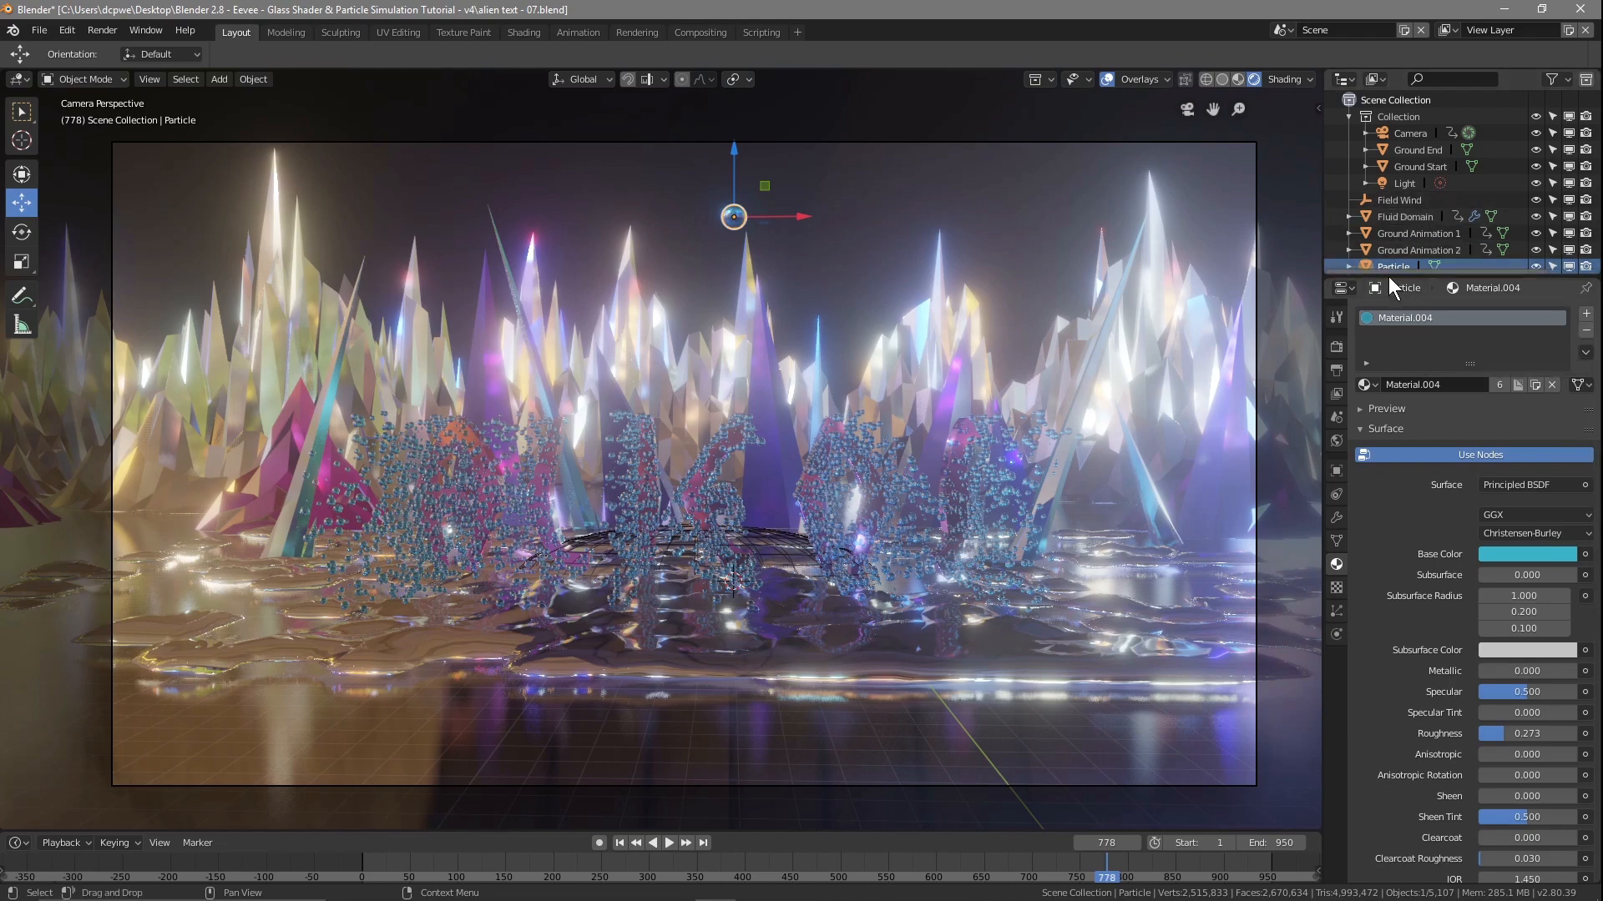
Remove the Particle object's current material and give it a new material with an Emission surface
{"action": "left_click", "coordinate": [1585, 330]}
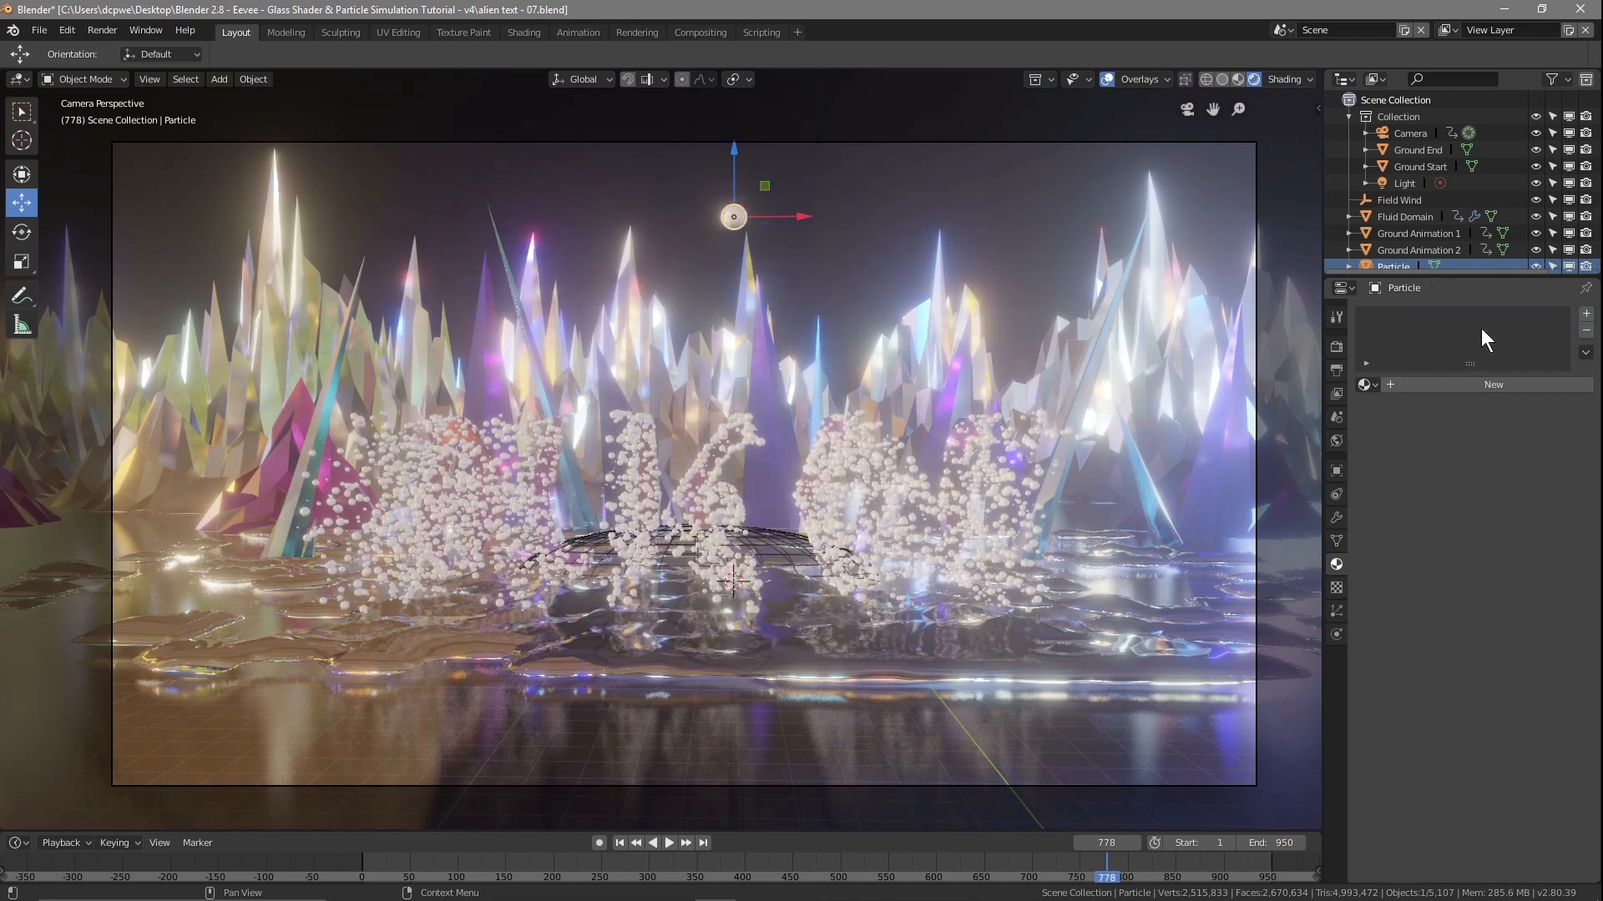
{"action": "left_click", "coordinate": [1439, 386]}
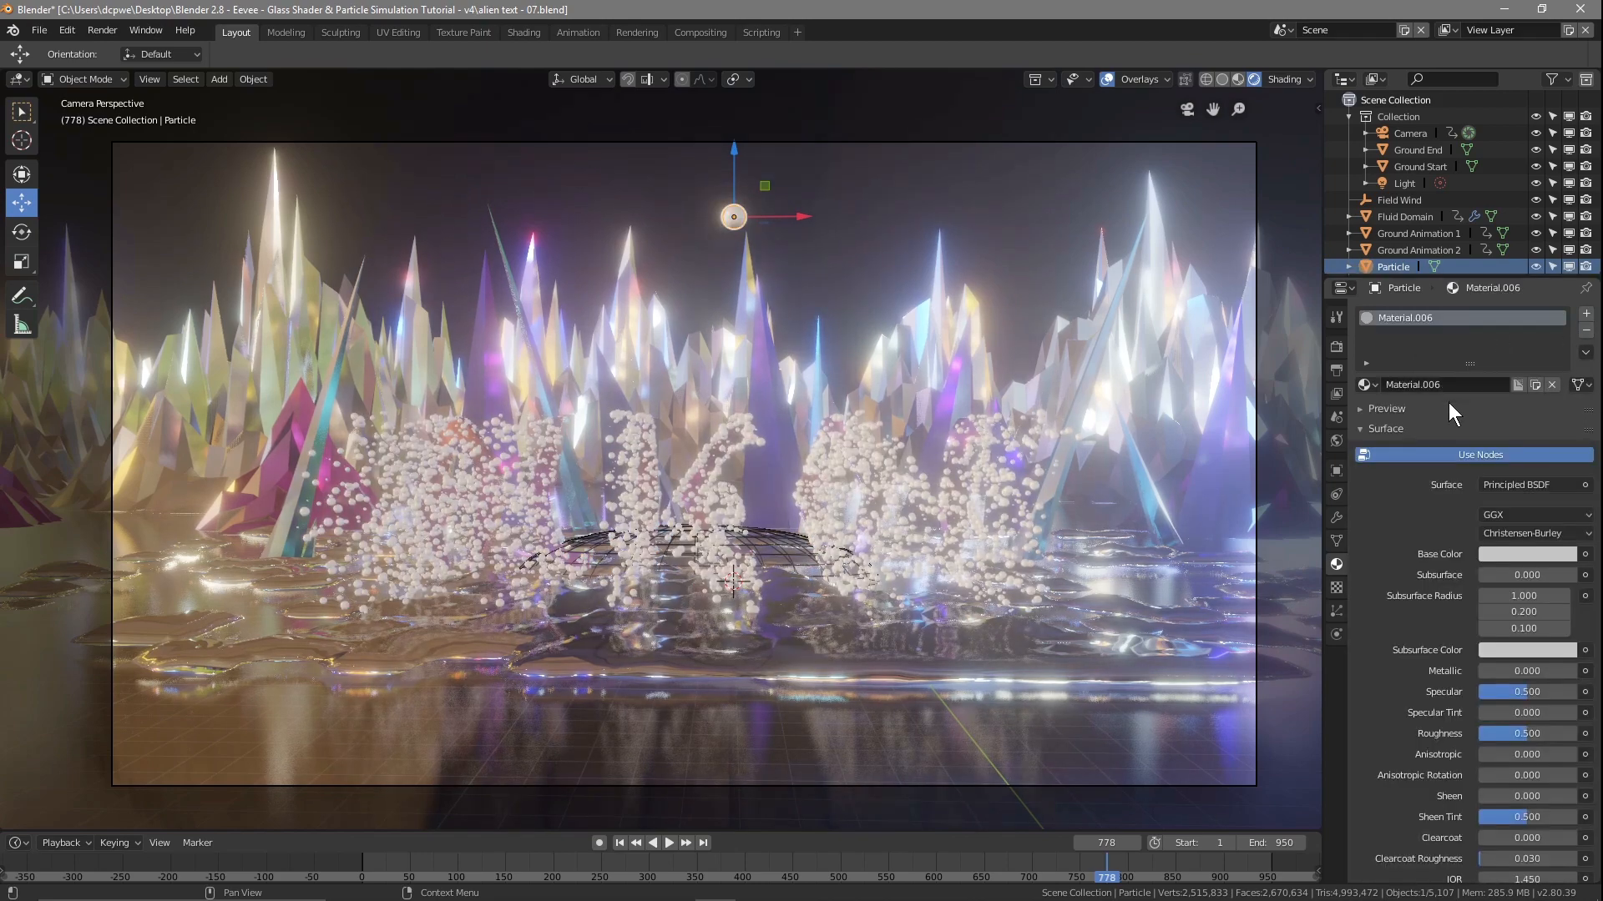
{"action": "left_click", "coordinate": [1510, 489]}
{"action": "left_click", "coordinate": [1385, 157]}
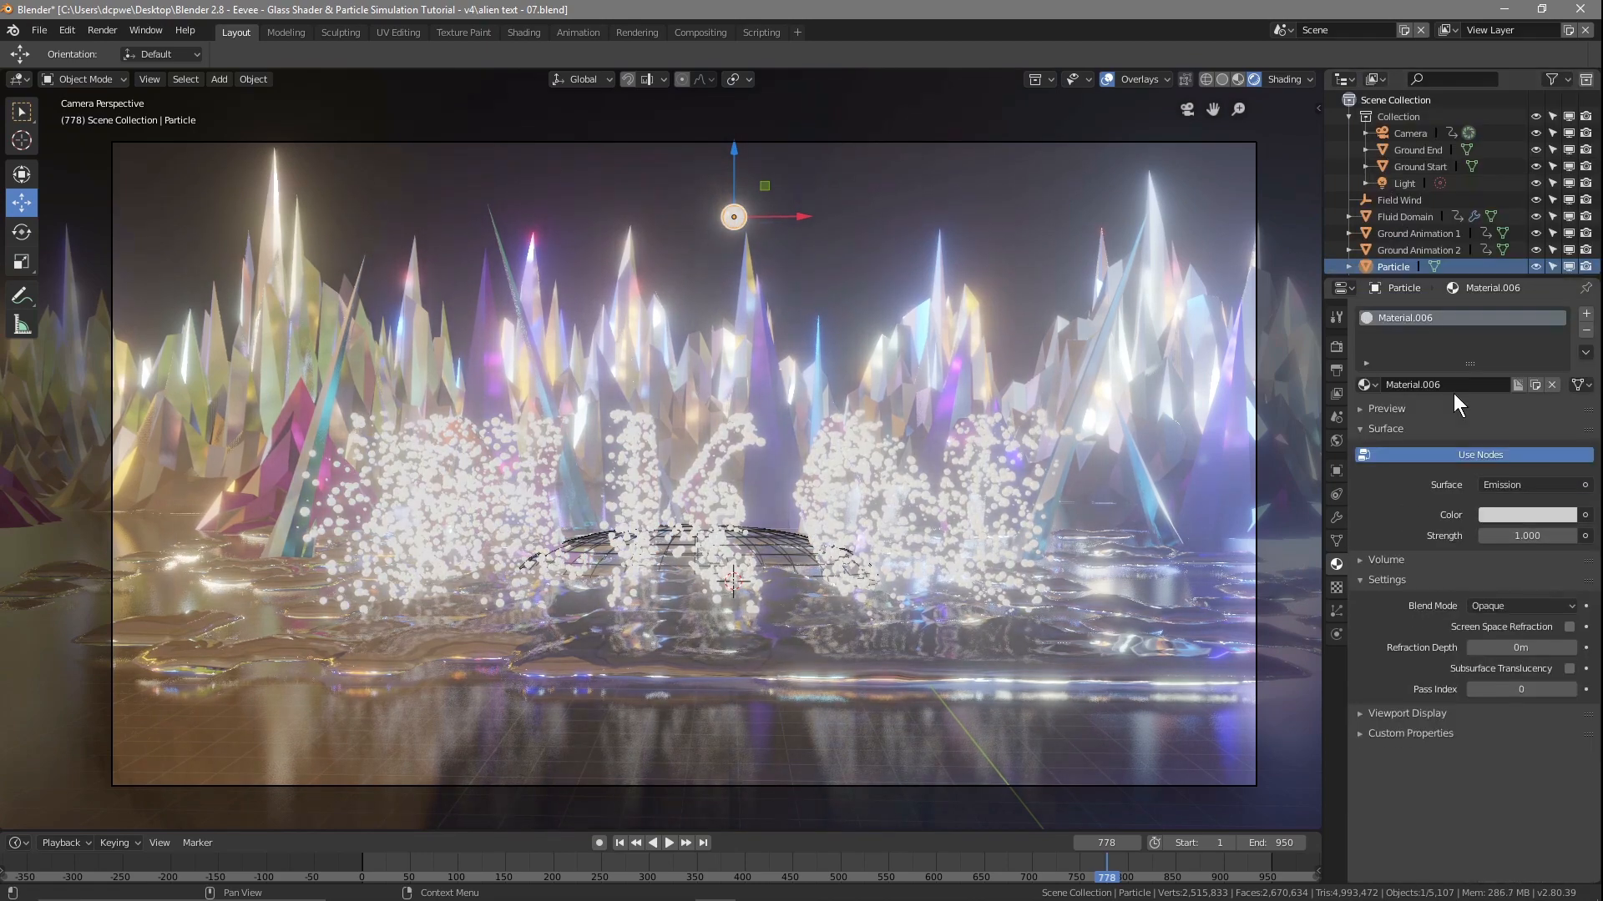
{"action": "left_click", "coordinate": [1501, 513]}
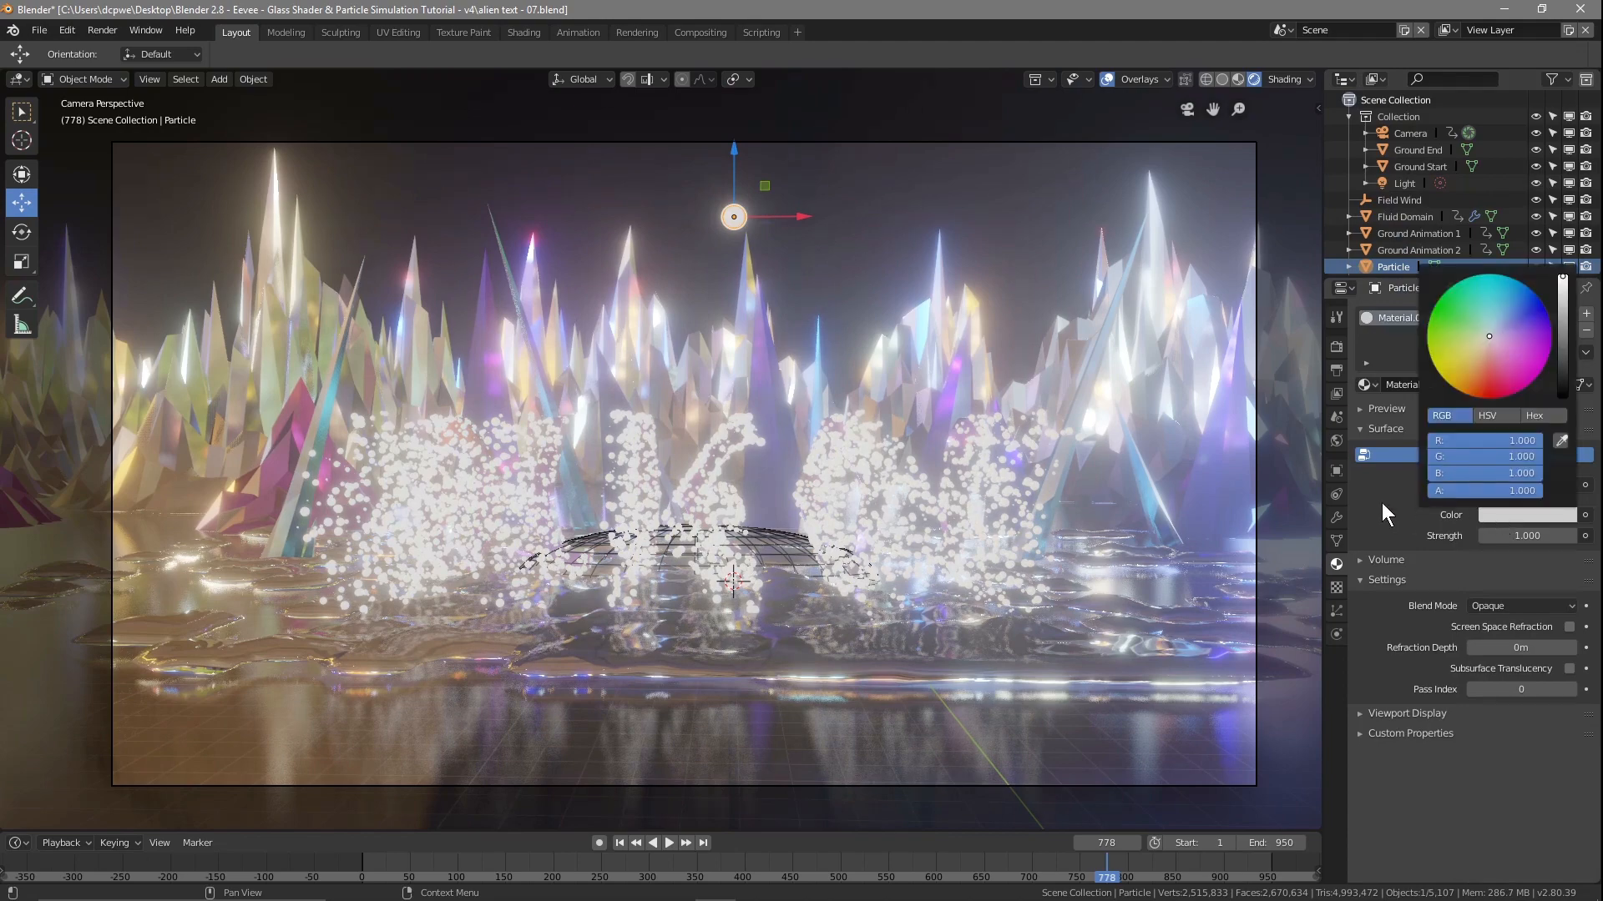
Try several emission strengths on the new particle material and set the strength to 1.500
{"action": "mouse_move", "coordinate": [1527, 535]}
{"action": "left_mouse_down"}
{"action": "mouse_move", "coordinate": [1561, 535]}
{"action": "mouse_move", "coordinate": [1548, 535]}
{"action": "left_mouse_up"}
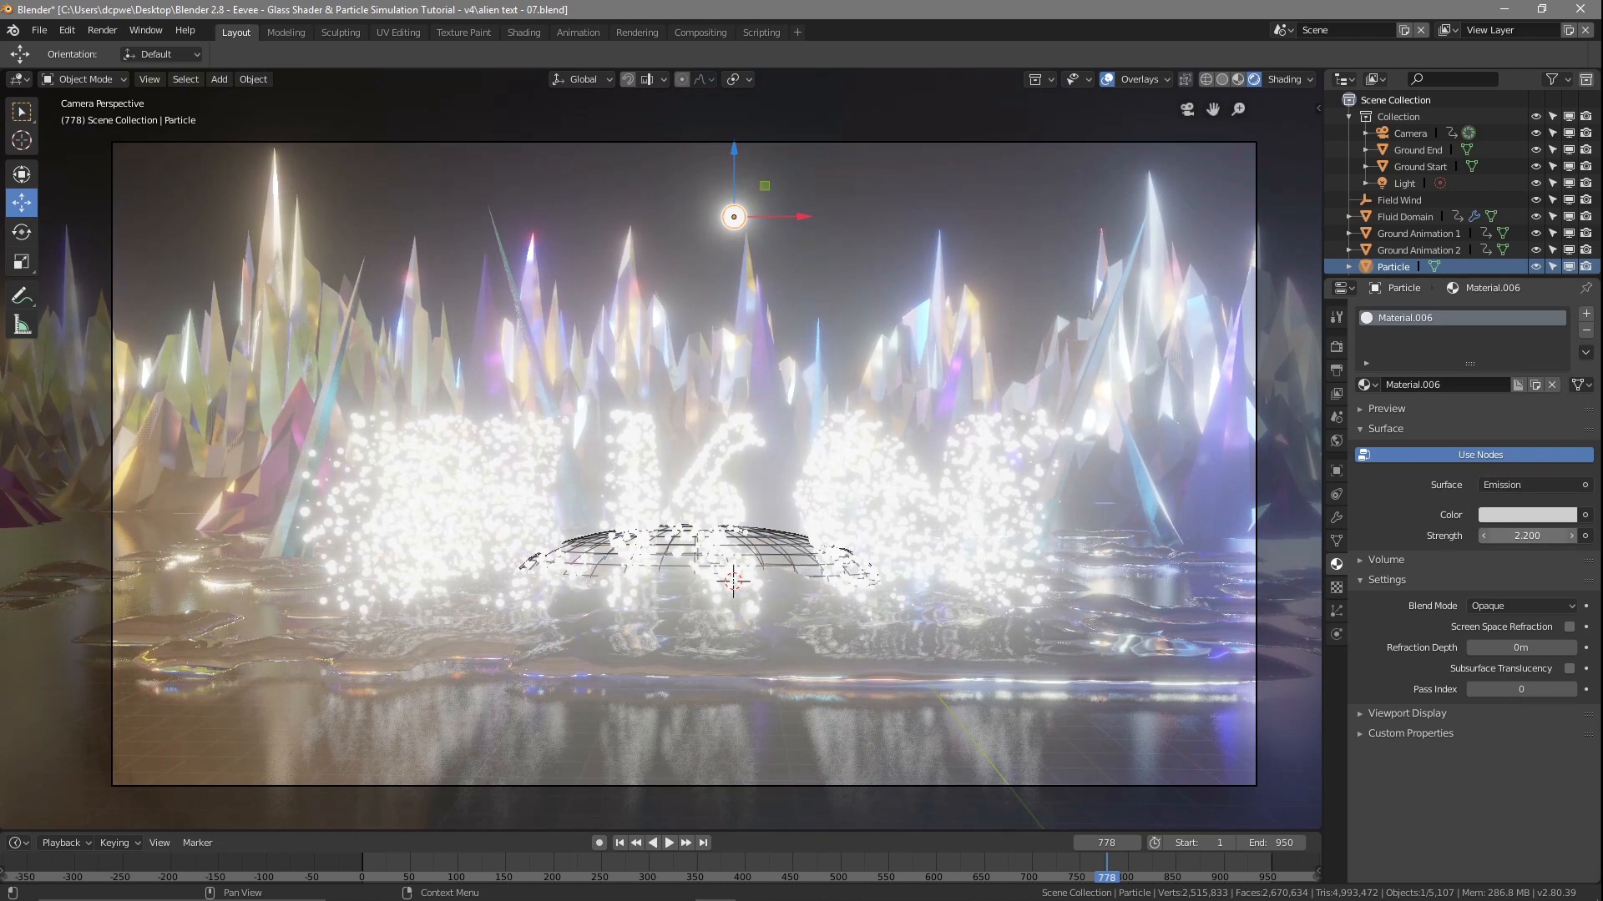
{"action": "left_click_drag", "start_coordinate": [1548, 535], "coordinate": [1544, 535]}
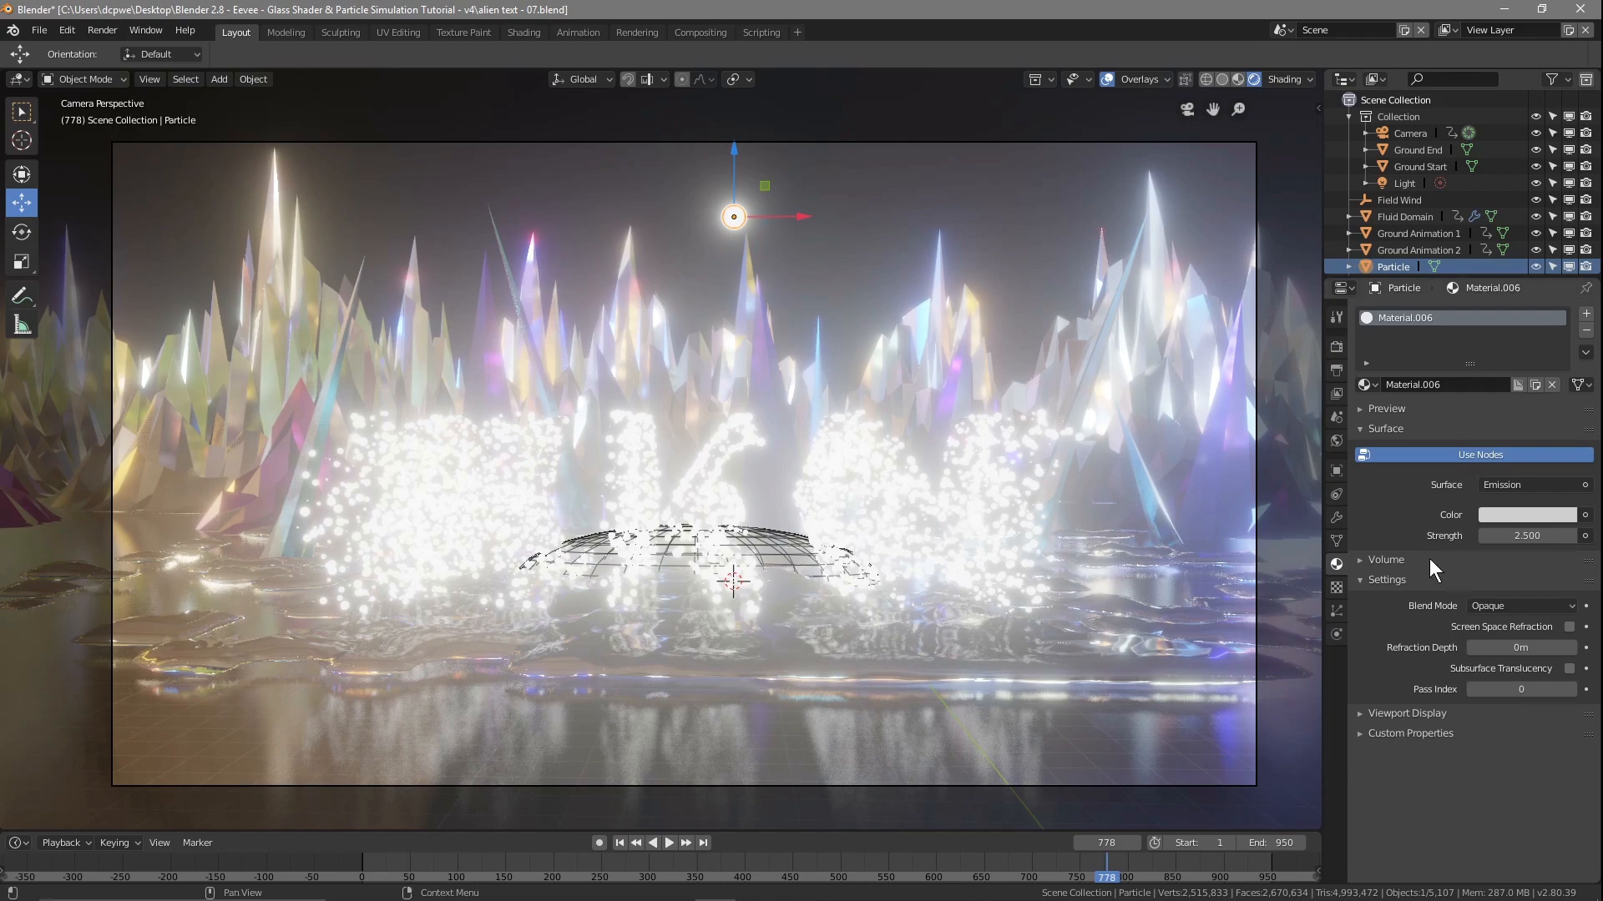
{"action": "mouse_move", "coordinate": [1505, 535]}
{"action": "left_mouse_down"}
{"action": "mouse_move", "coordinate": [1457, 535]}
{"action": "mouse_move", "coordinate": [1481, 535]}
{"action": "left_mouse_up"}
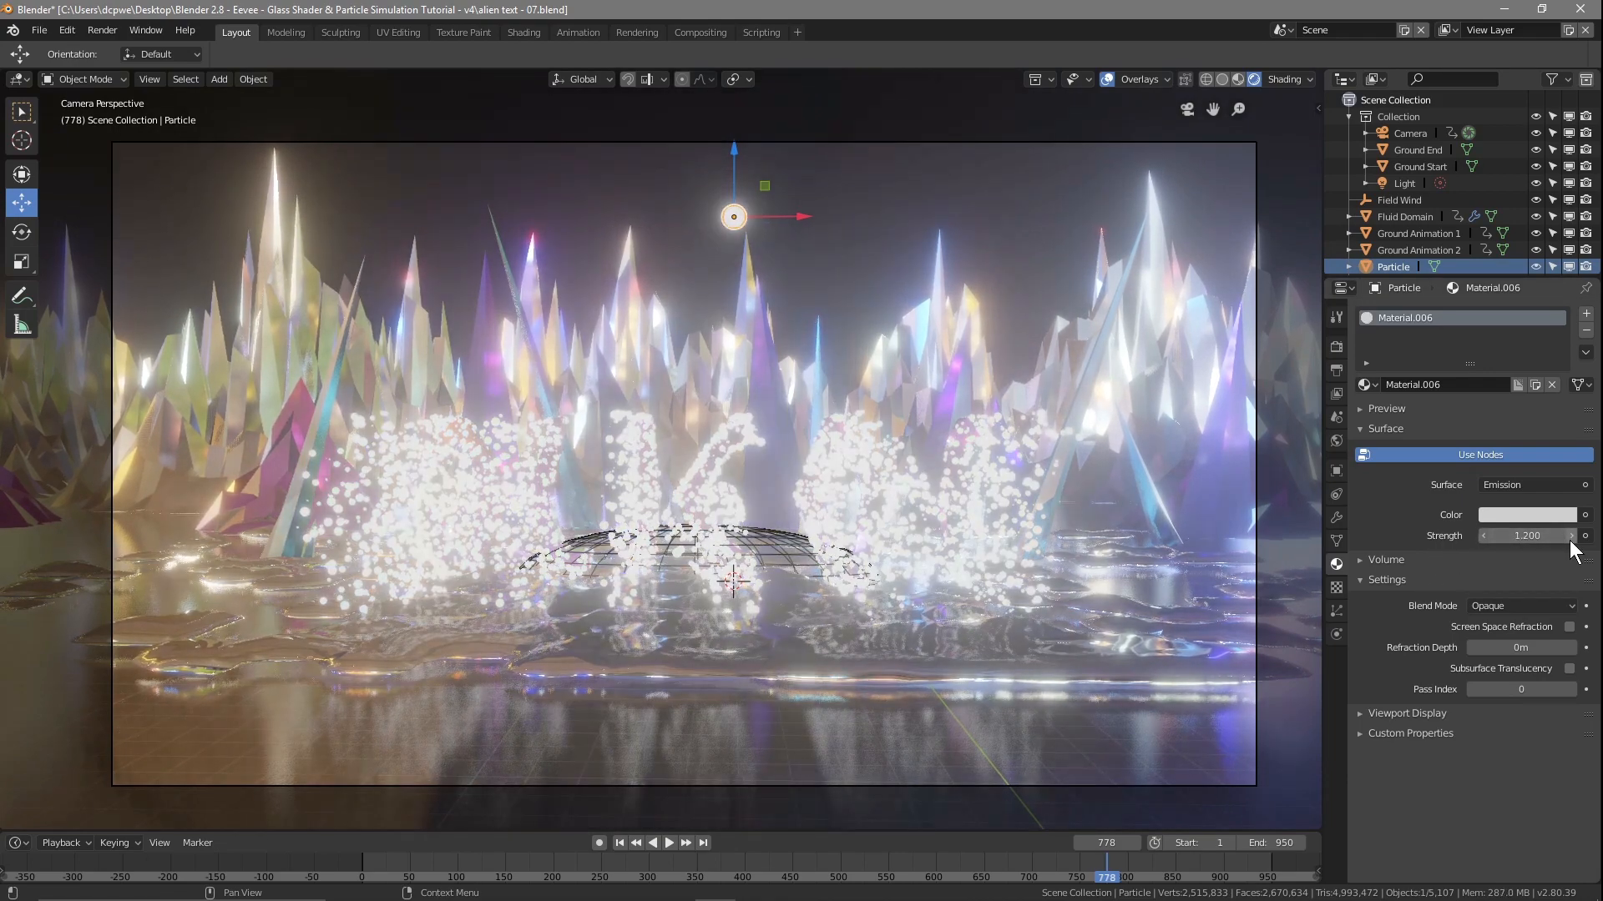
{"action": "left_click", "coordinate": [1558, 535]}
{"action": "type", "text": "1.3"}
{"action": "type", "text": "5"}
{"action": "key", "text": "Return"}
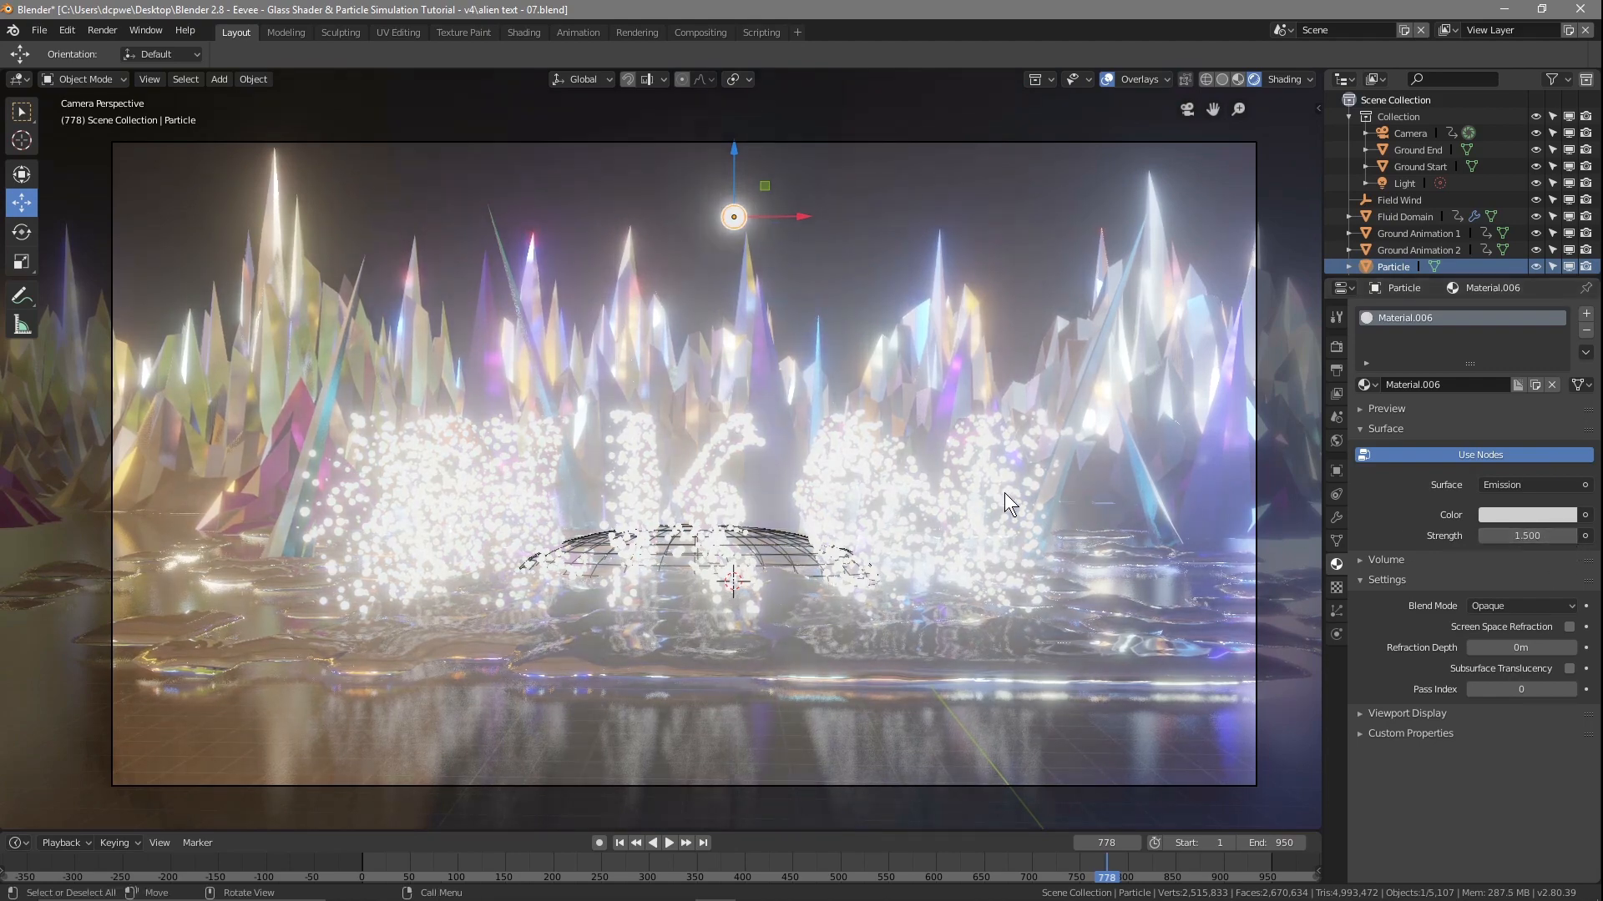
Render frame 778 to check the glowing particles, close the render, and scrub the timeline back to around frame 605
{"action": "key", "text": "F12"}
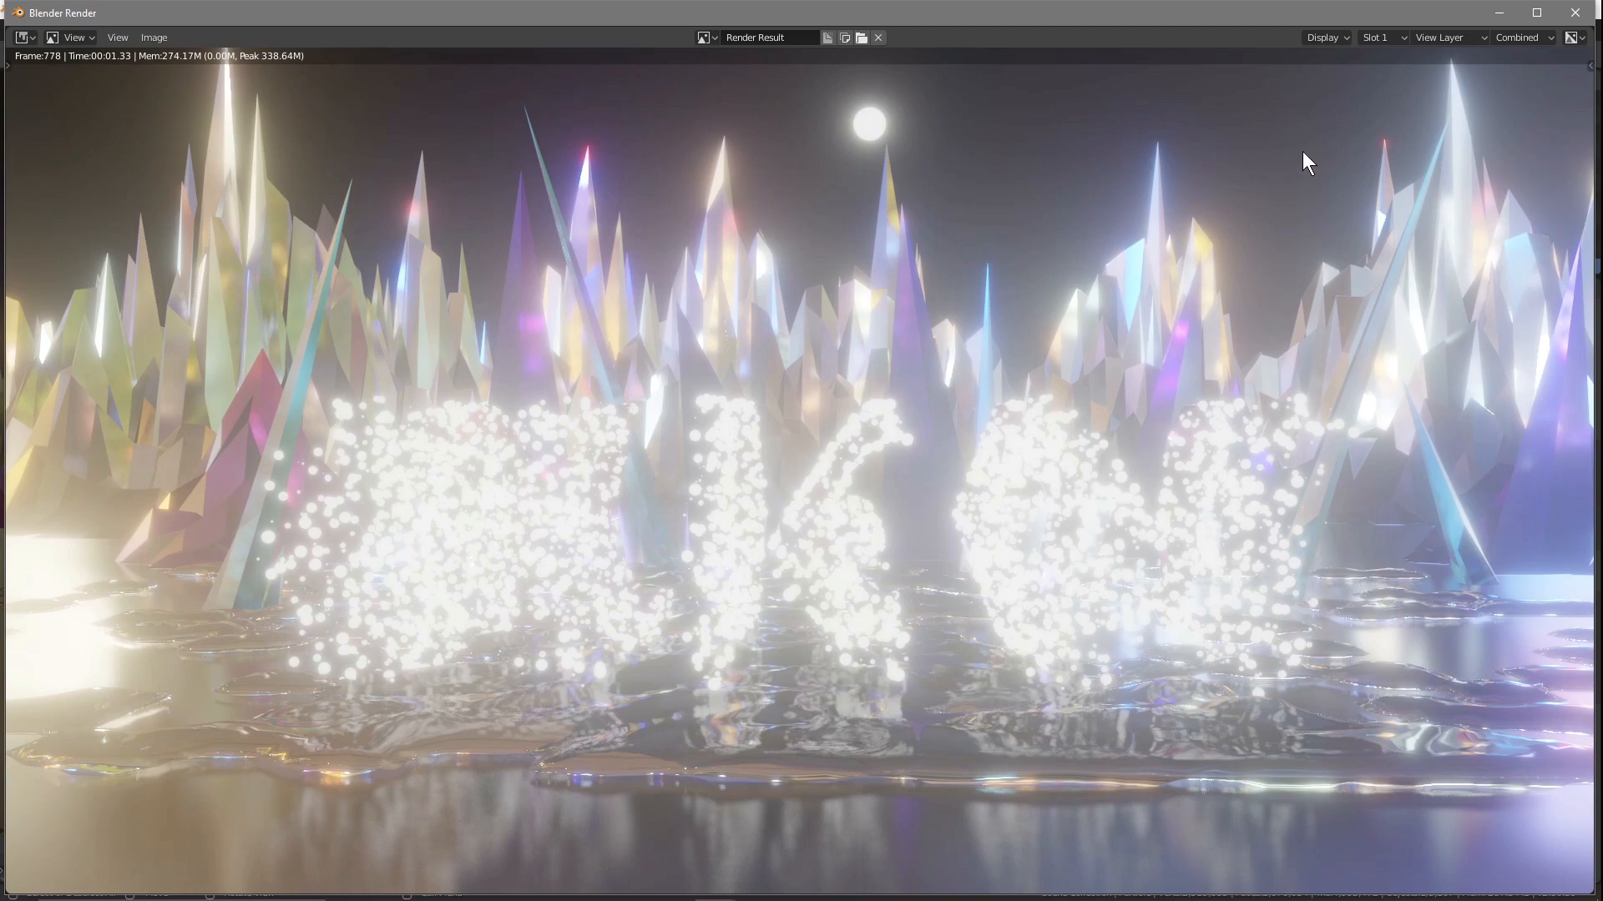
{"action": "left_click", "coordinate": [1574, 13]}
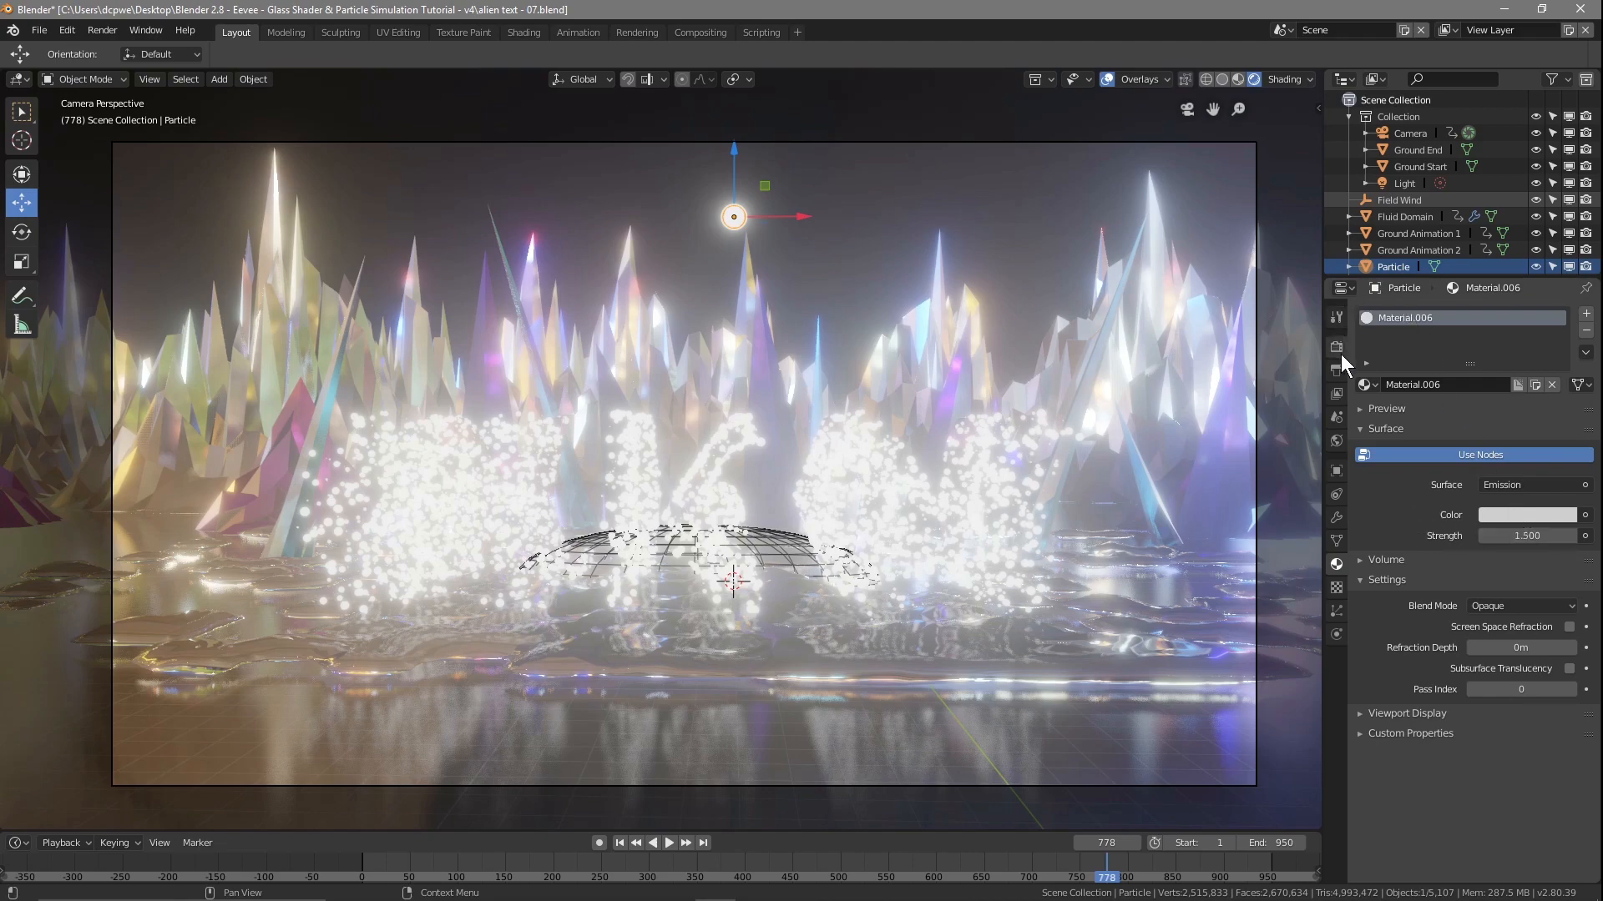
{"action": "right_click_drag", "start_coordinate": [1098, 869], "coordinate": [940, 881]}
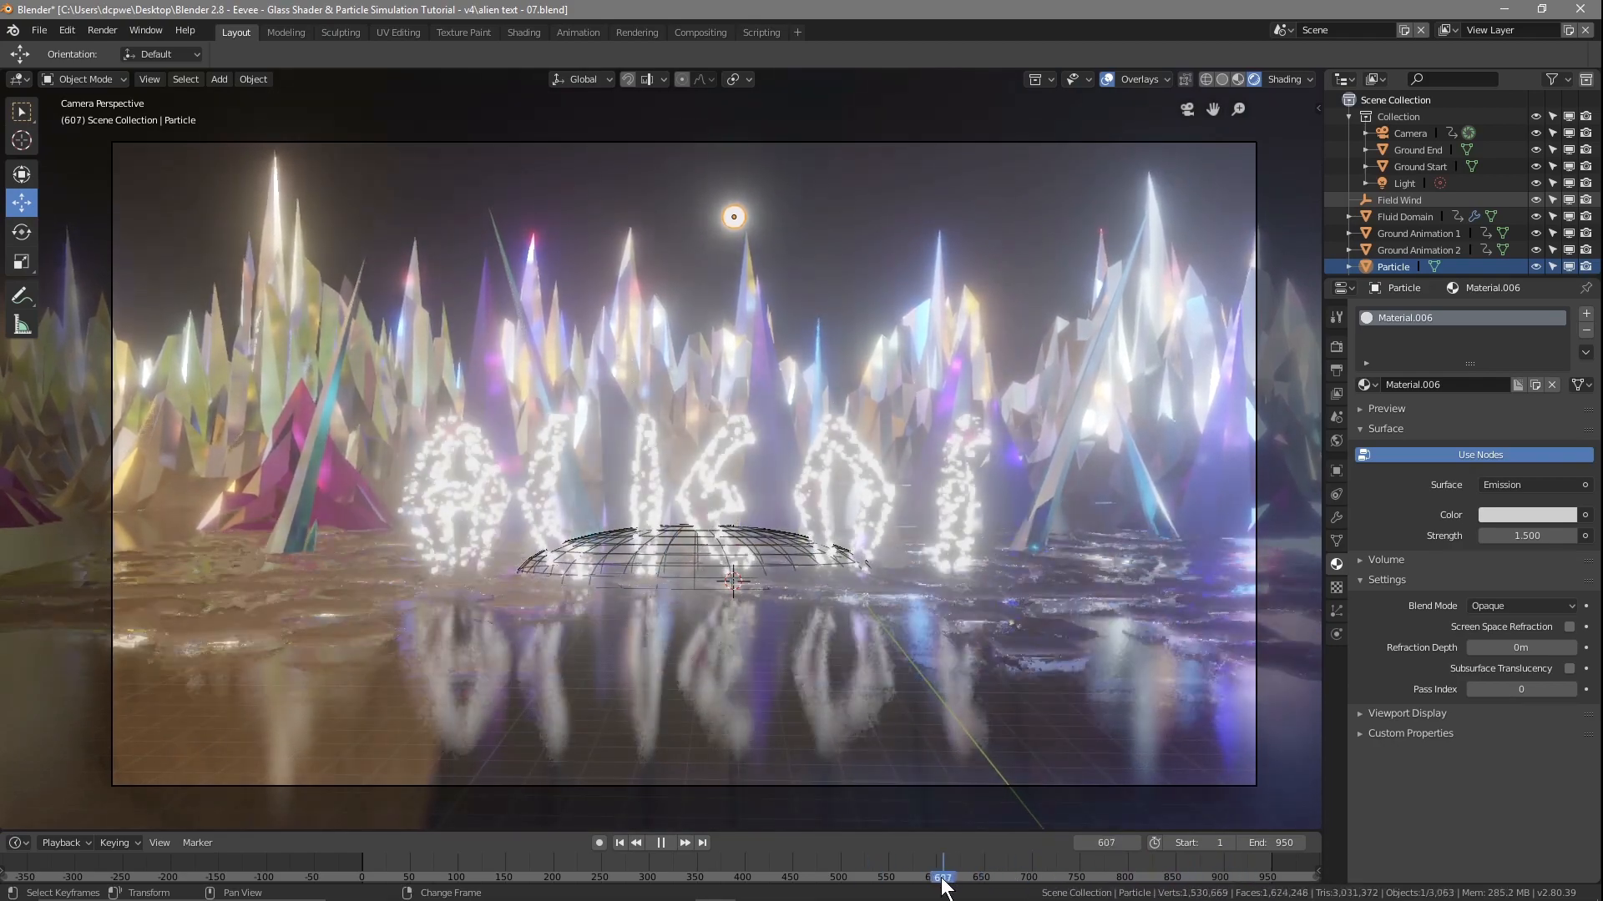
Review the force field settings of Field Wind and move the timeline back to frame 551
{"action": "left_click", "coordinate": [1401, 200]}
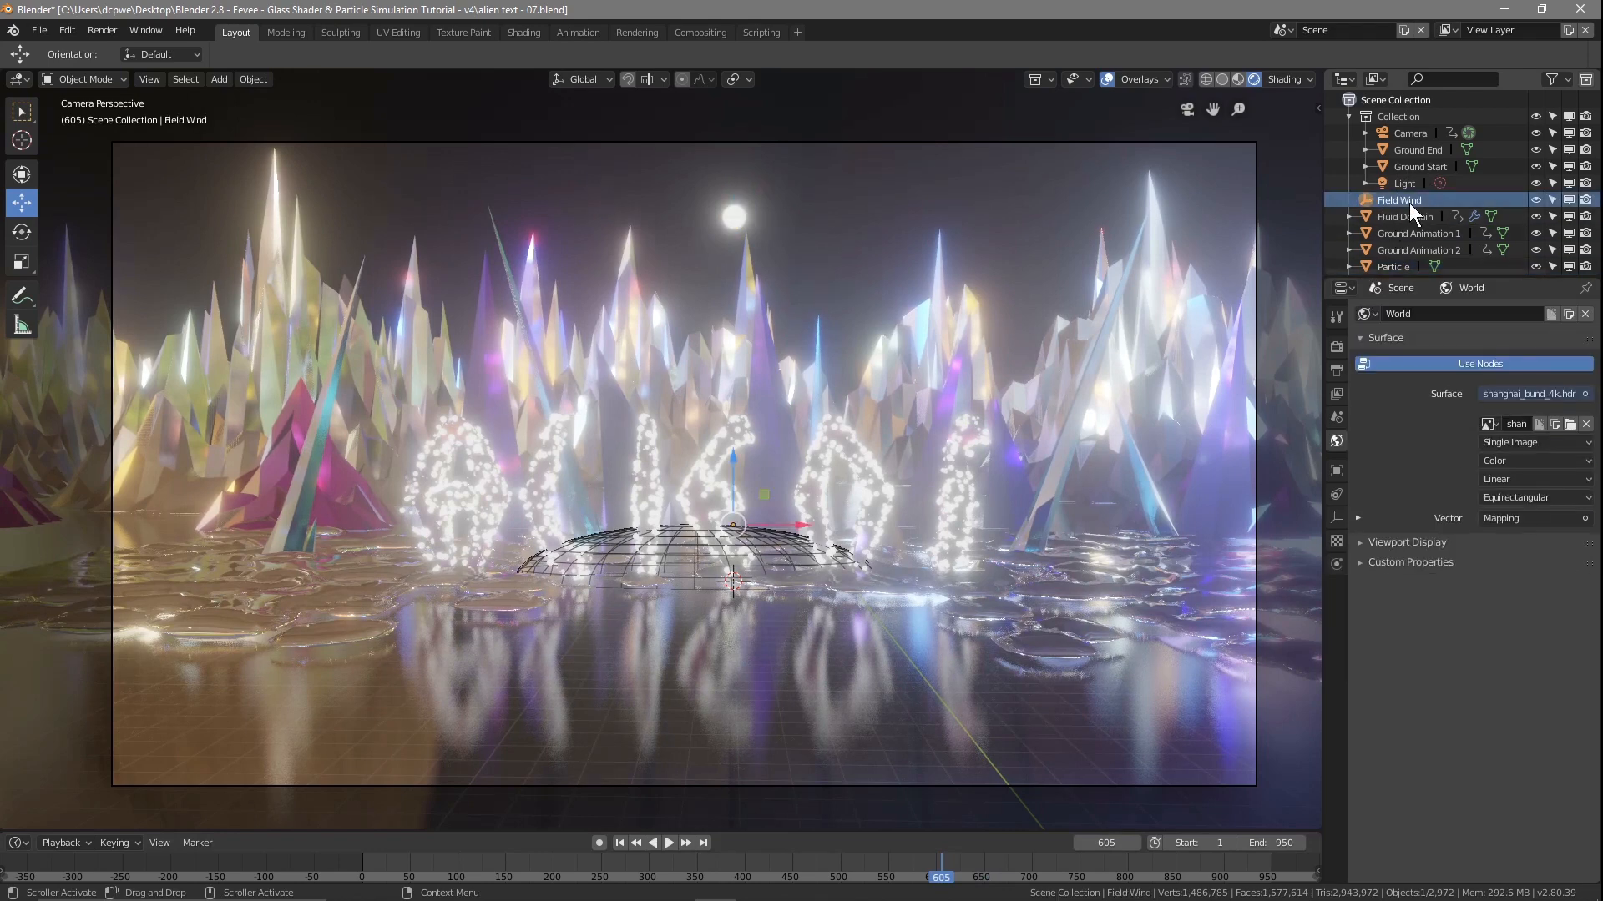
{"action": "left_click", "coordinate": [1334, 564]}
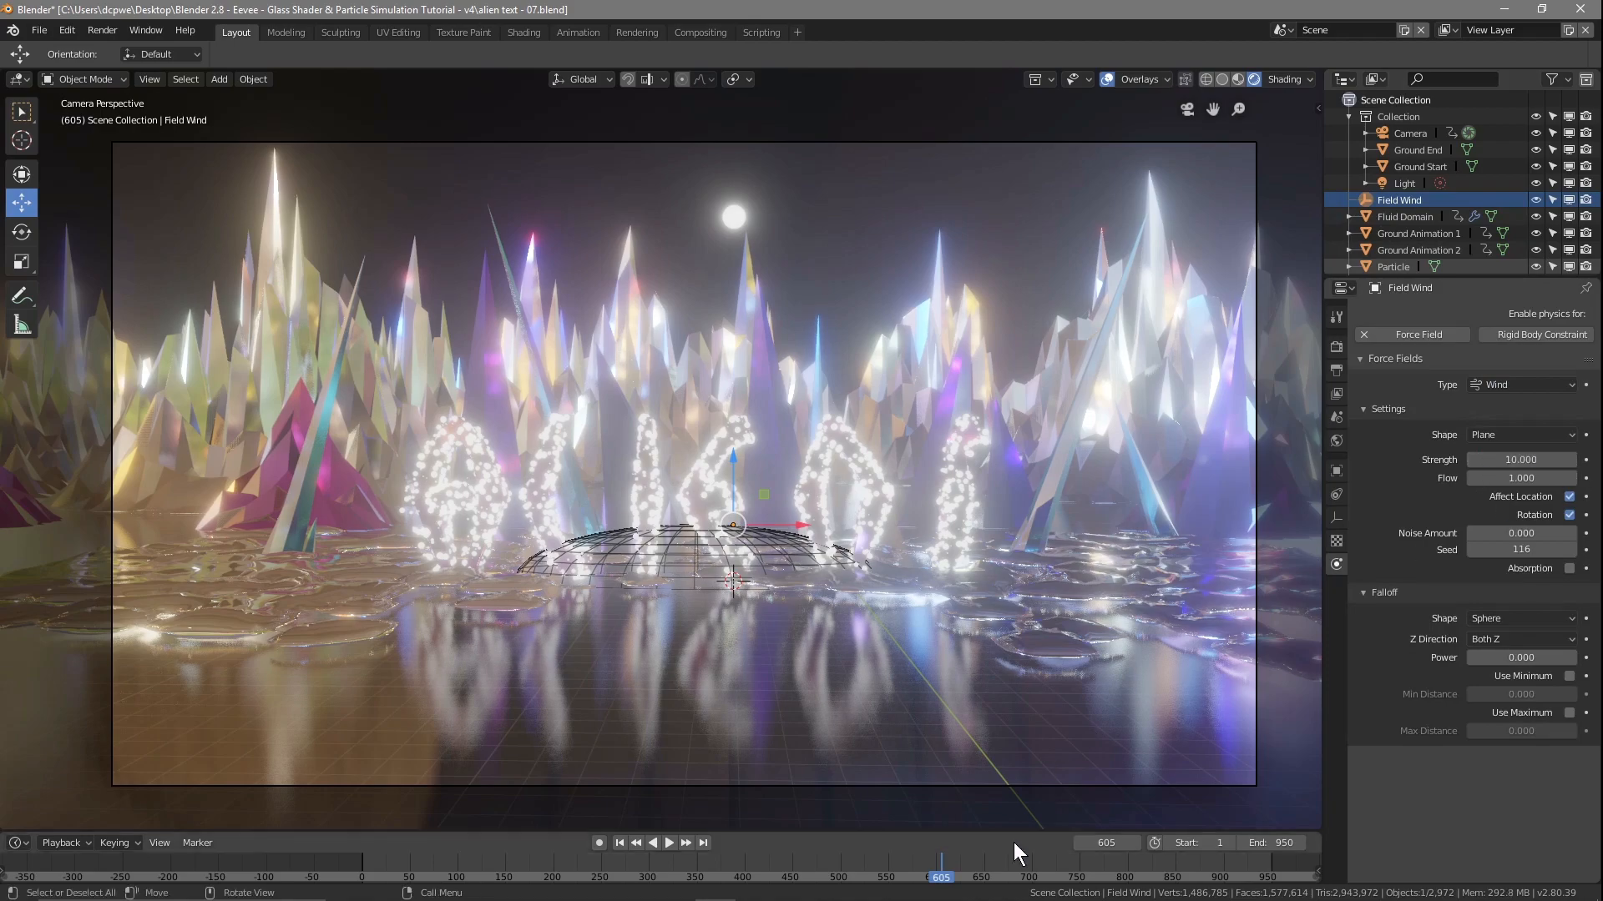
{"action": "right_click_drag", "start_coordinate": [944, 874], "coordinate": [890, 870]}
{"action": "key", "text": "space"}
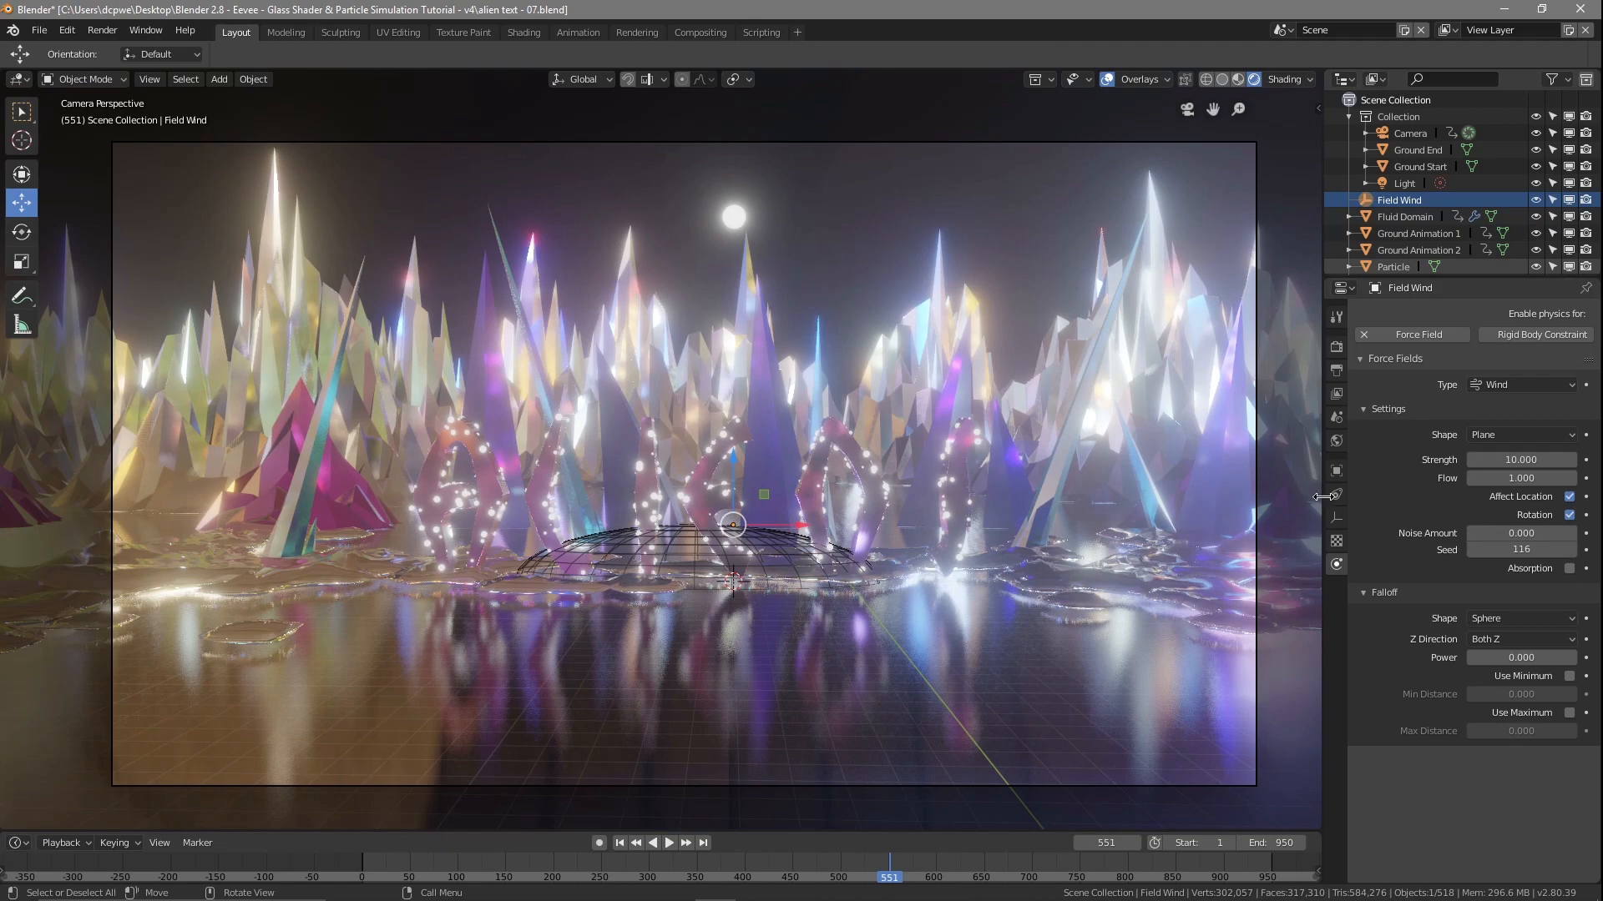
Select the Text Aliens object and save the file
{"action": "scroll", "coordinate": [1408, 179], "scroll_direction": "down", "scroll_amount": 5}
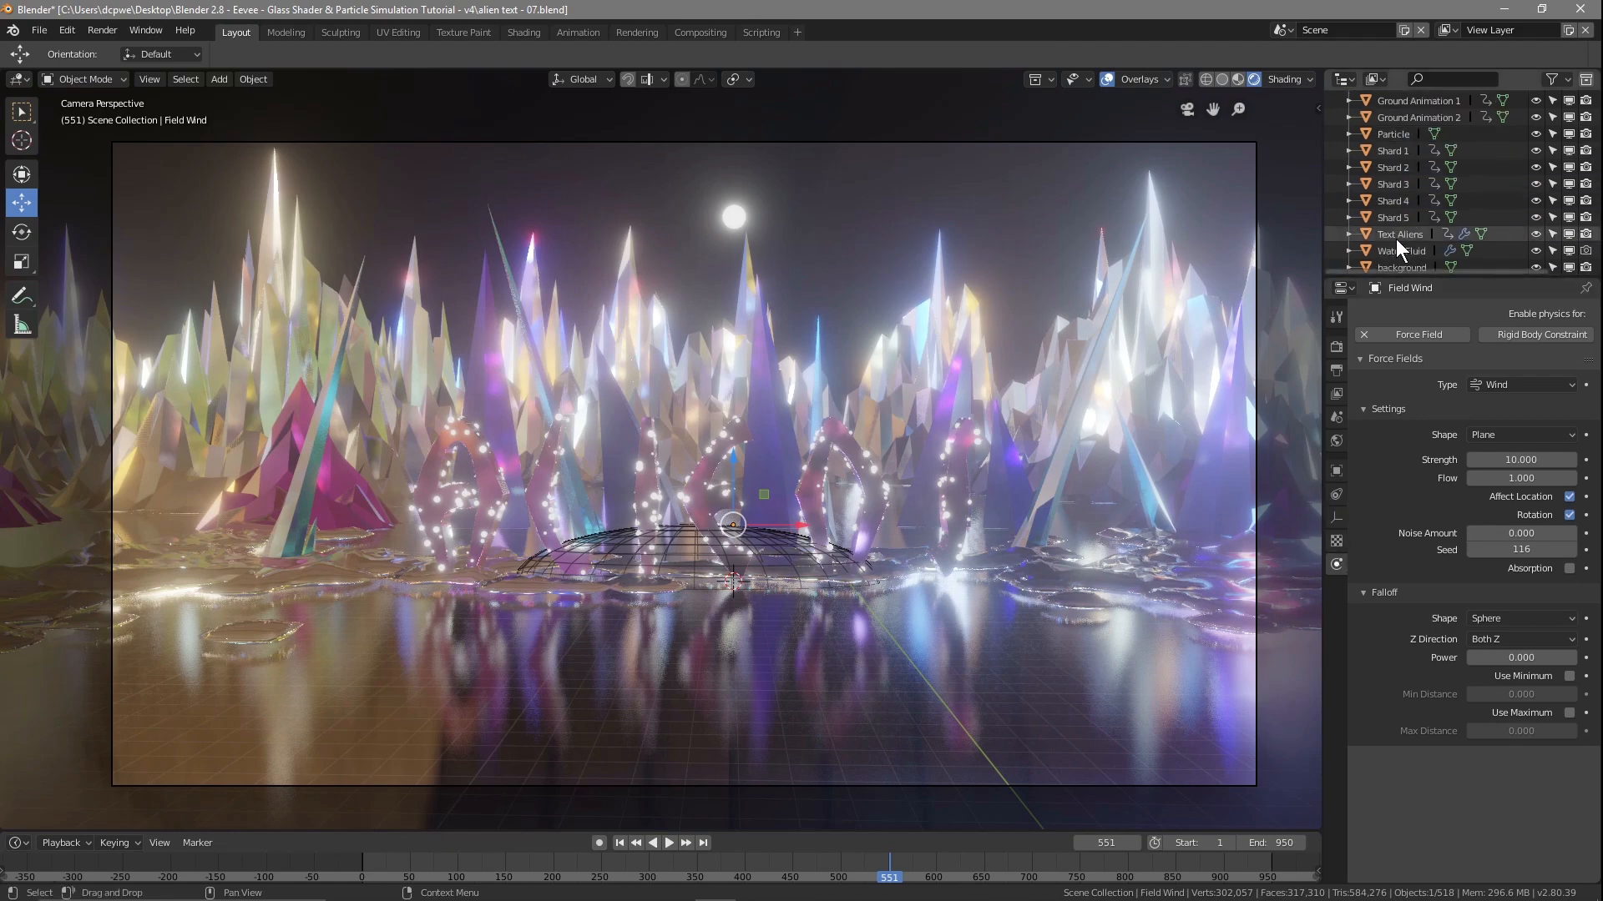
{"action": "left_click", "coordinate": [1397, 236]}
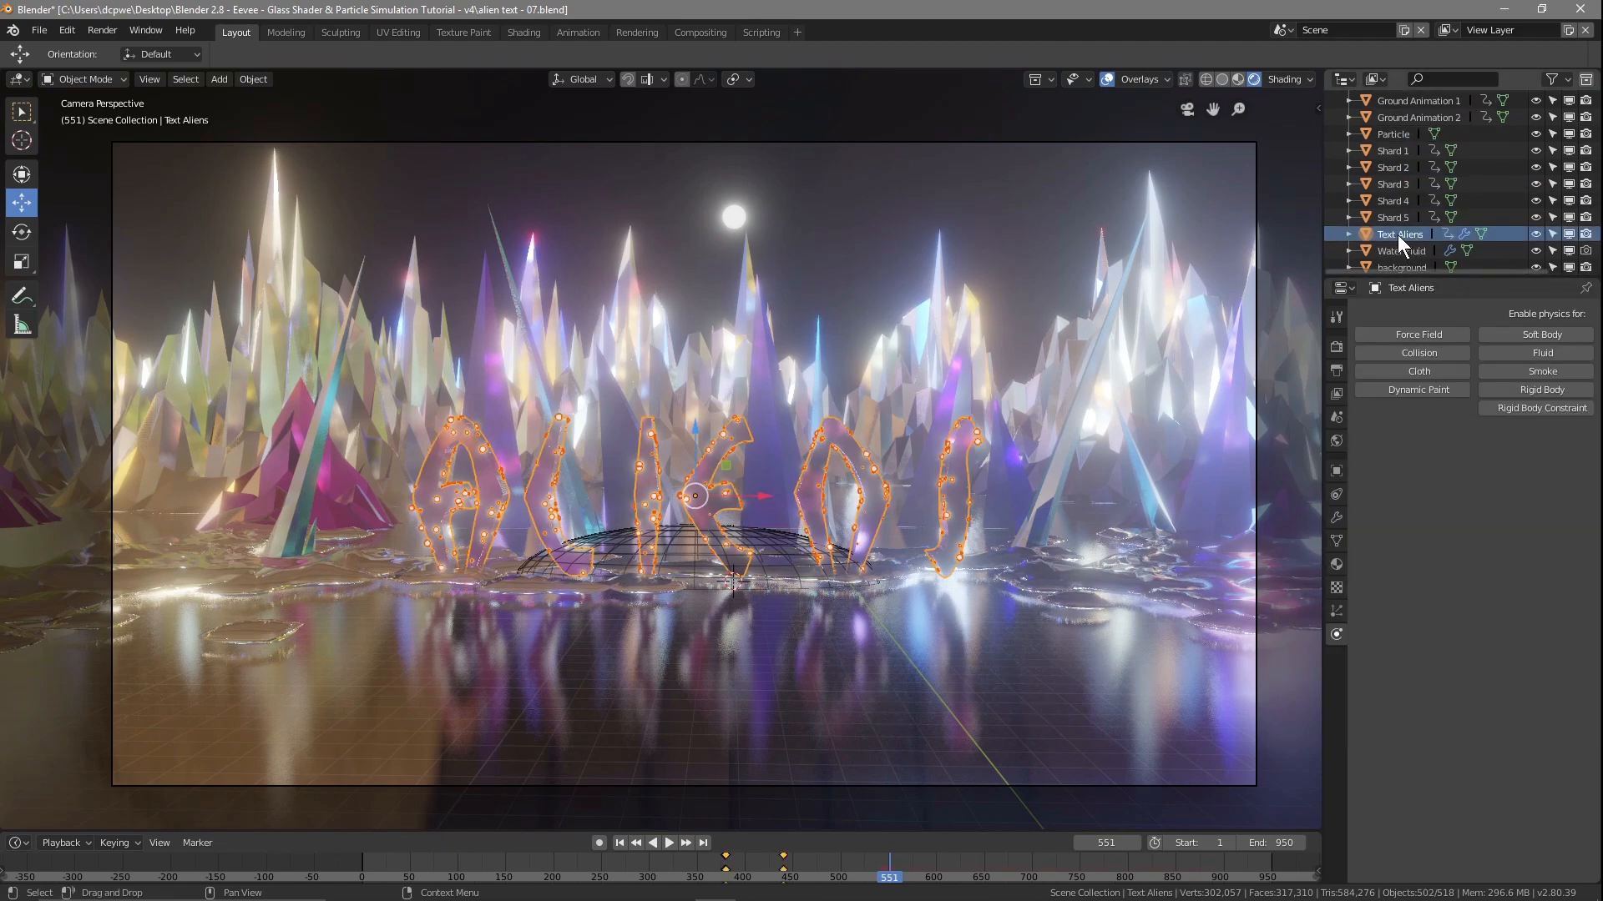
{"action": "key", "text": "ctrl+s"}
Set the Brownian force of the Text Aliens particle system to 5.000 and return to frame 540
{"action": "left_click", "coordinate": [1335, 612]}
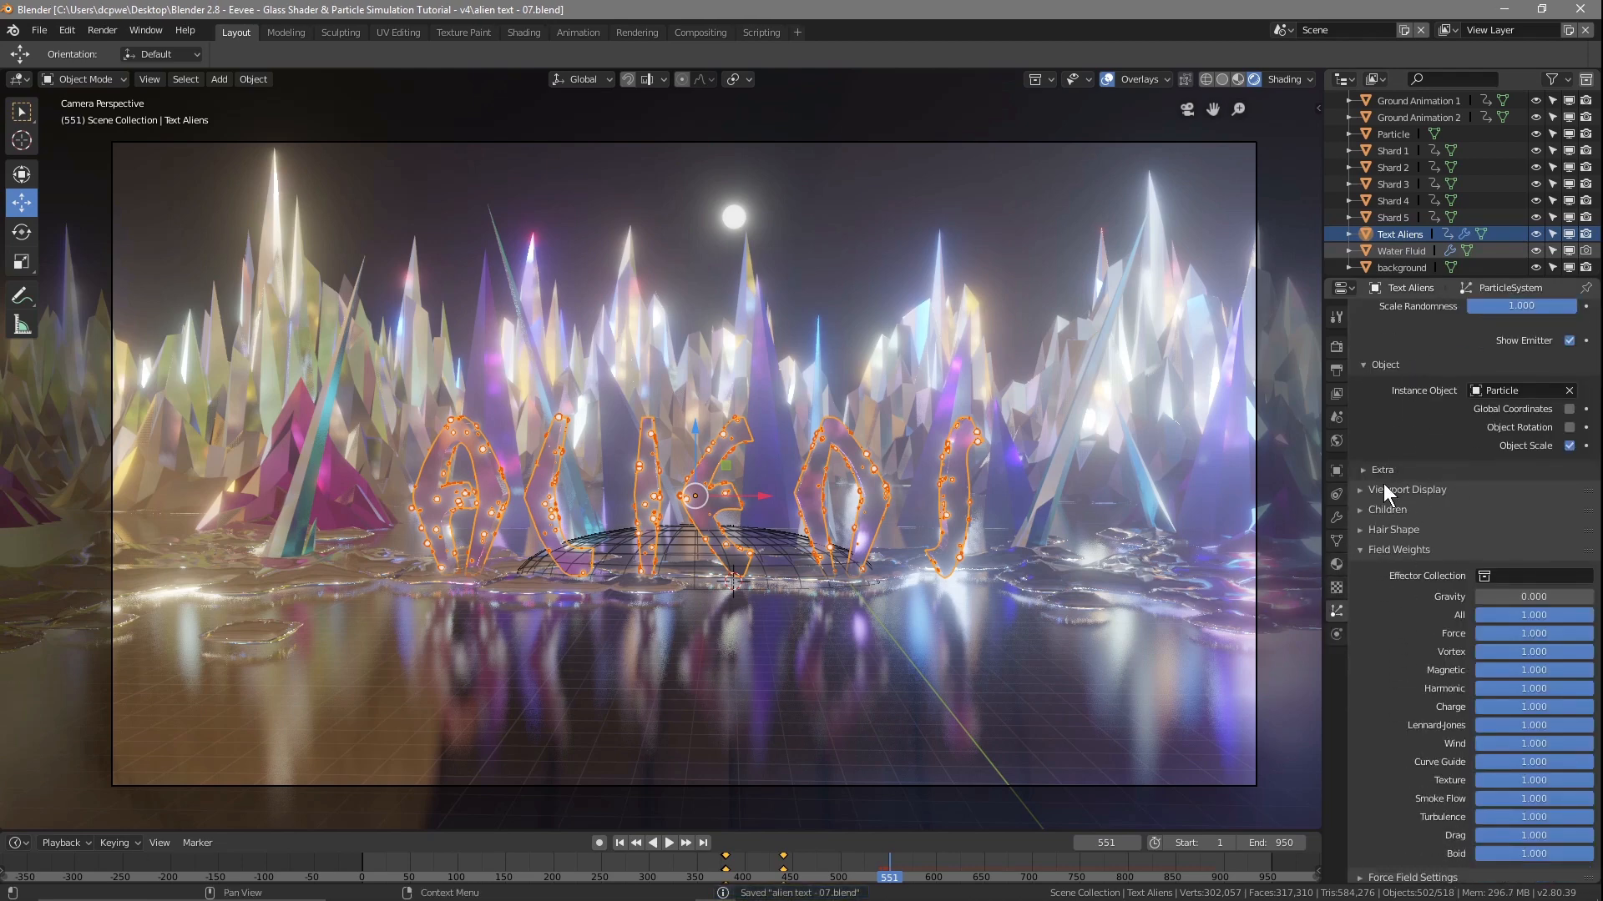
{"action": "scroll", "coordinate": [1382, 500], "scroll_direction": "up", "scroll_amount": 6}
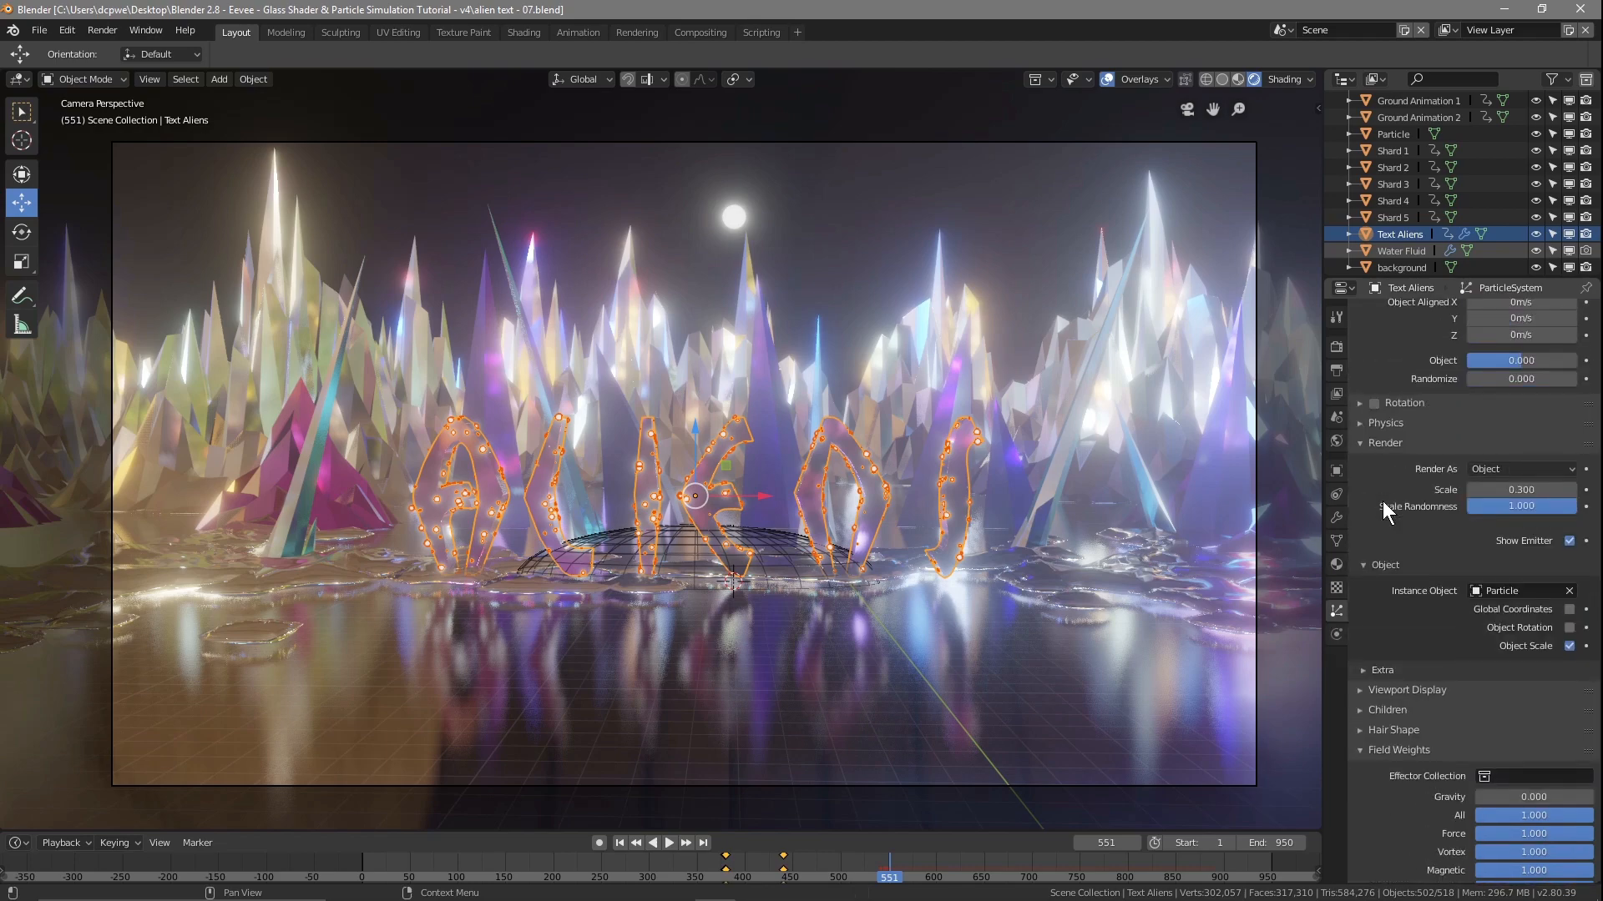
{"action": "left_click", "coordinate": [1385, 423]}
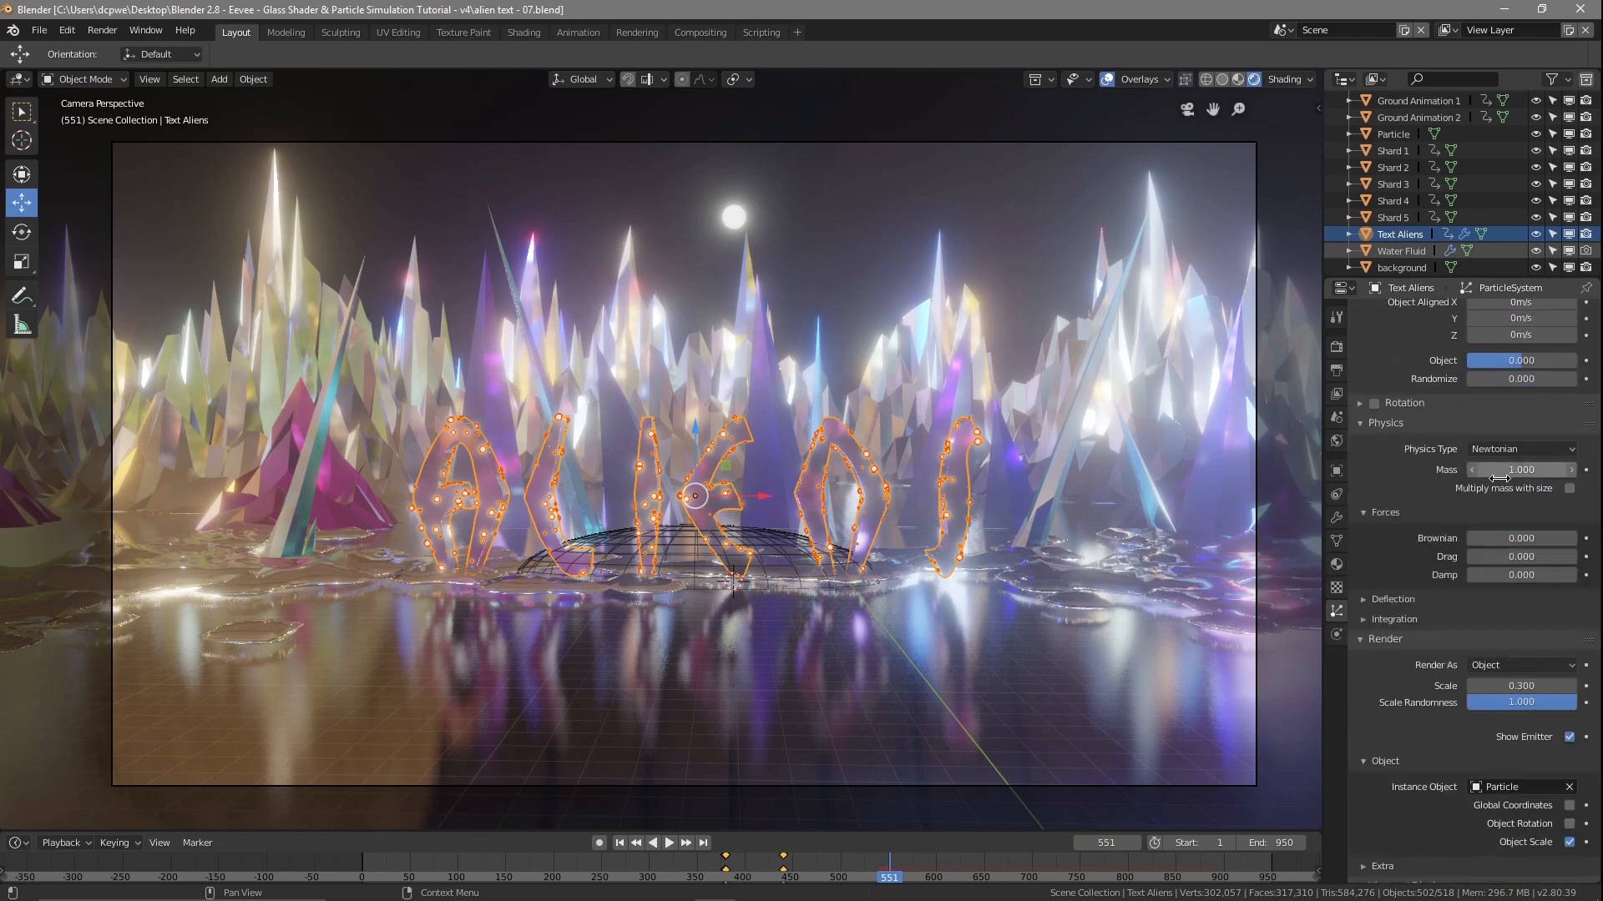
{"action": "left_click_drag", "start_coordinate": [1490, 540], "coordinate": [1546, 540]}
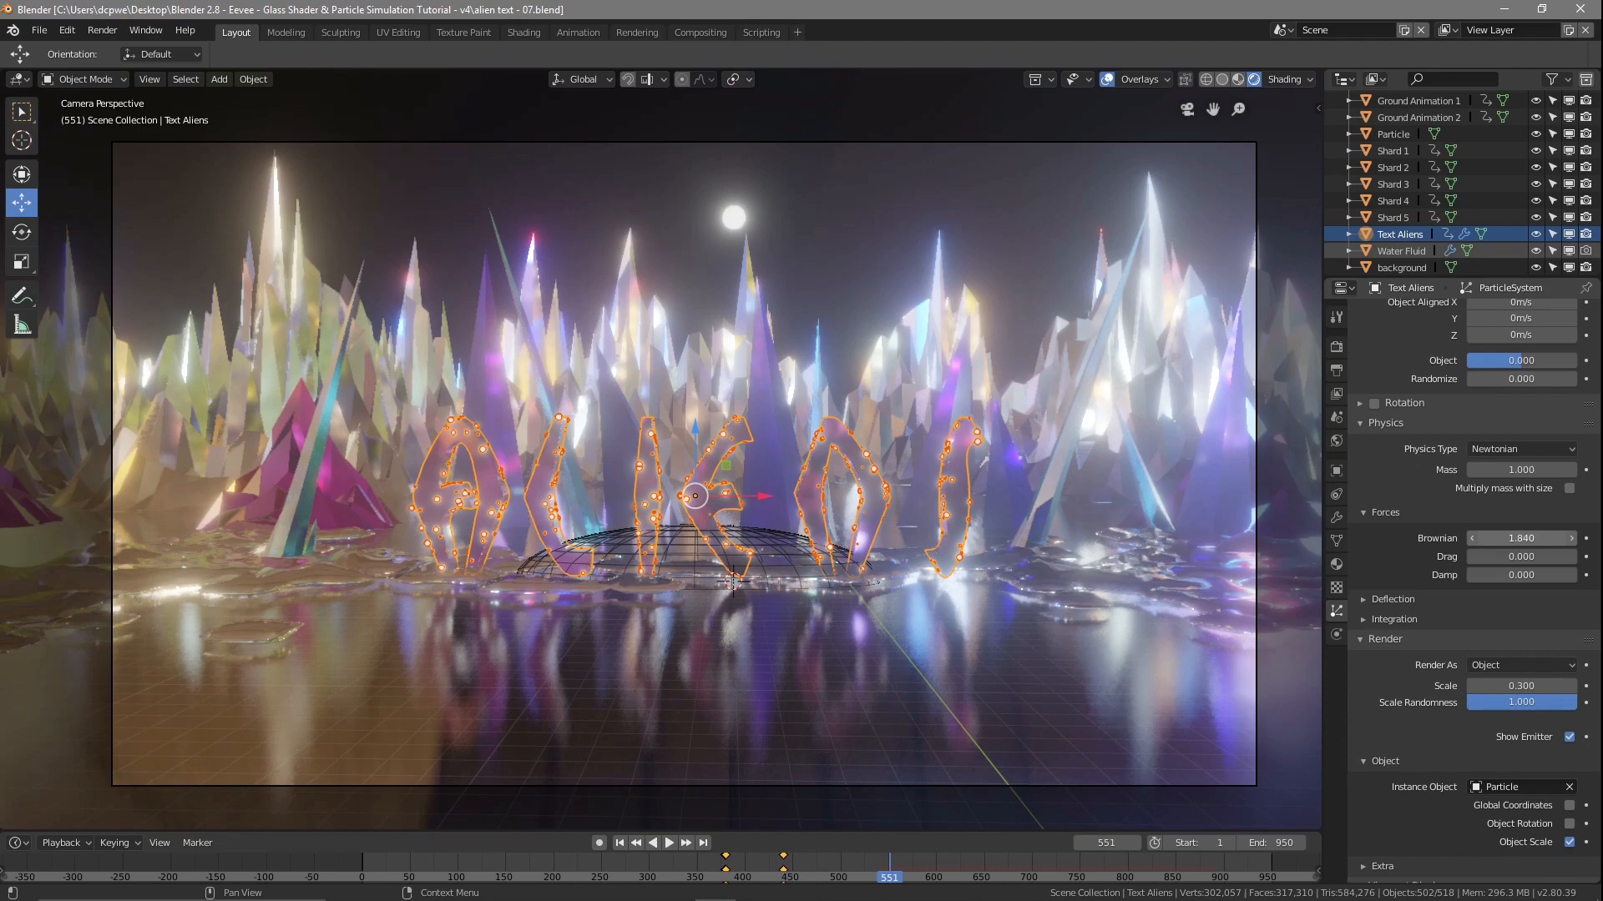
{"action": "left_click", "coordinate": [1527, 538]}
{"action": "type", "text": "4.45"}
{"action": "key", "text": "Return"}
{"action": "mouse_move", "coordinate": [894, 883]}
{"action": "left_mouse_down"}
{"action": "mouse_move", "coordinate": [856, 885]}
{"action": "mouse_move", "coordinate": [1015, 866]}
{"action": "mouse_move", "coordinate": [1121, 876]}
{"action": "mouse_move", "coordinate": [881, 878]}
{"action": "left_mouse_up"}
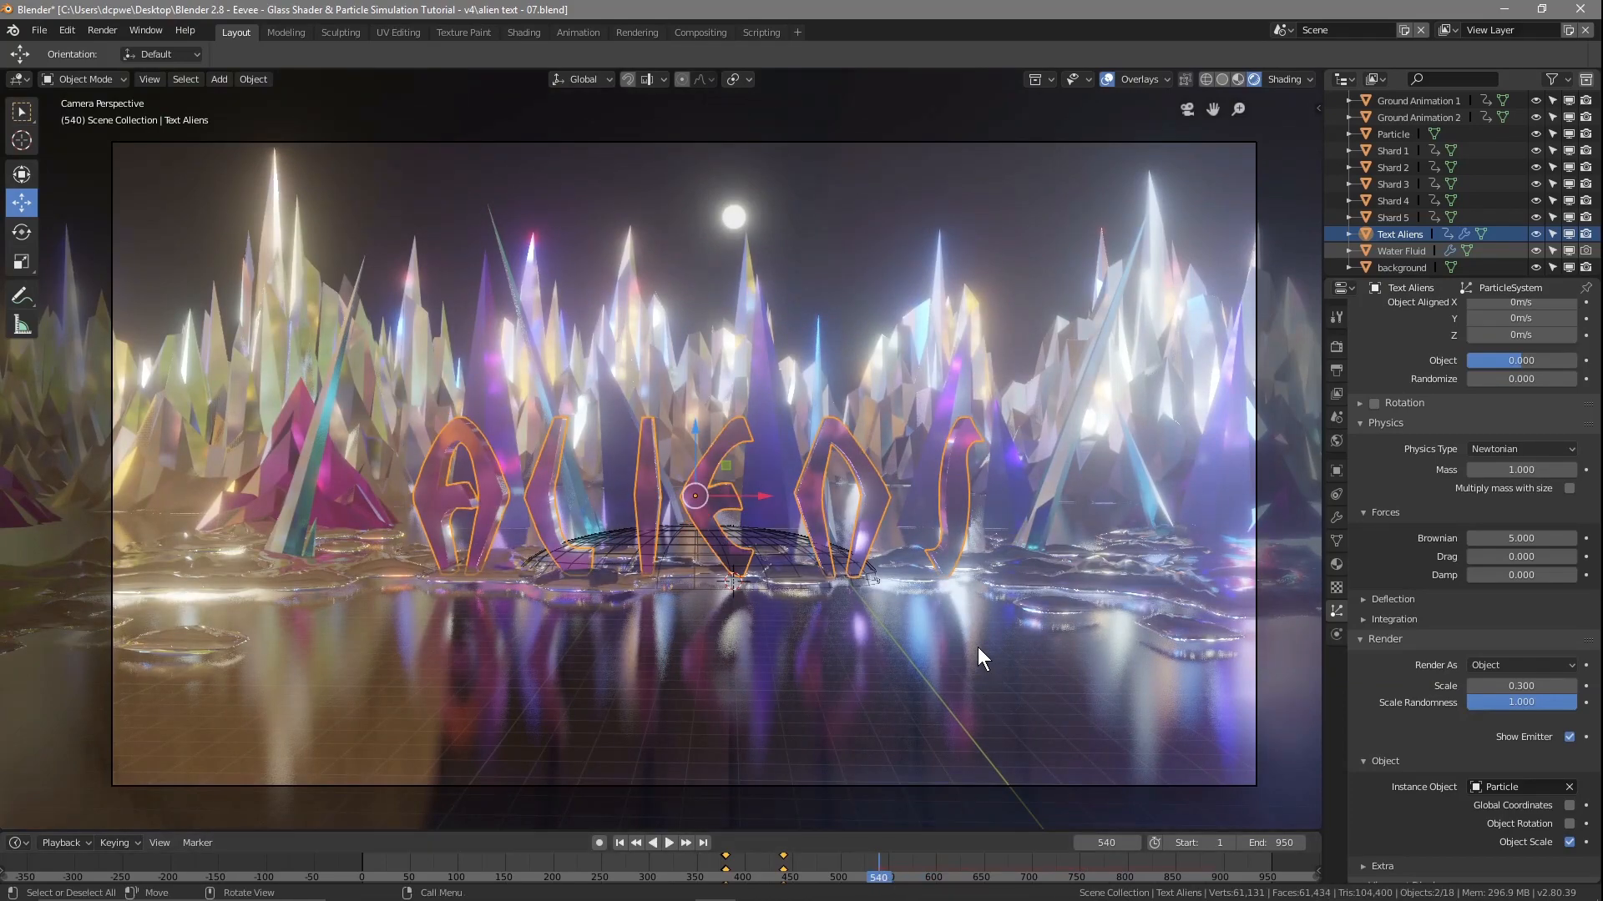
Add a Turbulence force field and rename it Field Turbulance
{"action": "key", "text": "shift+a"}
{"action": "mouse_move", "coordinate": [743, 529]}
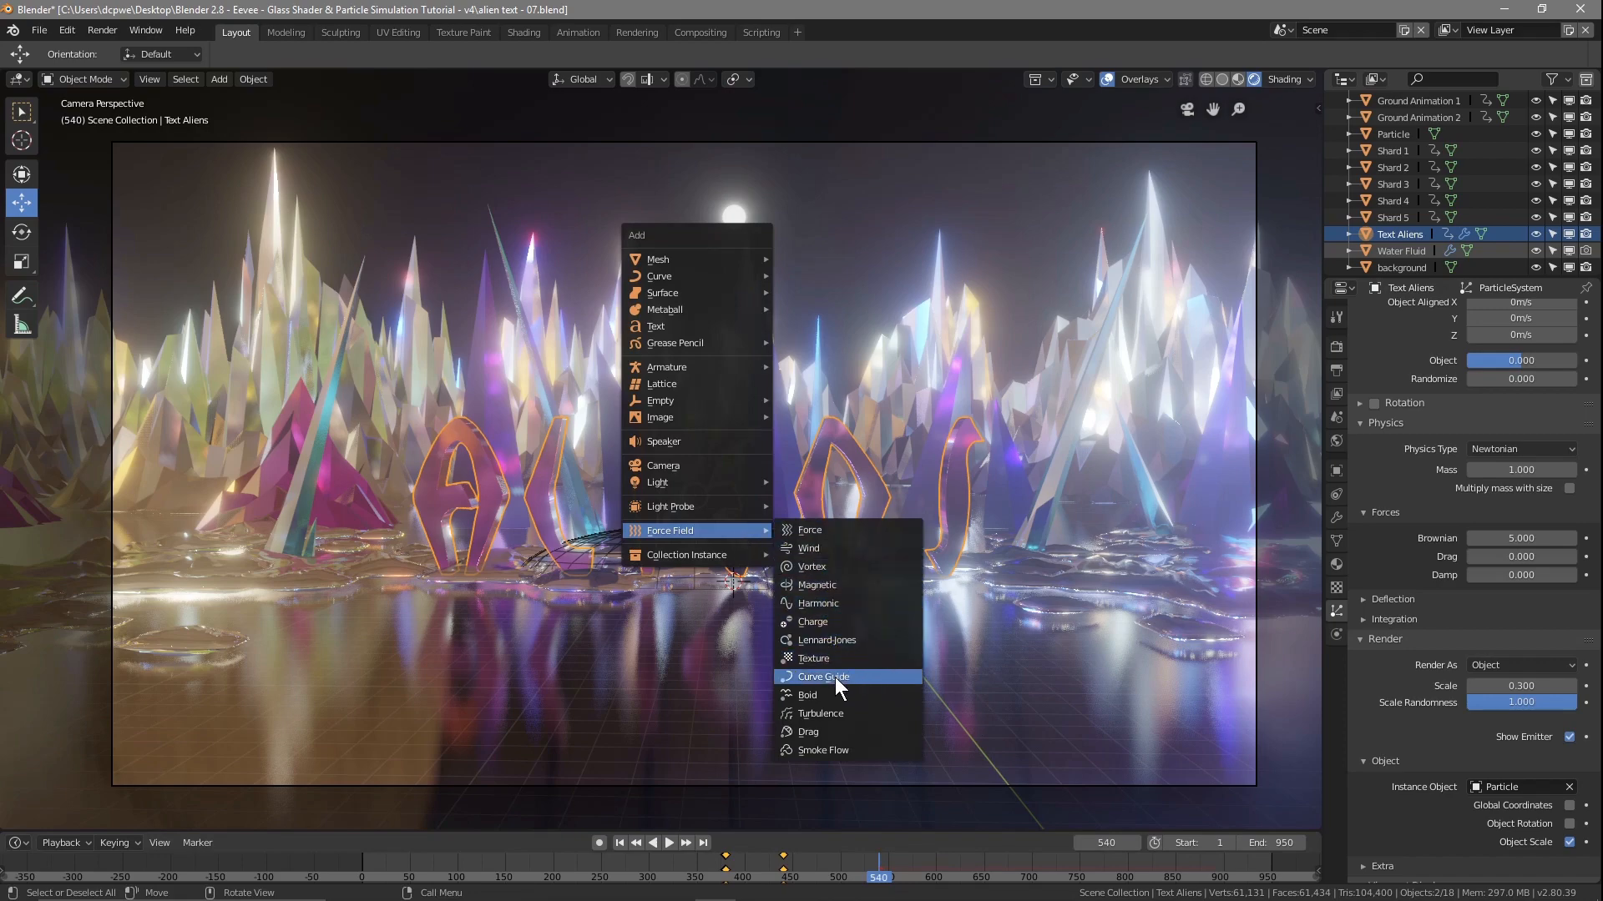
{"action": "left_click", "coordinate": [821, 714]}
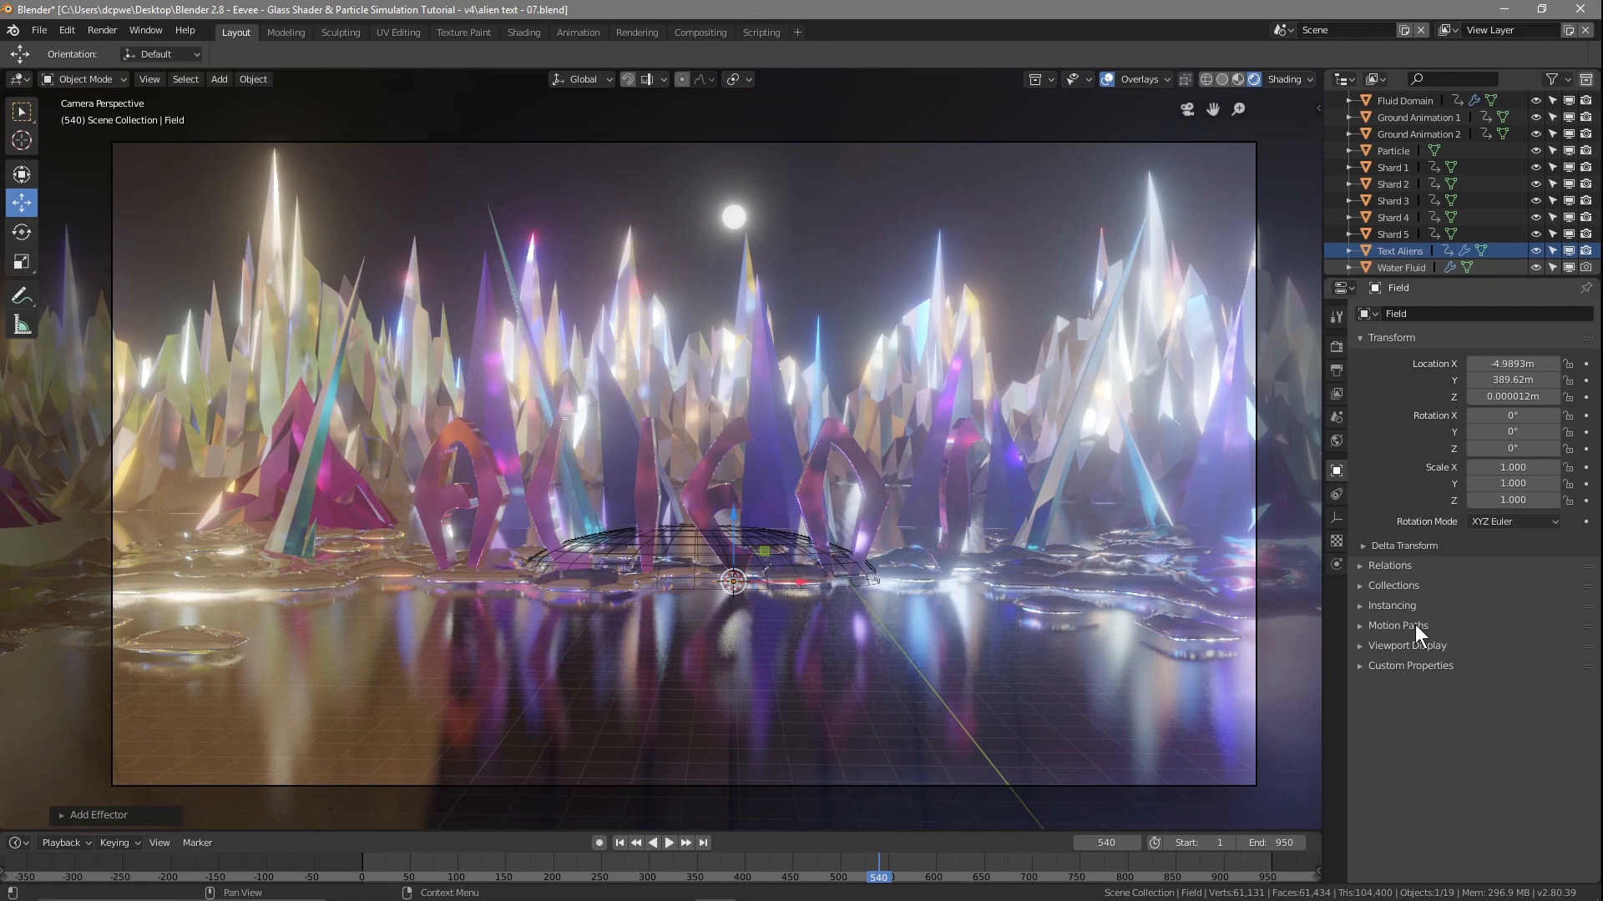
{"action": "scroll", "coordinate": [1396, 225], "scroll_direction": "up", "scroll_amount": 3}
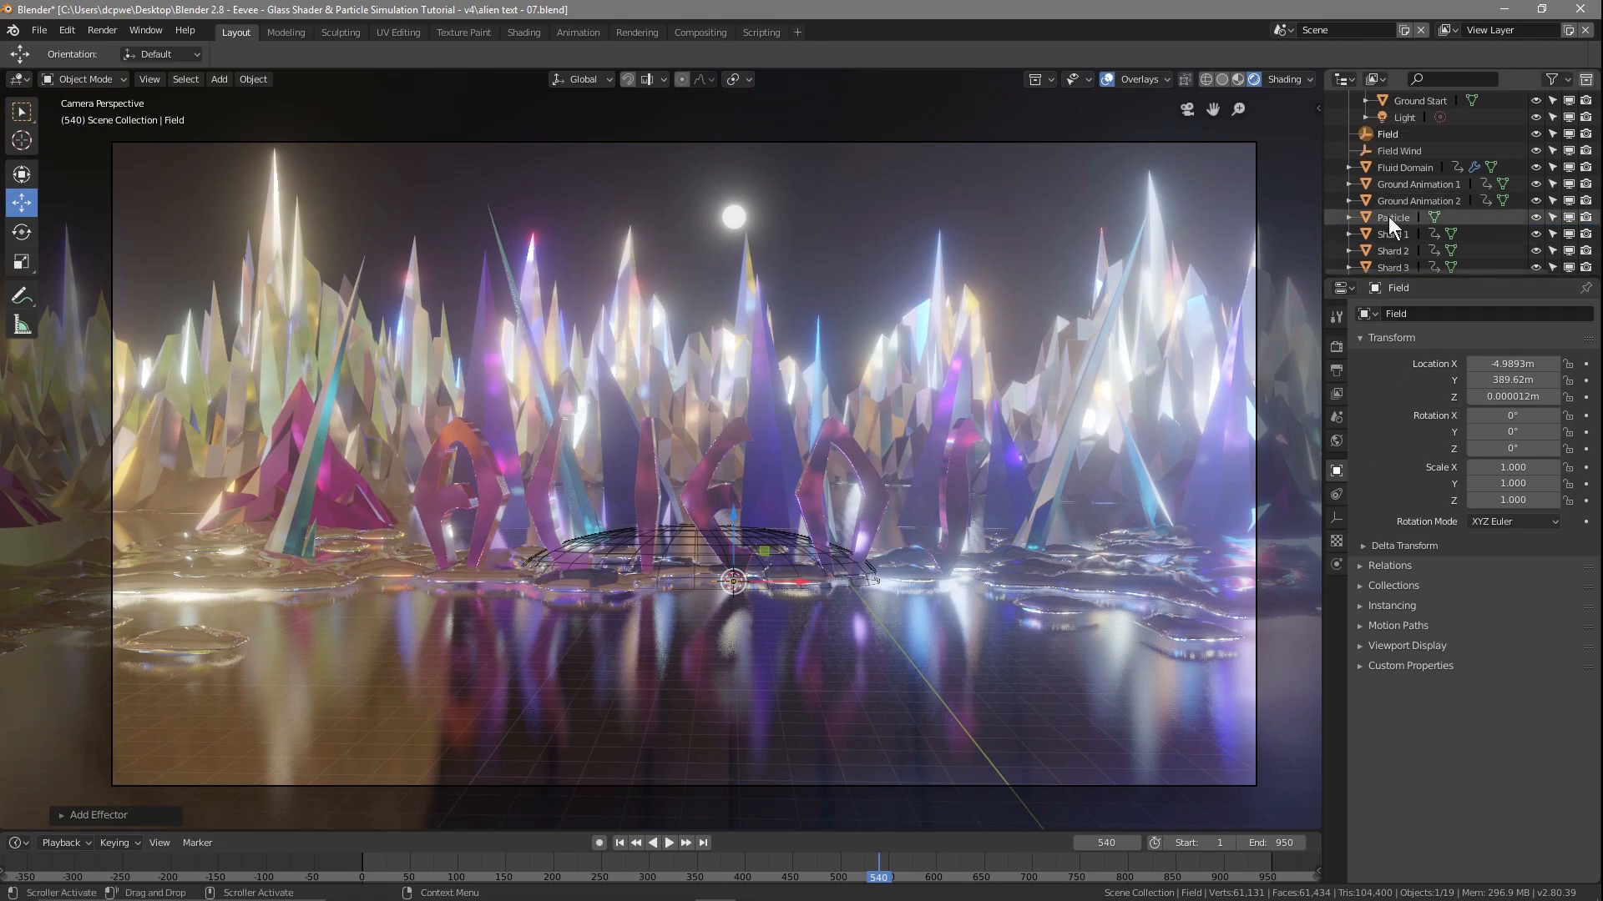
{"action": "left_click", "coordinate": [1385, 132]}
{"action": "double_click", "coordinate": [1398, 133]}
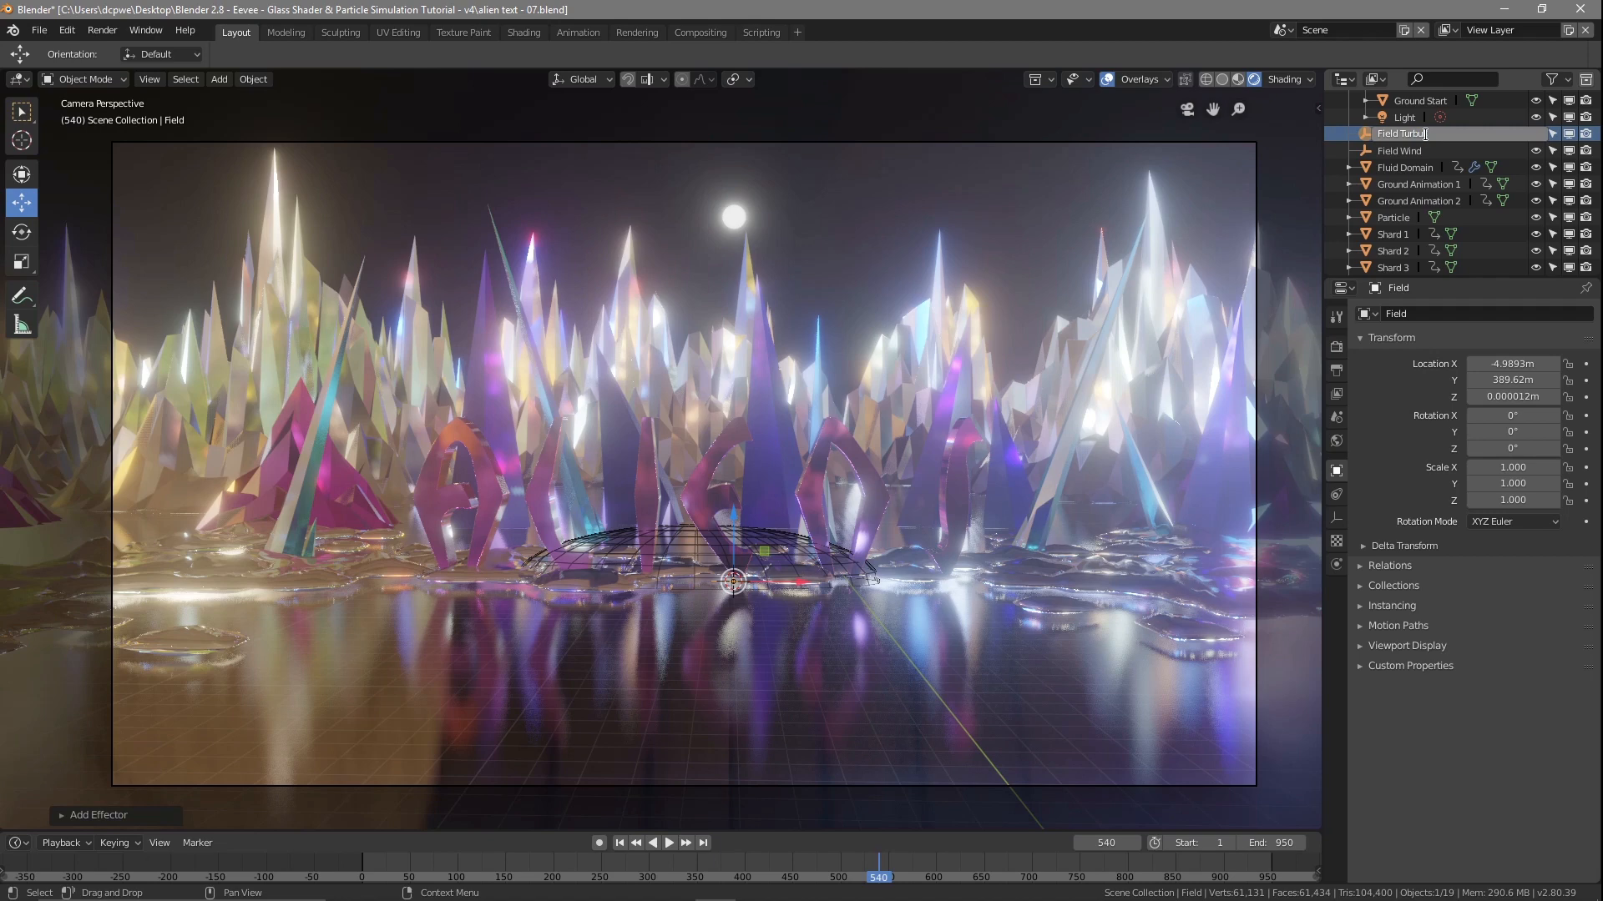
{"action": "type", "text": "Field Turbulance"}
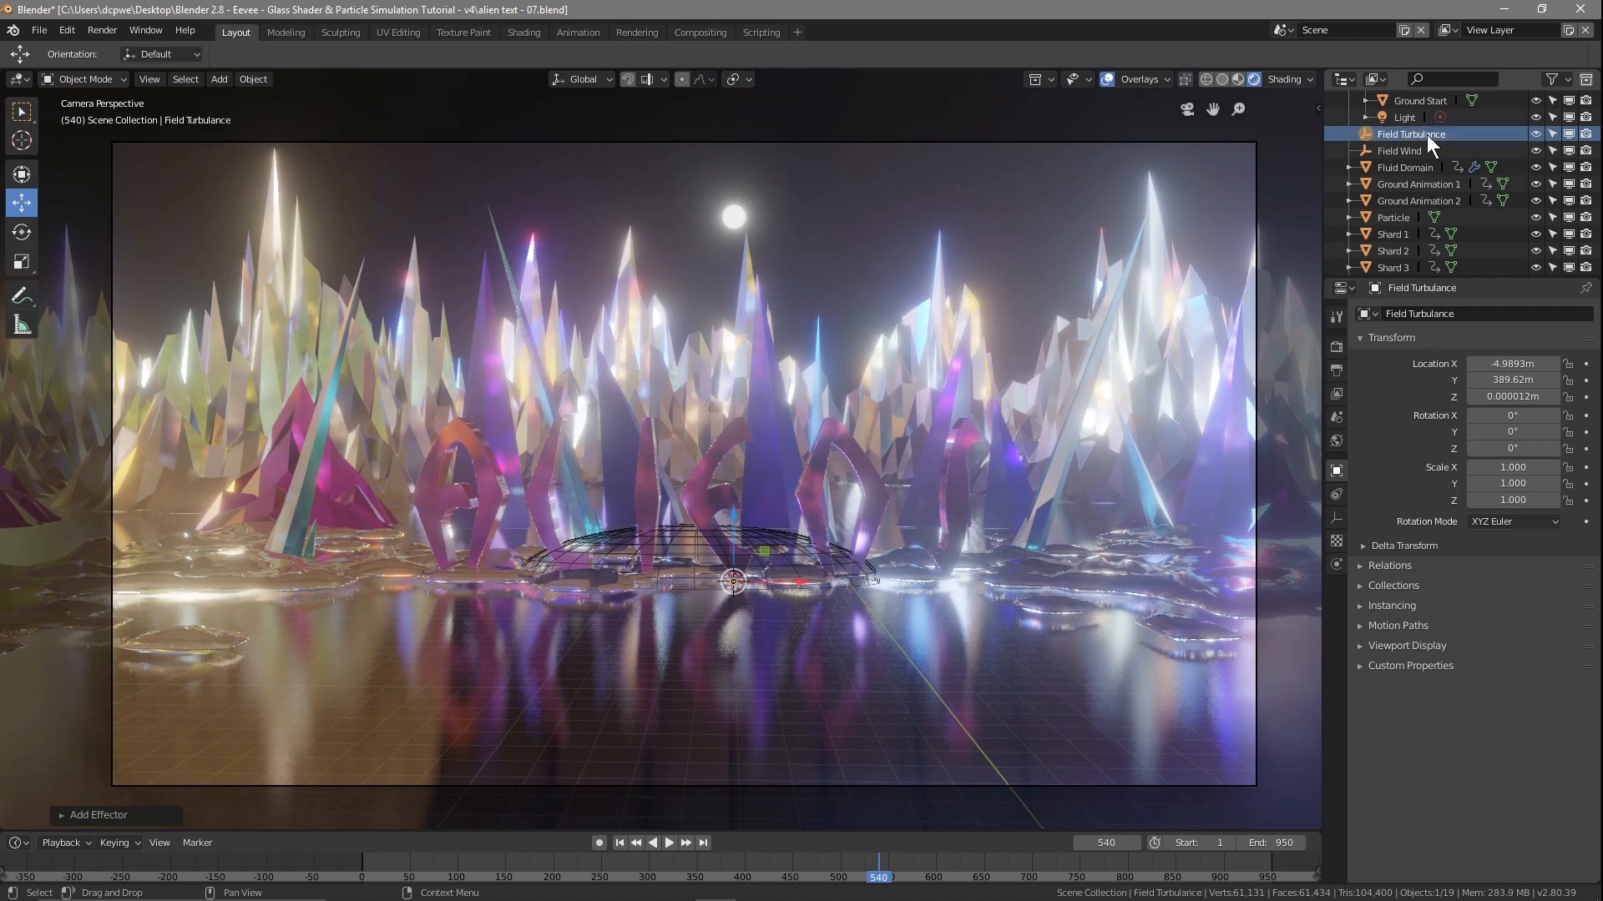
{"action": "key", "text": "Return"}
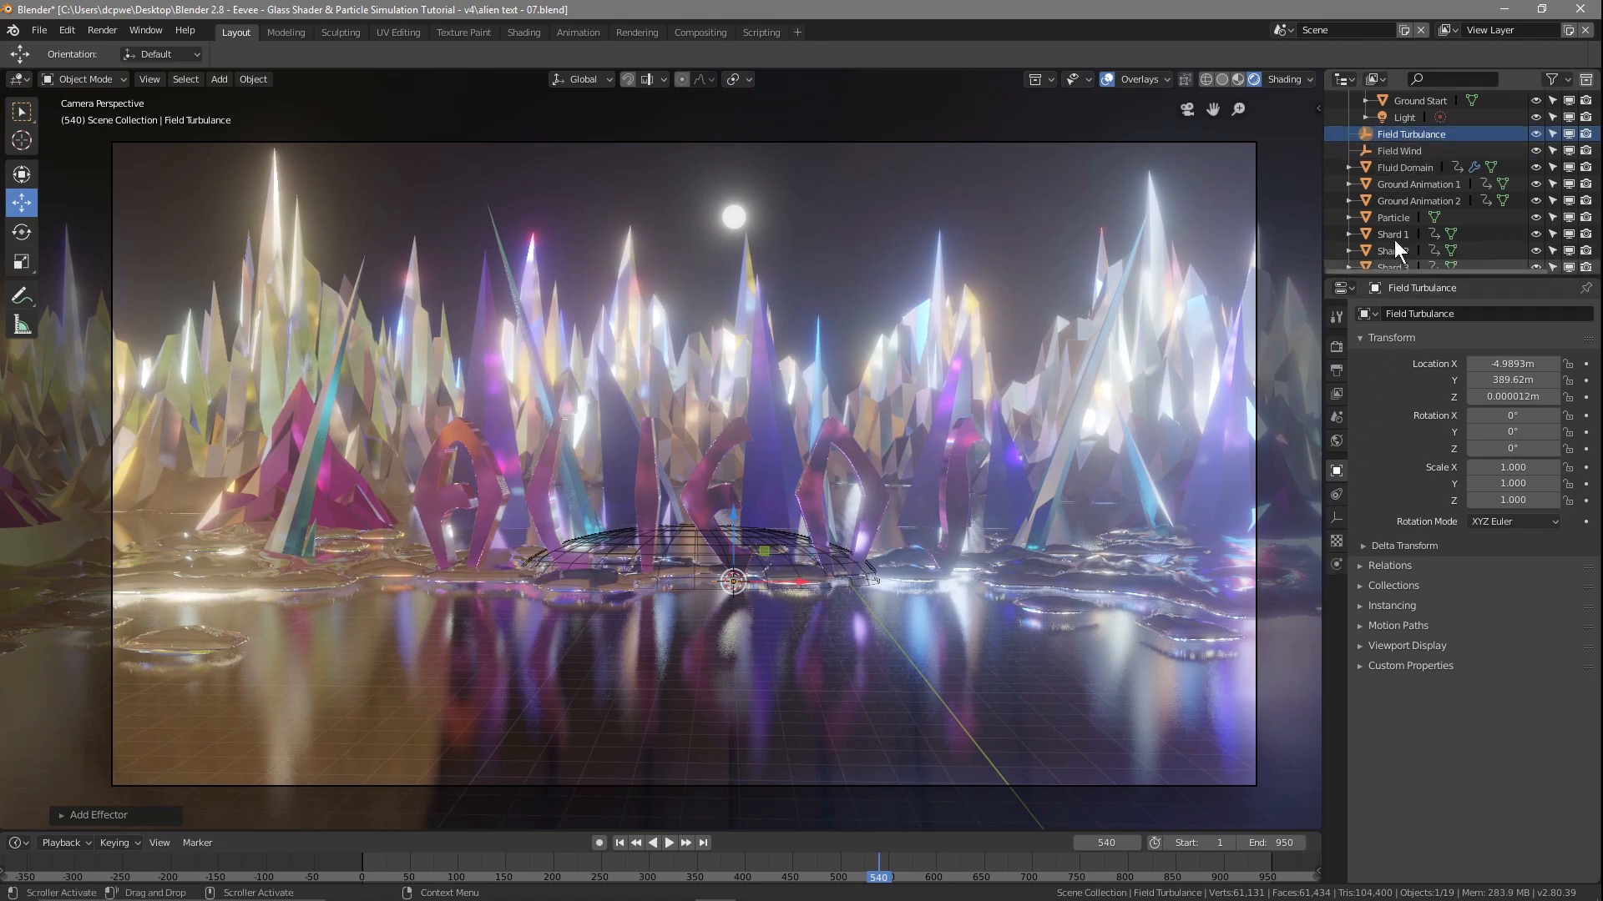
Set the strength of the turbulence force field to 5.000
{"action": "left_click", "coordinate": [1339, 563]}
{"action": "left_click_drag", "start_coordinate": [1524, 457], "coordinate": [1503, 459]}
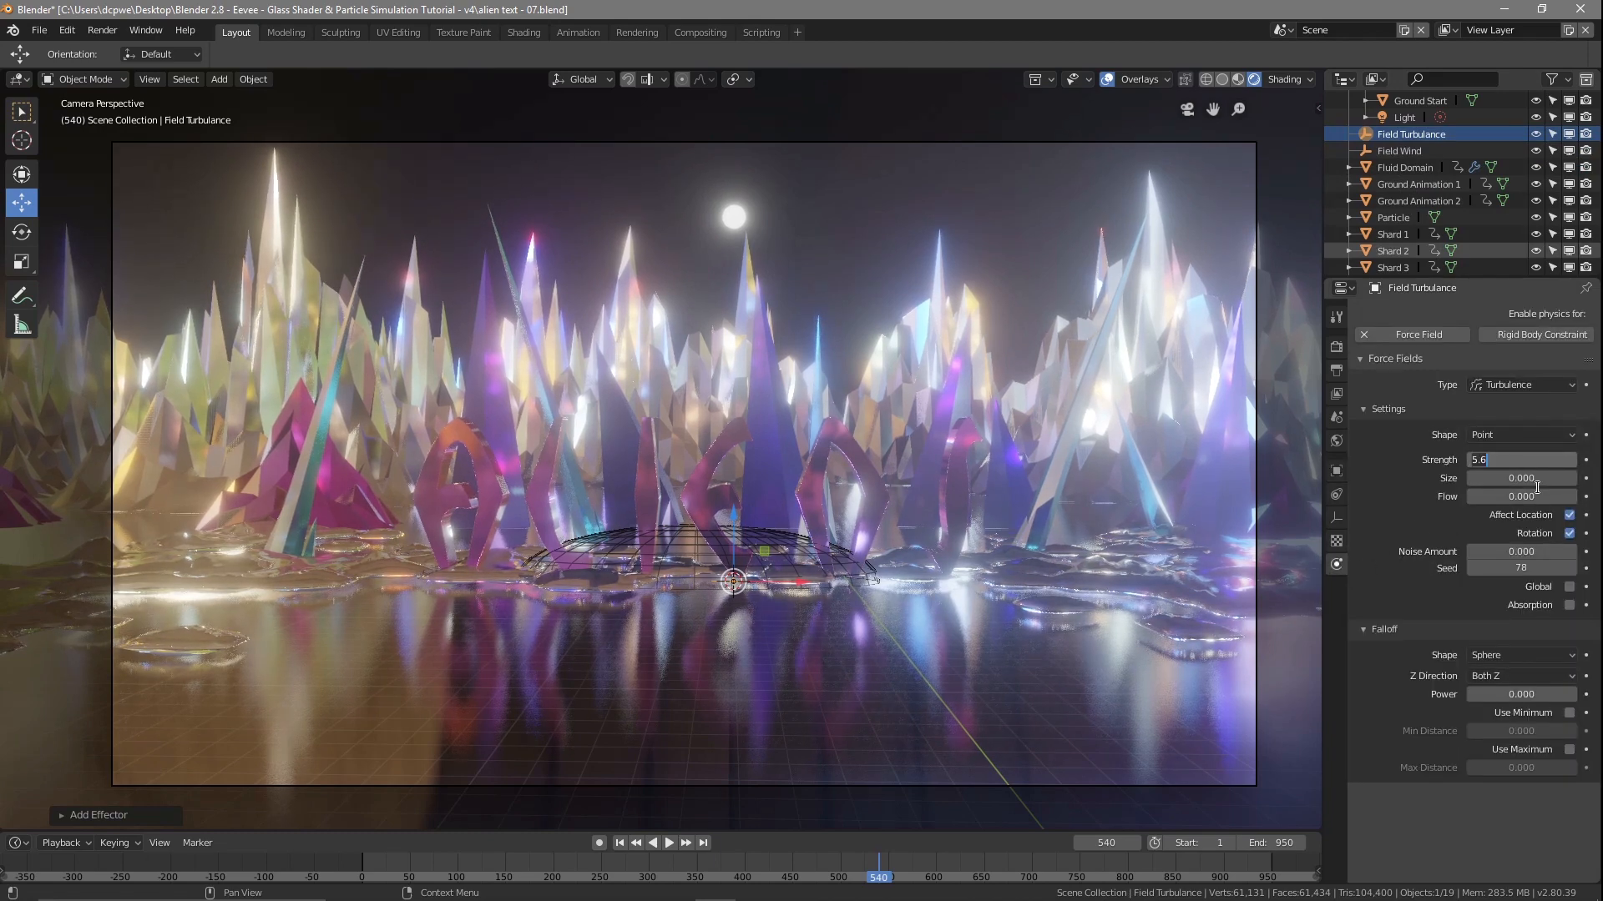
{"action": "type", "text": "5"}
{"action": "key", "text": "Return"}
Advance the timeline to frame 649, render it to inspect the scattered particles, and close the render
{"action": "right_click_drag", "start_coordinate": [880, 873], "coordinate": [983, 873]}
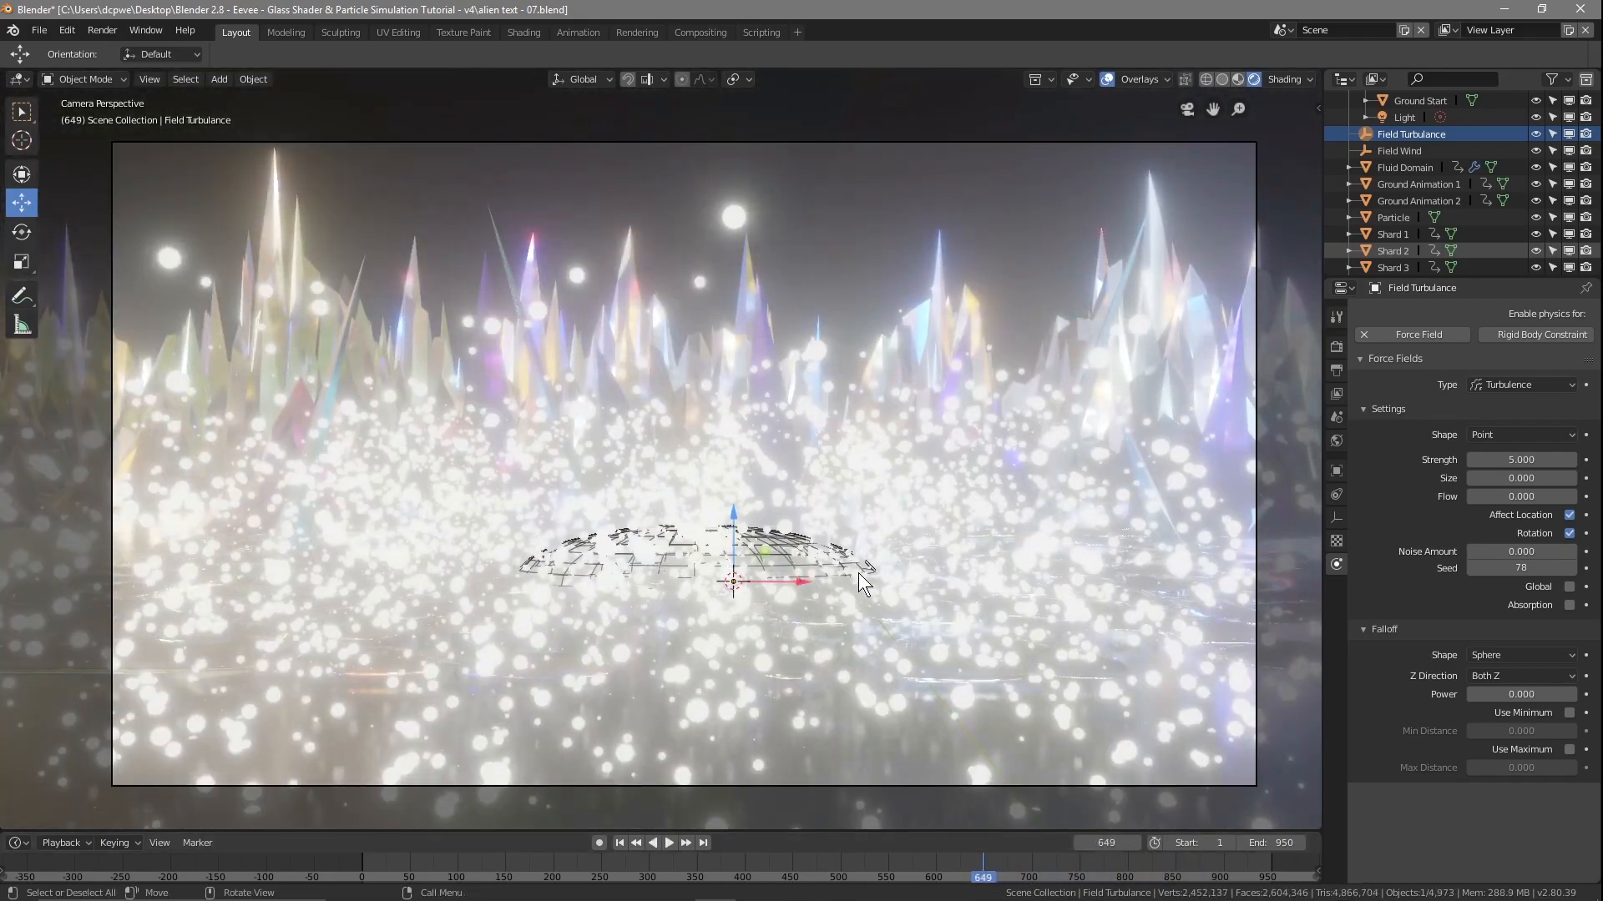
{"action": "key", "text": "F12"}
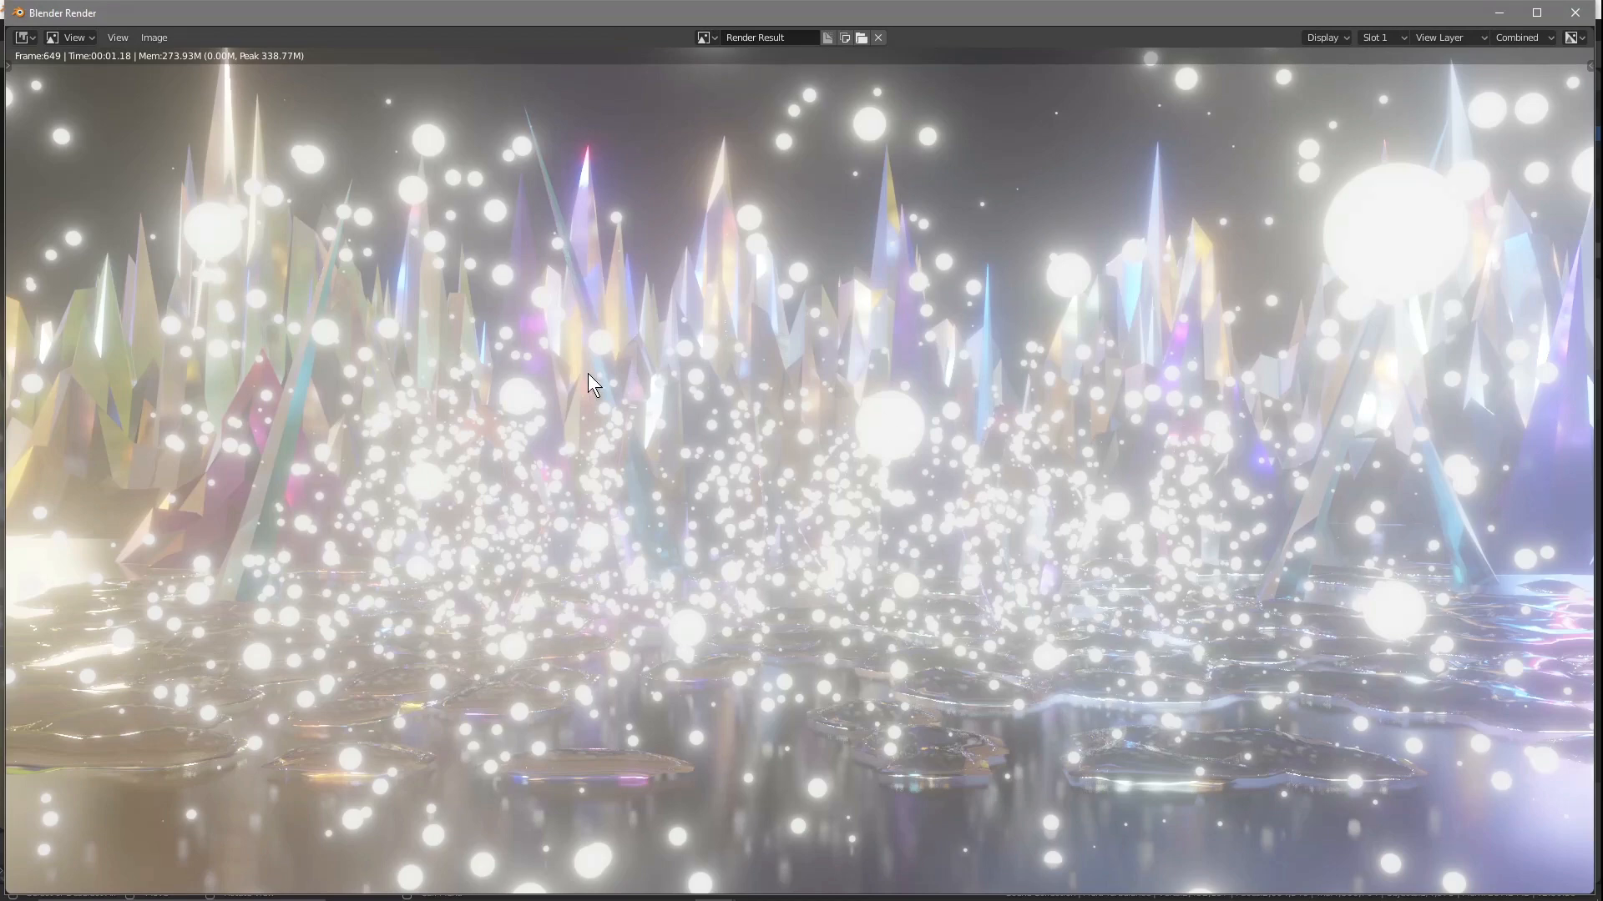
{"action": "left_click", "coordinate": [1572, 13]}
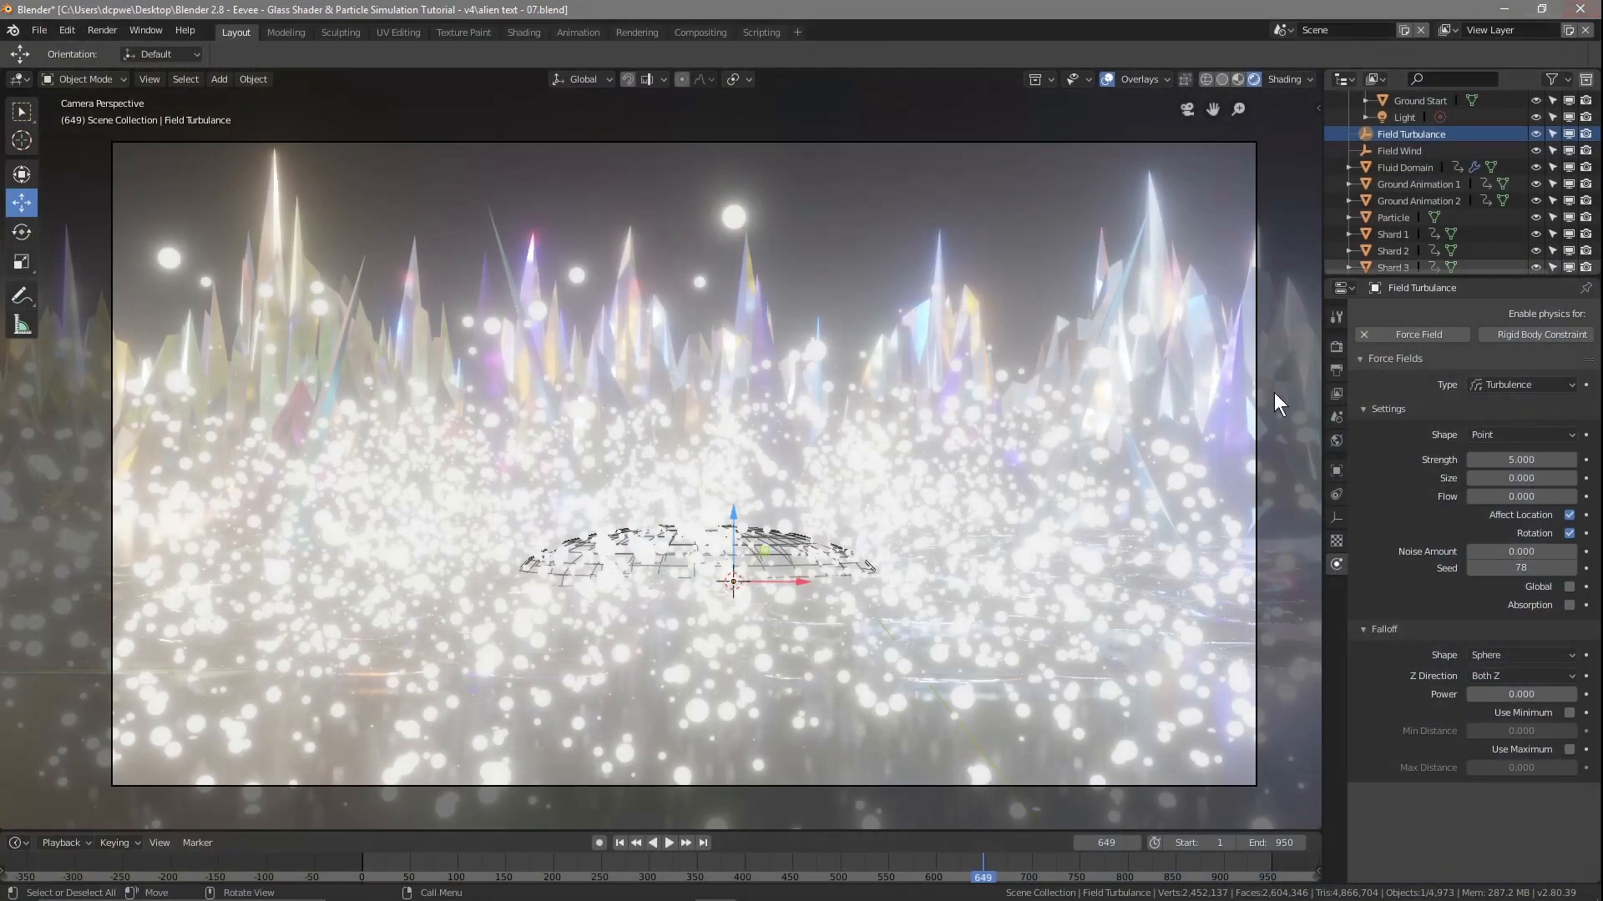
Try the purple Material on the Particle sphere, render frame 649 to inspect it, and close the render
{"action": "left_click", "coordinate": [1395, 215]}
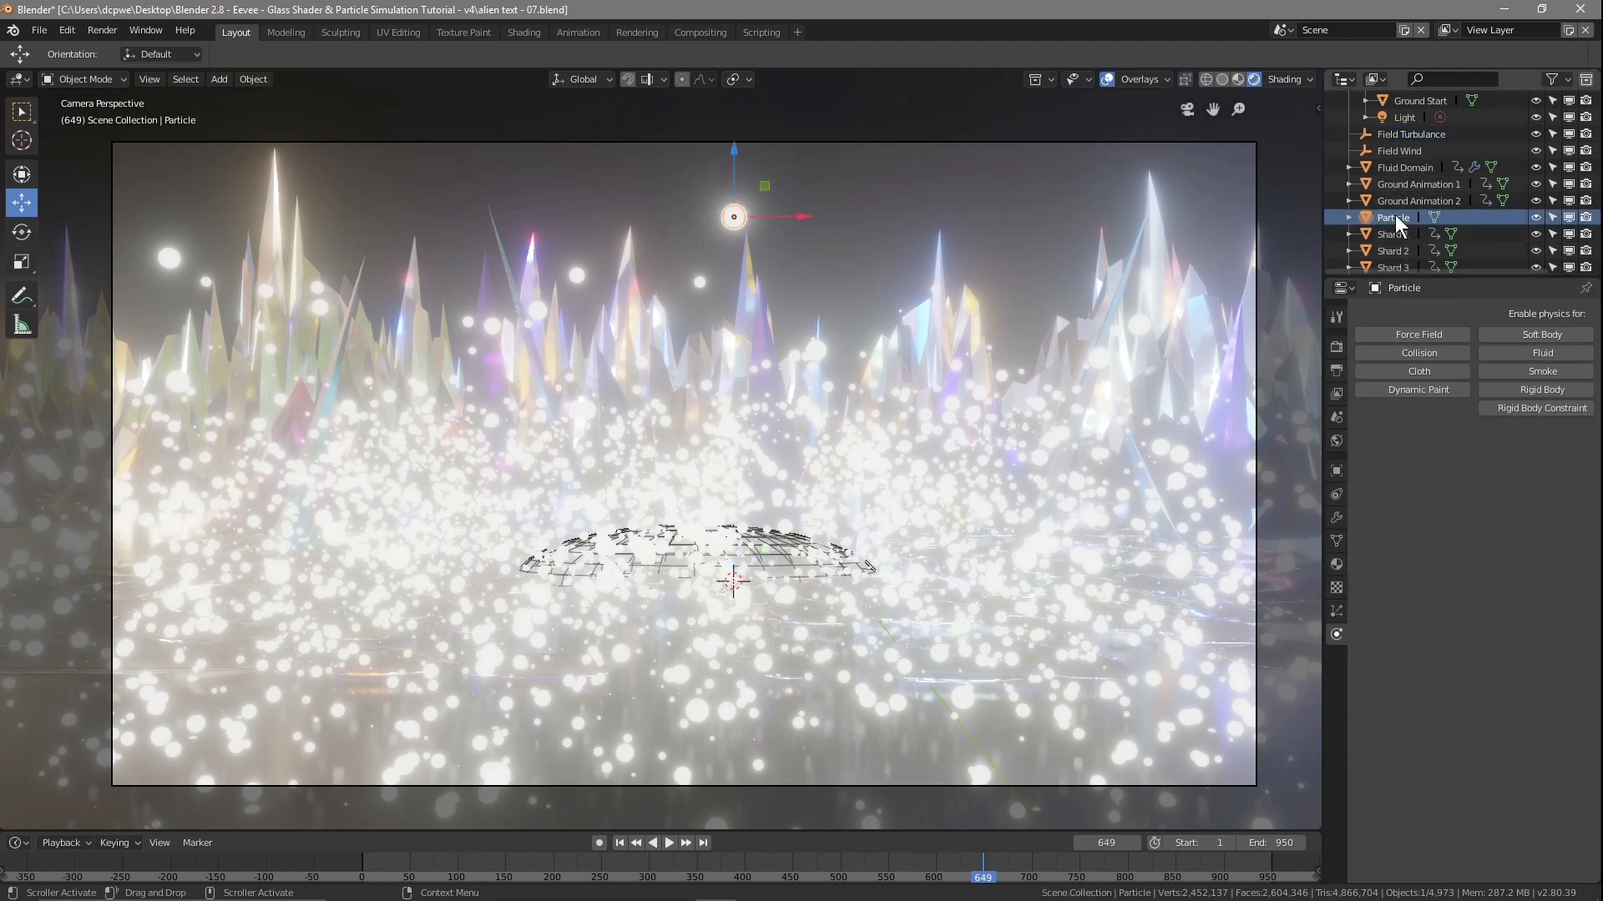
{"action": "left_click", "coordinate": [1336, 565]}
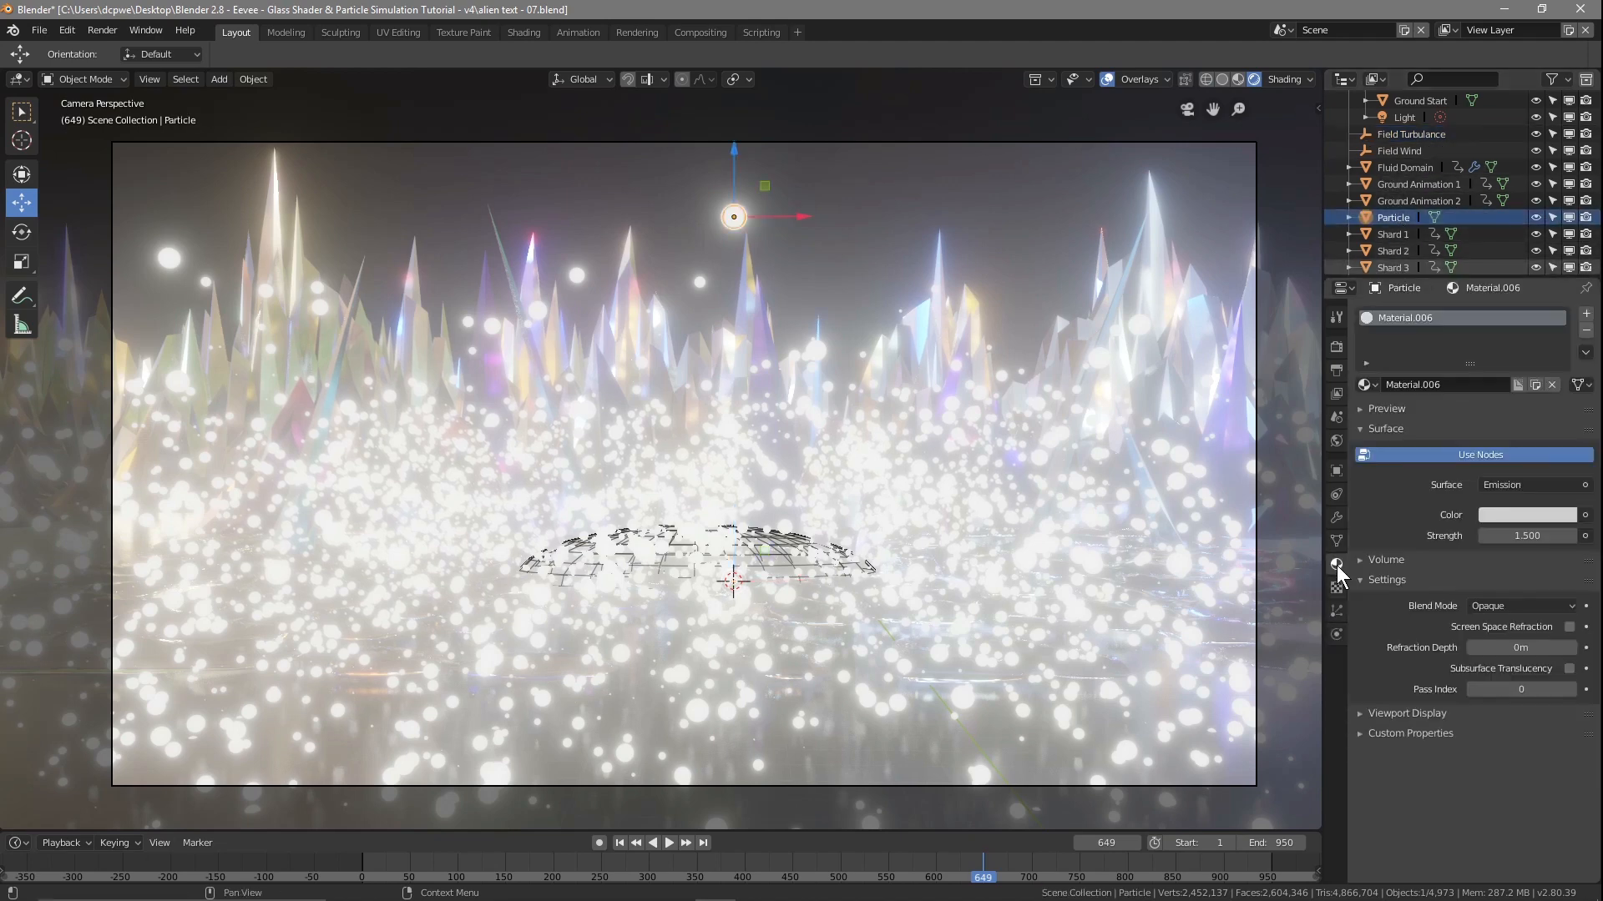
{"action": "left_click", "coordinate": [1365, 384]}
{"action": "left_click", "coordinate": [1357, 429]}
{"action": "key", "text": "F12"}
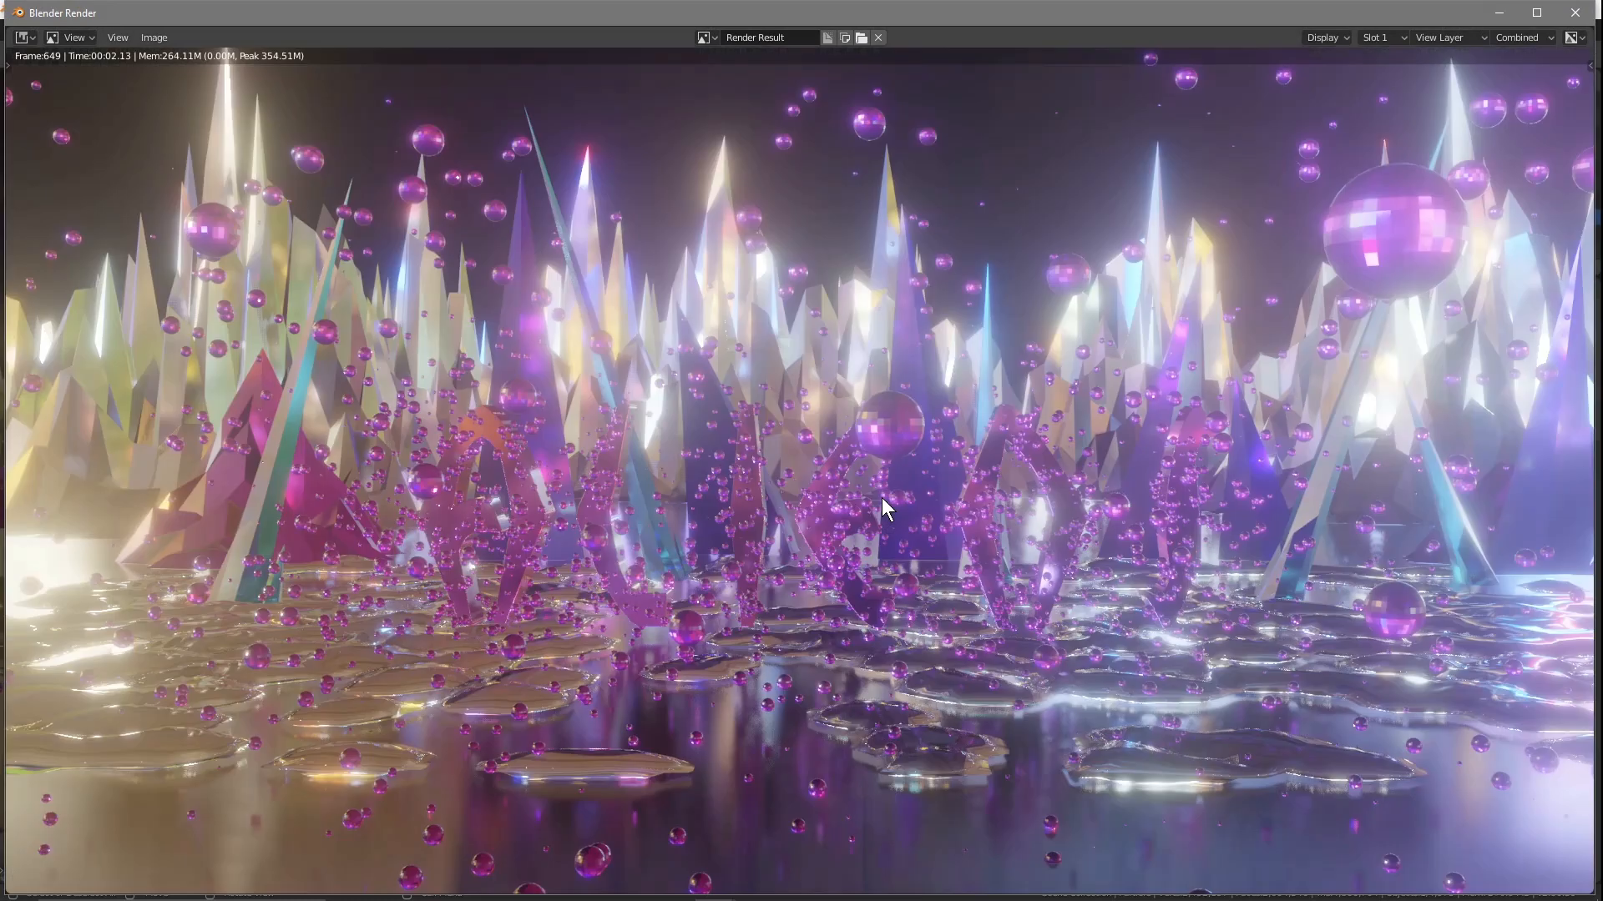
{"action": "left_click", "coordinate": [1574, 13]}
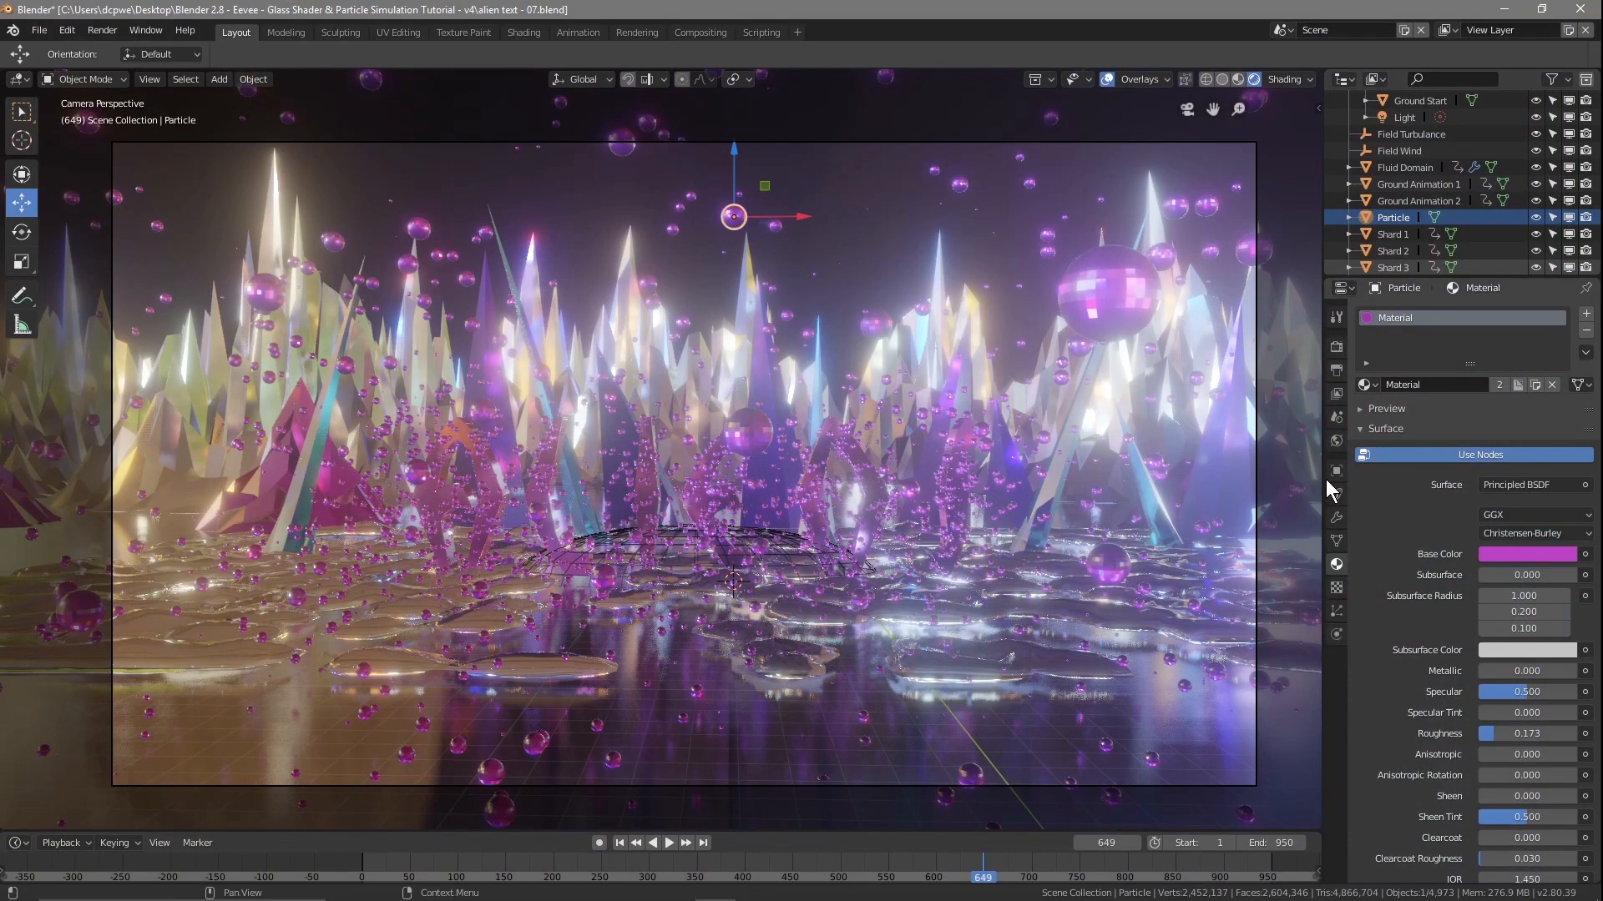
Try the Fluid Domain Material on the Particle sphere and render the frame to judge the glass look
{"action": "left_click", "coordinate": [1370, 387]}
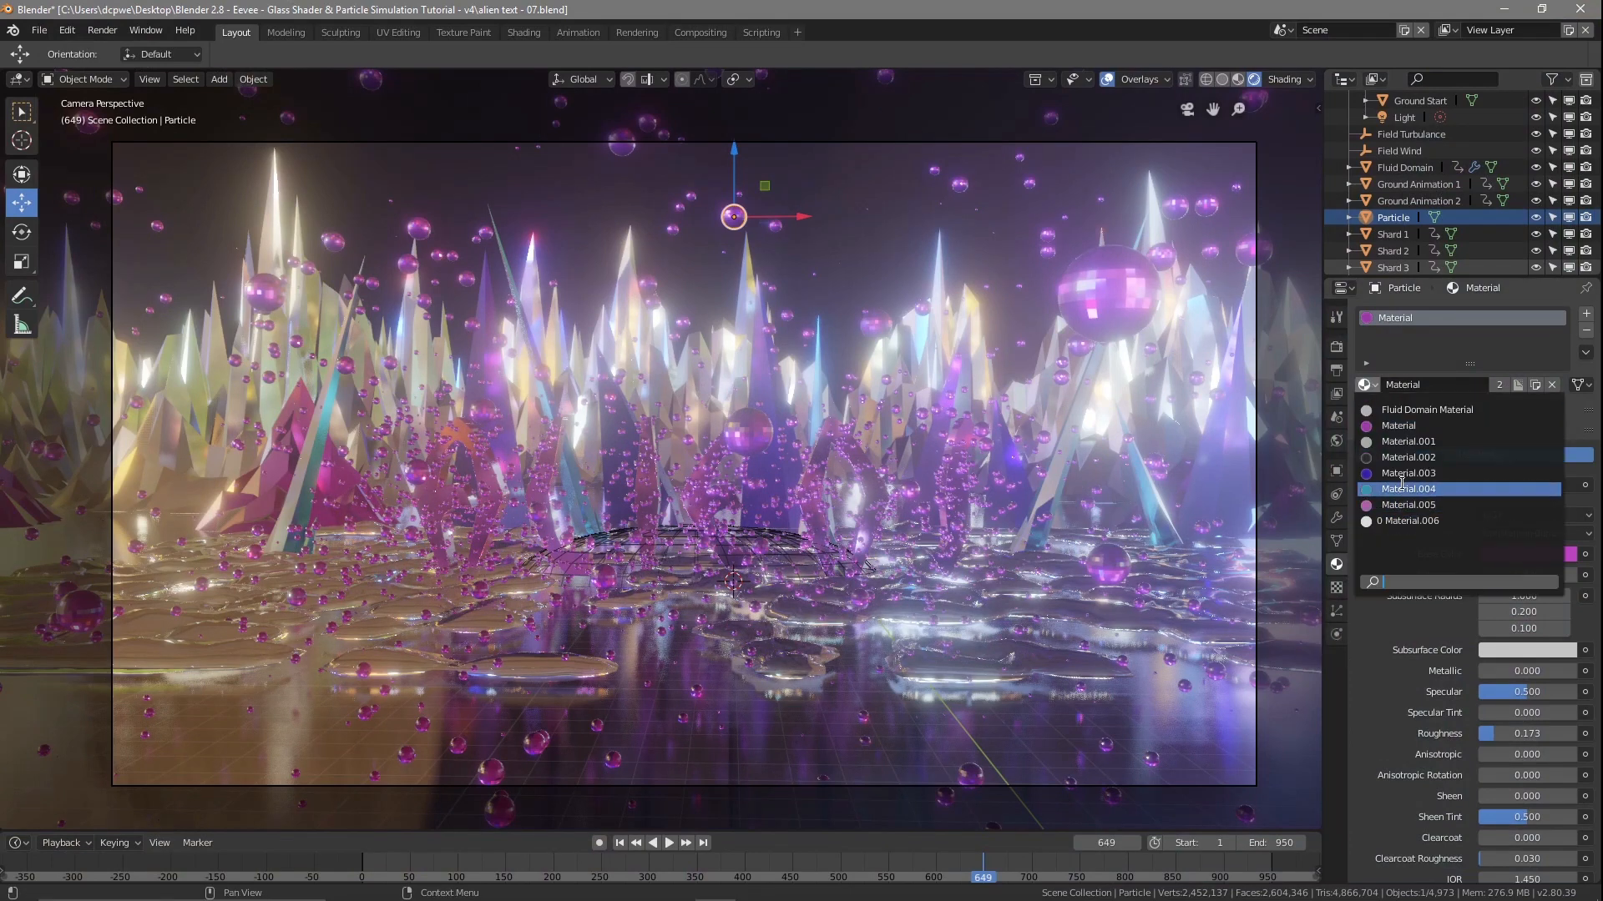
{"action": "left_click", "coordinate": [1403, 409]}
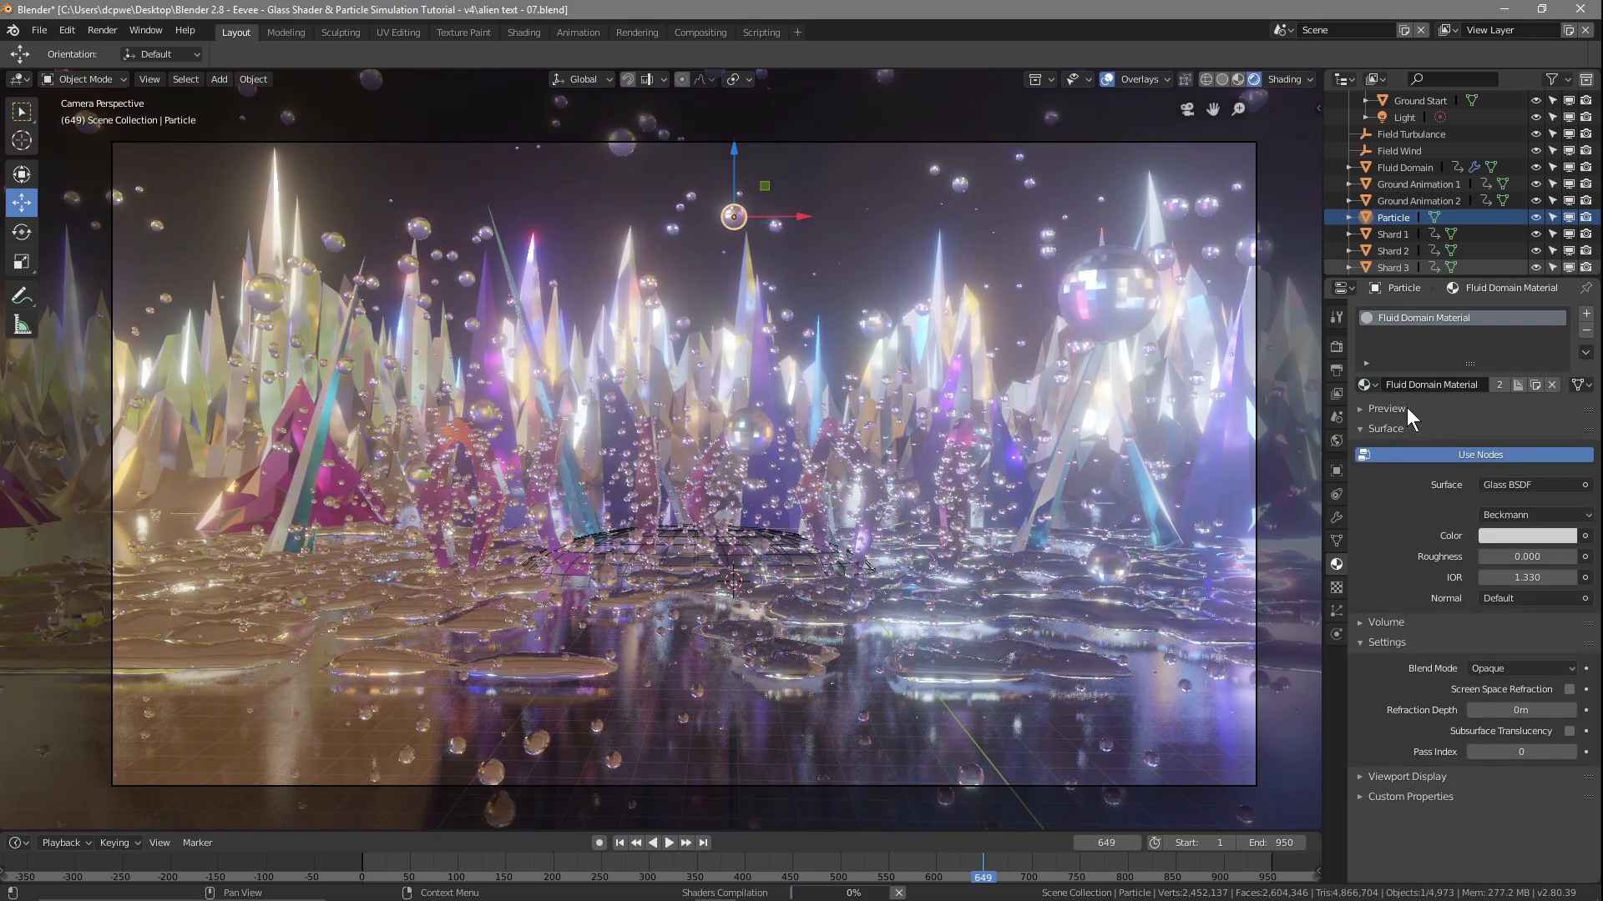
{"action": "key", "text": "F12"}
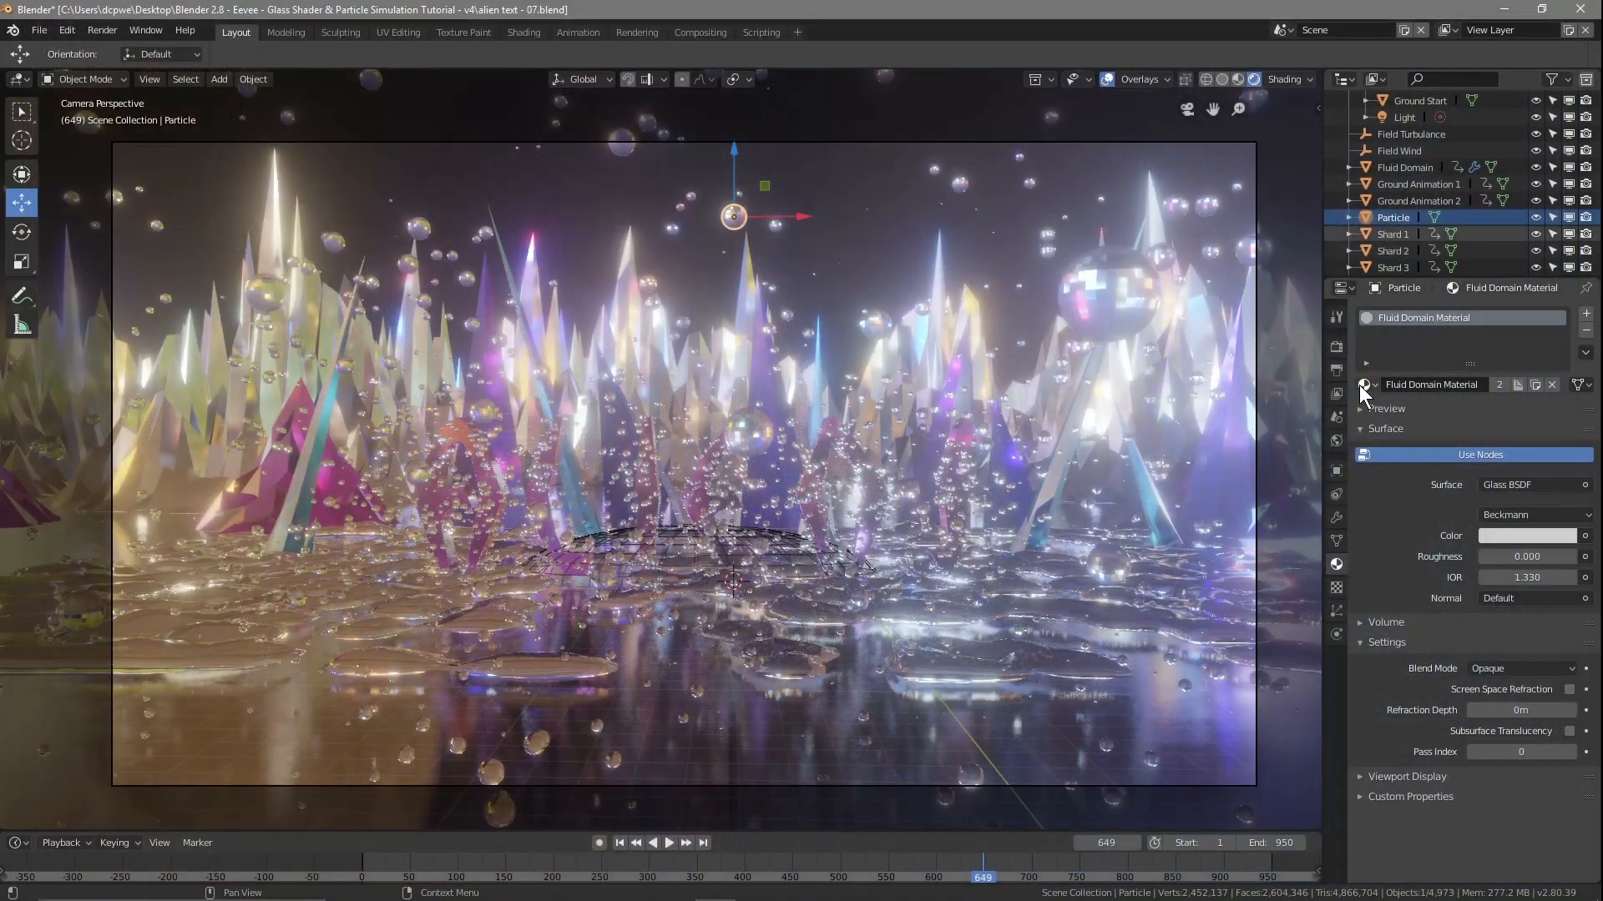
Assign Material.006 back to the Particle sphere and change its emission color to light blue
{"action": "left_click", "coordinate": [1361, 384]}
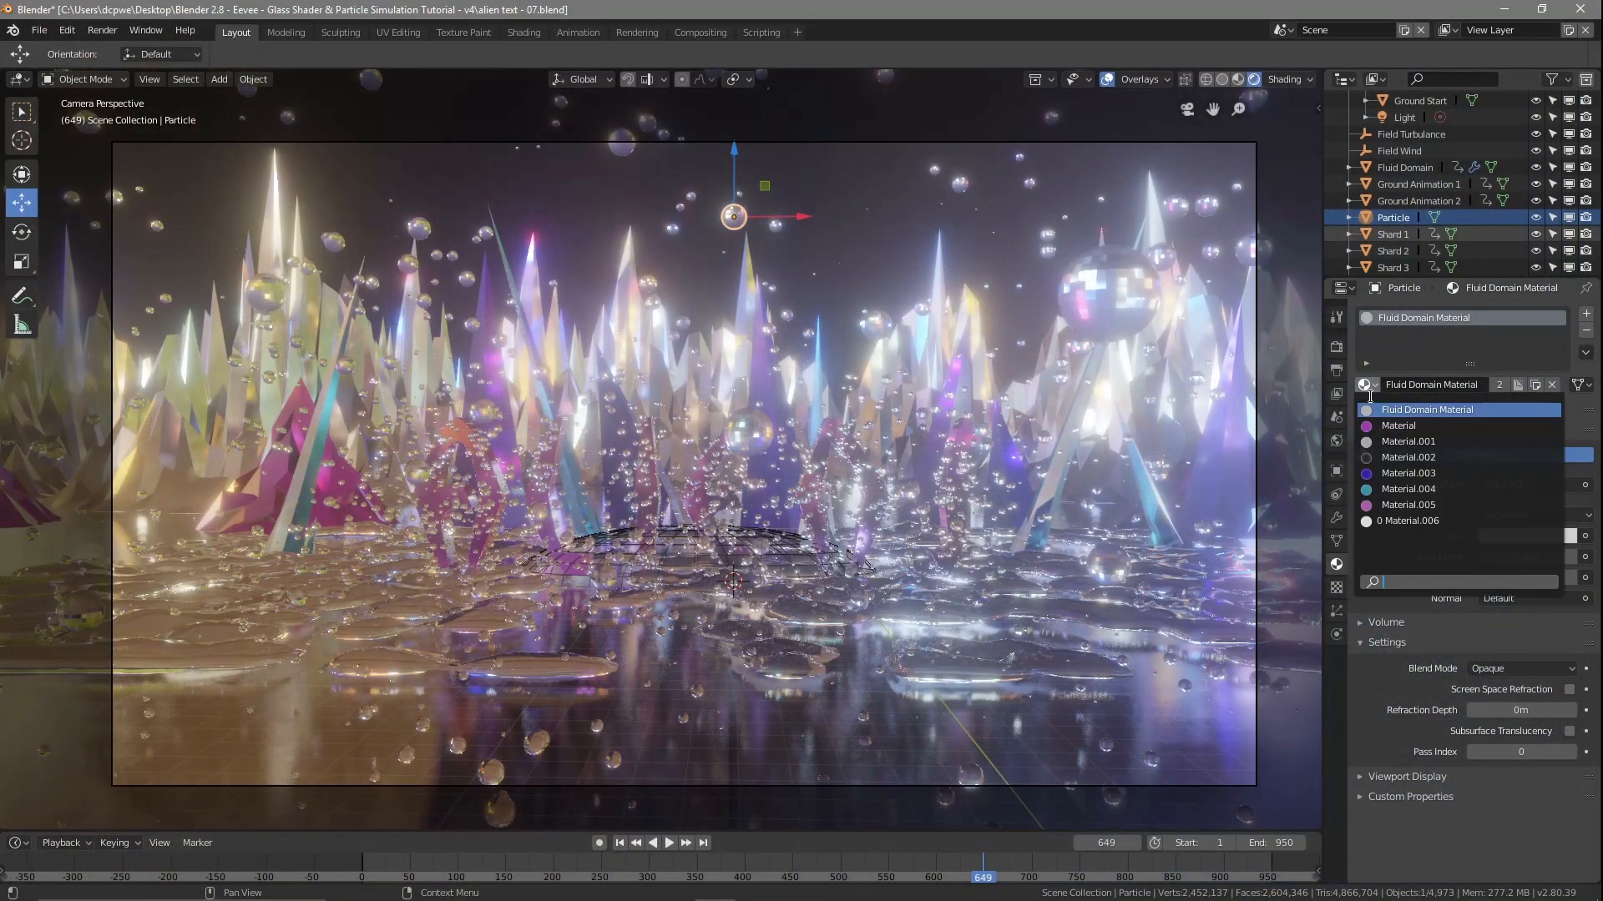
{"action": "left_click", "coordinate": [1406, 517]}
{"action": "left_click", "coordinate": [1521, 516]}
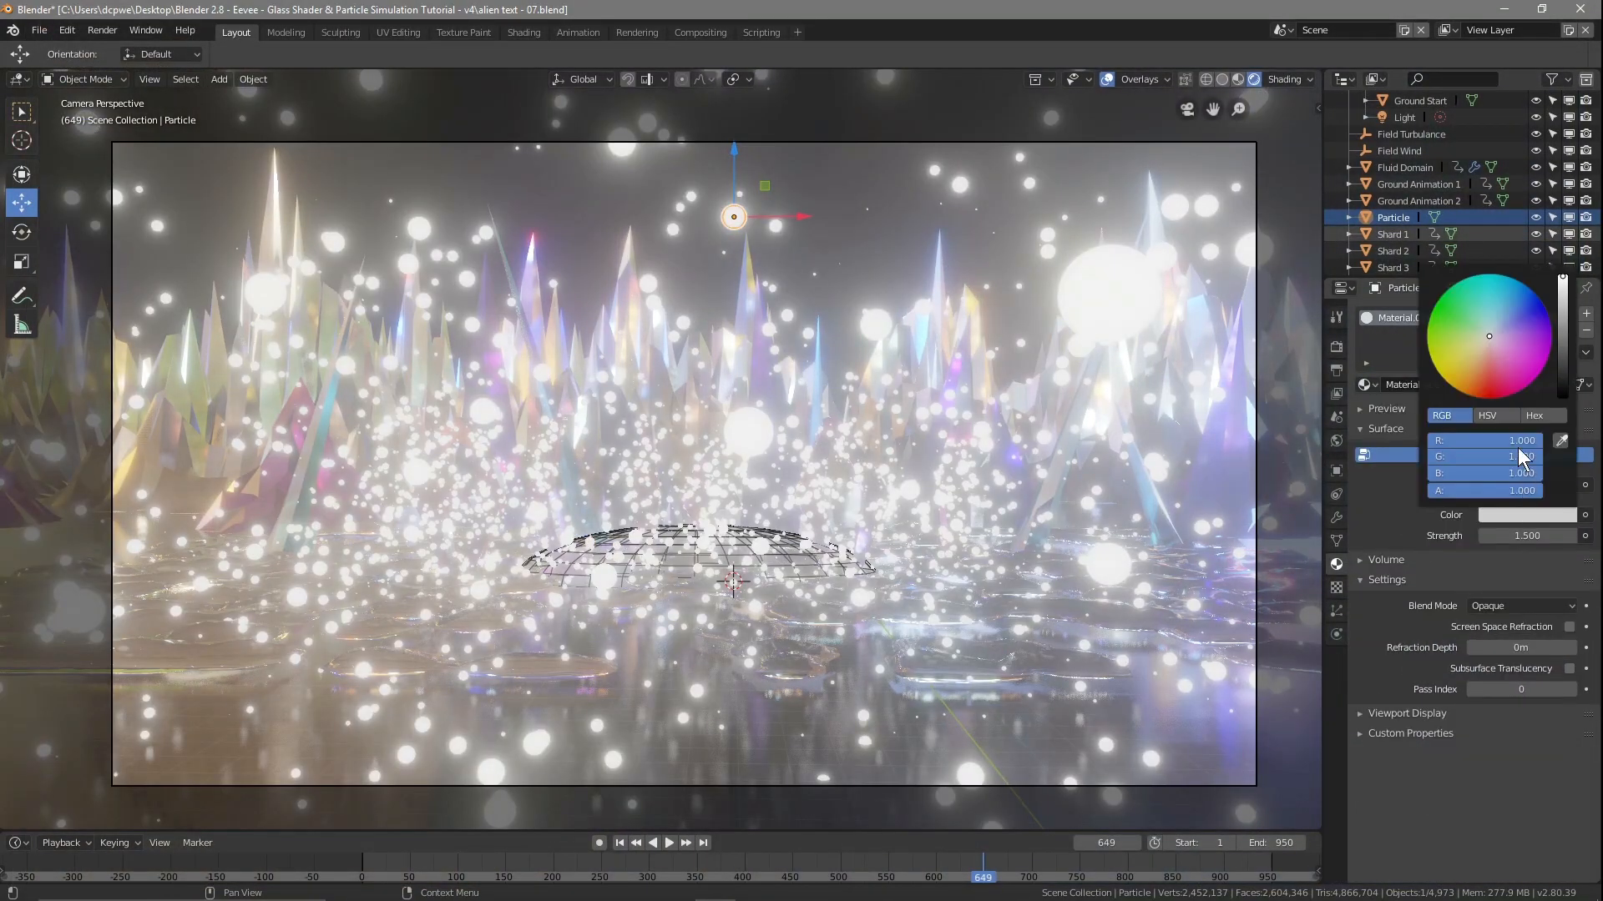
{"action": "mouse_move", "coordinate": [1479, 340]}
{"action": "left_mouse_down"}
{"action": "mouse_move", "coordinate": [1456, 320]}
{"action": "mouse_move", "coordinate": [1513, 300]}
{"action": "left_mouse_up"}
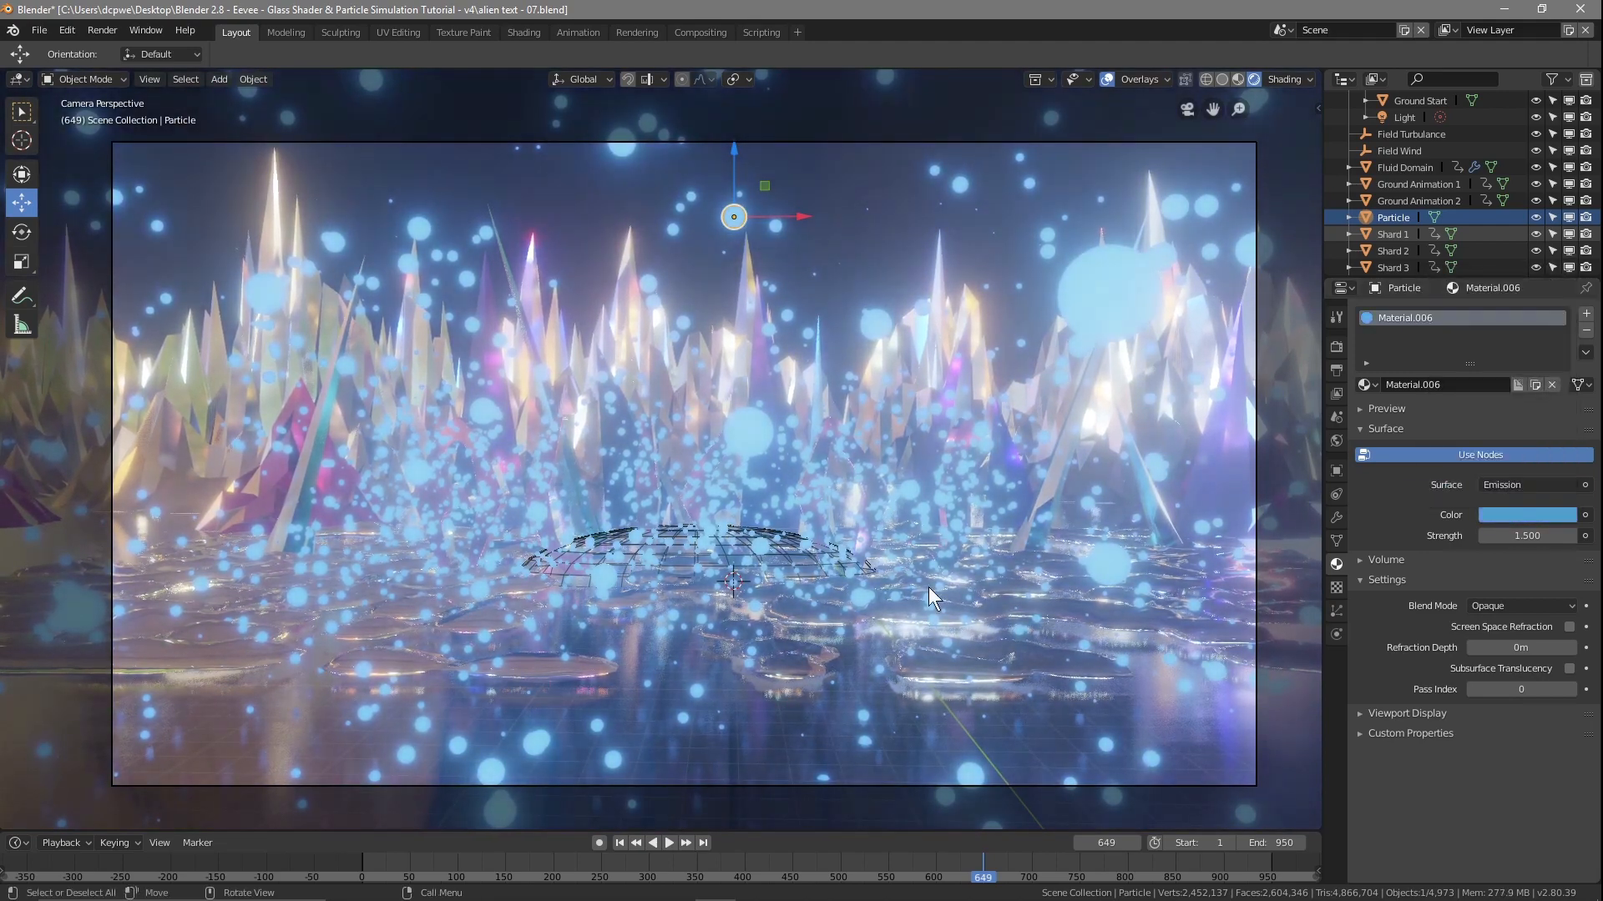
Set the emission strength of Material.006 to 10
{"action": "left_click_drag", "start_coordinate": [1526, 532], "coordinate": [1566, 533]}
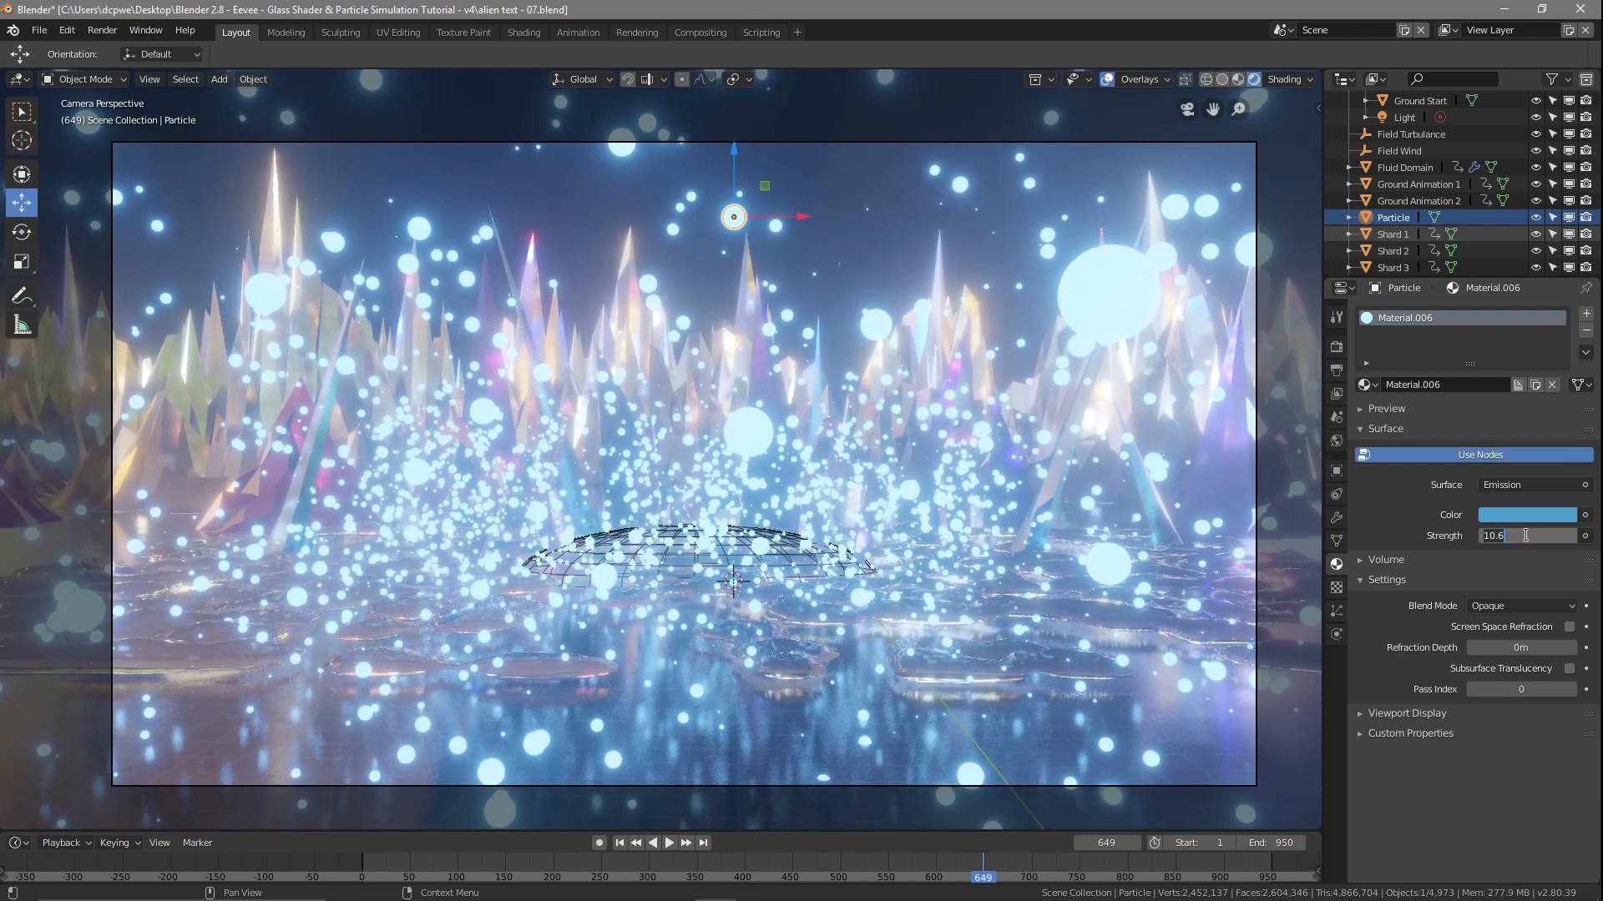
{"action": "type", "text": "10"}
{"action": "key", "text": "Return"}
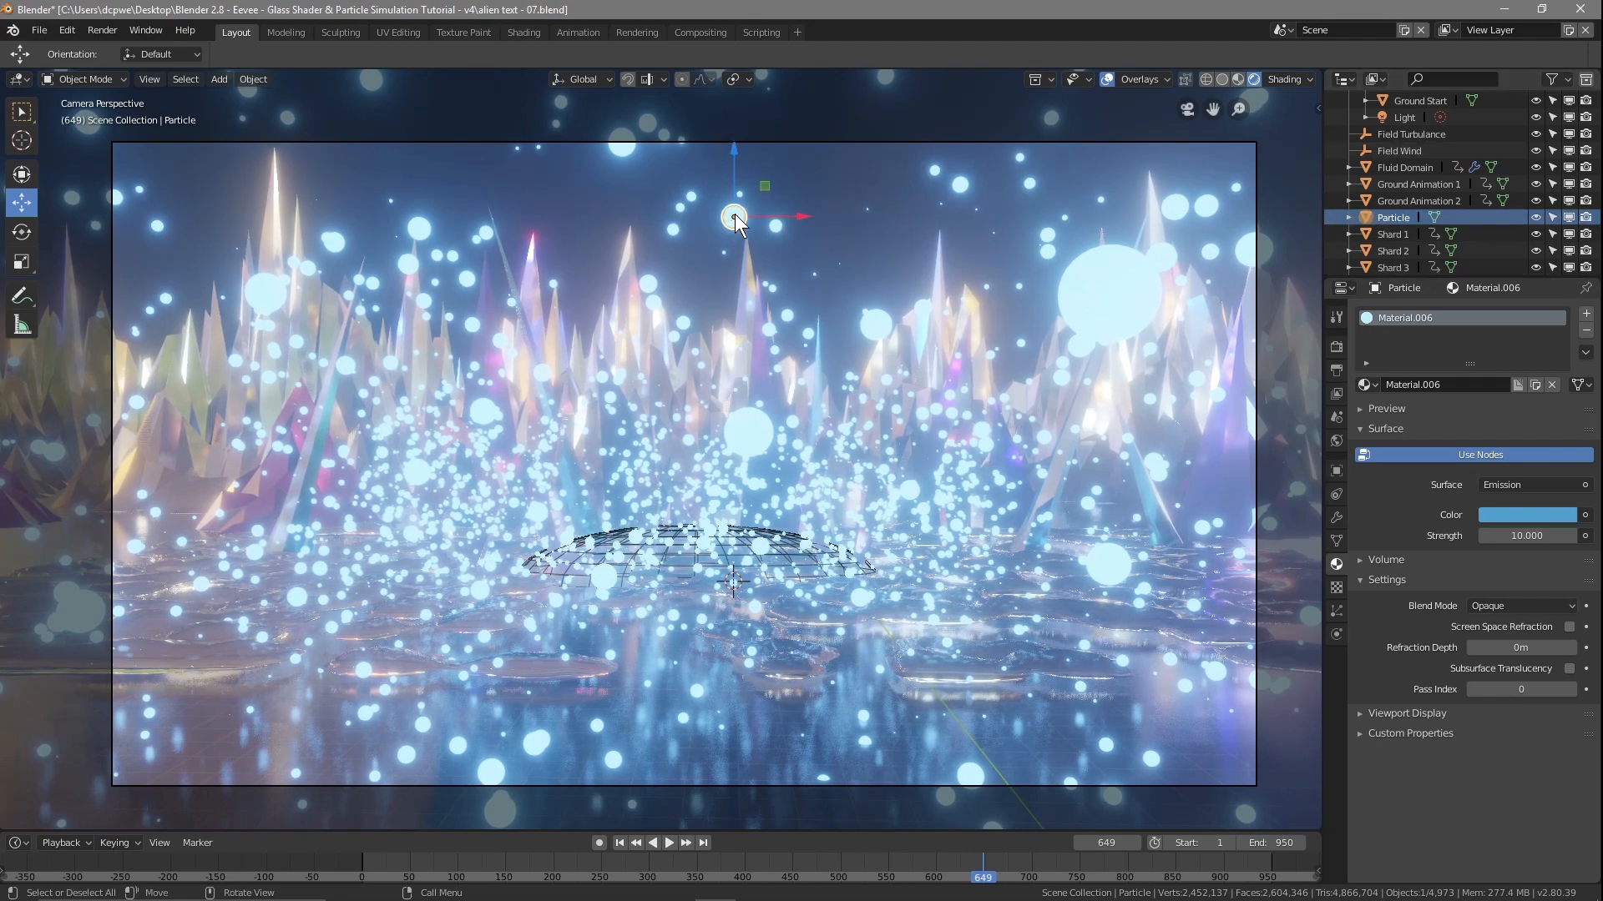
Scale the Particle sphere down to about half its size
{"action": "key", "text": "s"}
{"action": "left_click", "coordinate": [848, 159]}
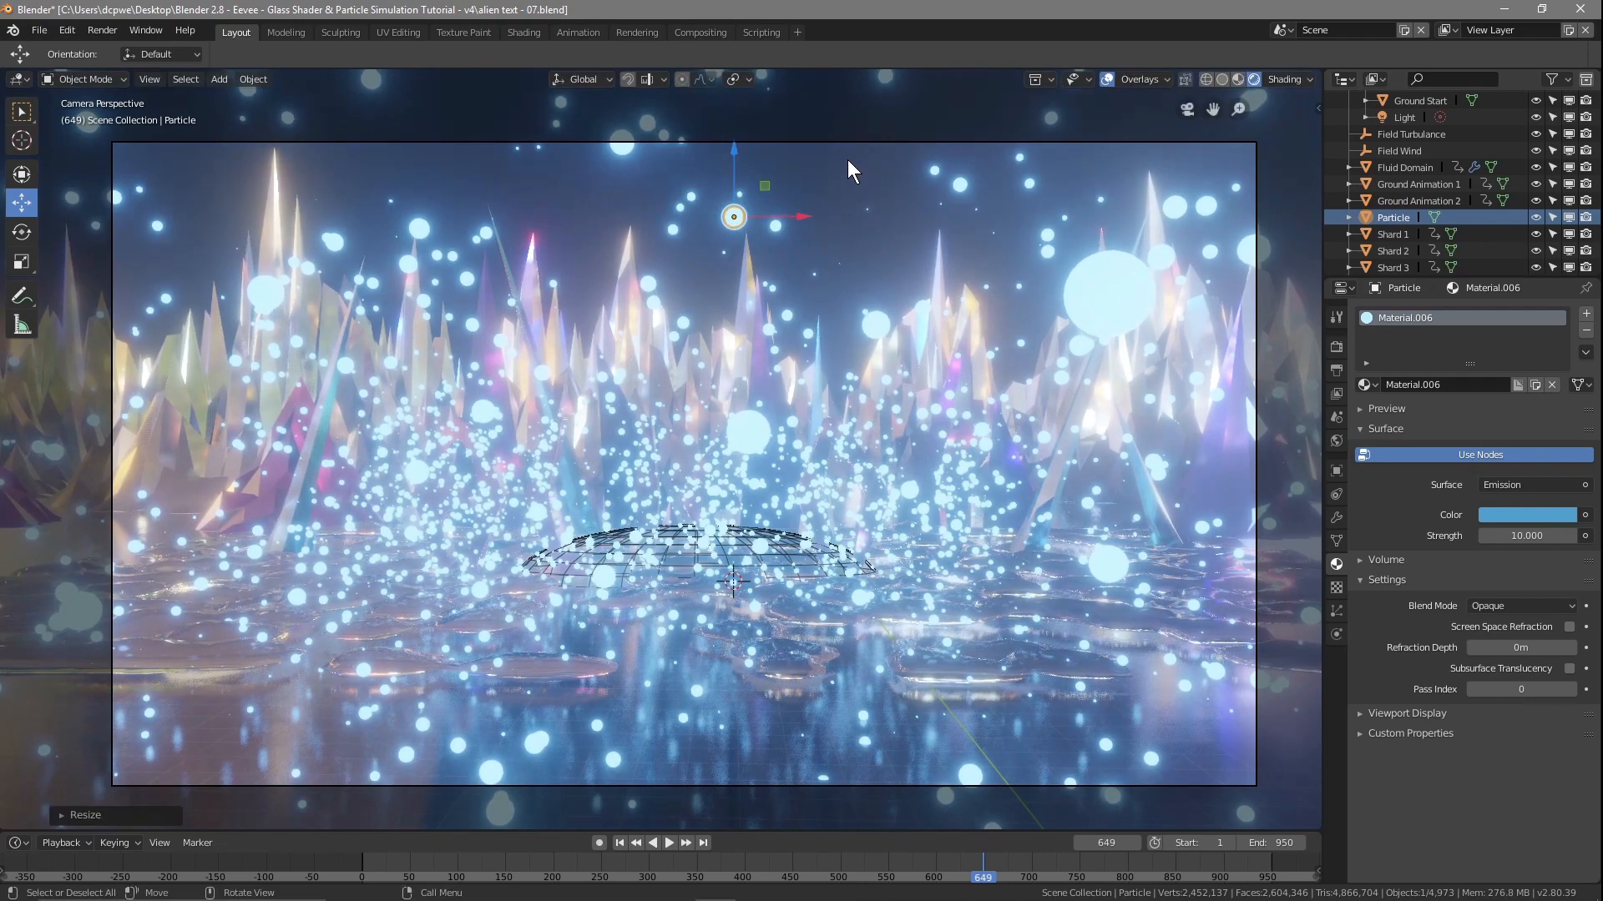
{"action": "key", "text": "s"}
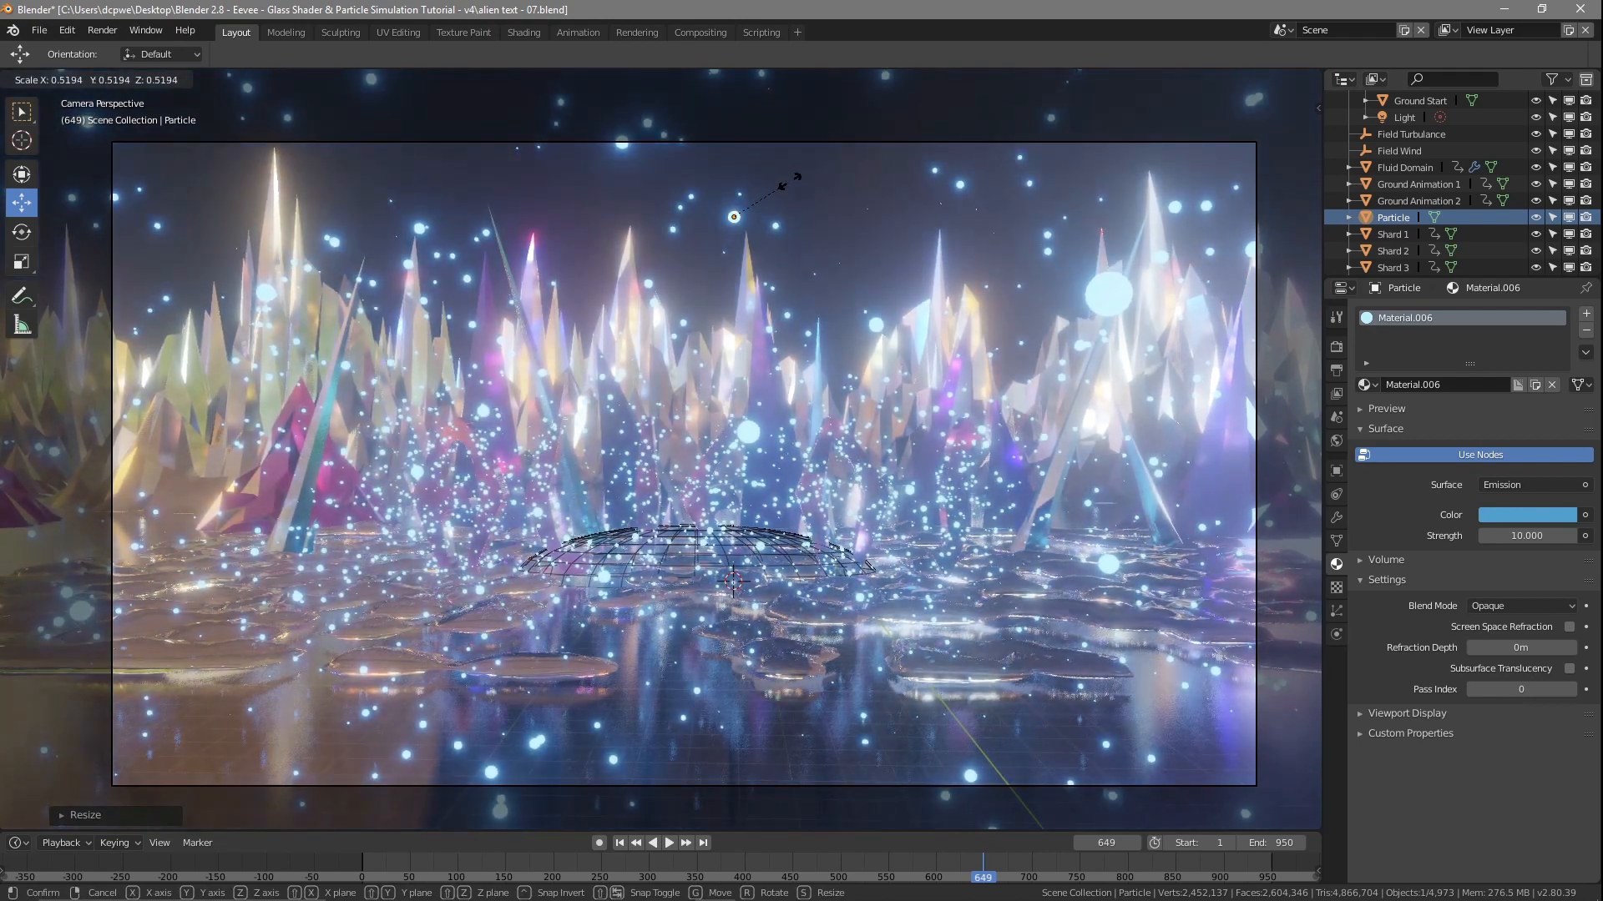
{"action": "left_click", "coordinate": [793, 181]}
Go to frame 620 and hide the background object in the viewport
{"action": "mouse_move", "coordinate": [972, 875]}
{"action": "right_mouse_down"}
{"action": "mouse_move", "coordinate": [755, 863]}
{"action": "mouse_move", "coordinate": [1205, 868]}
{"action": "mouse_move", "coordinate": [902, 876]}
{"action": "mouse_move", "coordinate": [1026, 875]}
{"action": "mouse_move", "coordinate": [958, 890]}
{"action": "right_mouse_up"}
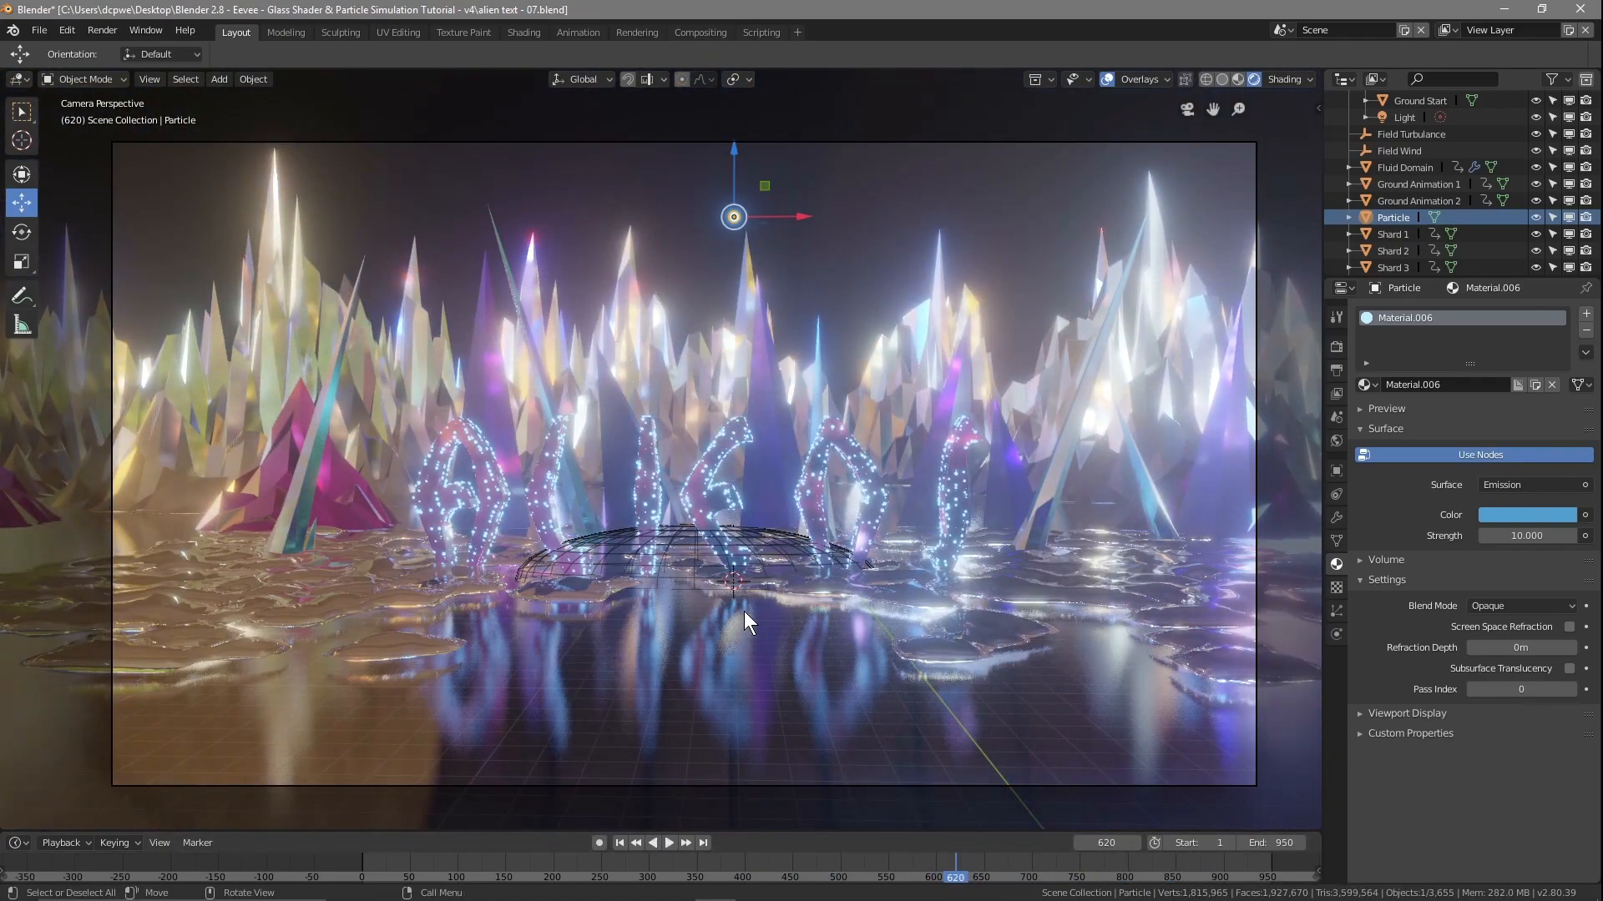
{"action": "scroll", "coordinate": [1501, 163], "scroll_direction": "down", "scroll_amount": 3}
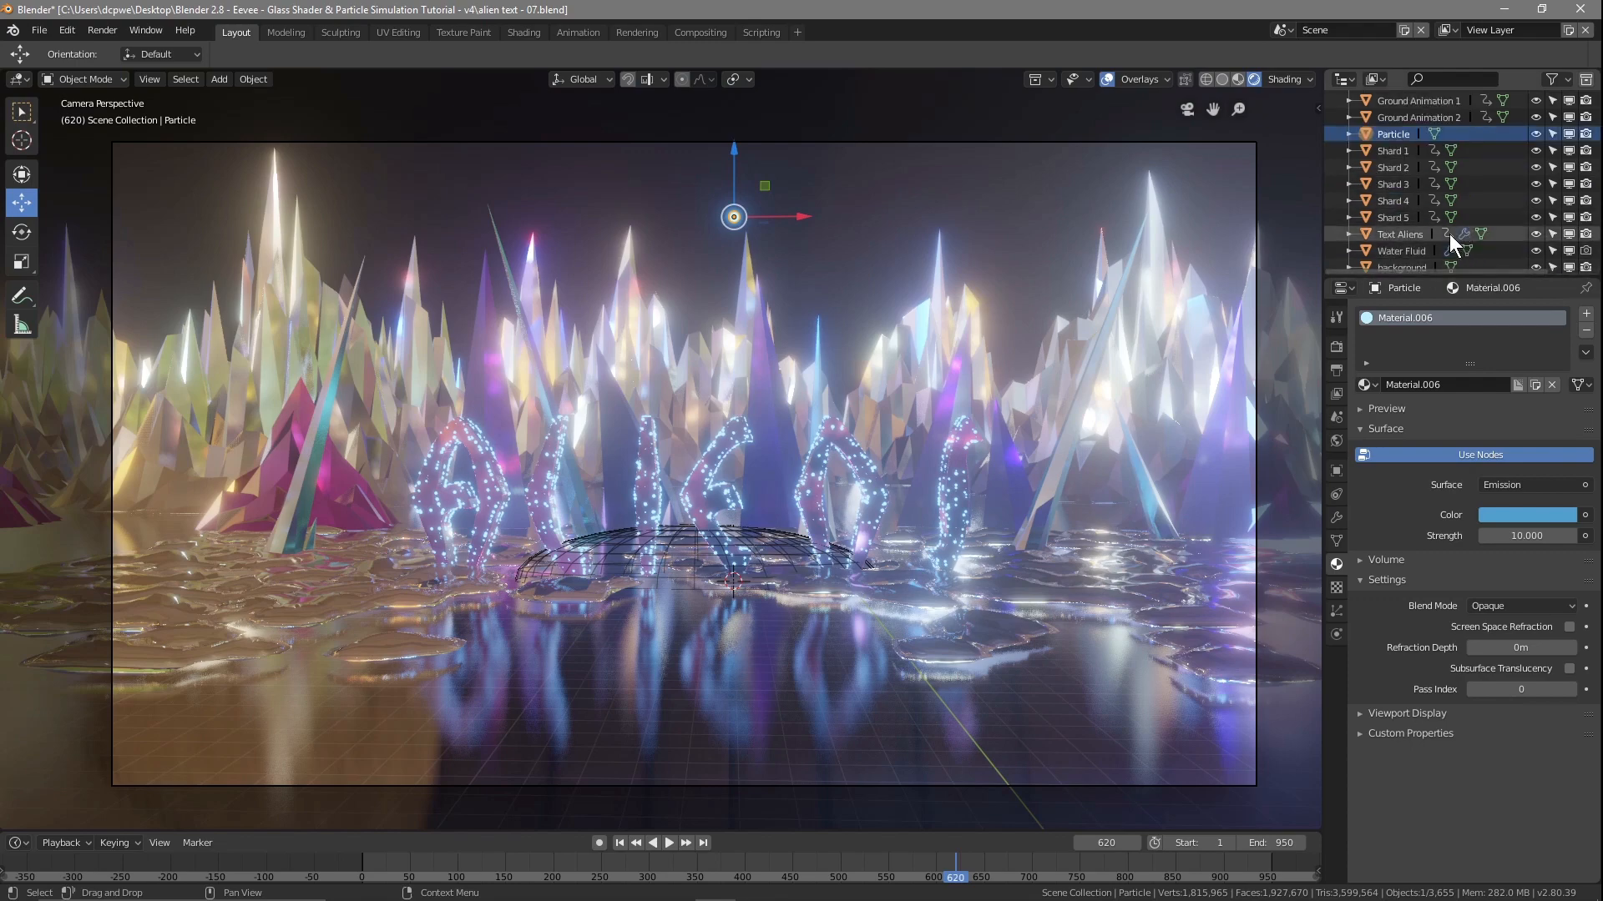
{"action": "left_click", "coordinate": [1535, 265]}
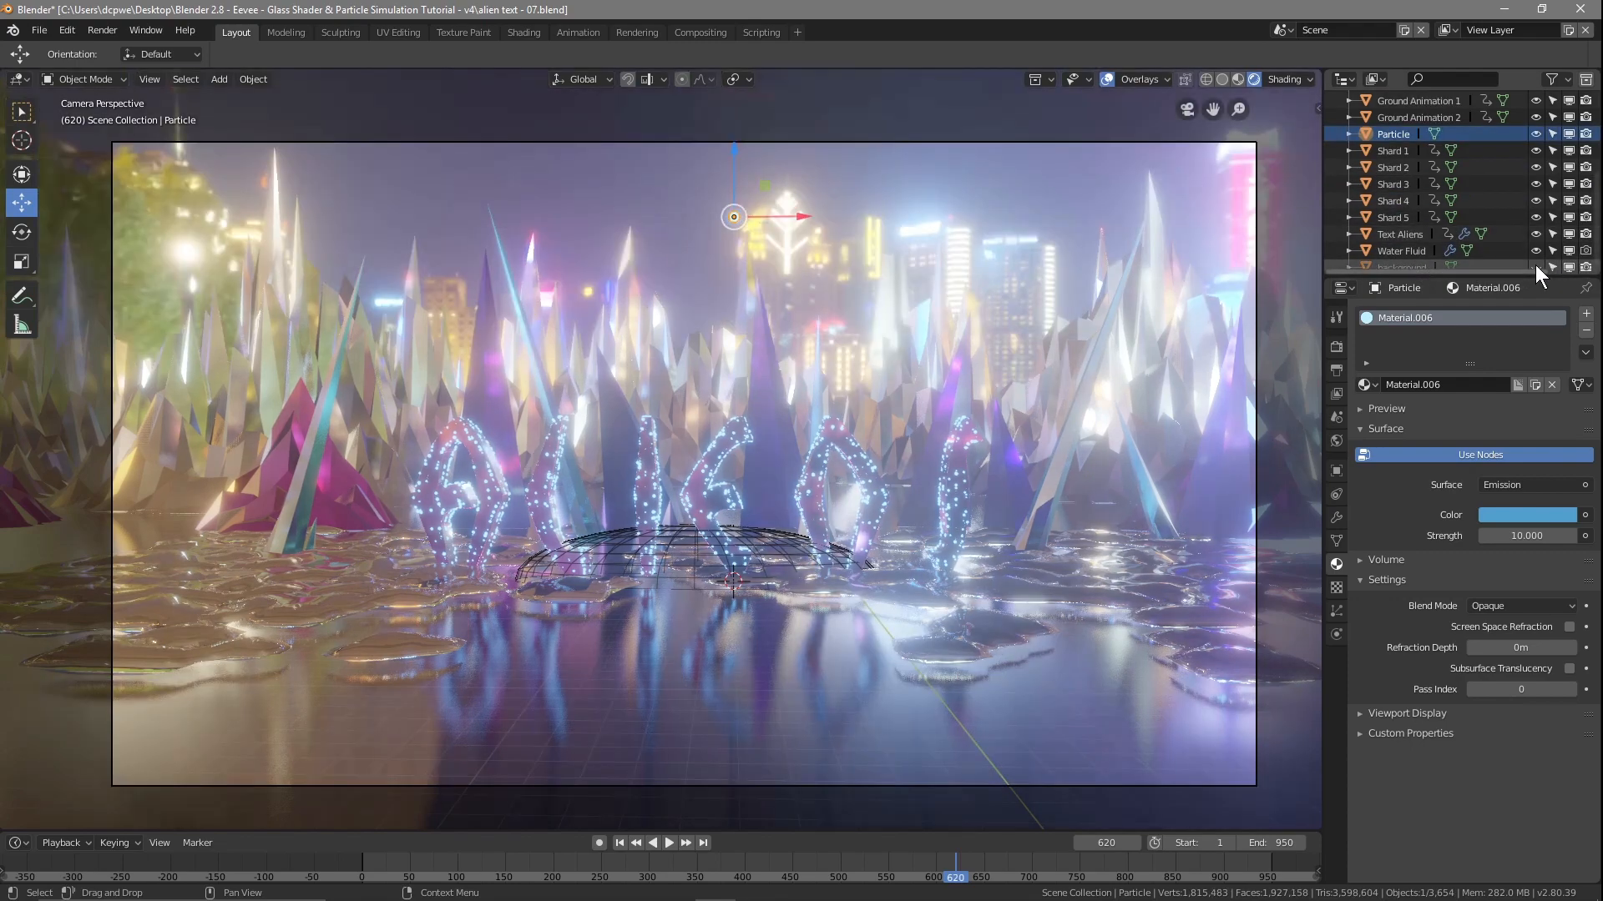
Play the animation from frame 620 in top view to examine how the particles drift away from the text
{"action": "key", "text": "KP_7"}
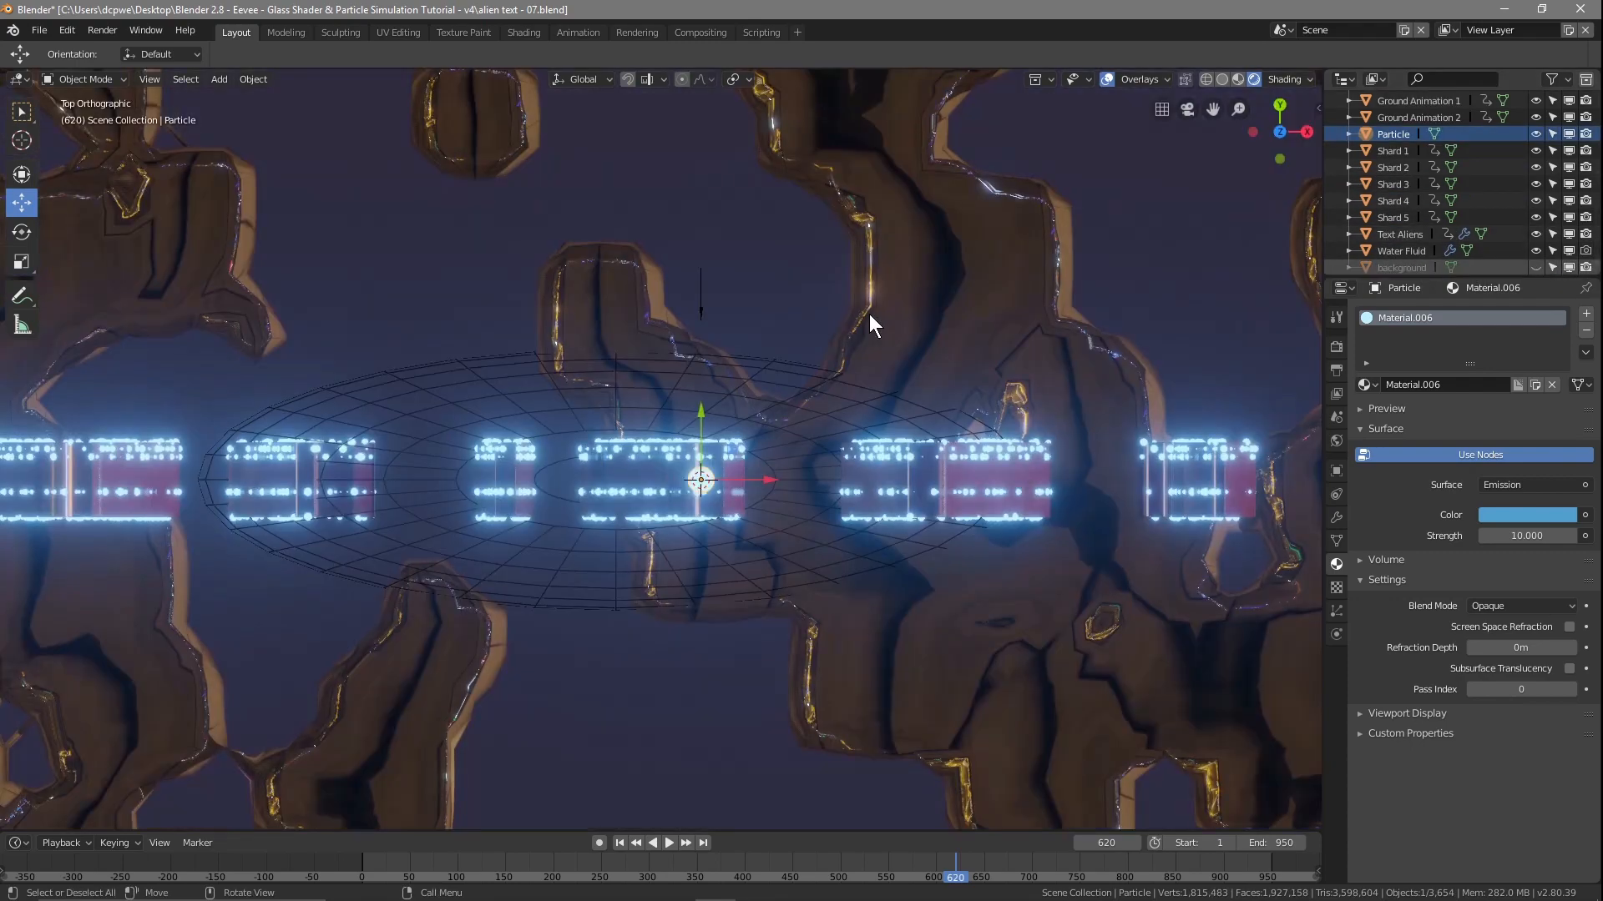
{"action": "scroll", "coordinate": [698, 516], "scroll_direction": "down", "scroll_amount": 8}
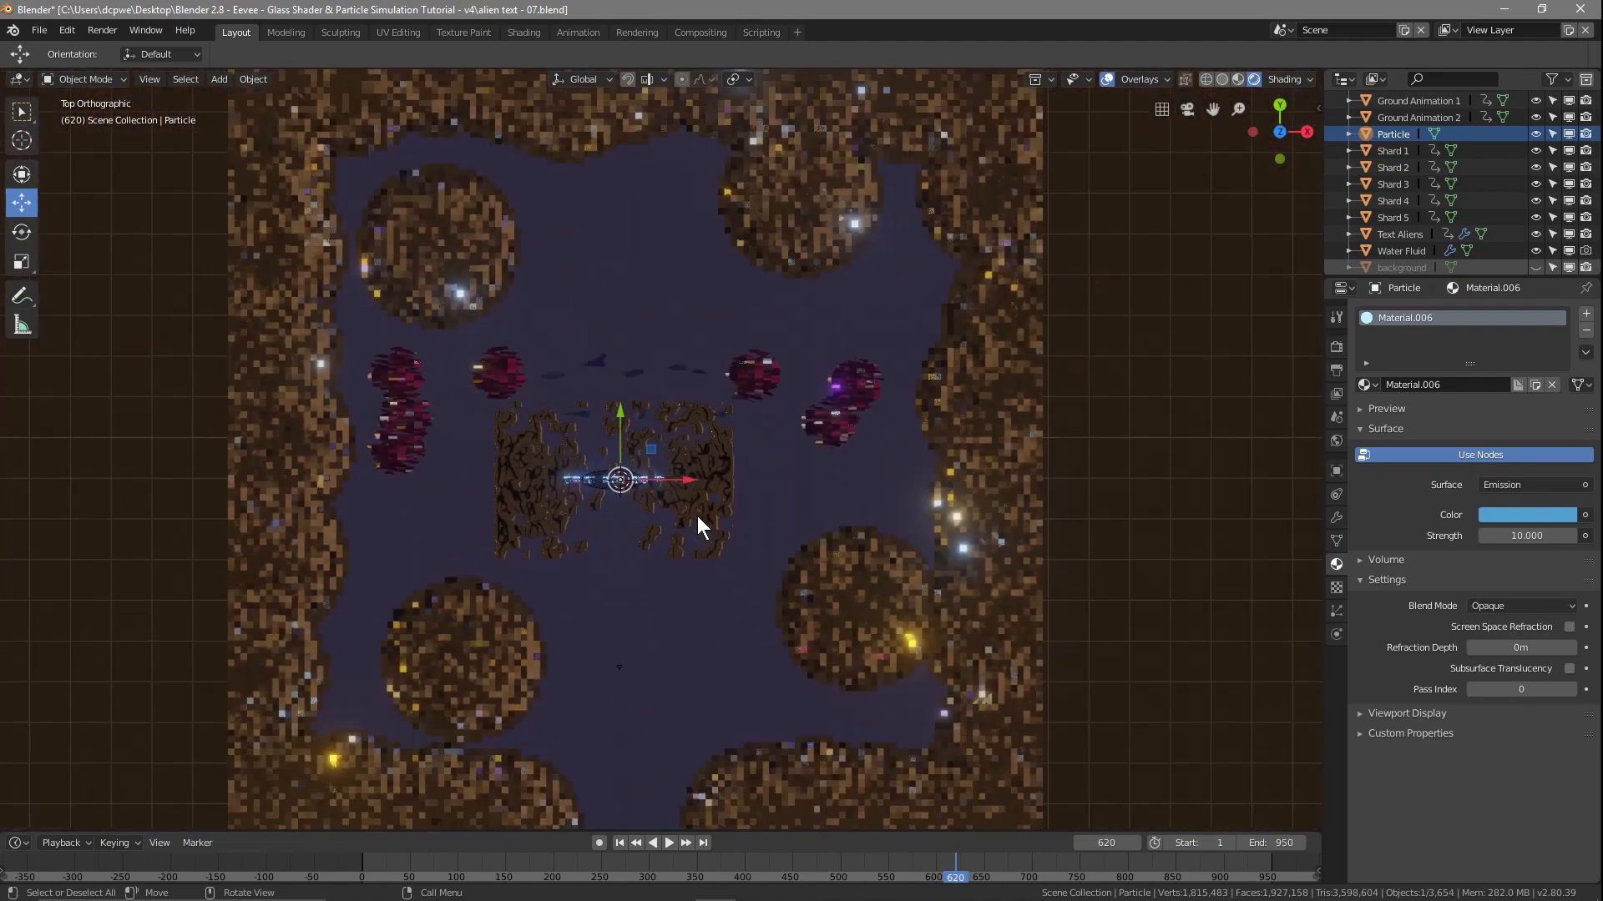
{"action": "middle_click_drag", "start_coordinate": [731, 554], "coordinate": [873, 513], "text": "shift"}
{"action": "scroll", "coordinate": [848, 510], "scroll_direction": "up", "scroll_amount": 3}
{"action": "scroll", "coordinate": [849, 509], "scroll_direction": "up", "scroll_amount": 1}
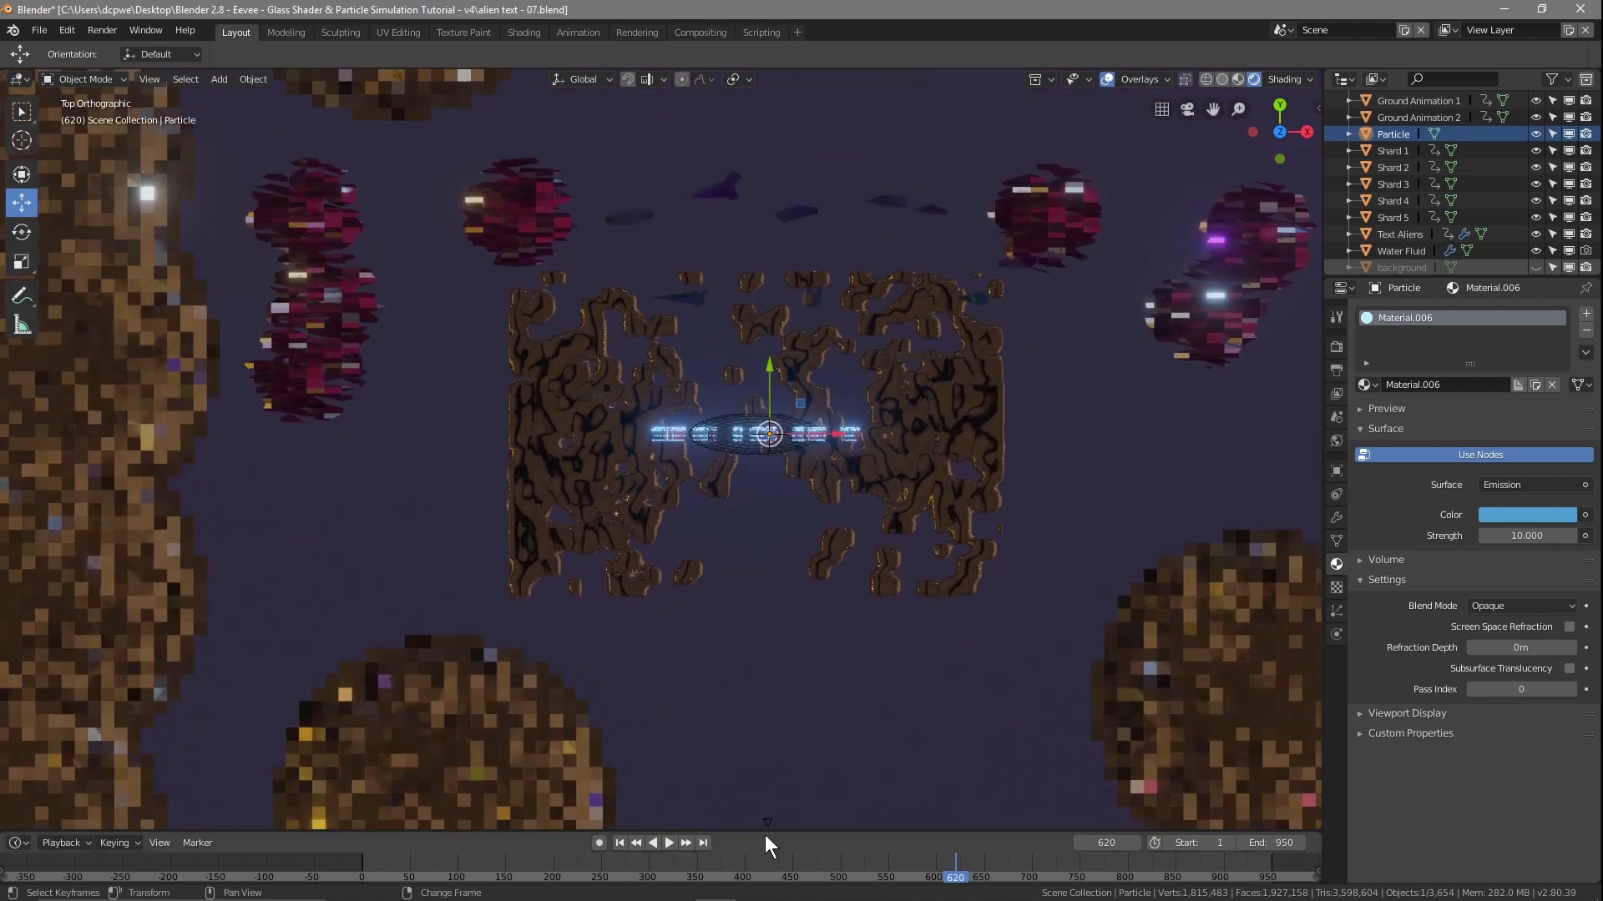
{"action": "key", "text": "space"}
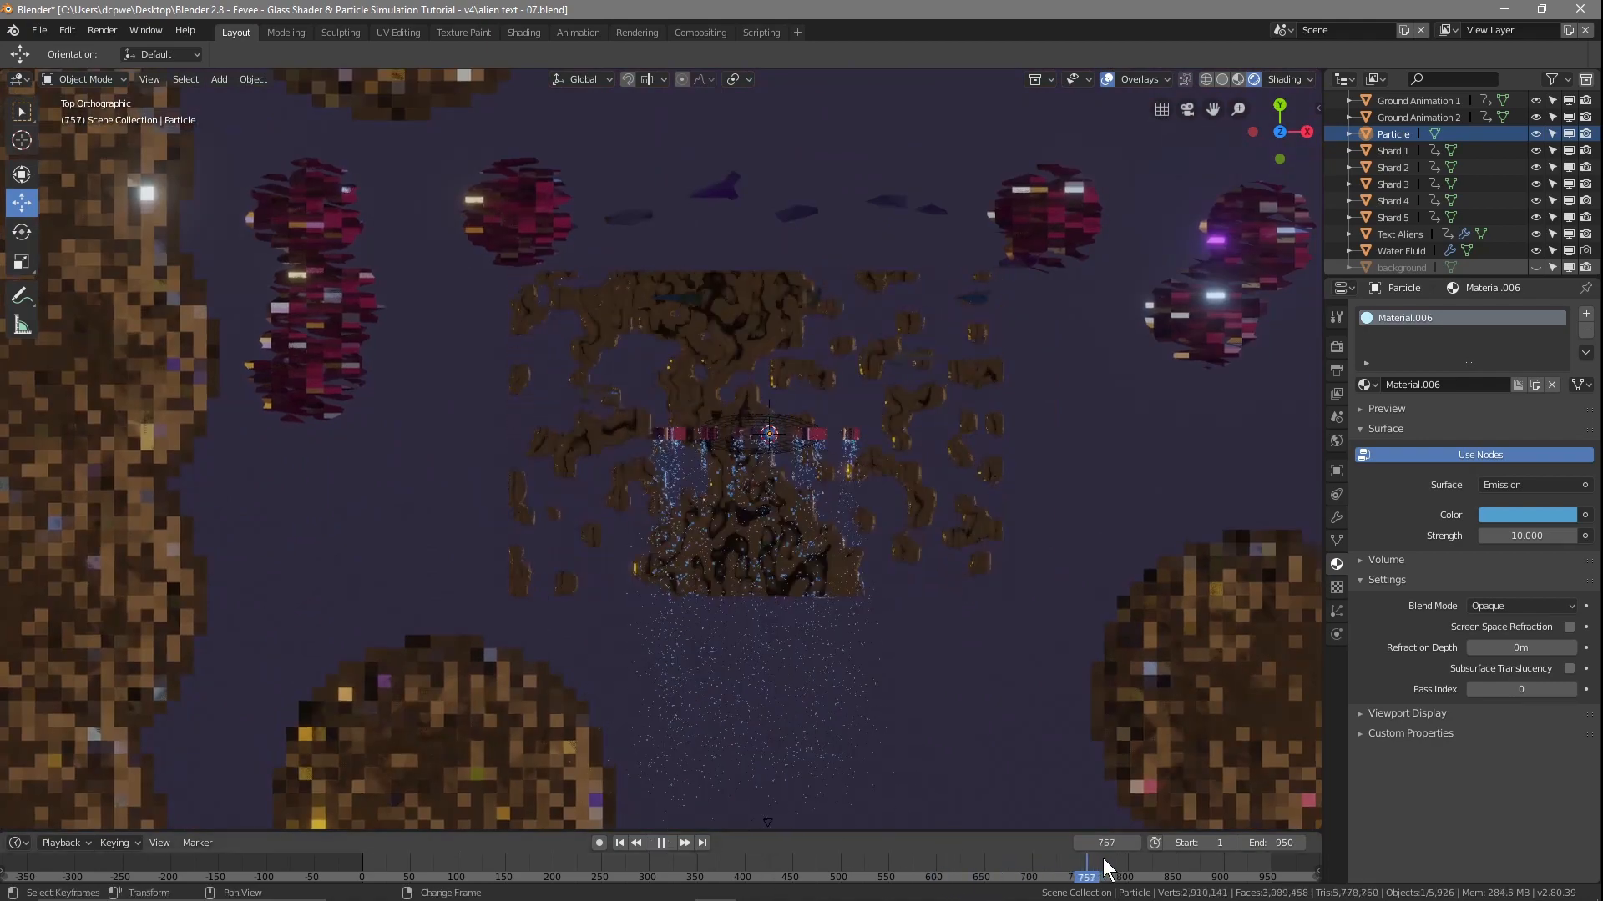
Return to frame 540, add a Lennard-Jones force field, and move it along Y to just in front of the text
{"action": "left_click_drag", "start_coordinate": [998, 871], "coordinate": [878, 885]}
{"action": "key", "text": "shift+a"}
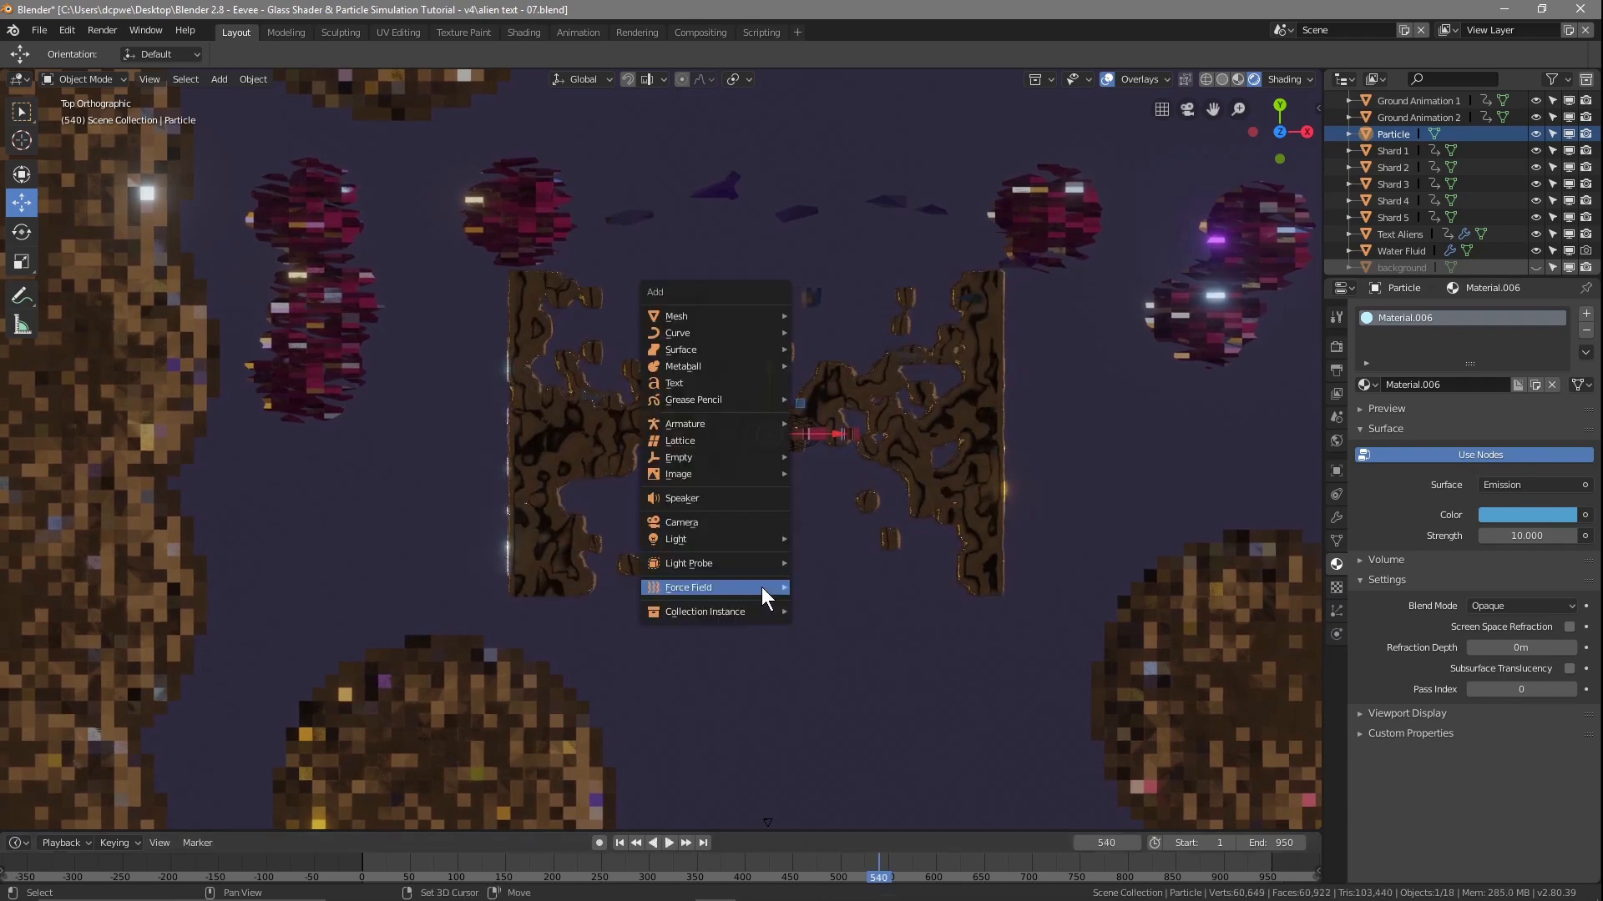
{"action": "mouse_move", "coordinate": [761, 587]}
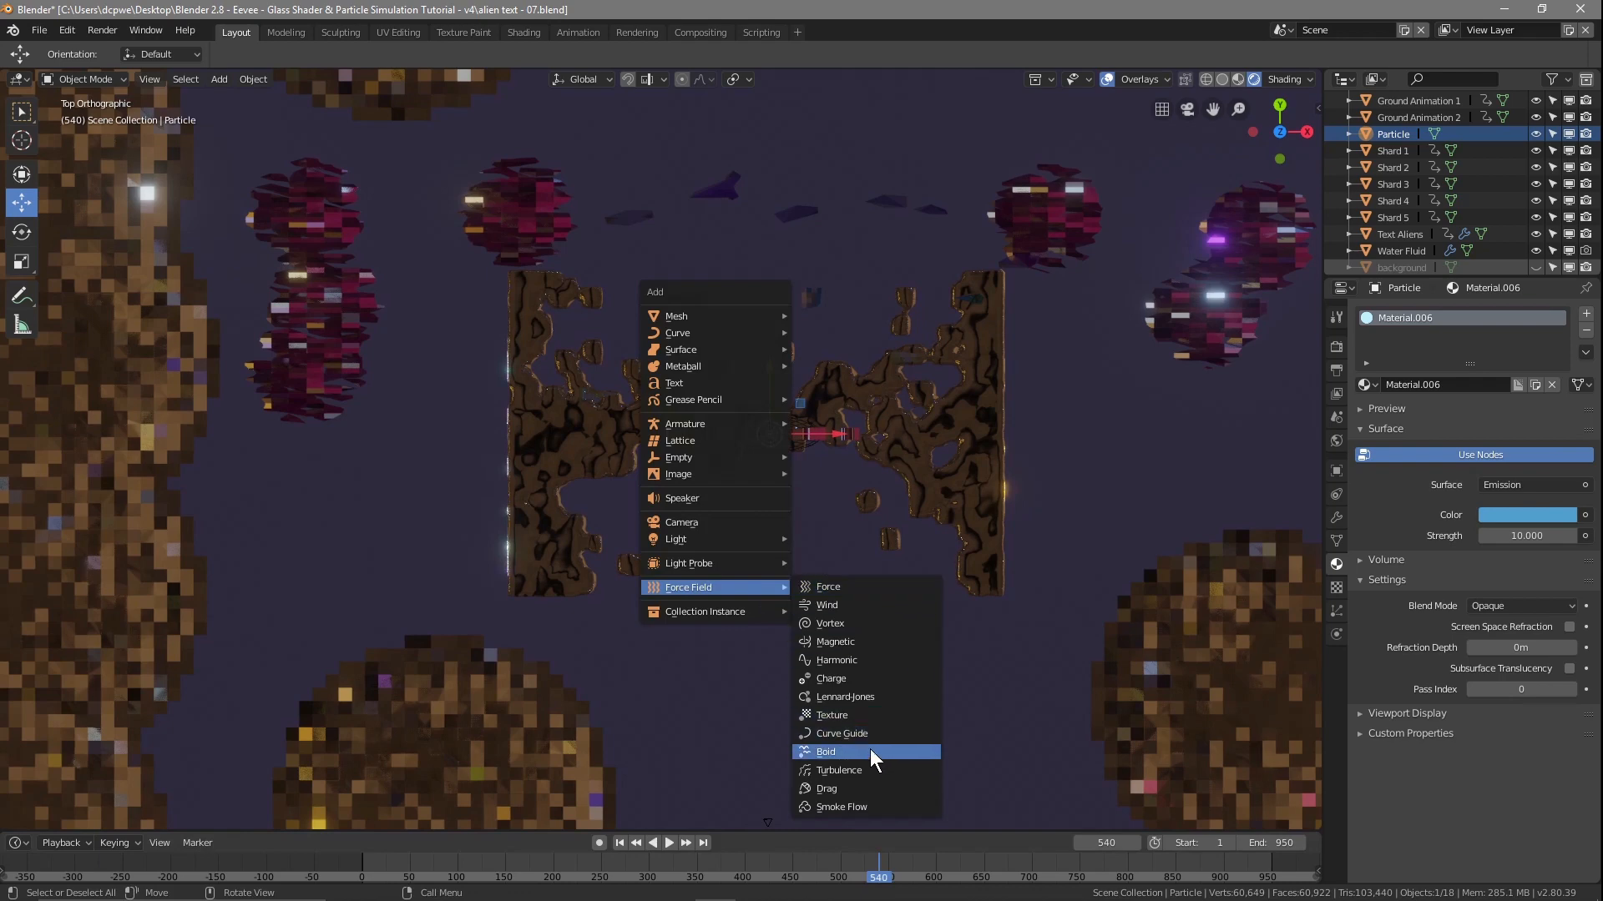
{"action": "left_click", "coordinate": [855, 698]}
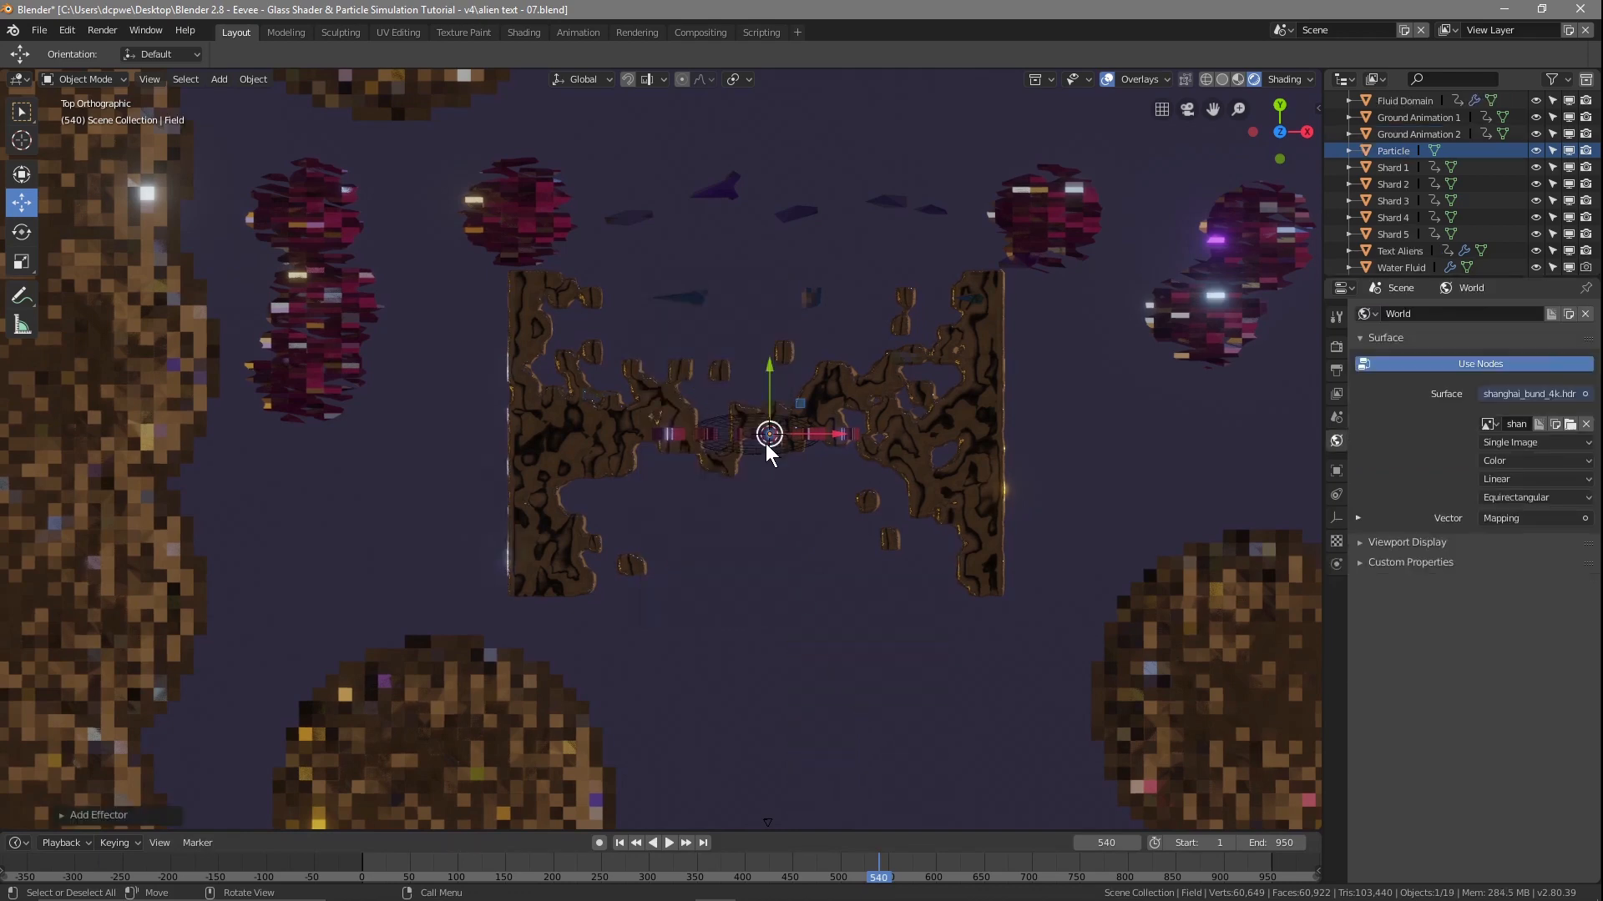
{"action": "left_click_drag", "start_coordinate": [776, 379], "coordinate": [764, 477]}
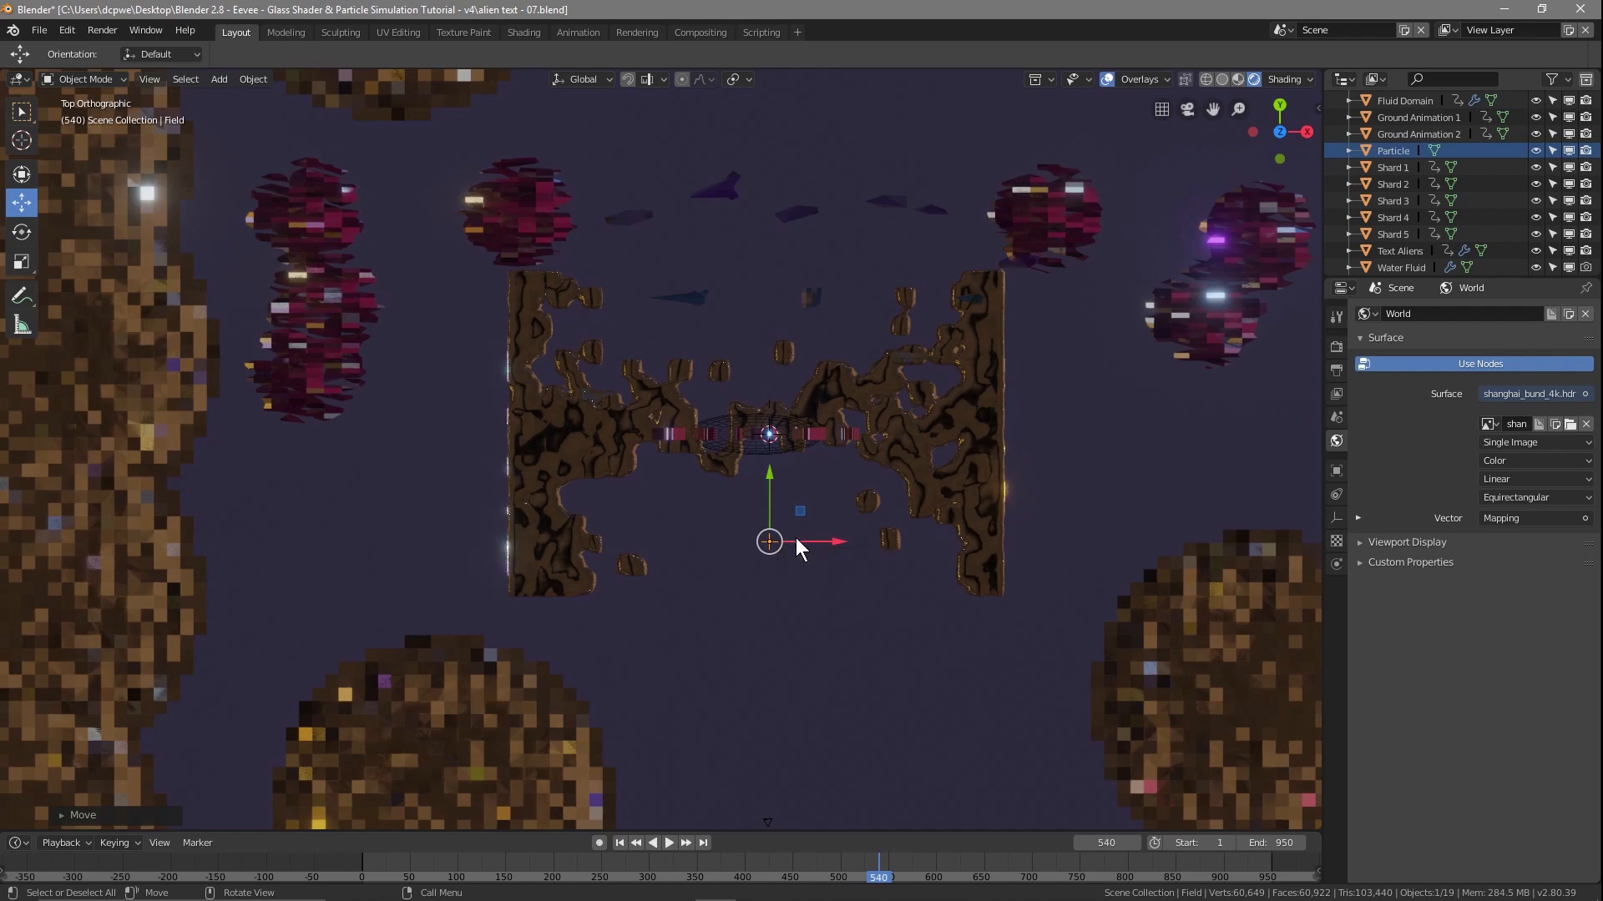
Duplicate the Lennard-Jones force field and move the copy along X toward the left end of the text
{"action": "key", "text": "shift+a"}
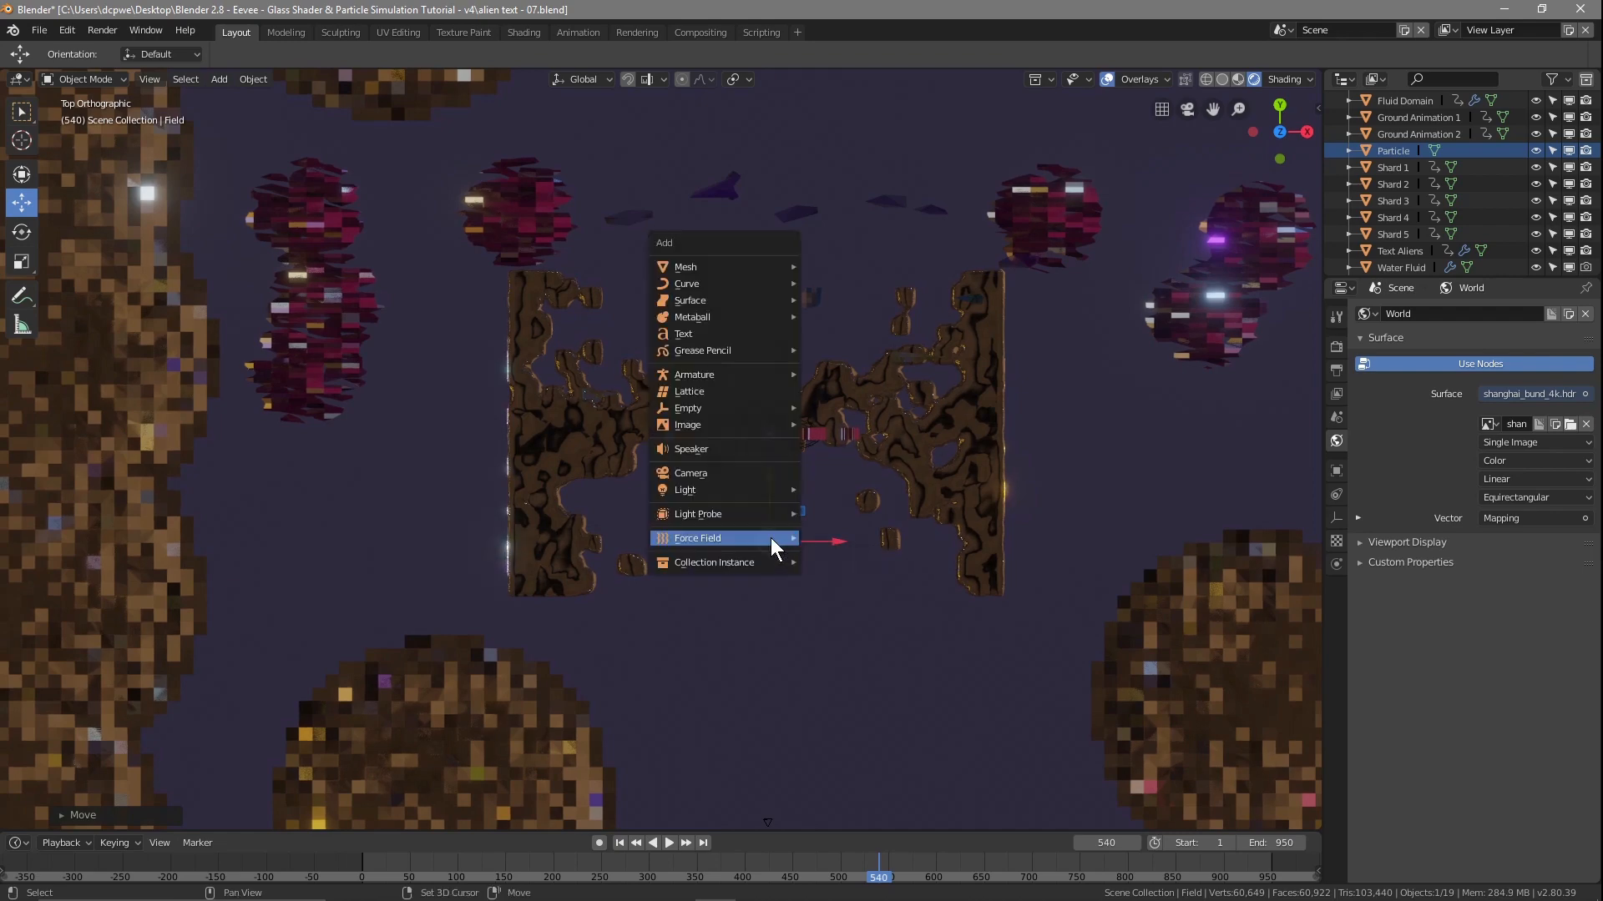
{"action": "mouse_move", "coordinate": [773, 517]}
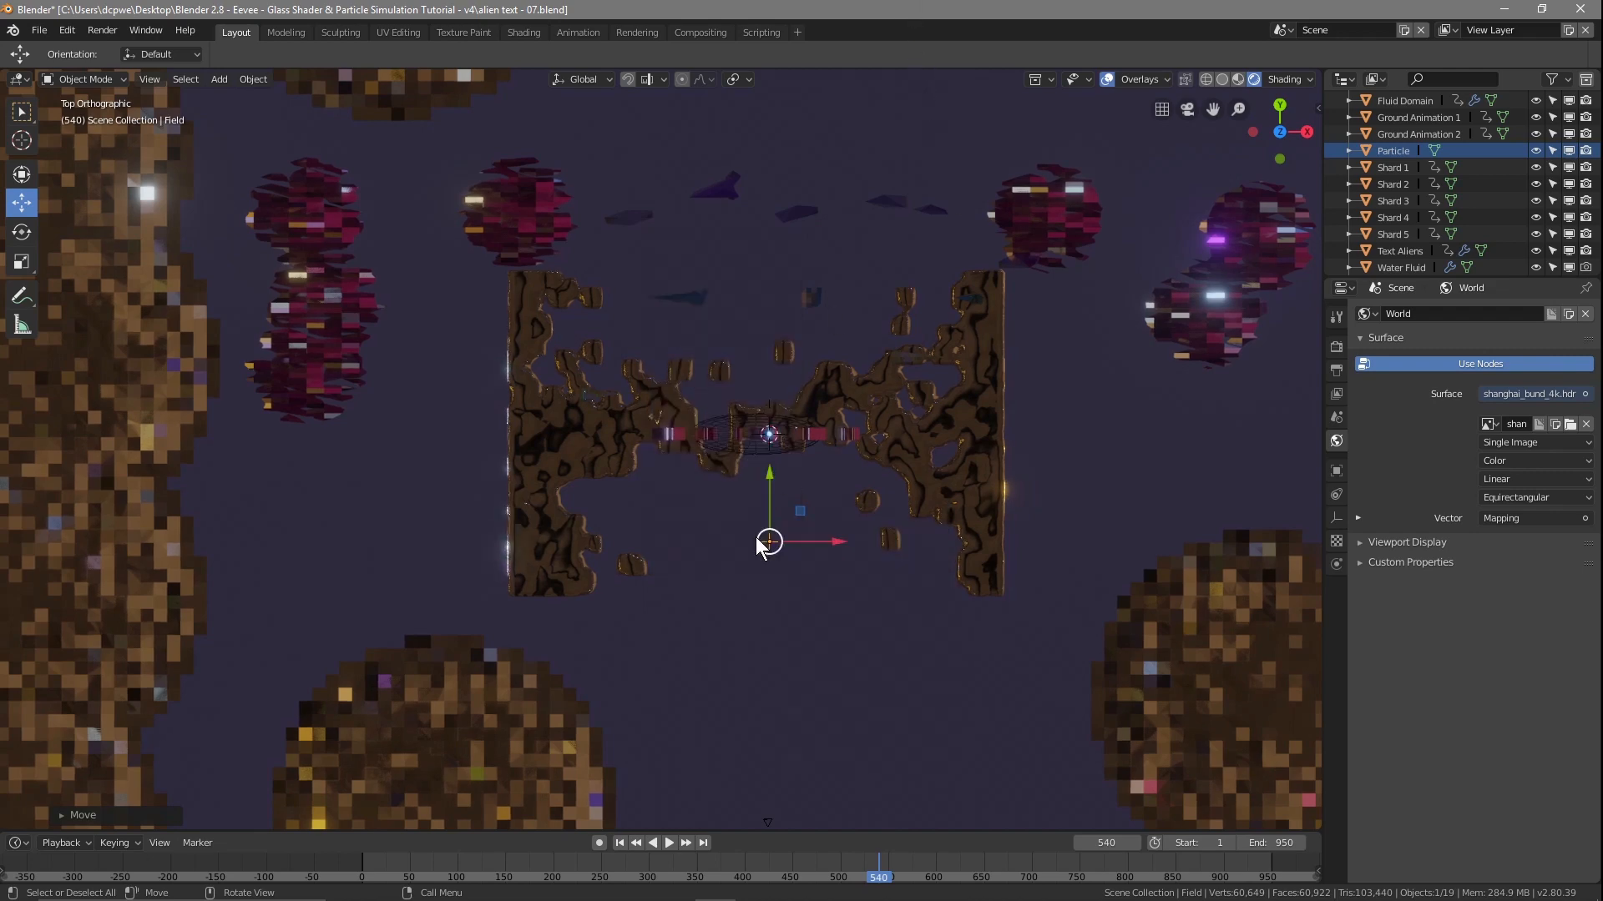
{"action": "key", "text": "shift+d"}
{"action": "right_click", "coordinate": [794, 538]}
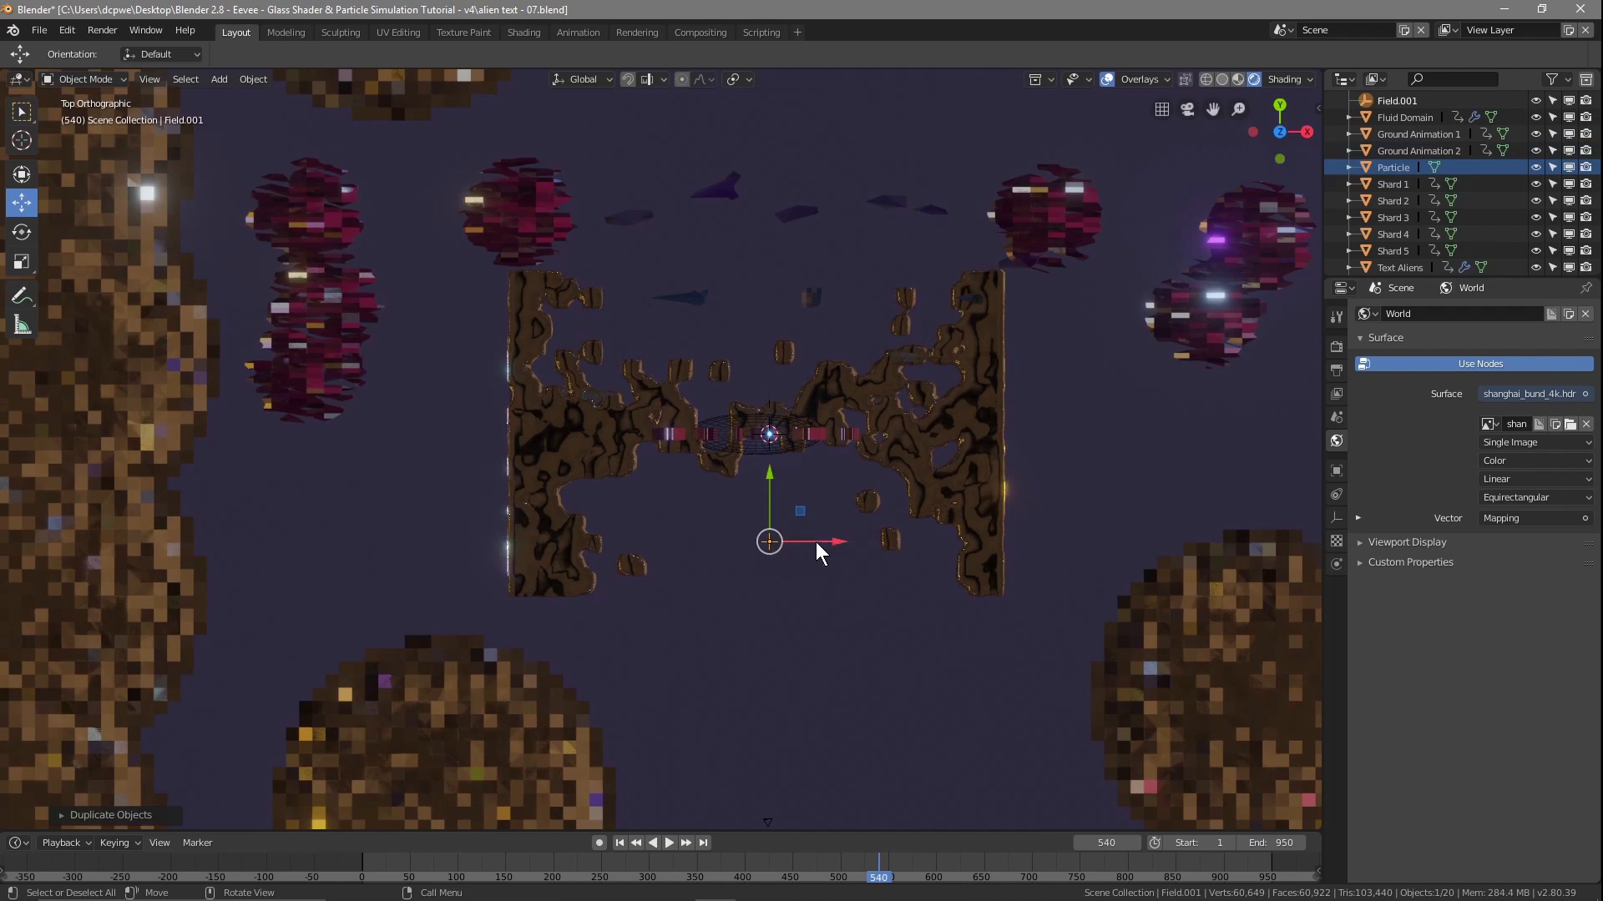
{"action": "left_click_drag", "start_coordinate": [823, 539], "coordinate": [728, 547]}
Duplicate the left force field and move the copy about 23 m along X toward the right end of the text
{"action": "key", "text": "shift+d"}
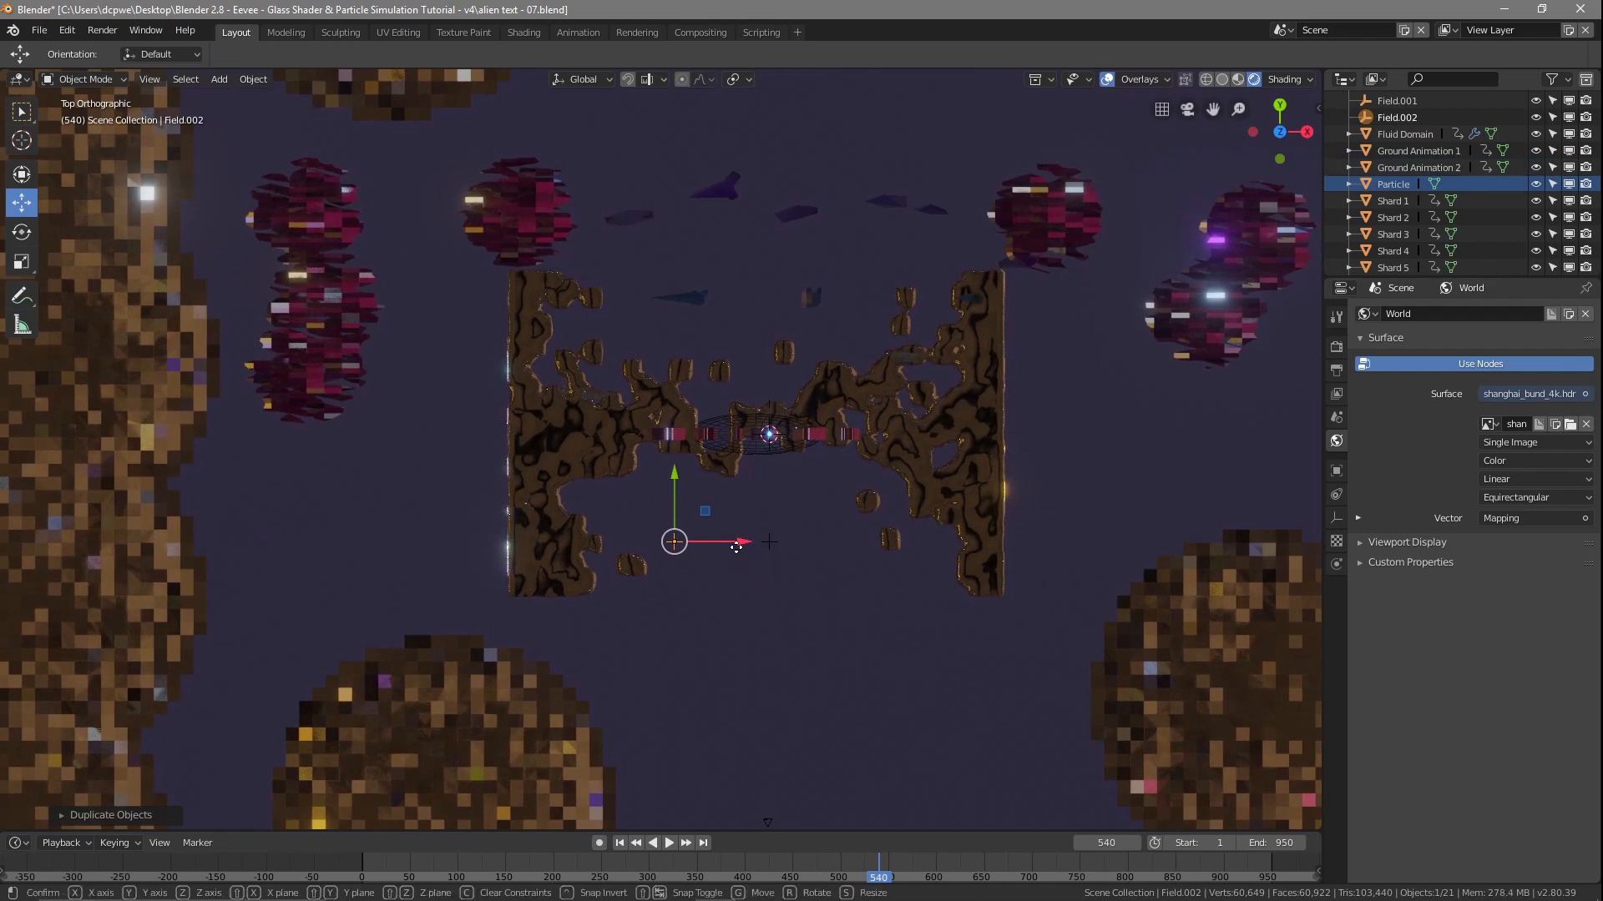
{"action": "key", "text": "x"}
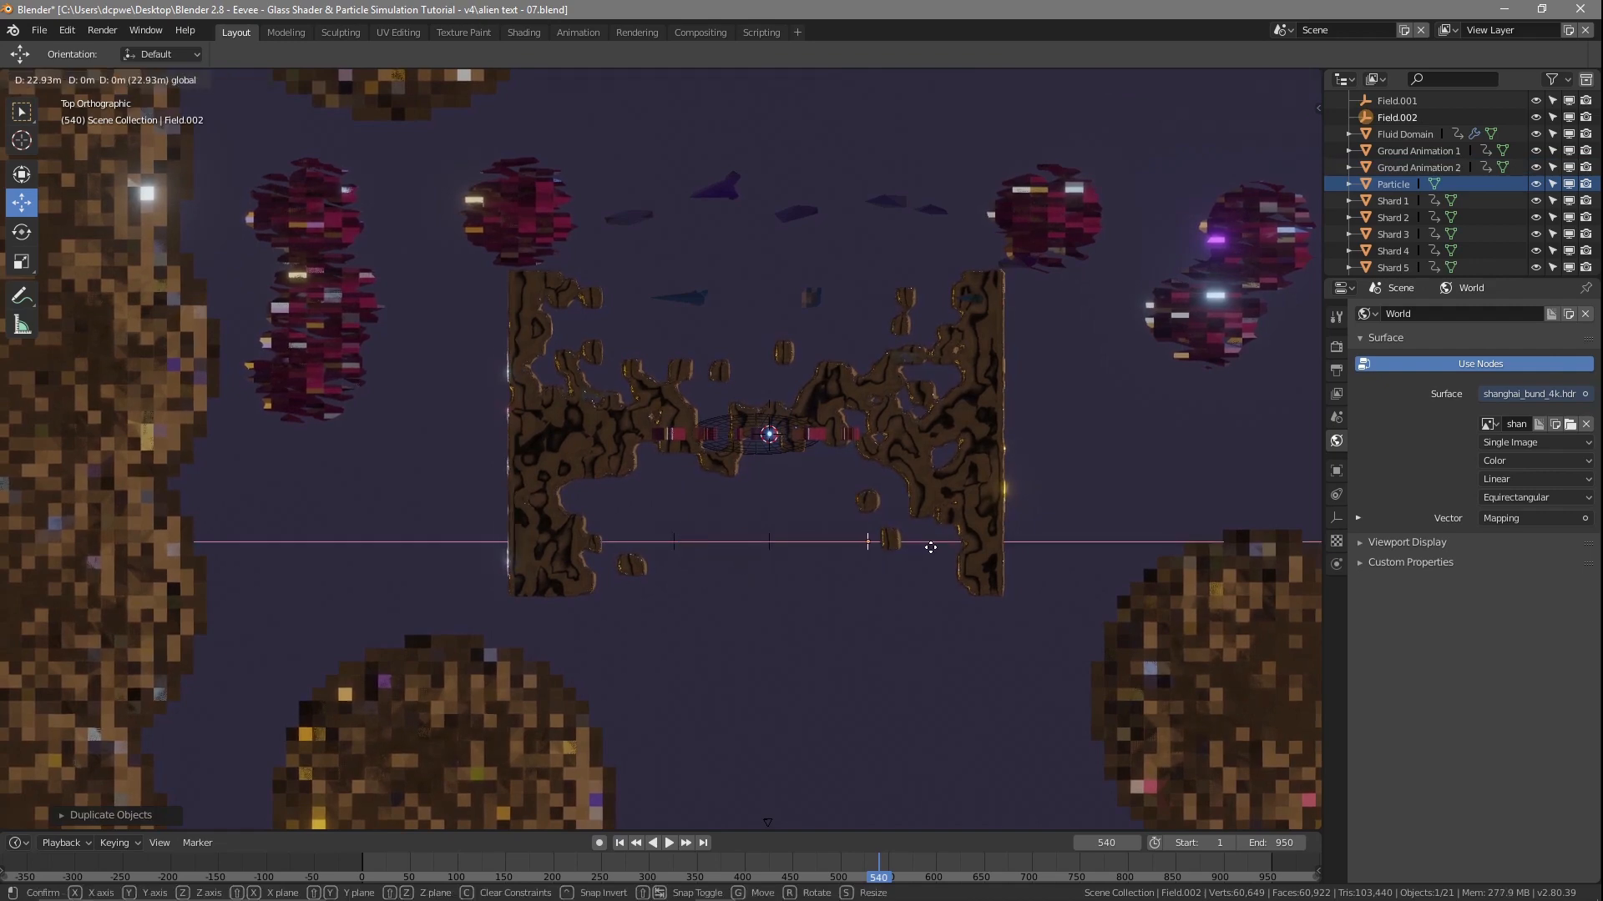
{"action": "left_click", "coordinate": [927, 547]}
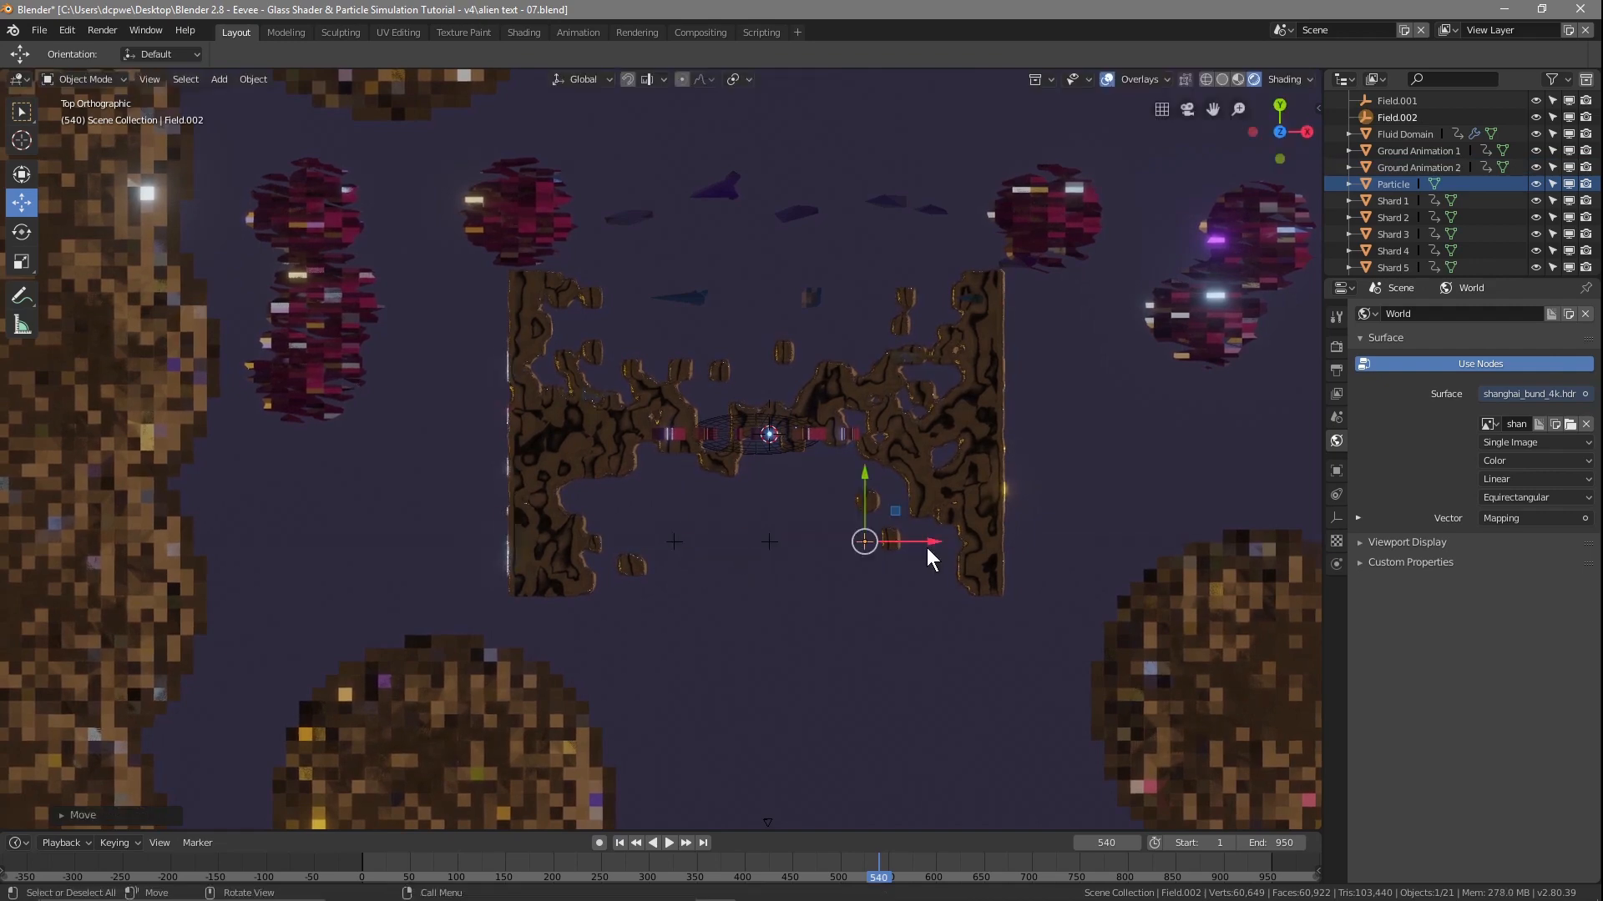
Rename the left force field, Field.001, as Field.Lennard Left
{"action": "left_click", "coordinate": [773, 541]}
{"action": "left_click", "coordinate": [769, 541]}
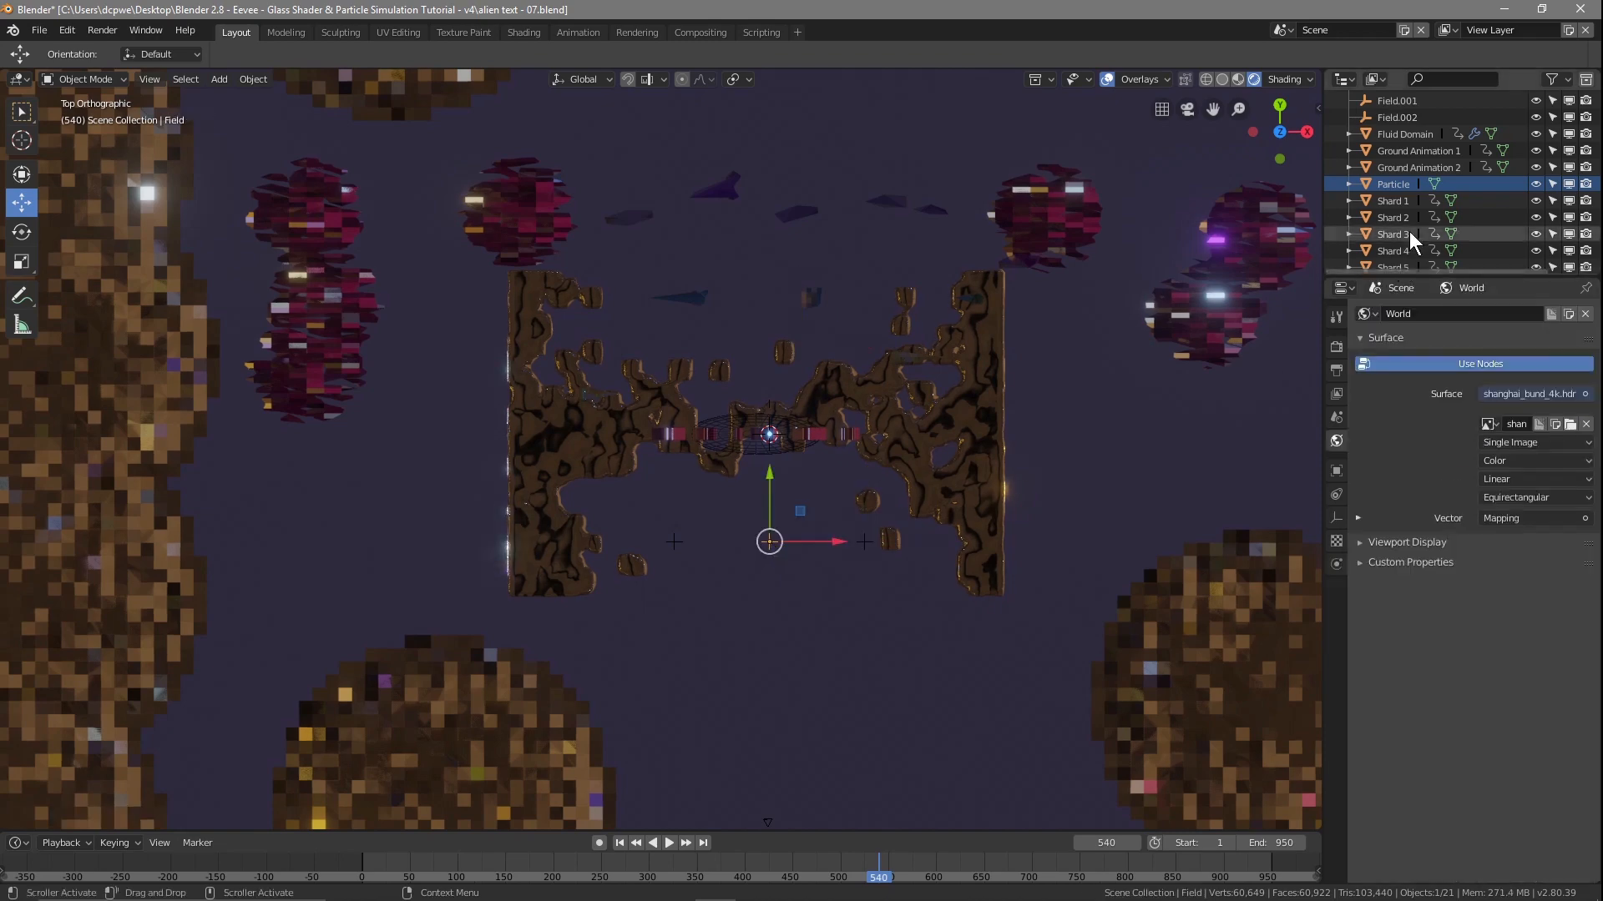
{"action": "scroll", "coordinate": [1400, 148], "scroll_direction": "up", "scroll_amount": 3}
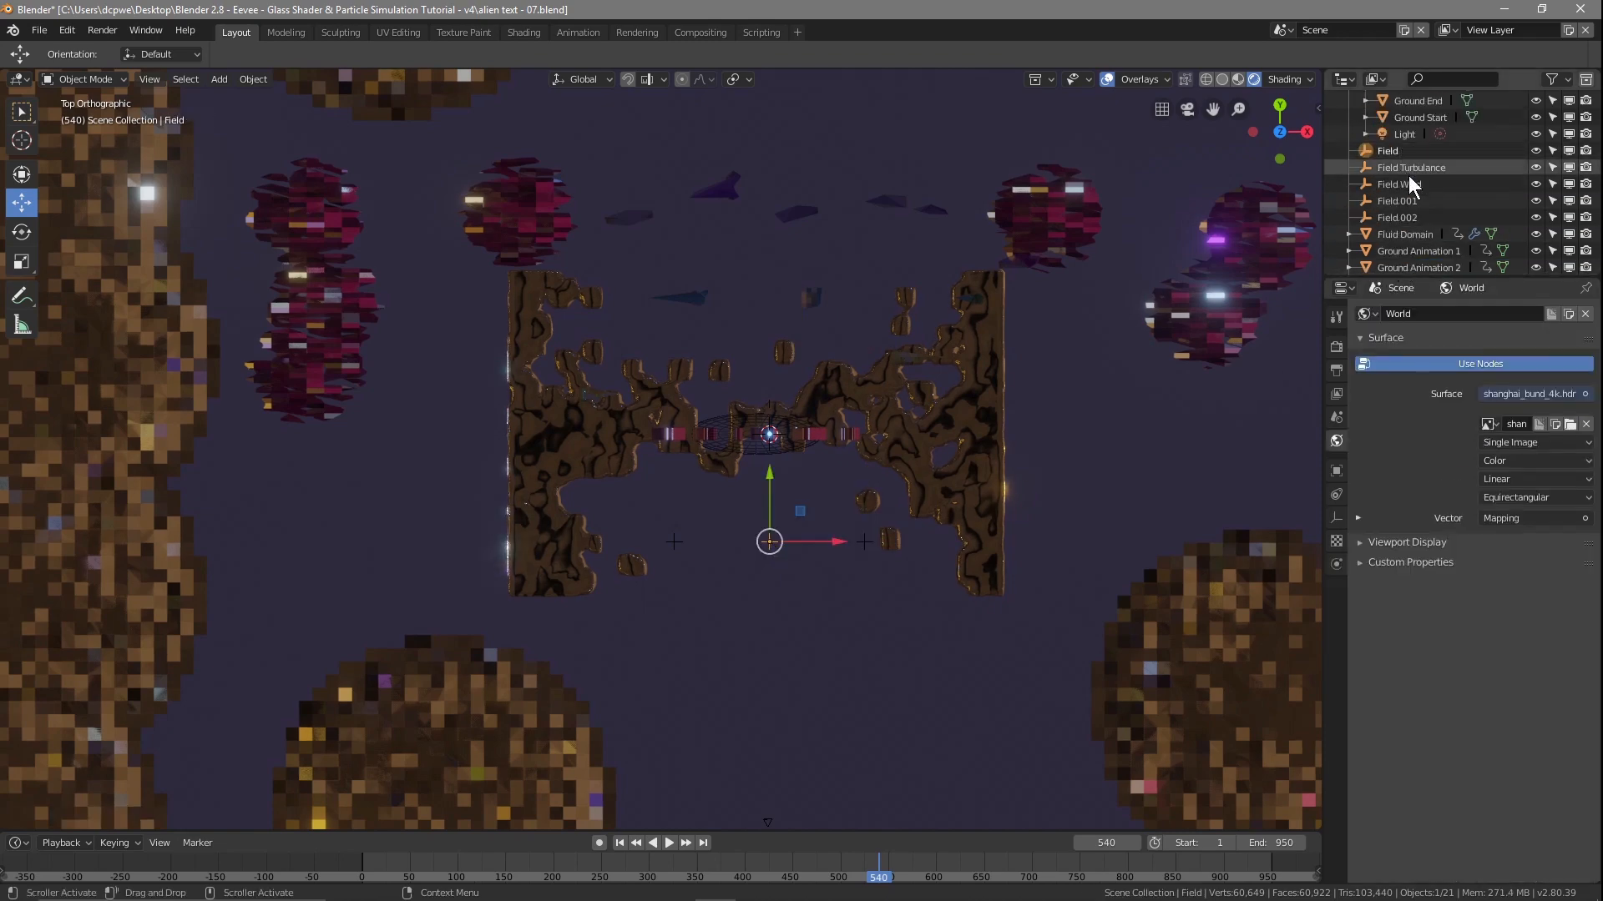
{"action": "left_click", "coordinate": [1409, 184]}
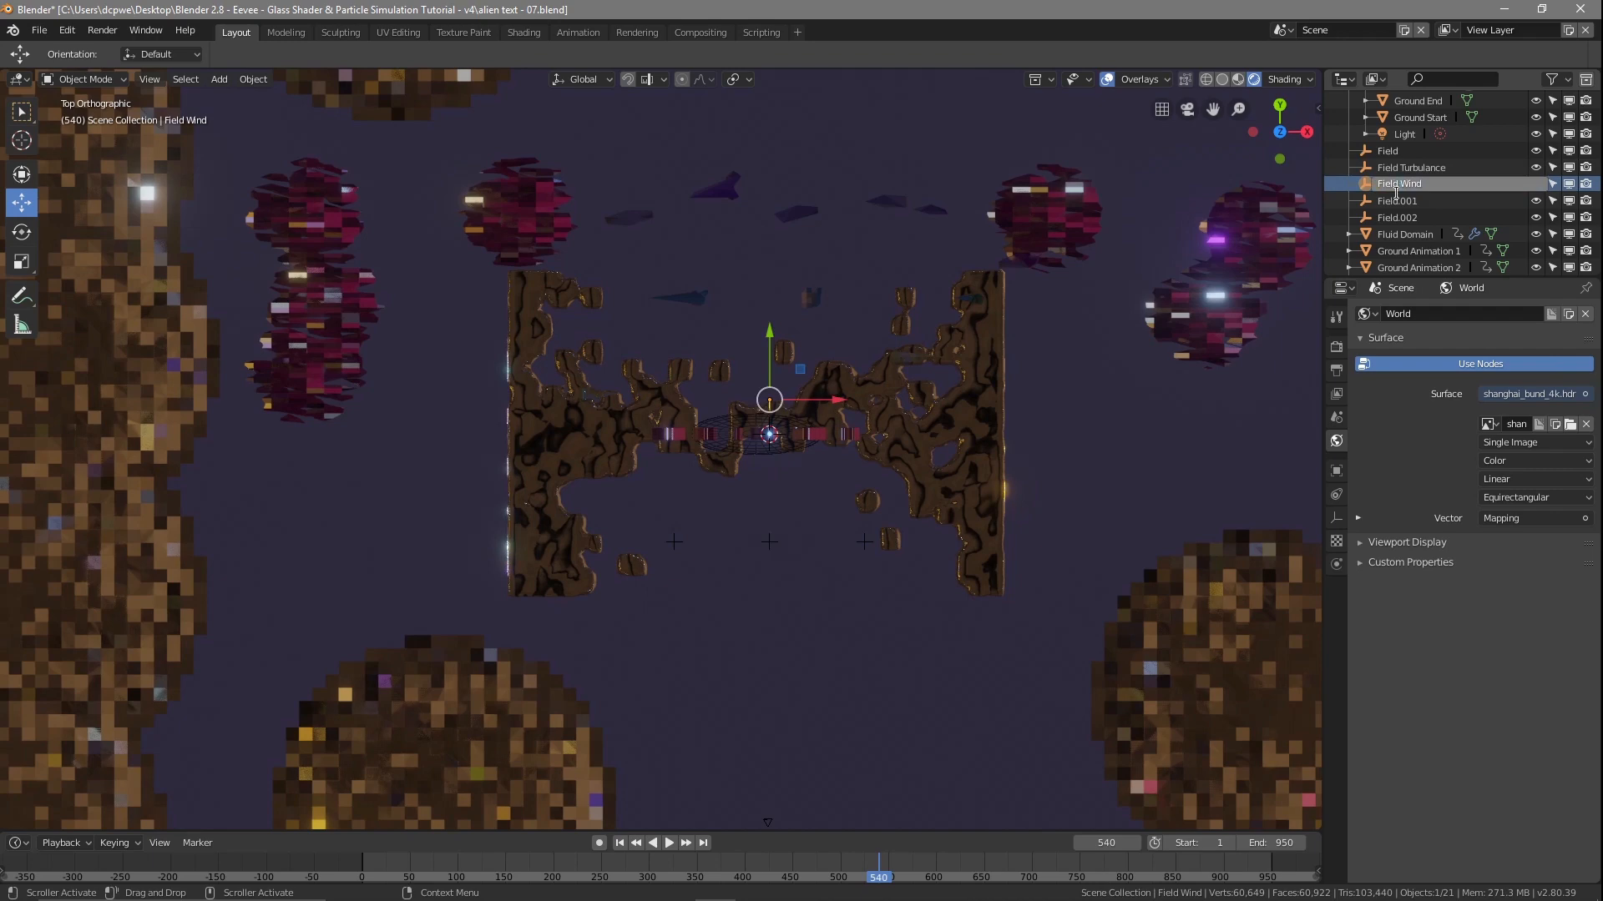
{"action": "left_click", "coordinate": [1400, 200]}
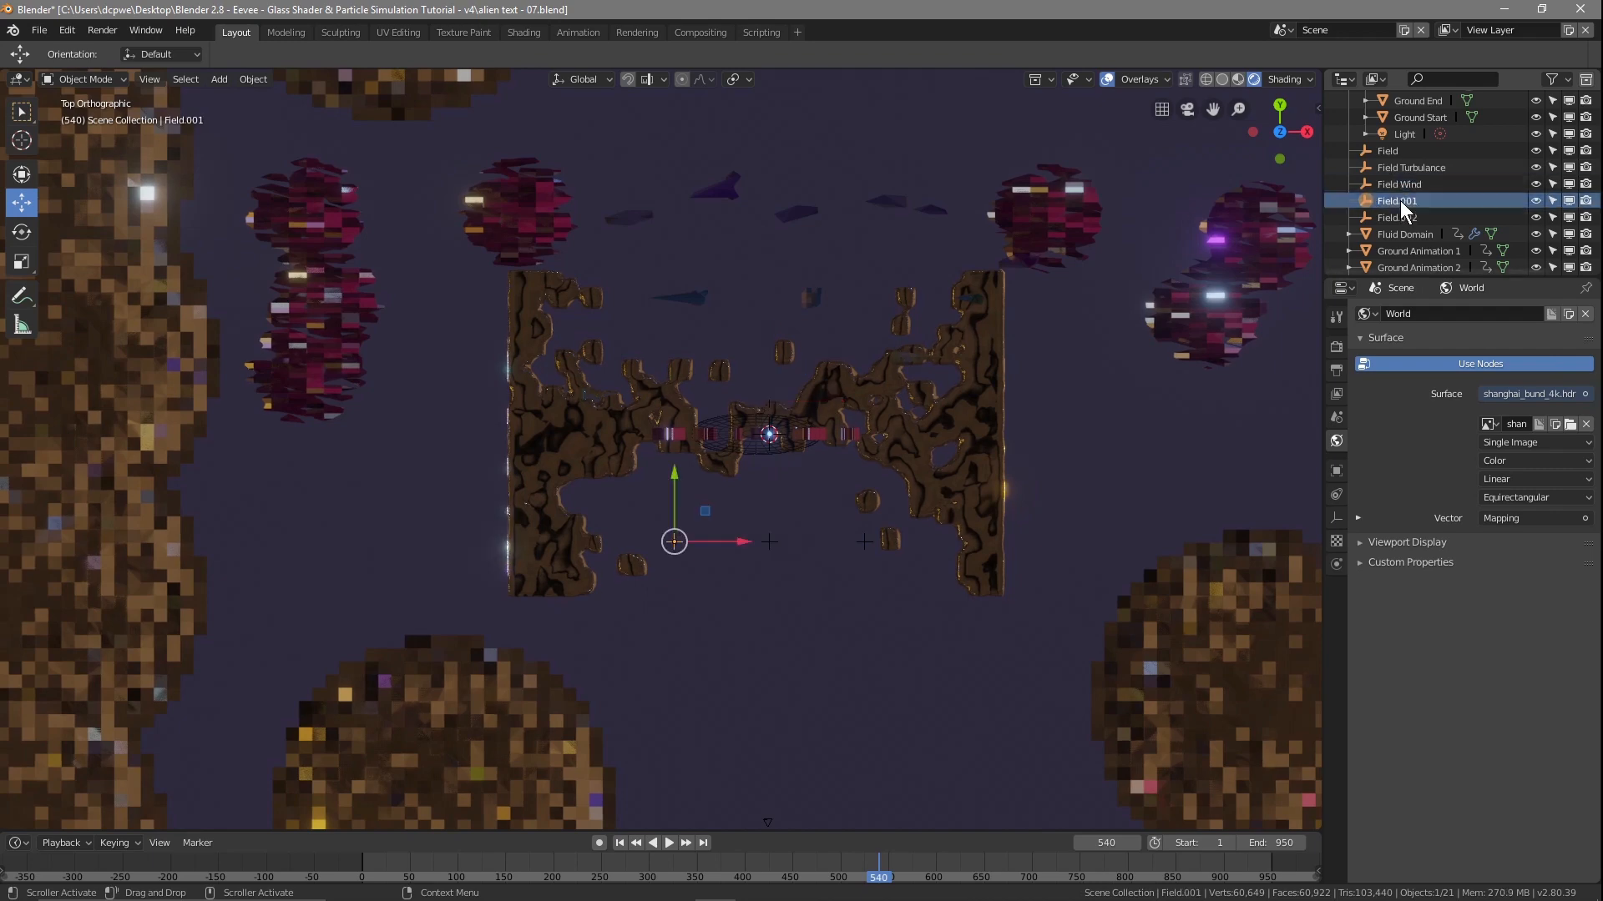
{"action": "double_click", "coordinate": [1399, 200]}
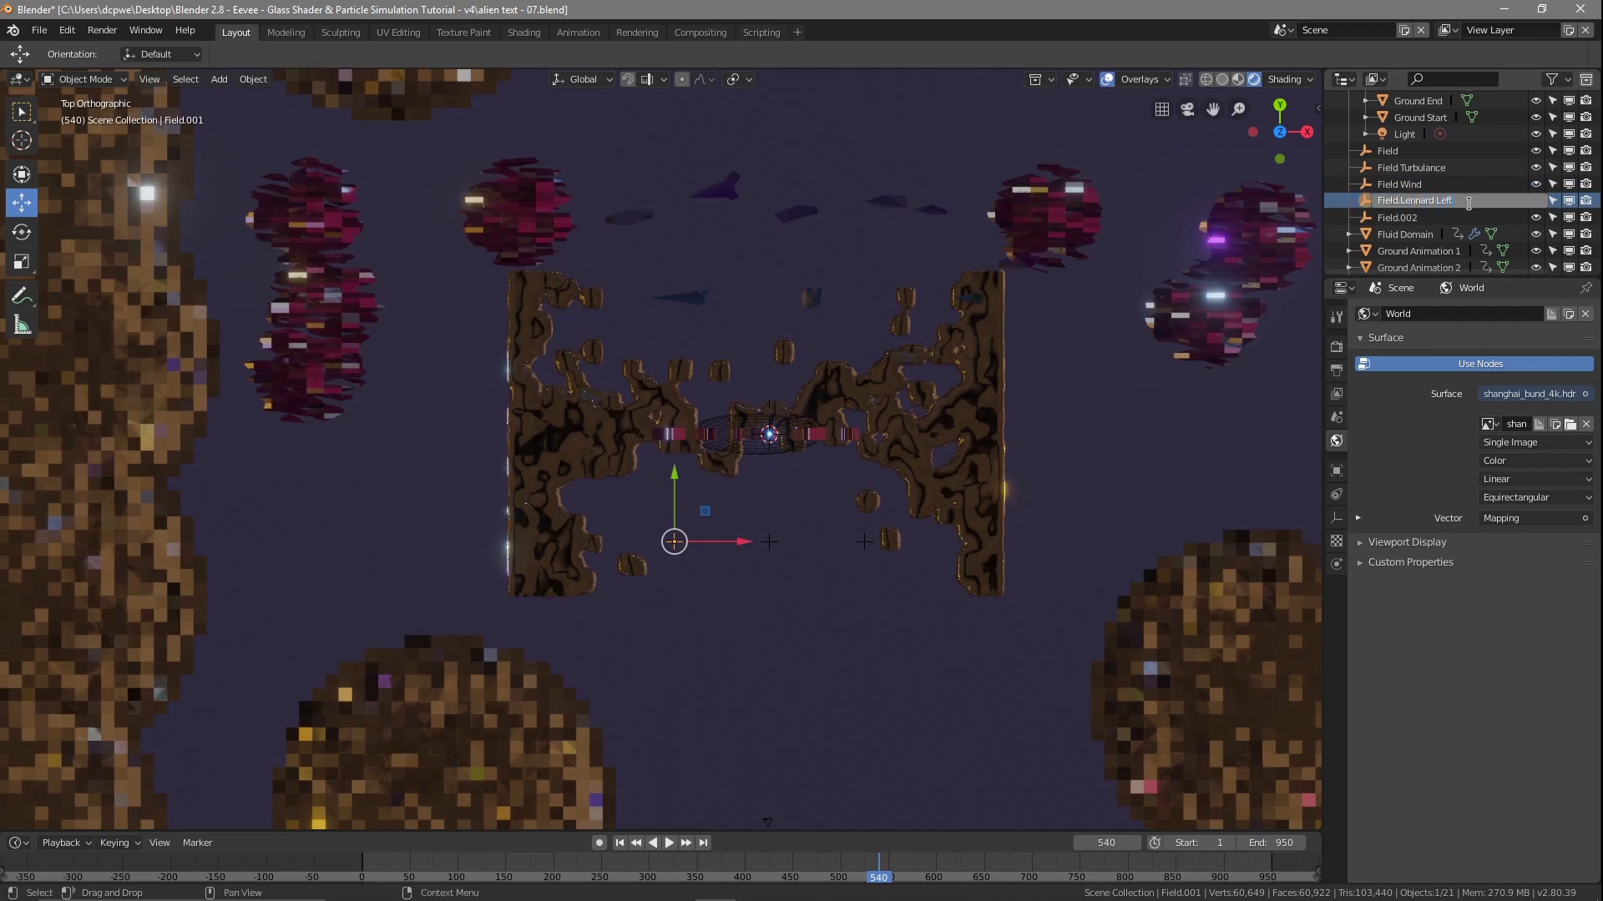
Finish naming the left force field Field.Lennard Left and rename Field.002 as Field Lennard Right
{"action": "key", "text": "Return"}
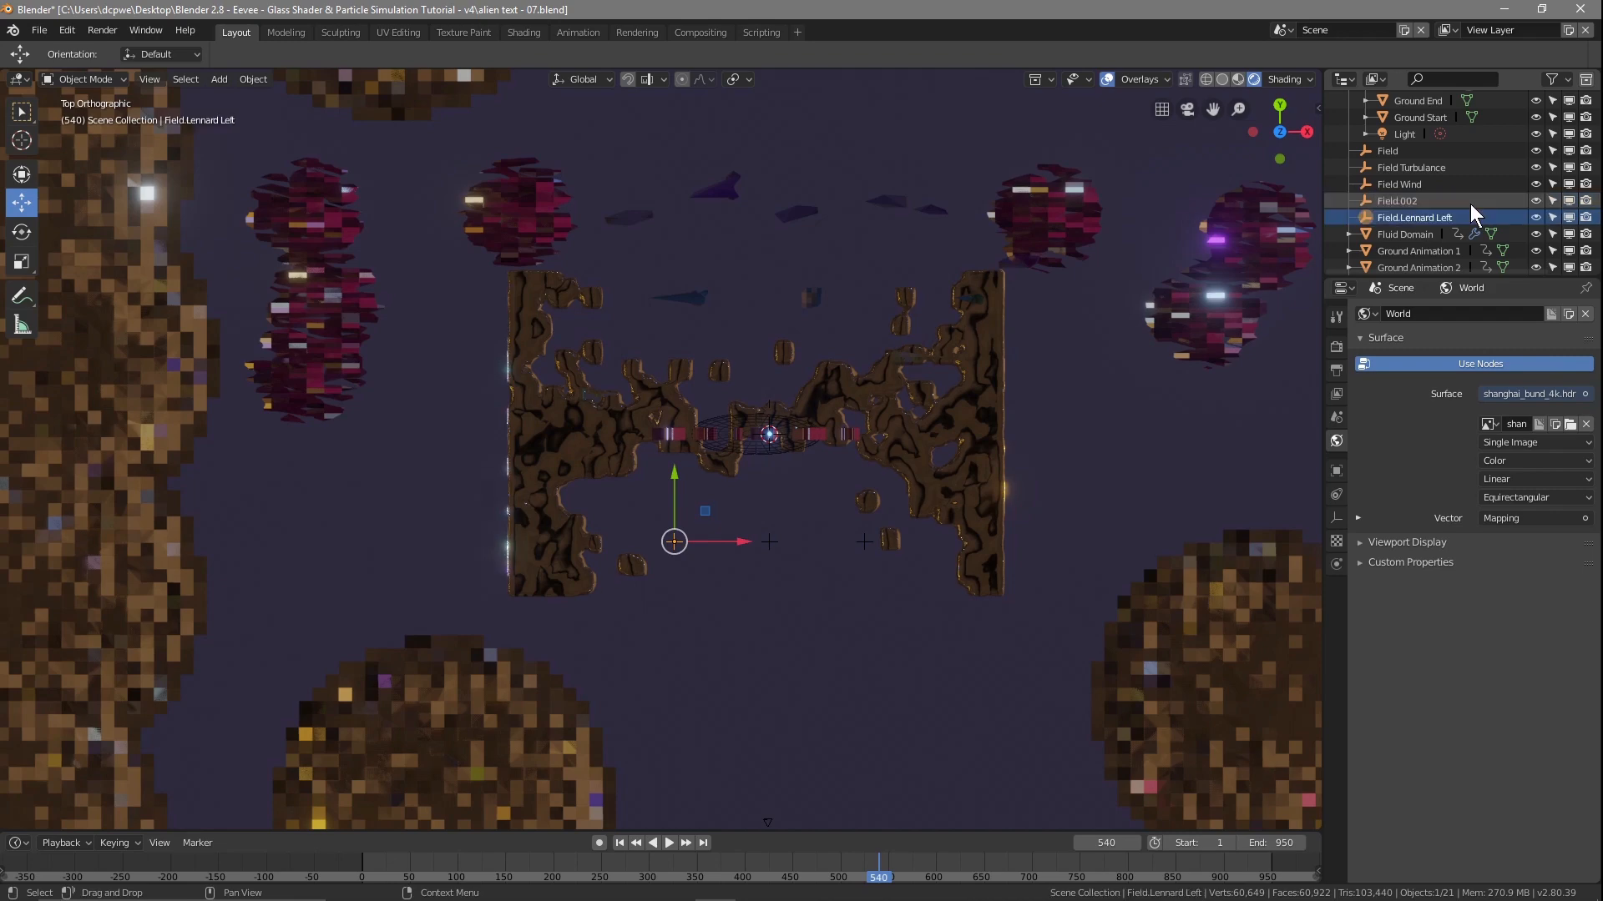
{"action": "left_click", "coordinate": [1404, 204]}
{"action": "double_click", "coordinate": [1407, 202]}
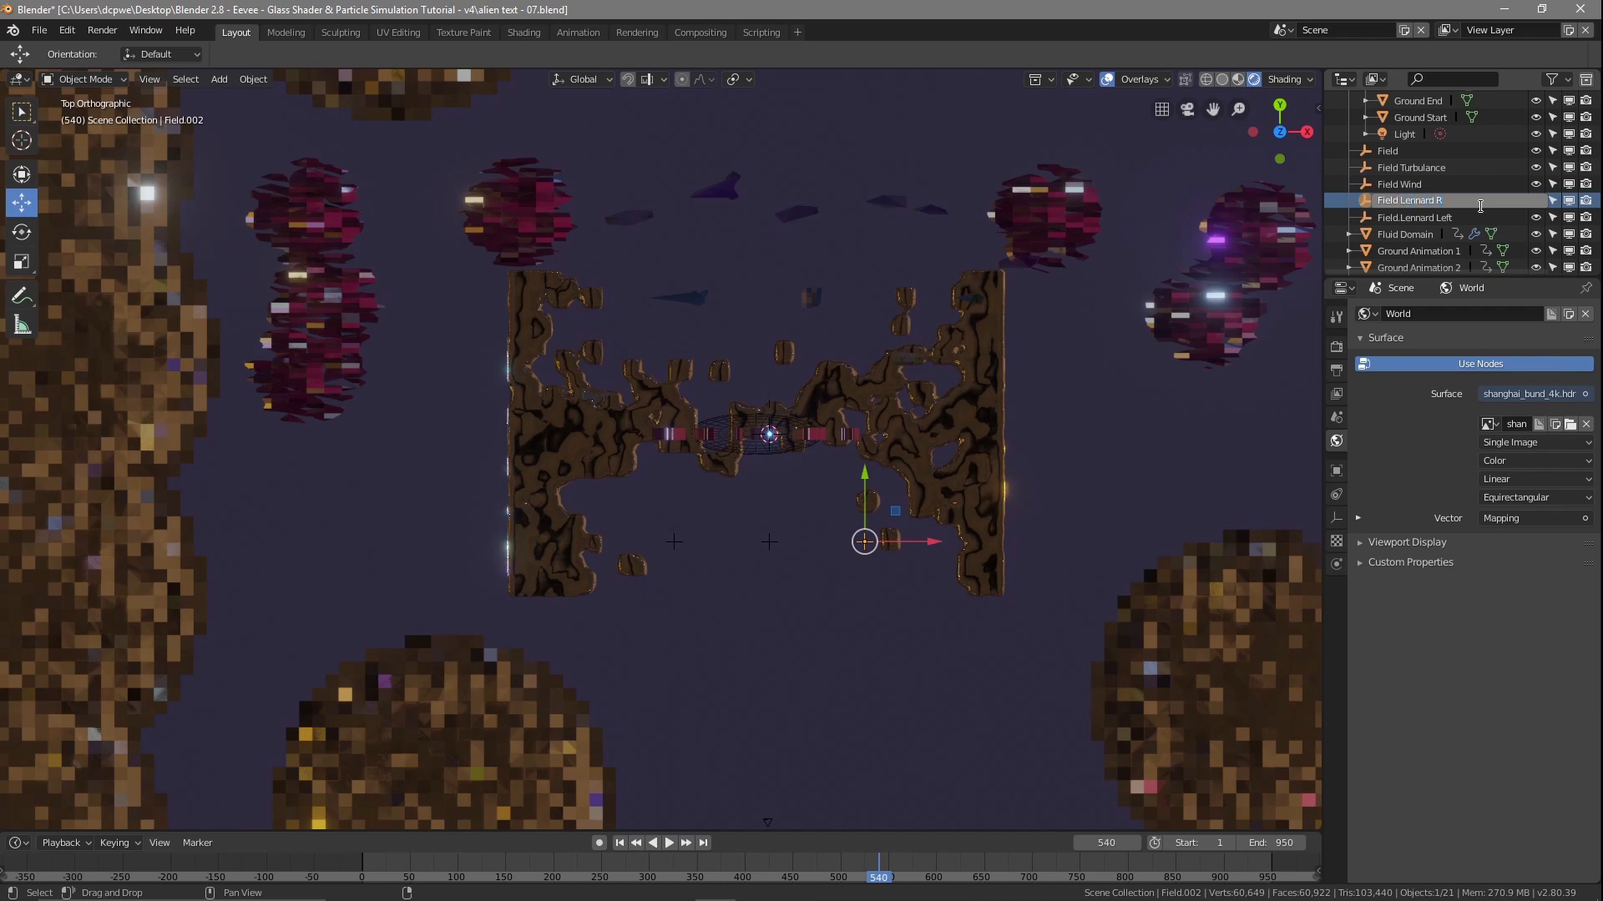
{"action": "key", "text": "Return"}
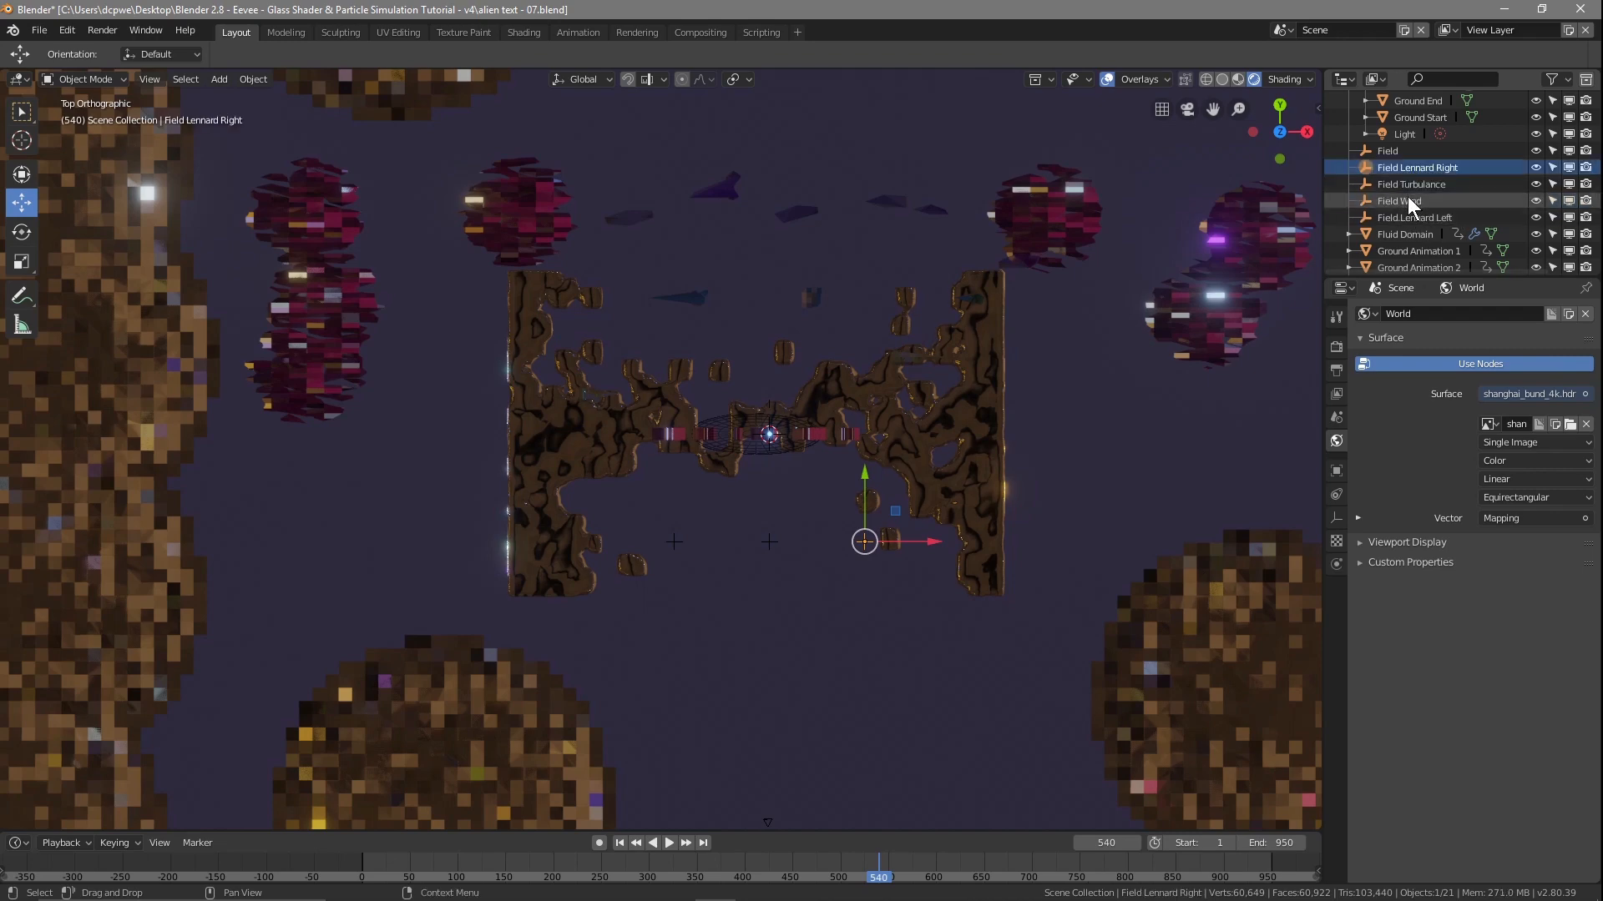
{"action": "left_click", "coordinate": [1413, 233]}
{"action": "left_click", "coordinate": [1411, 218]}
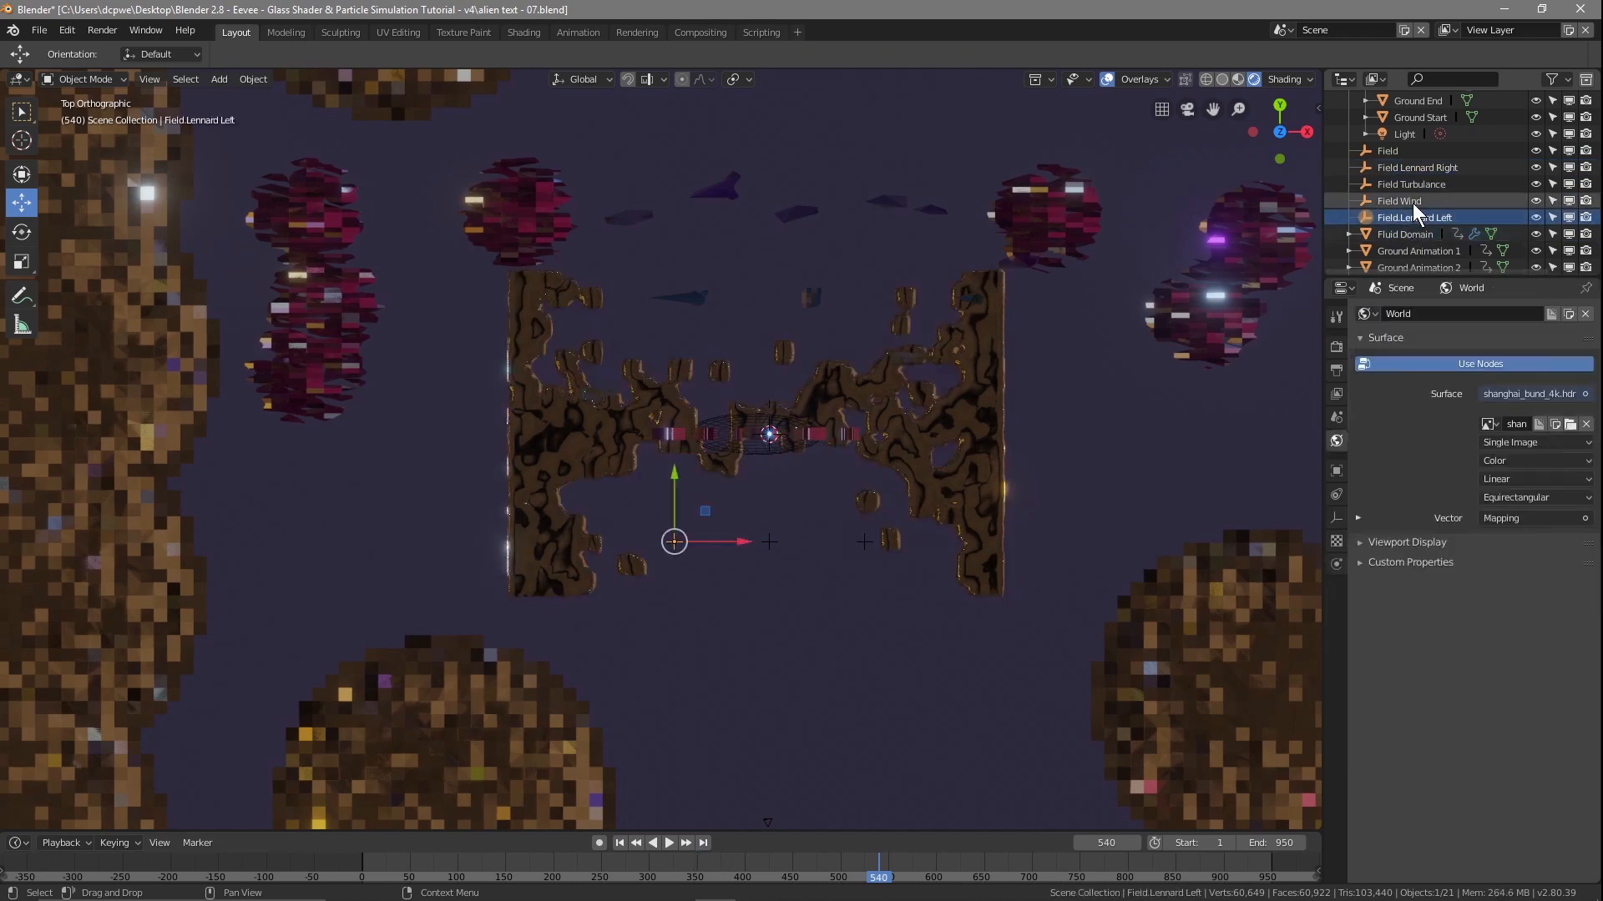
Rename the original Field as Field Lennard Middle and correct the left force field's name to Field Lennard Left
{"action": "left_click", "coordinate": [1397, 151]}
{"action": "double_click", "coordinate": [1397, 151]}
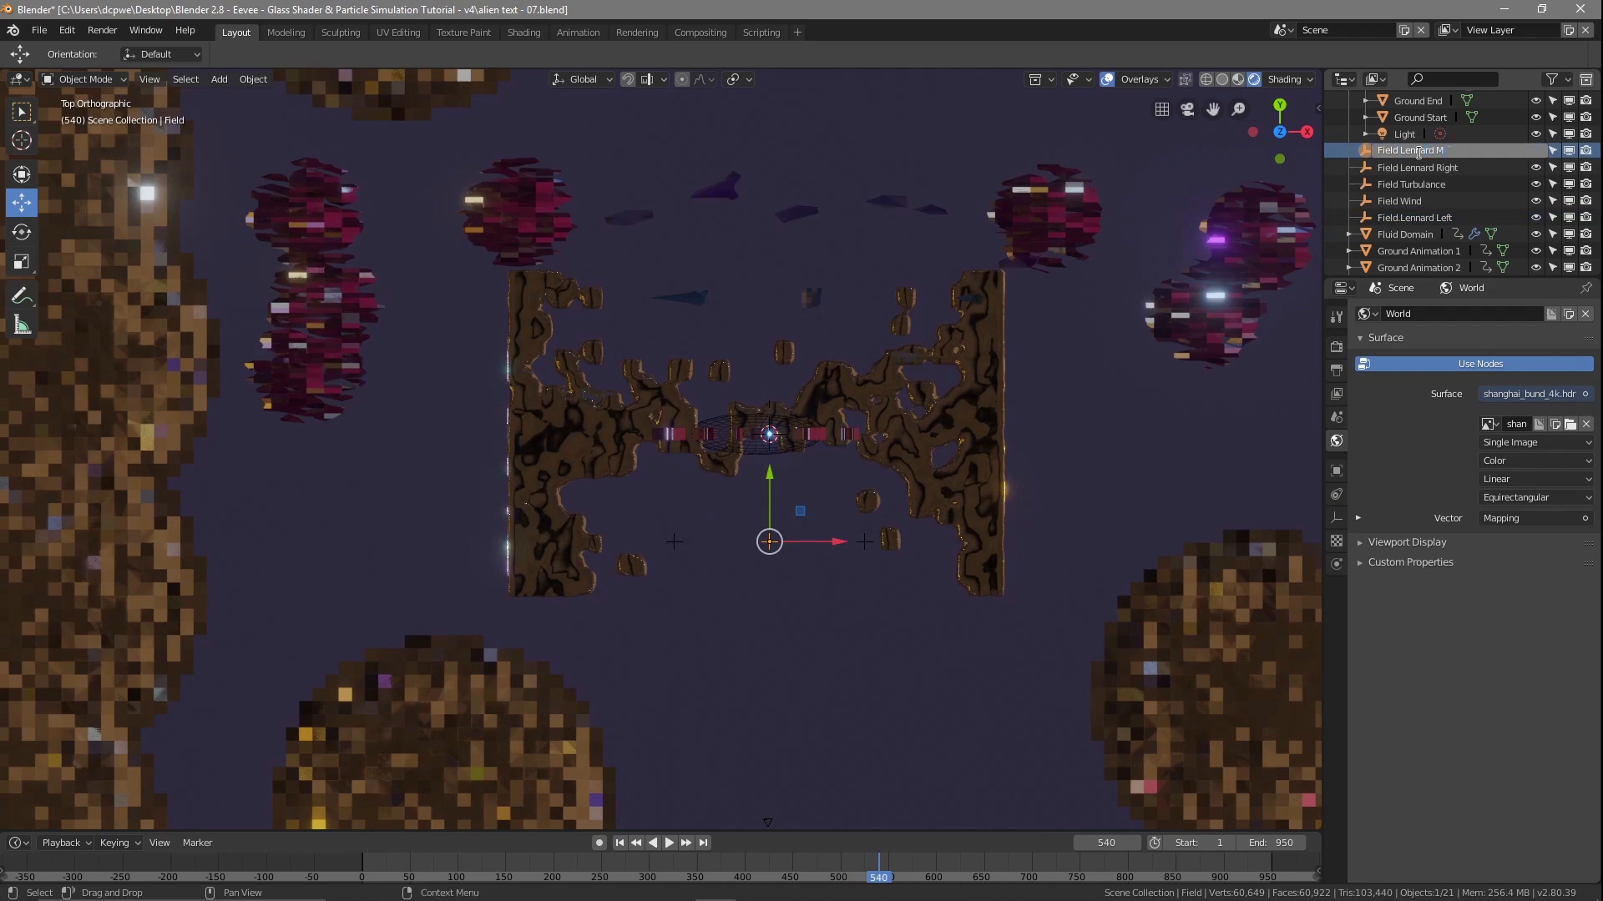
{"action": "type", "text": "Lennard Middle"}
{"action": "key", "text": "Return"}
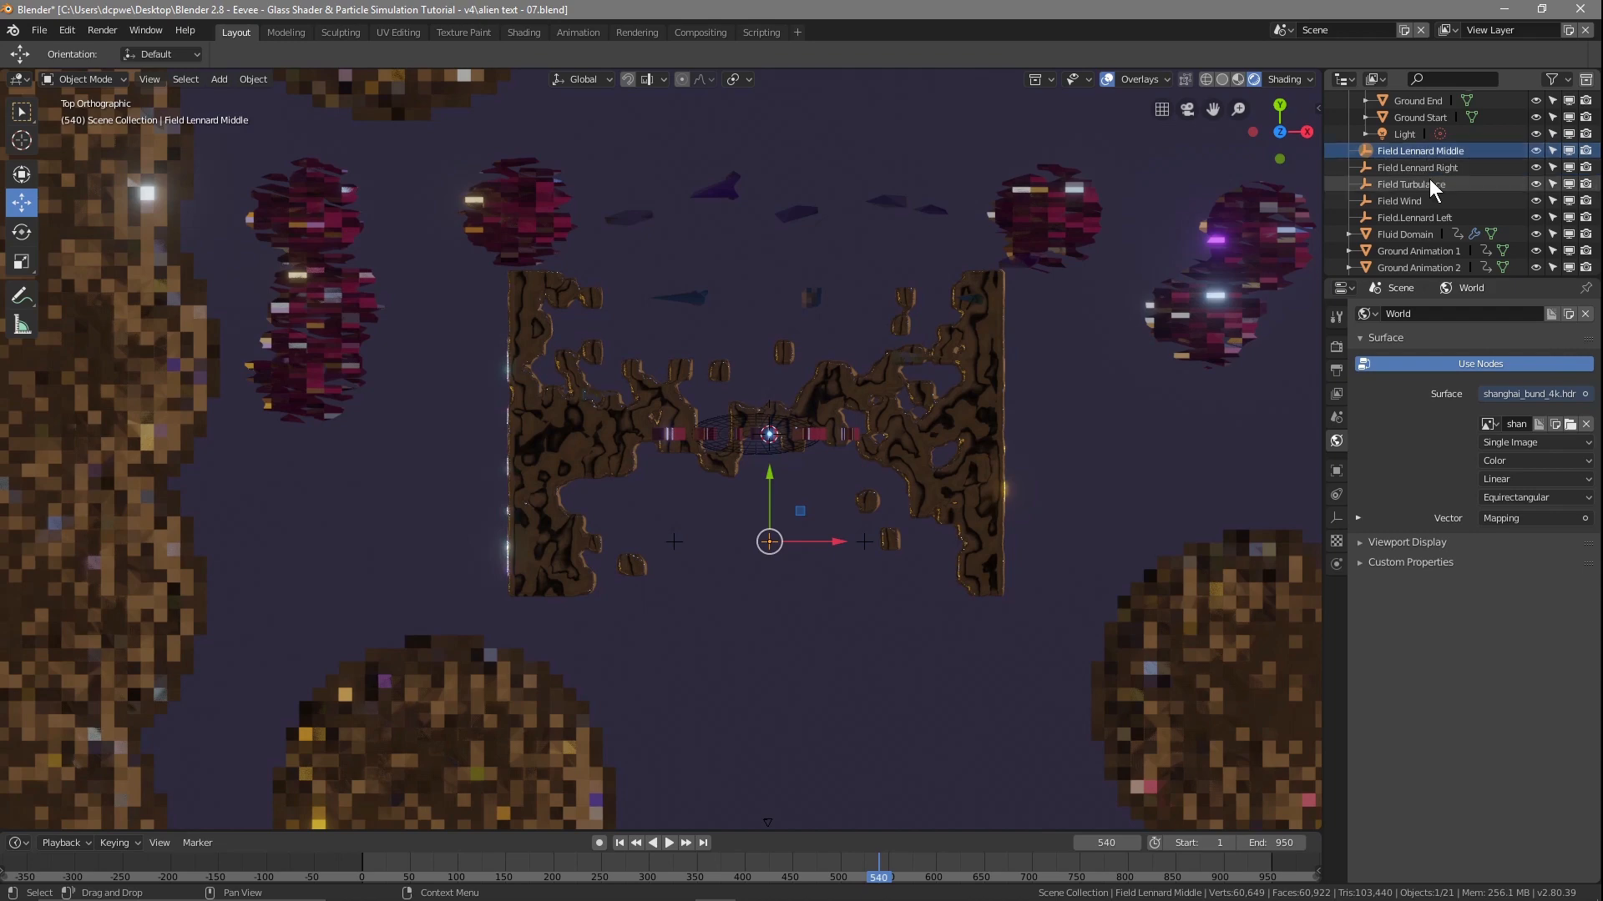
{"action": "double_click", "coordinate": [1399, 217]}
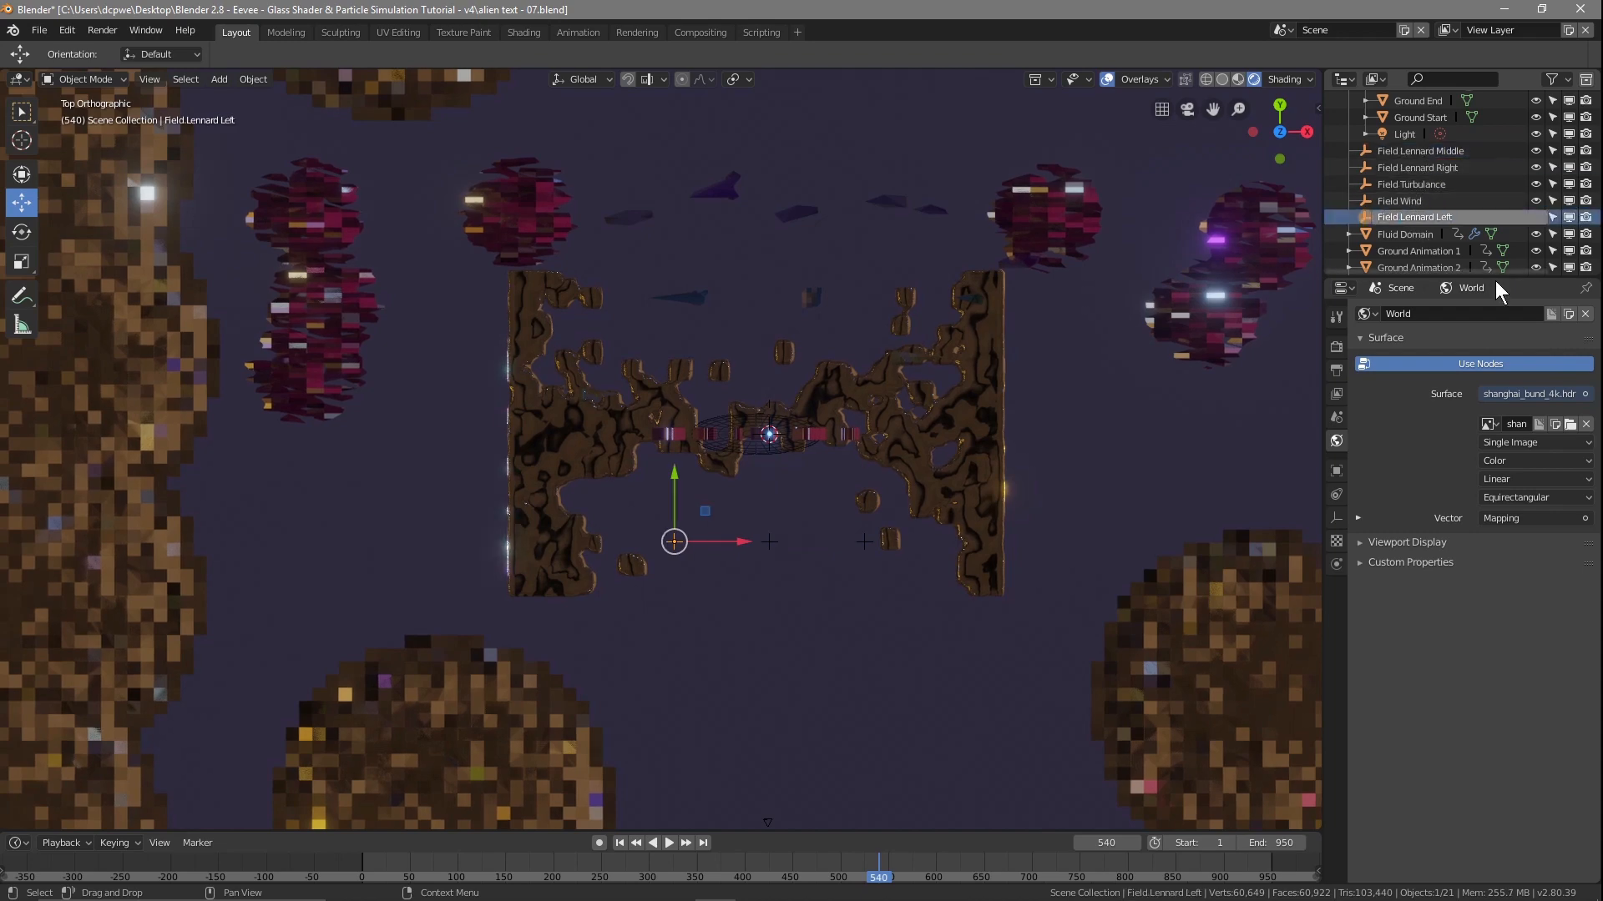
{"action": "key", "text": "Return"}
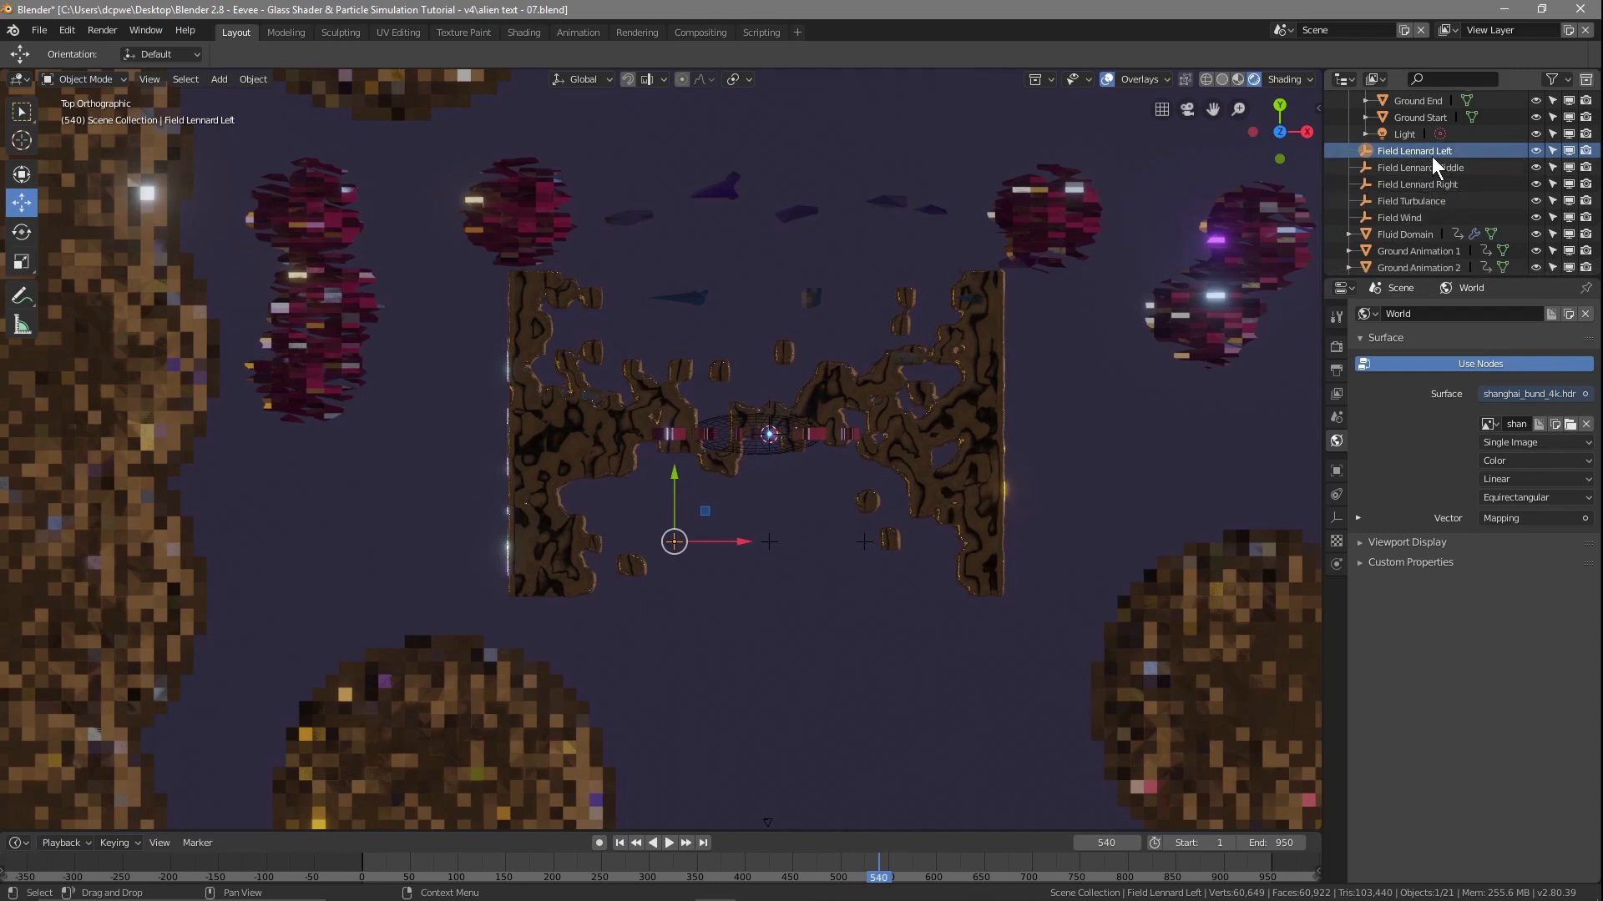
Save the file and set the strength of the Field Lennard Middle force field to 10
{"action": "left_click", "coordinate": [1435, 182]}
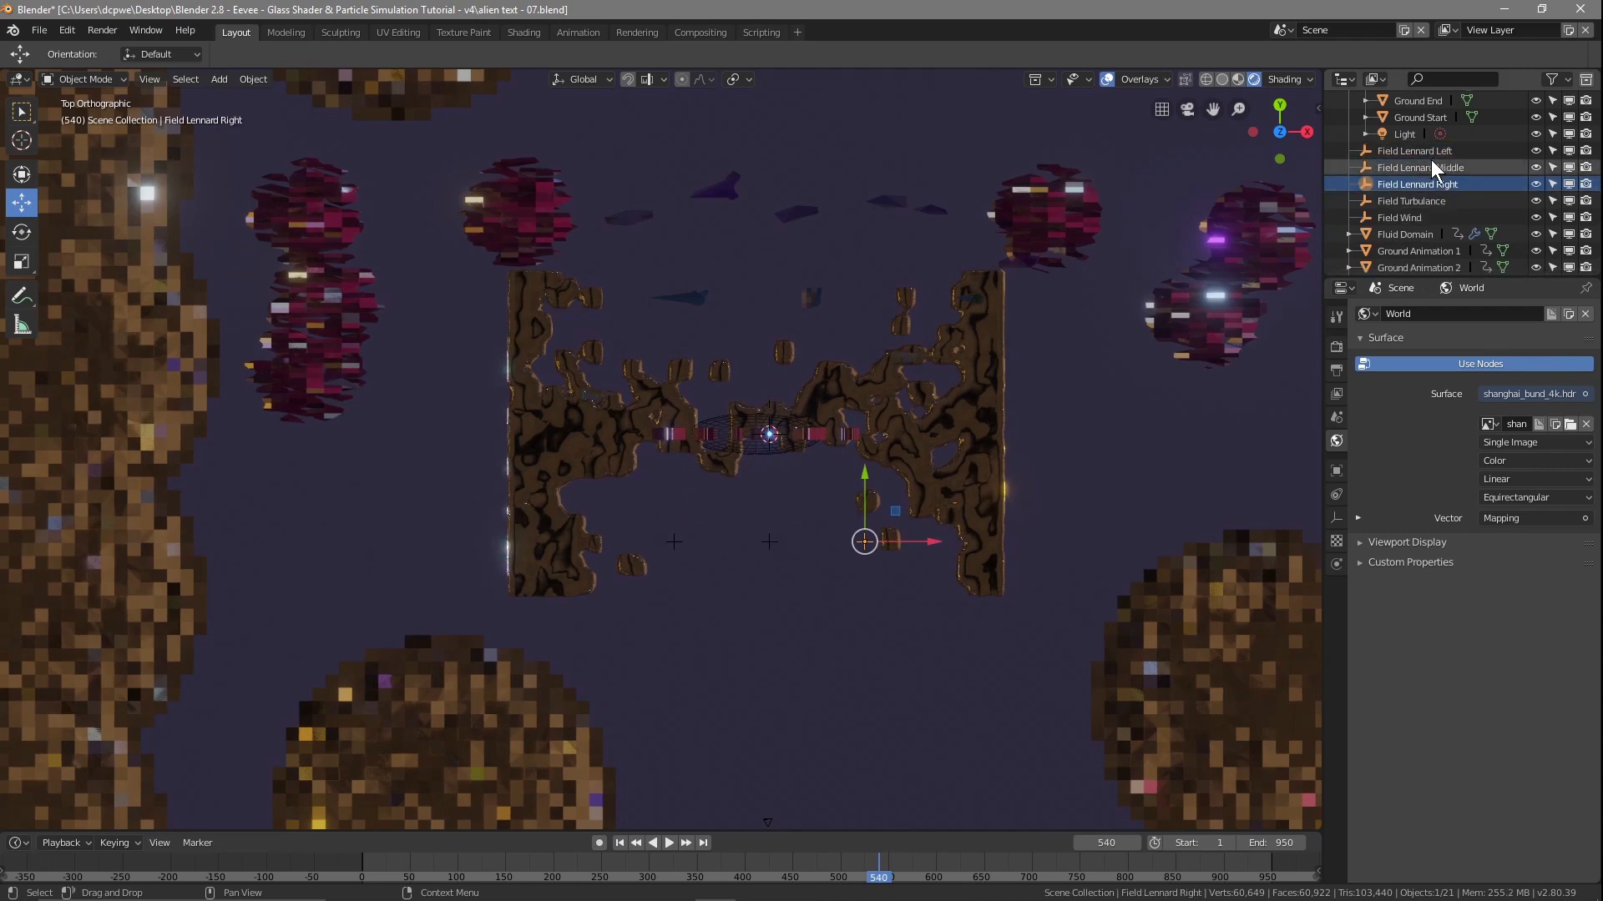
{"action": "left_click", "coordinate": [1433, 165]}
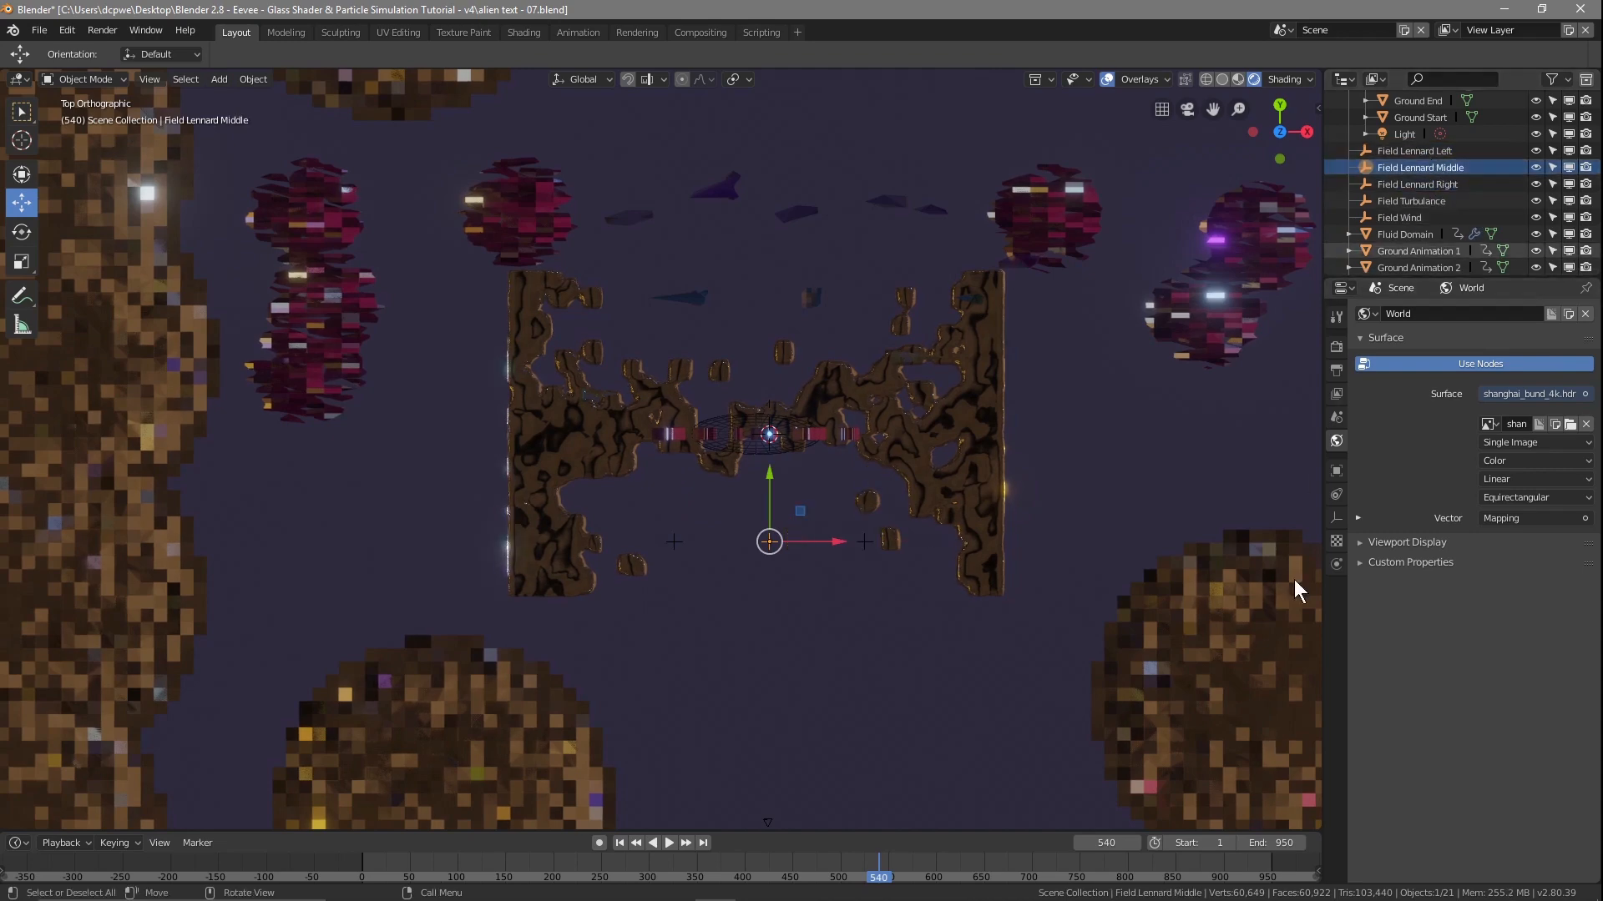
{"action": "left_click", "coordinate": [1338, 563]}
{"action": "key", "text": "ctrl+s"}
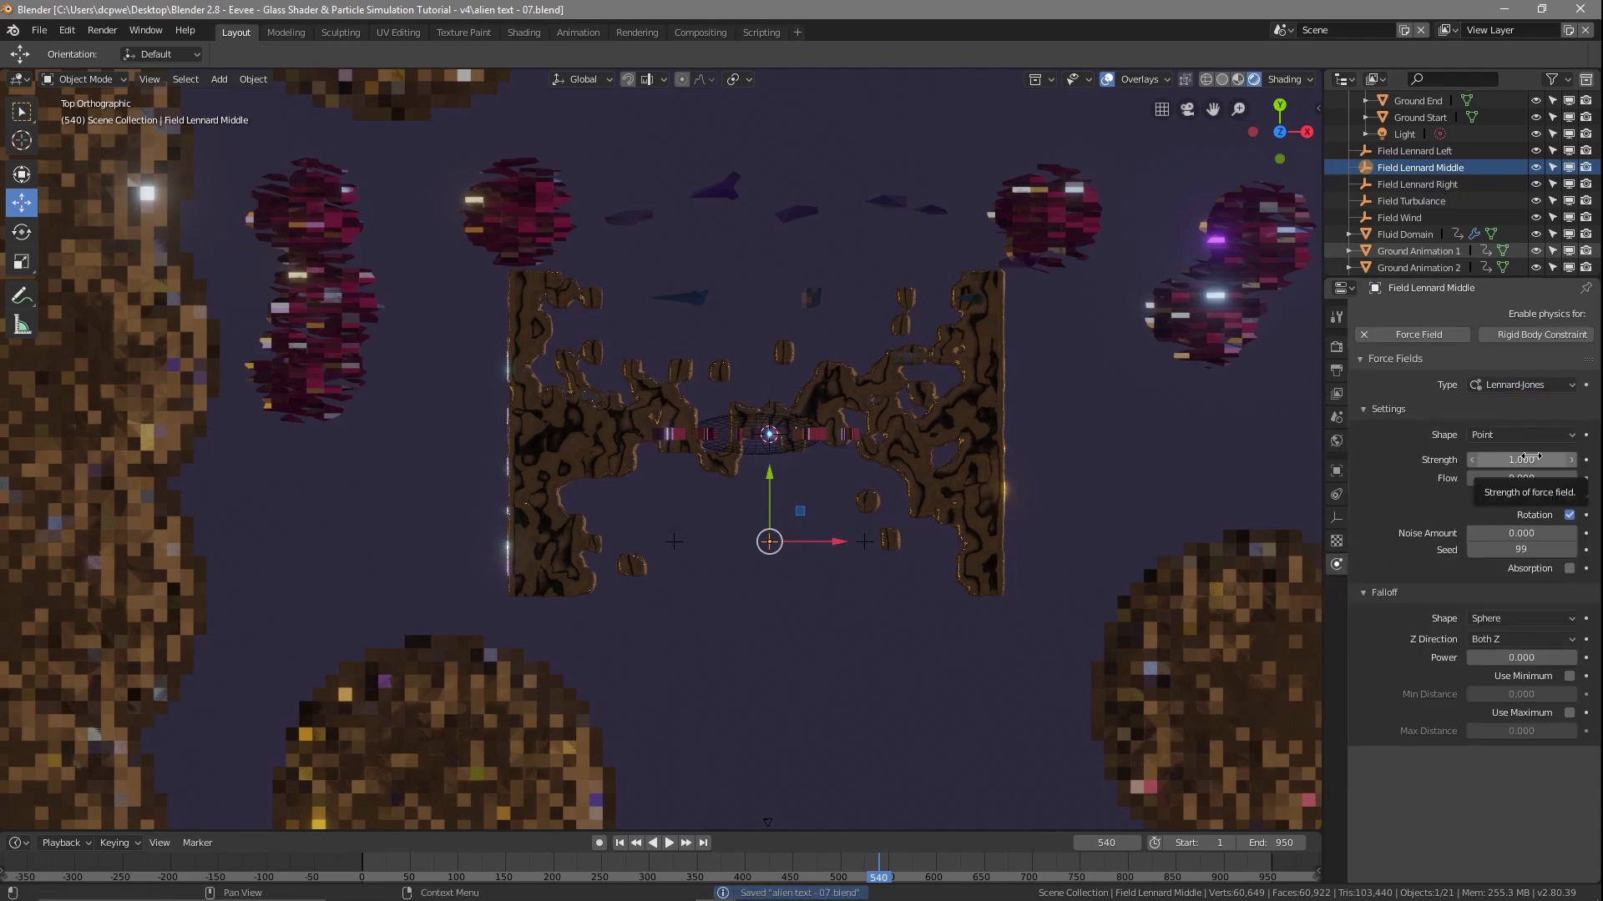
{"action": "double_click", "coordinate": [1531, 457]}
{"action": "type", "text": "10"}
{"action": "key", "text": "Return"}
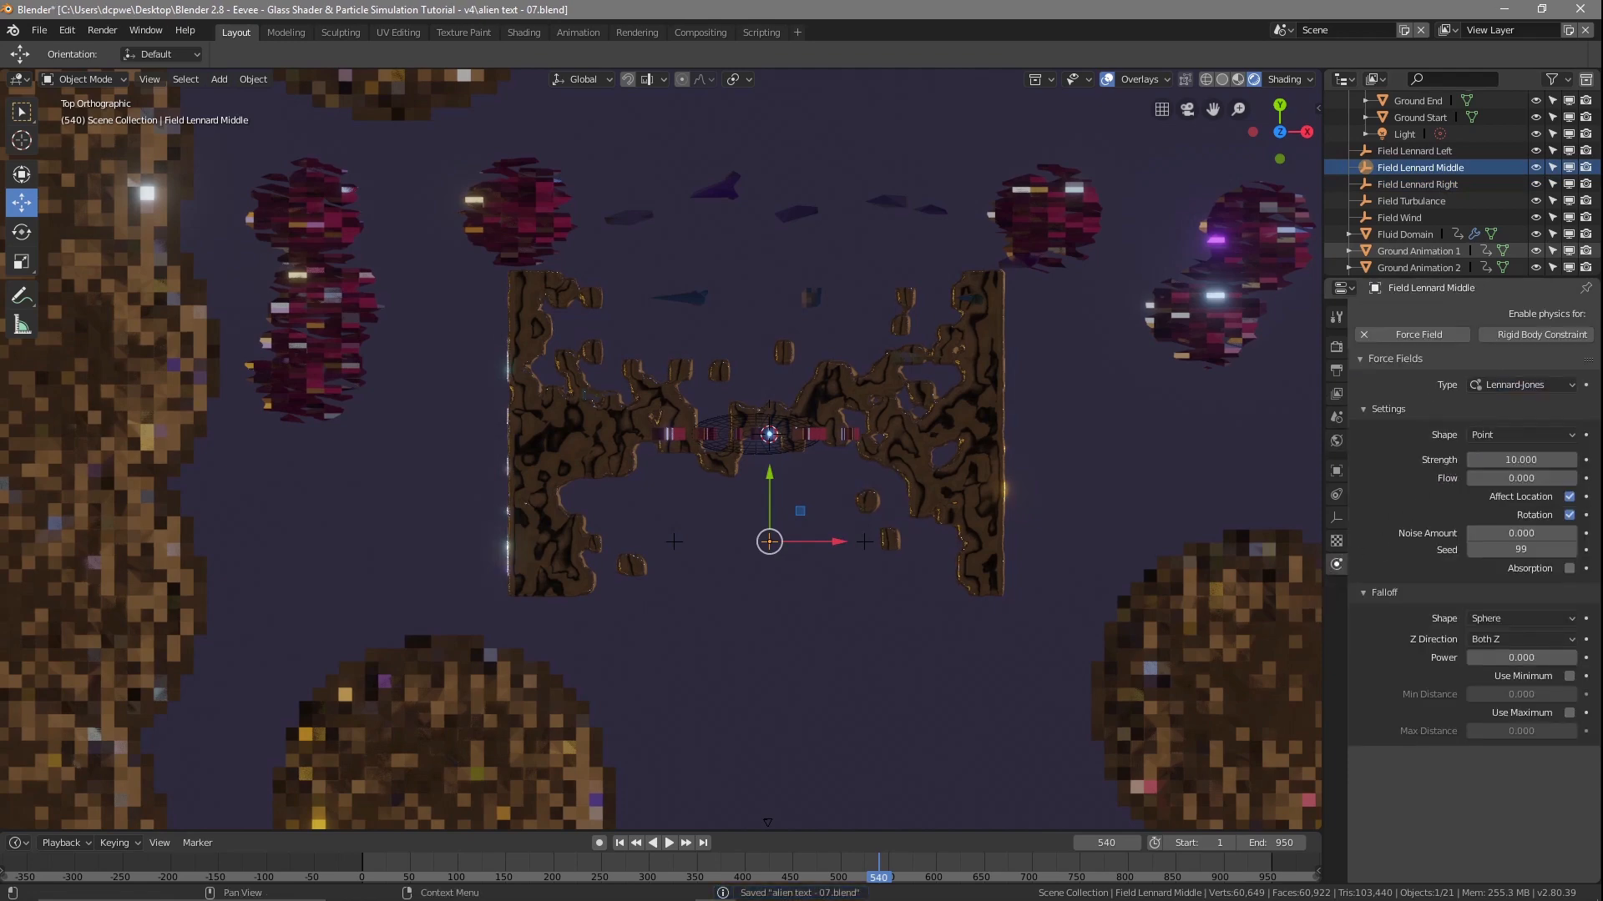
Set the strength of Field Lennard Left and Field Lennard Right to 10 each, and save the file
{"action": "left_click", "coordinate": [1409, 154]}
{"action": "double_click", "coordinate": [1527, 459]}
{"action": "type", "text": "10"}
{"action": "key", "text": "Return"}
{"action": "left_click", "coordinate": [1418, 184]}
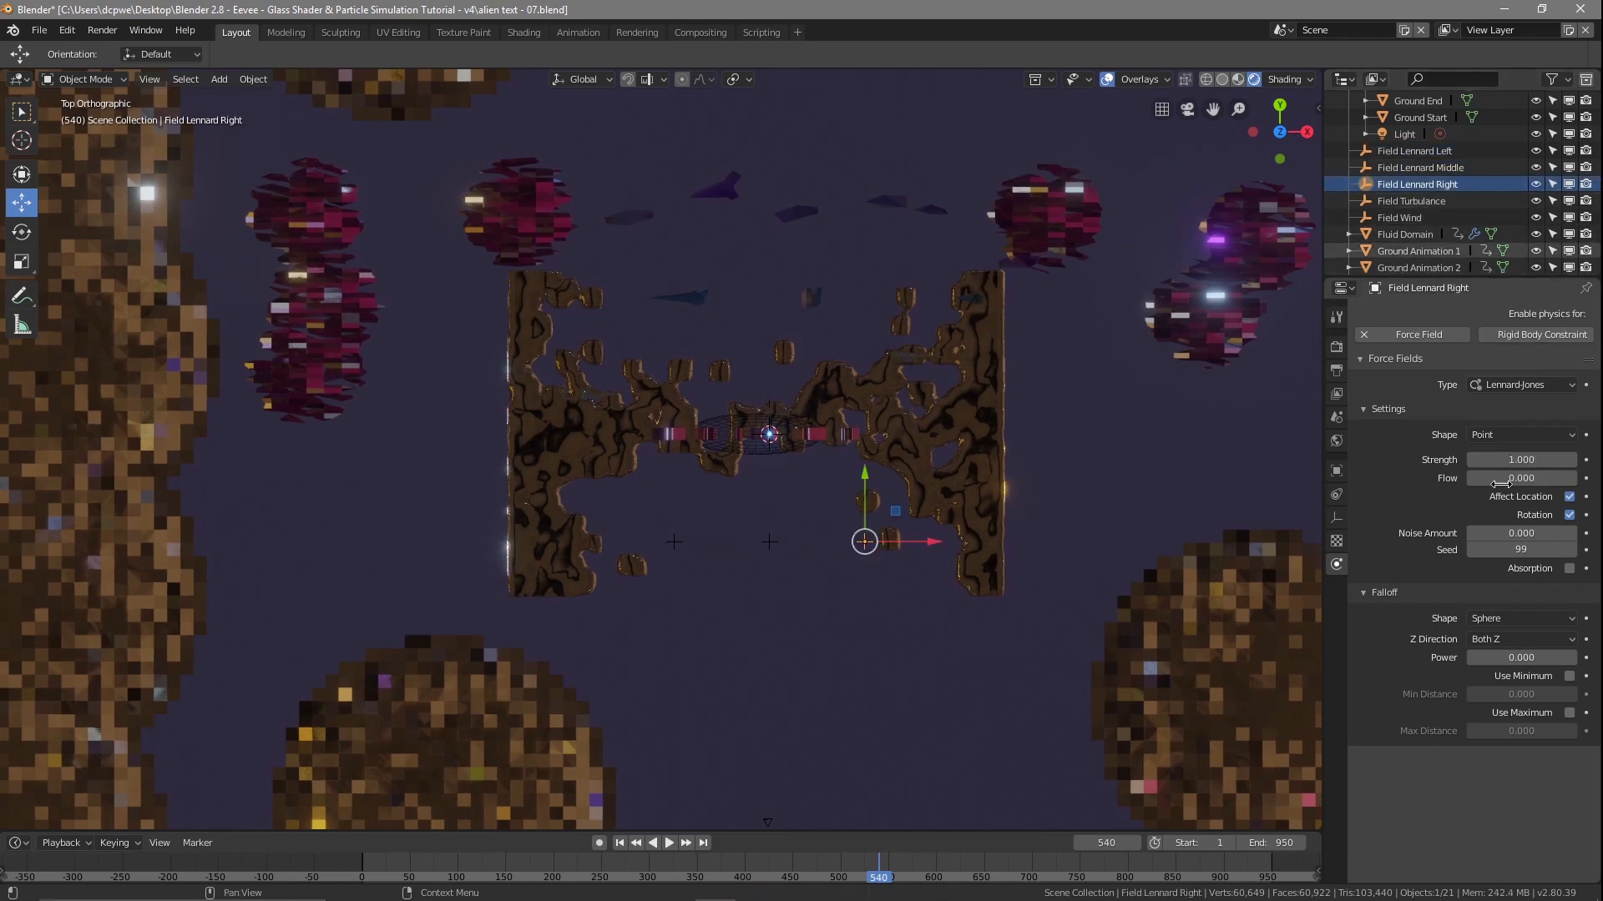
{"action": "double_click", "coordinate": [1522, 458]}
{"action": "type", "text": "10"}
{"action": "key", "text": "Return"}
{"action": "key", "text": "ctrl+s"}
Examine the particle flow around frame 706 from above and through the camera, and return to frame 510
{"action": "right_click_drag", "start_coordinate": [880, 874], "coordinate": [997, 876]}
{"action": "scroll", "coordinate": [865, 649], "scroll_direction": "up", "scroll_amount": 5}
{"action": "middle_click_drag", "start_coordinate": [894, 693], "coordinate": [890, 313], "text": "shift"}
{"action": "mouse_move", "coordinate": [1008, 883]}
{"action": "right_mouse_down"}
{"action": "mouse_move", "coordinate": [644, 869]}
{"action": "mouse_move", "coordinate": [1037, 871]}
{"action": "right_mouse_up"}
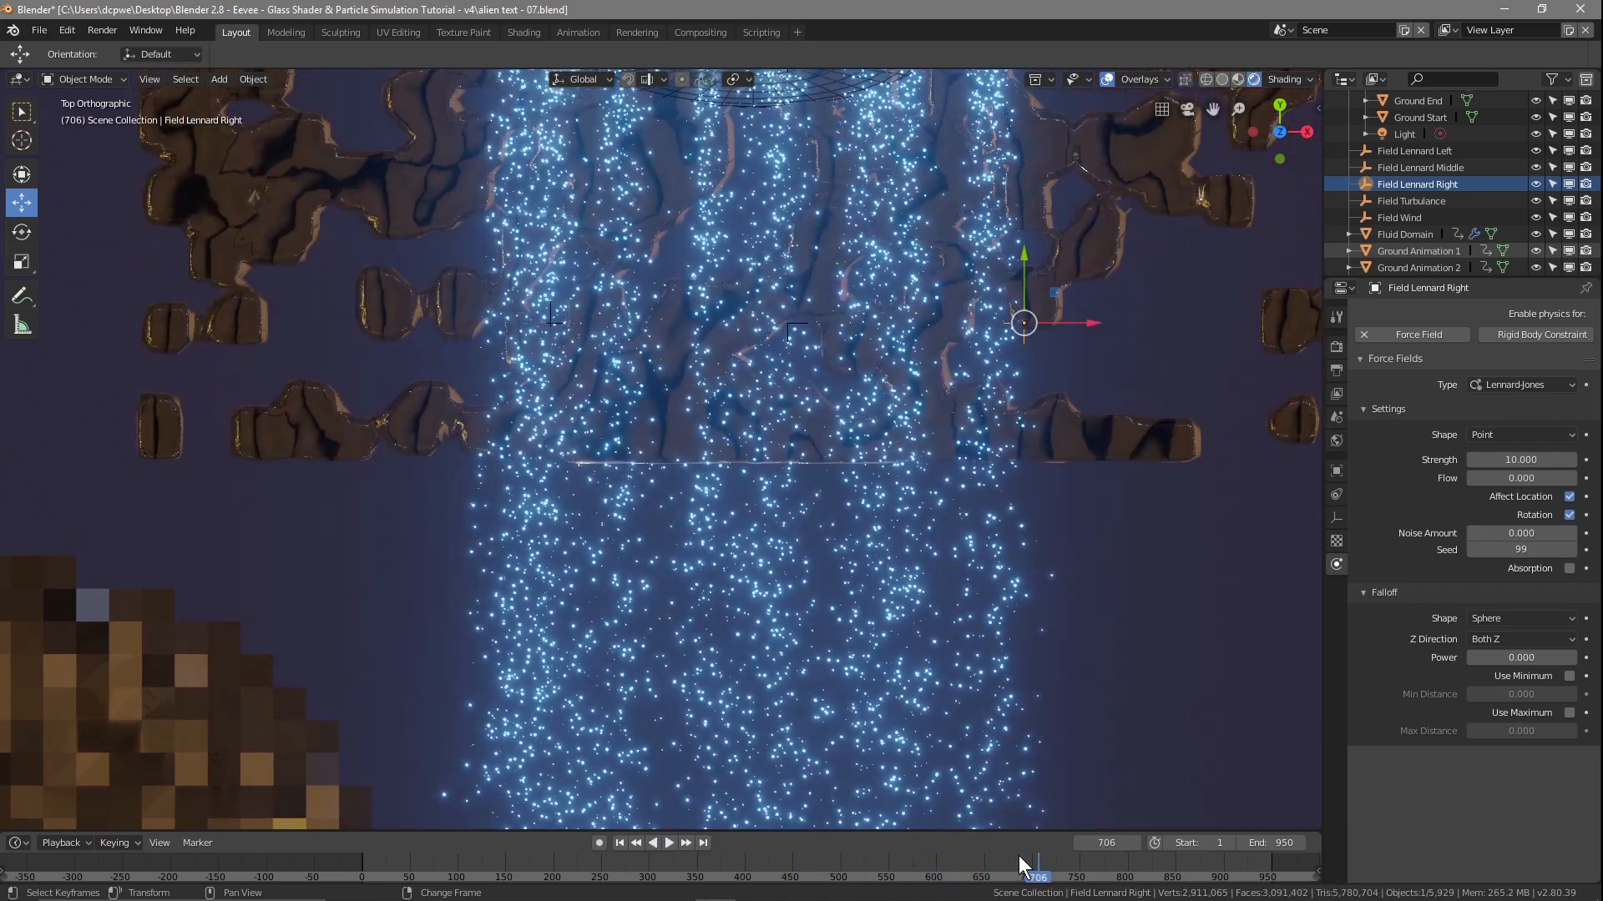
{"action": "scroll", "coordinate": [1018, 854], "scroll_direction": "right", "scroll_amount": 5, "text": "ctrl"}
{"action": "key", "text": "KP_0"}
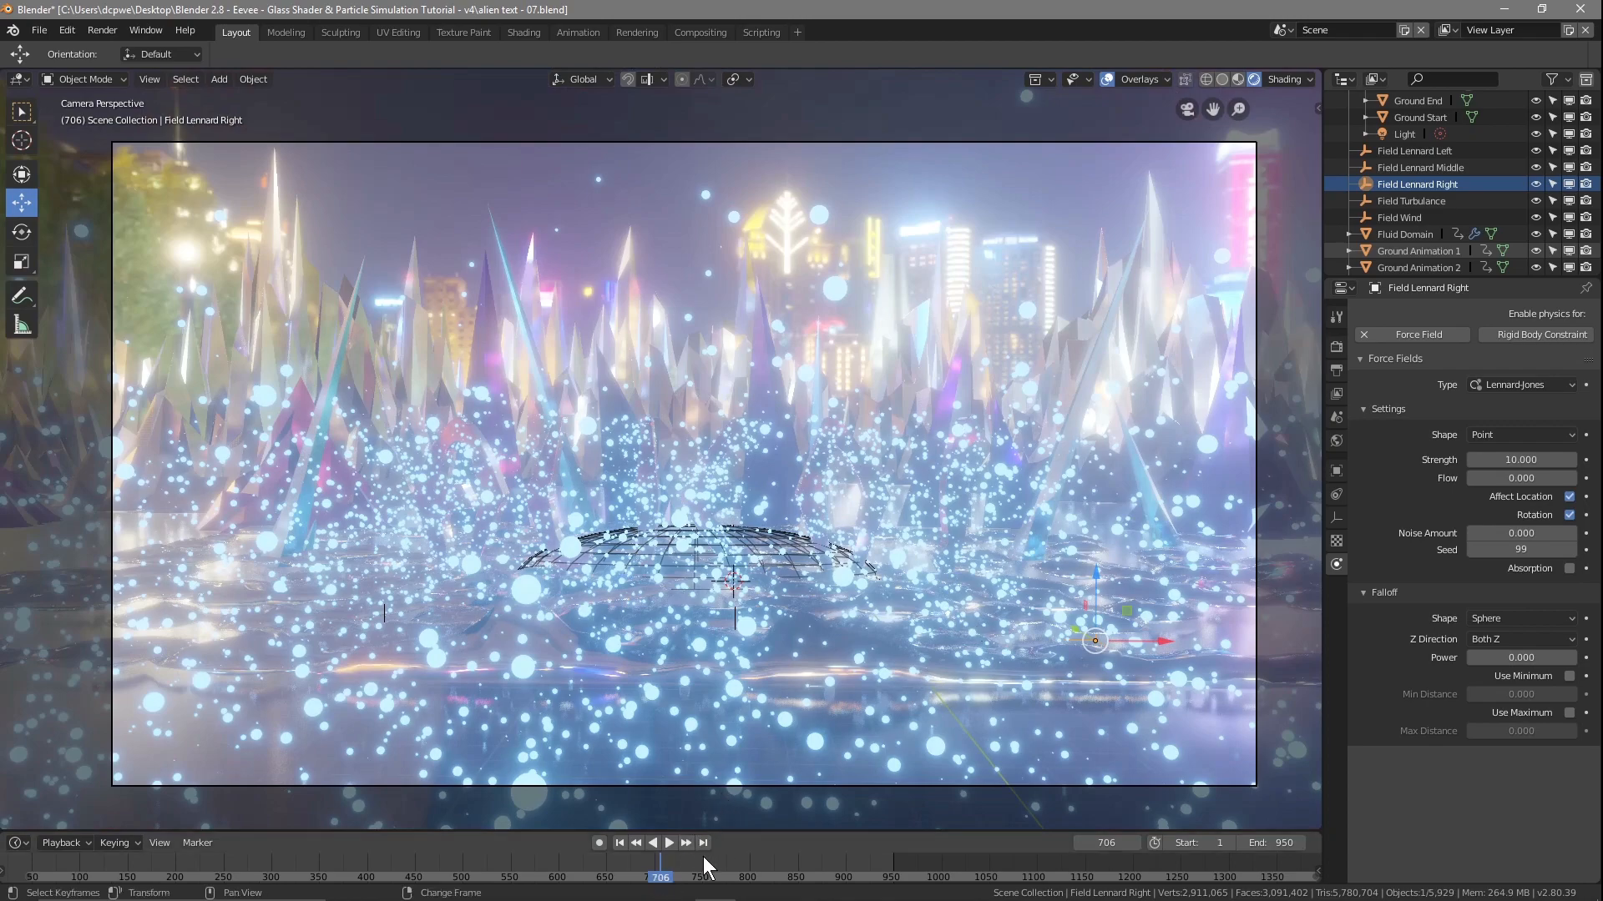
{"action": "scroll", "coordinate": [706, 866], "scroll_direction": "left", "scroll_amount": 4, "text": "ctrl"}
{"action": "right_click_drag", "start_coordinate": [969, 881], "coordinate": [755, 868]}
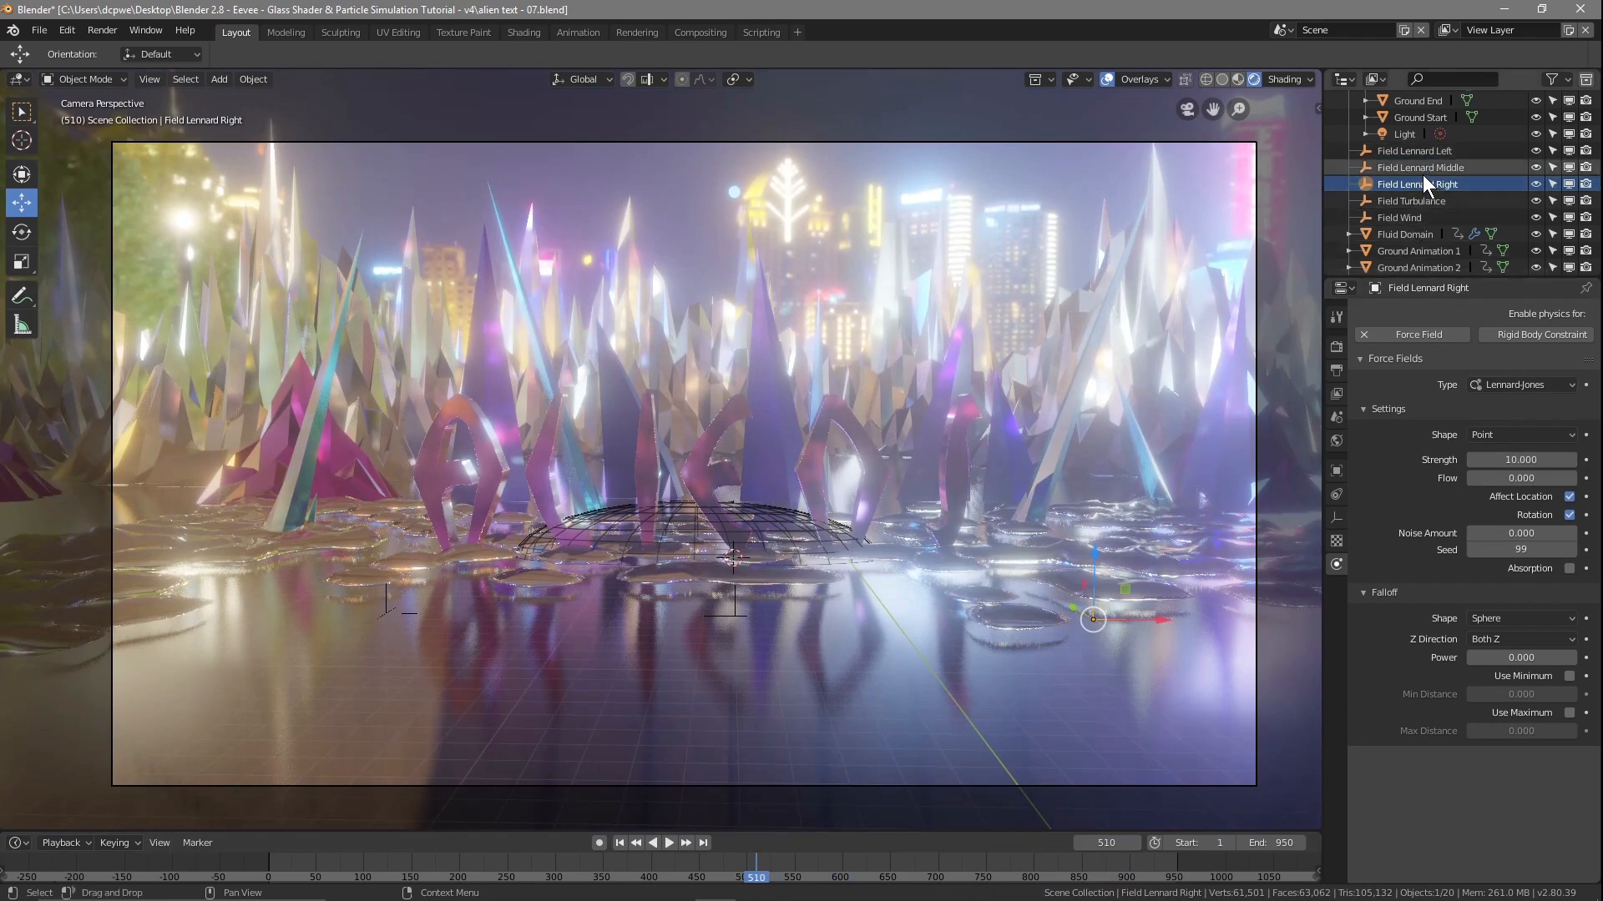
Bake all dynamics from the Text Aliens particle system's cache and save the file
{"action": "scroll", "coordinate": [1400, 208], "scroll_direction": "down", "scroll_amount": 5}
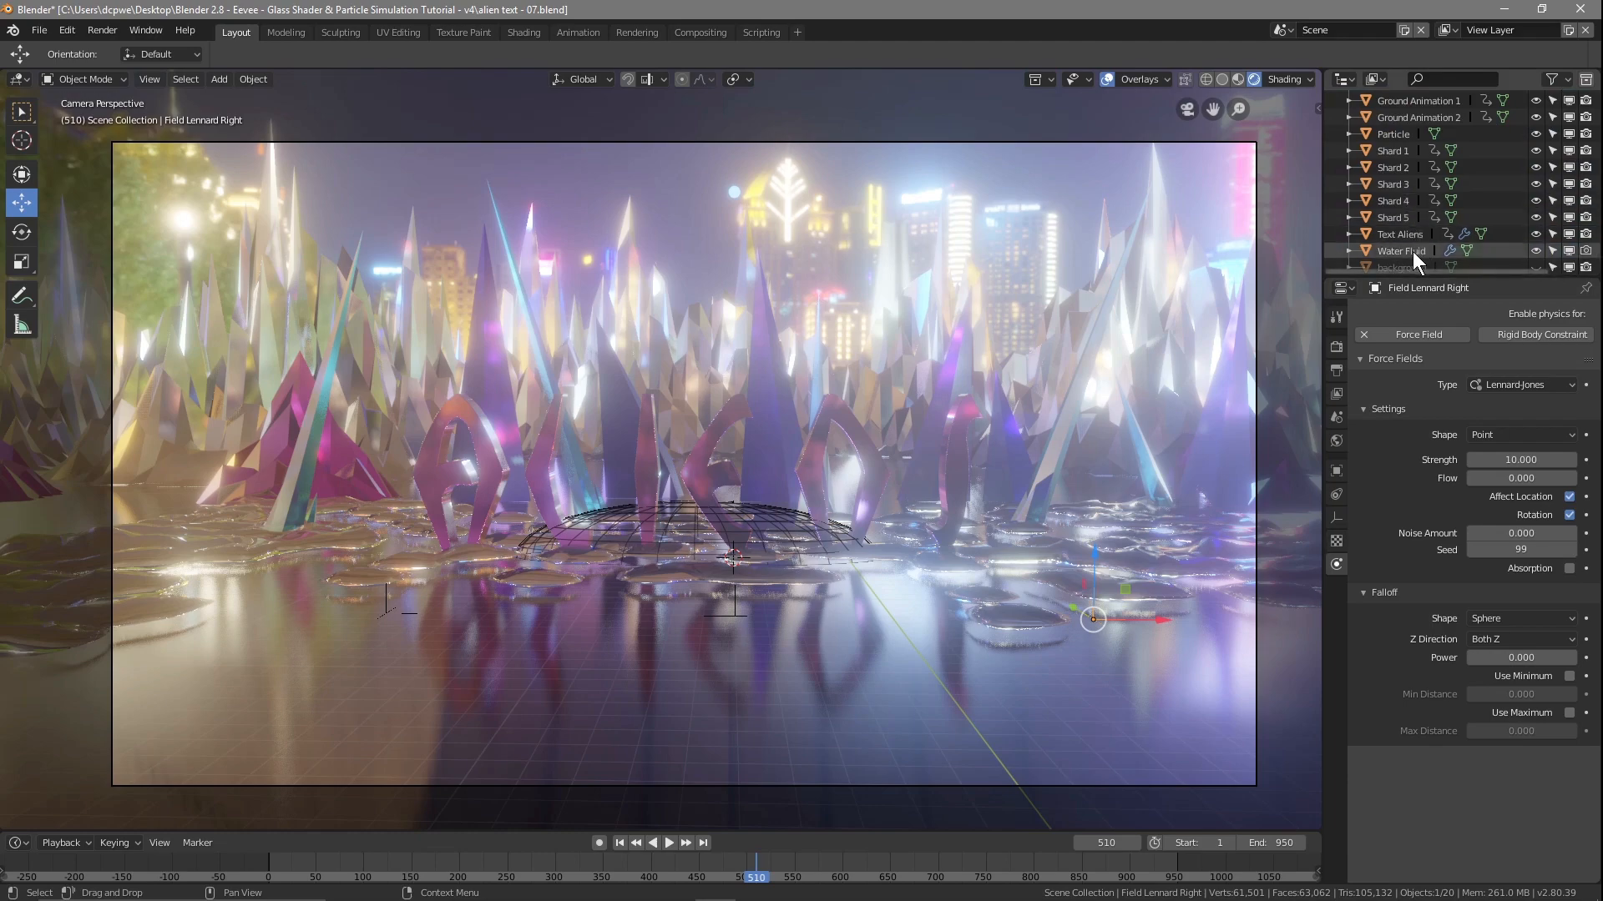
{"action": "left_click", "coordinate": [1404, 229]}
{"action": "left_click", "coordinate": [1336, 613]}
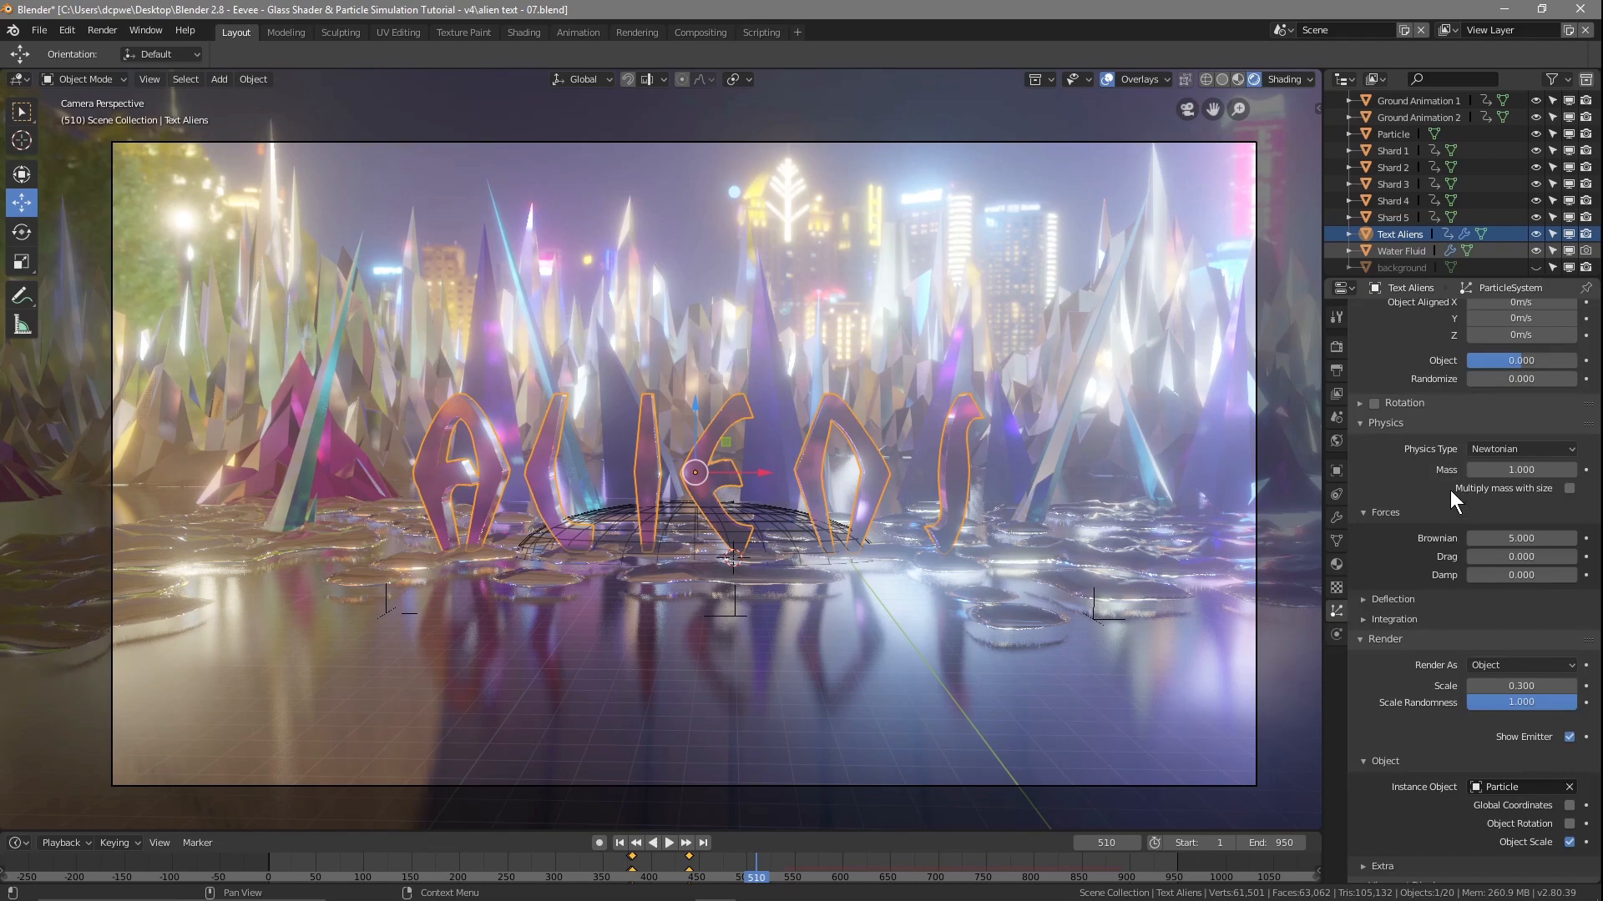
{"action": "scroll", "coordinate": [1450, 489], "scroll_direction": "down", "scroll_amount": 10}
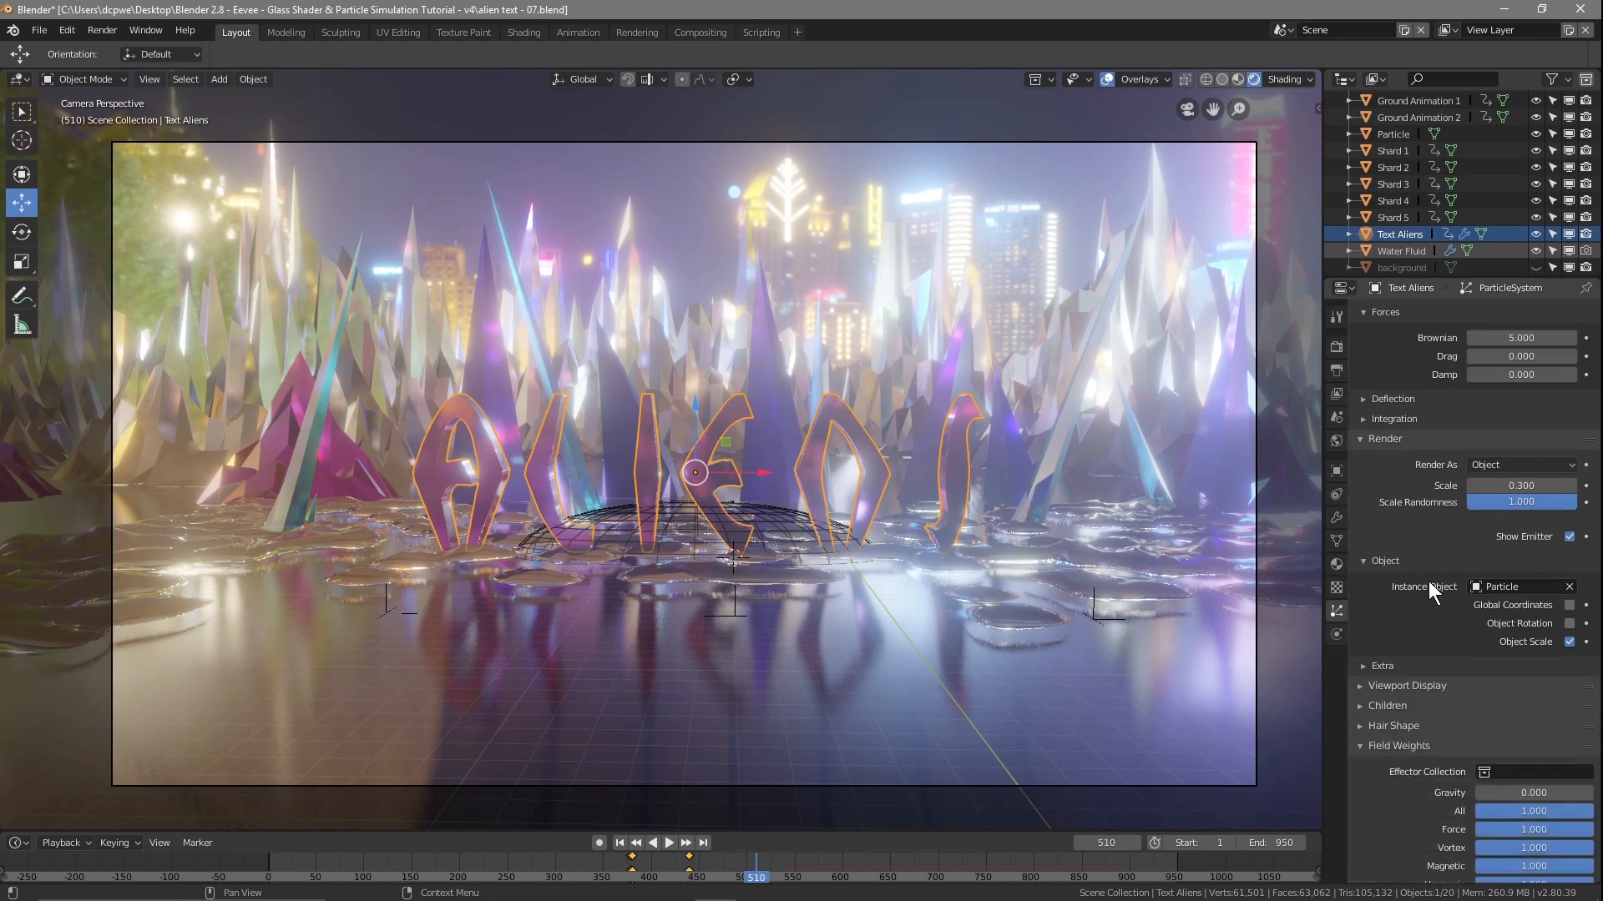
{"action": "scroll", "coordinate": [1429, 594], "scroll_direction": "up", "scroll_amount": 10}
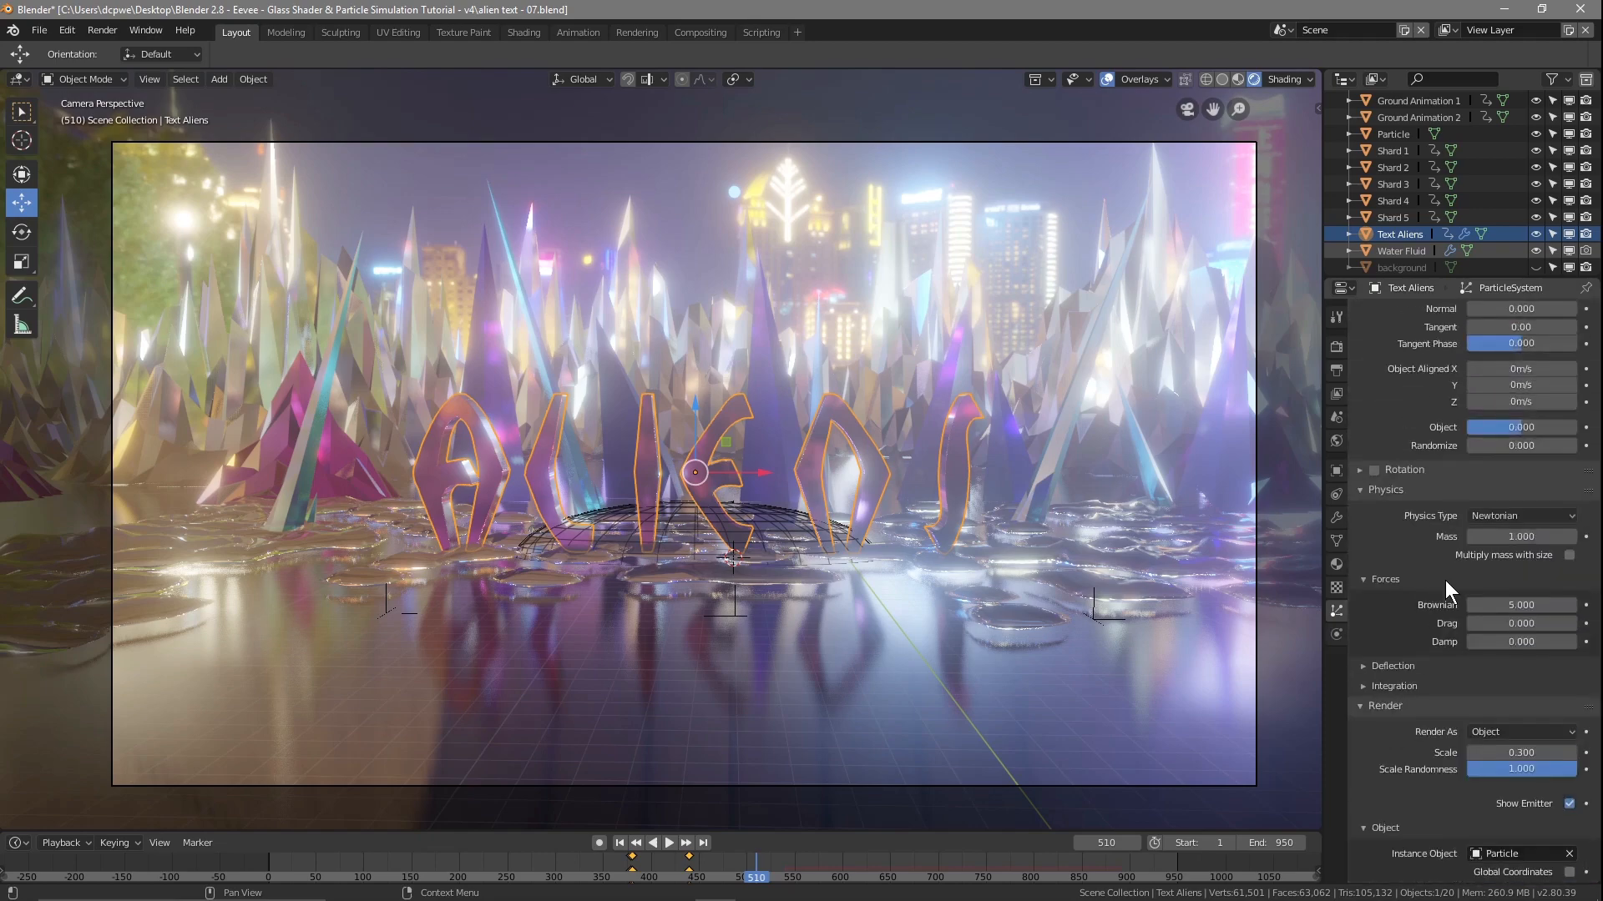
{"action": "scroll", "coordinate": [1444, 590], "scroll_direction": "up", "scroll_amount": 1}
{"action": "scroll", "coordinate": [1417, 617], "scroll_direction": "up", "scroll_amount": 12}
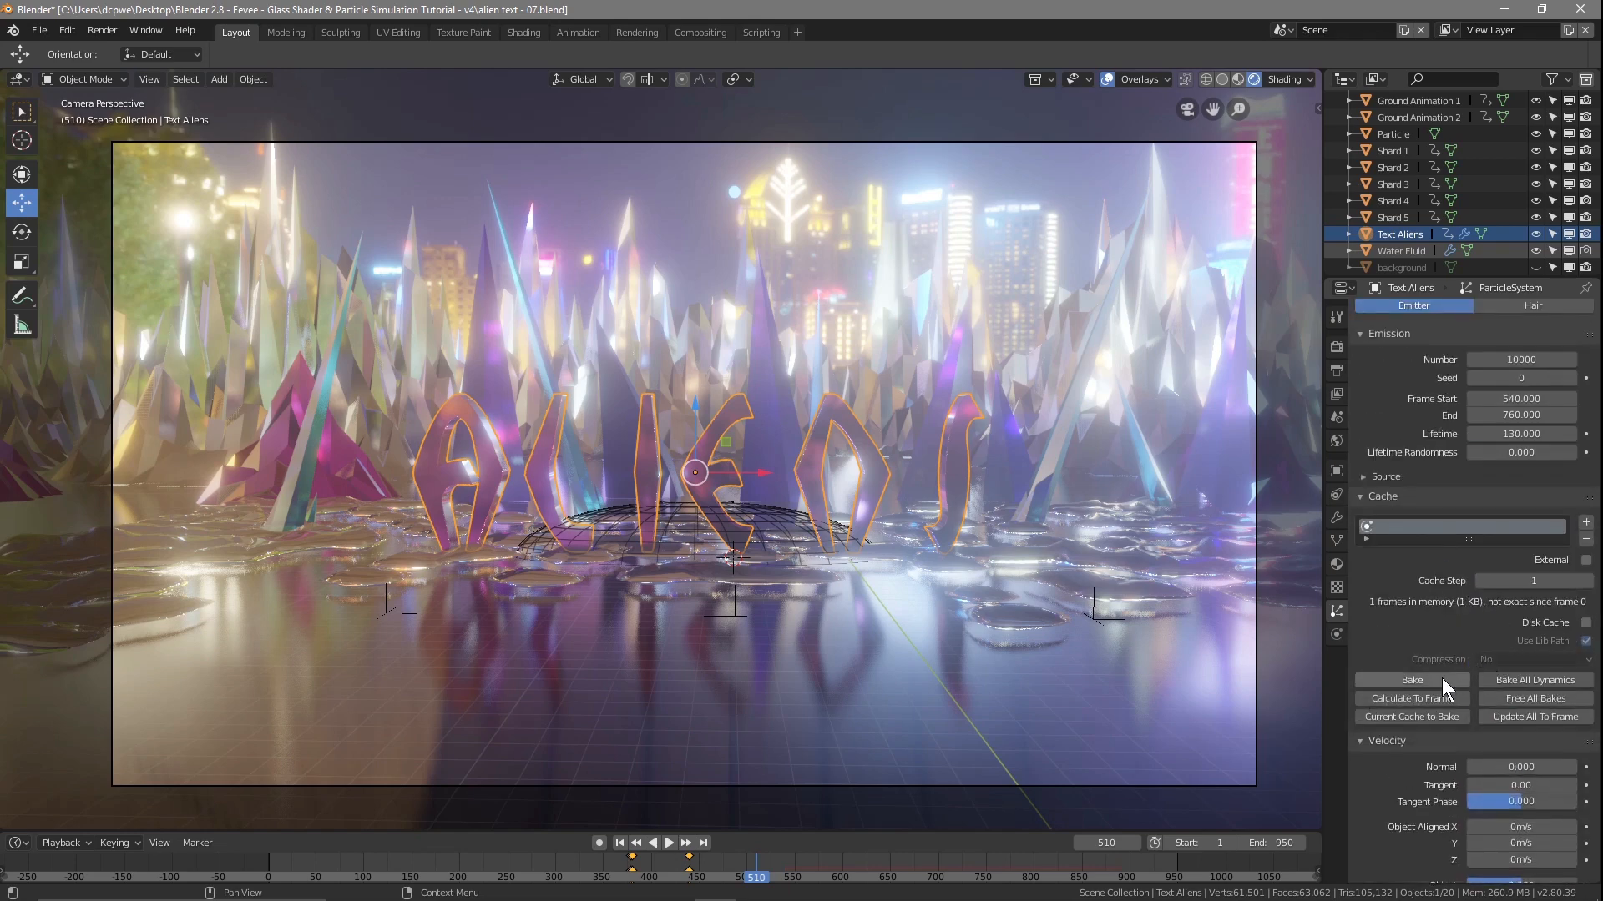
{"action": "left_click", "coordinate": [1512, 679]}
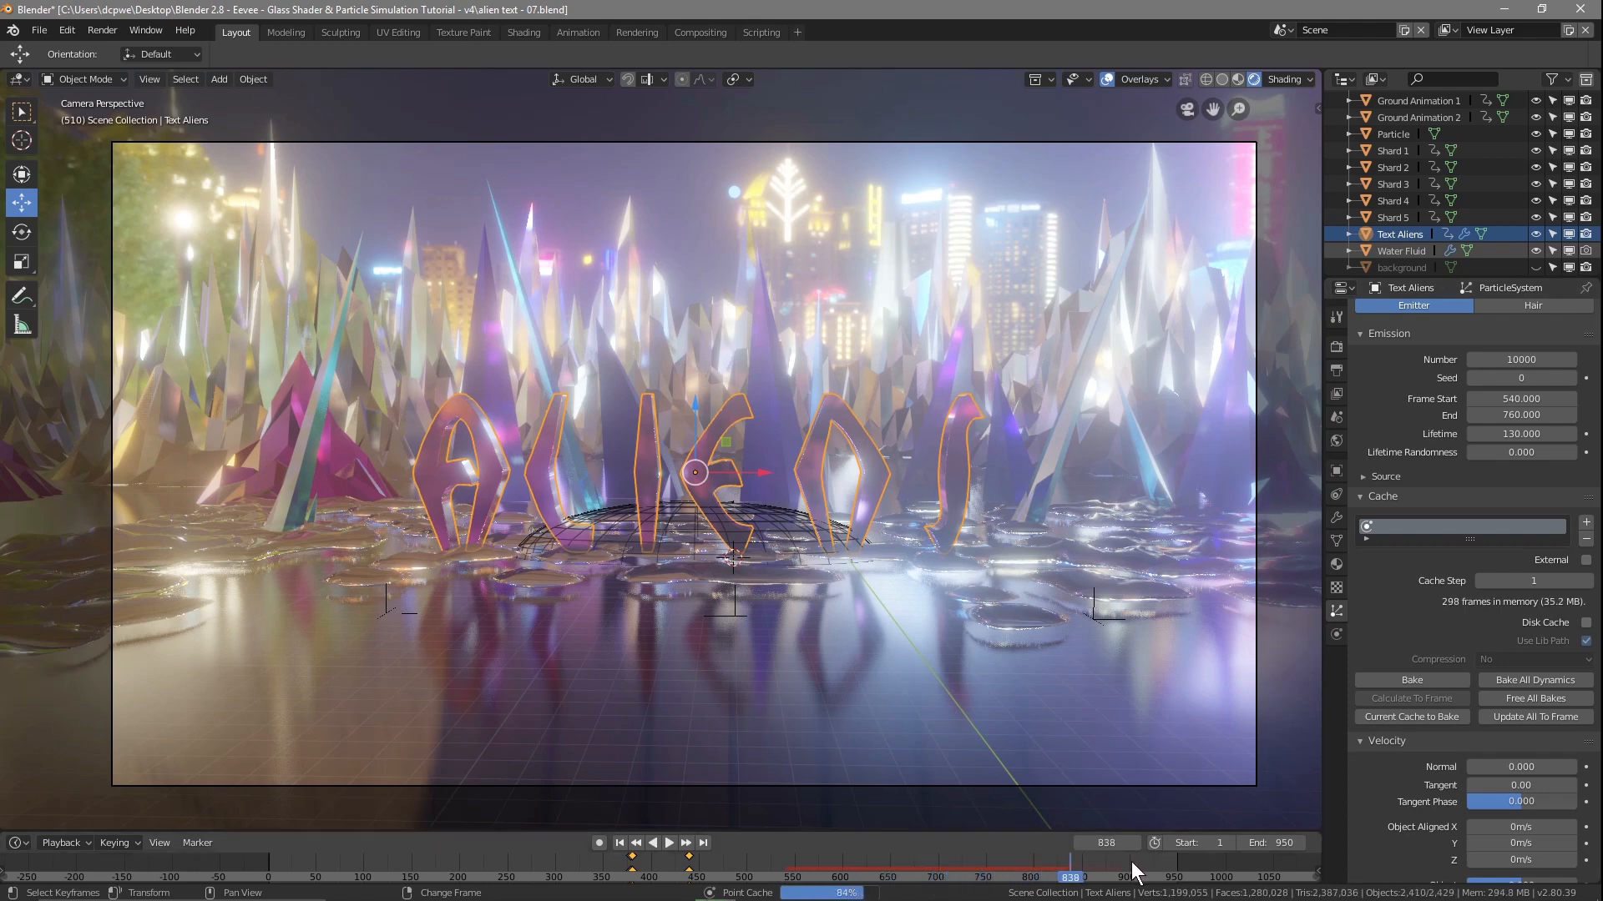
{"action": "left_click", "coordinate": [39, 30]}
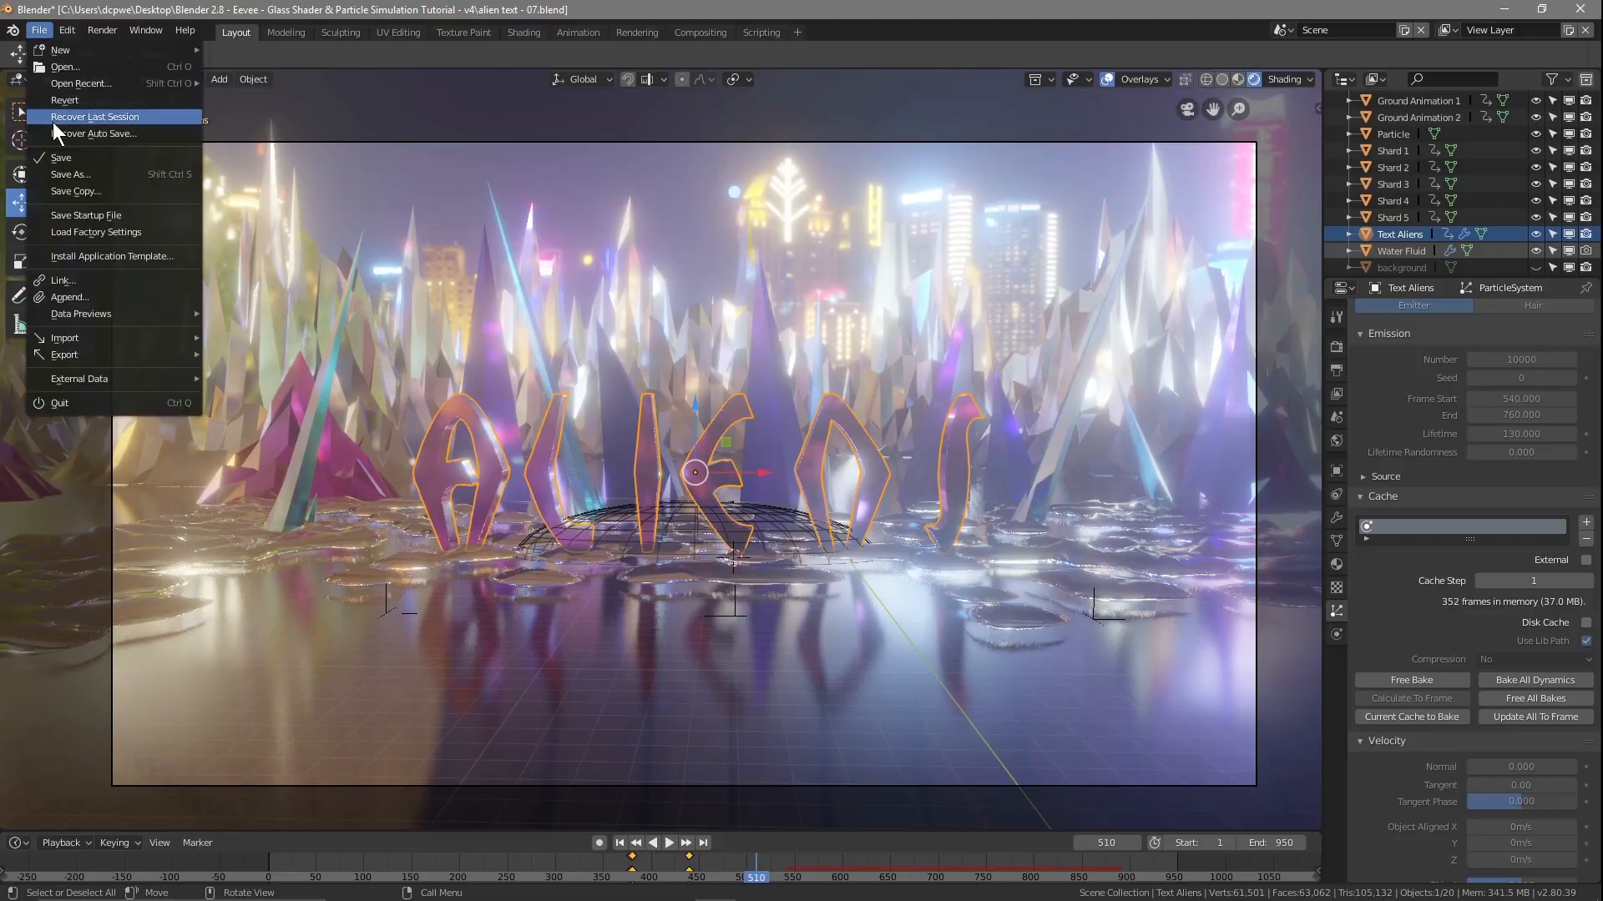
{"action": "left_click", "coordinate": [61, 158]}
Play back the baked simulation and examine how the particles move near the force fields from a side perspective
{"action": "left_click_drag", "start_coordinate": [759, 878], "coordinate": [1004, 886]}
{"action": "middle_click_drag", "start_coordinate": [801, 708], "coordinate": [818, 543]}
{"action": "middle_click_drag", "start_coordinate": [970, 529], "coordinate": [699, 489]}
{"action": "right_click_drag", "start_coordinate": [1005, 873], "coordinate": [969, 870]}
{"action": "key", "text": "space"}
{"action": "key", "text": "space"}
{"action": "scroll", "coordinate": [1399, 197], "scroll_direction": "up", "scroll_amount": 5}
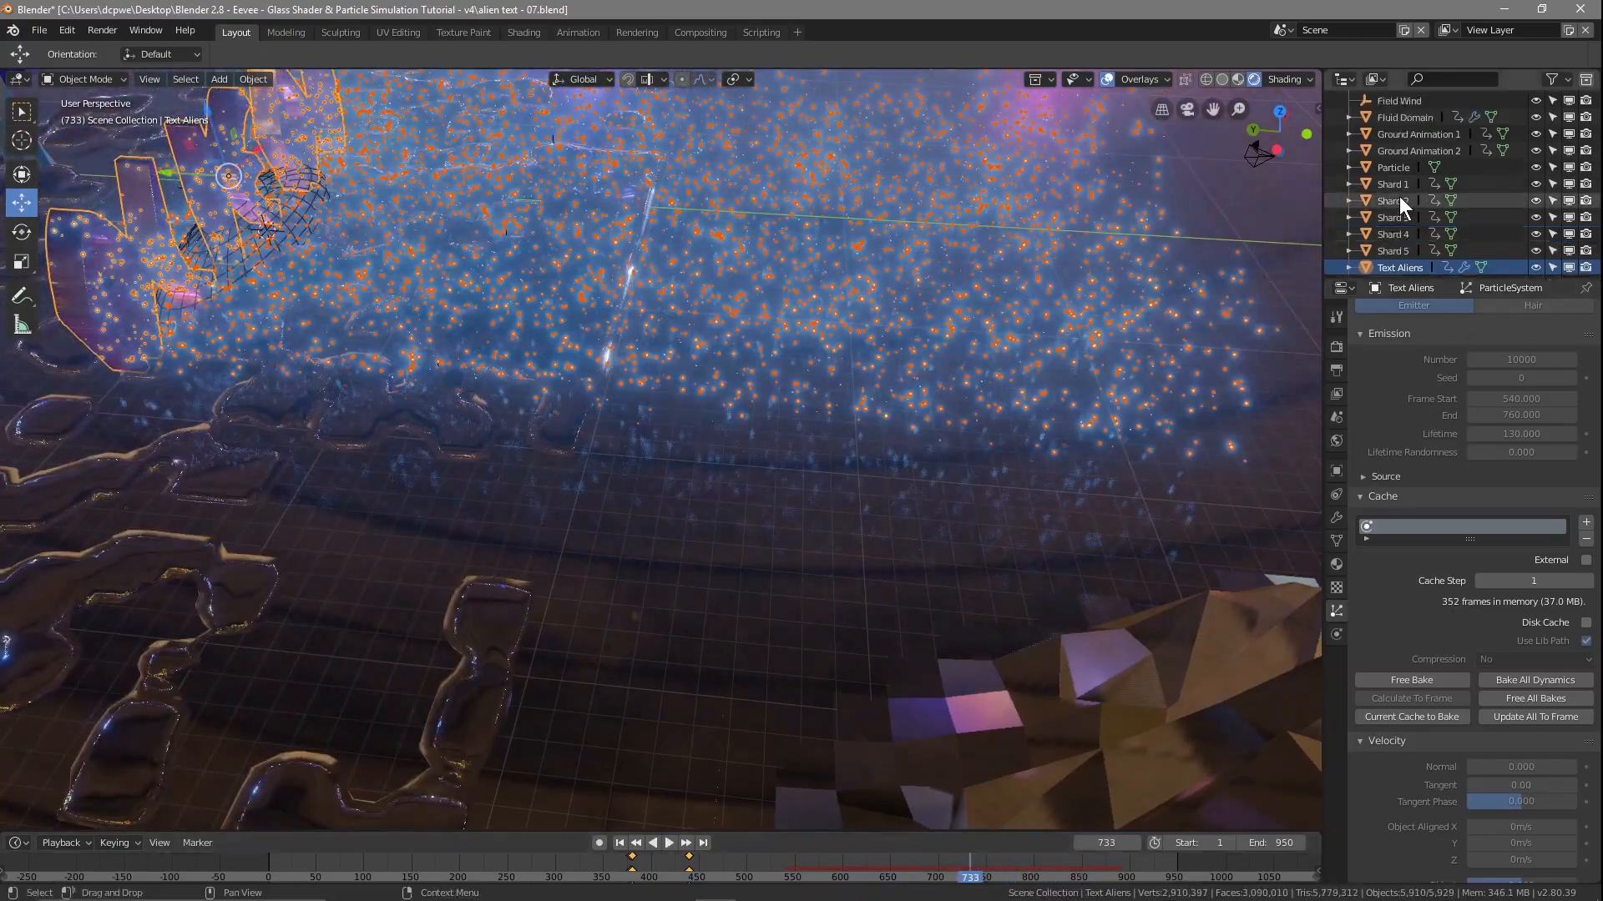
Raise Field Lennard Left, Middle and Right together to about 1.83 m in Z, using the right orthographic wireframe view
{"action": "left_click", "coordinate": [1399, 172]}
{"action": "middle_click_drag", "start_coordinate": [783, 357], "coordinate": [1195, 358]}
{"action": "middle_click_drag", "start_coordinate": [997, 322], "coordinate": [905, 369]}
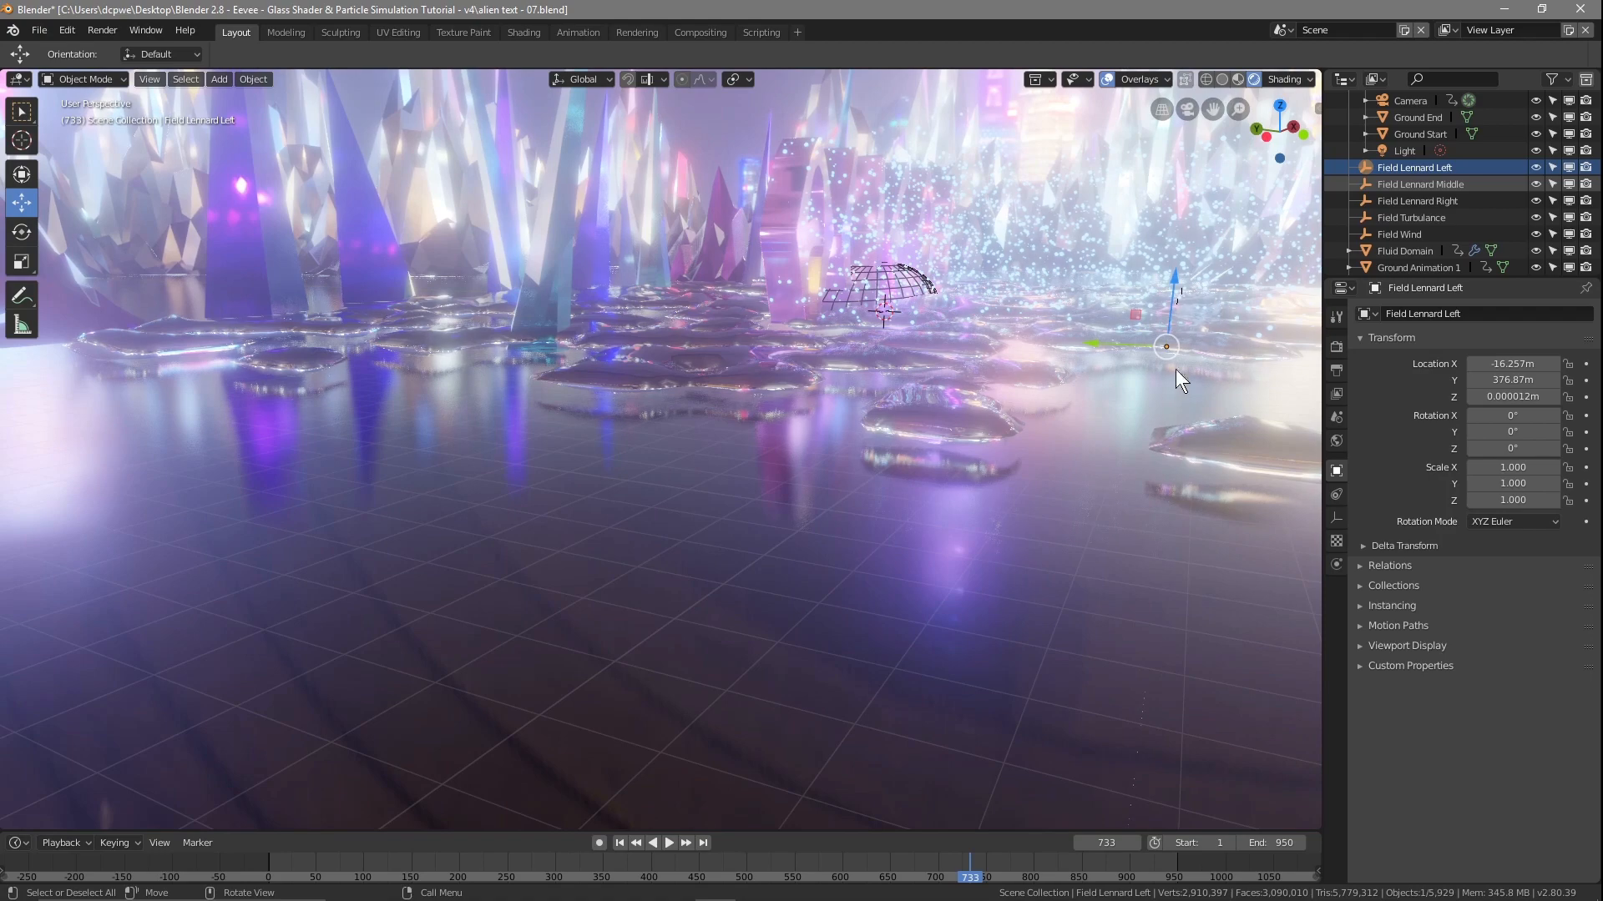
{"action": "middle_click_drag", "start_coordinate": [1170, 279], "coordinate": [908, 398], "text": "shift"}
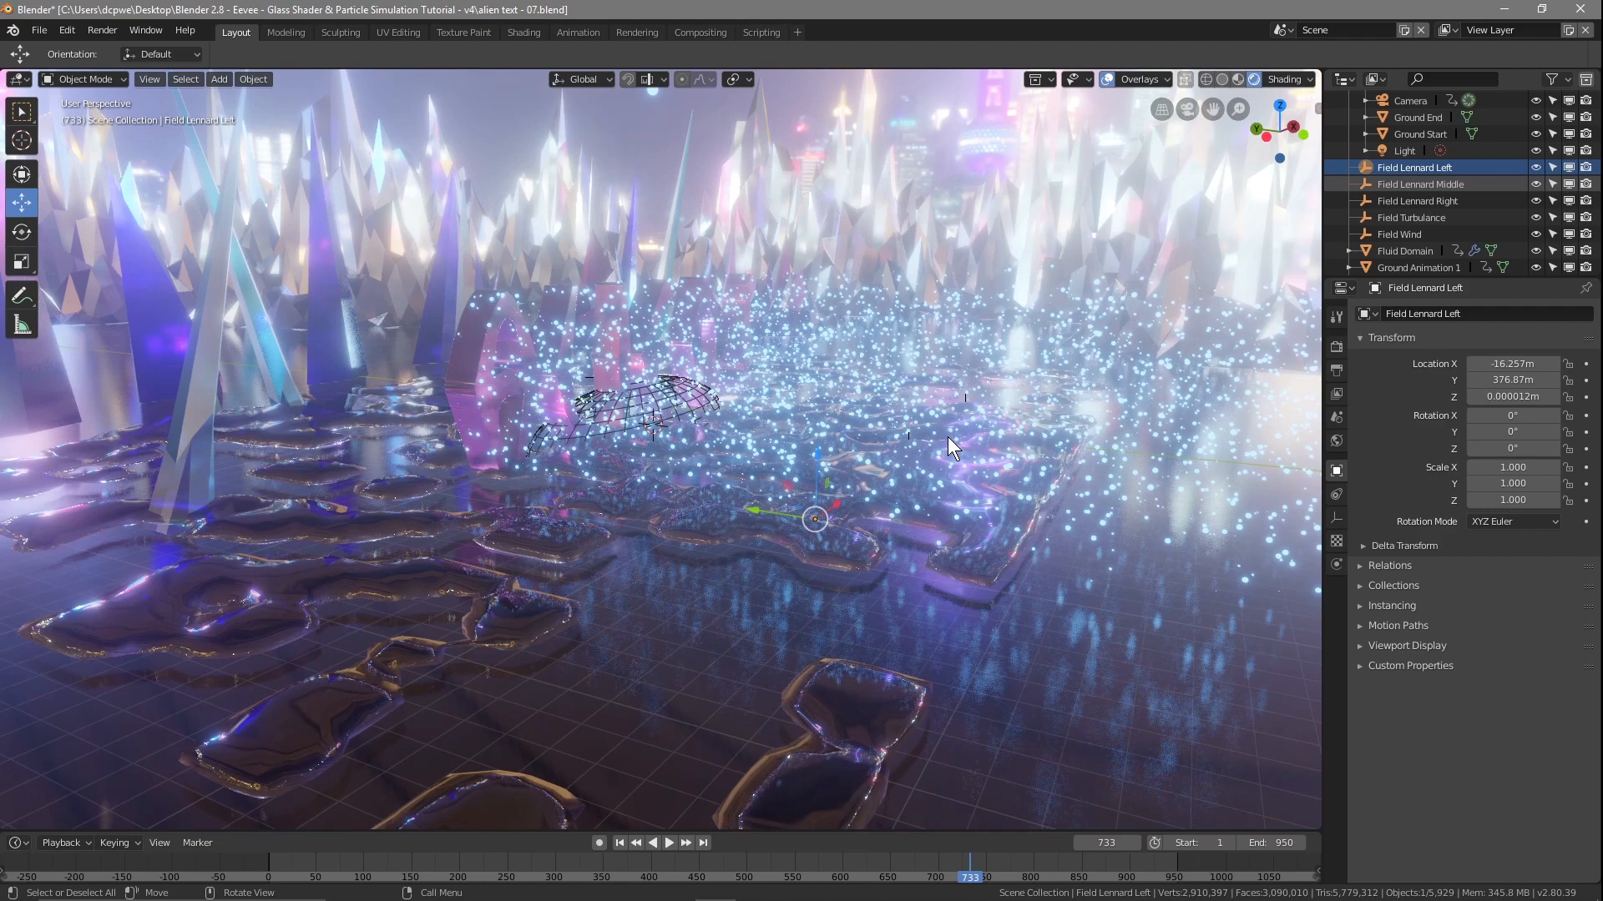
{"action": "key", "text": "KP_3"}
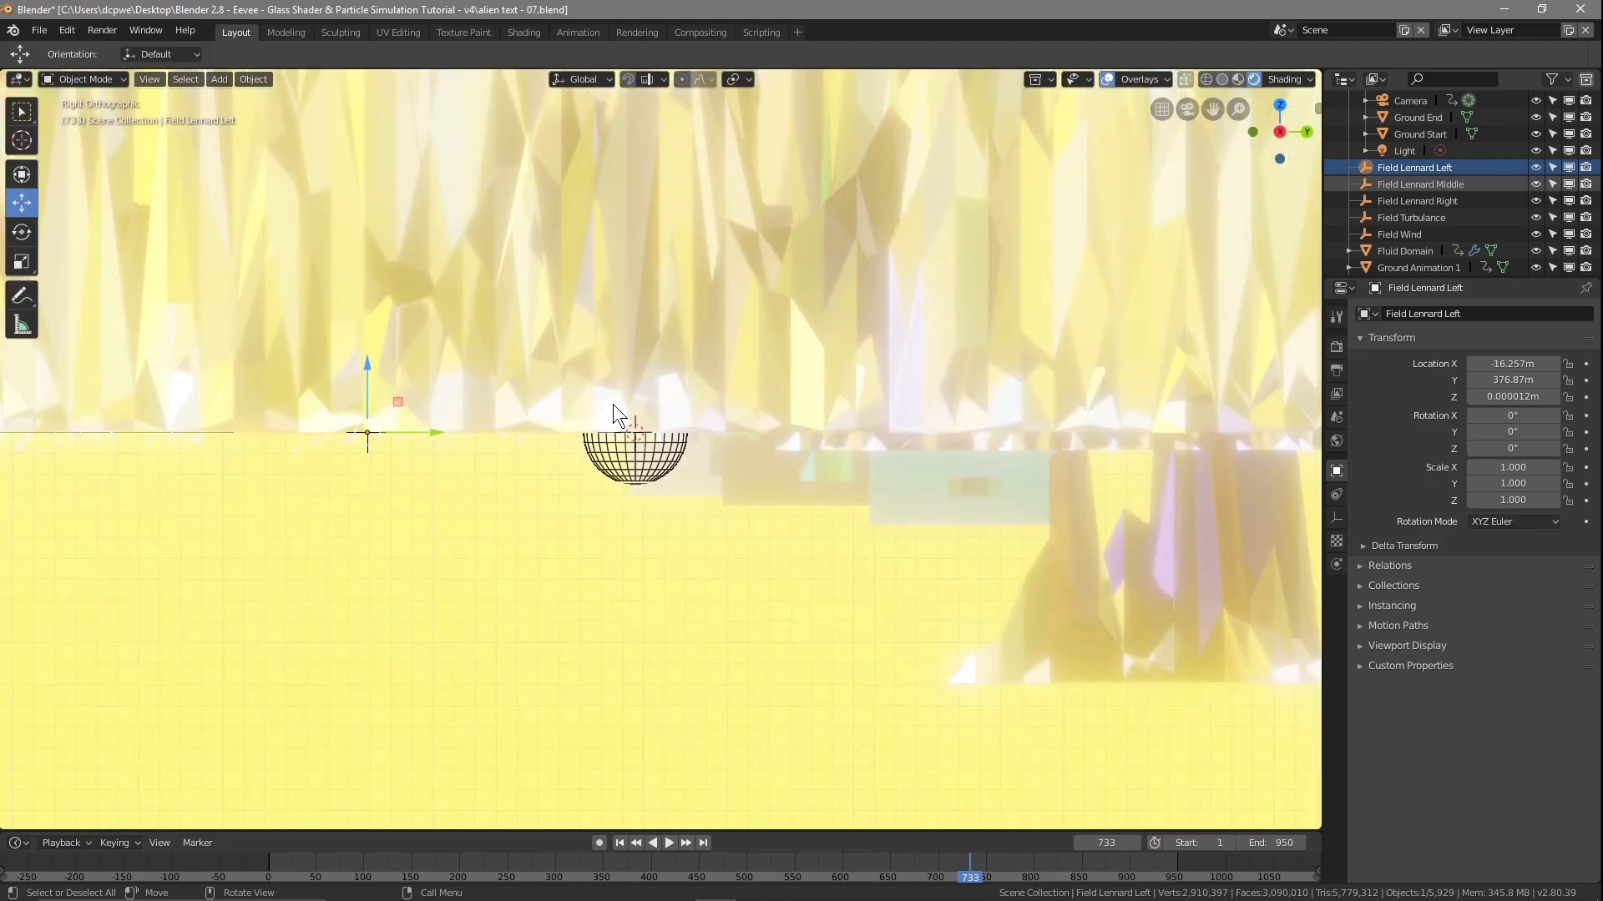
{"action": "left_click", "coordinate": [1207, 80]}
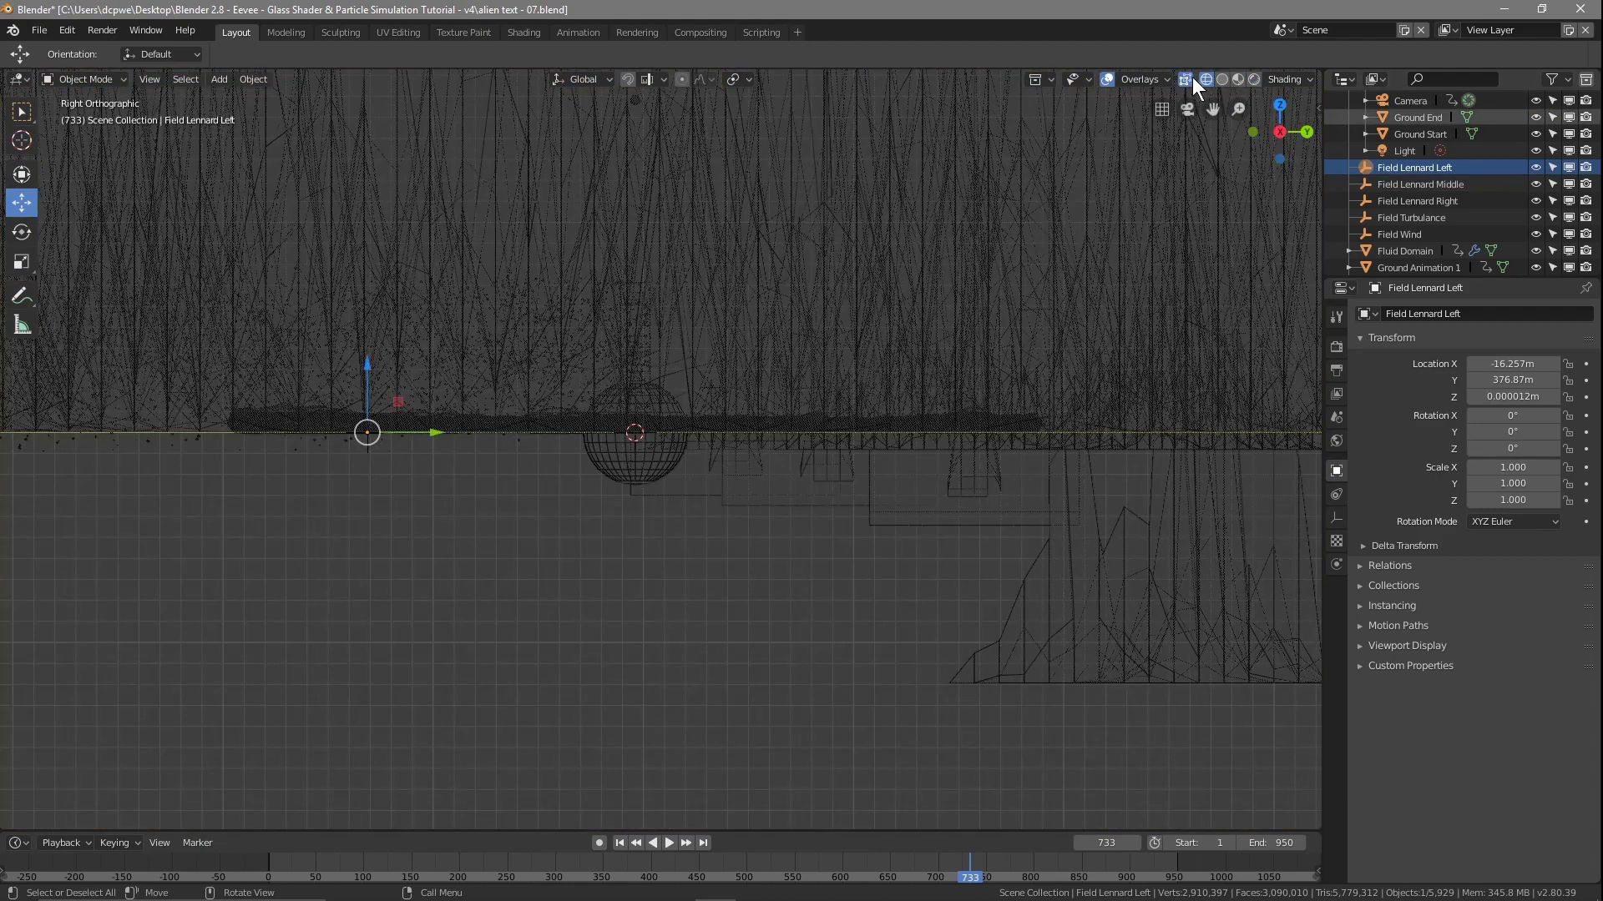
{"action": "mouse_move", "coordinate": [966, 870]}
{"action": "left_mouse_down"}
{"action": "mouse_move", "coordinate": [648, 880]}
{"action": "mouse_move", "coordinate": [962, 890]}
{"action": "left_mouse_up"}
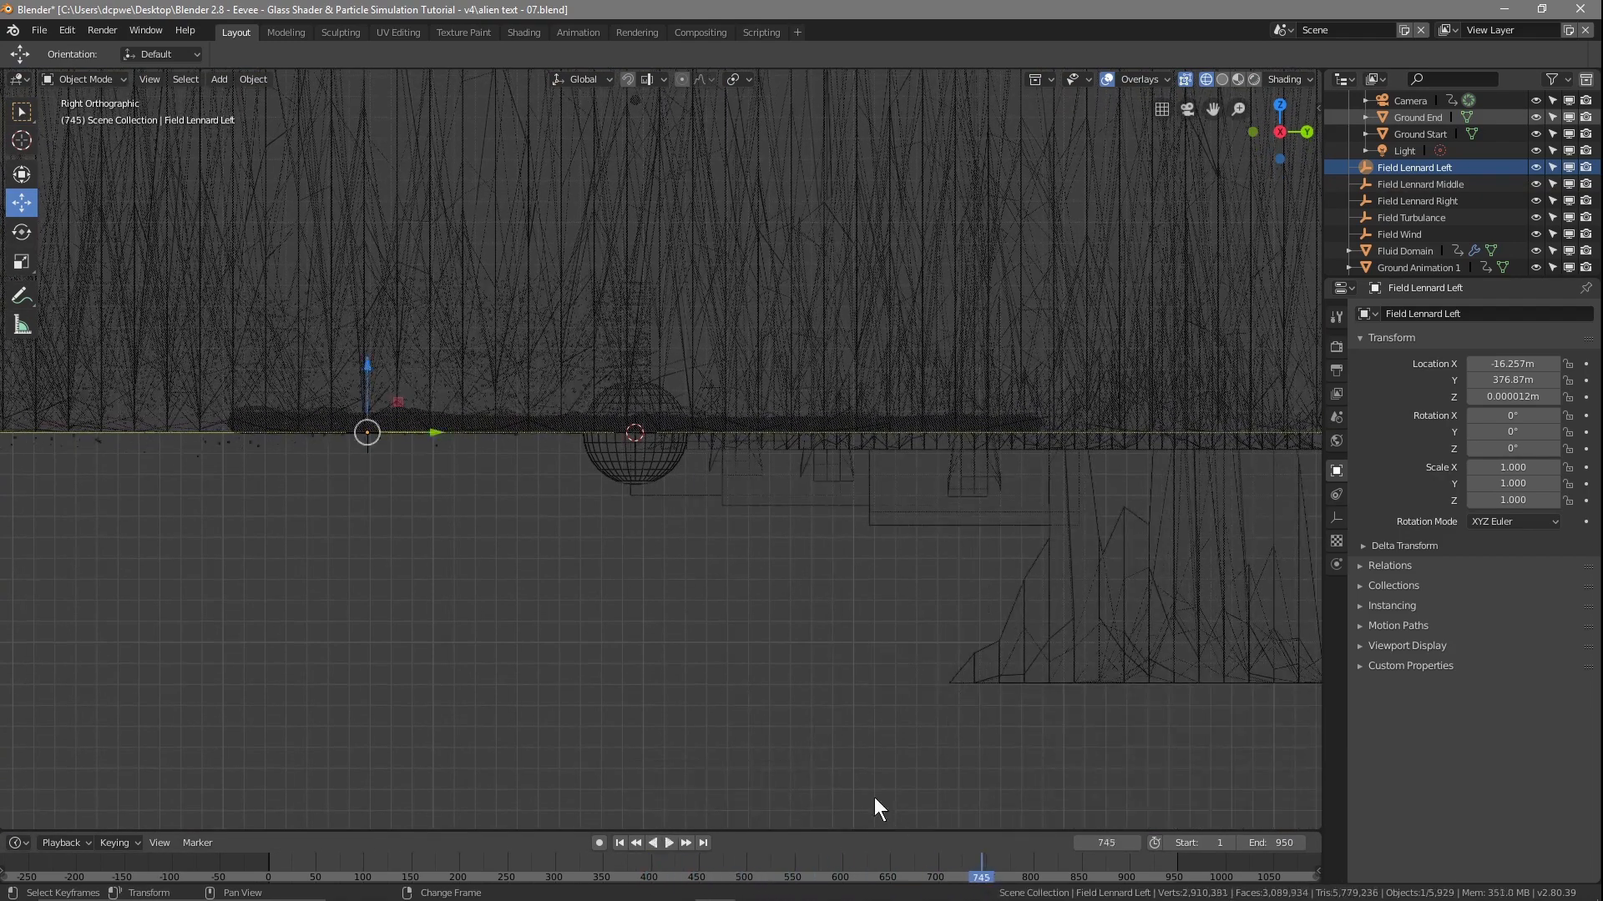
{"action": "scroll", "coordinate": [688, 654], "scroll_direction": "down", "scroll_amount": 5}
{"action": "scroll", "coordinate": [676, 651], "scroll_direction": "up", "scroll_amount": 3}
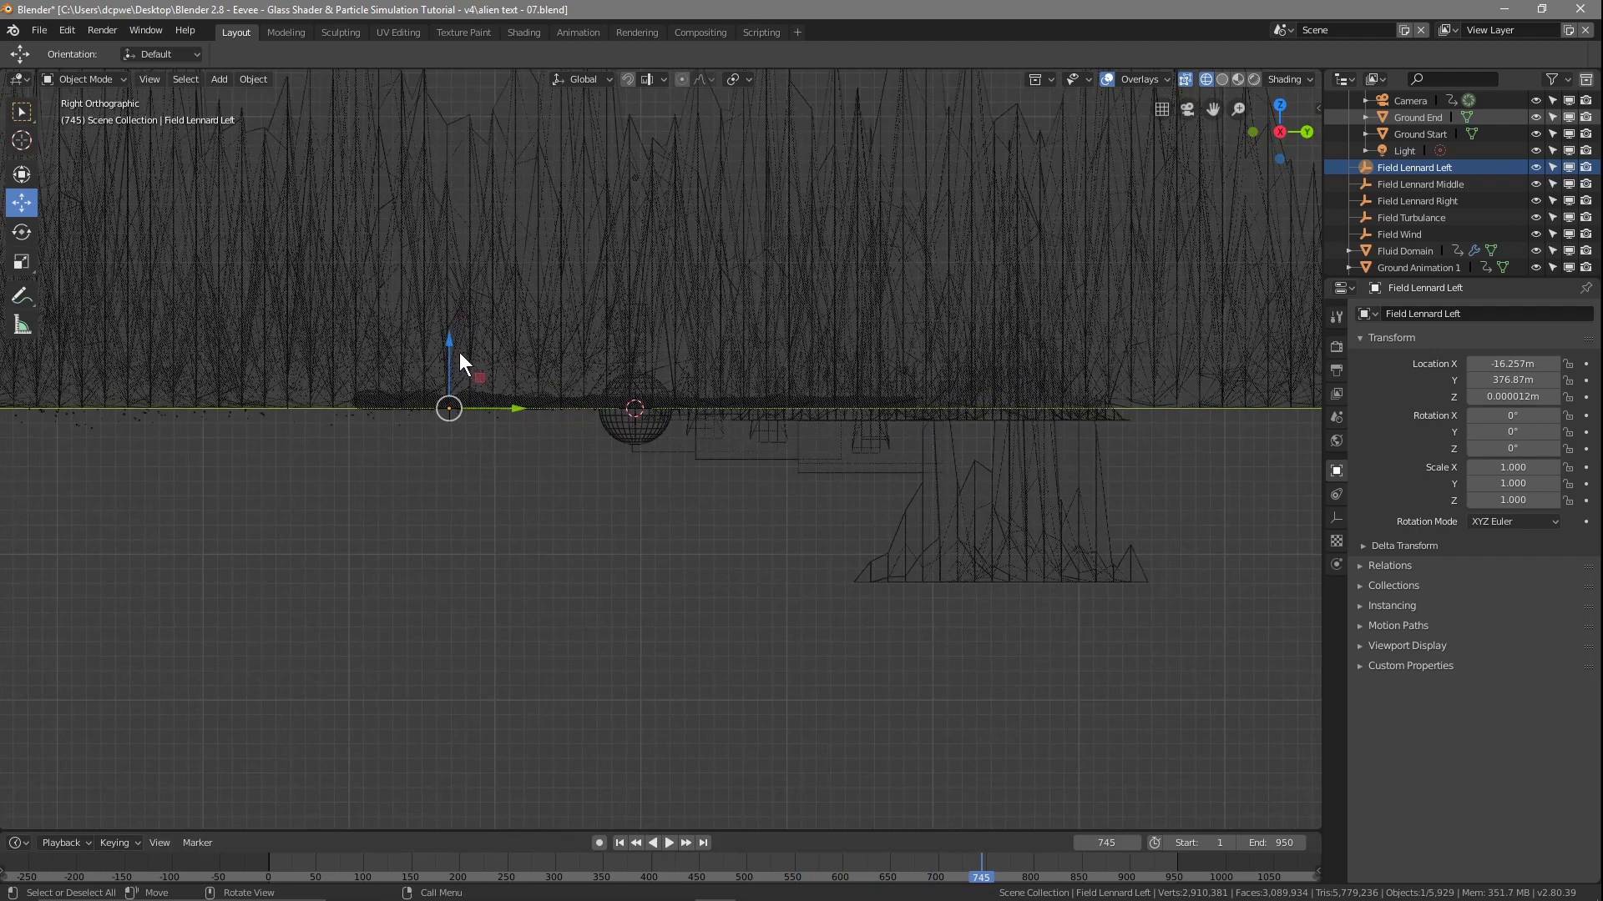
{"action": "left_click", "coordinate": [1414, 184], "text": "ctrl"}
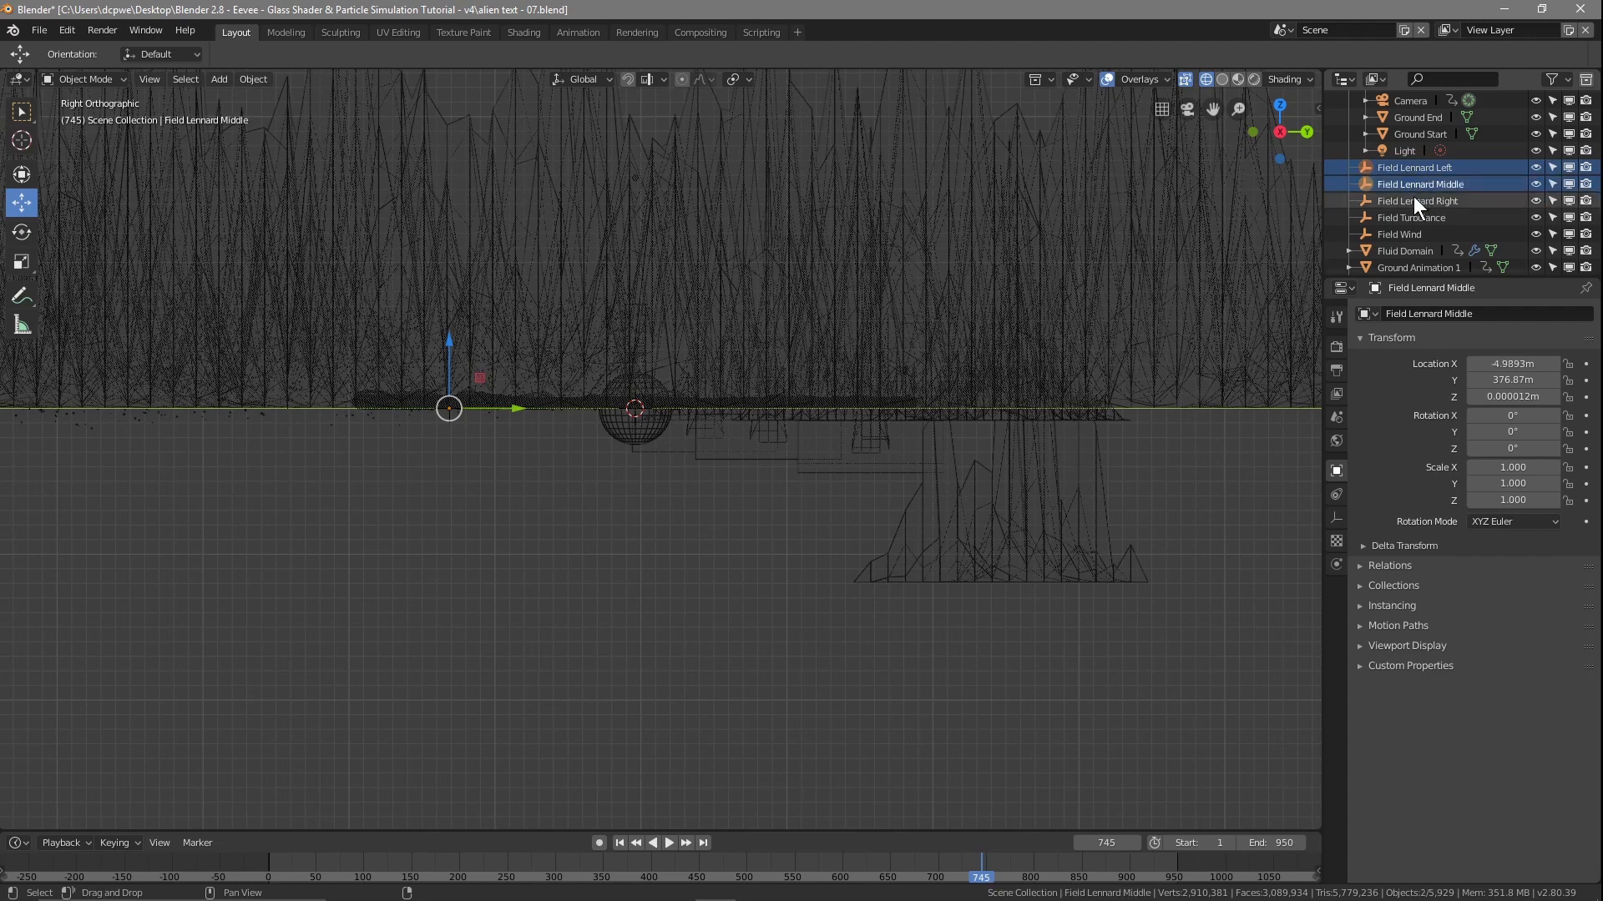
{"action": "left_click", "coordinate": [1414, 201], "text": "ctrl"}
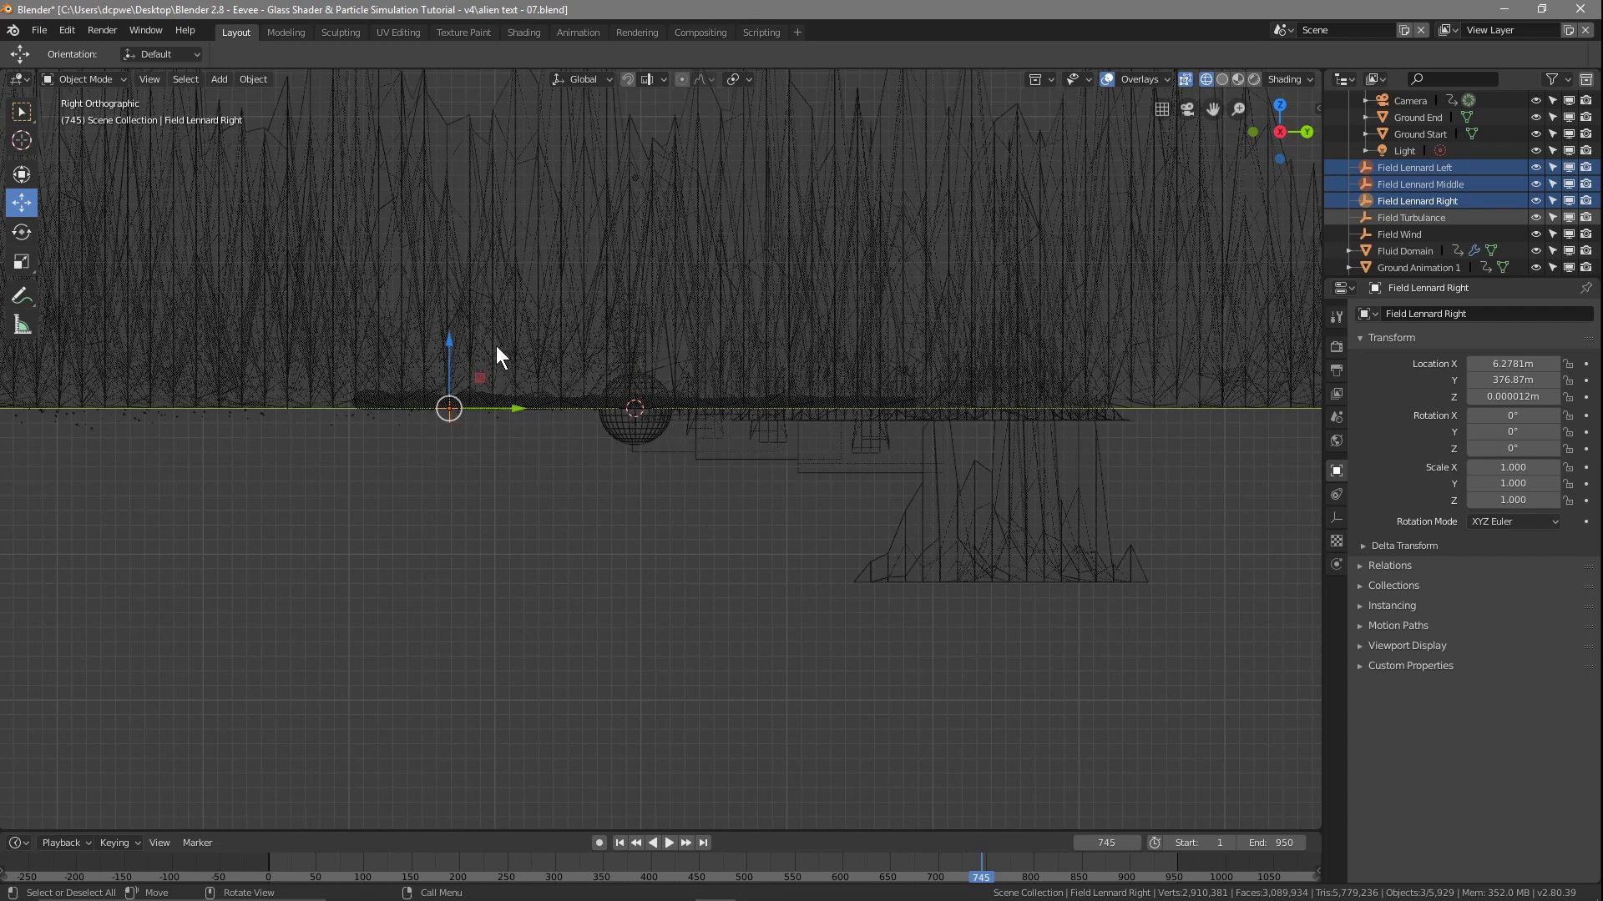
{"action": "left_click_drag", "start_coordinate": [444, 340], "coordinate": [452, 313]}
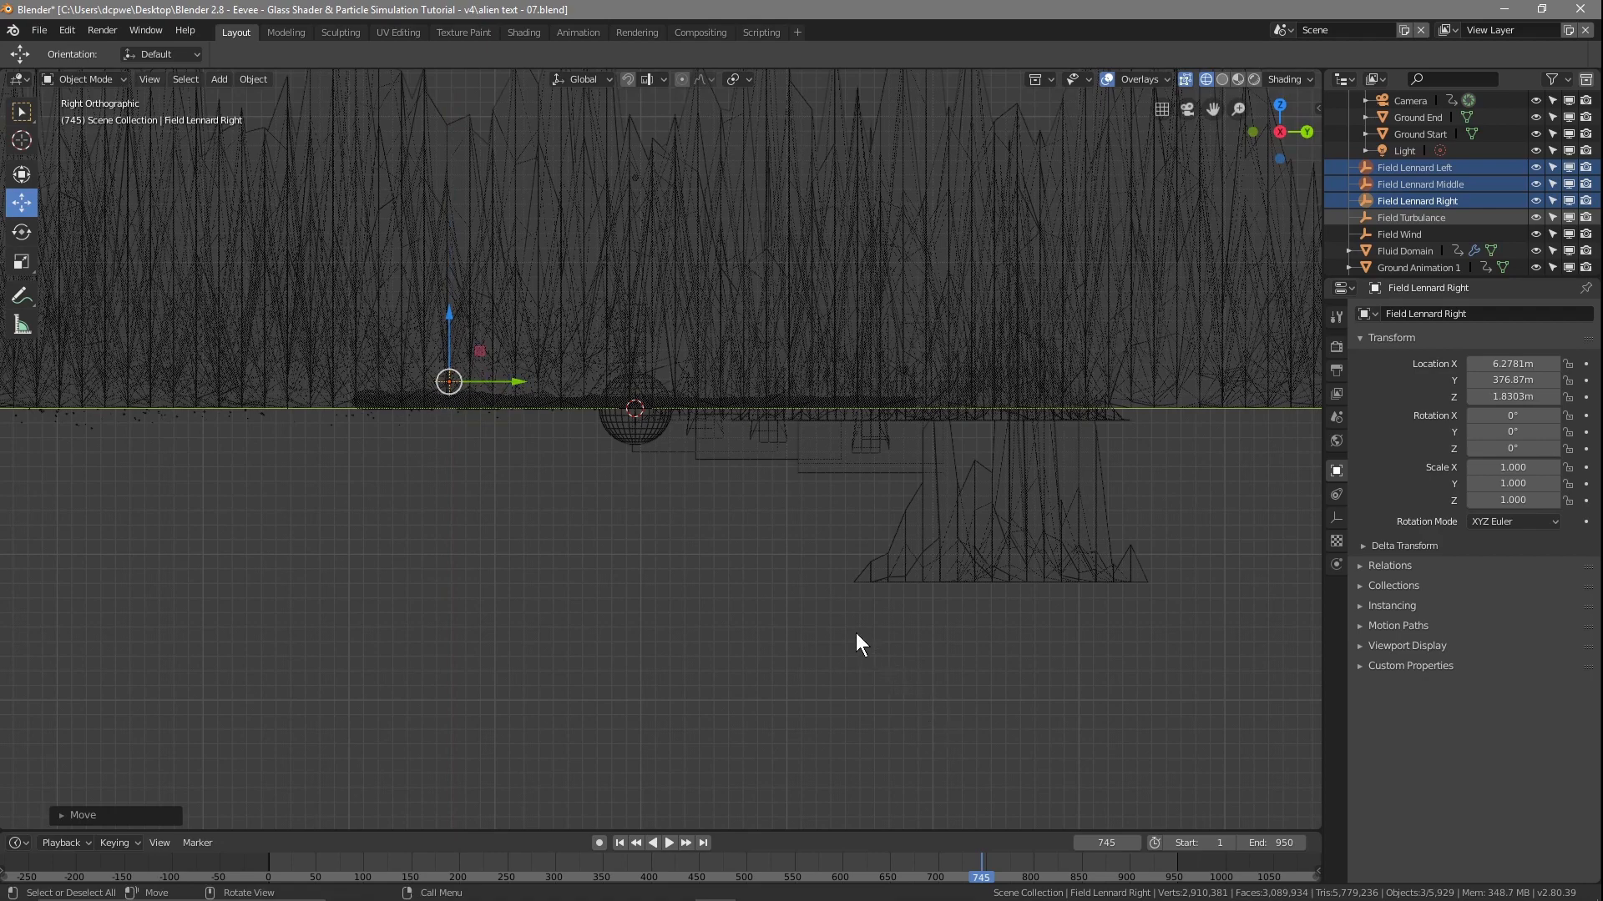
Return to the camera view with rendered shading and set the timeline to frame 495
{"action": "key", "text": "KP_0"}
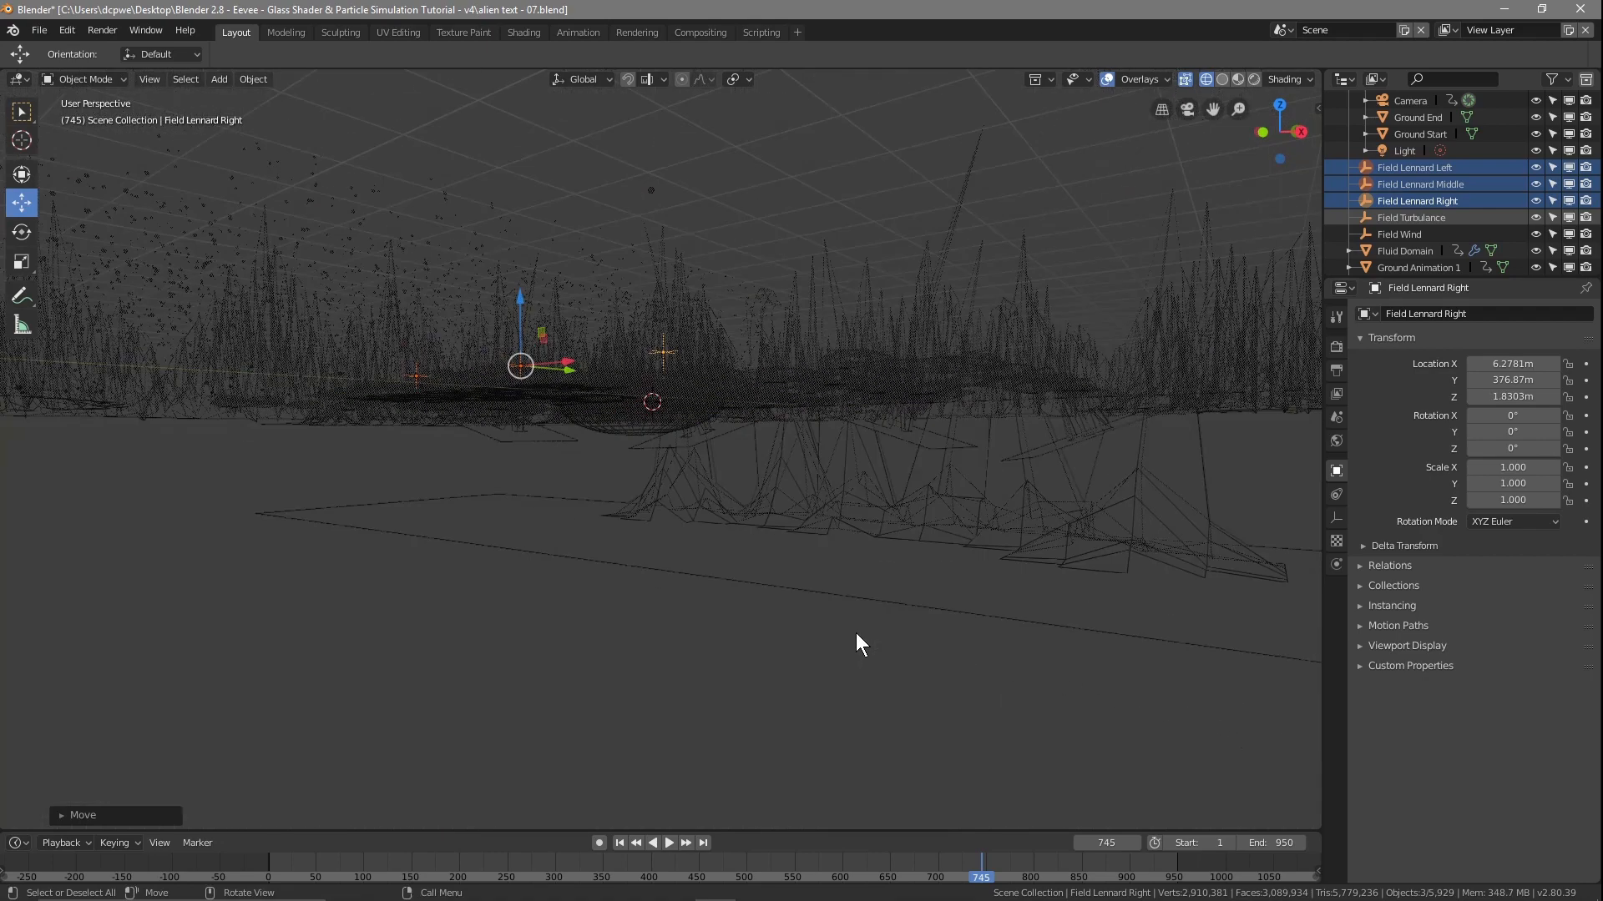
{"action": "left_click", "coordinate": [1253, 78]}
{"action": "right_click_drag", "start_coordinate": [970, 874], "coordinate": [742, 868]}
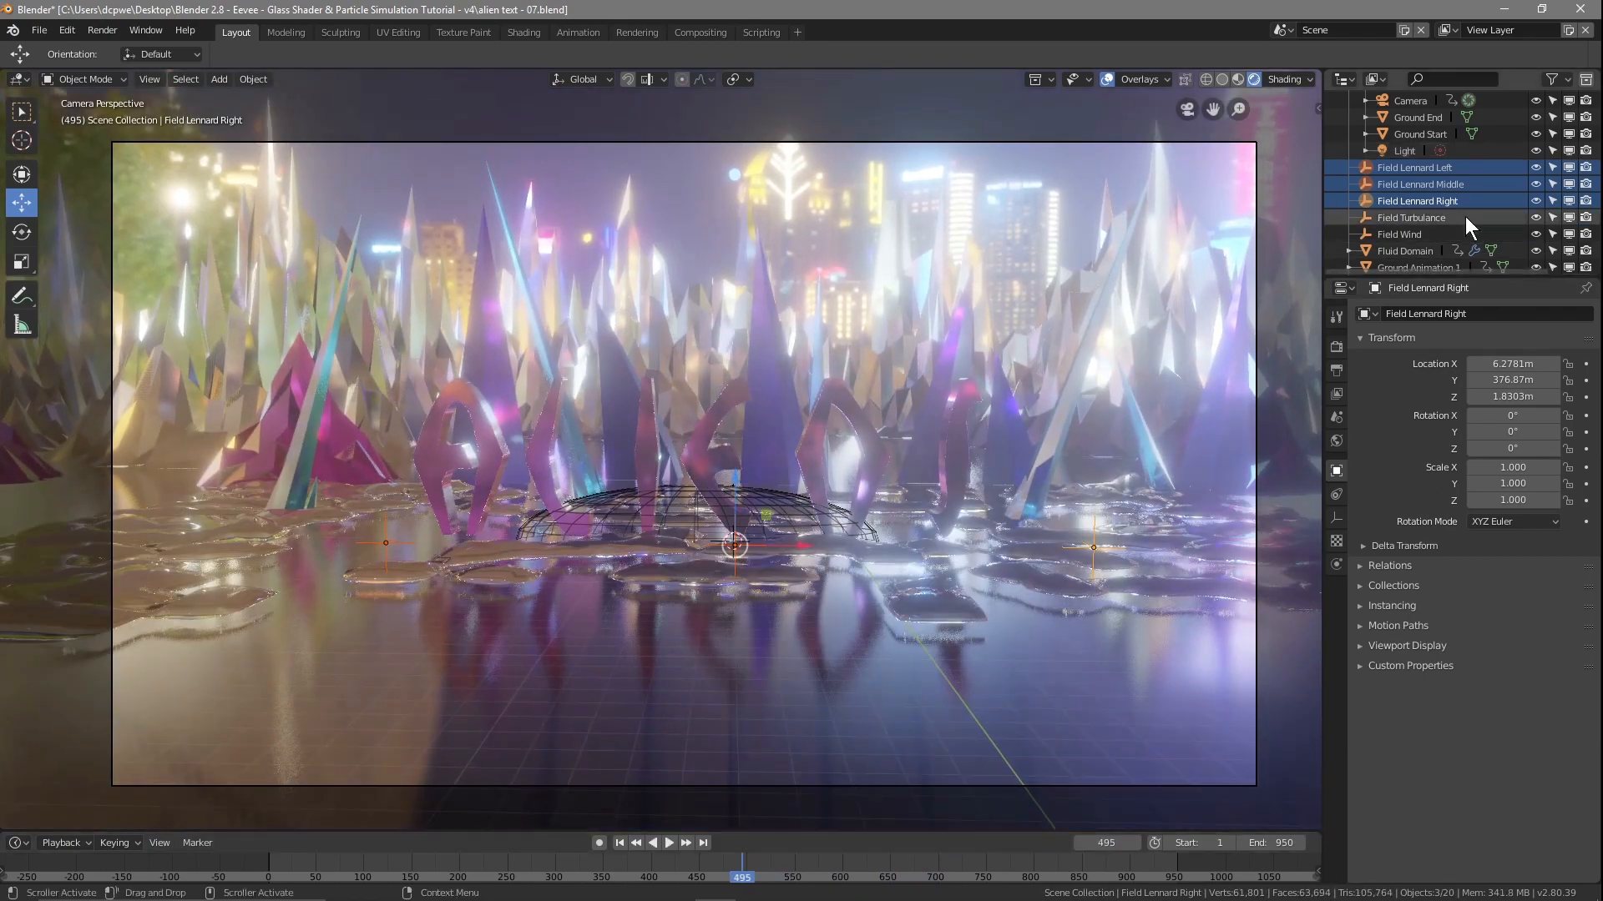
Free the Text Aliens particle system's bake, bake all dynamics again, and scrub the result to frame 727
{"action": "scroll", "coordinate": [1393, 242], "scroll_direction": "down", "scroll_amount": 2}
{"action": "scroll", "coordinate": [1395, 243], "scroll_direction": "down", "scroll_amount": 3}
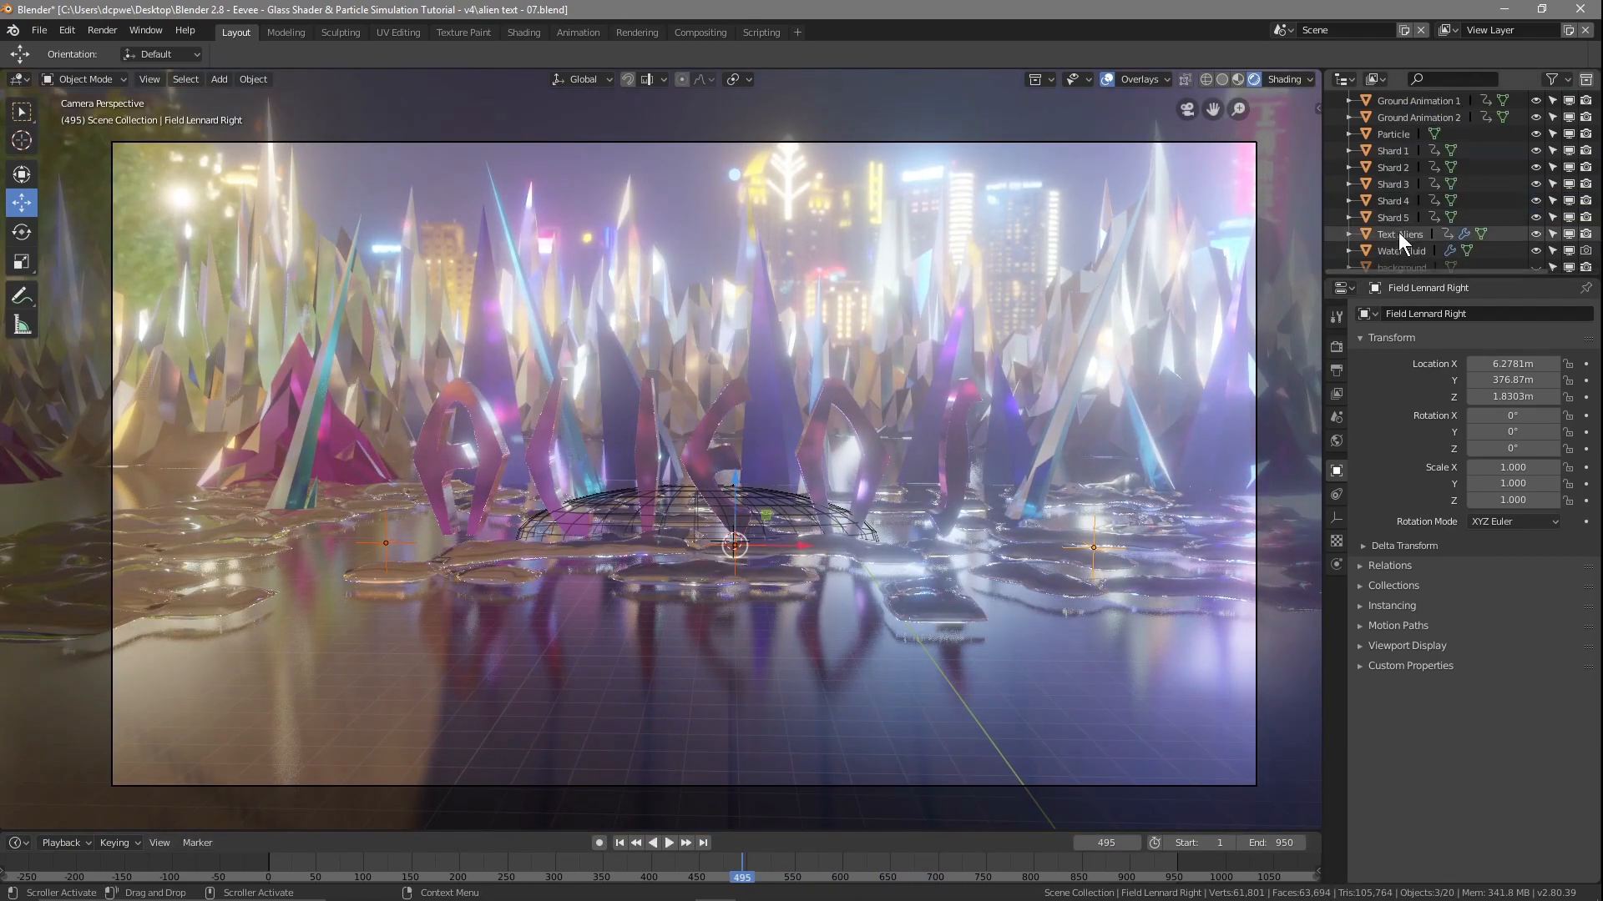
{"action": "left_click", "coordinate": [1396, 236]}
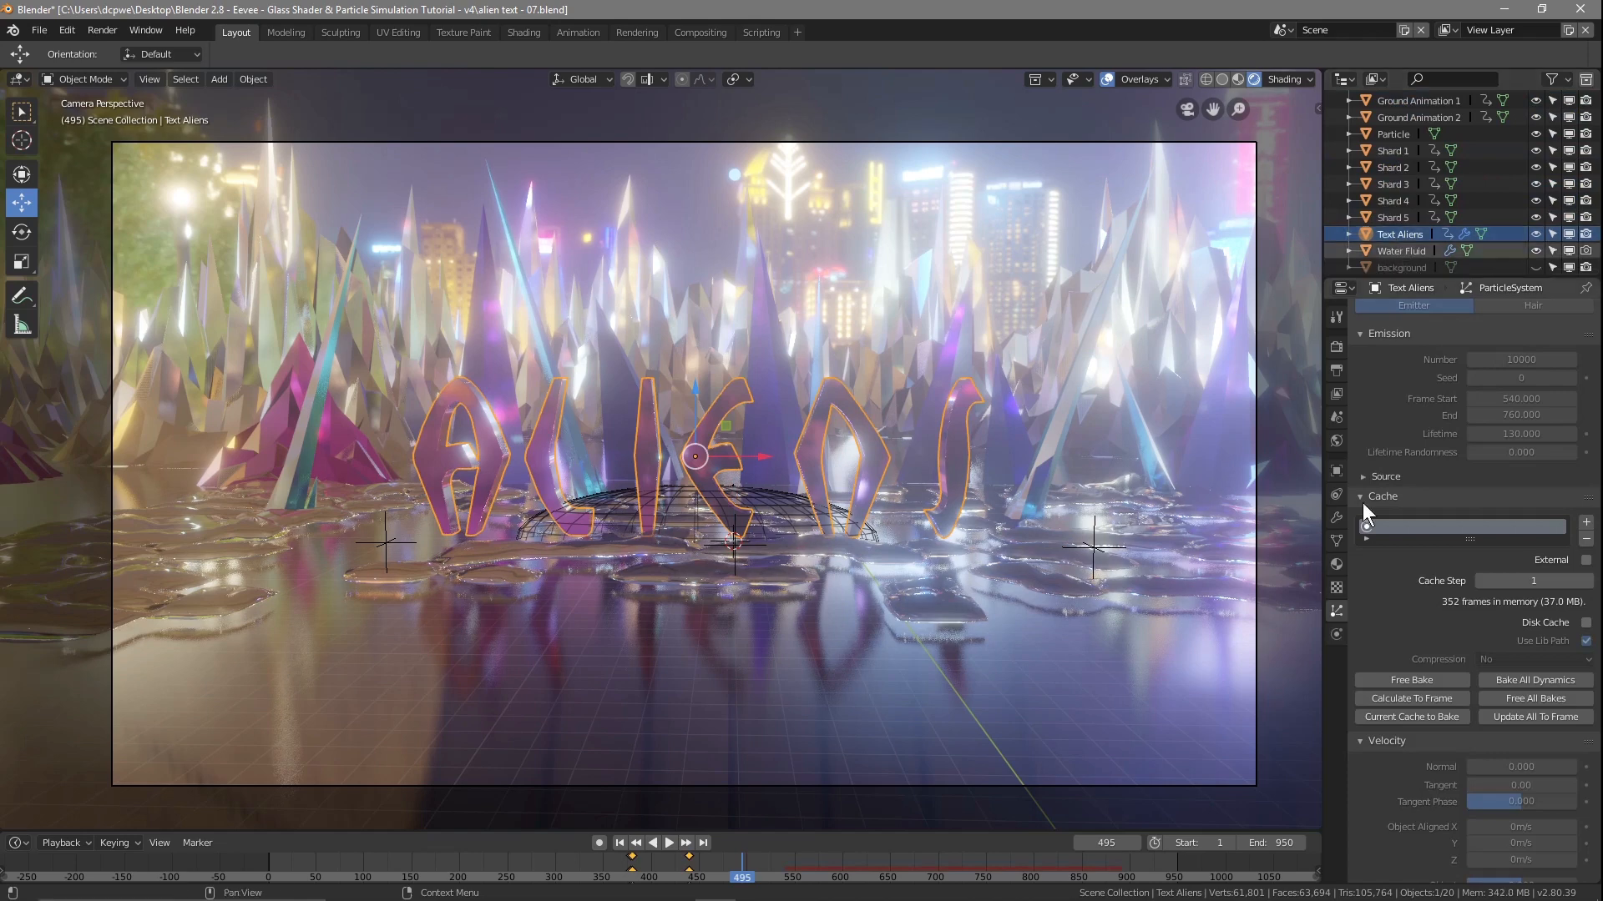
{"action": "left_click", "coordinate": [1435, 678]}
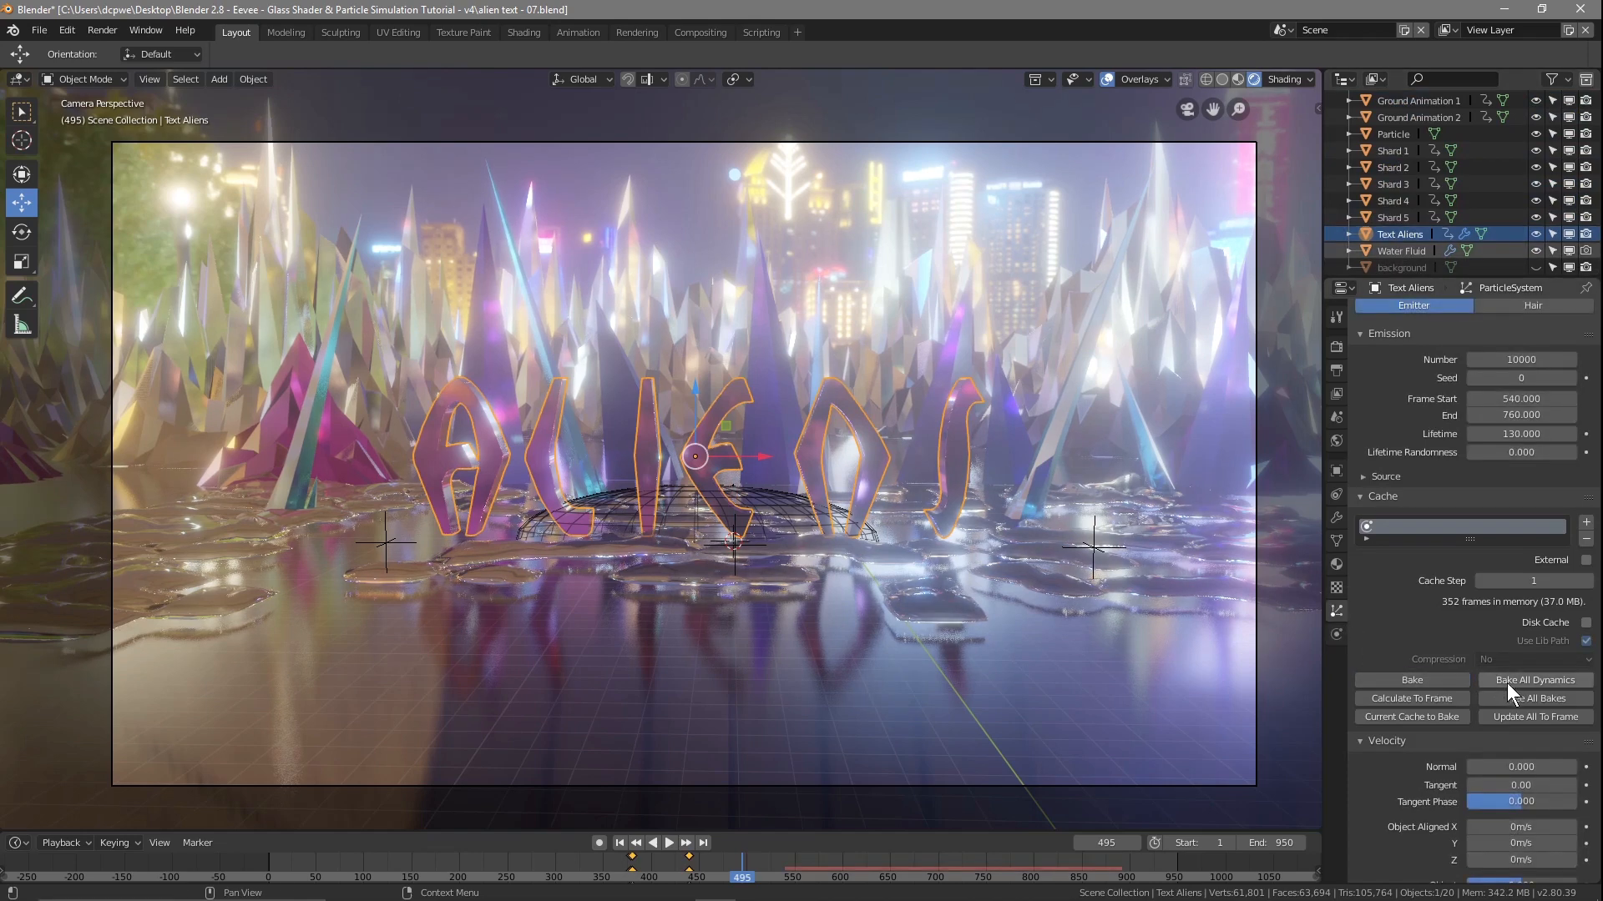
{"action": "left_click", "coordinate": [1521, 679]}
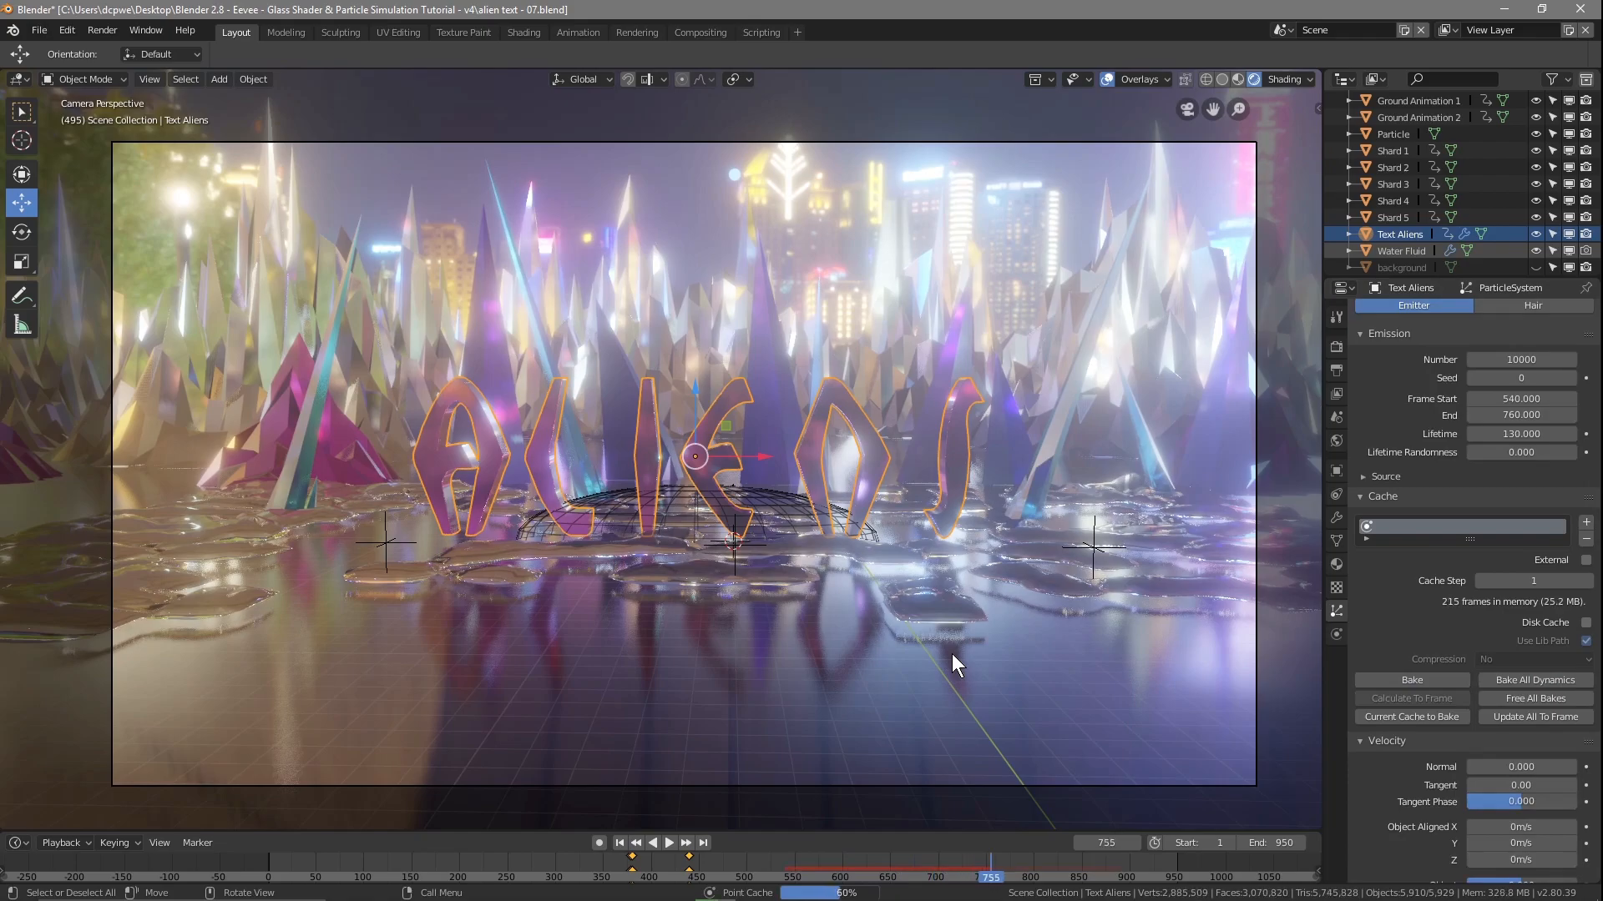
{"action": "right_click_drag", "start_coordinate": [750, 870], "coordinate": [964, 876]}
Raise Field Lennard Left, Middle and Right together to about 3.62 m in Z
{"action": "scroll", "coordinate": [1402, 175], "scroll_direction": "up", "scroll_amount": 3}
{"action": "scroll", "coordinate": [1401, 154], "scroll_direction": "up", "scroll_amount": 3}
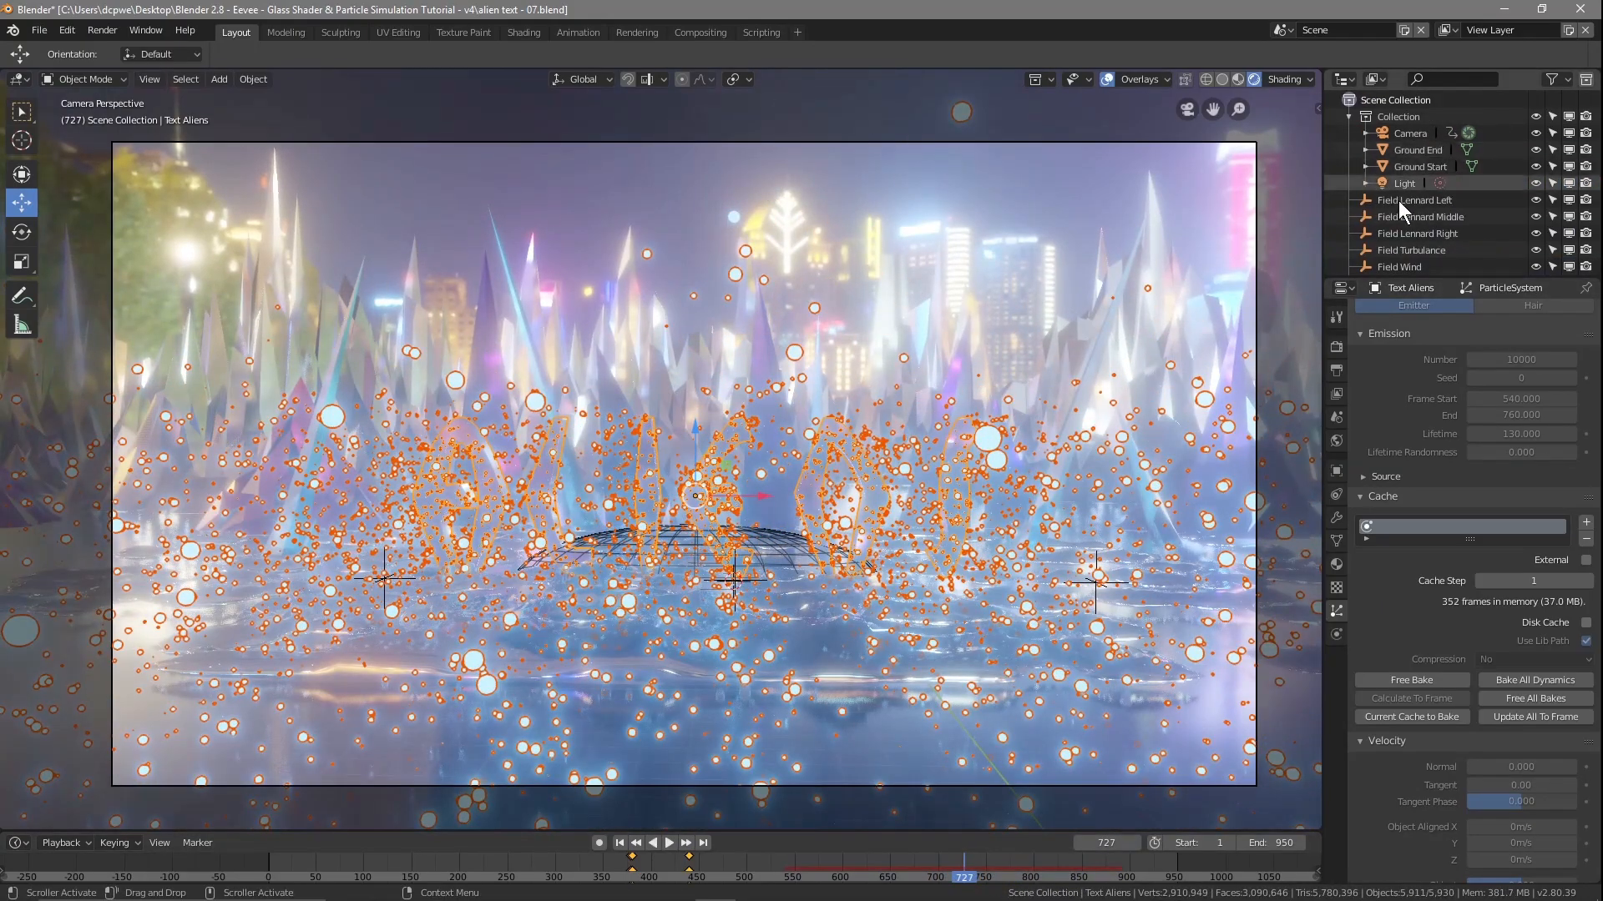
{"action": "left_click", "coordinate": [1399, 202]}
{"action": "left_click", "coordinate": [1336, 565]}
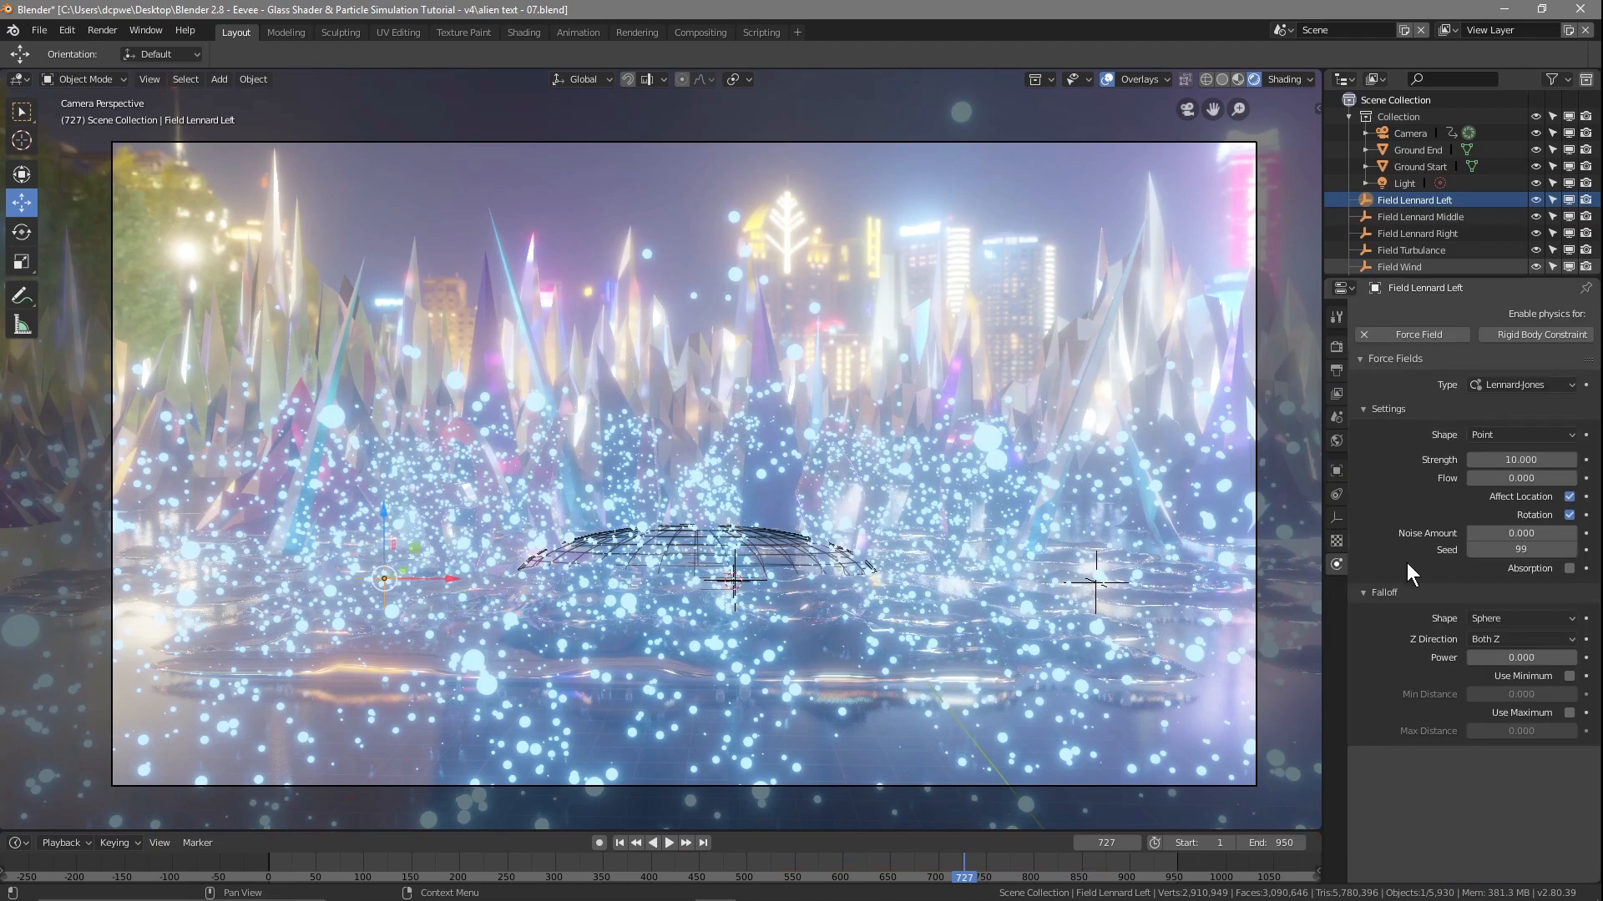
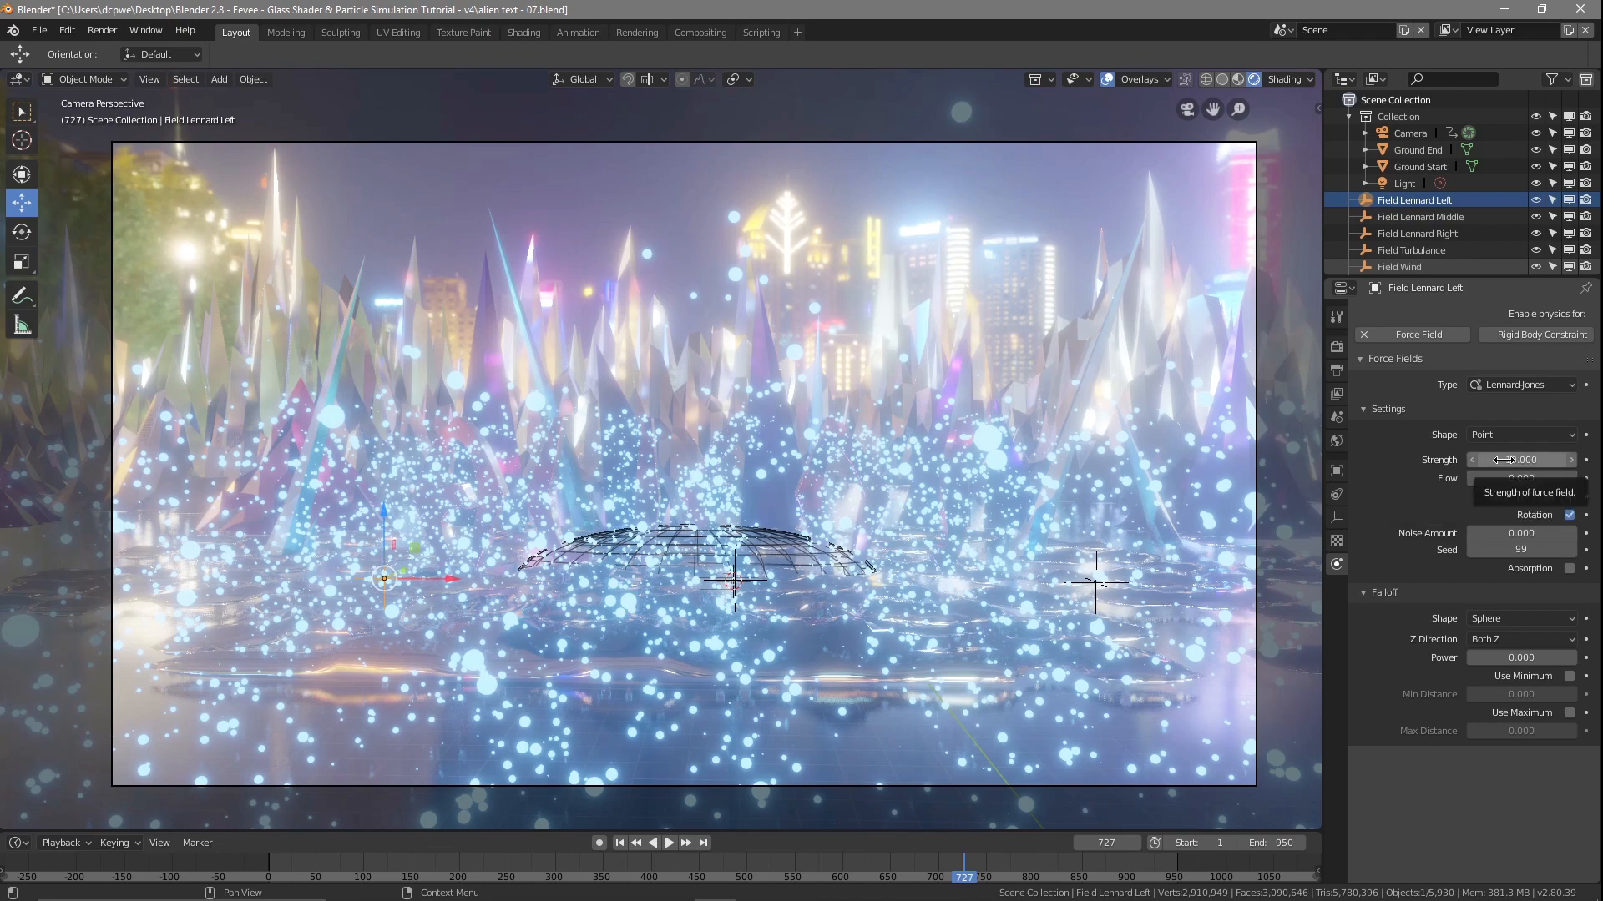
{"action": "middle_click_drag", "start_coordinate": [577, 567], "coordinate": [735, 586]}
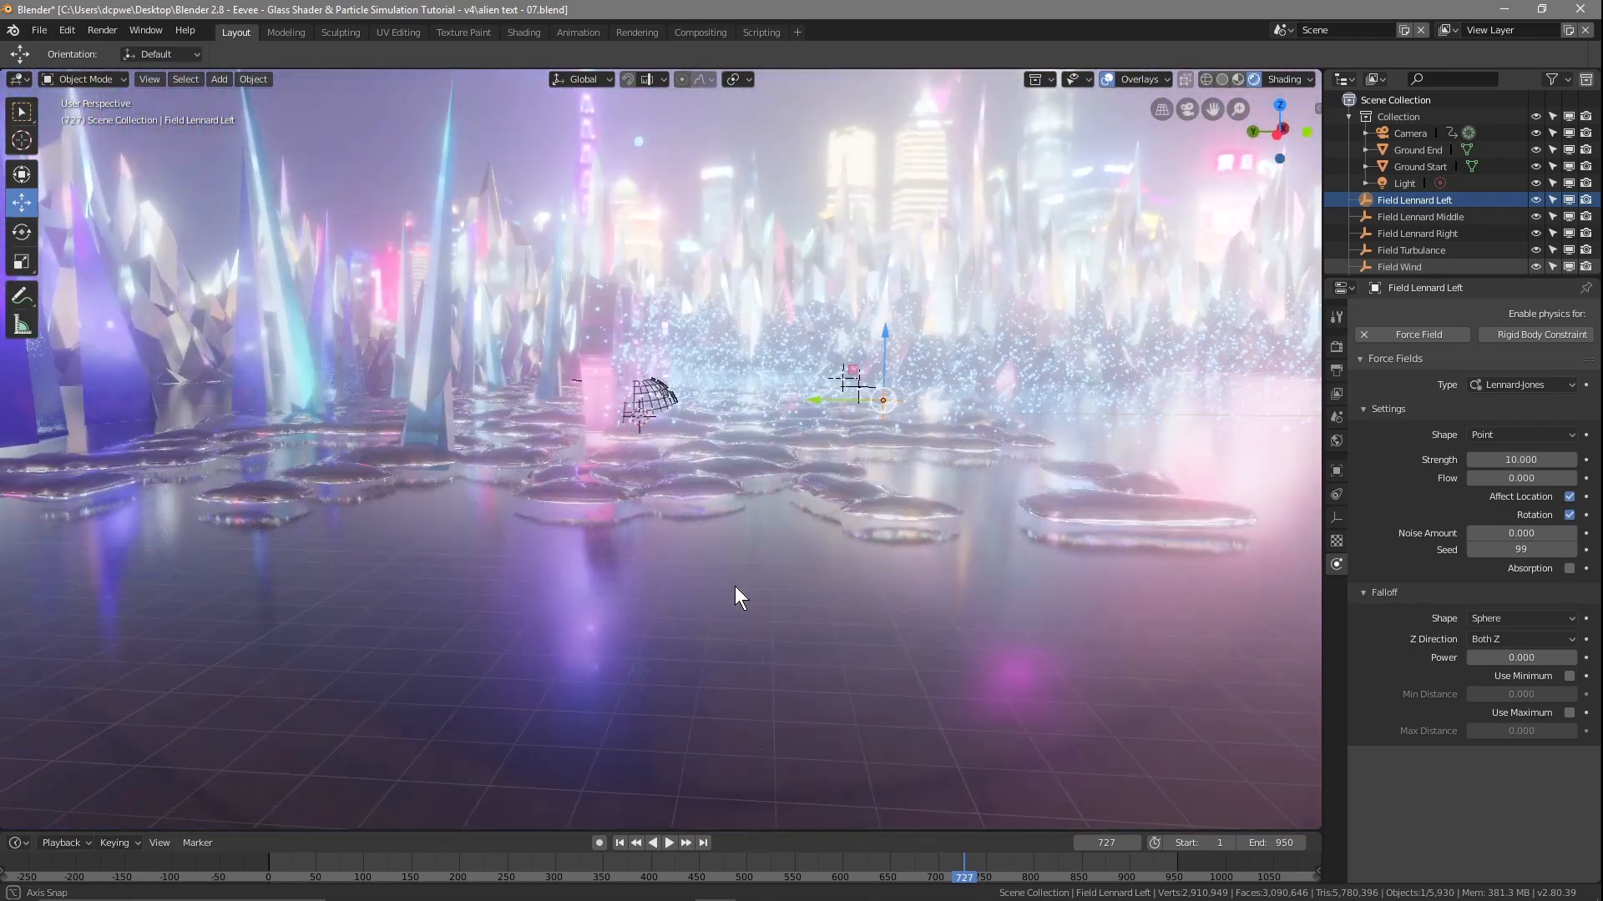
{"action": "middle_click_drag", "start_coordinate": [897, 394], "coordinate": [868, 415]}
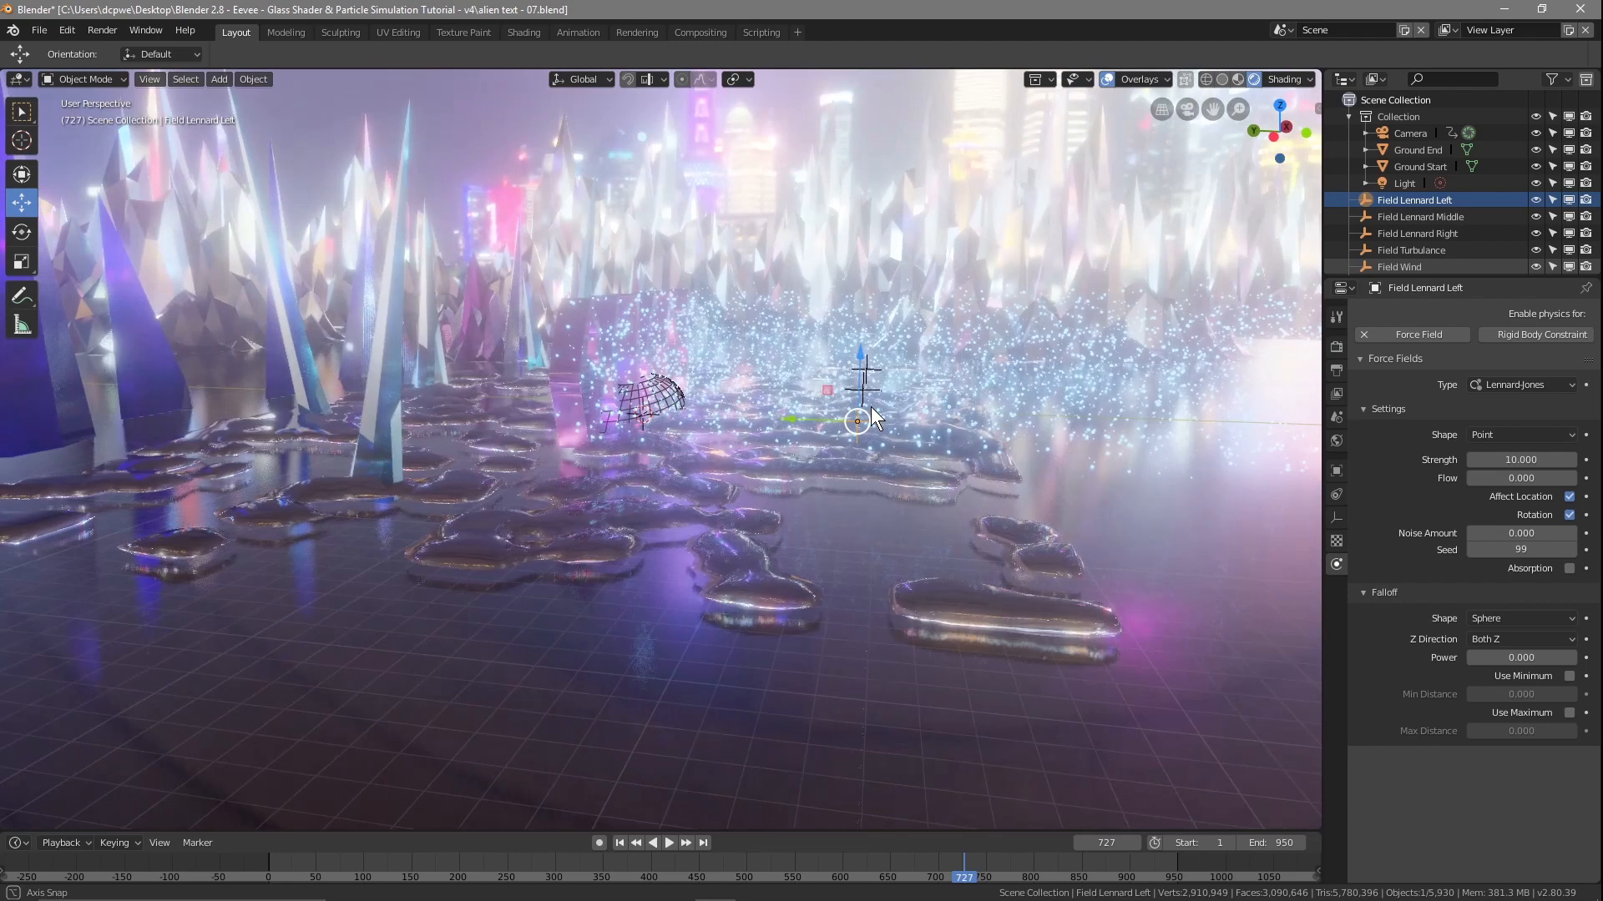
{"action": "left_click", "coordinate": [1415, 216], "text": "ctrl"}
{"action": "left_click", "coordinate": [1413, 231], "text": "ctrl"}
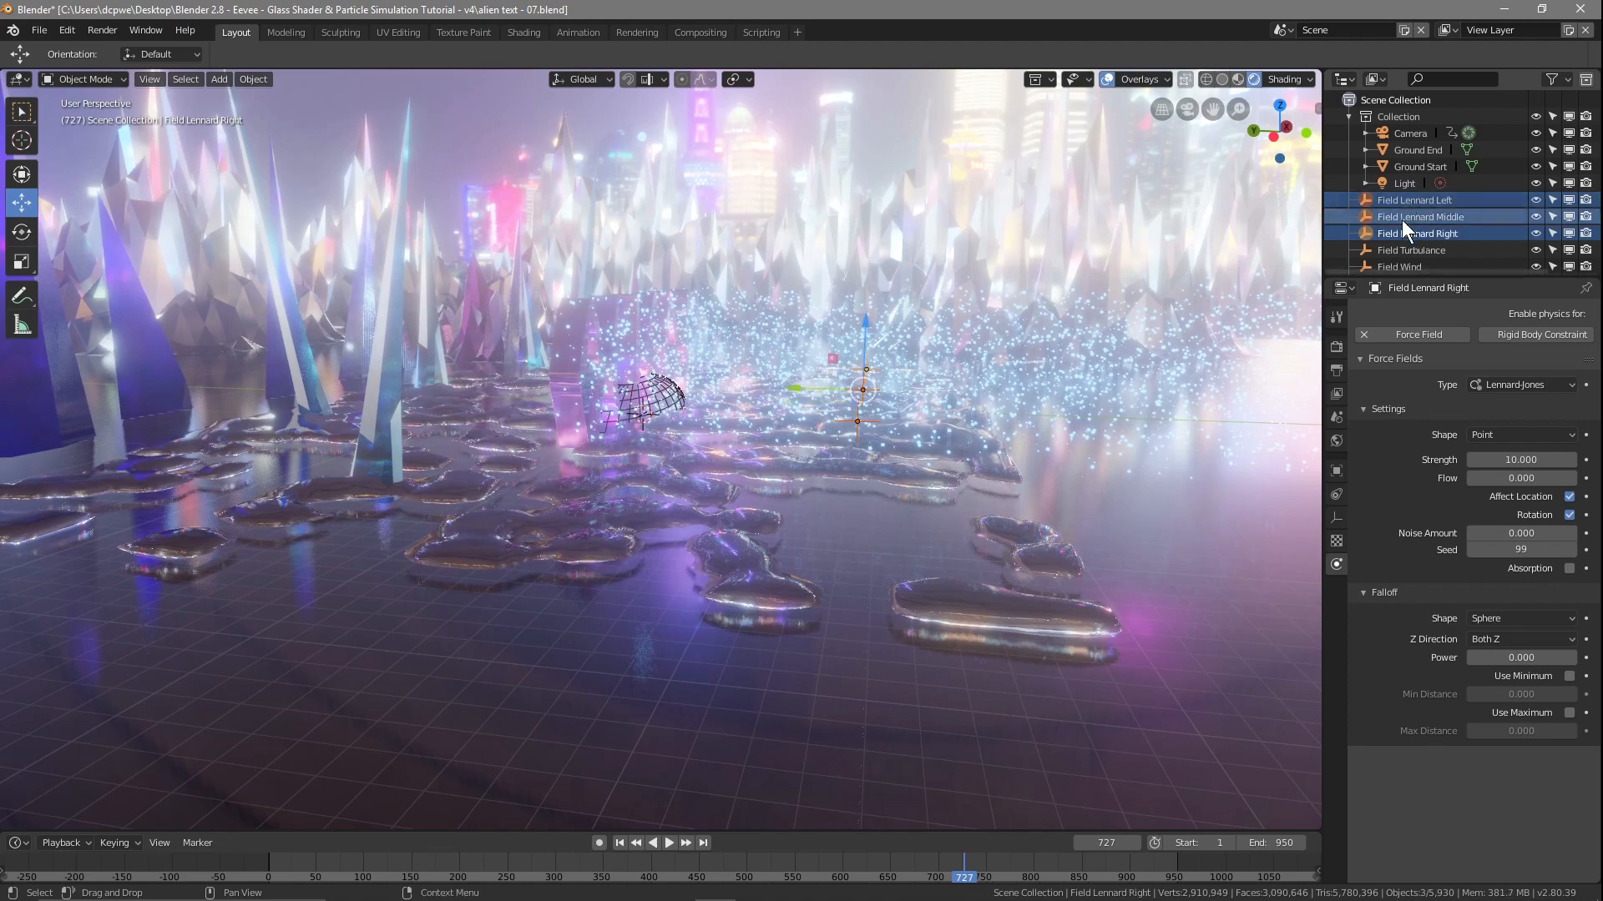
{"action": "left_click_drag", "start_coordinate": [861, 333], "coordinate": [910, 289]}
{"action": "scroll", "coordinate": [858, 354], "scroll_direction": "up", "scroll_amount": 6}
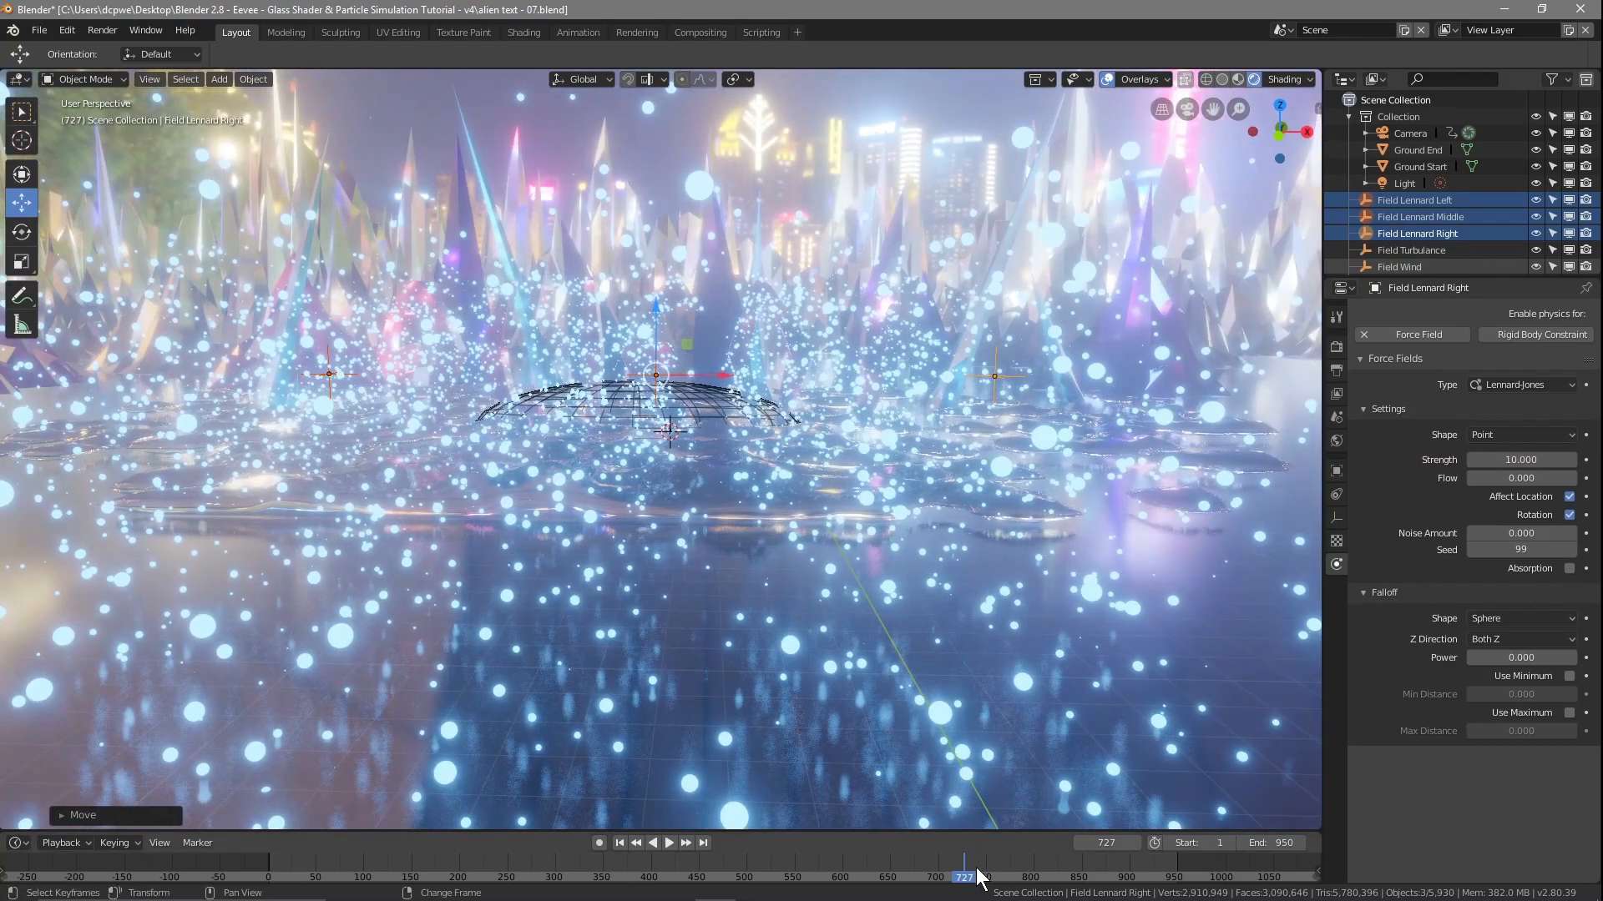
Free the existing particle bake on Text Aliens and rebake all dynamics with the raised force fields
{"action": "scroll", "coordinate": [1409, 239], "scroll_direction": "down", "scroll_amount": 5}
{"action": "left_click", "coordinate": [1406, 230]}
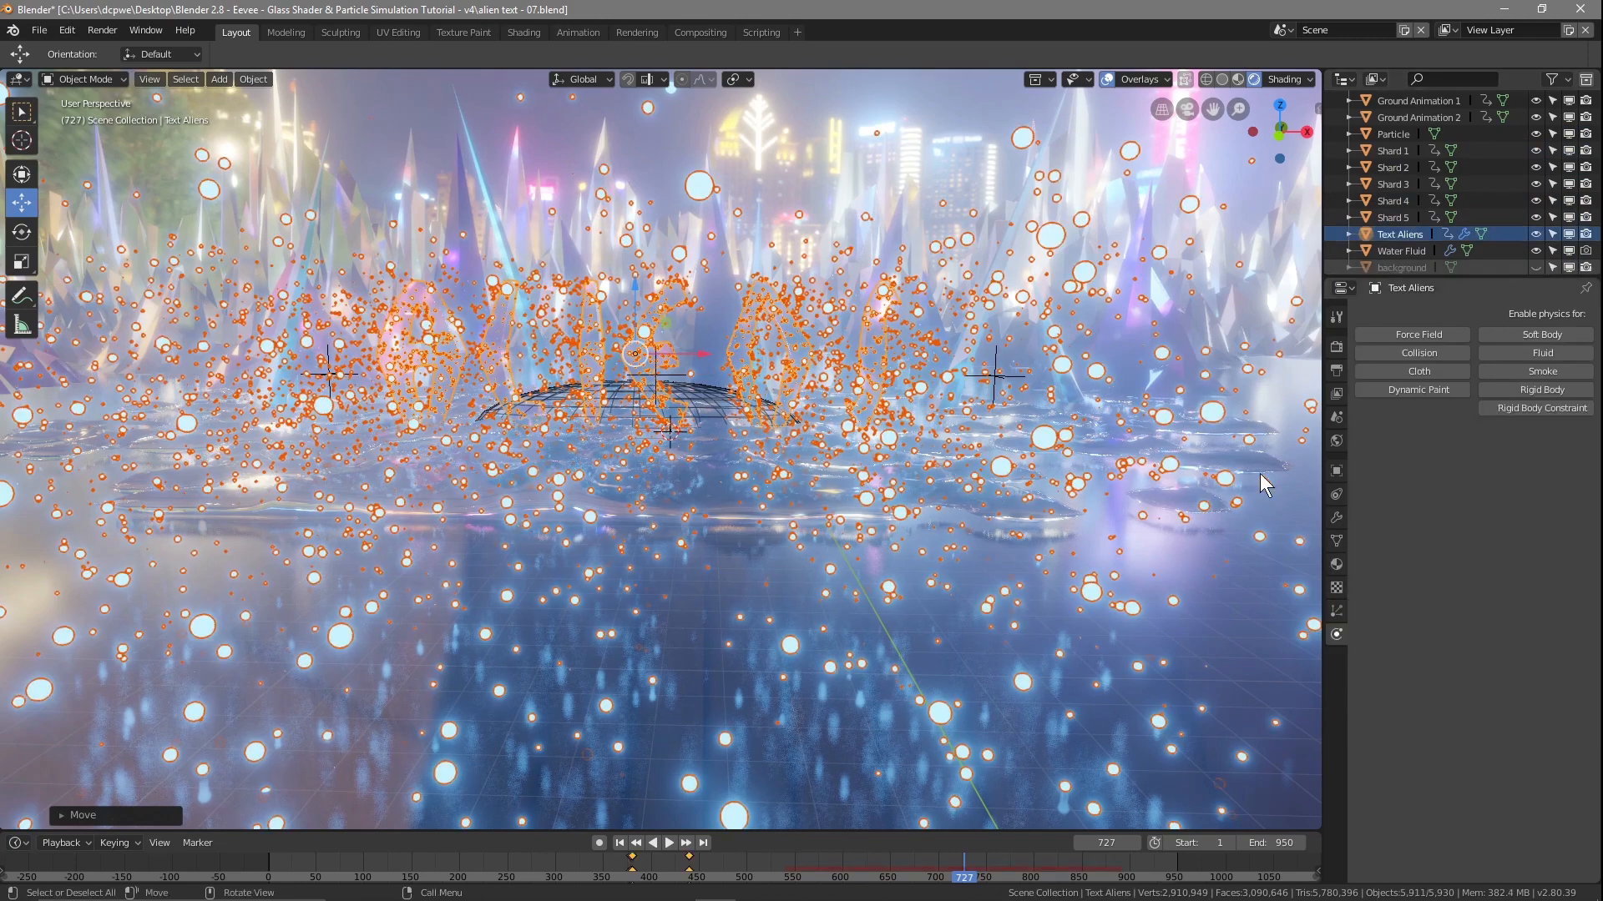
{"action": "left_click", "coordinate": [1337, 611]}
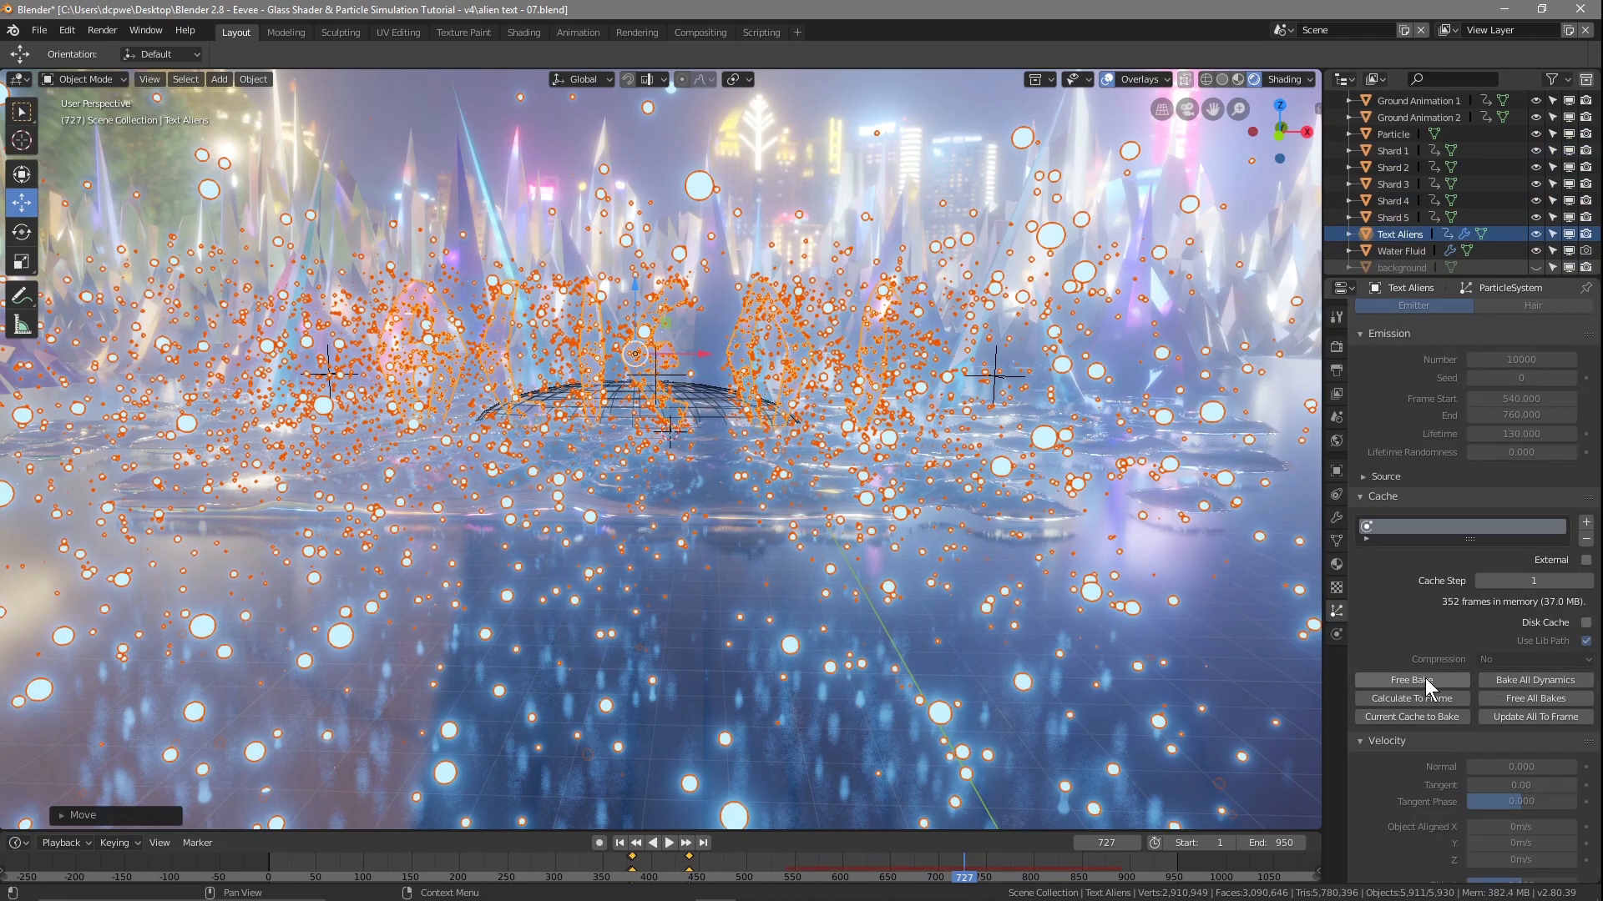
{"action": "left_click", "coordinate": [1425, 677]}
{"action": "left_click", "coordinate": [1521, 676]}
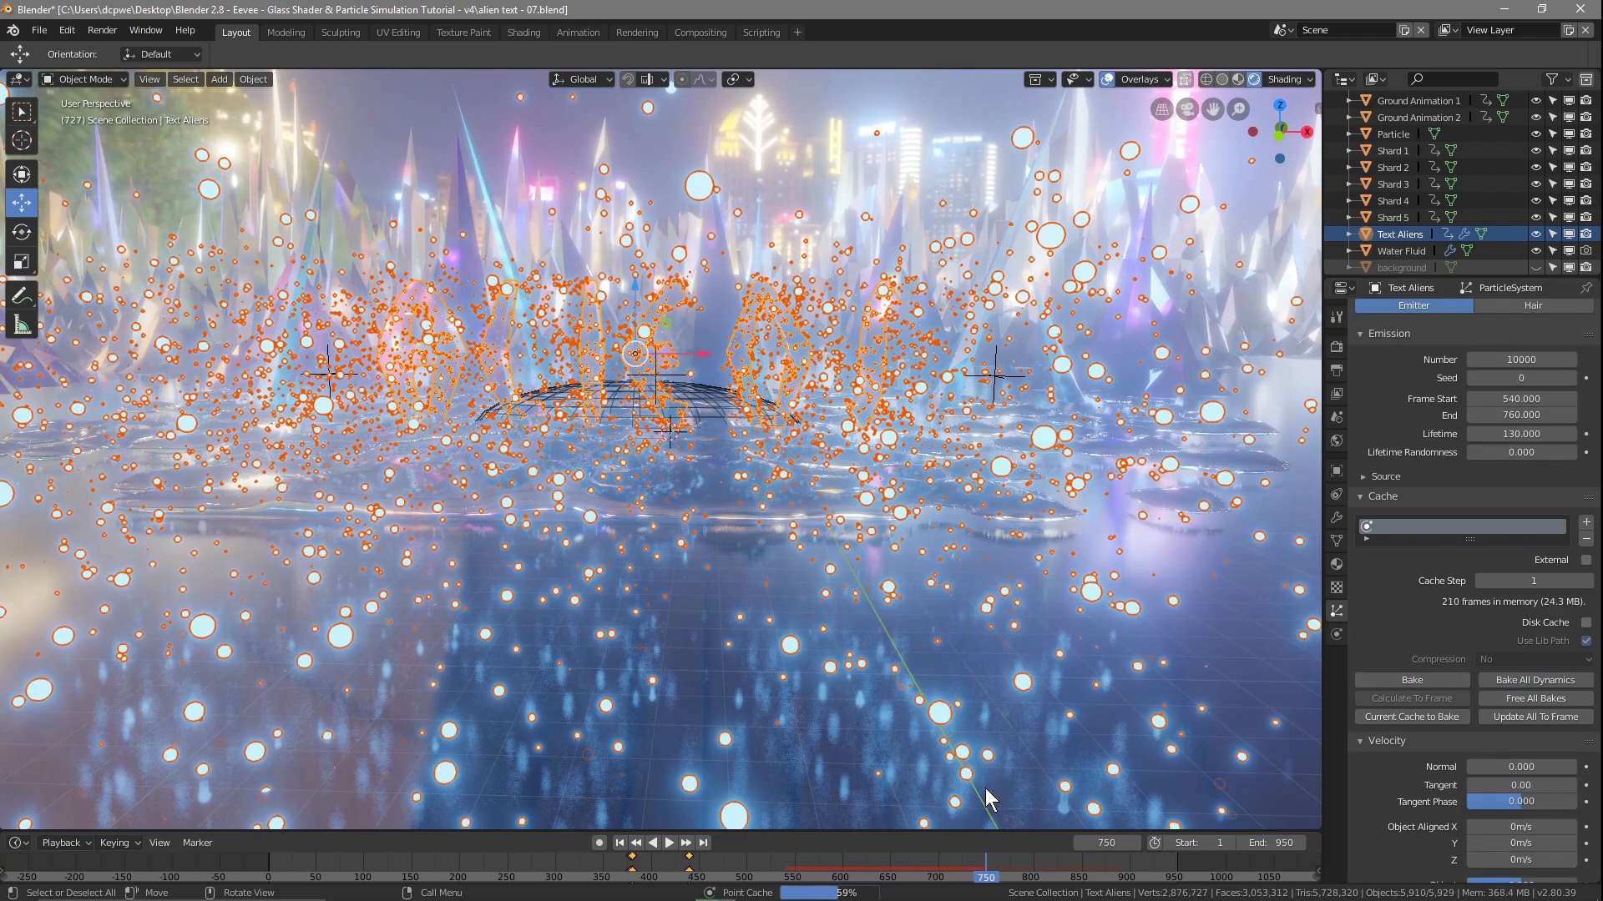
Play back and scrub the rebaked simulation, examining the particle spread from the front and from above
{"action": "left_click", "coordinate": [758, 873]}
{"action": "key", "text": "space"}
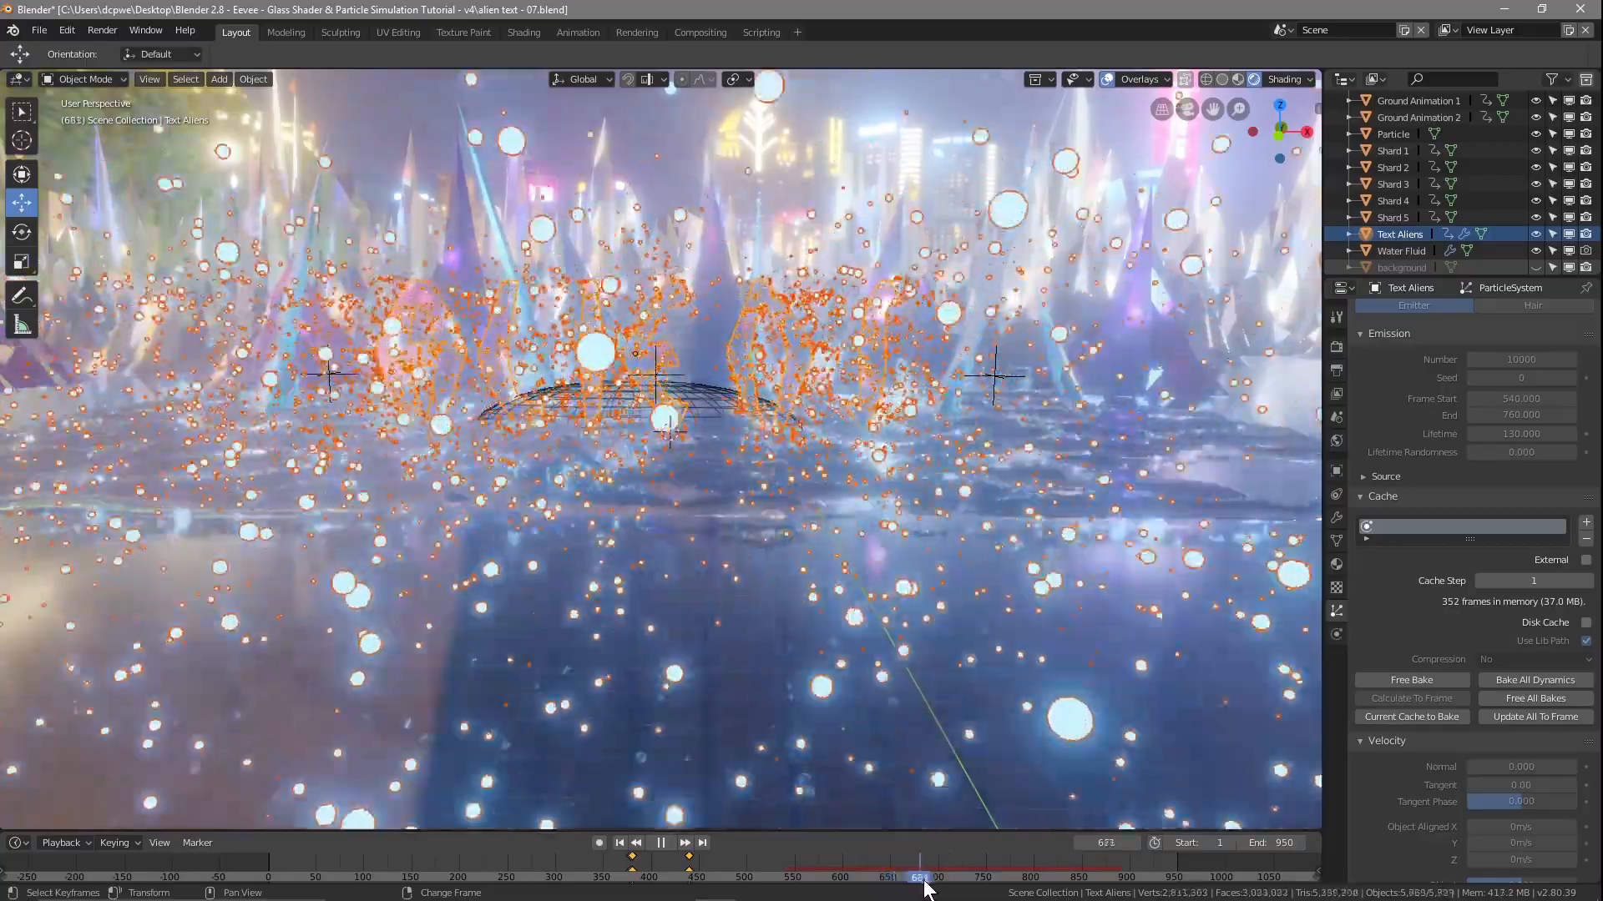
{"action": "left_click_drag", "start_coordinate": [924, 881], "coordinate": [959, 817]}
{"action": "middle_click_drag", "start_coordinate": [811, 493], "coordinate": [817, 619]}
{"action": "left_click_drag", "start_coordinate": [953, 875], "coordinate": [785, 892]}
{"action": "key", "text": "space"}
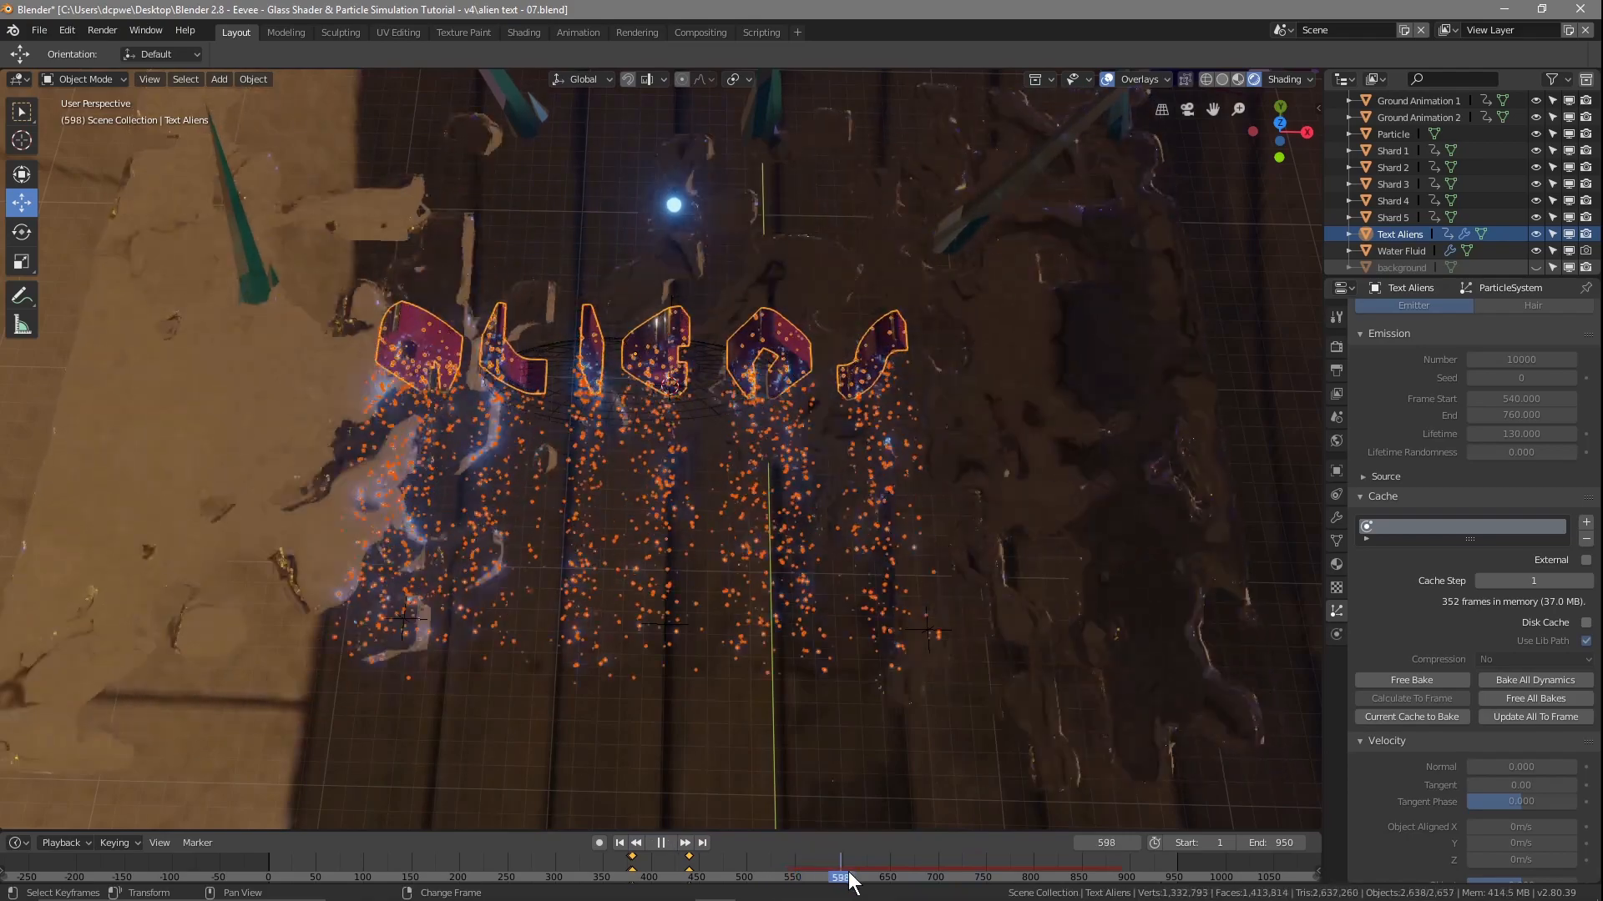
{"action": "left_click_drag", "start_coordinate": [799, 860], "coordinate": [782, 860]}
Set the force strength of Field Turbulance to 10
{"action": "scroll", "coordinate": [1405, 251], "scroll_direction": "up", "scroll_amount": 5}
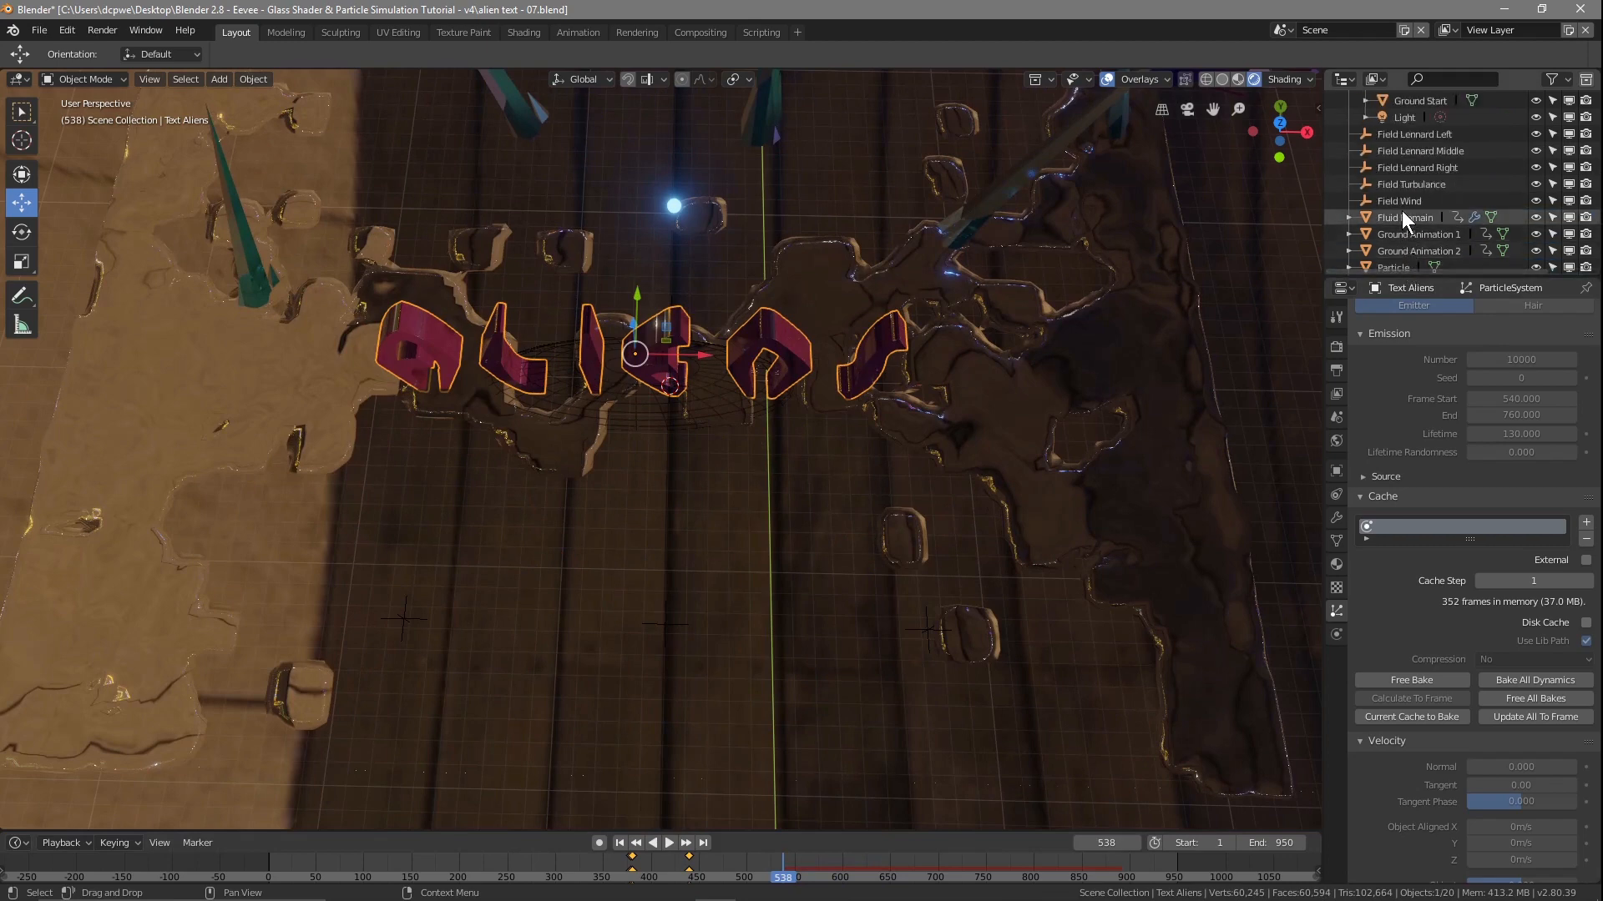
{"action": "left_click", "coordinate": [1402, 184]}
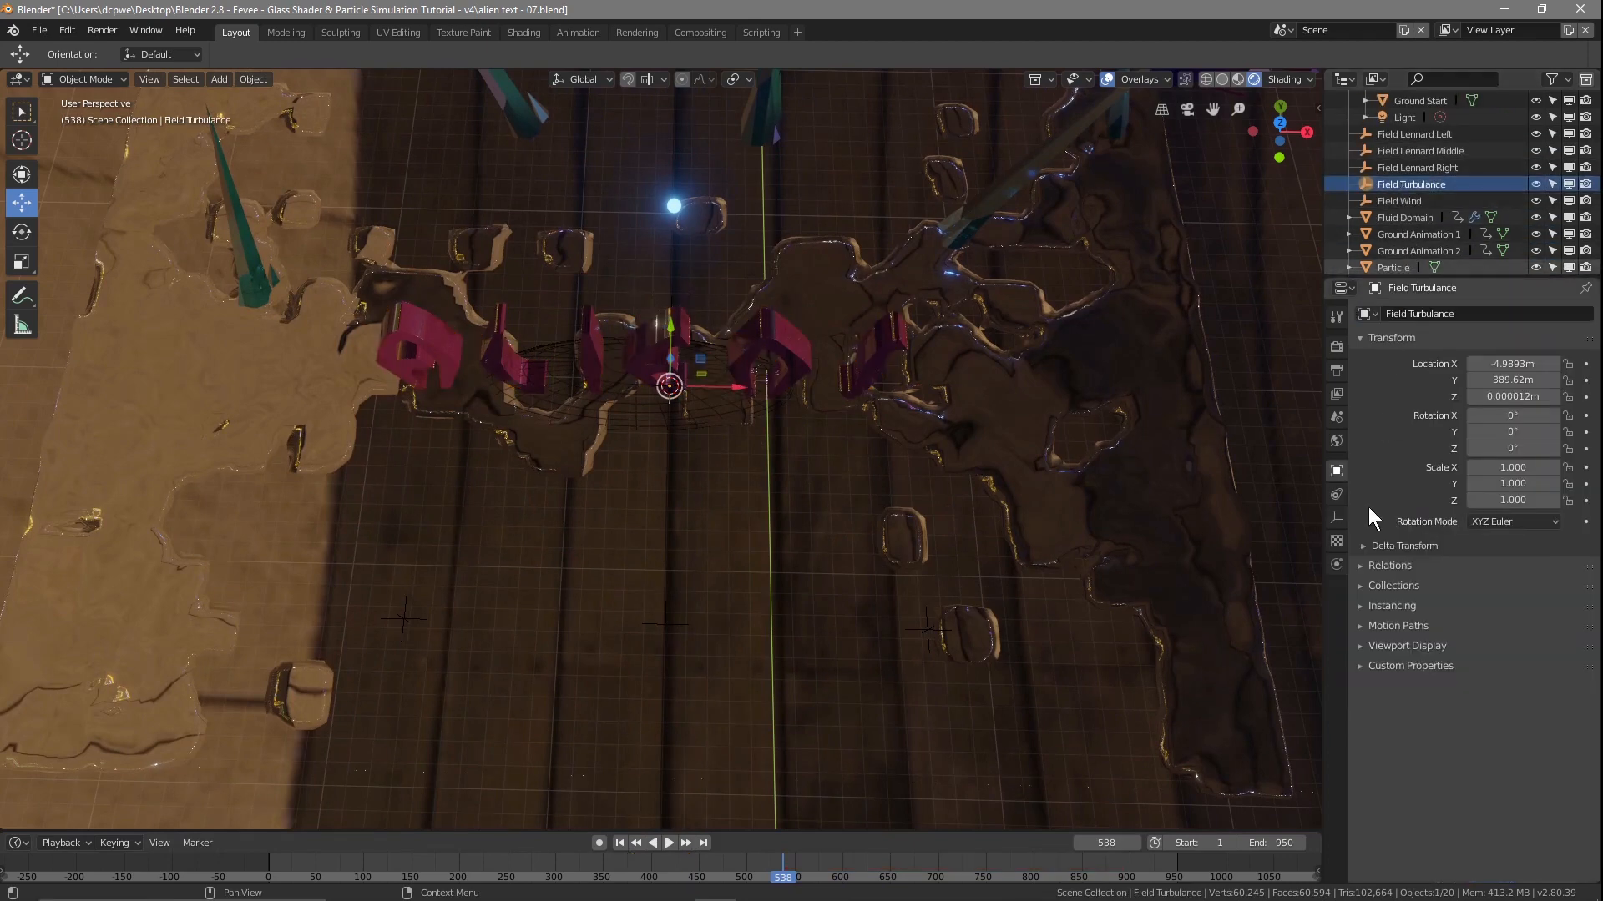
{"action": "left_click", "coordinate": [1337, 564]}
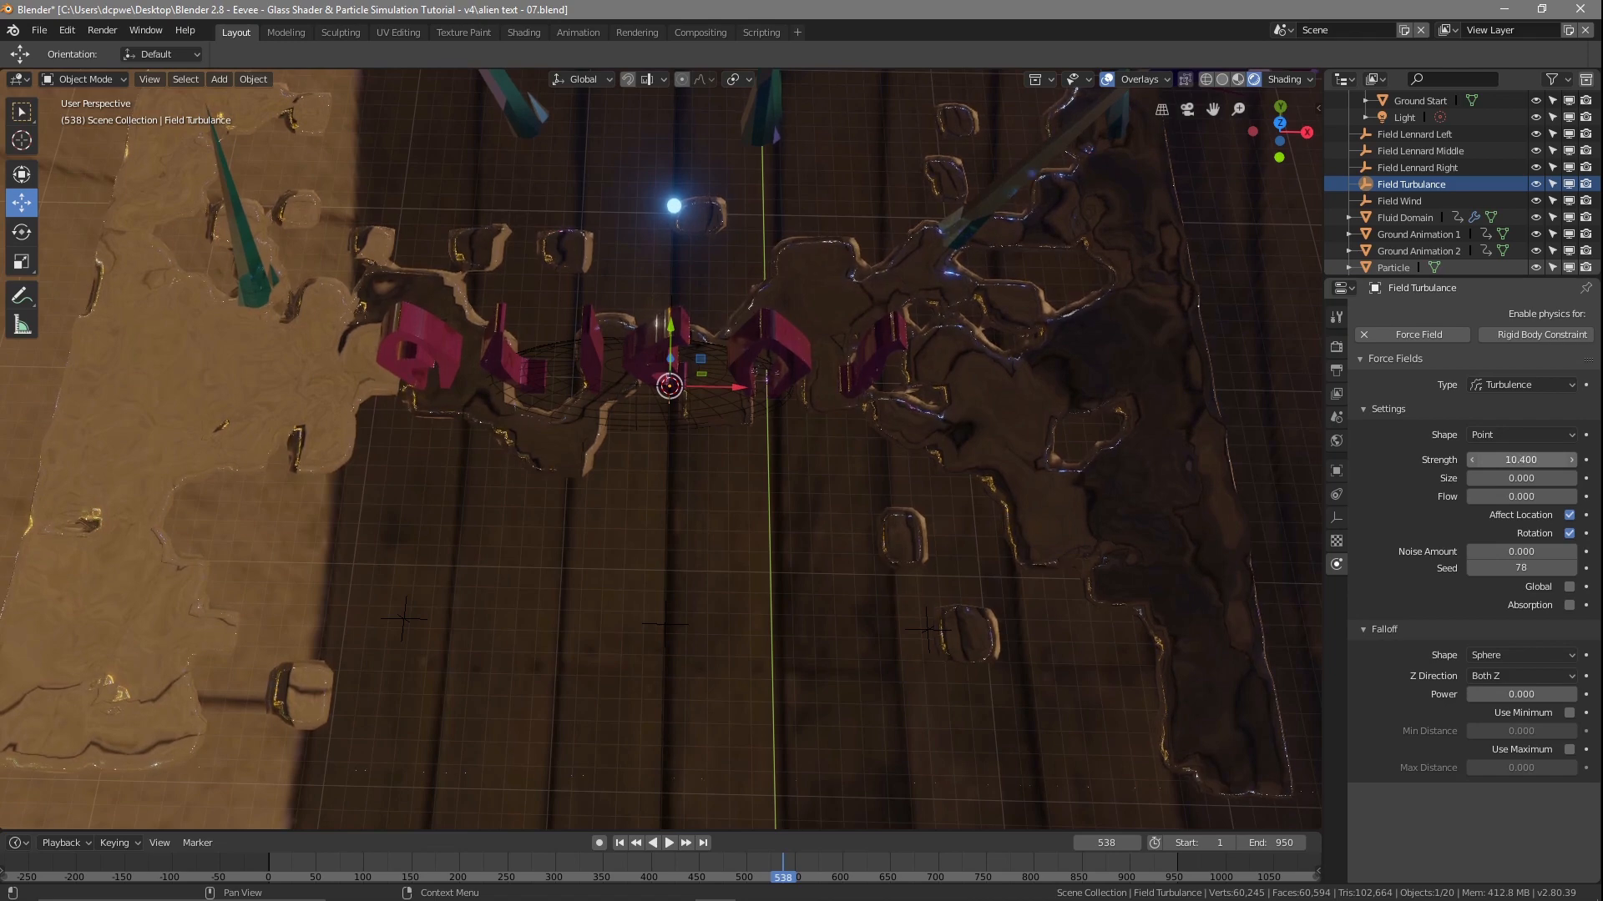
{"action": "key", "text": "Return"}
Free the Text Aliens particle bake and play back the simulation from above, ending at frame 711
{"action": "scroll", "coordinate": [1409, 251], "scroll_direction": "down", "scroll_amount": 4}
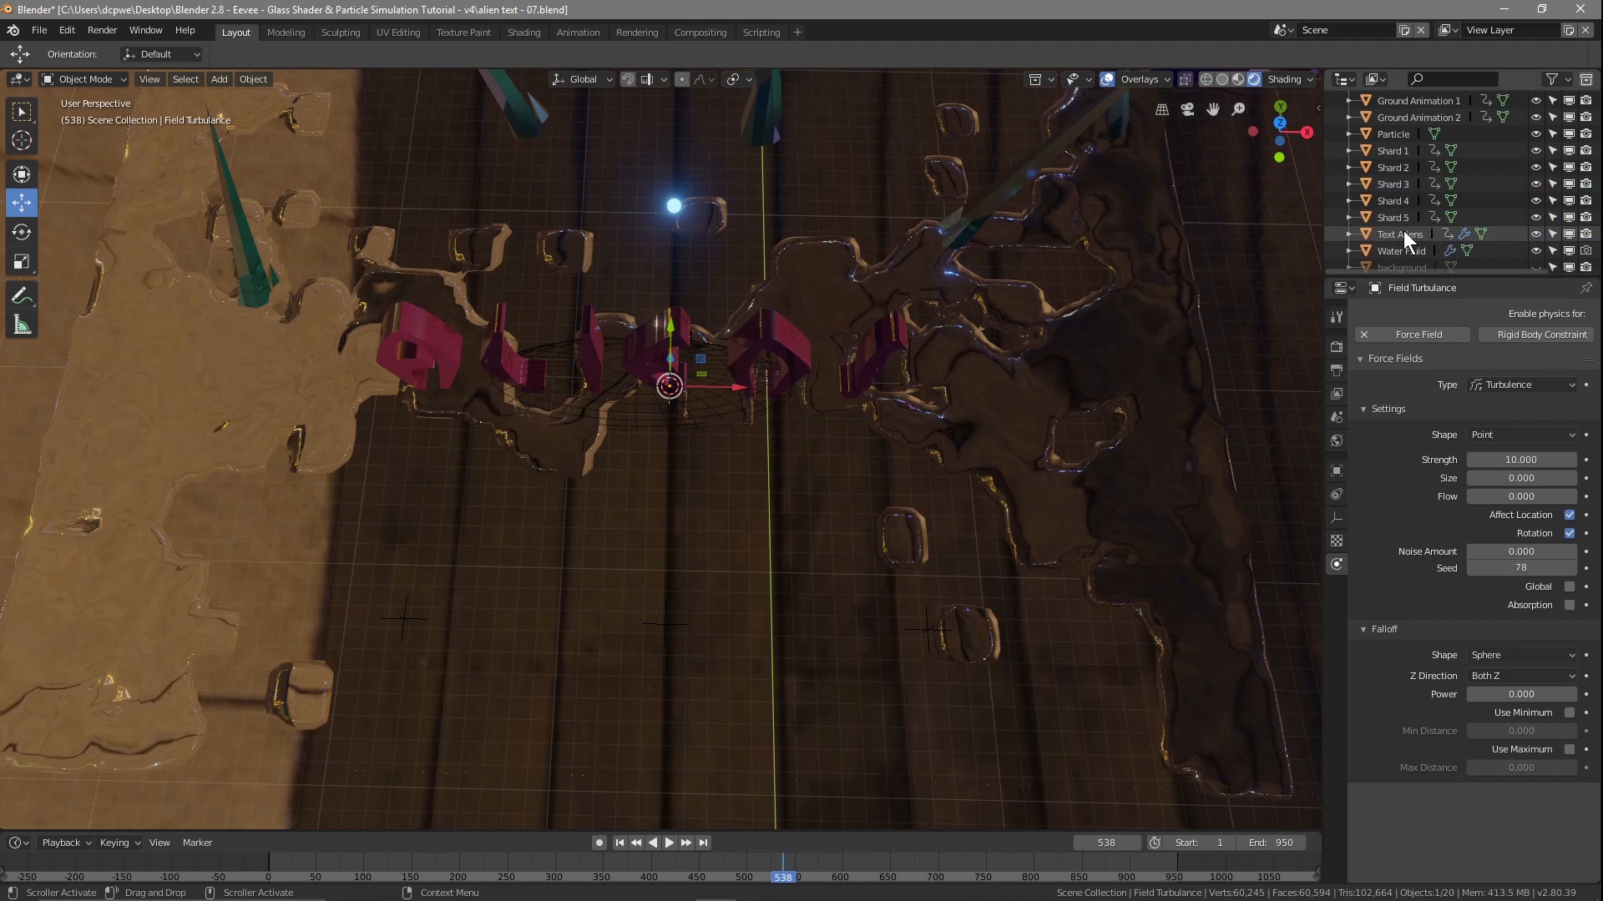
{"action": "left_click", "coordinate": [1405, 234]}
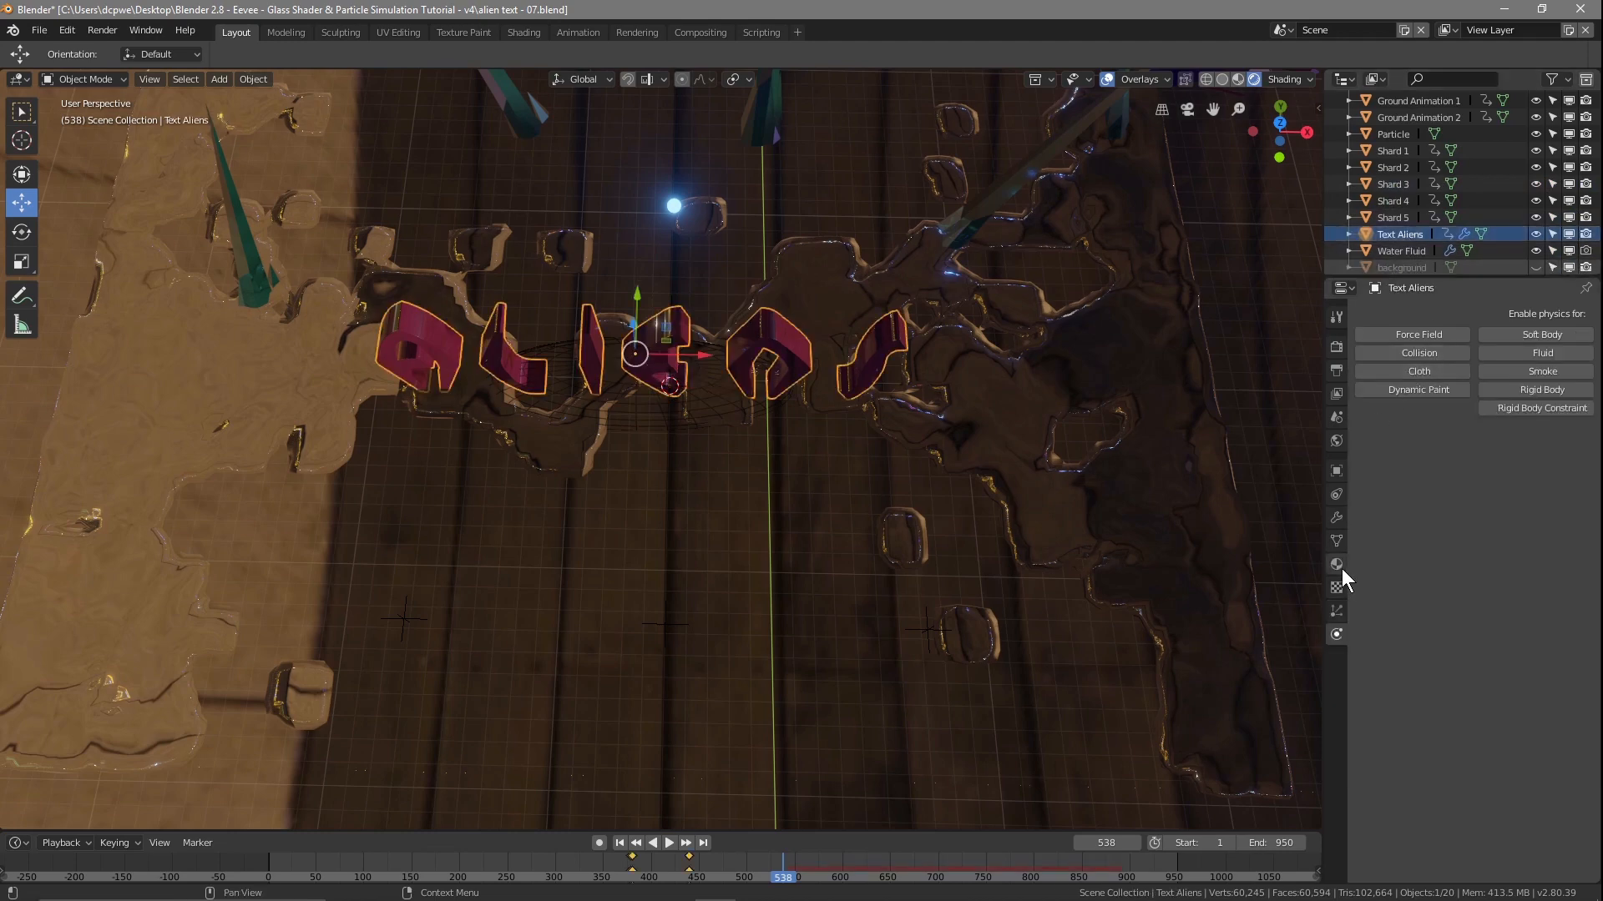
{"action": "left_click", "coordinate": [1337, 610]}
{"action": "key", "text": "space"}
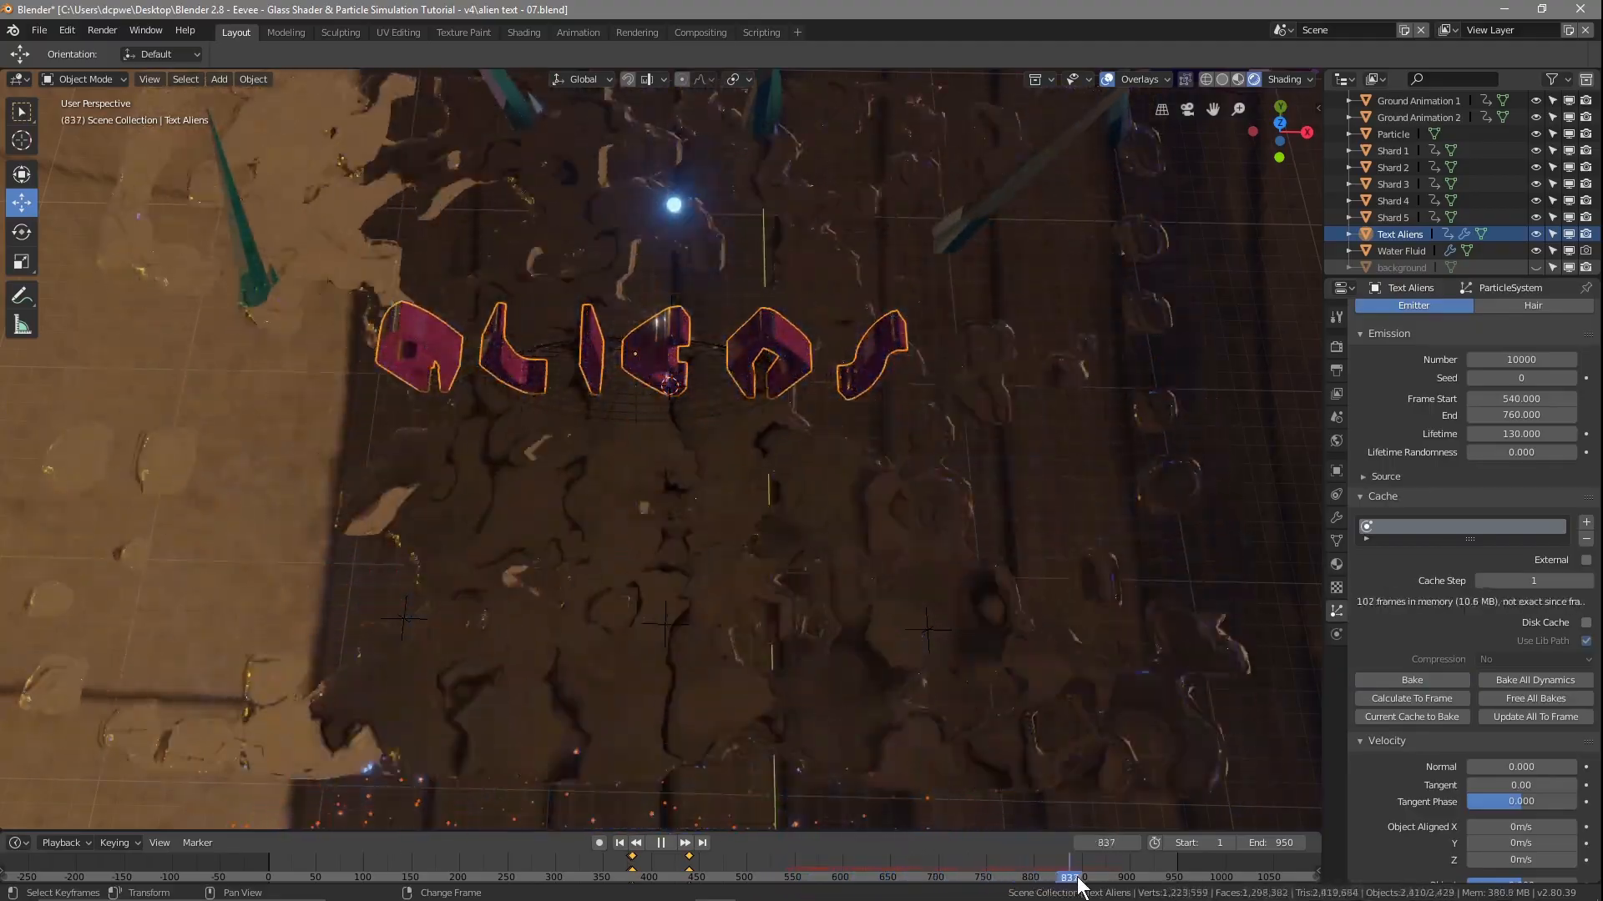
{"action": "left_click_drag", "start_coordinate": [1091, 878], "coordinate": [807, 876]}
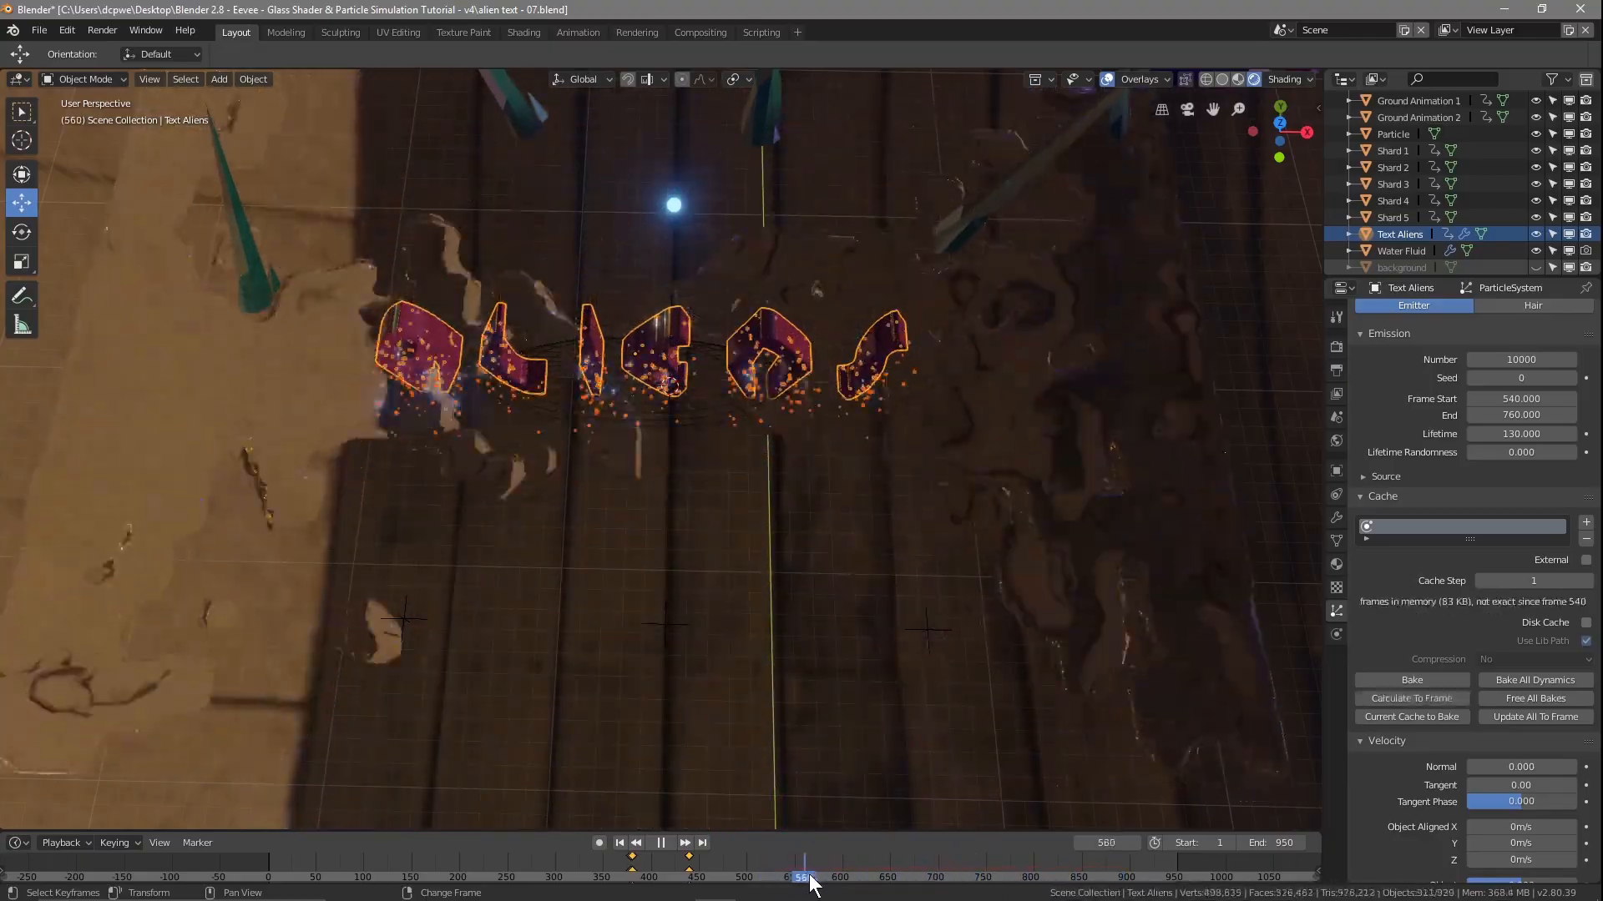
{"action": "left_click_drag", "start_coordinate": [896, 872], "coordinate": [783, 872]}
{"action": "right_click_drag", "start_coordinate": [779, 865], "coordinate": [949, 873]}
Set the Lennard-Jones strength of Field Lennard Left to 30
{"action": "scroll", "coordinate": [1401, 184], "scroll_direction": "up", "scroll_amount": 4}
{"action": "scroll", "coordinate": [1400, 180], "scroll_direction": "up", "scroll_amount": 4}
{"action": "left_click", "coordinate": [1404, 202]}
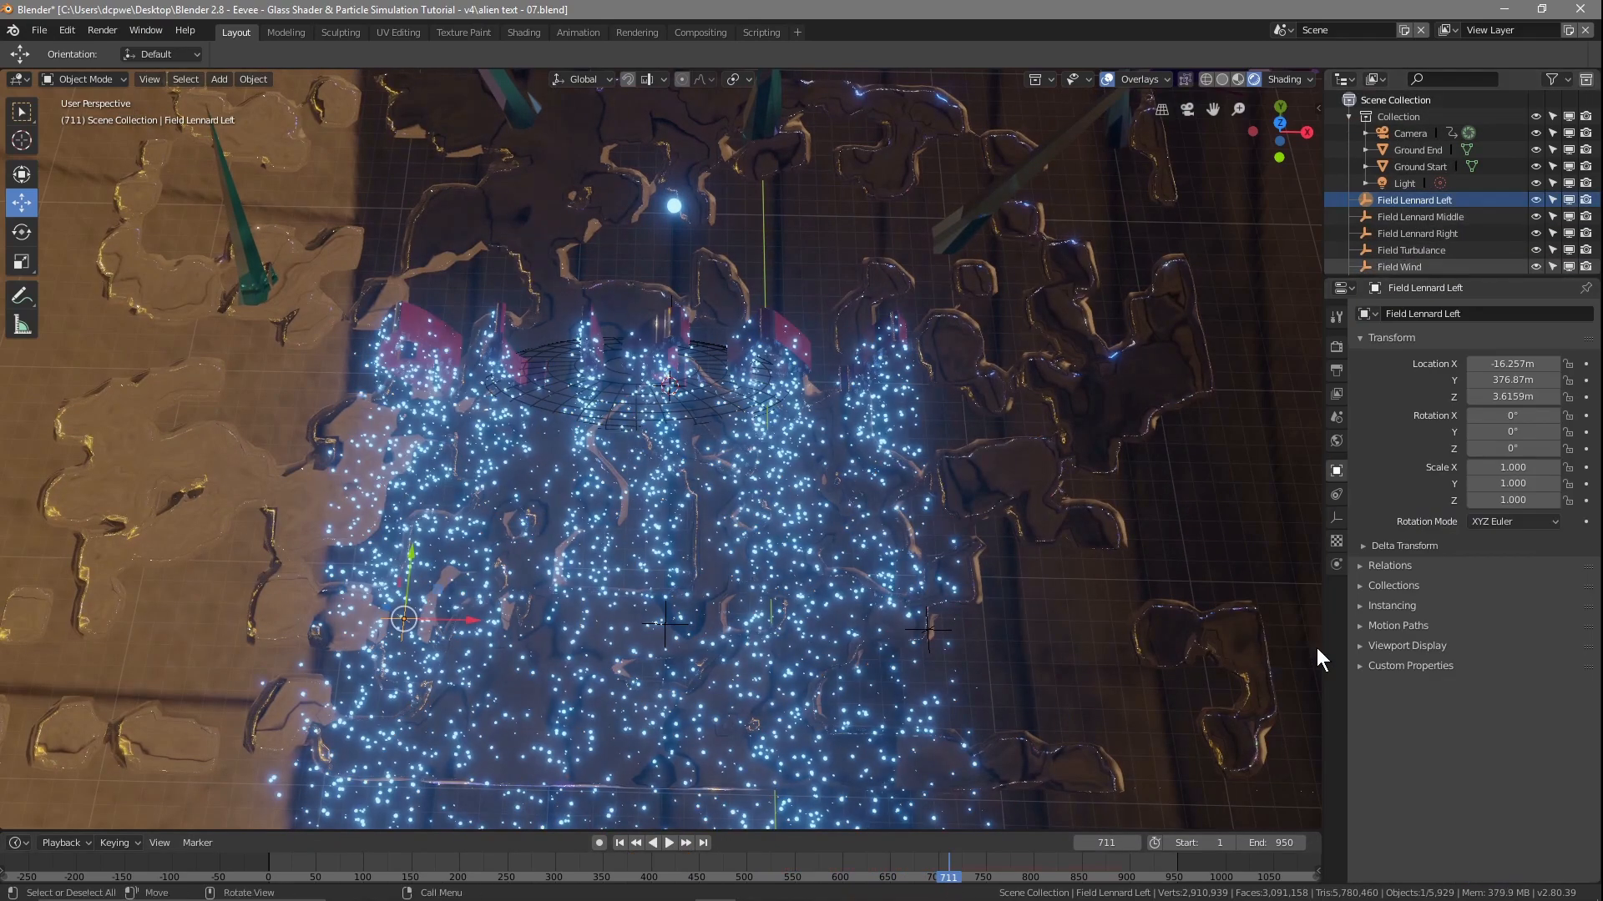
{"action": "left_click", "coordinate": [1336, 565]}
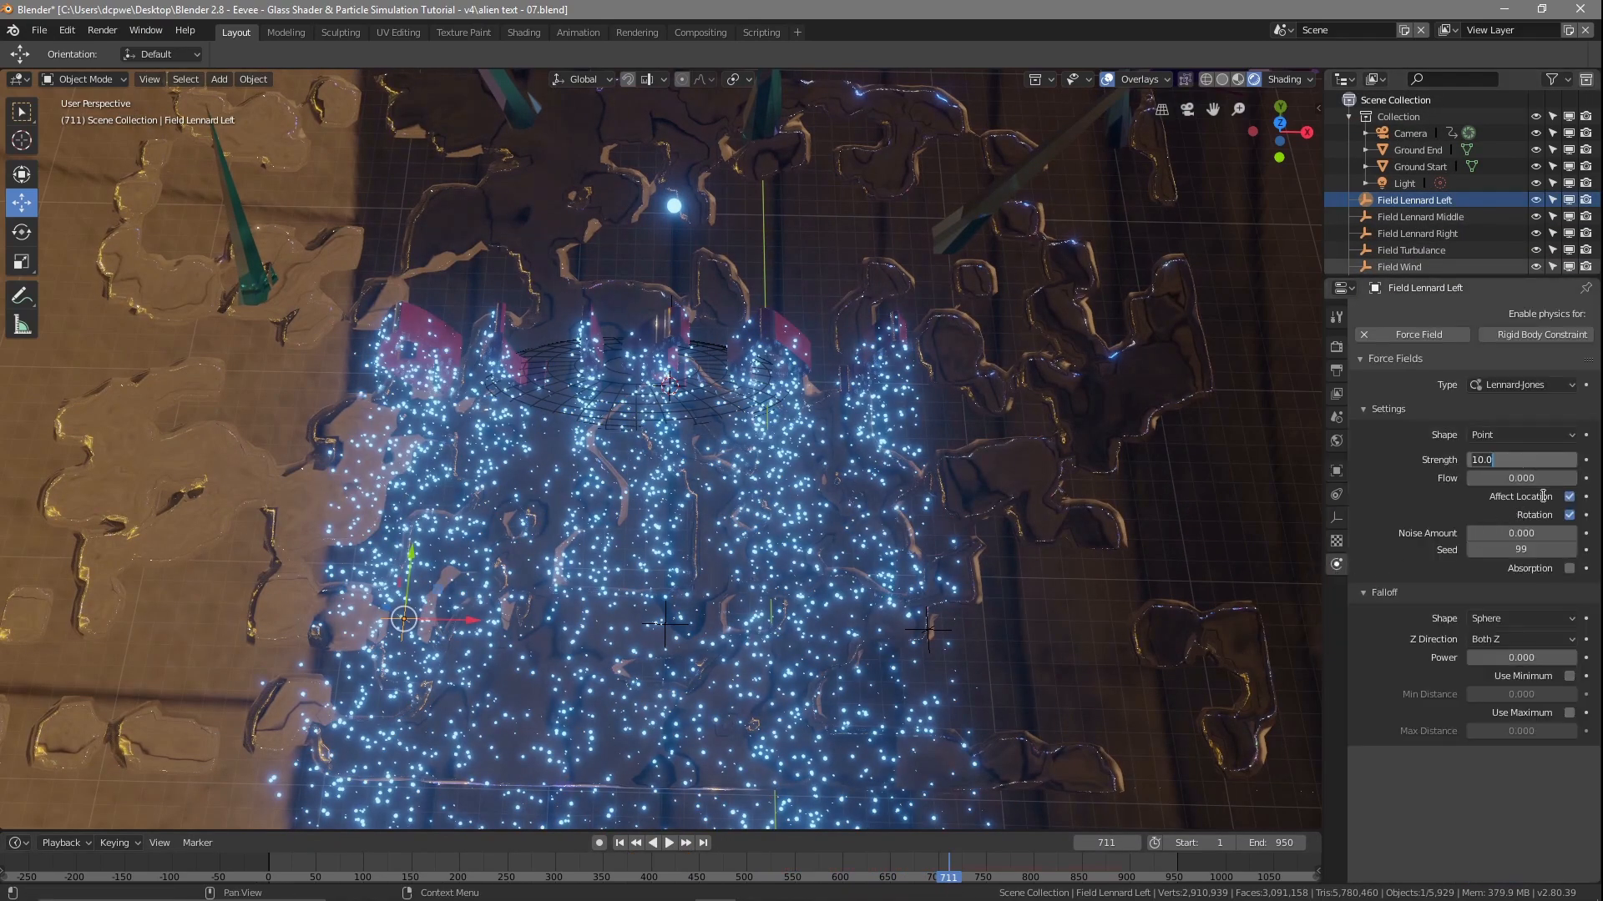
{"action": "type", "text": "30"}
{"action": "key", "text": "Return"}
Give Field Lennard Middle and Field Lennard Right a strength of 30 each
{"action": "left_click", "coordinate": [1421, 217]}
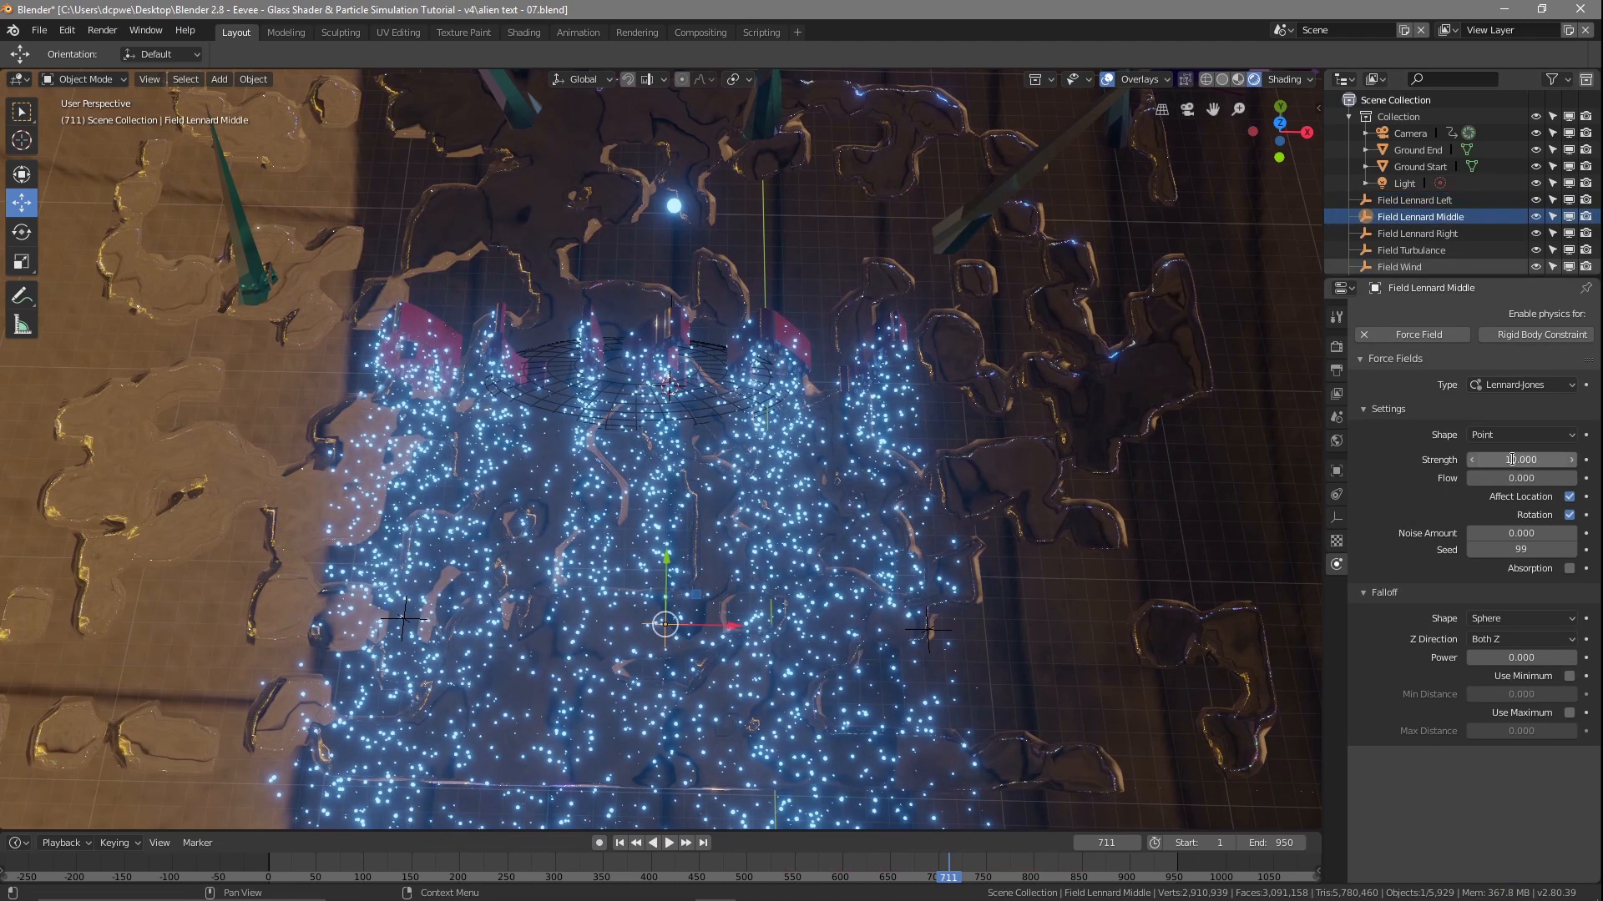
{"action": "key", "text": "Return"}
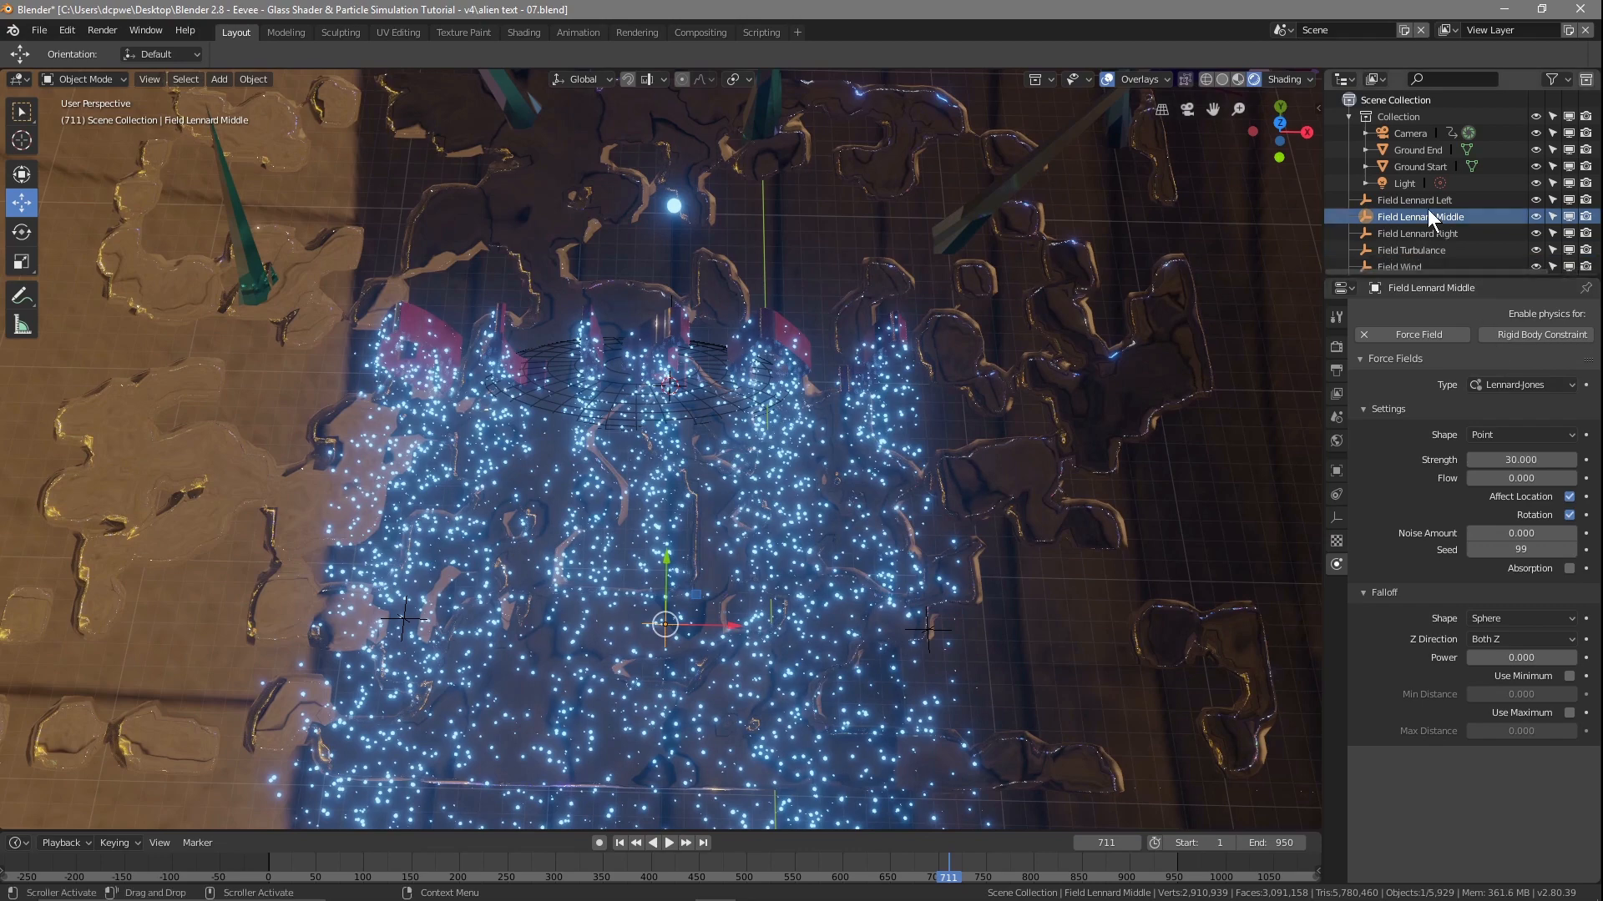
{"action": "left_click", "coordinate": [1428, 234]}
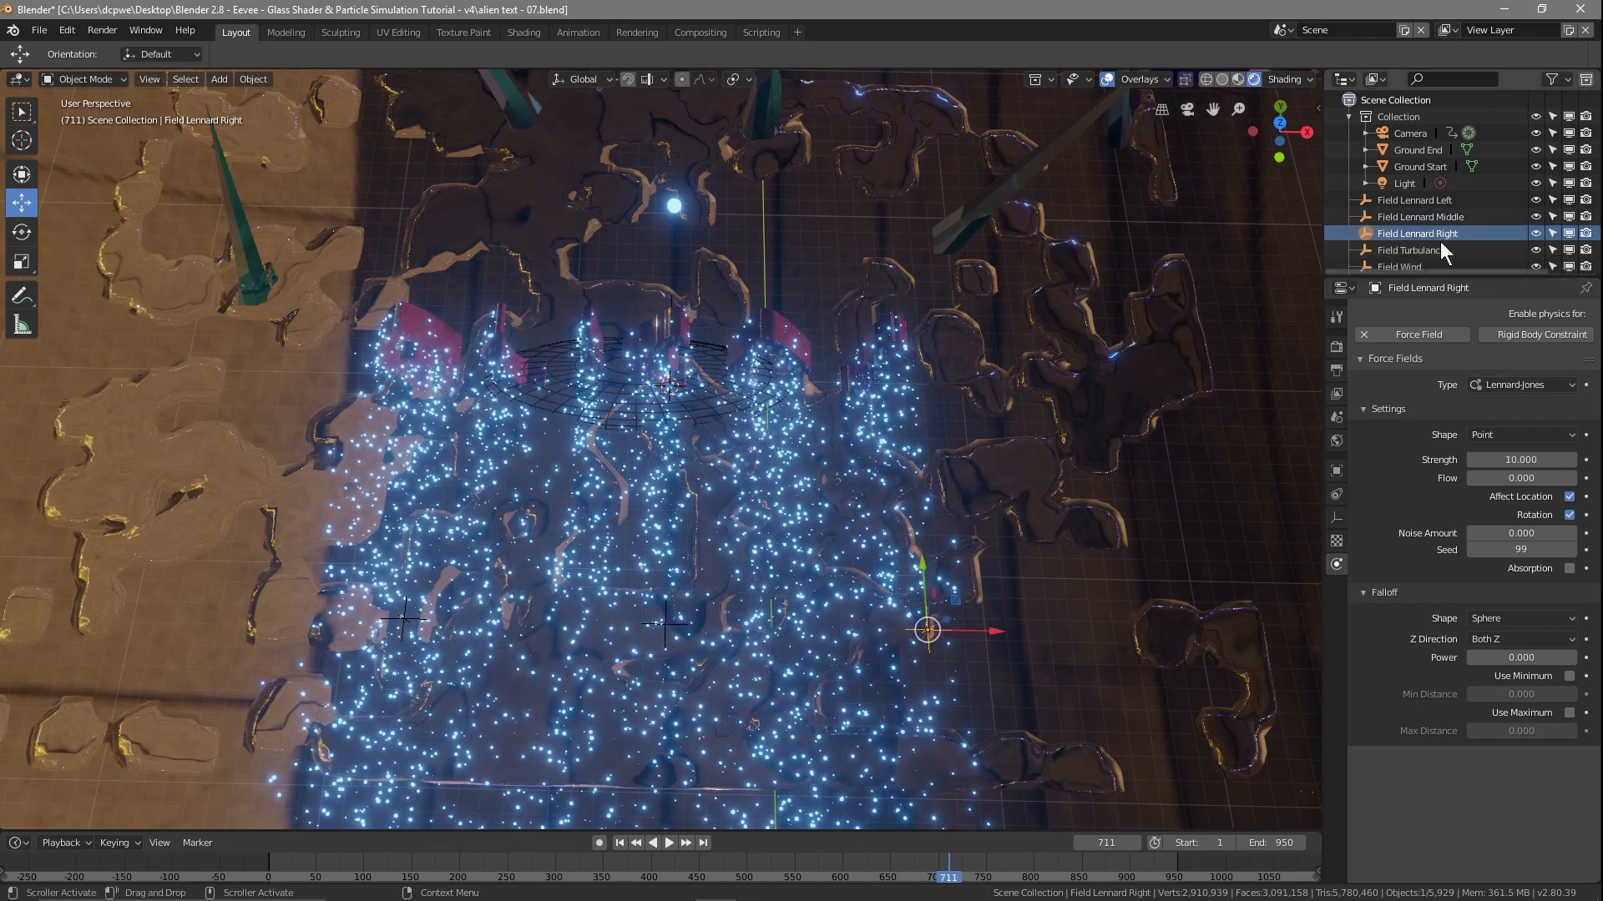
{"action": "left_click", "coordinate": [1490, 459]}
{"action": "type", "text": "30"}
{"action": "key", "text": "Return"}
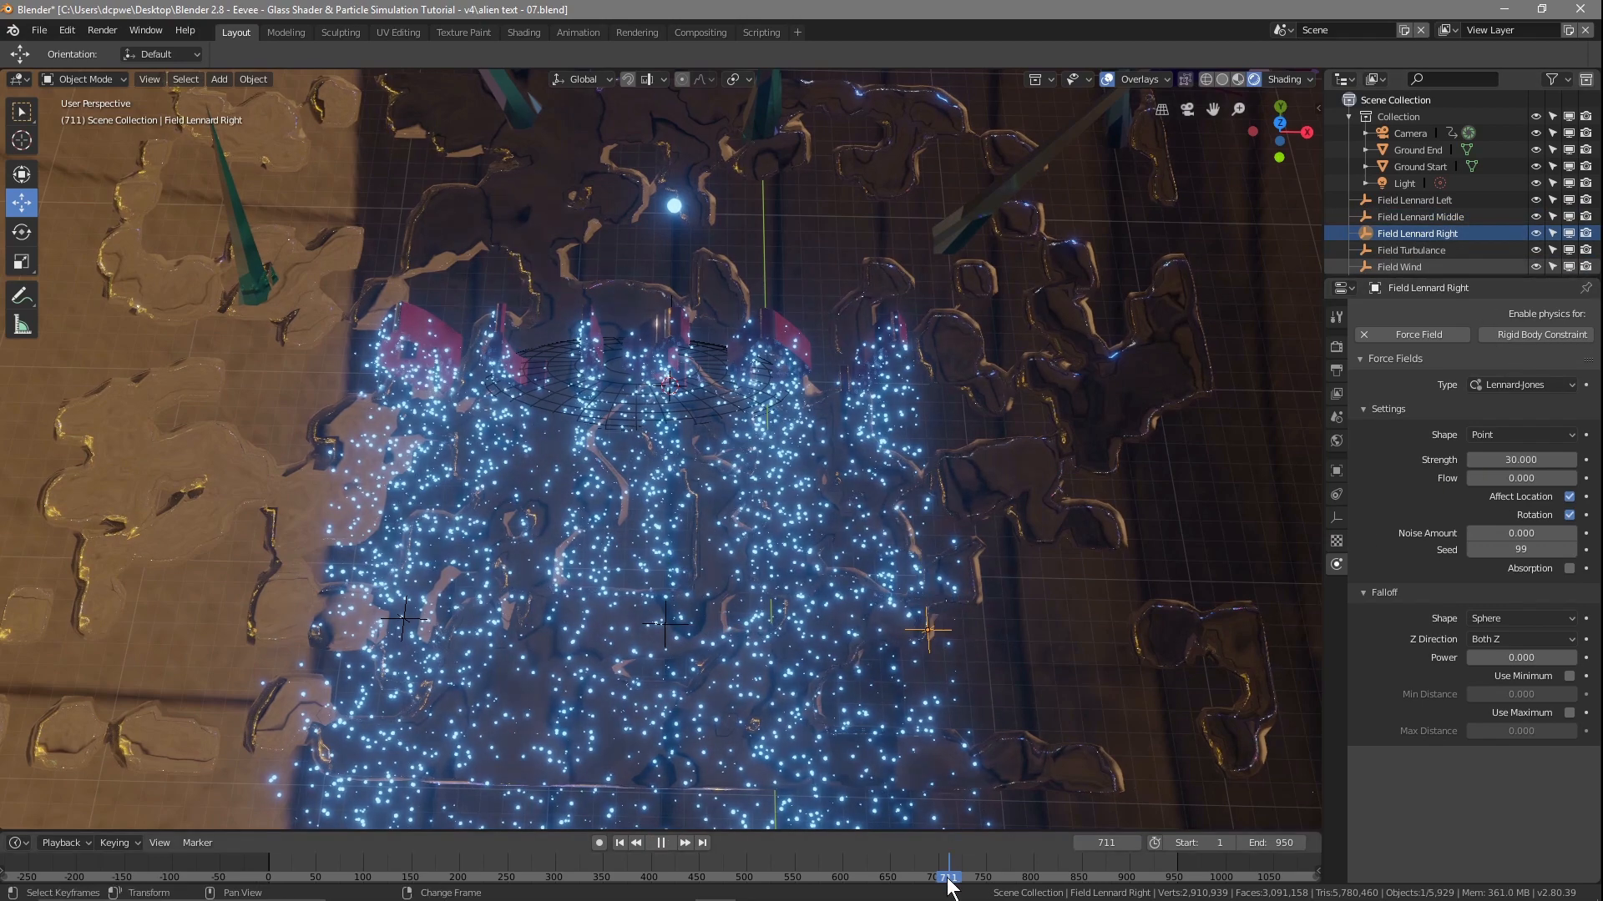
Select the three Field Lennard objects and move them together along Y until they sit just in front of the Aliens text
{"action": "mouse_move", "coordinate": [944, 876]}
{"action": "left_mouse_down"}
{"action": "mouse_move", "coordinate": [651, 877]}
{"action": "mouse_move", "coordinate": [926, 864]}
{"action": "mouse_move", "coordinate": [999, 885]}
{"action": "mouse_move", "coordinate": [805, 873]}
{"action": "mouse_move", "coordinate": [917, 876]}
{"action": "left_mouse_up"}
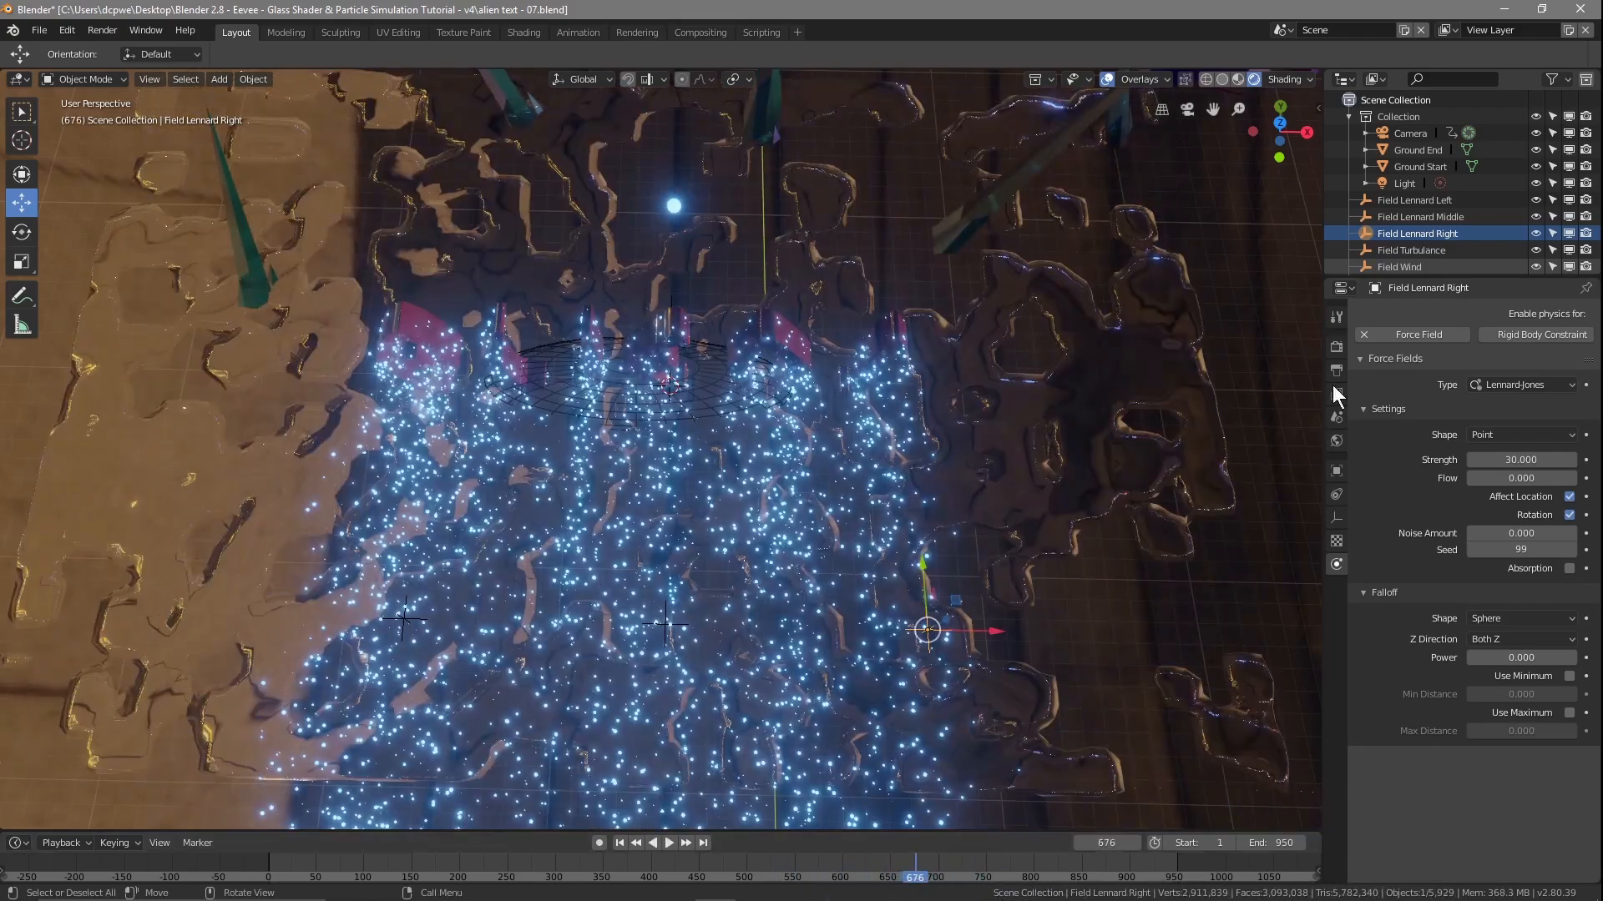
{"action": "left_click", "coordinate": [1414, 202], "text": "shift"}
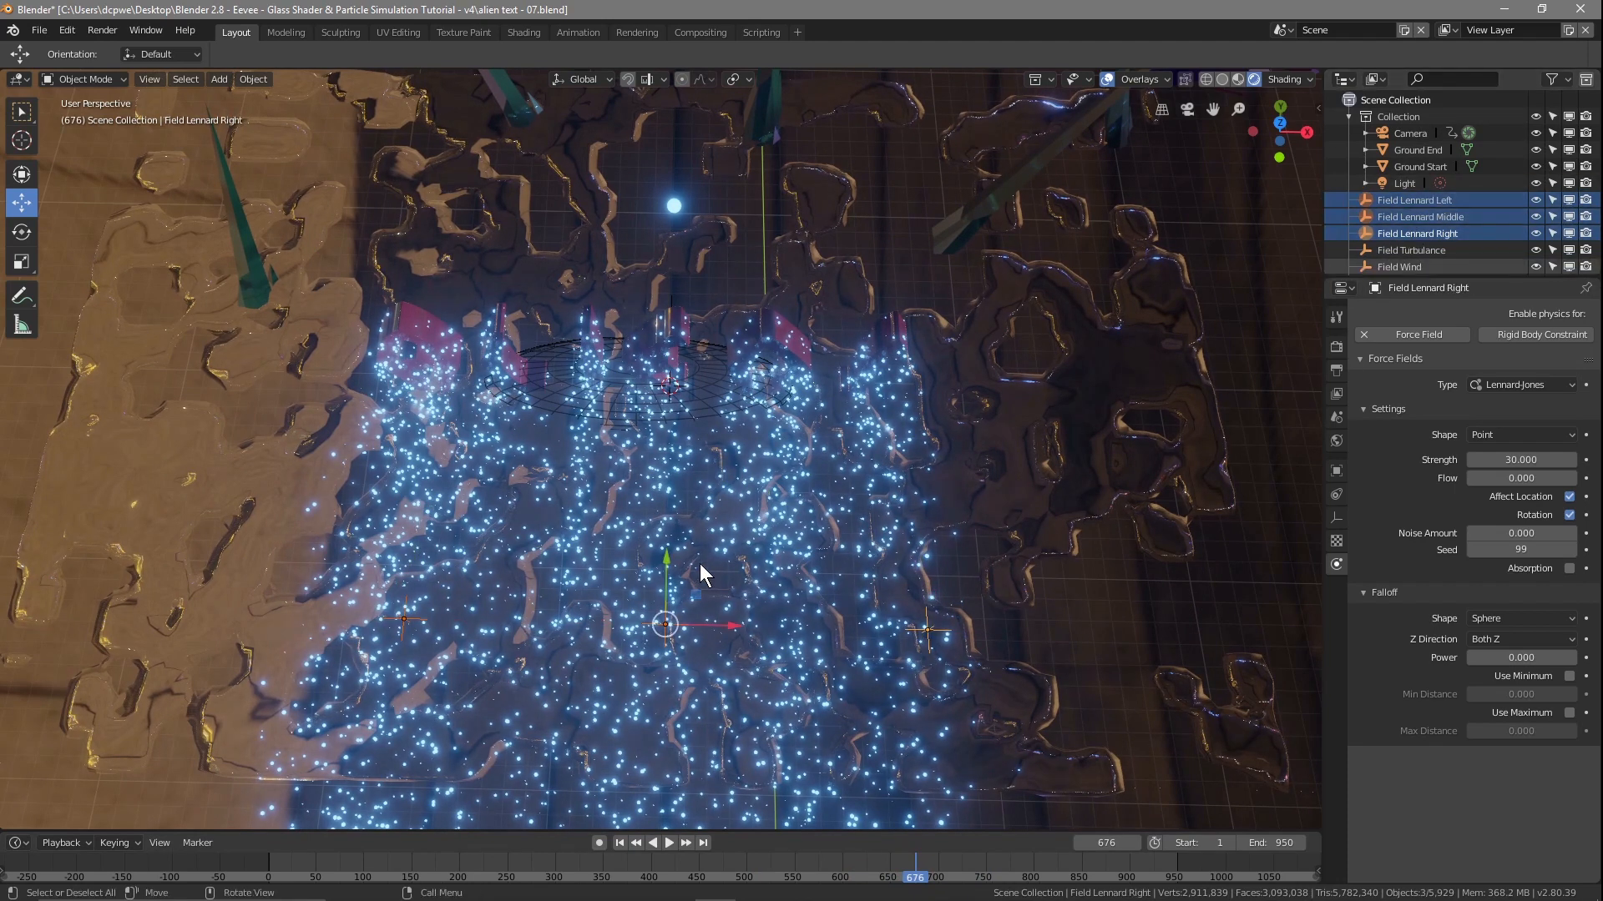
{"action": "left_click_drag", "start_coordinate": [666, 576], "coordinate": [677, 413]}
Play back the simulation and examine the particle flow around the moved force fields from a low angle and from above
{"action": "right_click_drag", "start_coordinate": [922, 877], "coordinate": [869, 873]}
{"action": "scroll", "coordinate": [808, 722], "scroll_direction": "up", "scroll_amount": 5}
{"action": "key", "text": "space"}
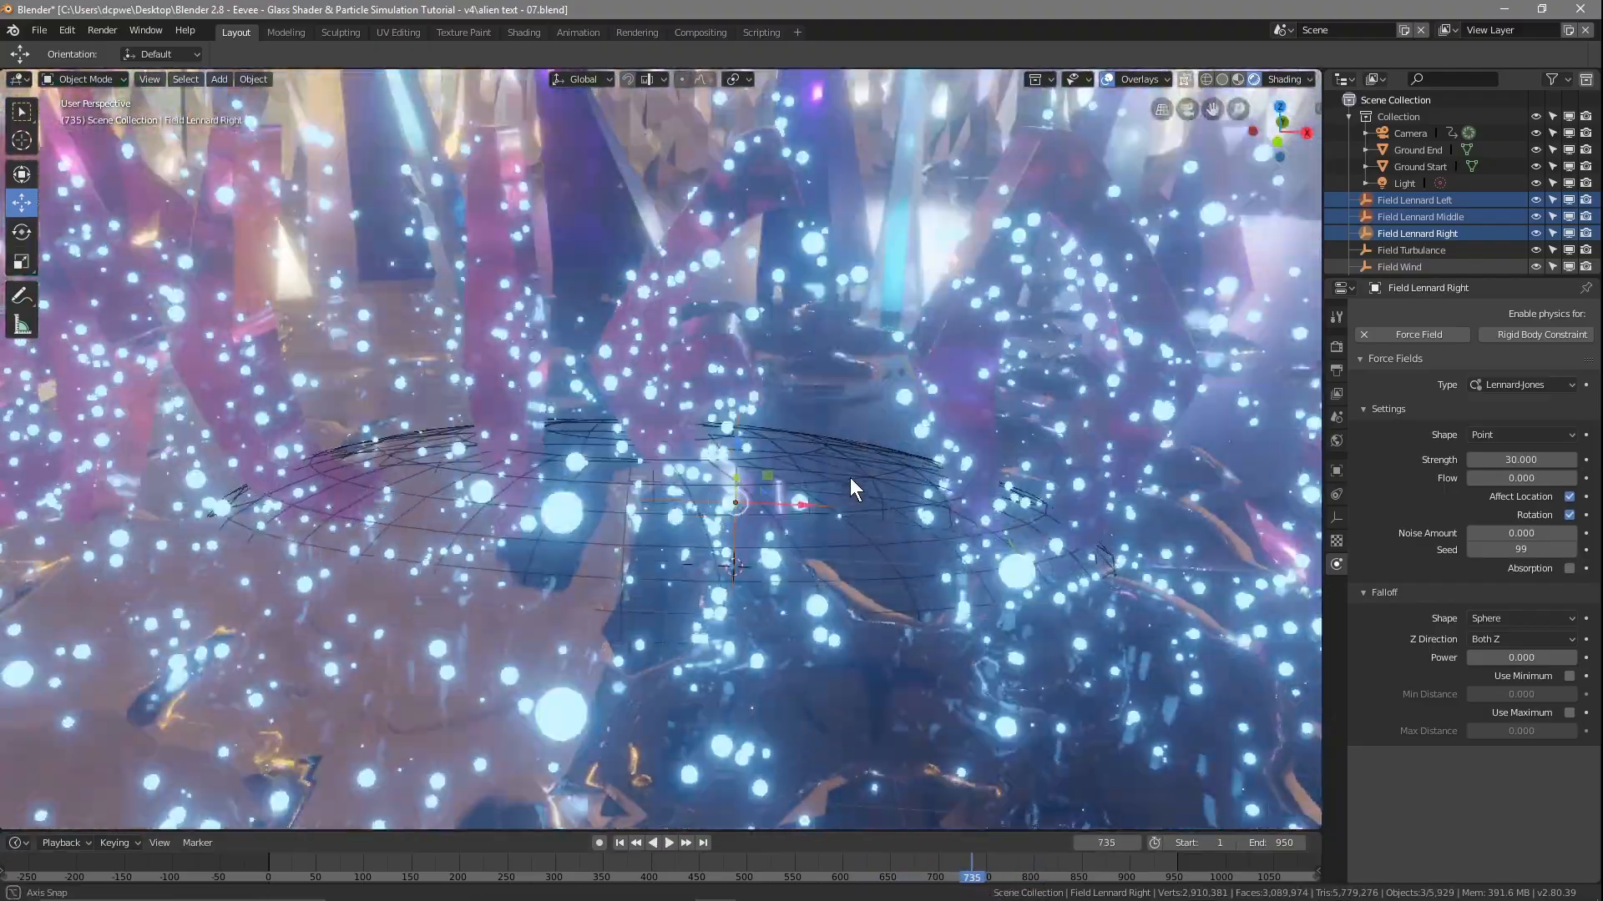
{"action": "middle_click_drag", "start_coordinate": [850, 478], "coordinate": [844, 449]}
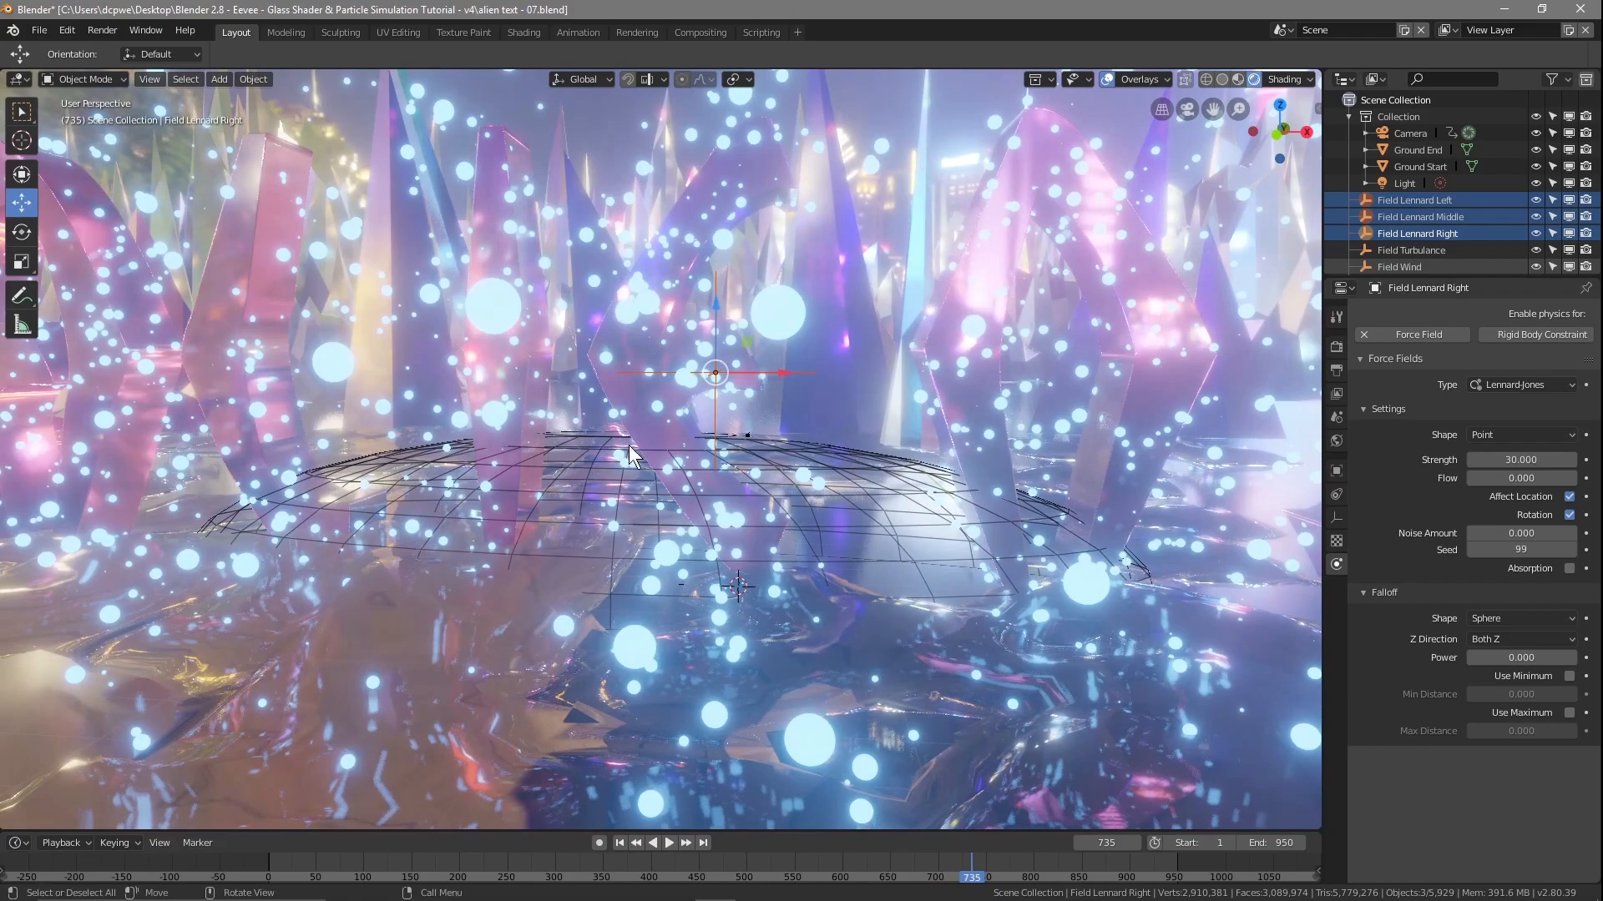
{"action": "middle_click_drag", "start_coordinate": [623, 459], "coordinate": [660, 616]}
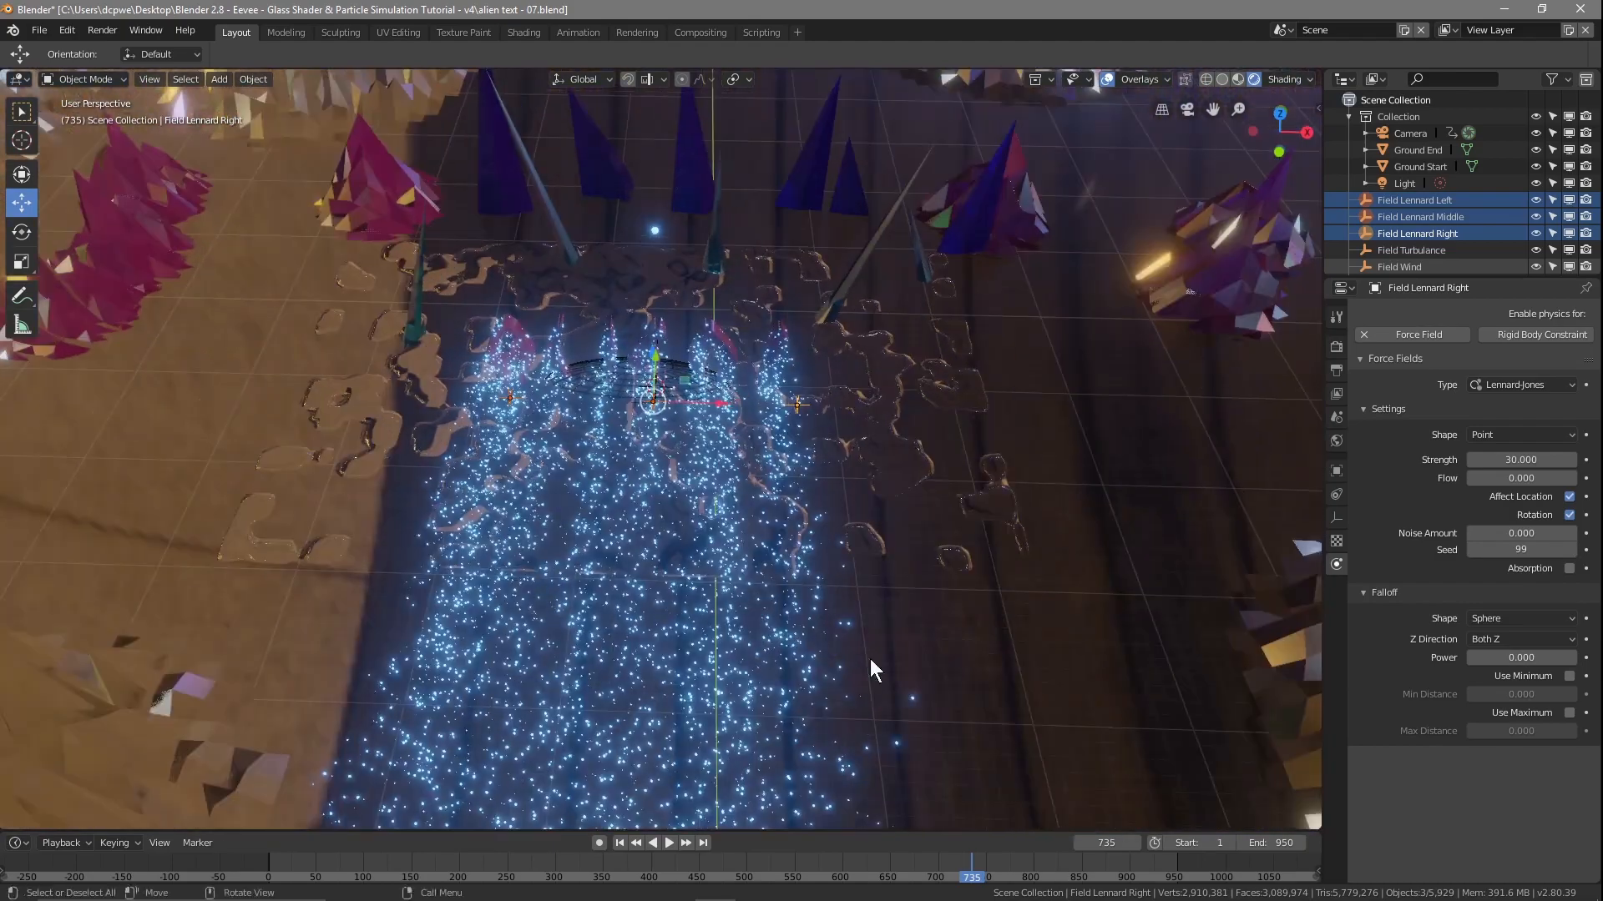
{"action": "key", "text": "space"}
{"action": "left_click_drag", "start_coordinate": [952, 886], "coordinate": [799, 887]}
{"action": "scroll", "coordinate": [800, 868], "scroll_direction": "right", "scroll_amount": 3, "text": "ctrl"}
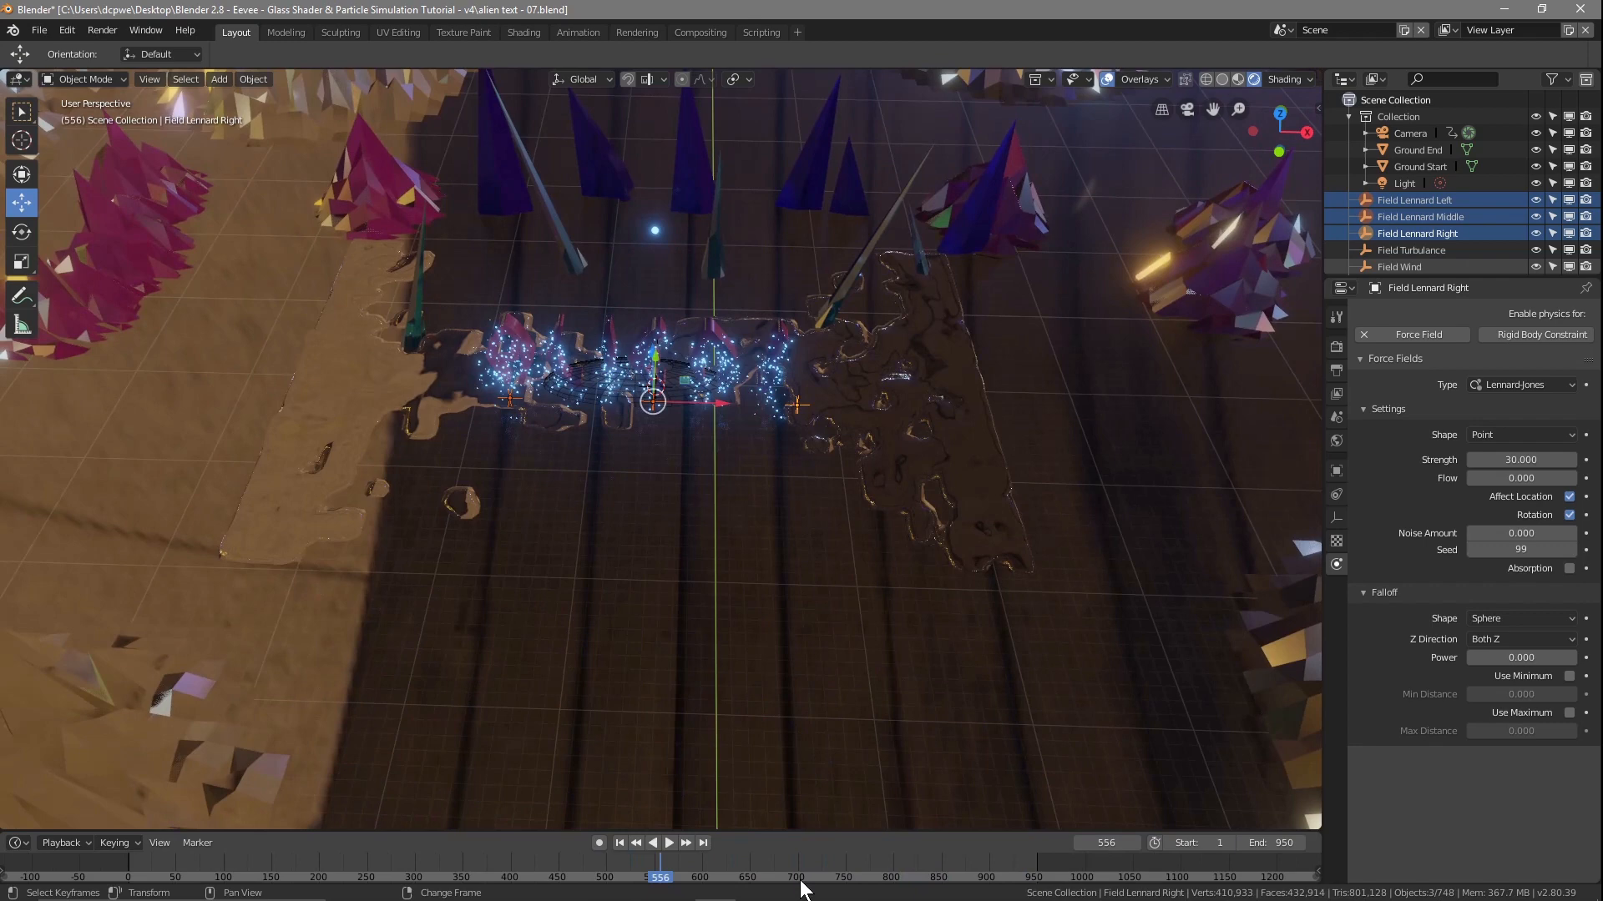
Return to the camera view and set the emission number of the Text Aliens particle system to 80000
{"action": "key", "text": "KP_0"}
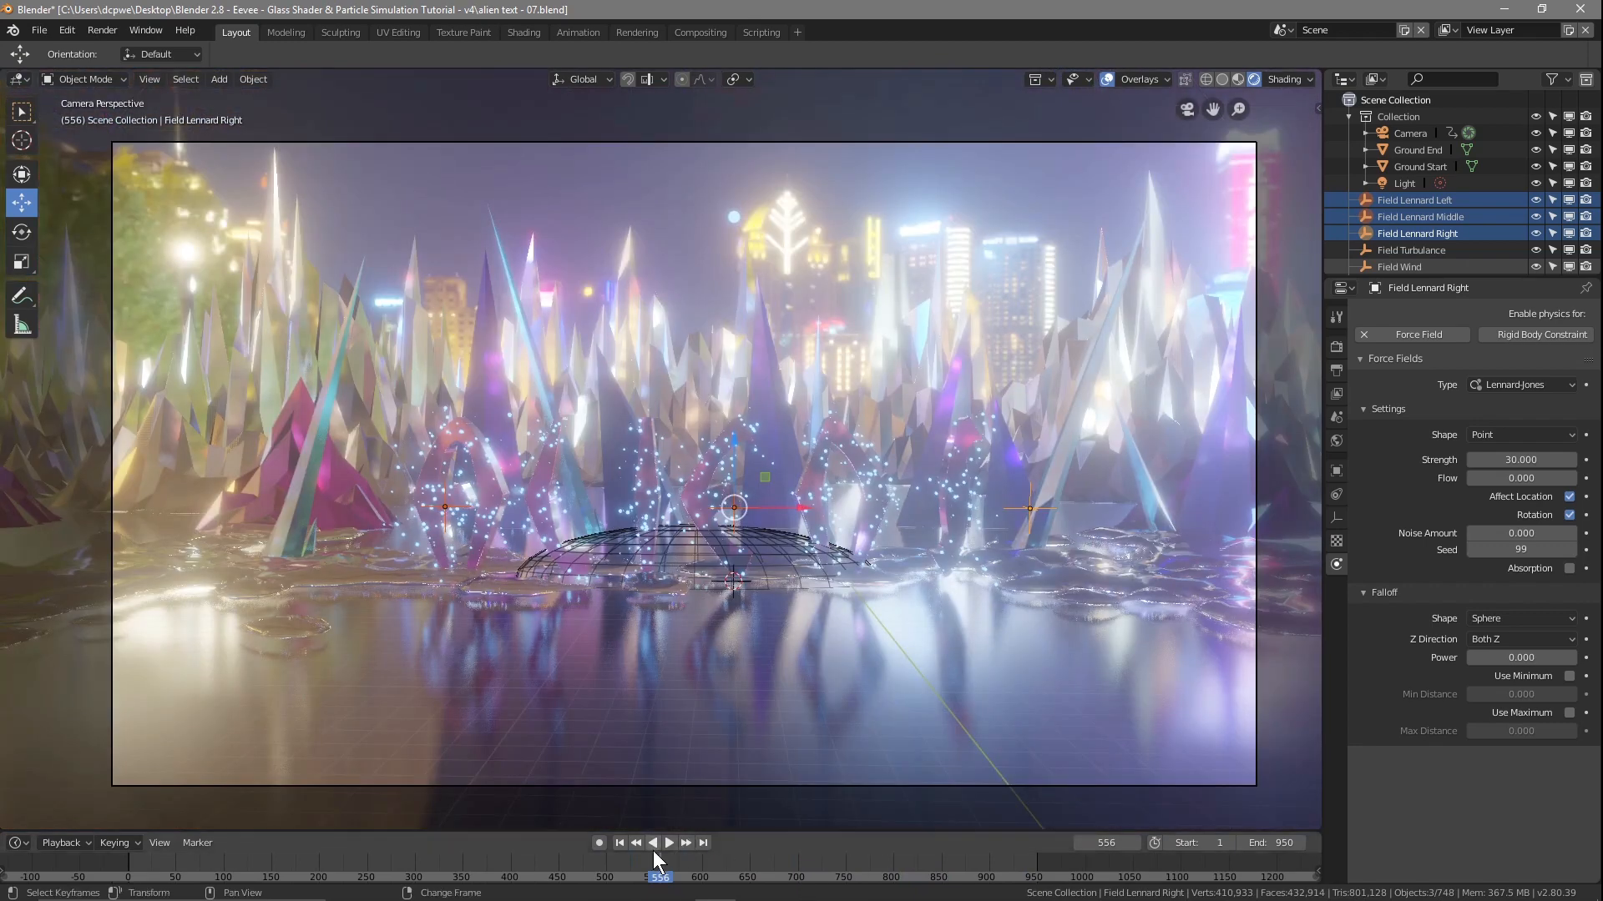
{"action": "scroll", "coordinate": [858, 867], "scroll_direction": "left", "scroll_amount": 4, "text": "ctrl"}
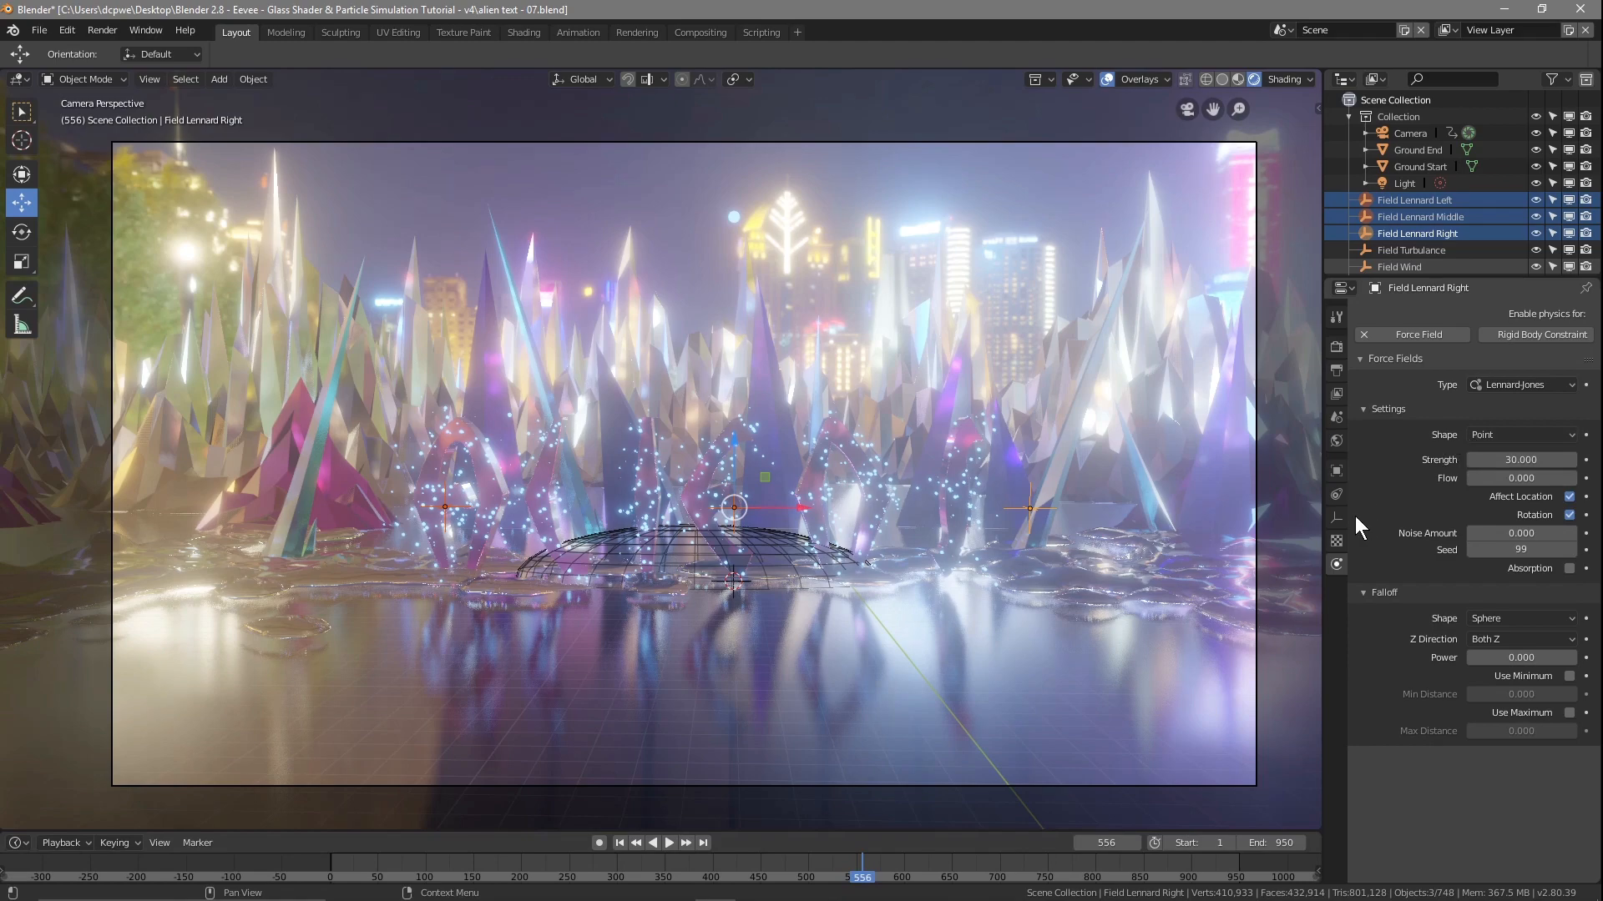
{"action": "scroll", "coordinate": [1416, 197], "scroll_direction": "down", "scroll_amount": 5}
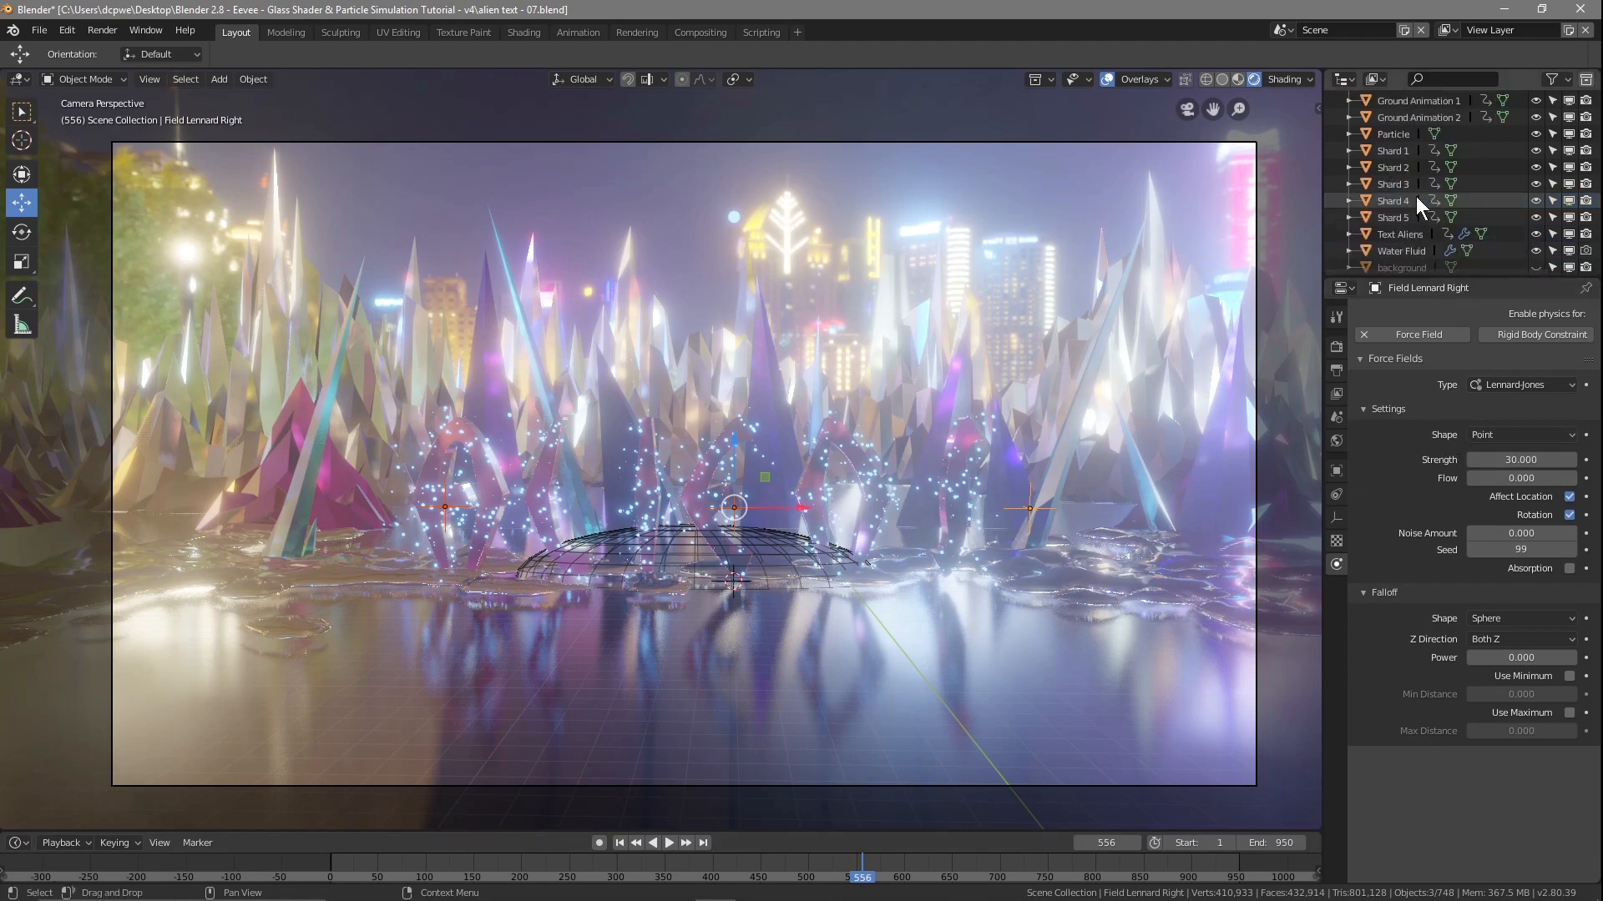
{"action": "left_click", "coordinate": [1396, 234]}
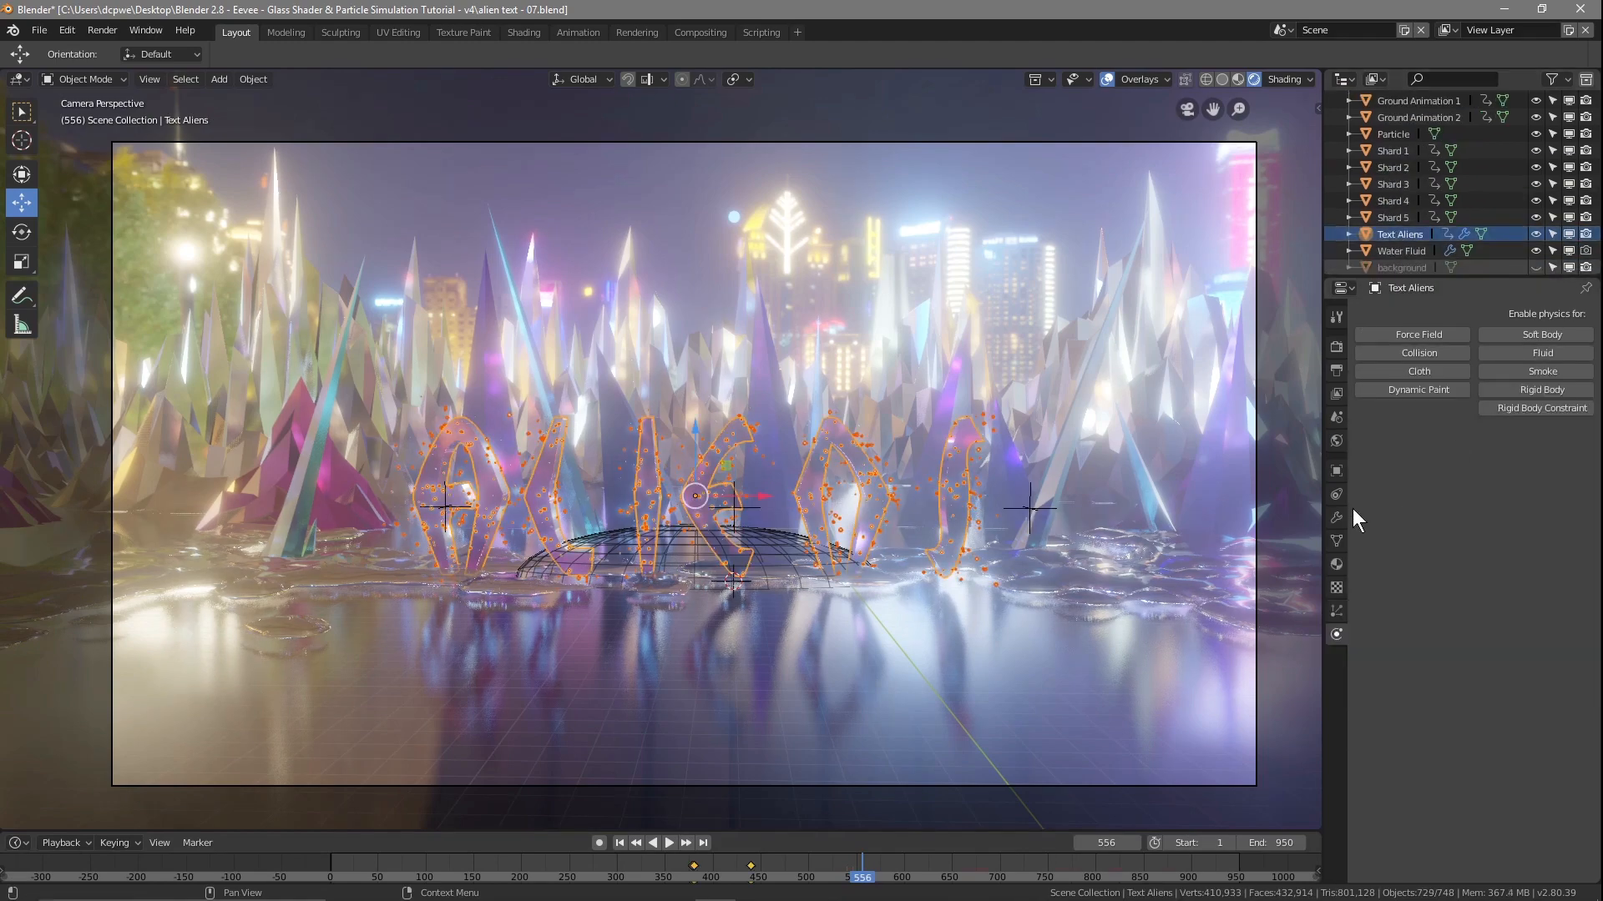
{"action": "left_click", "coordinate": [1335, 611]}
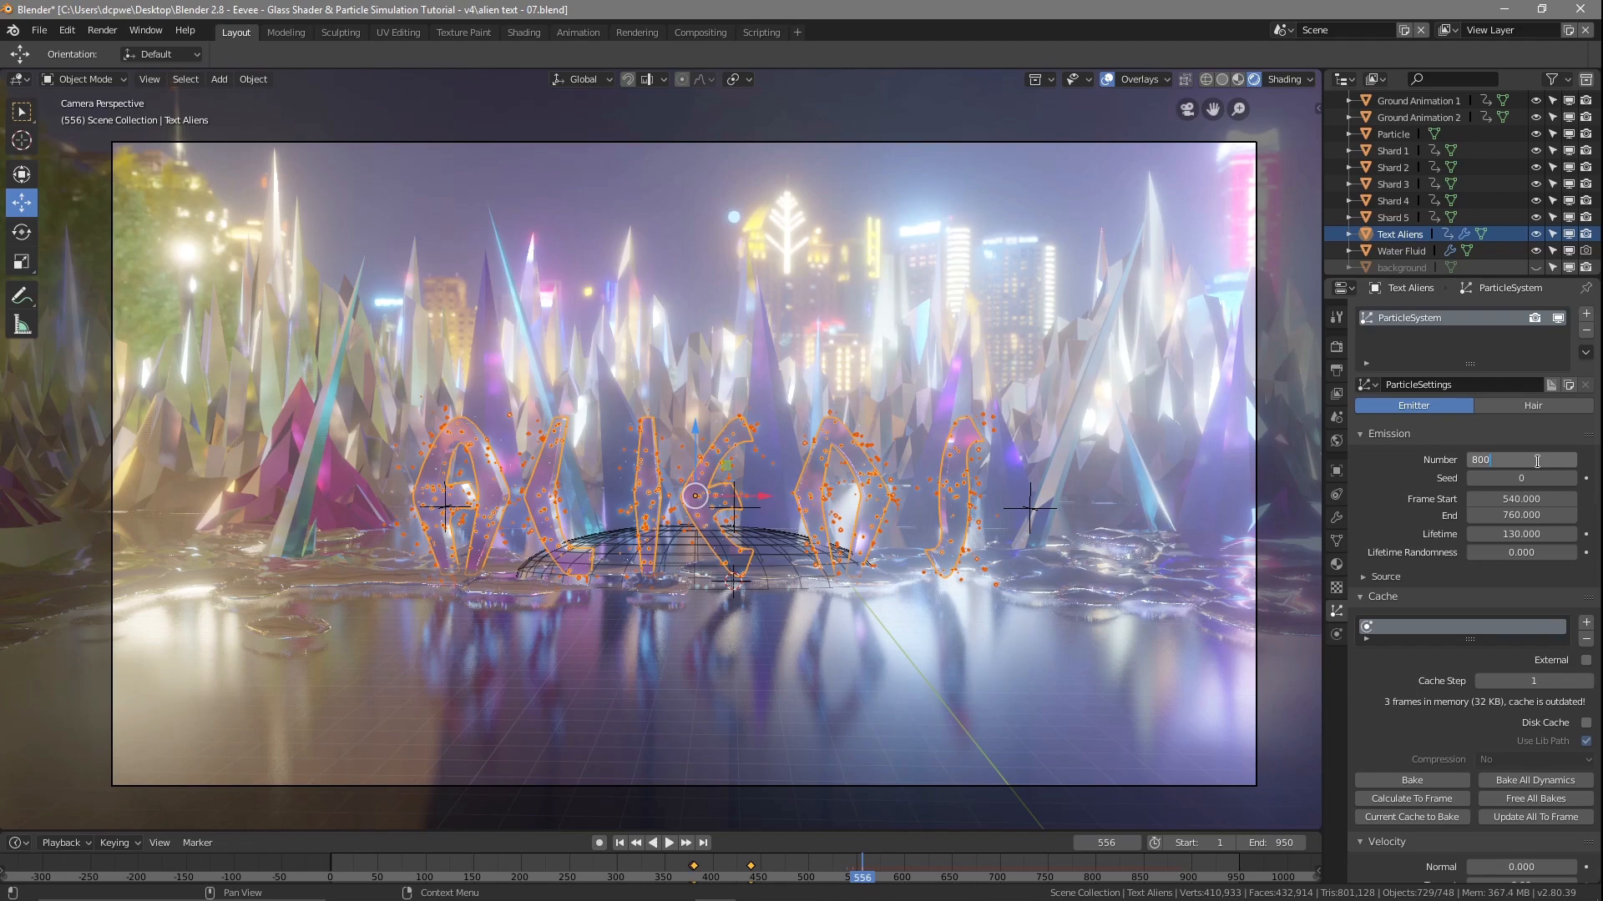
{"action": "key", "text": "Return"}
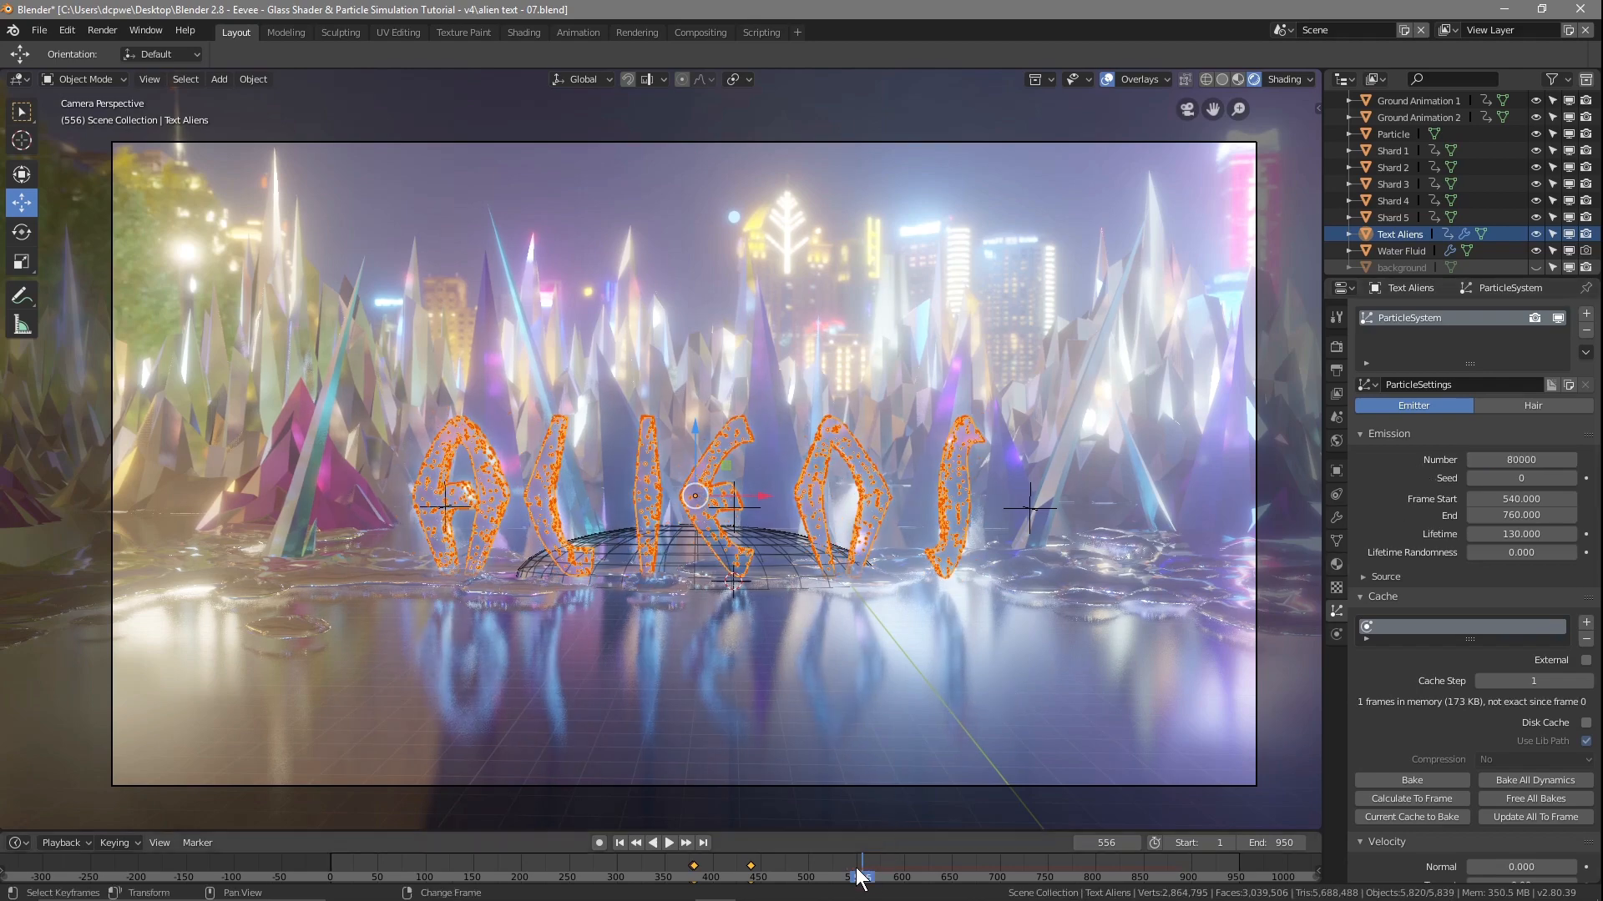
Play back the denser particle simulation and render frame 763 to review it
{"action": "key", "text": "space"}
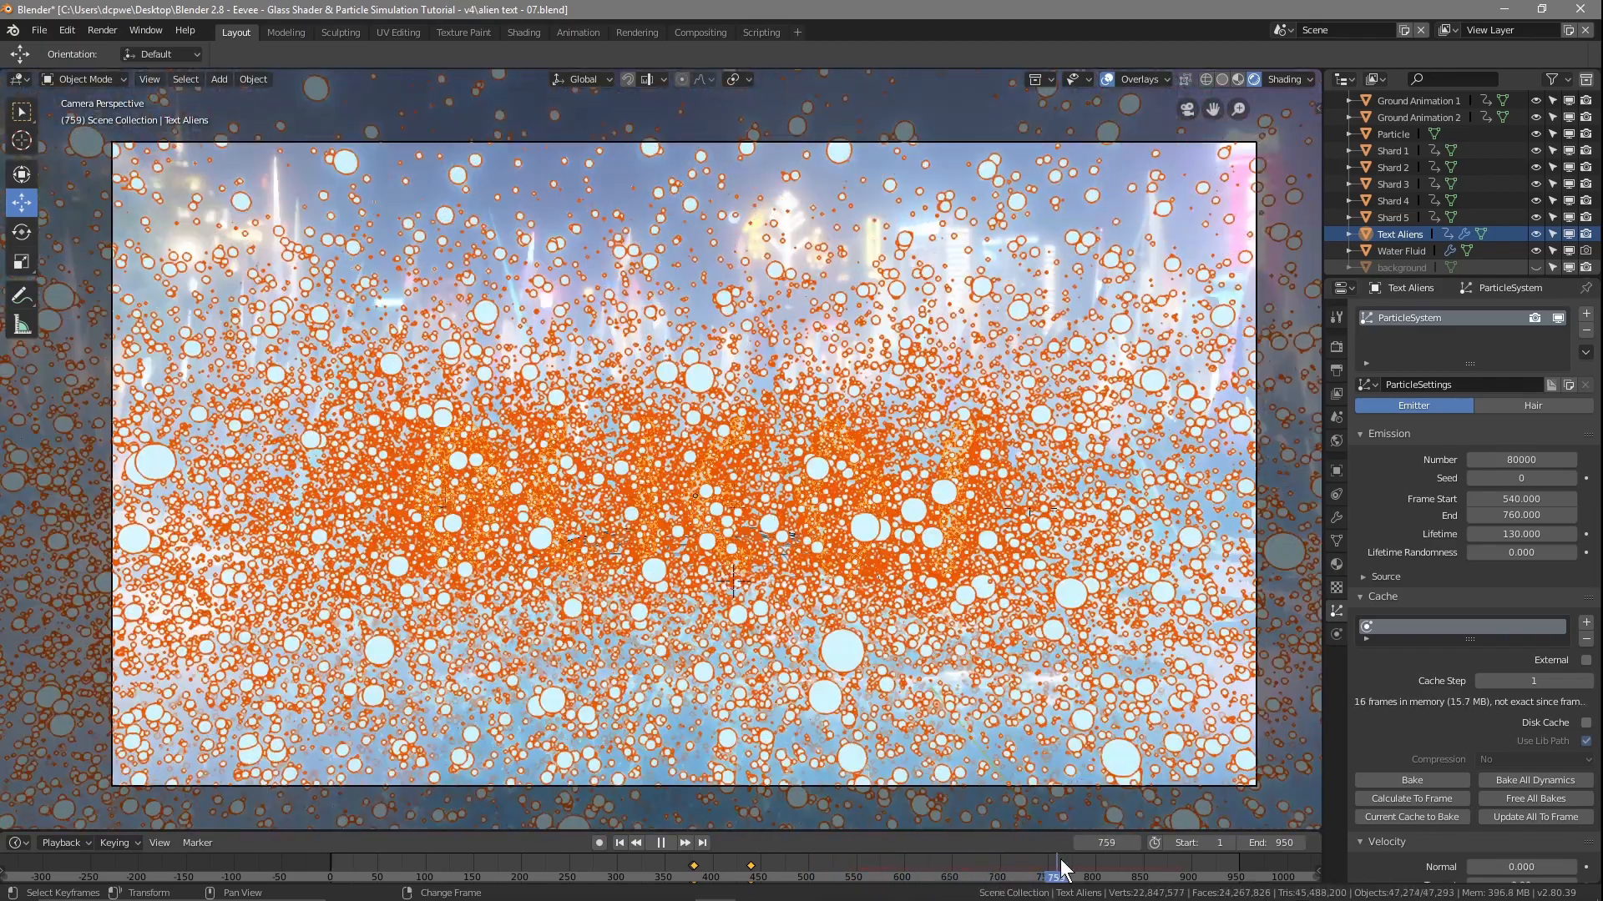
{"action": "key", "text": "space"}
{"action": "key", "text": "F12"}
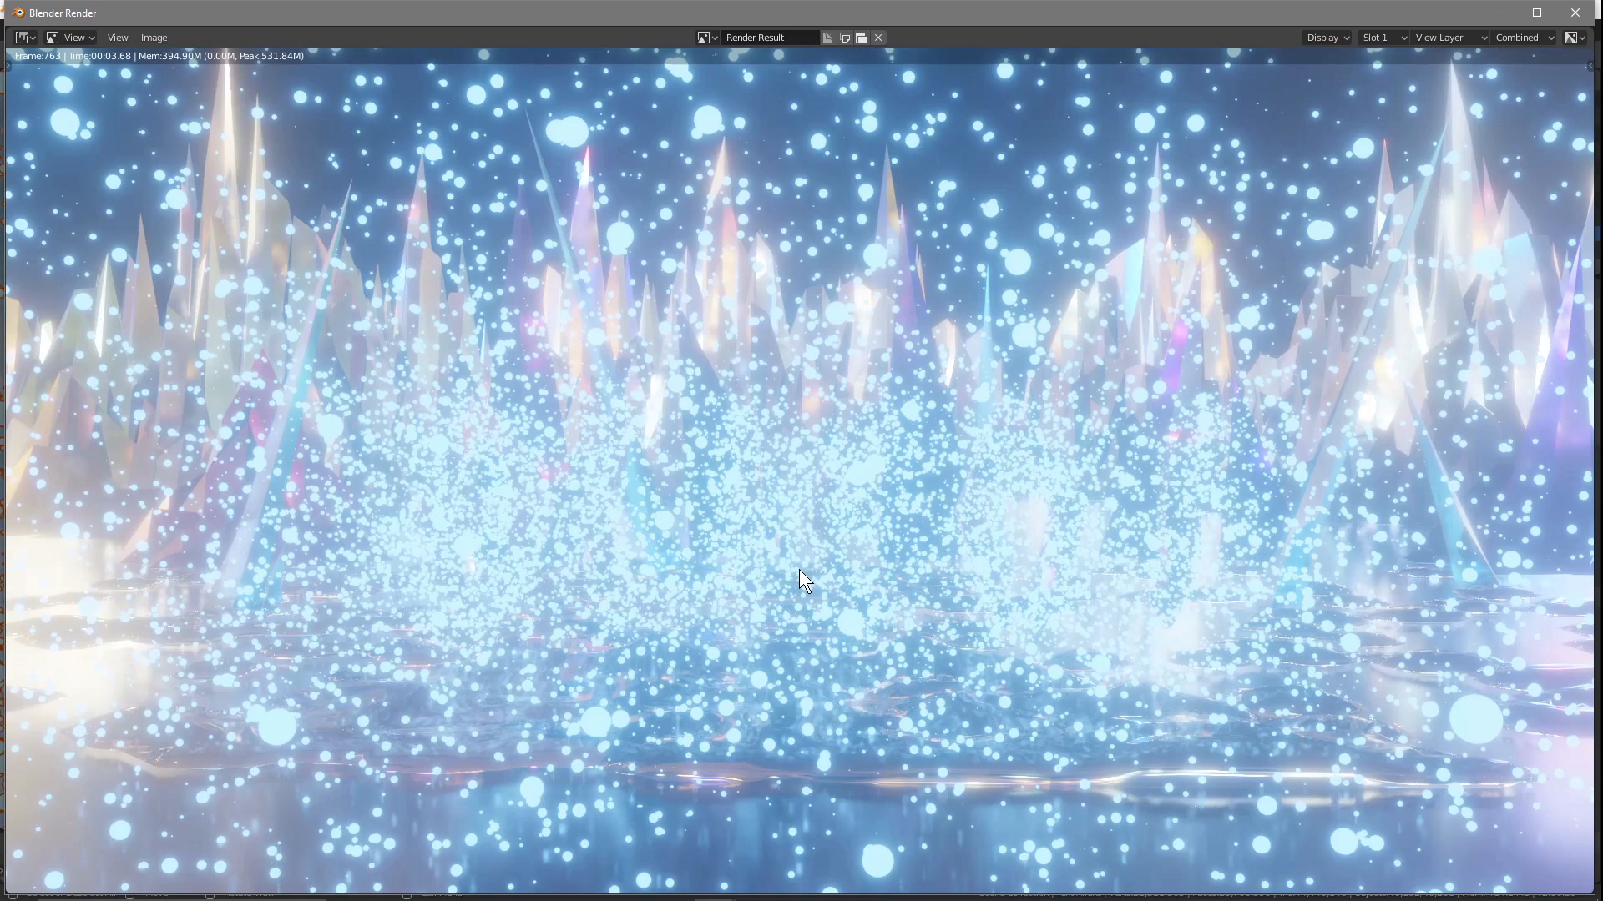
{"action": "left_click", "coordinate": [1575, 14]}
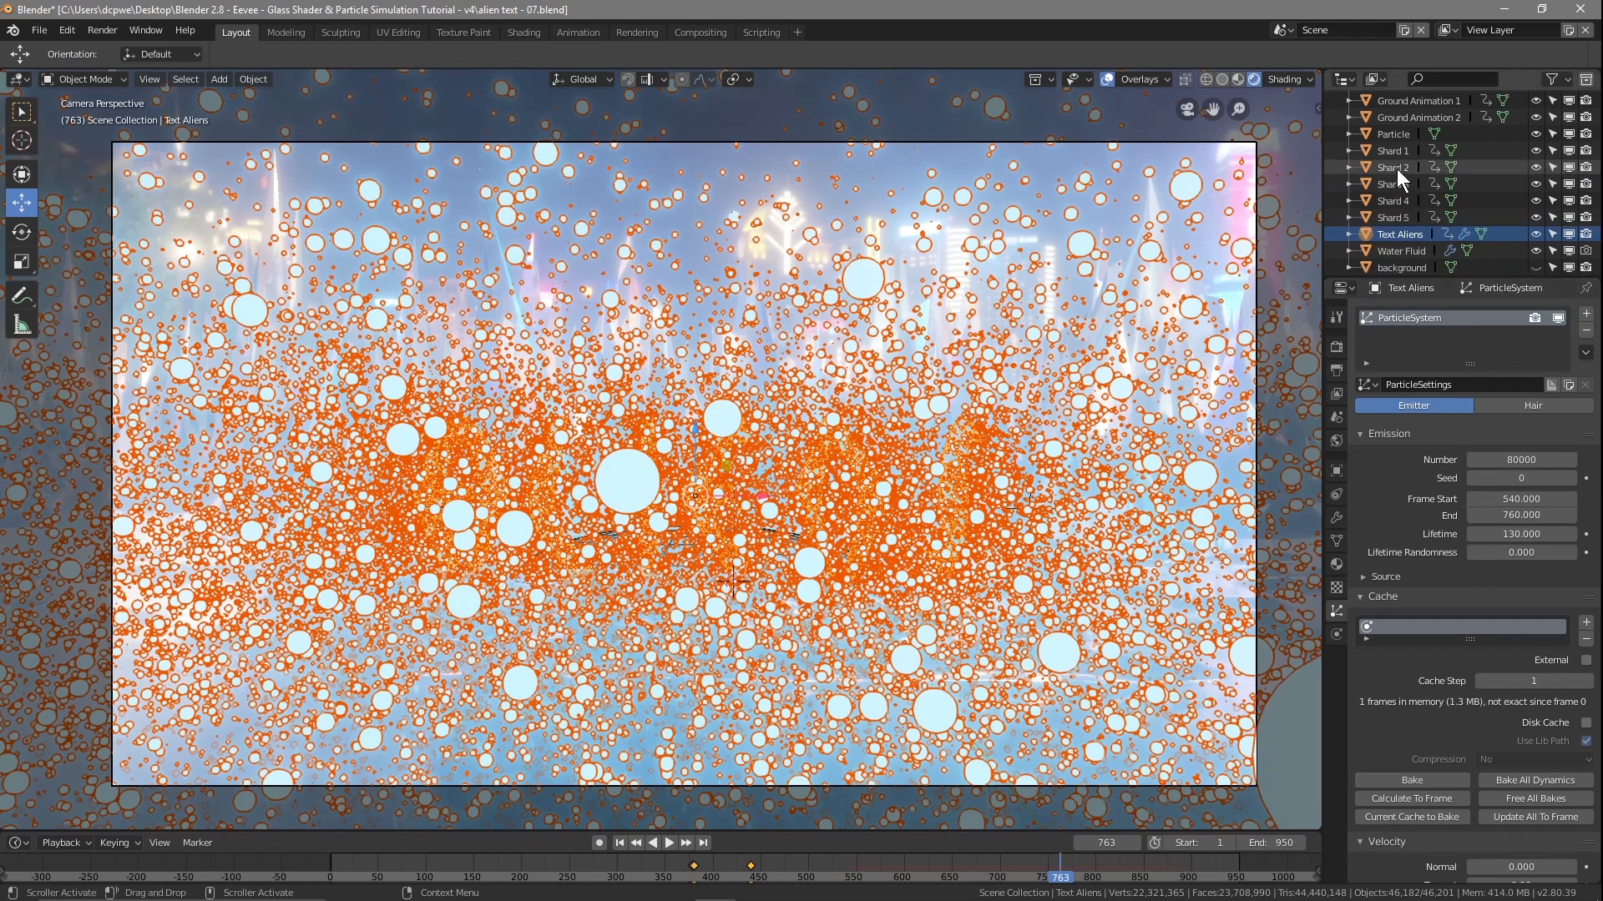
Set the wind force strength of Field Wind to 3
{"action": "scroll", "coordinate": [1409, 223], "scroll_direction": "up", "scroll_amount": 6}
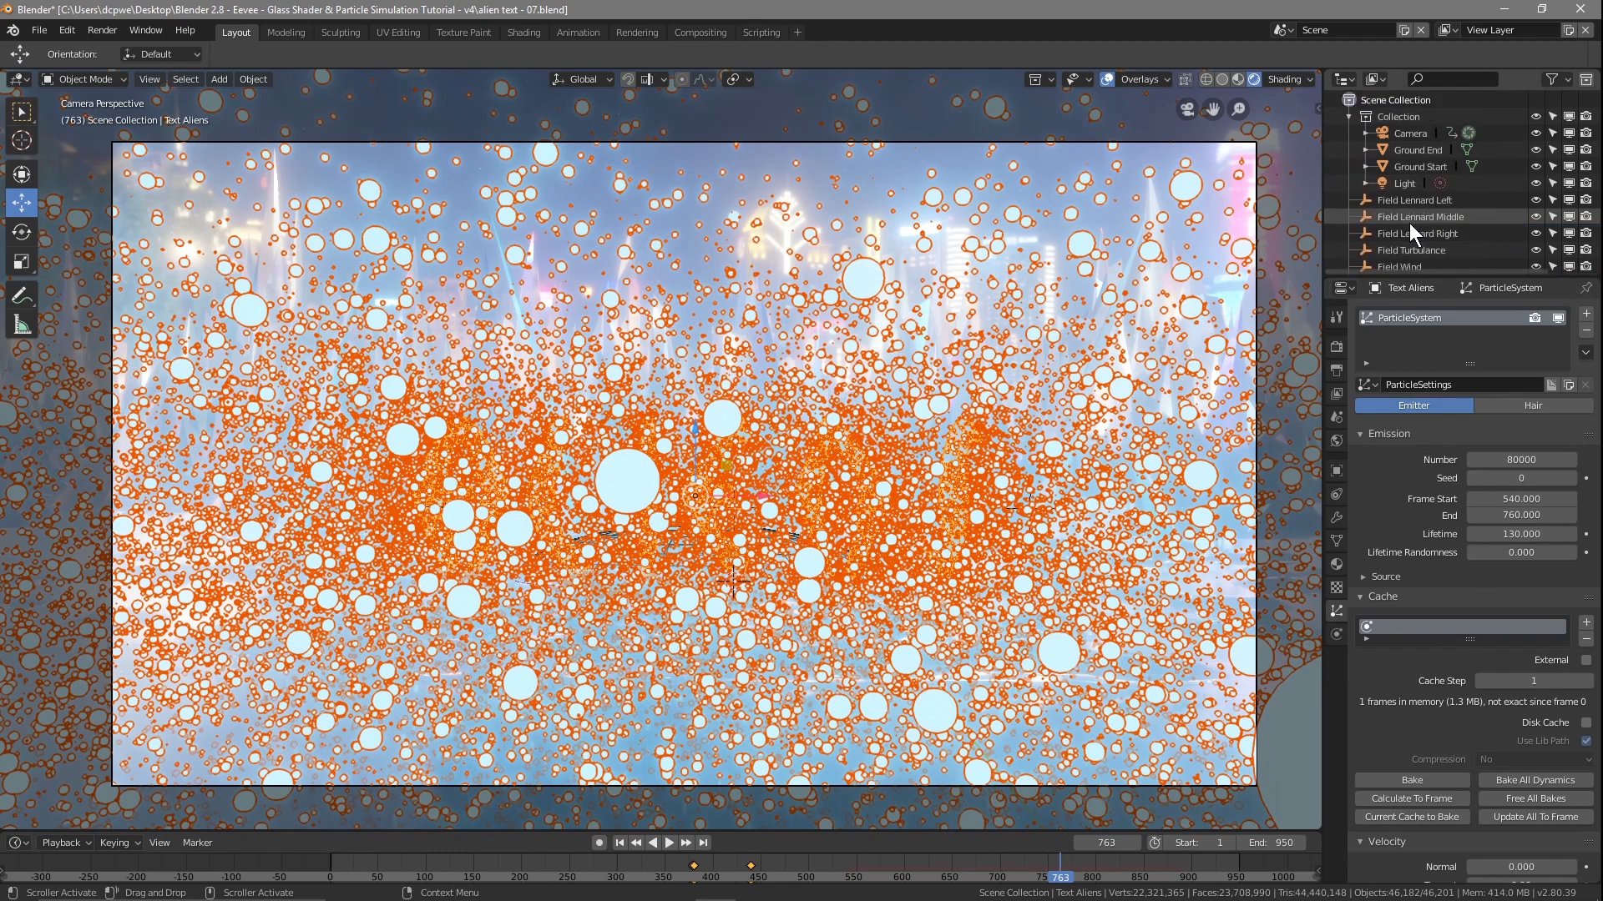
{"action": "left_click", "coordinate": [1394, 266]}
{"action": "left_click", "coordinate": [1339, 566]}
{"action": "left_click_drag", "start_coordinate": [1523, 461], "coordinate": [1469, 461]}
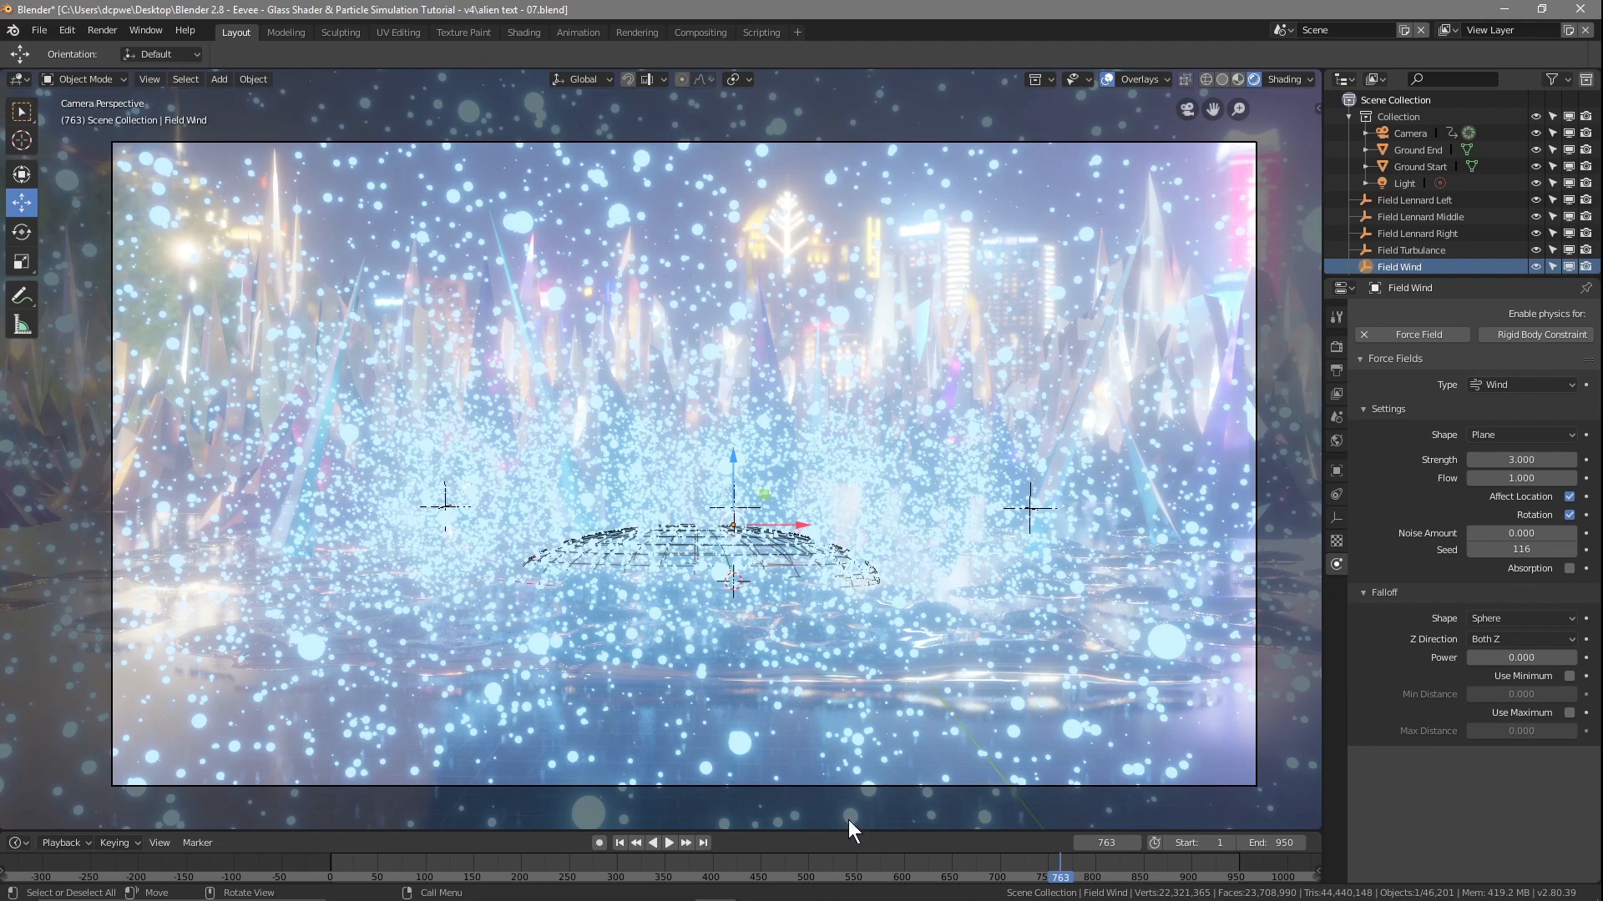
Select Text Aliens, replay the simulation from about frame 522 and examine the particle spread from the side
{"action": "scroll", "coordinate": [1442, 236], "scroll_direction": "down", "scroll_amount": 4}
{"action": "scroll", "coordinate": [1444, 235], "scroll_direction": "down", "scroll_amount": 2}
{"action": "left_click", "coordinate": [1409, 233]}
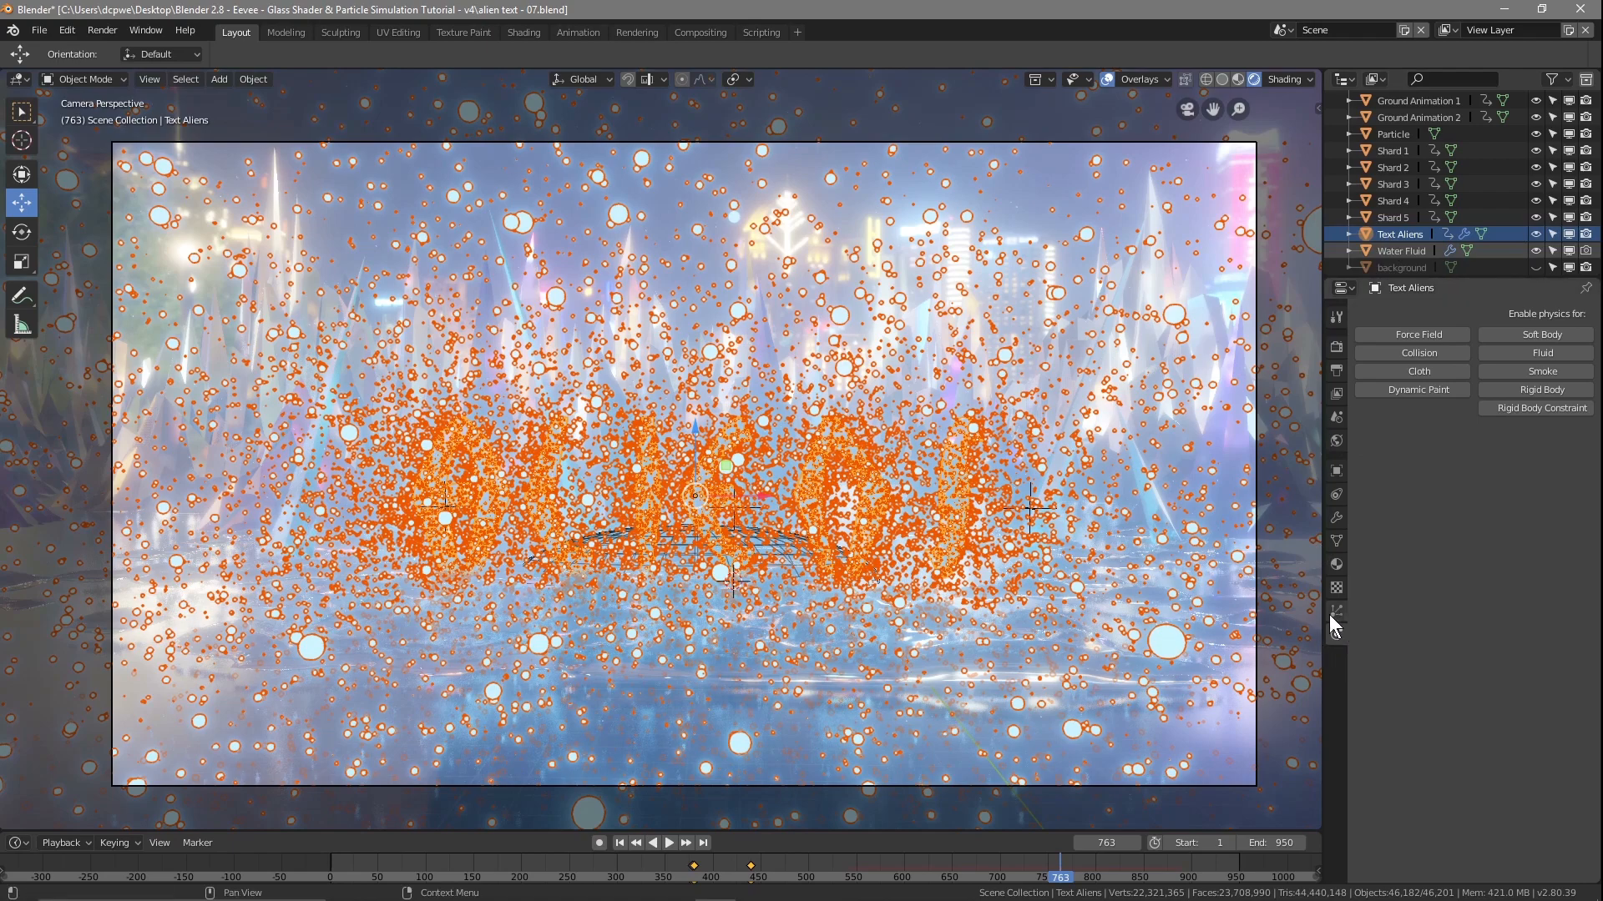
{"action": "left_click_drag", "start_coordinate": [1058, 882], "coordinate": [831, 881]}
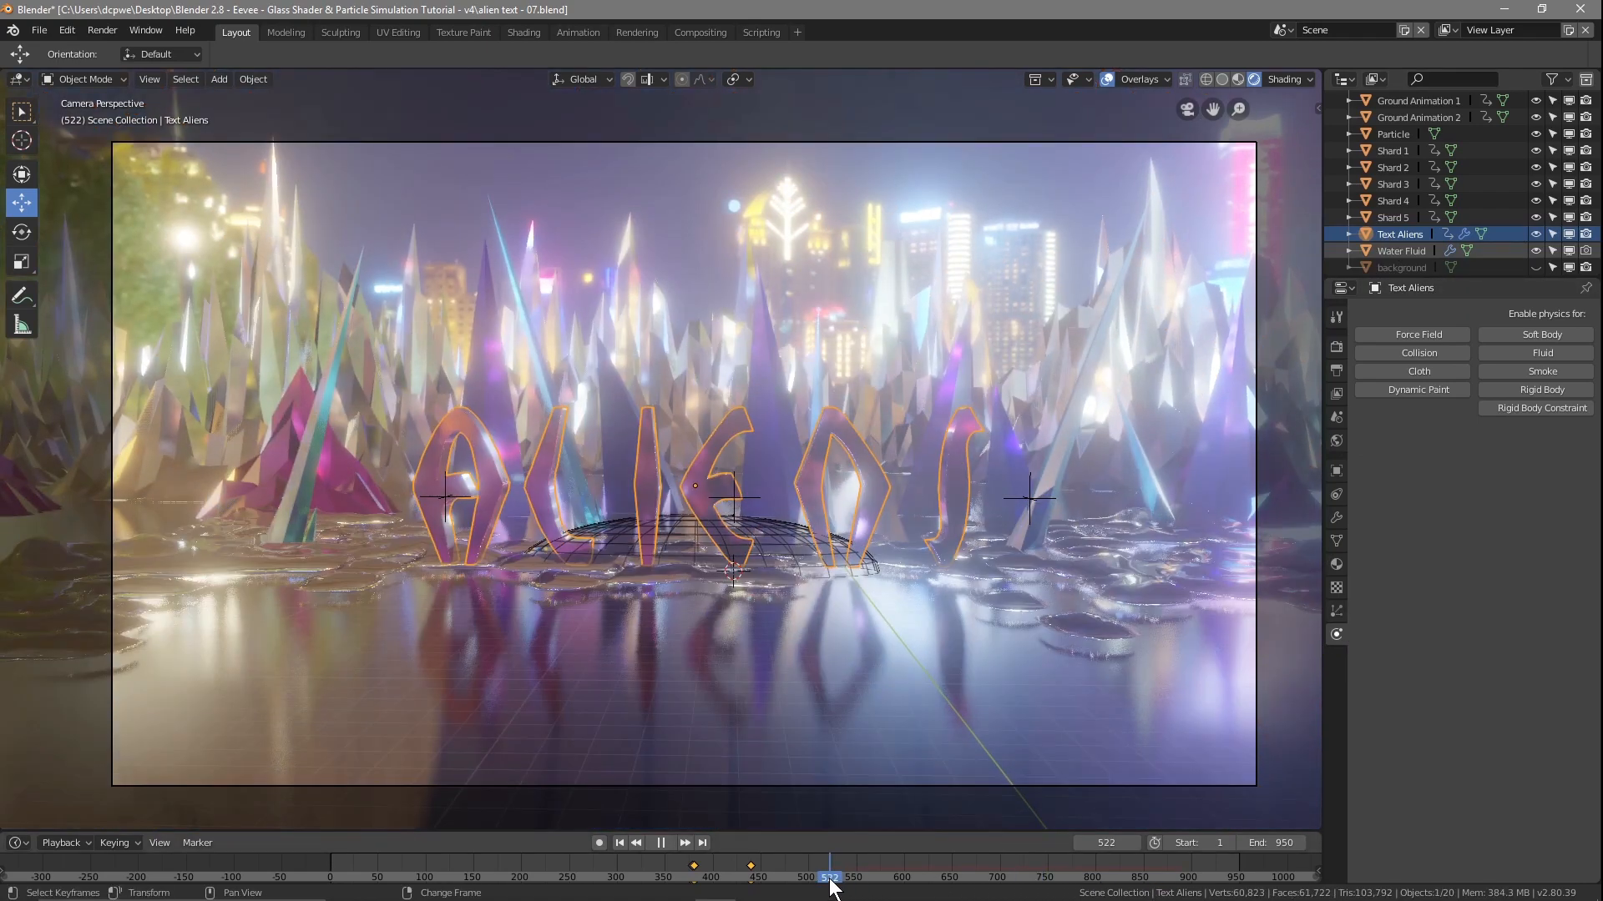
{"action": "key", "text": "space"}
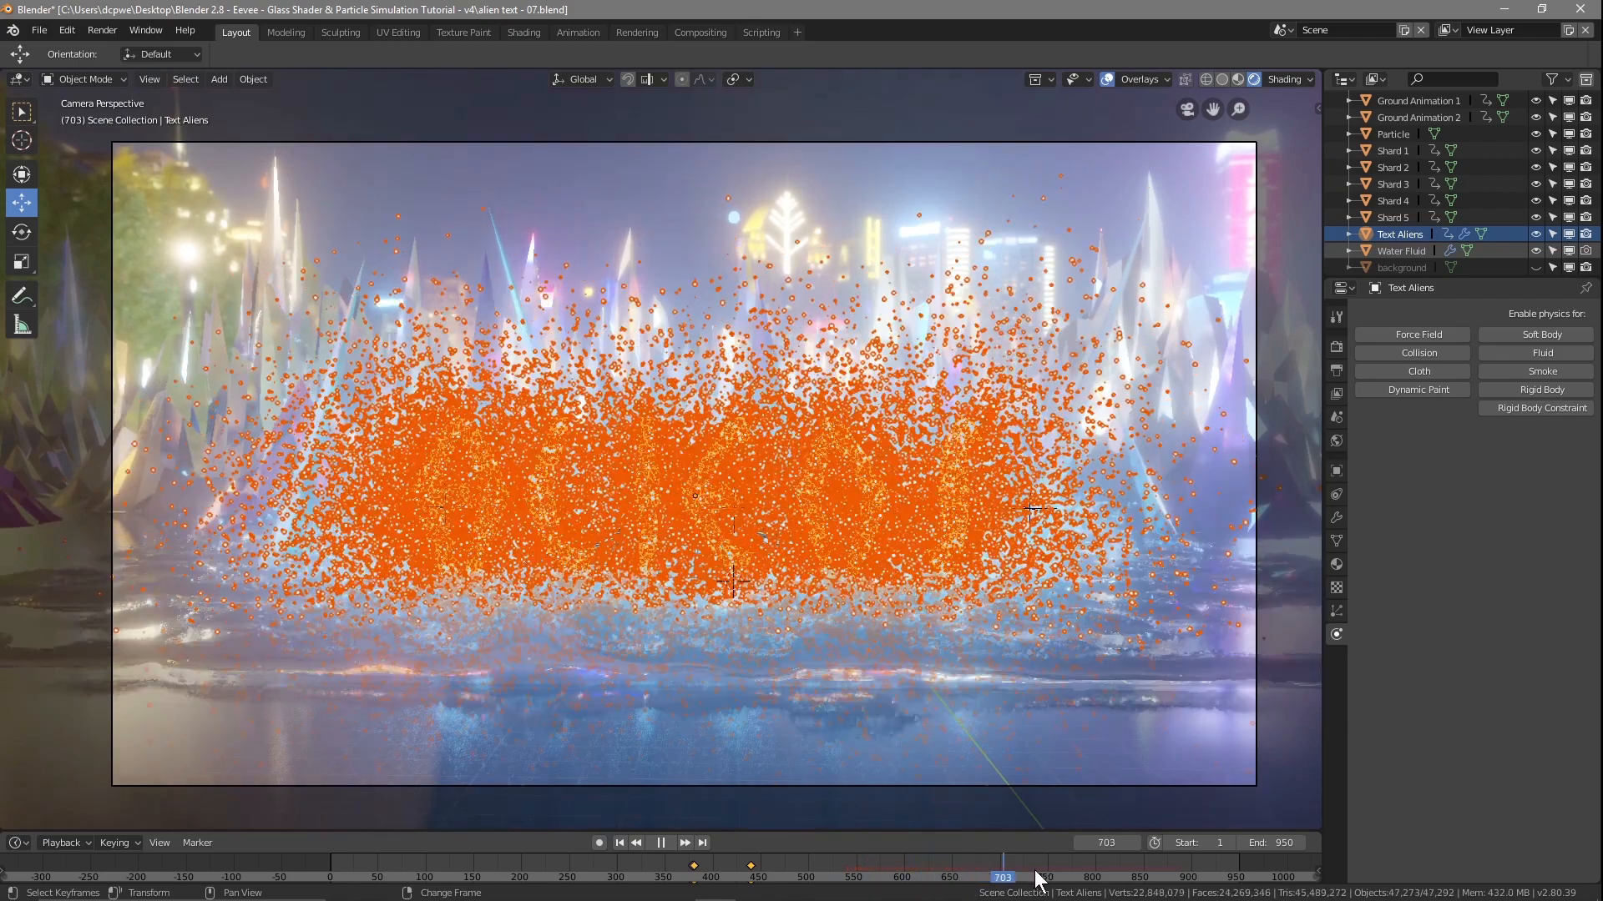
{"action": "key", "text": "space"}
{"action": "middle_click_drag", "start_coordinate": [561, 518], "coordinate": [776, 622]}
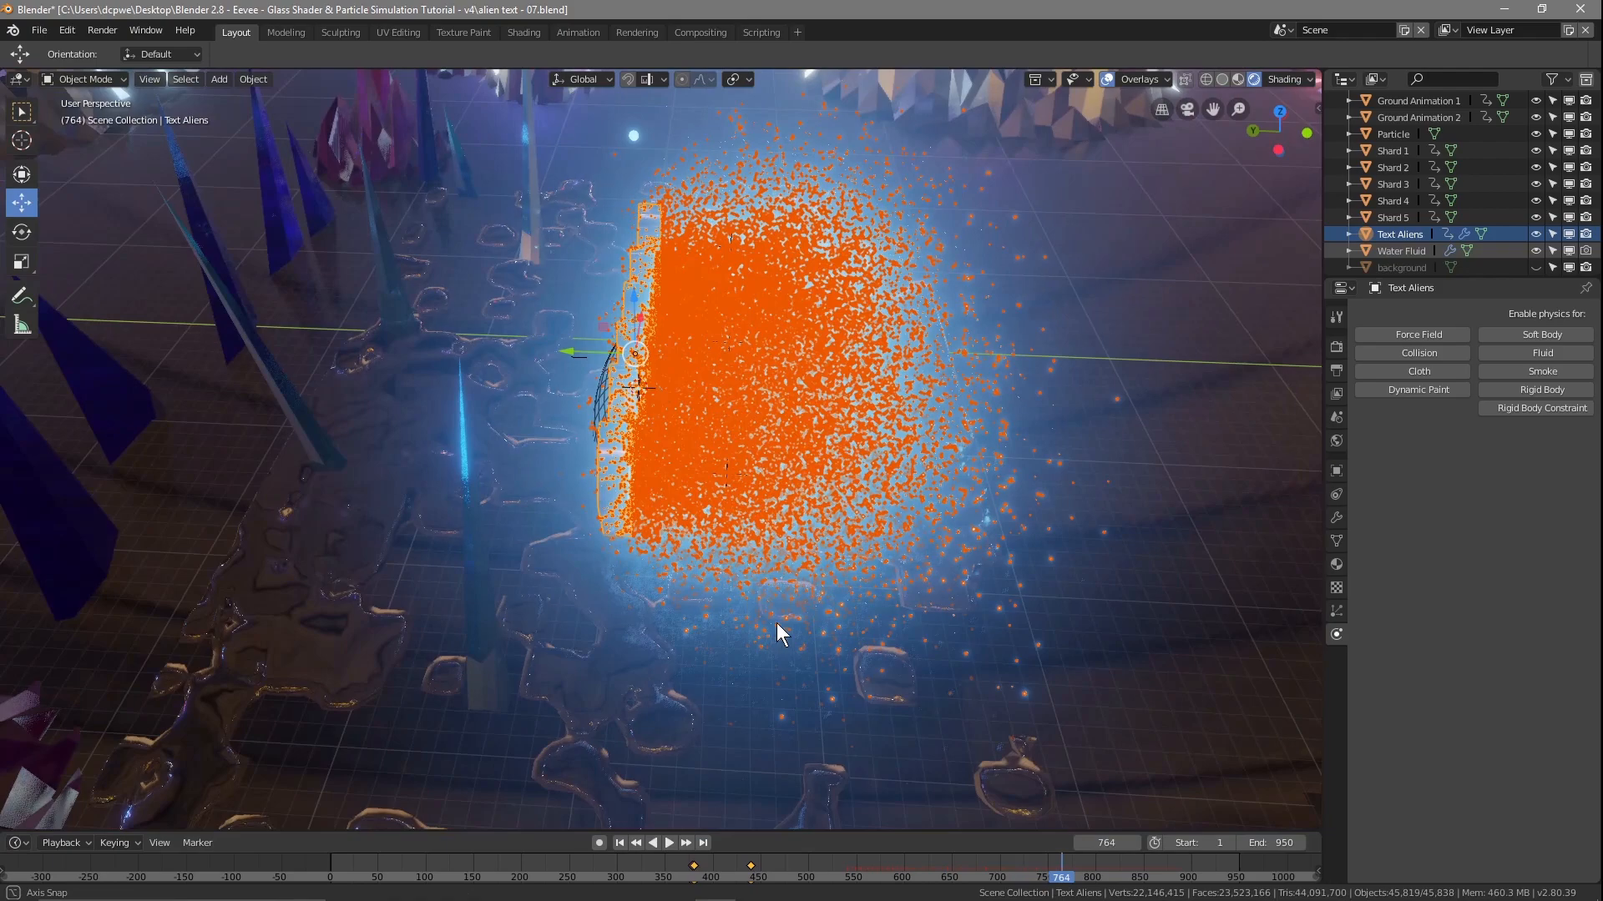
Advance the simulation to frame 817 and render that frame to check the particles
{"action": "left_click_drag", "start_coordinate": [1071, 890], "coordinate": [1111, 875]}
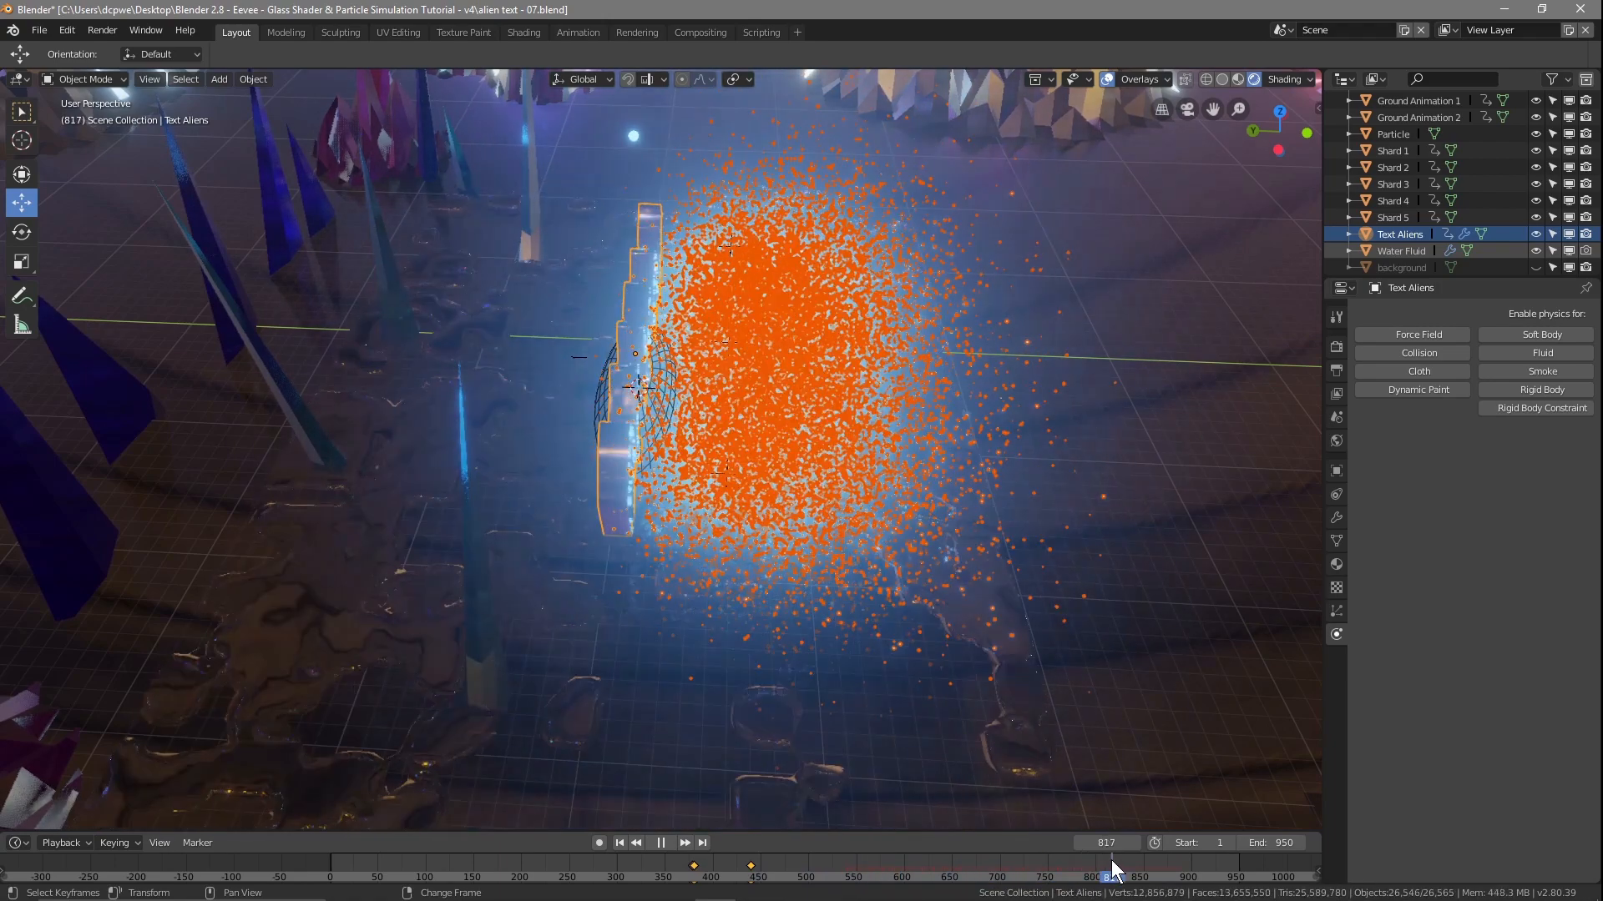
{"action": "key", "text": "F12"}
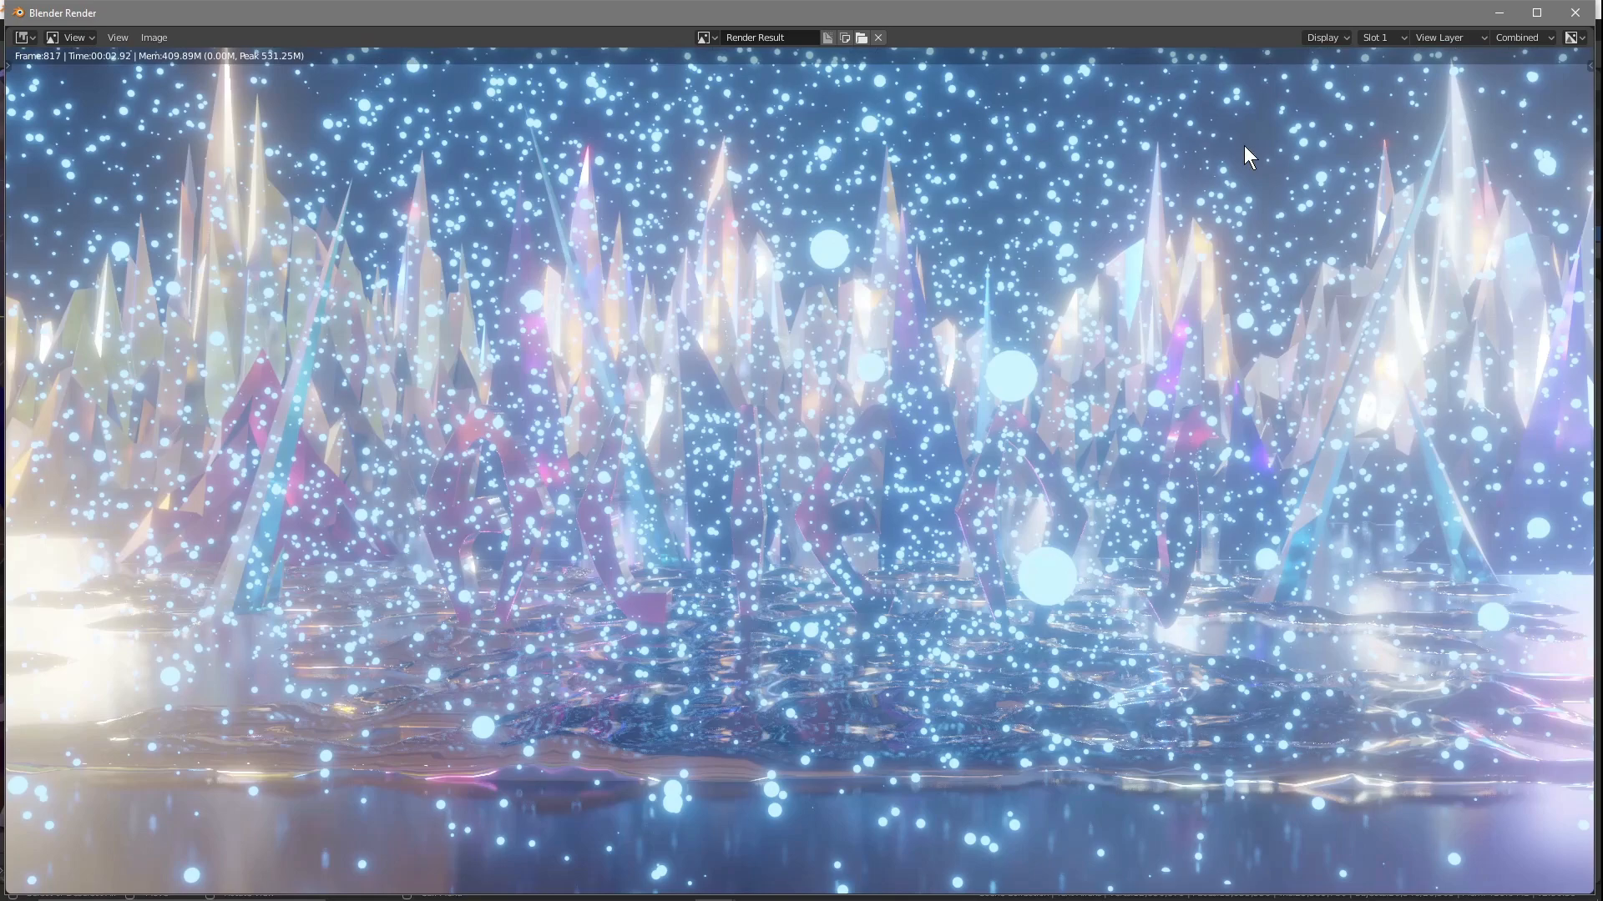
{"action": "left_click", "coordinate": [1575, 13]}
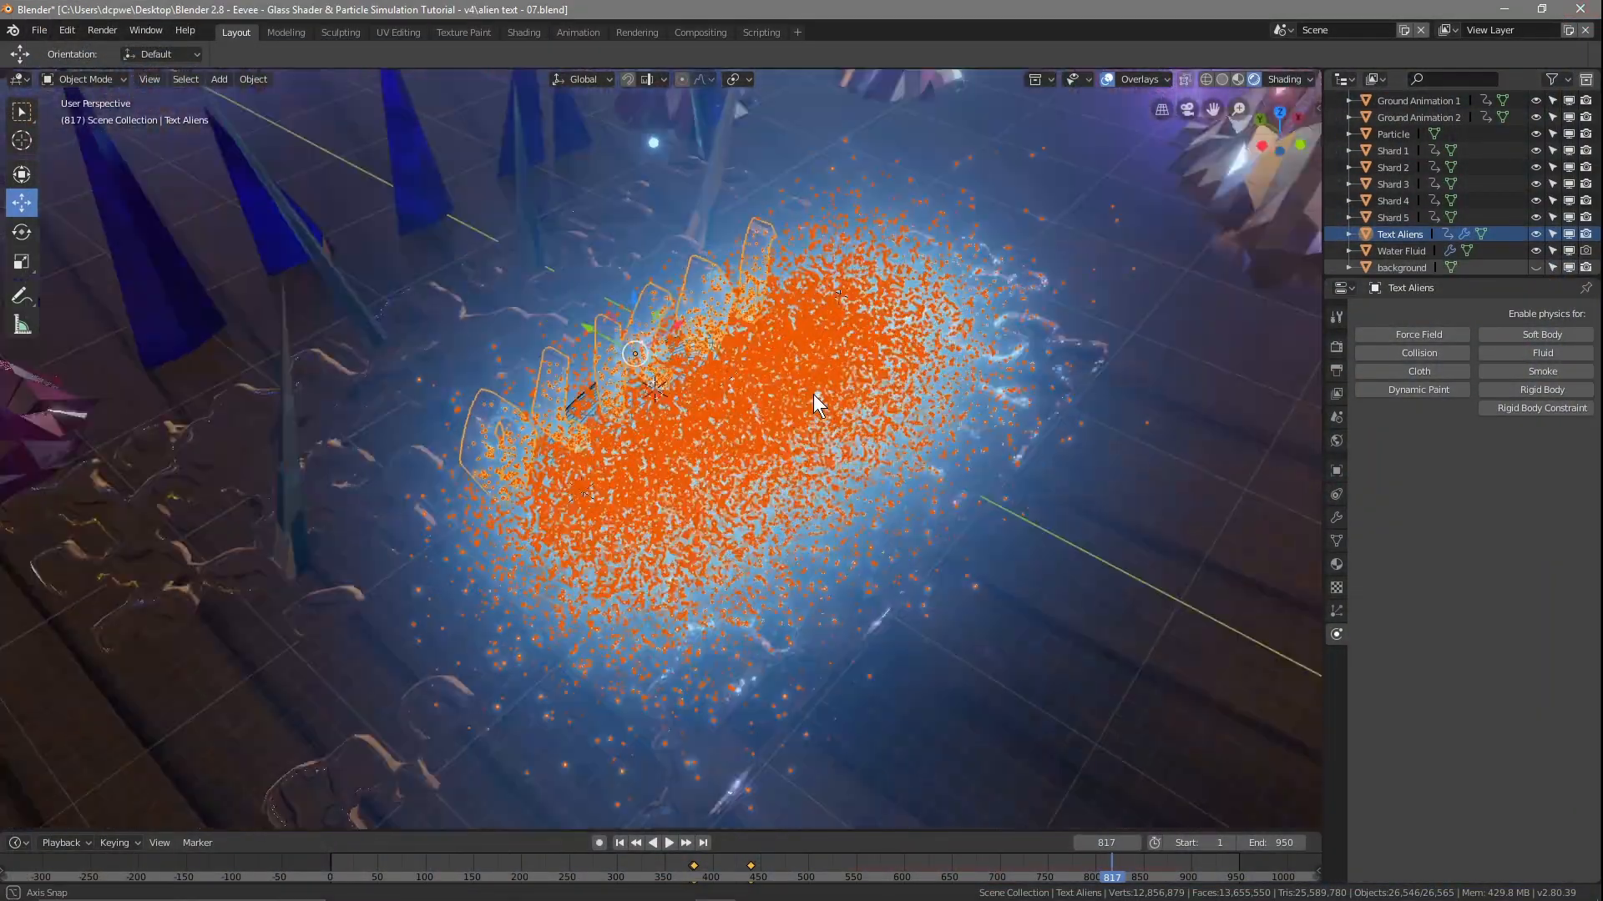
Examine the particle cloud from several angles, return to the camera view and hide the viewport overlays
{"action": "middle_click_drag", "start_coordinate": [813, 394], "coordinate": [774, 364]}
{"action": "scroll", "coordinate": [768, 367], "scroll_direction": "up", "scroll_amount": 3}
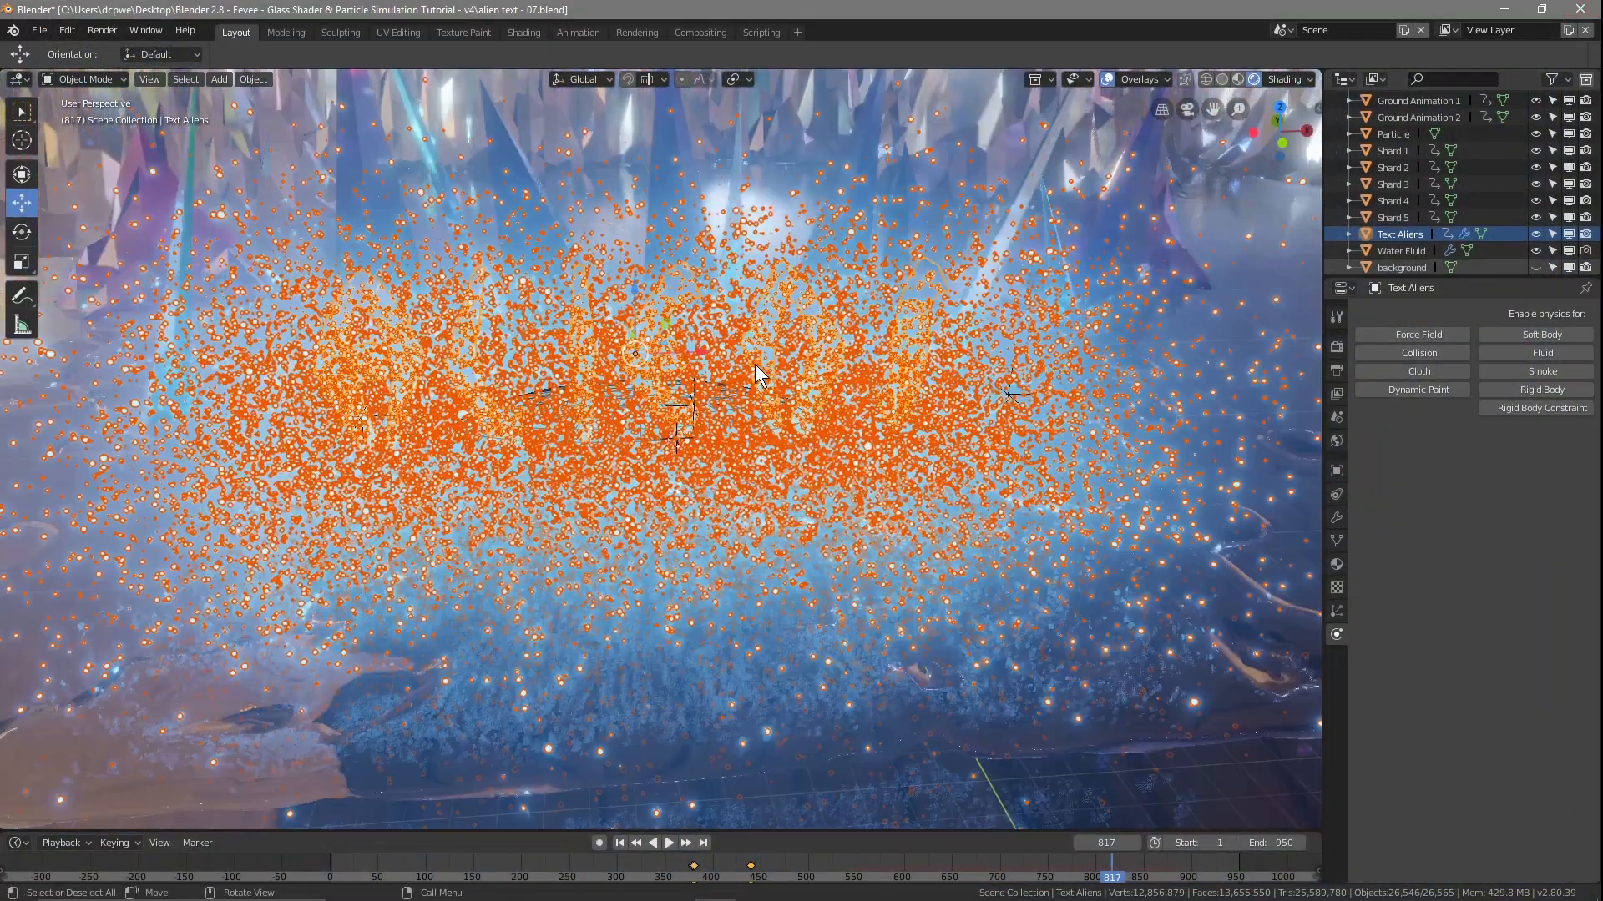
{"action": "key", "text": "KP_0"}
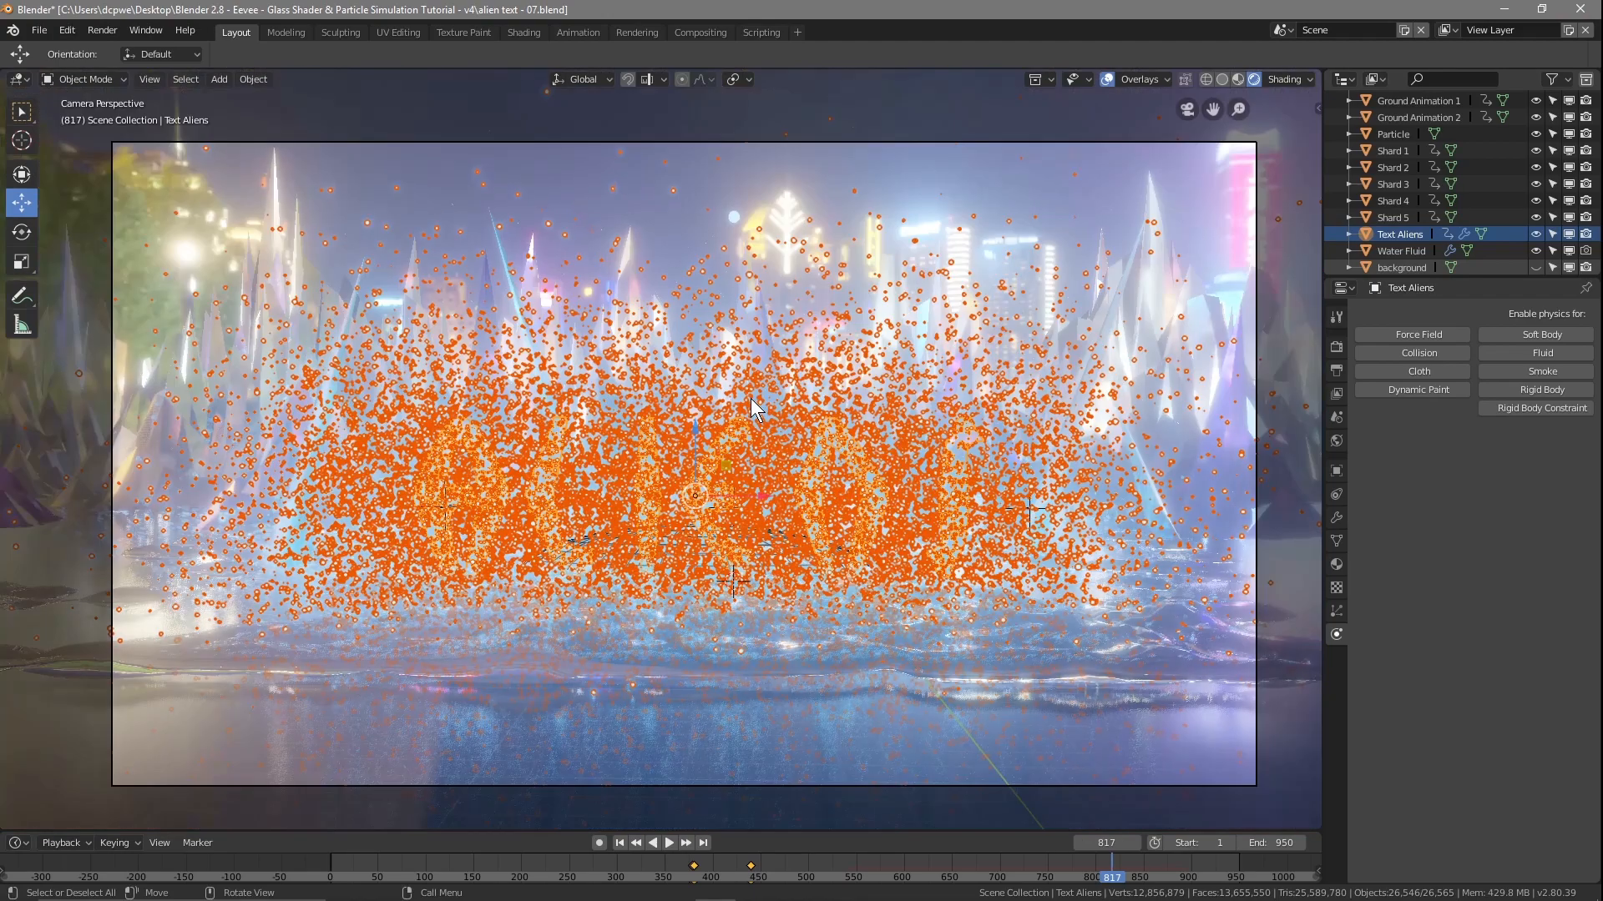
{"action": "left_click", "coordinate": [1109, 80]}
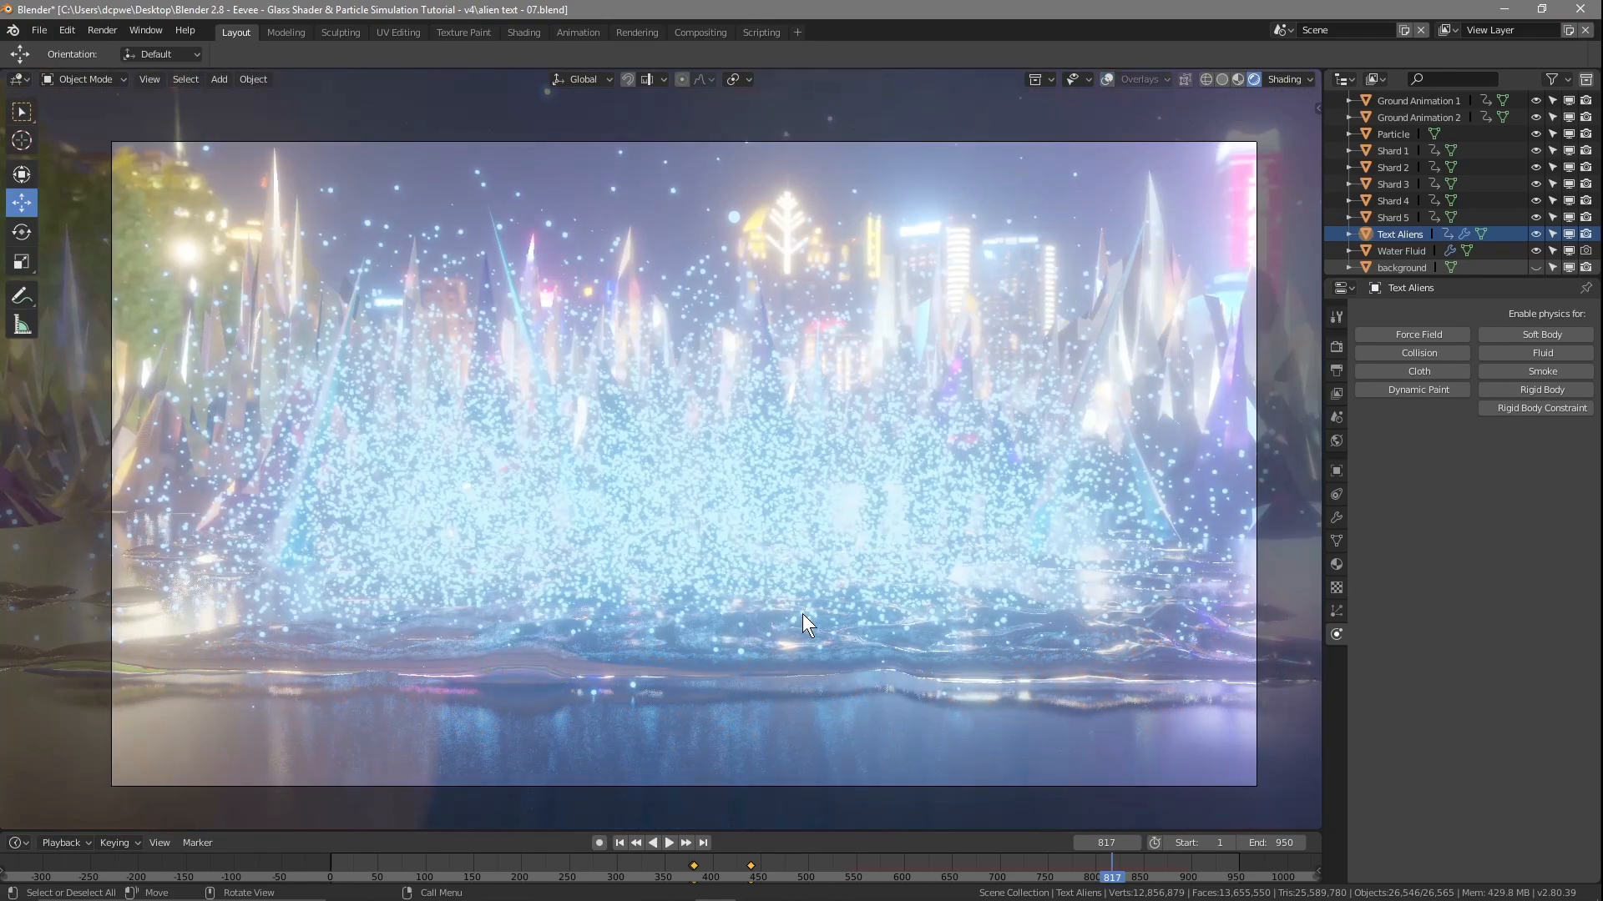
Scrub repeatedly through the particle emission in the camera view and render frame 694 for review
{"action": "left_click_drag", "start_coordinate": [1108, 876], "coordinate": [972, 885]}
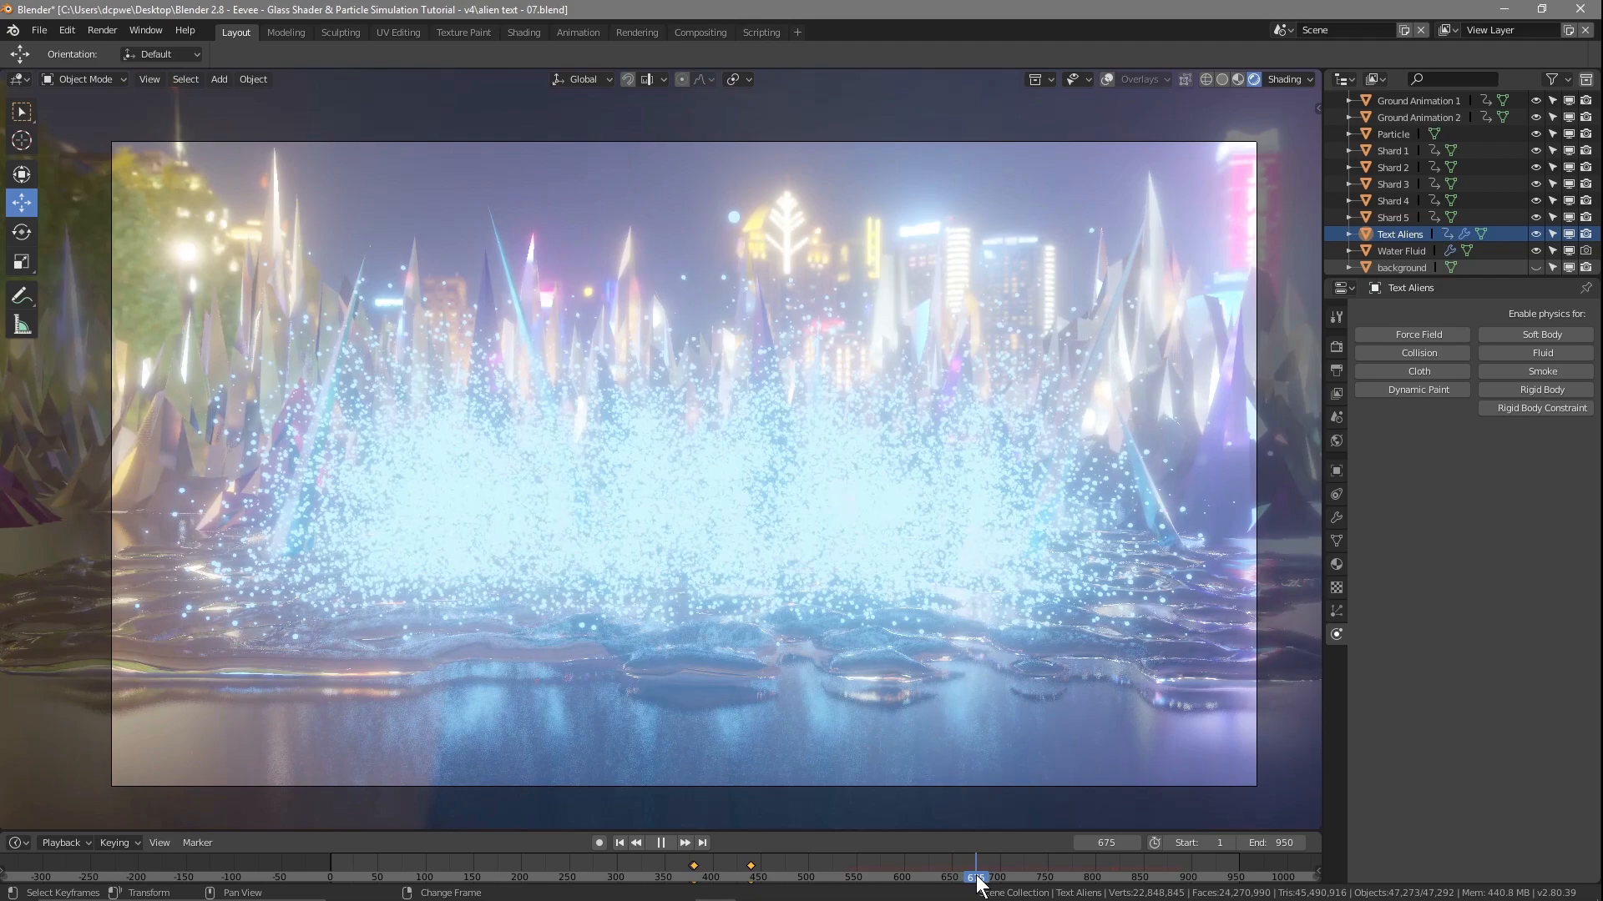
{"action": "left_click_drag", "start_coordinate": [1104, 878], "coordinate": [855, 886]}
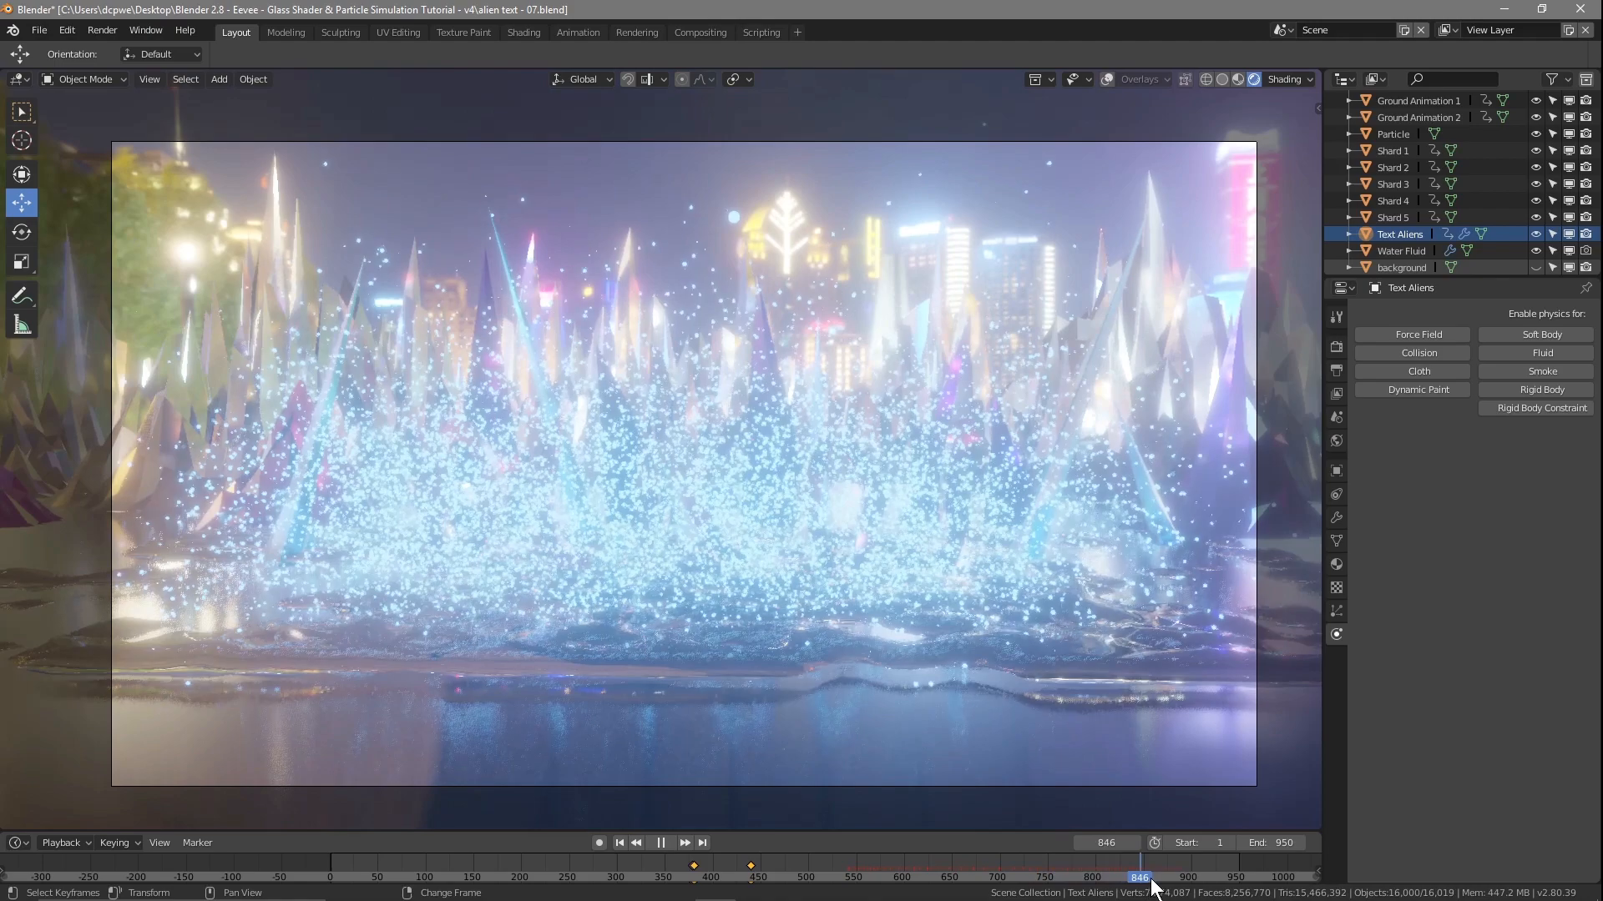
{"action": "left_click_drag", "start_coordinate": [1150, 887], "coordinate": [846, 858]}
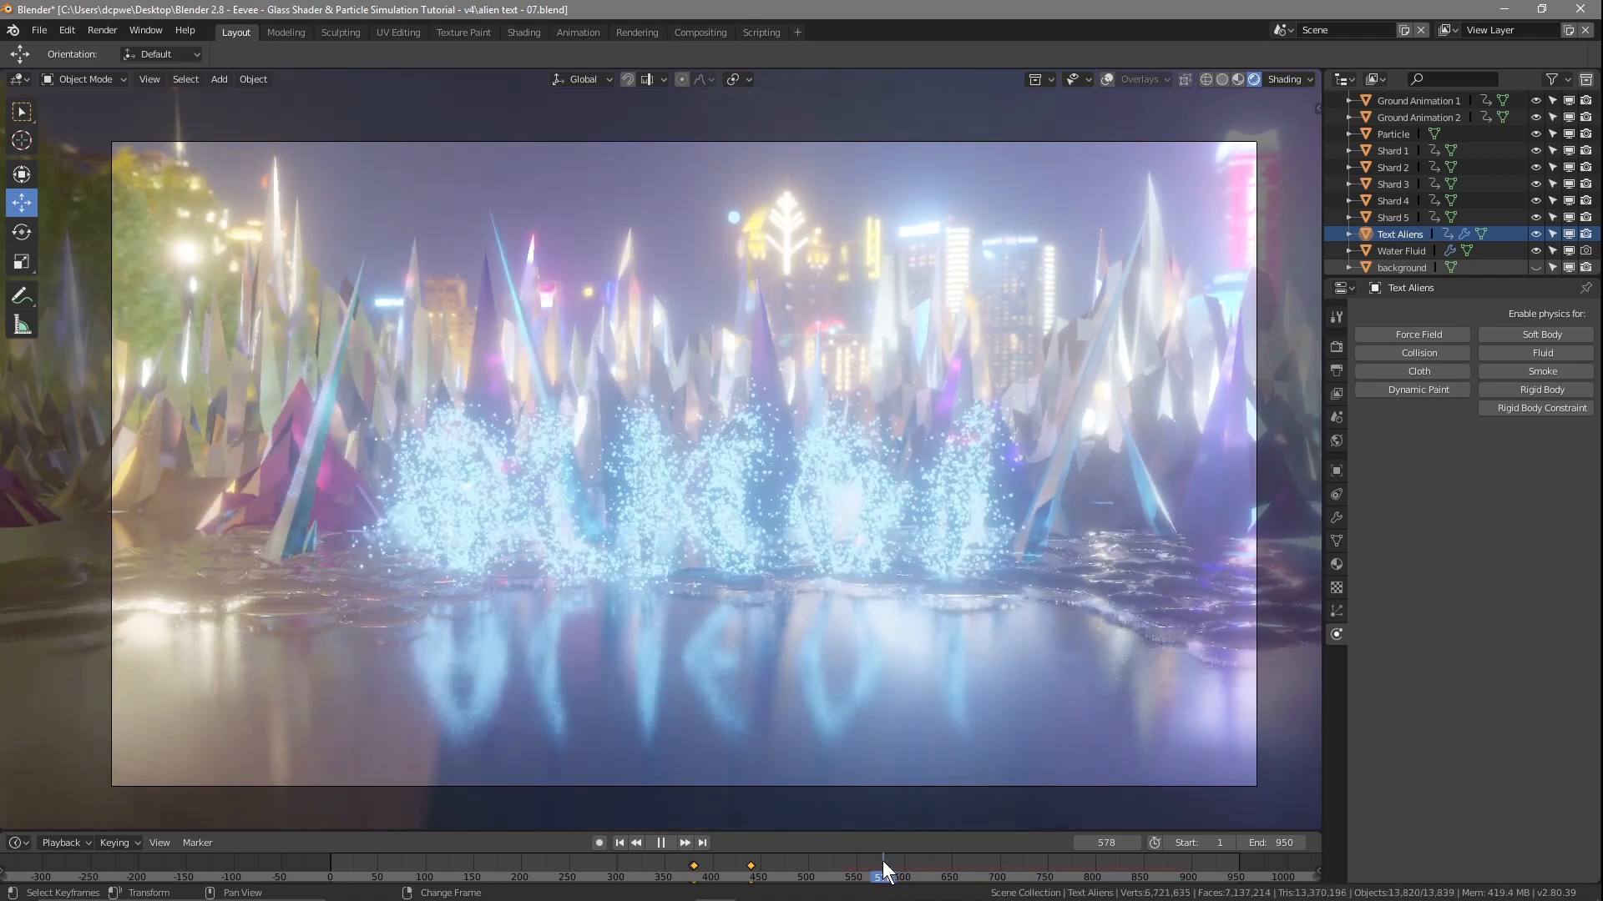
{"action": "left_click_drag", "start_coordinate": [886, 873], "coordinate": [921, 878]}
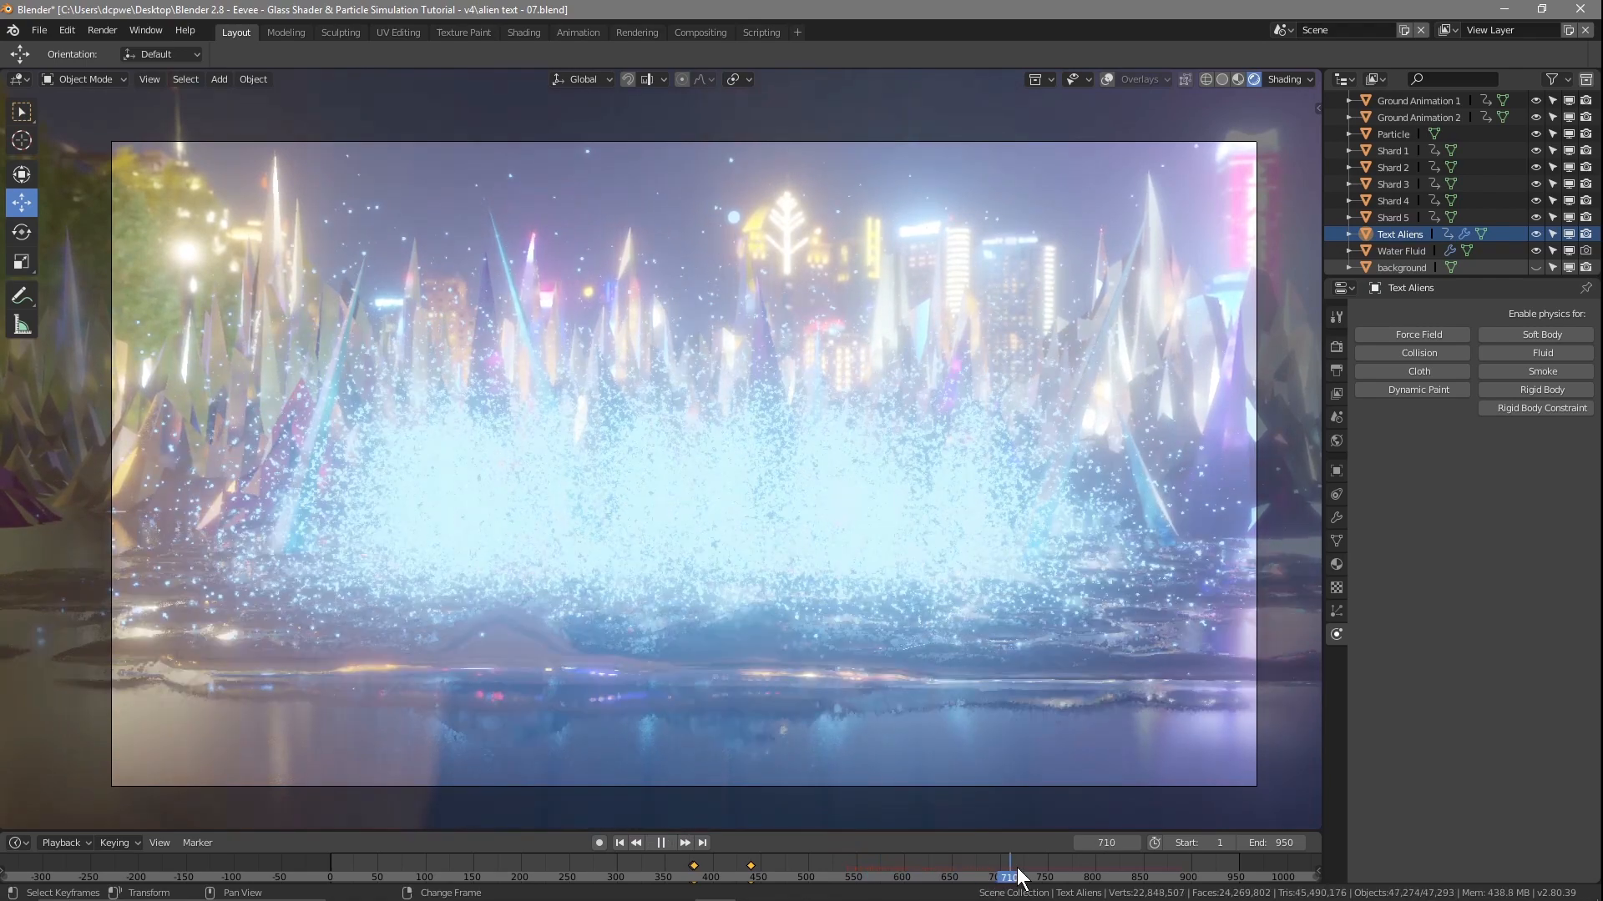
{"action": "mouse_move", "coordinate": [970, 873]}
{"action": "left_mouse_down"}
{"action": "mouse_move", "coordinate": [834, 872]}
{"action": "mouse_move", "coordinate": [995, 873]}
{"action": "left_mouse_up"}
{"action": "key", "text": "F12"}
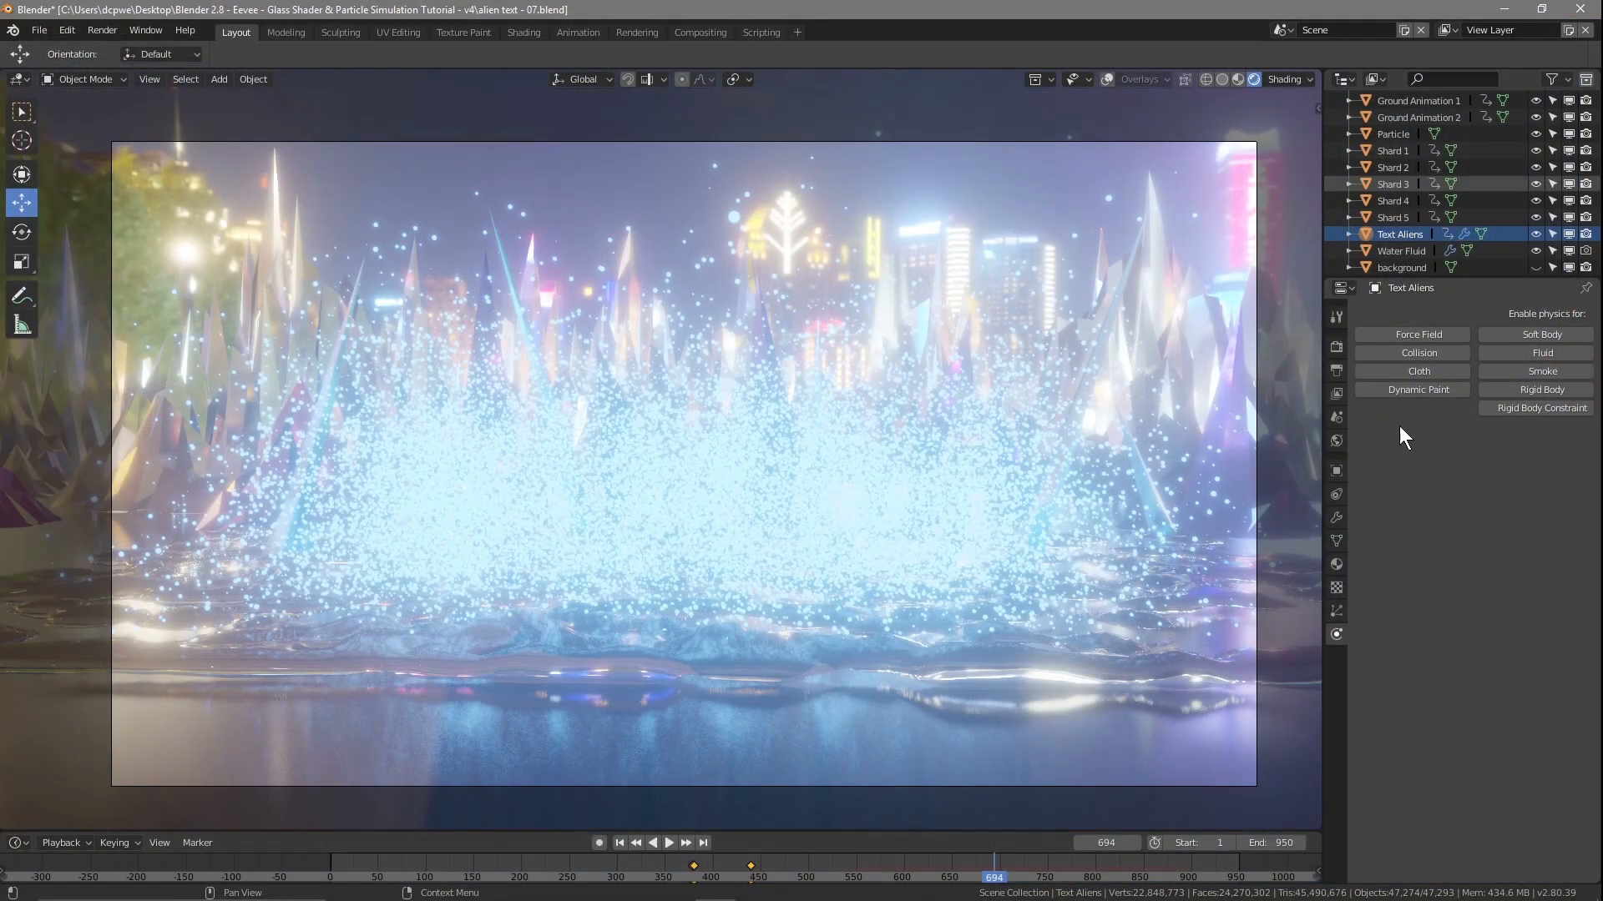
Set the emission number of the Text Aliens particle system to 10000 and bake all dynamics
{"action": "left_click", "coordinate": [1335, 611]}
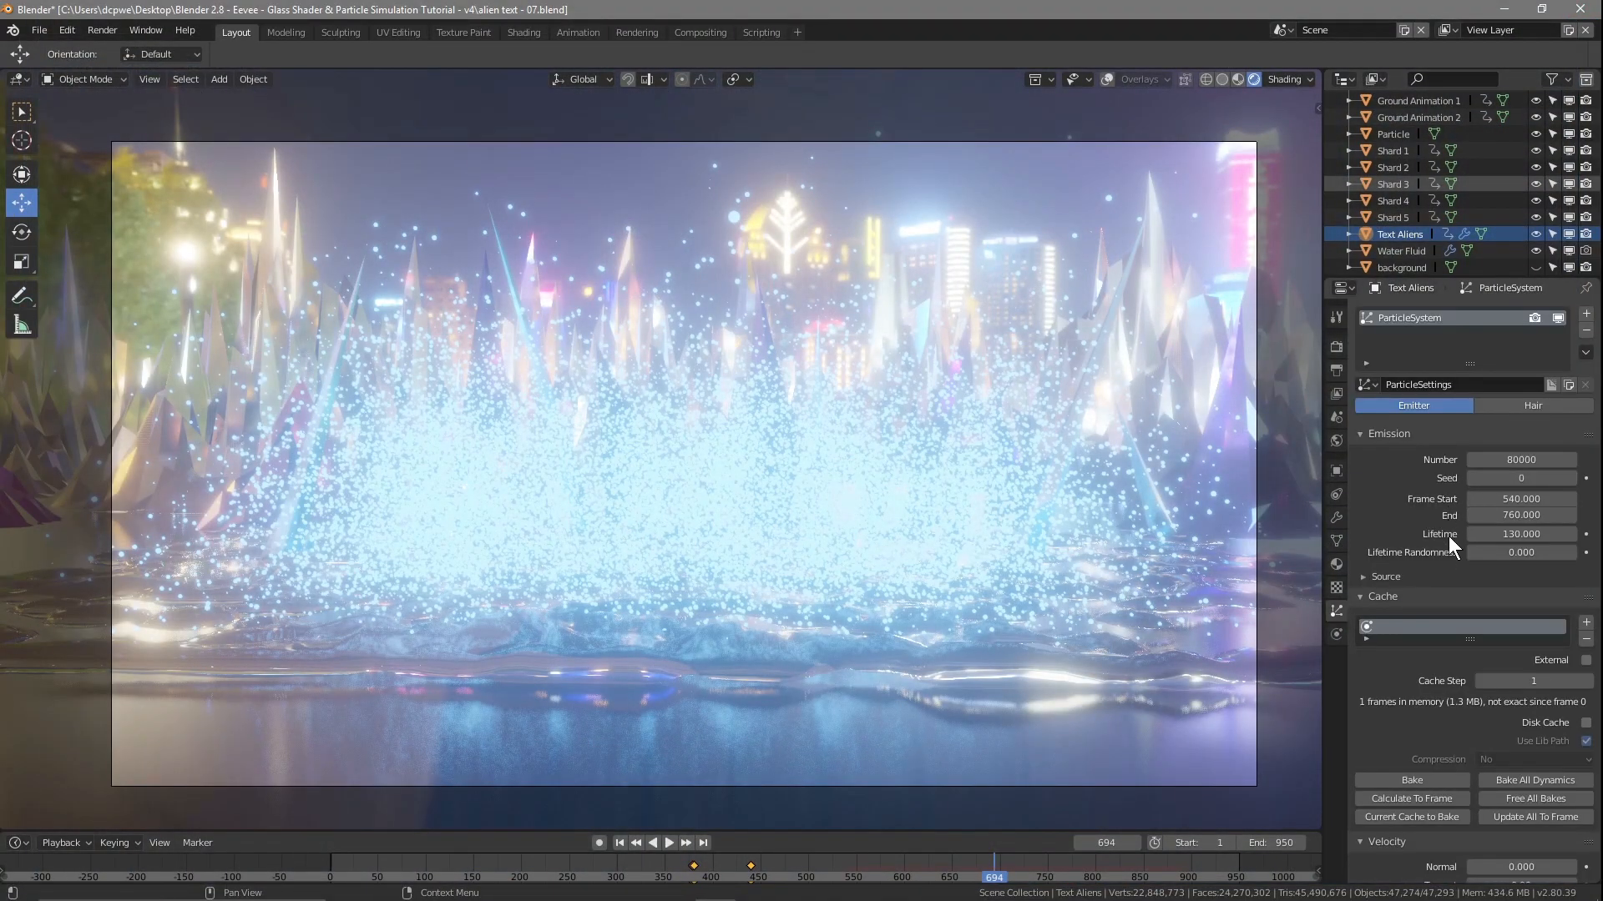
{"action": "left_click", "coordinate": [1540, 460]}
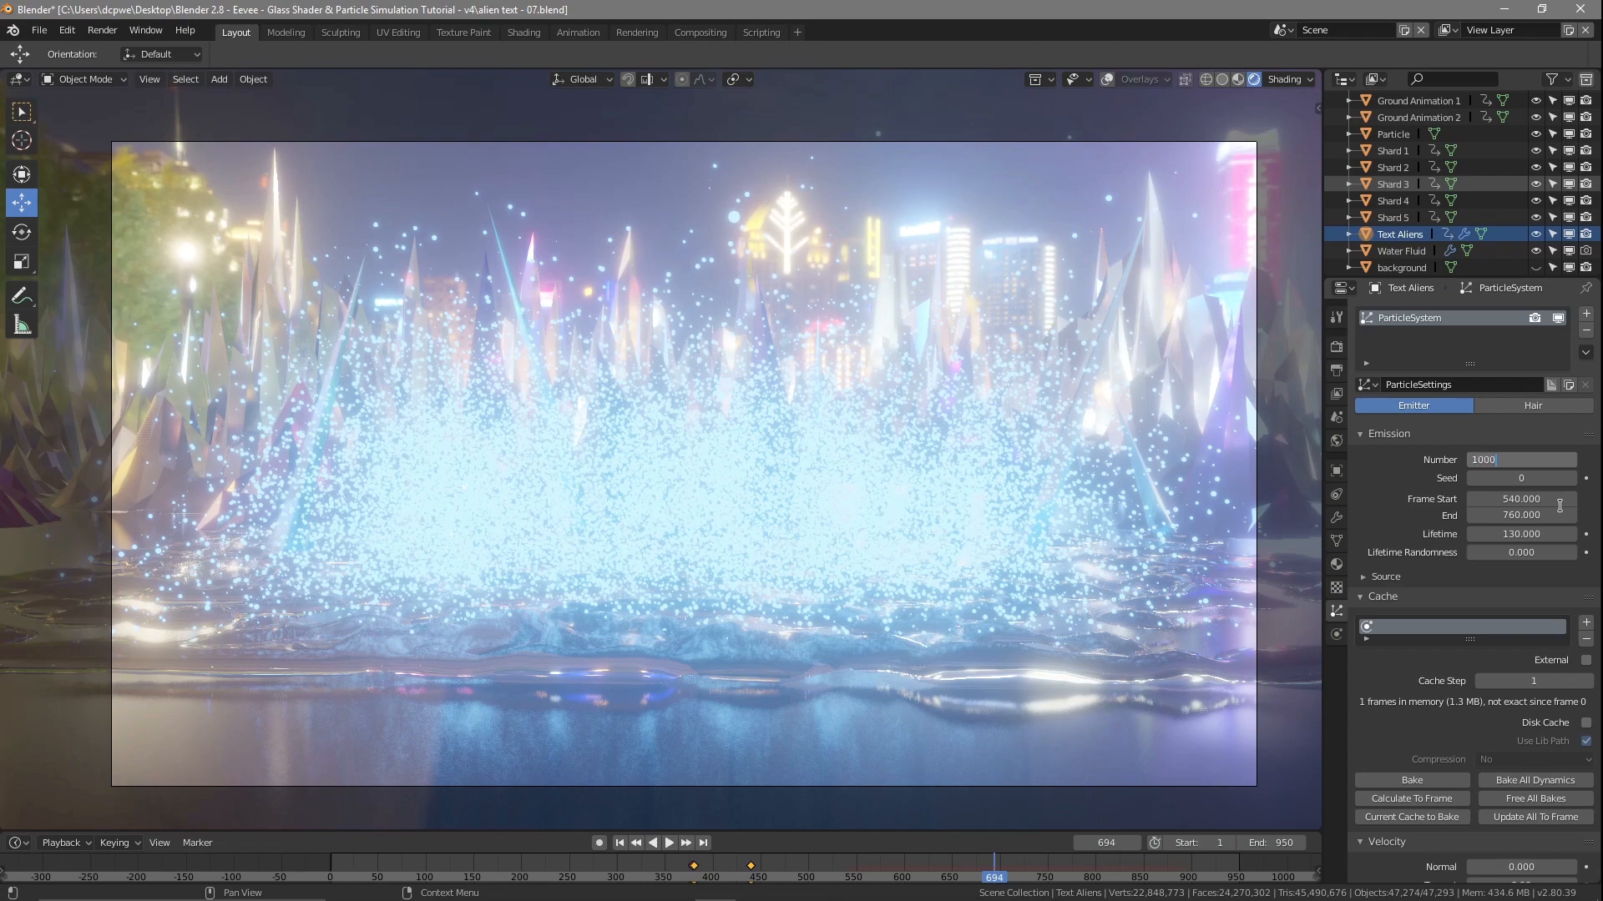
{"action": "type", "text": "10000"}
{"action": "key", "text": "Return"}
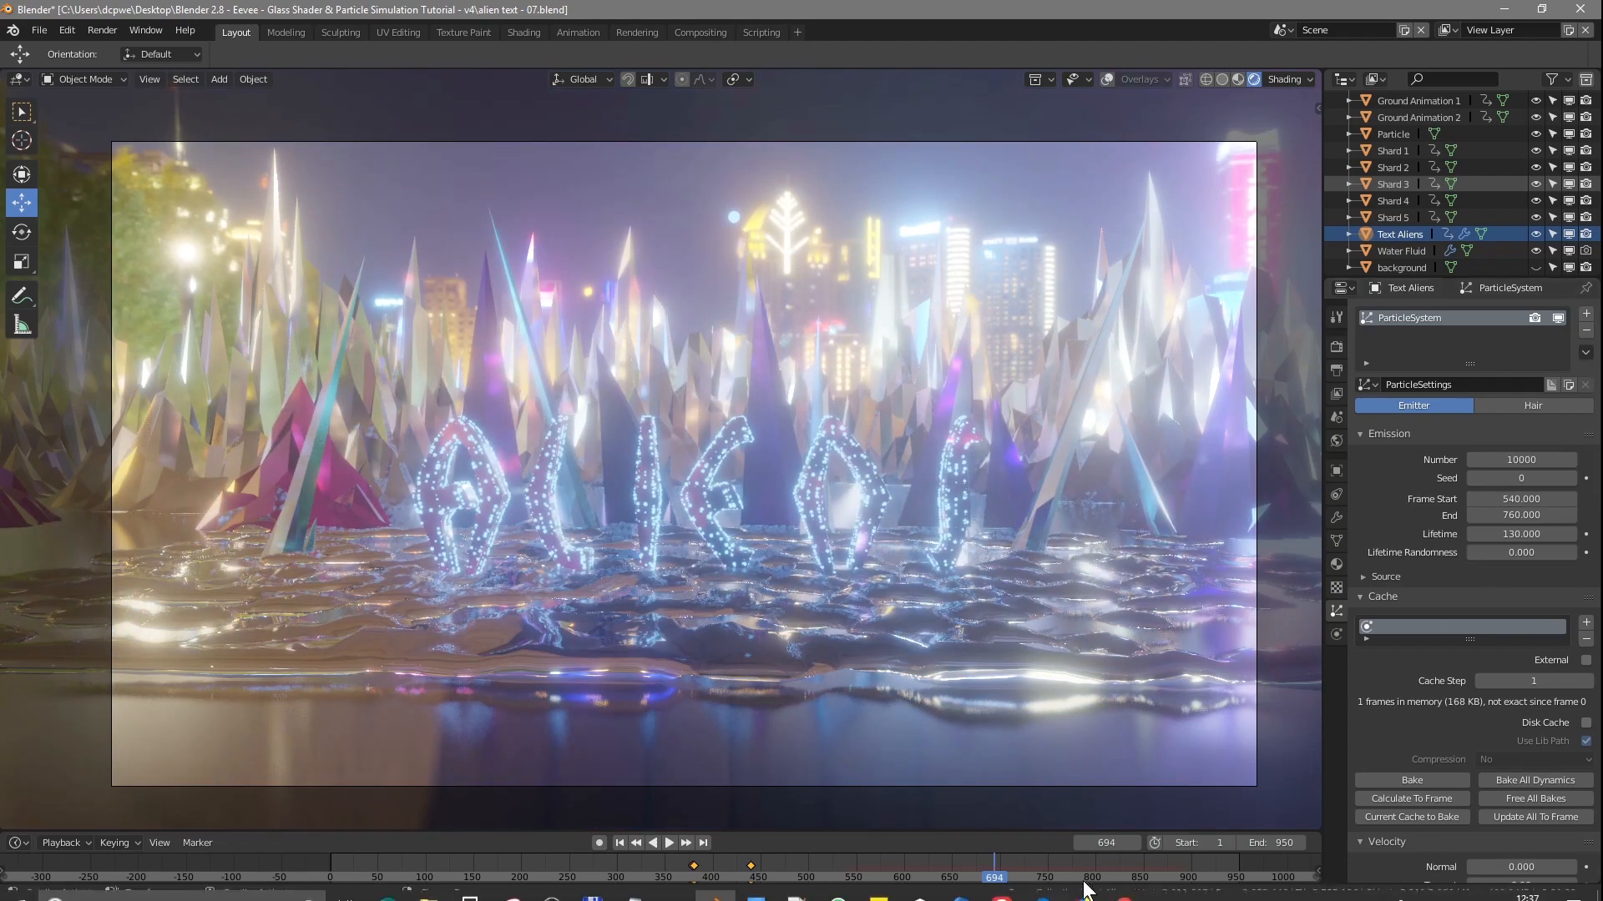
{"action": "left_click_drag", "start_coordinate": [993, 877], "coordinate": [924, 881]}
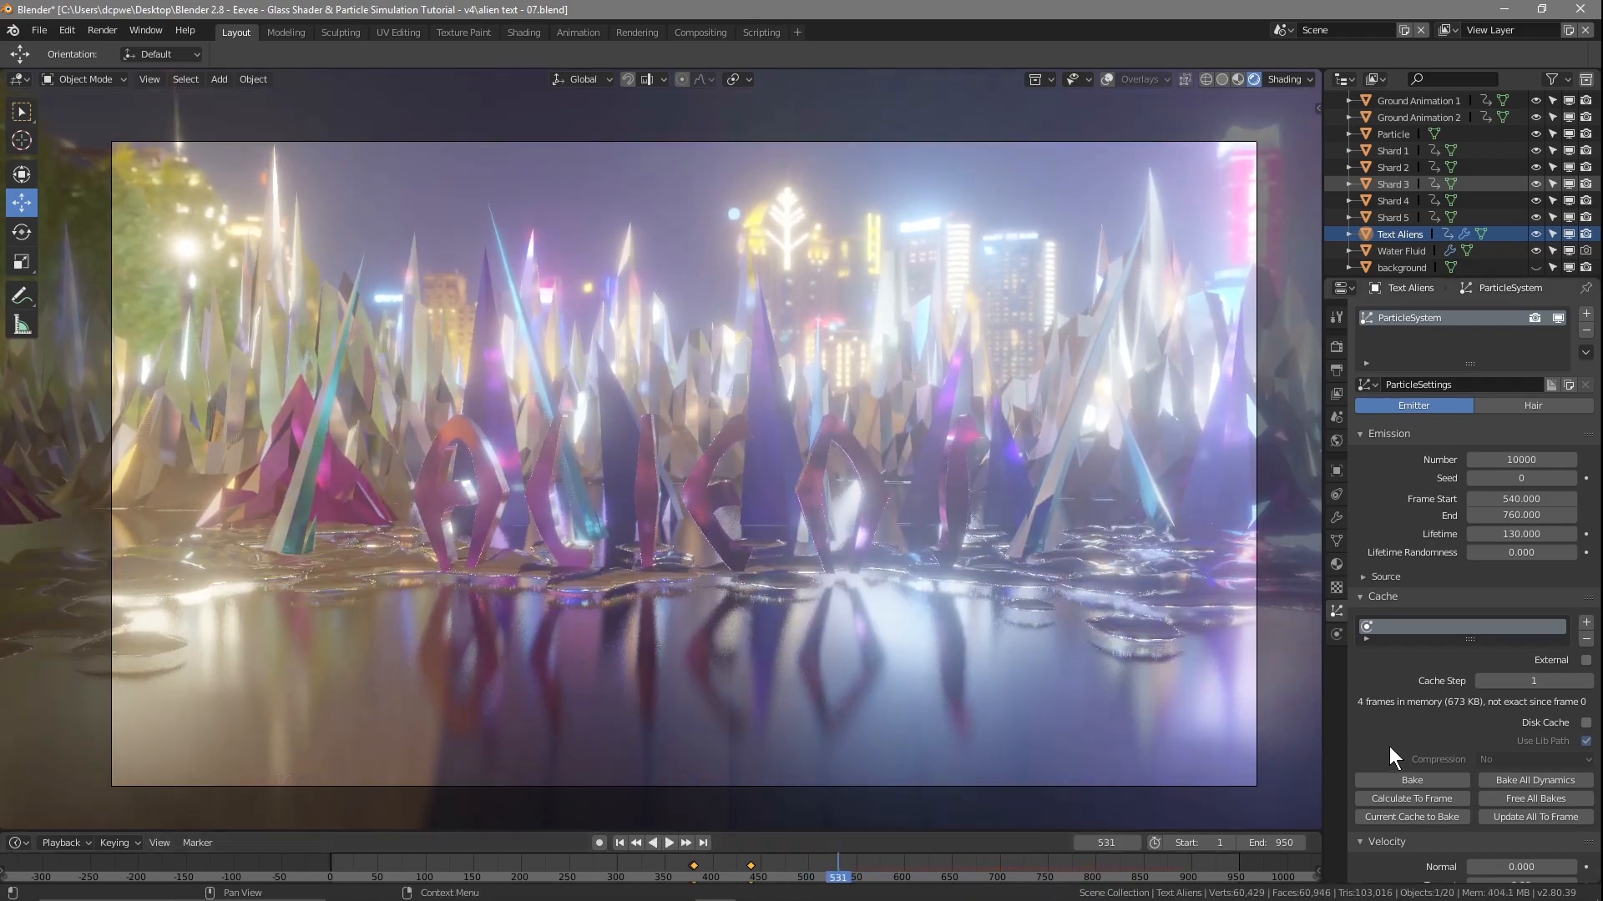
{"action": "left_click", "coordinate": [1504, 778]}
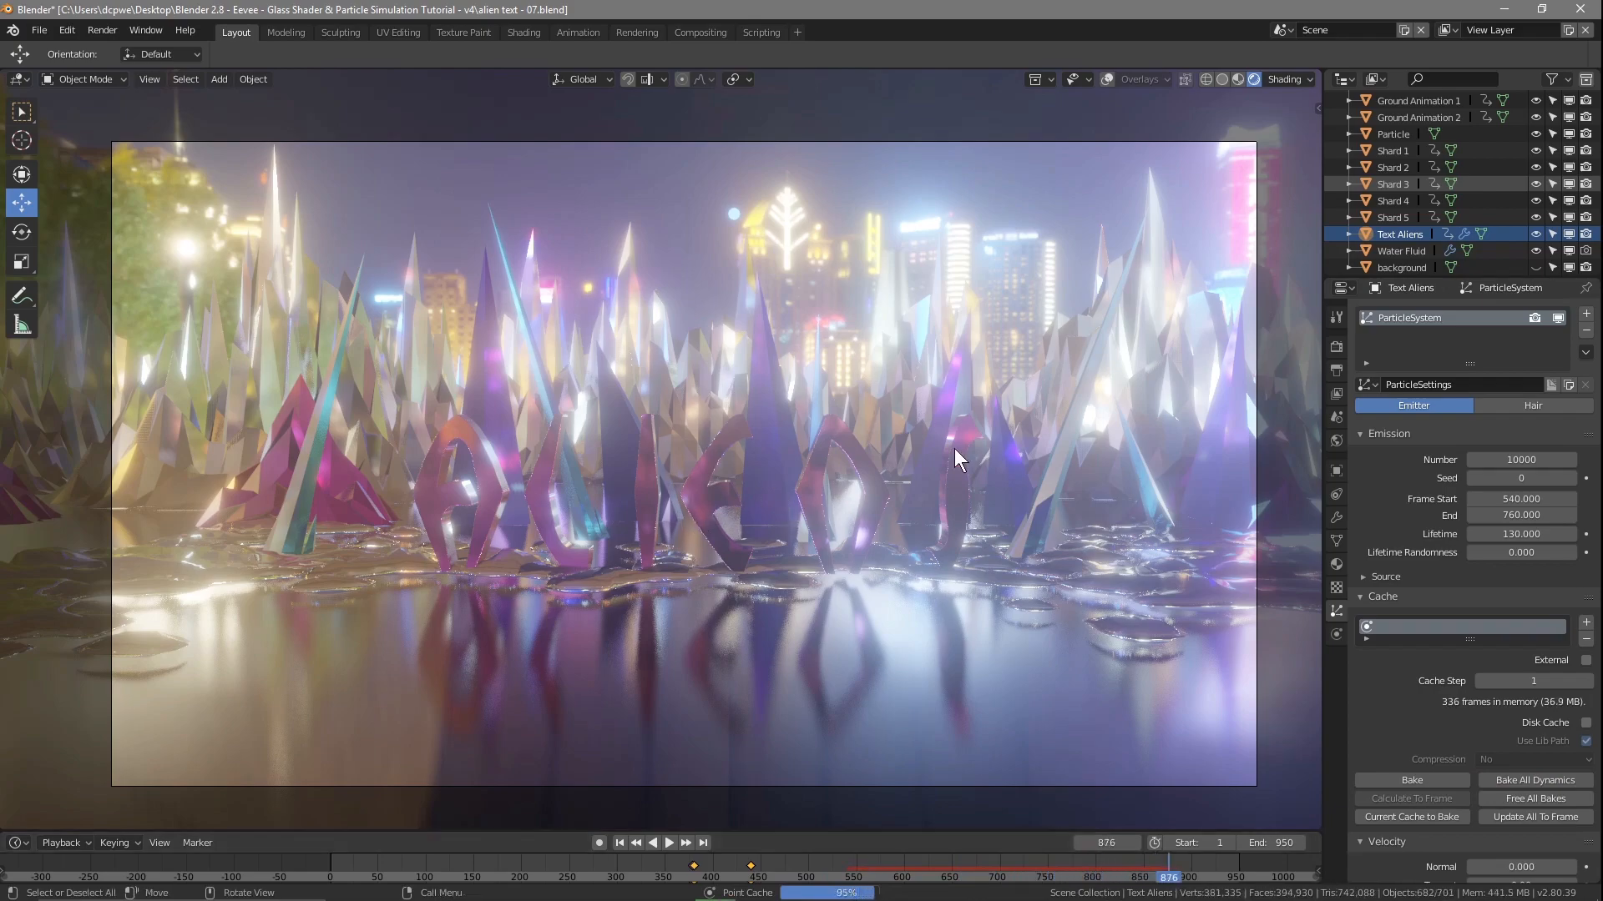
Scrub through the baked simulation, render frame 724 to review it, and go back to frame 601
{"action": "right_click_drag", "start_coordinate": [833, 871], "coordinate": [1027, 868]}
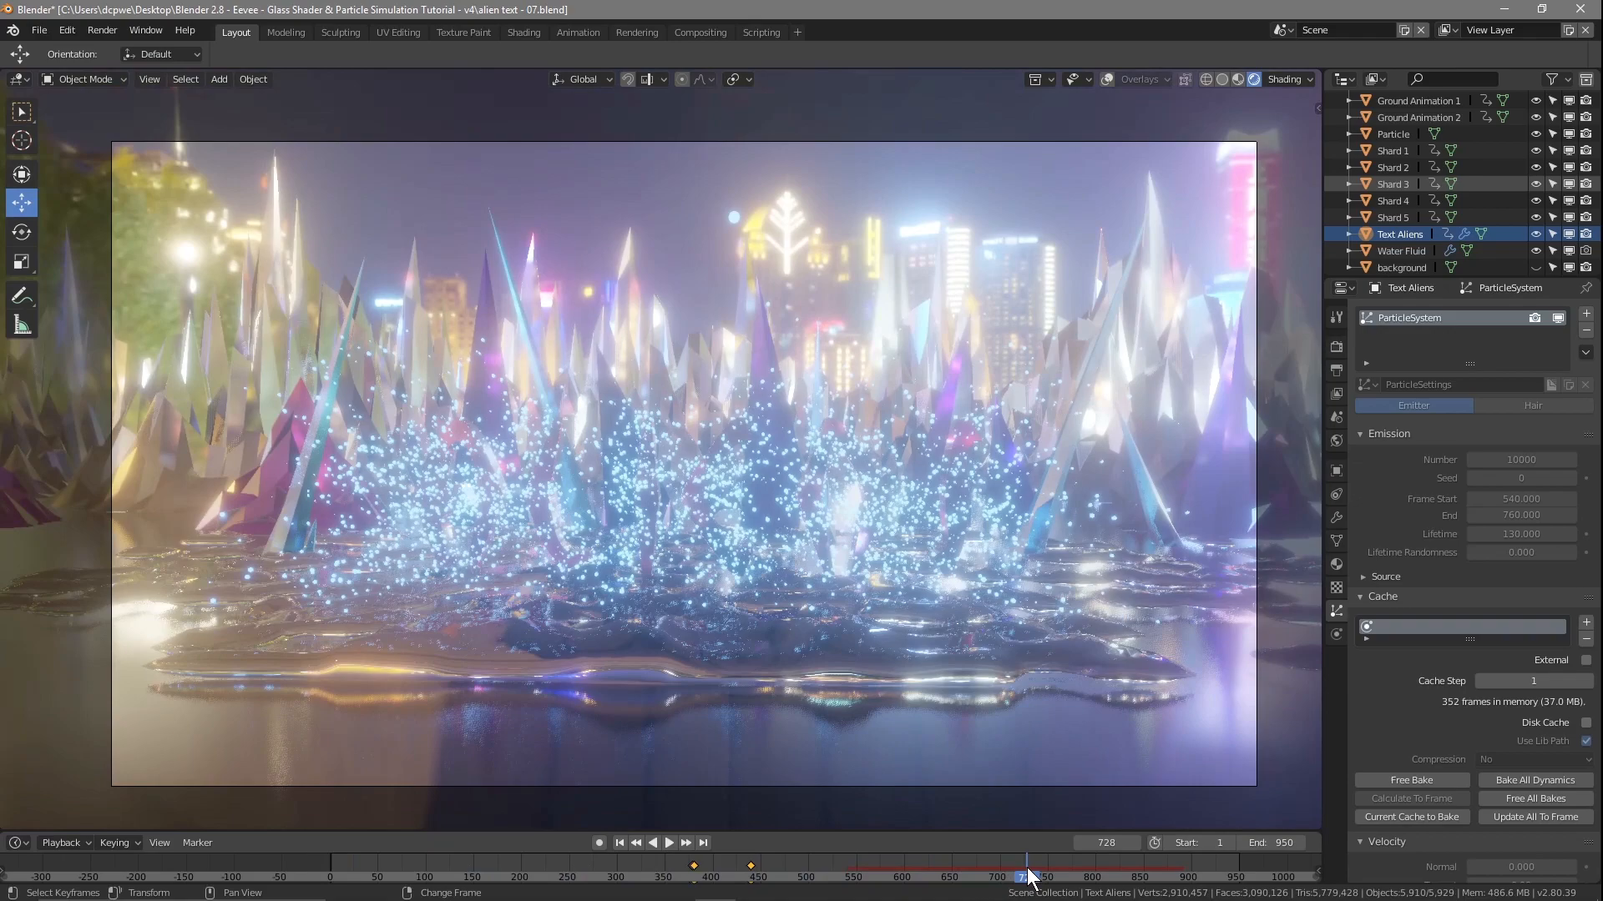
{"action": "key", "text": "space"}
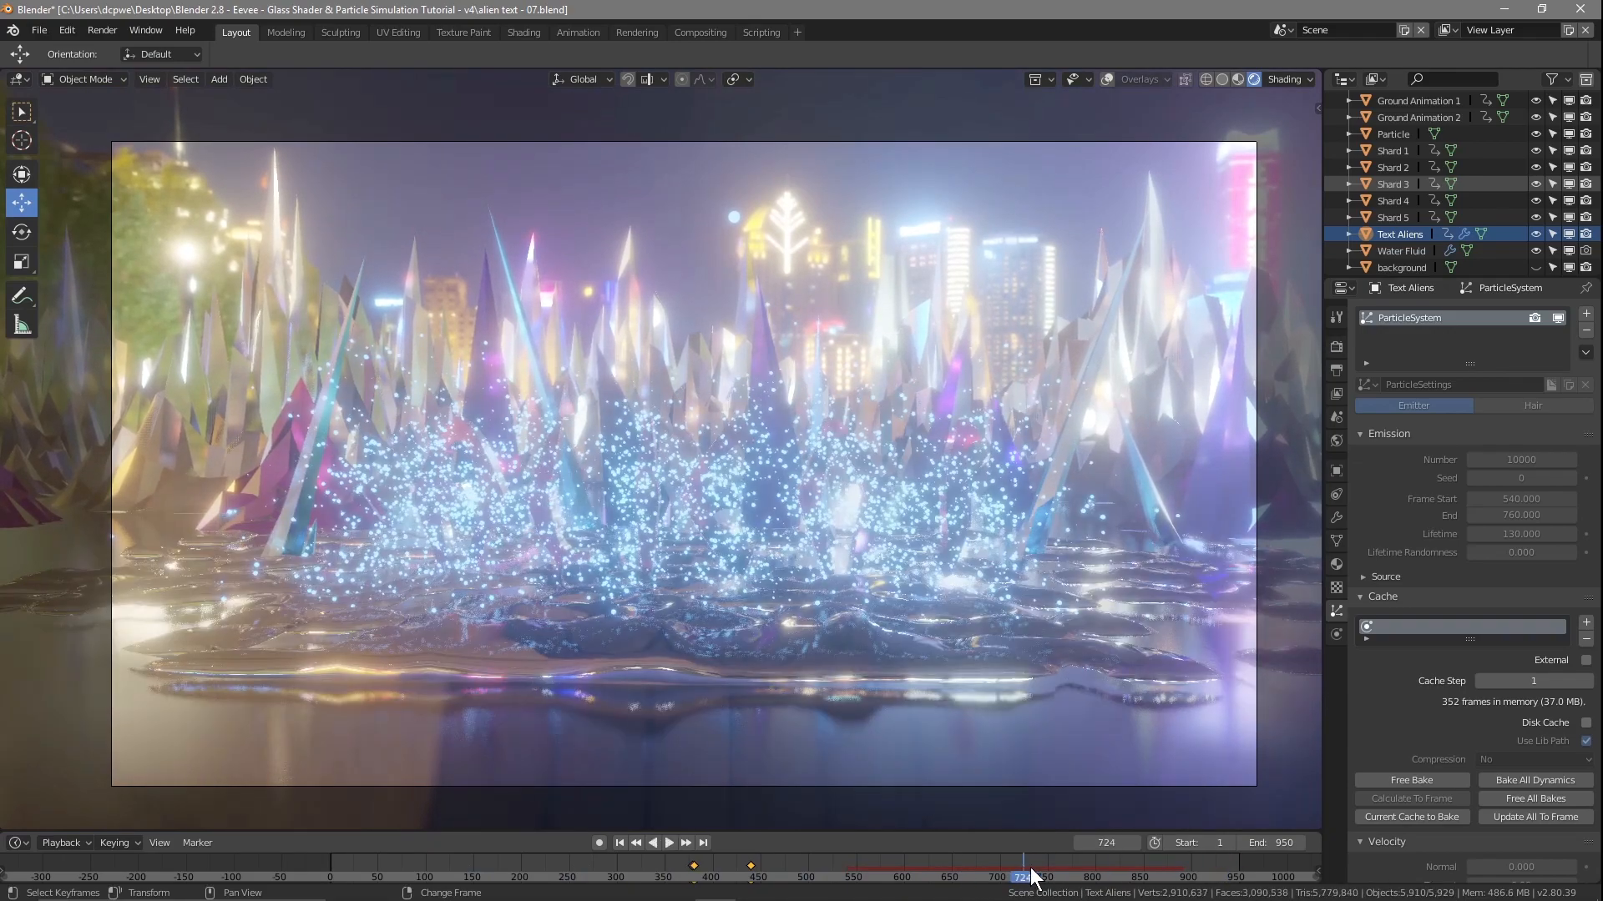
{"action": "key", "text": "F12"}
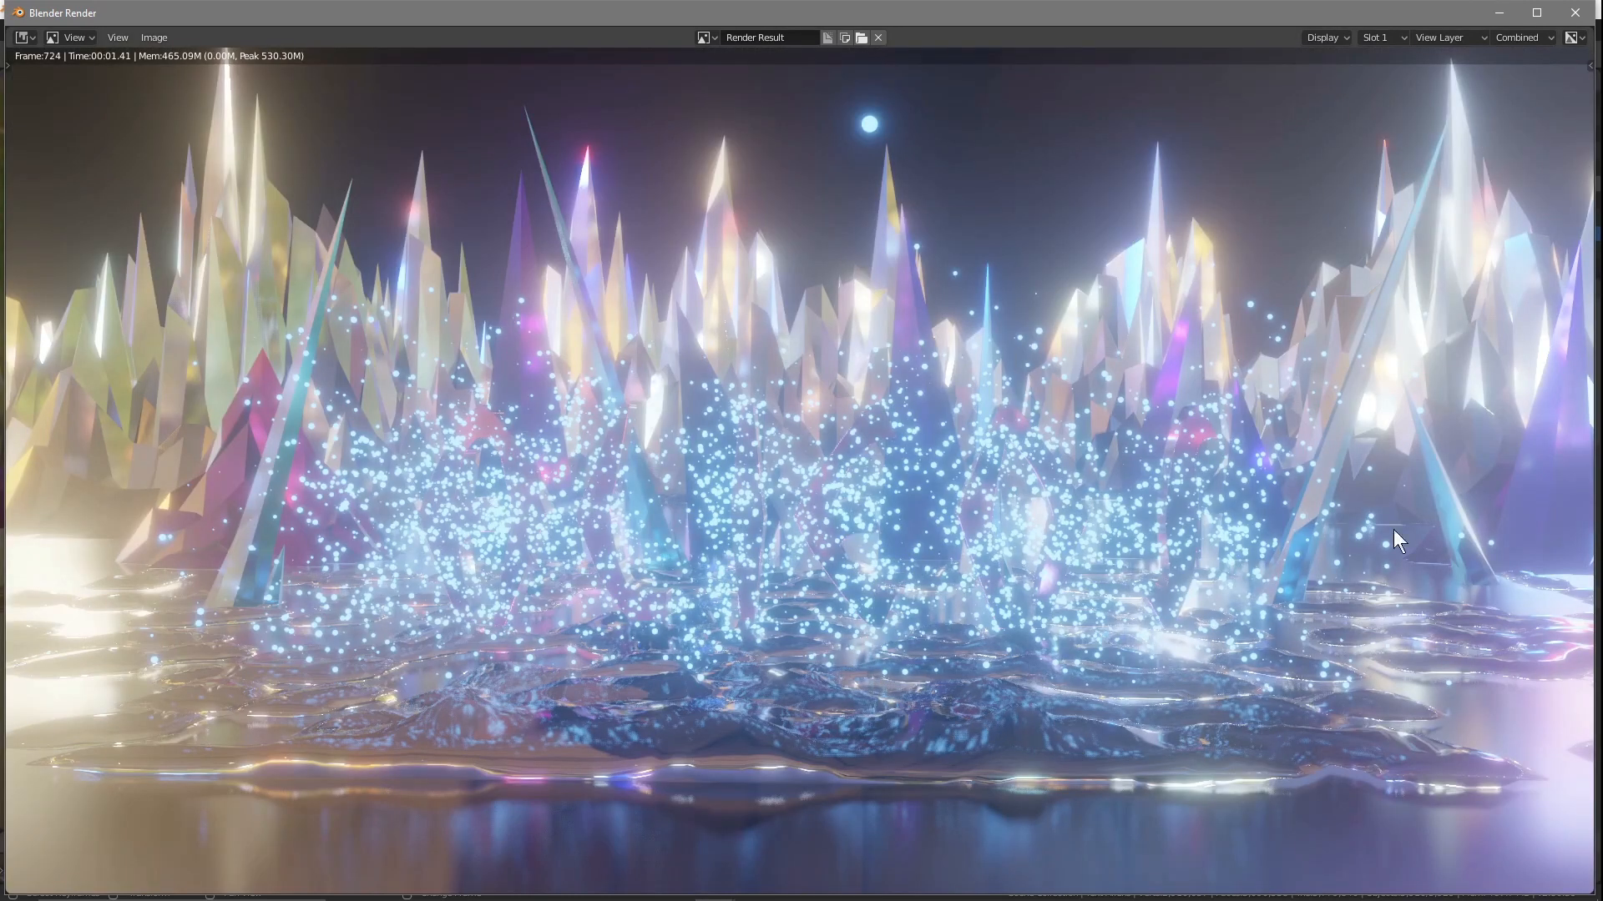
{"action": "left_click", "coordinate": [1575, 12]}
{"action": "left_click_drag", "start_coordinate": [1028, 880], "coordinate": [905, 876]}
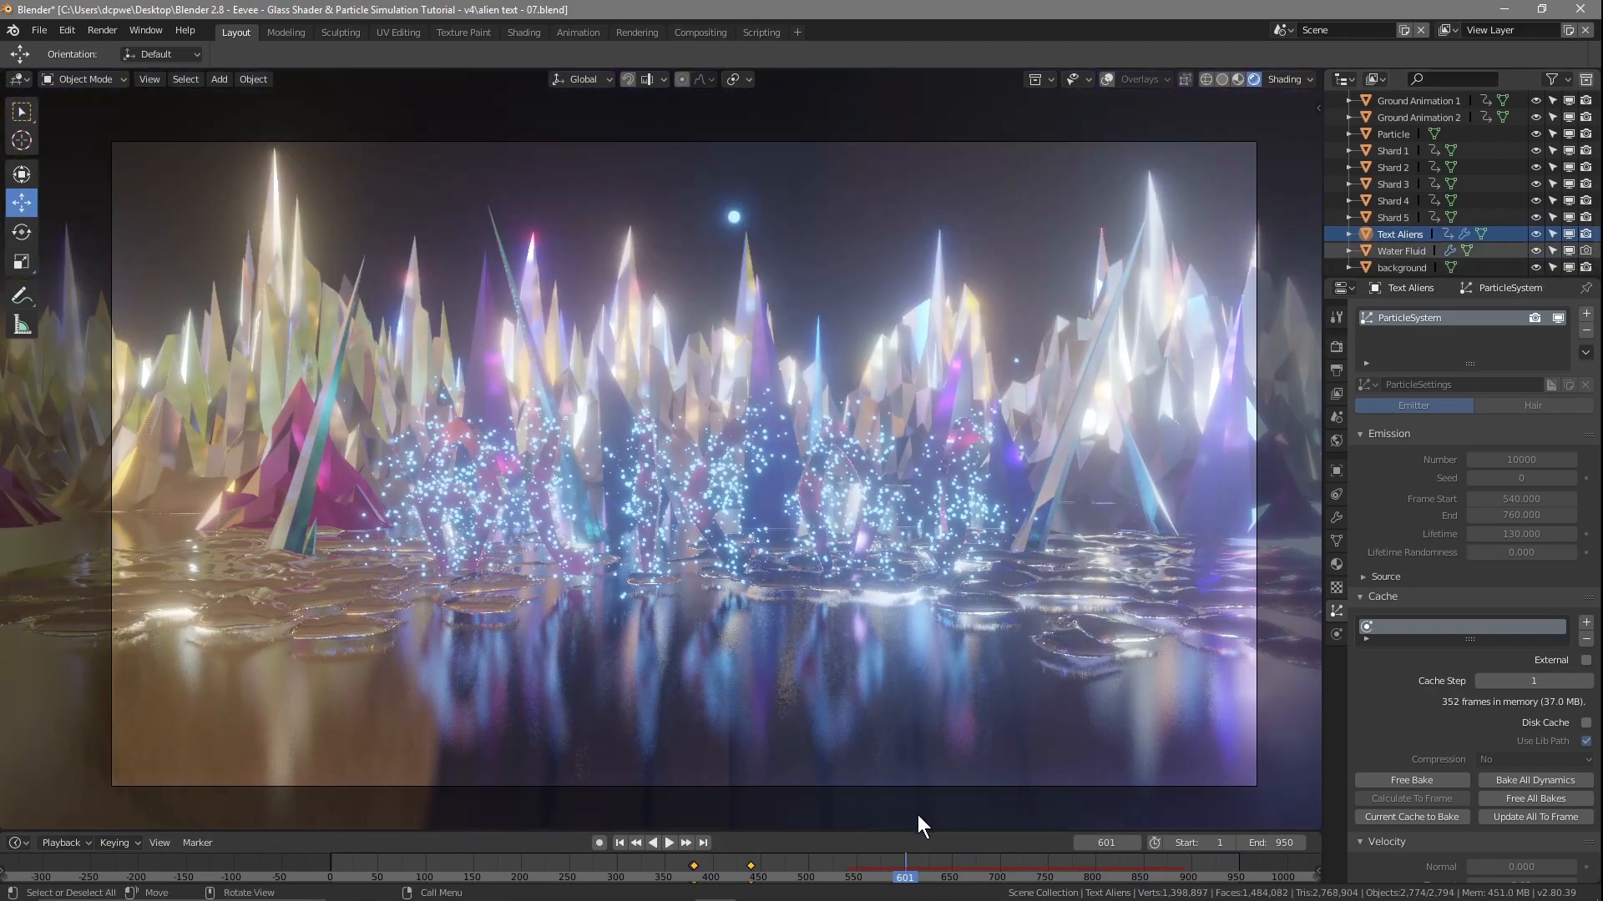
At frame 686, show the viewport overlays again and move the Particle object along X until it lies outside the camera frame
{"action": "left_click_drag", "start_coordinate": [905, 873], "coordinate": [986, 873]}
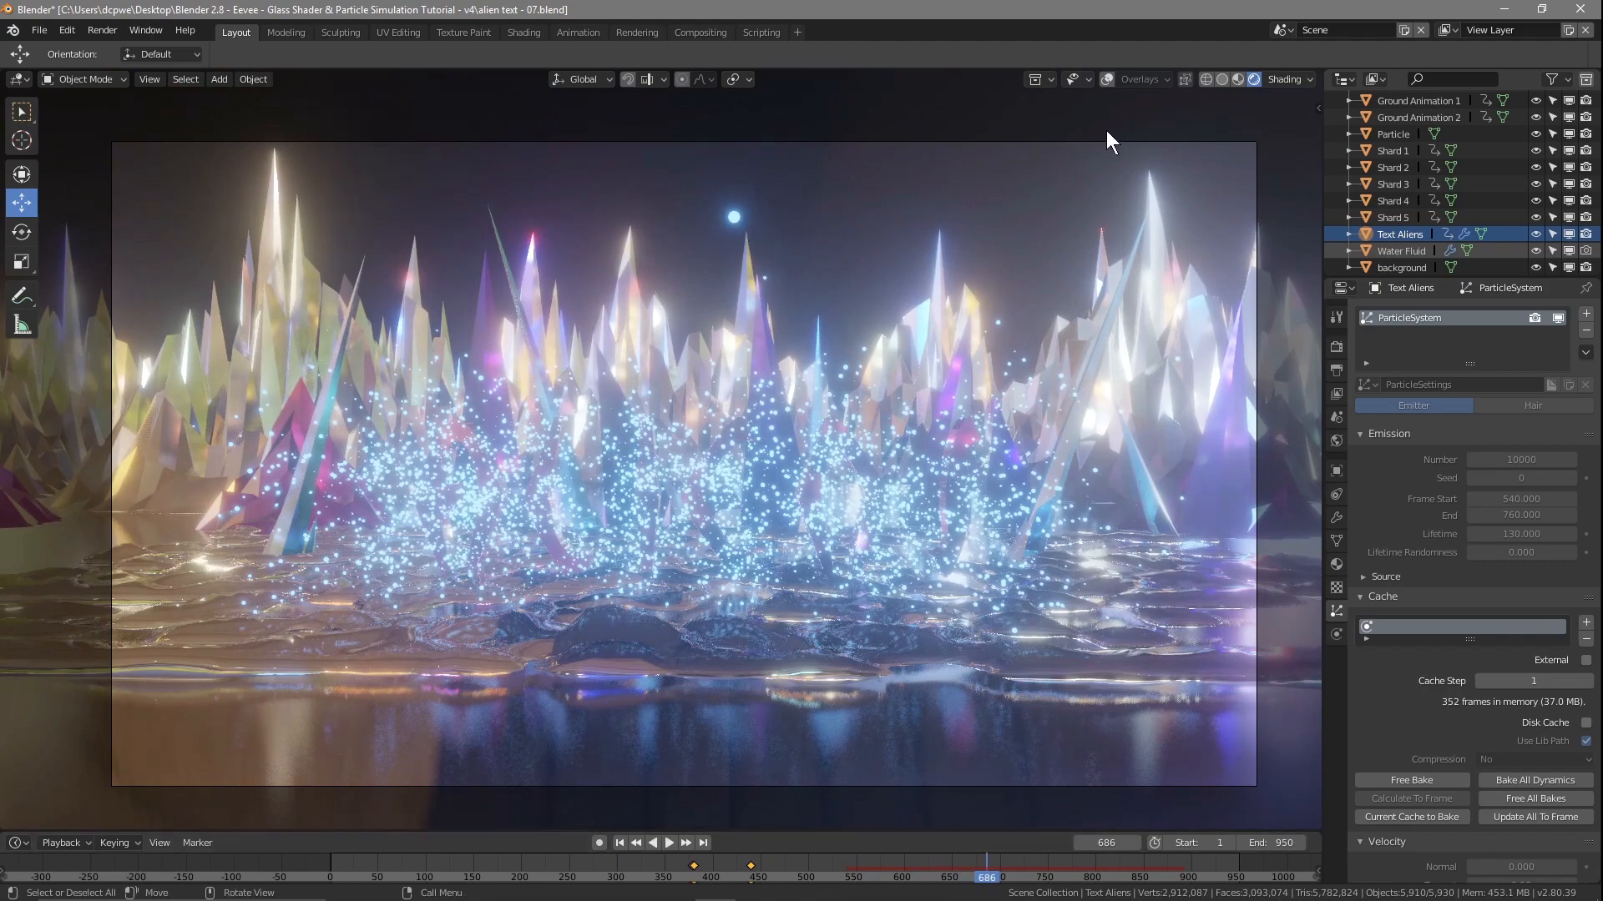
{"action": "left_click", "coordinate": [1106, 79]}
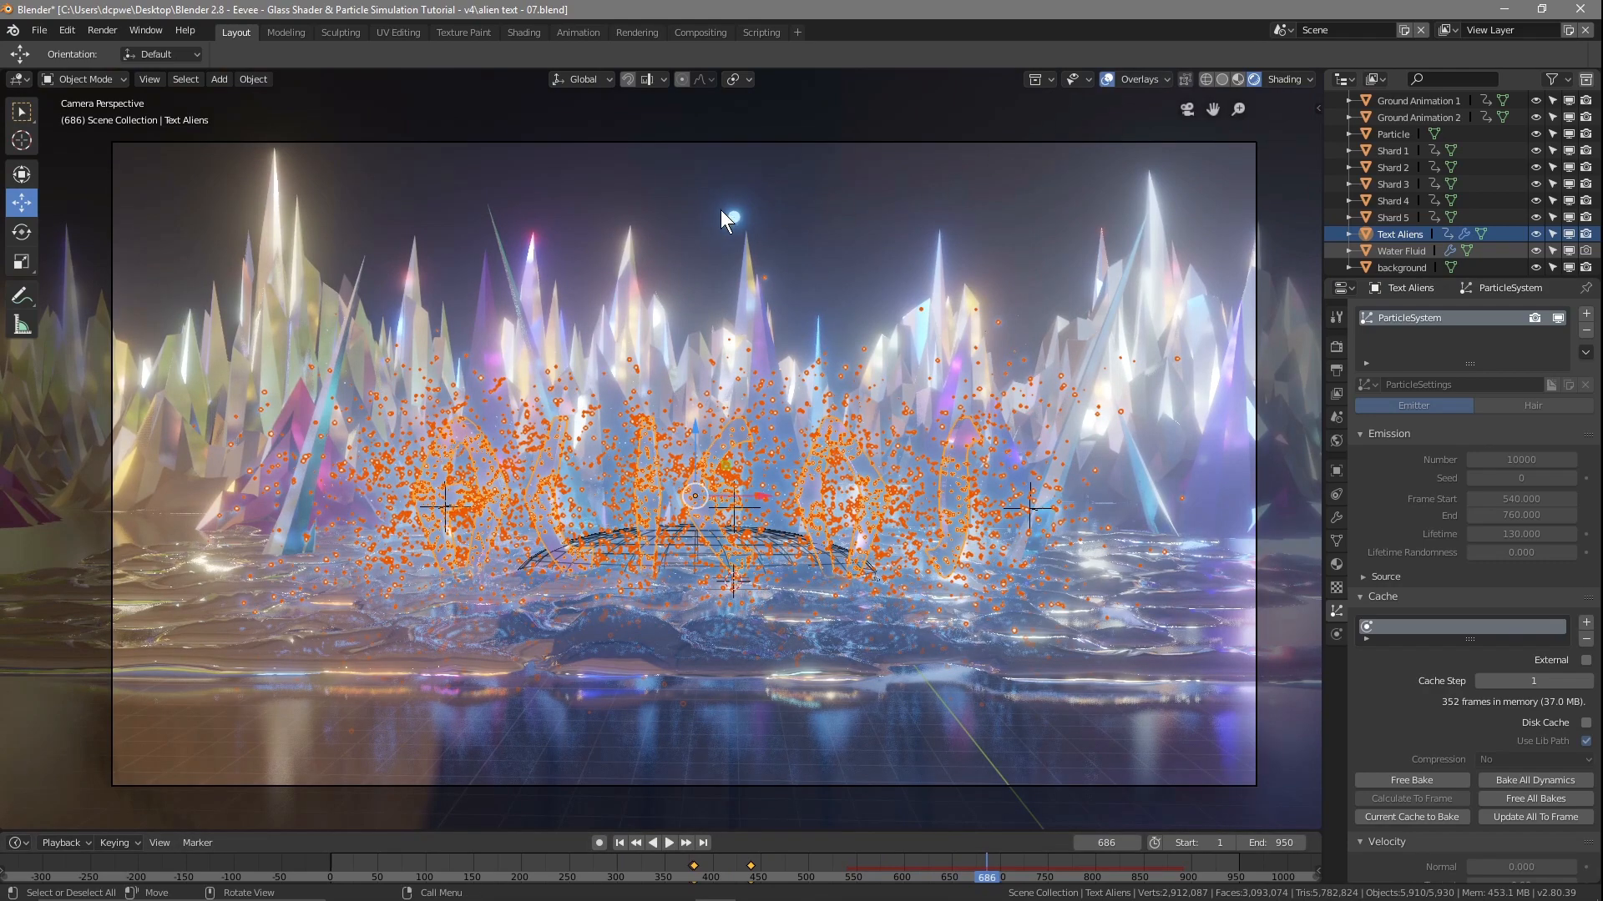
{"action": "scroll", "coordinate": [1388, 177], "scroll_direction": "up", "scroll_amount": 2}
{"action": "left_click", "coordinate": [1387, 168]}
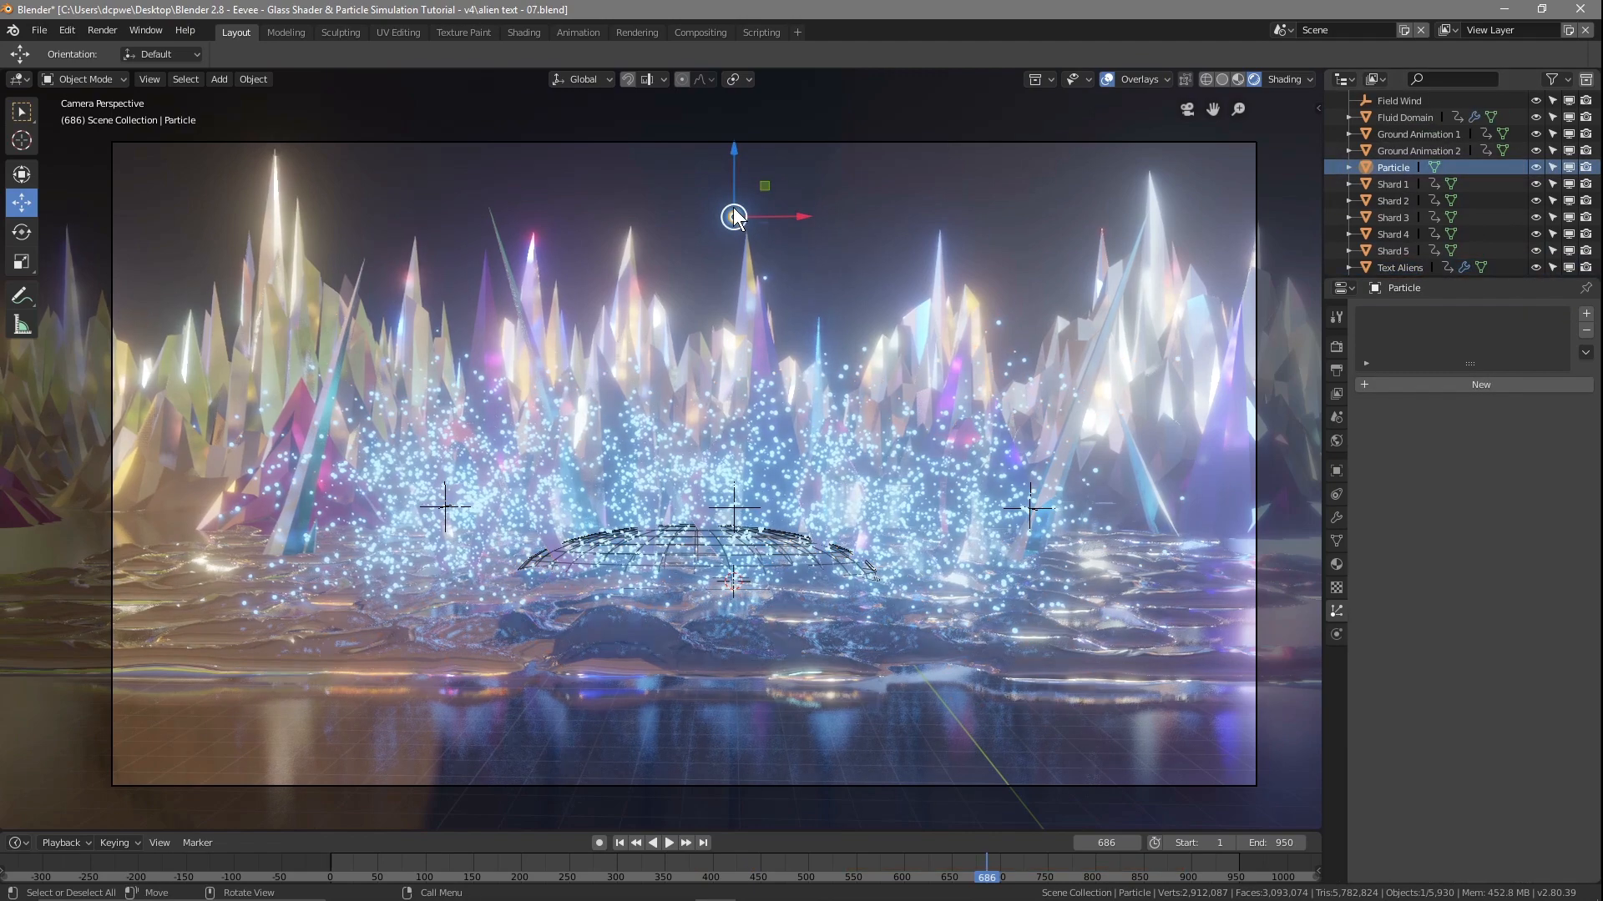
{"action": "key", "text": "g"}
{"action": "key", "text": "x"}
{"action": "left_click", "coordinate": [33, 206]}
{"action": "scroll", "coordinate": [336, 298], "scroll_direction": "down", "scroll_amount": 3}
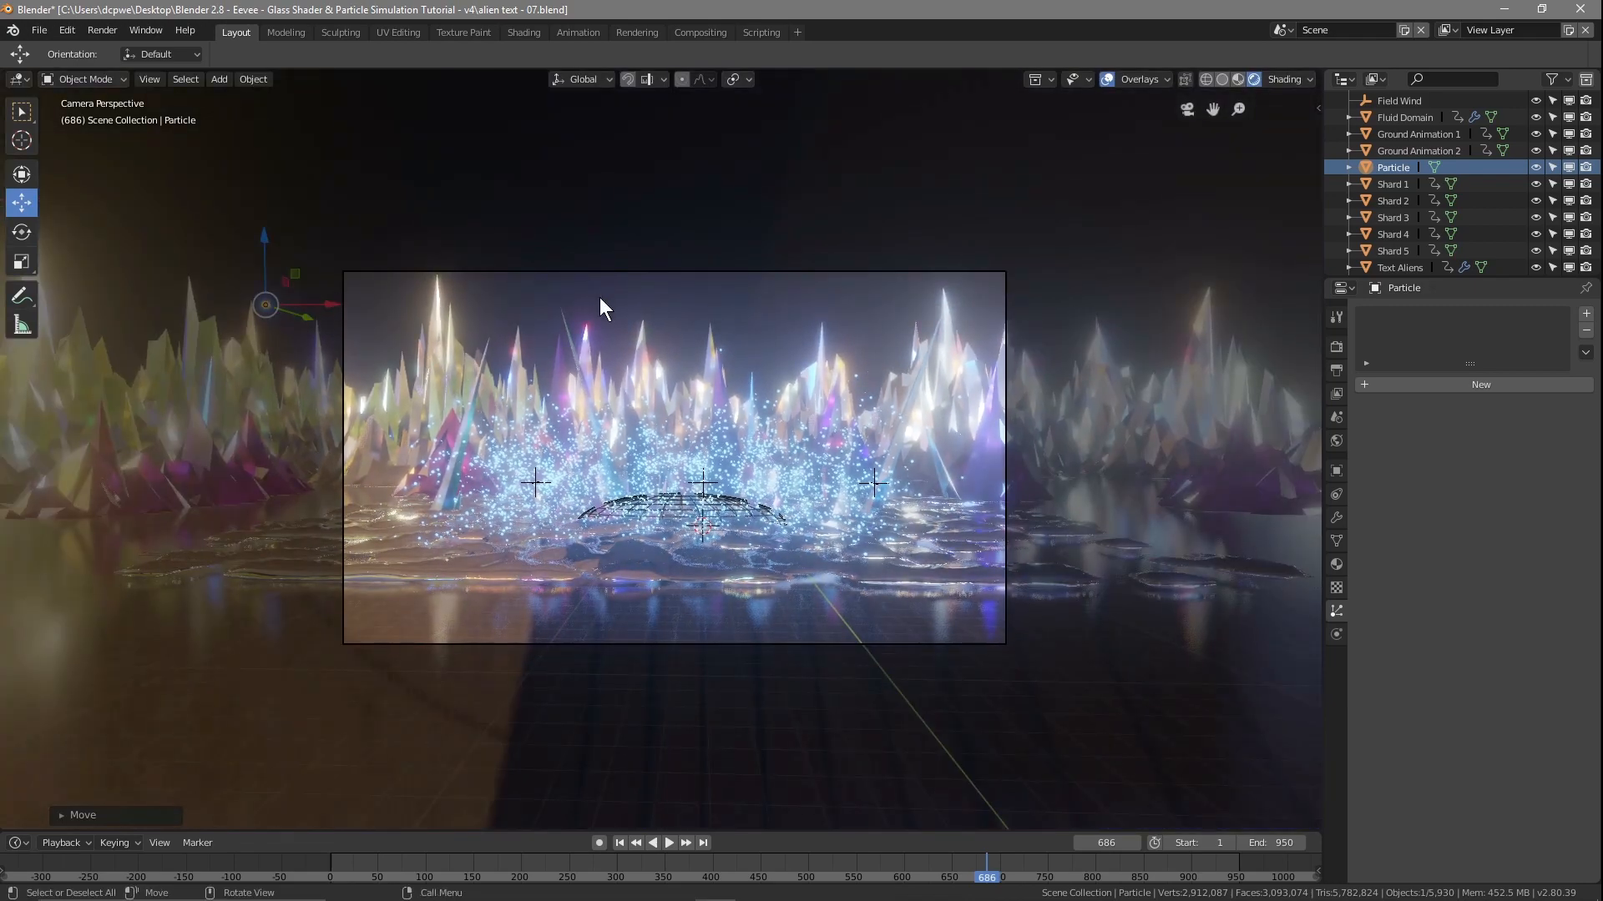
{"action": "scroll", "coordinate": [599, 297], "scroll_direction": "up", "scroll_amount": 4}
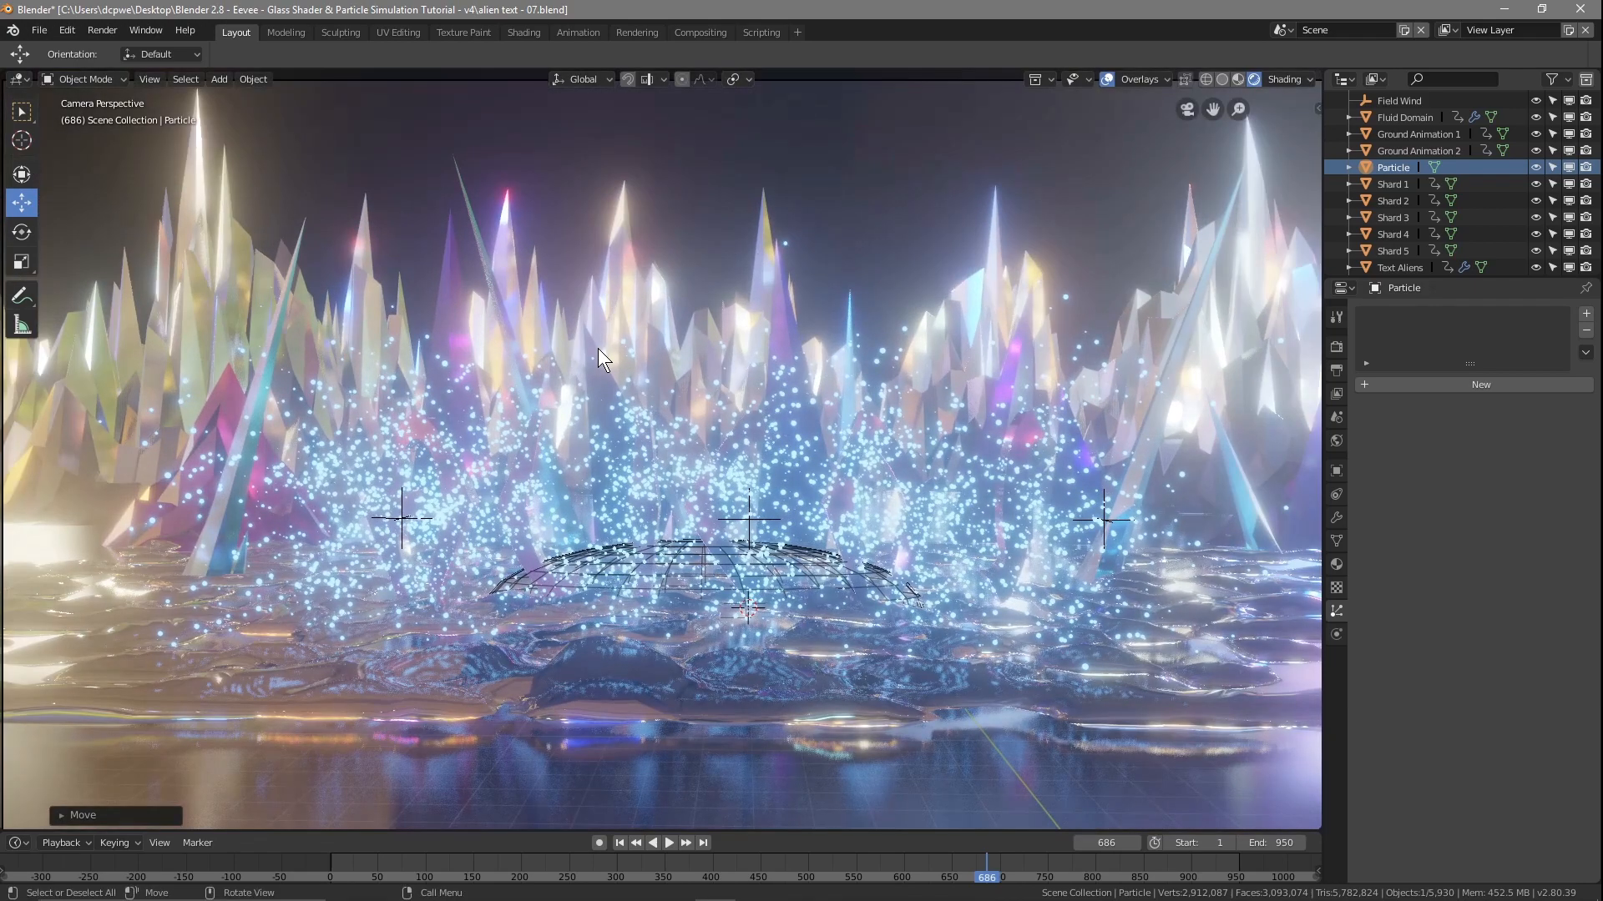
{"action": "scroll", "coordinate": [598, 348], "scroll_direction": "down", "scroll_amount": 2}
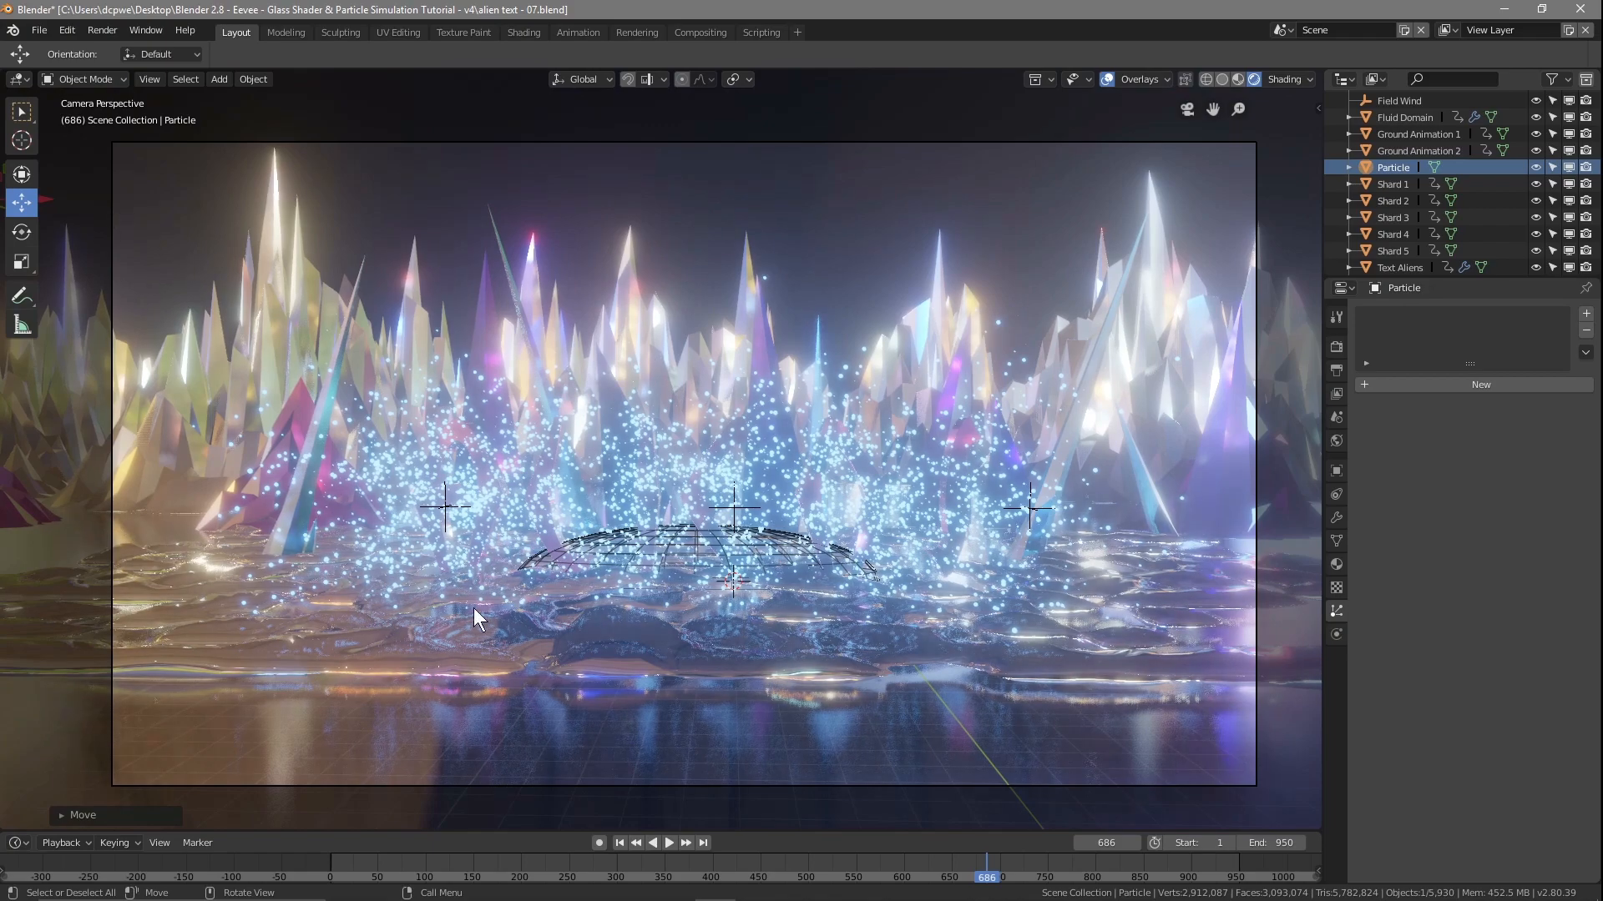
Play and scrub through the particle emission to review it, ending on frame 393
{"action": "left_click_drag", "start_coordinate": [986, 873], "coordinate": [1144, 863]}
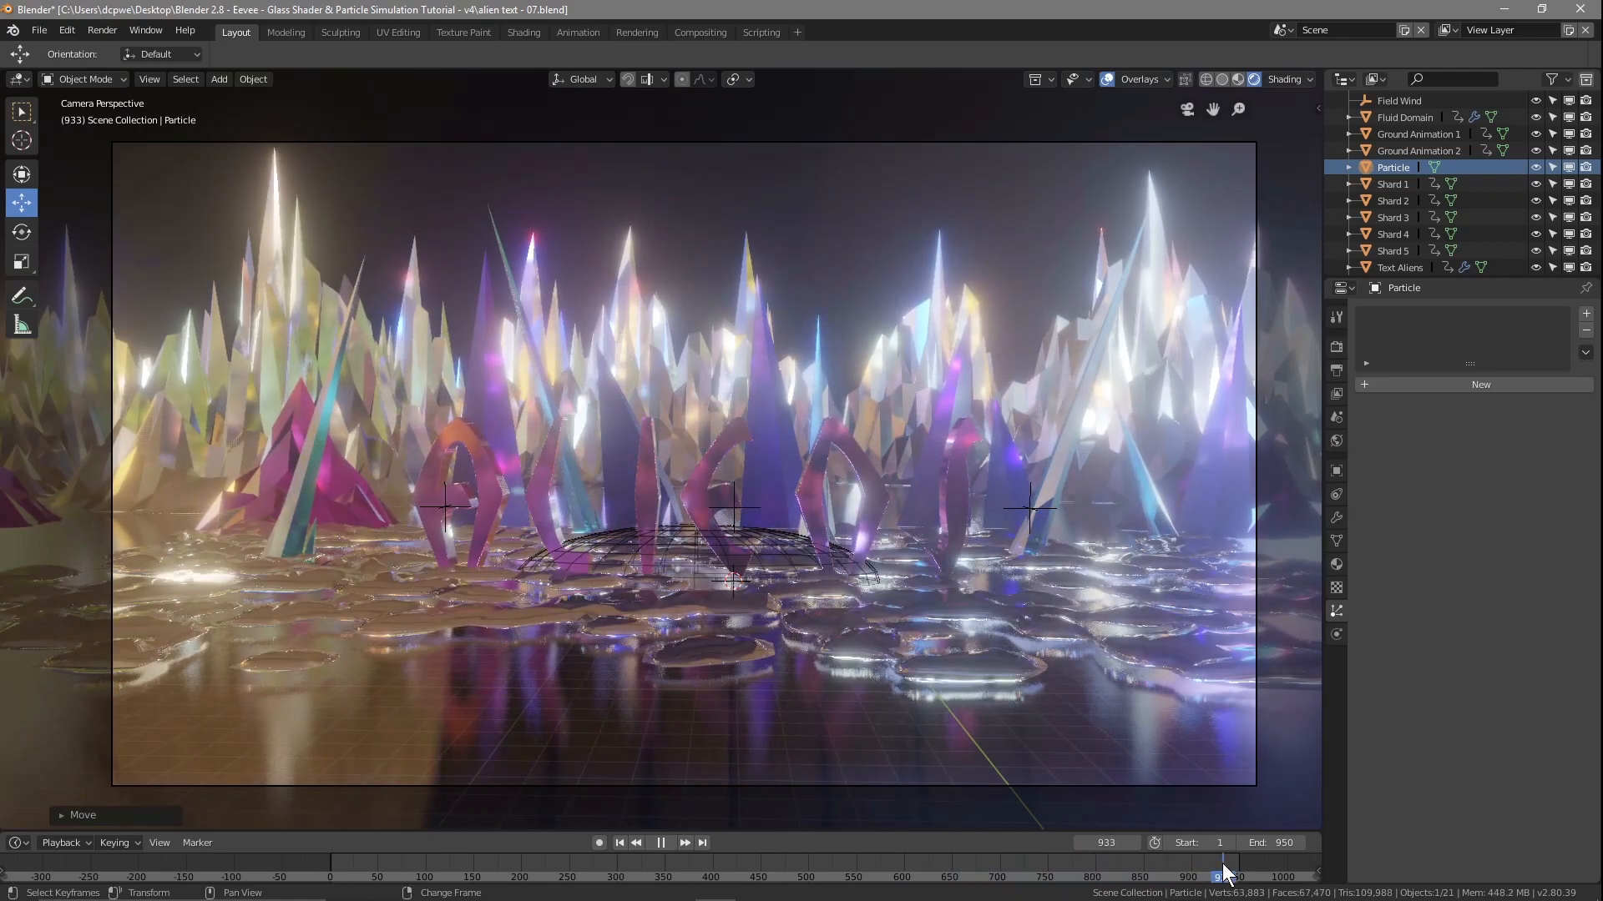
{"action": "left_click_drag", "start_coordinate": [1136, 876], "coordinate": [885, 876]}
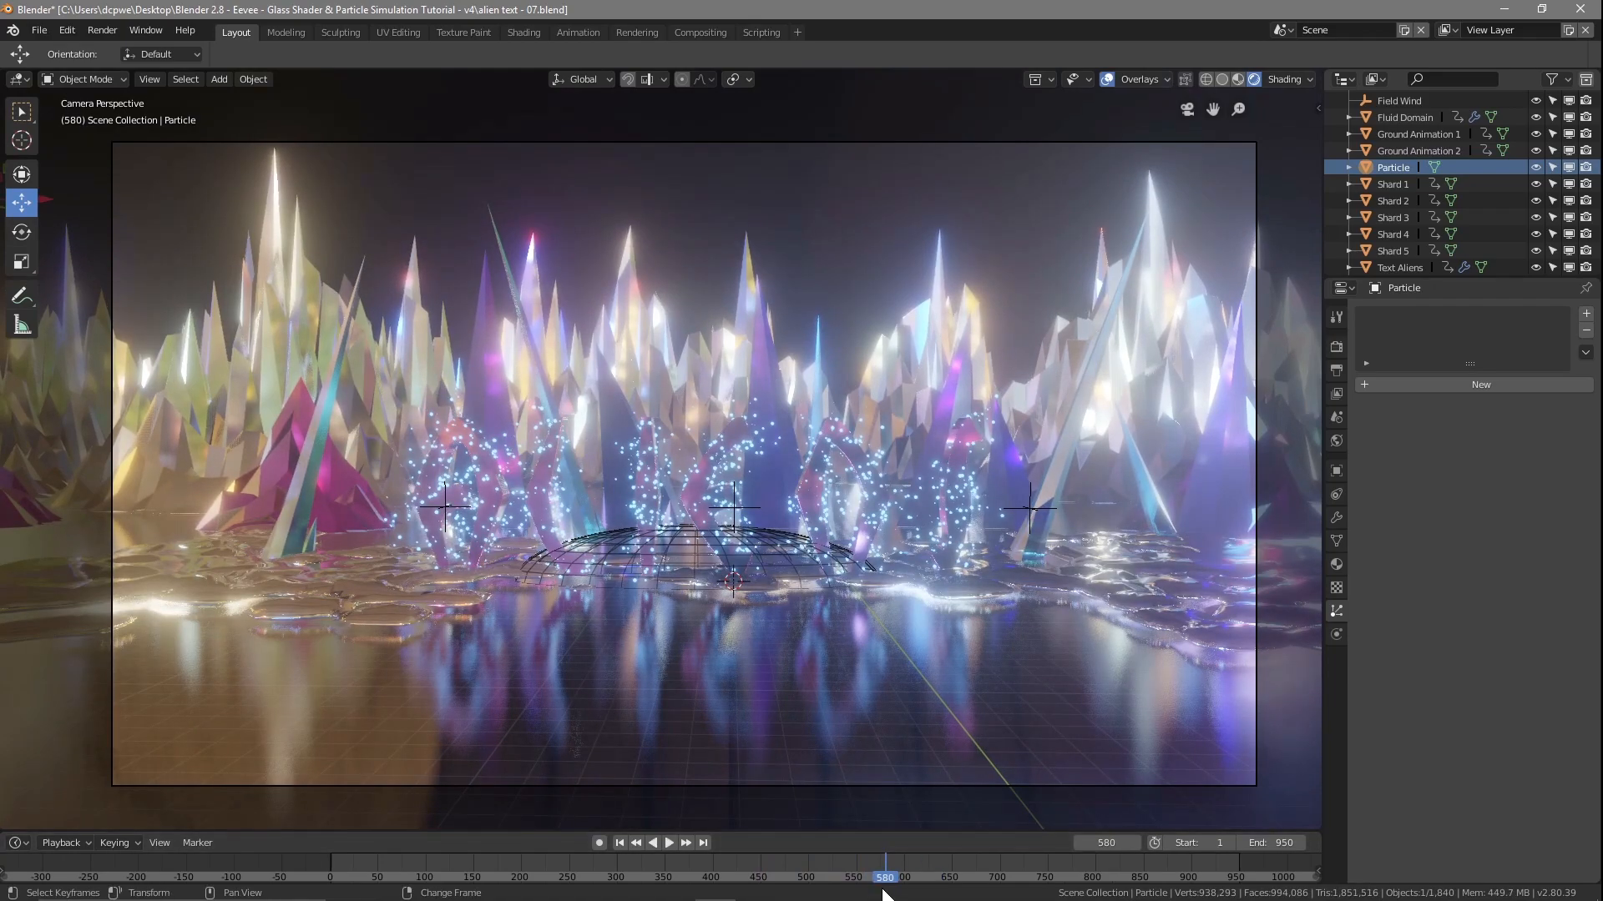
{"action": "key", "text": "space"}
{"action": "left_click_drag", "start_coordinate": [881, 886], "coordinate": [708, 887]}
{"action": "key", "text": "space"}
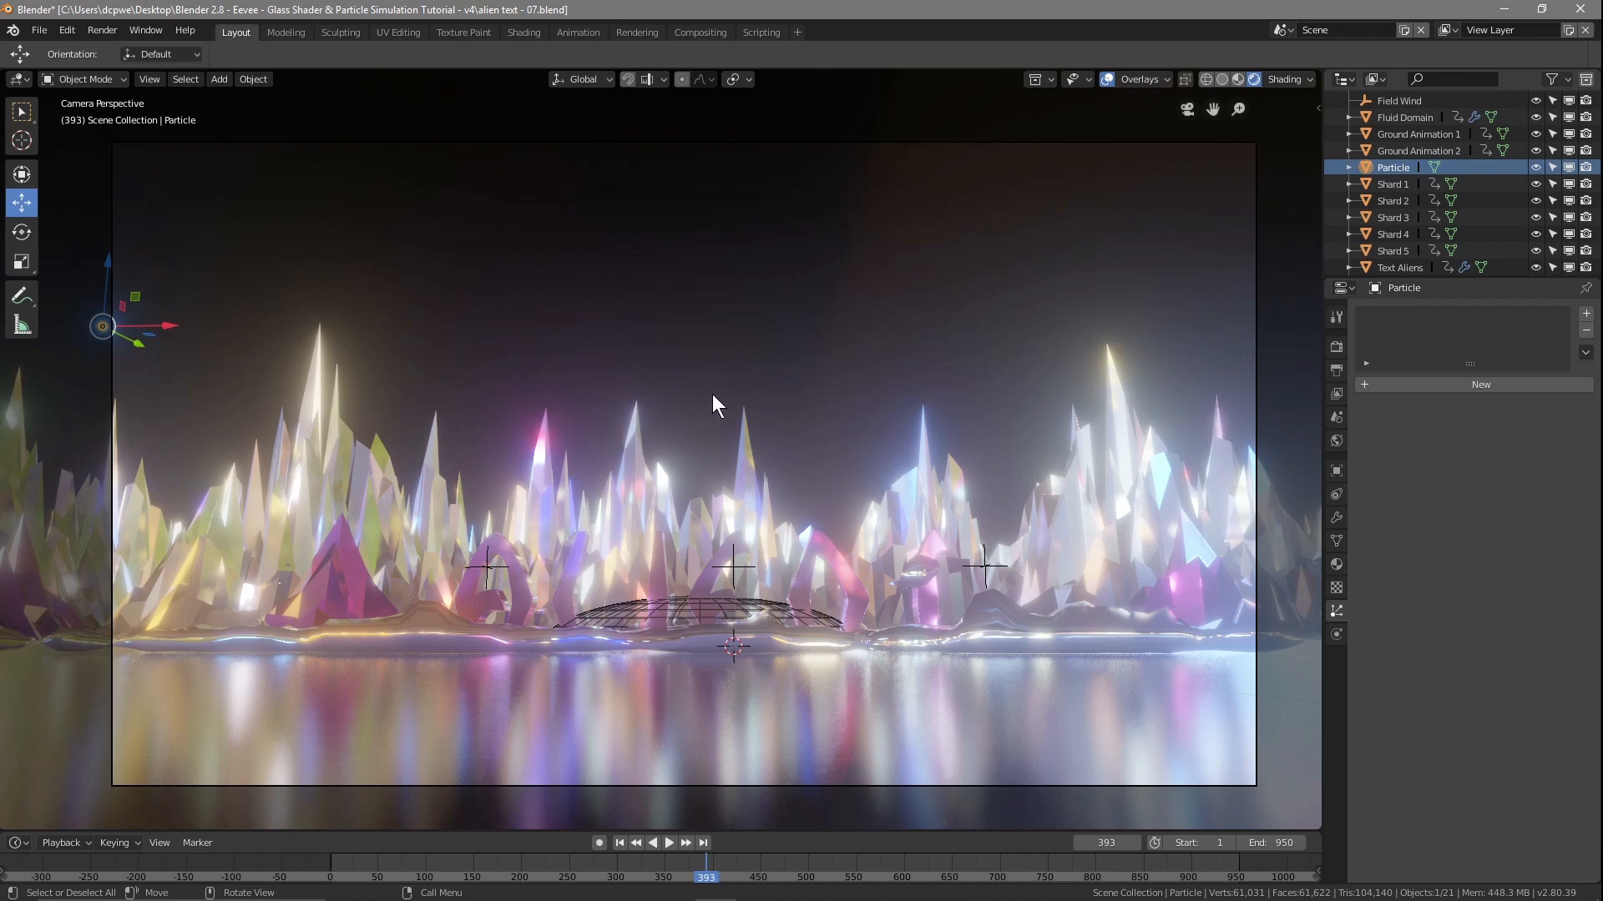
Switch to the top view in solid shading with X-ray enabled so the scene layout shows through the background
{"action": "key", "text": "KP_7"}
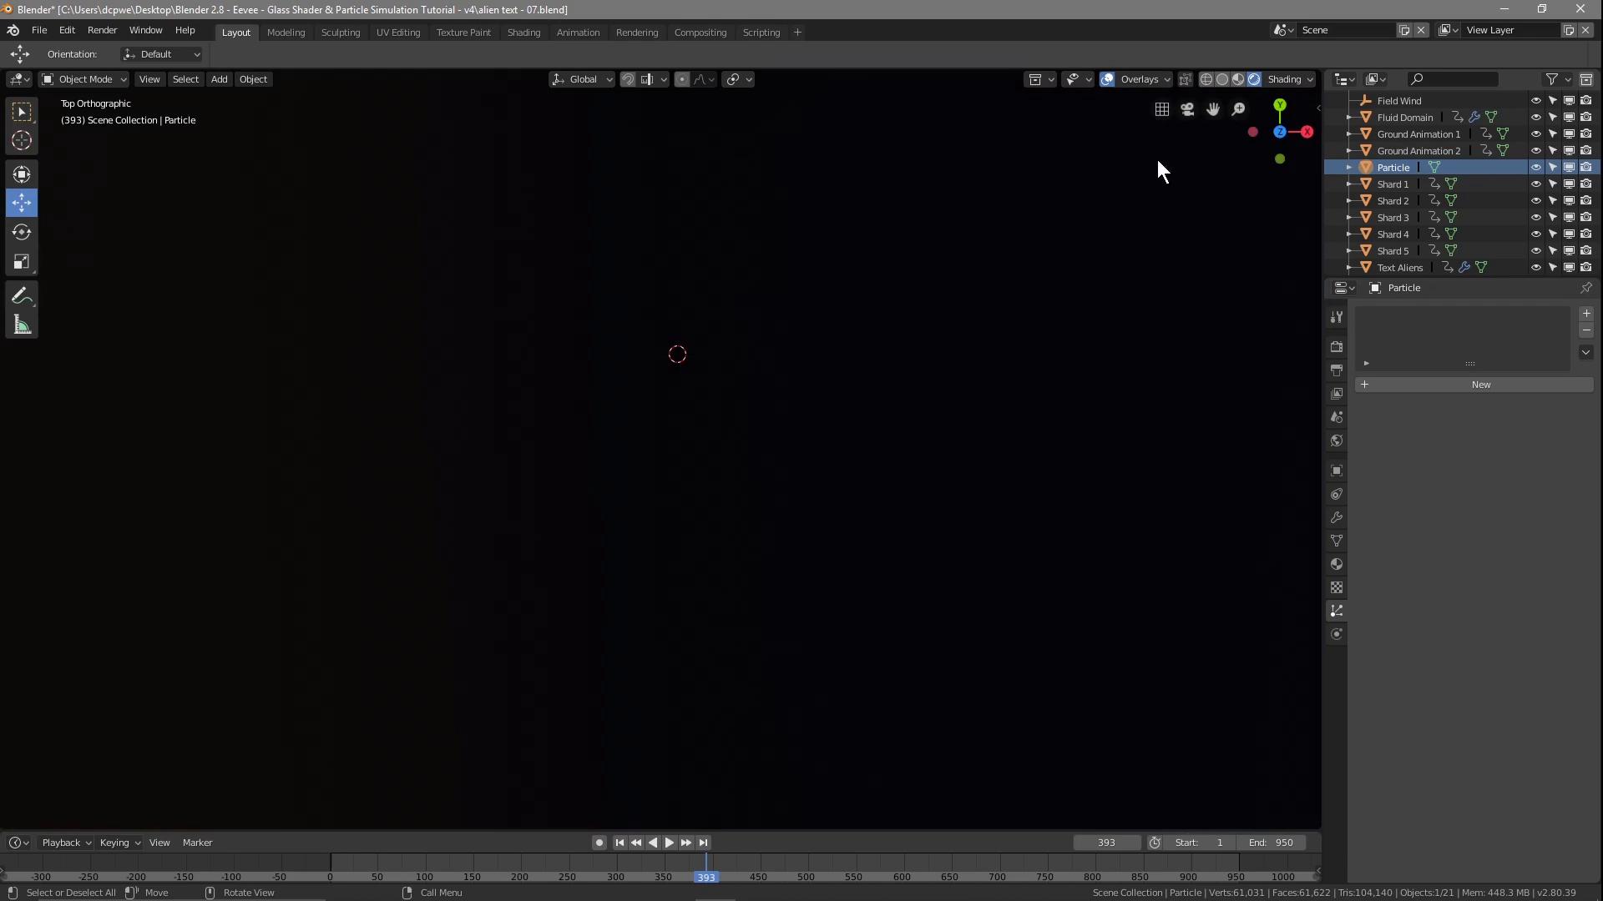
{"action": "left_click", "coordinate": [1205, 79]}
{"action": "scroll", "coordinate": [914, 309], "scroll_direction": "down", "scroll_amount": 5}
{"action": "scroll", "coordinate": [914, 309], "scroll_direction": "up", "scroll_amount": 3}
{"action": "scroll", "coordinate": [907, 306], "scroll_direction": "down", "scroll_amount": 2}
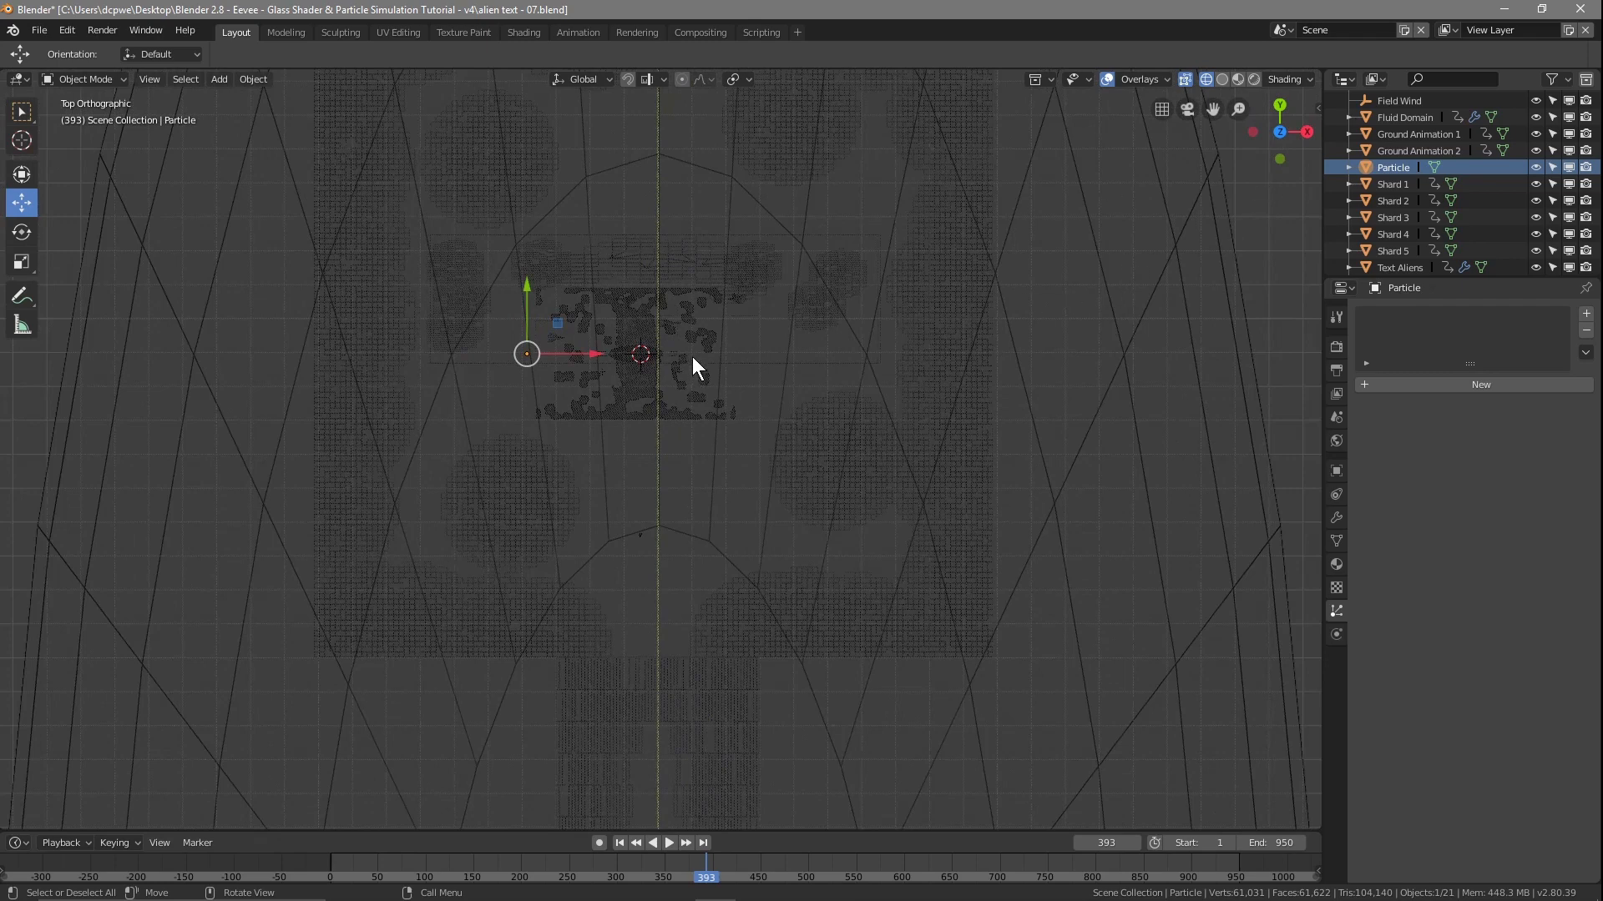
{"action": "left_click", "coordinate": [1224, 79]}
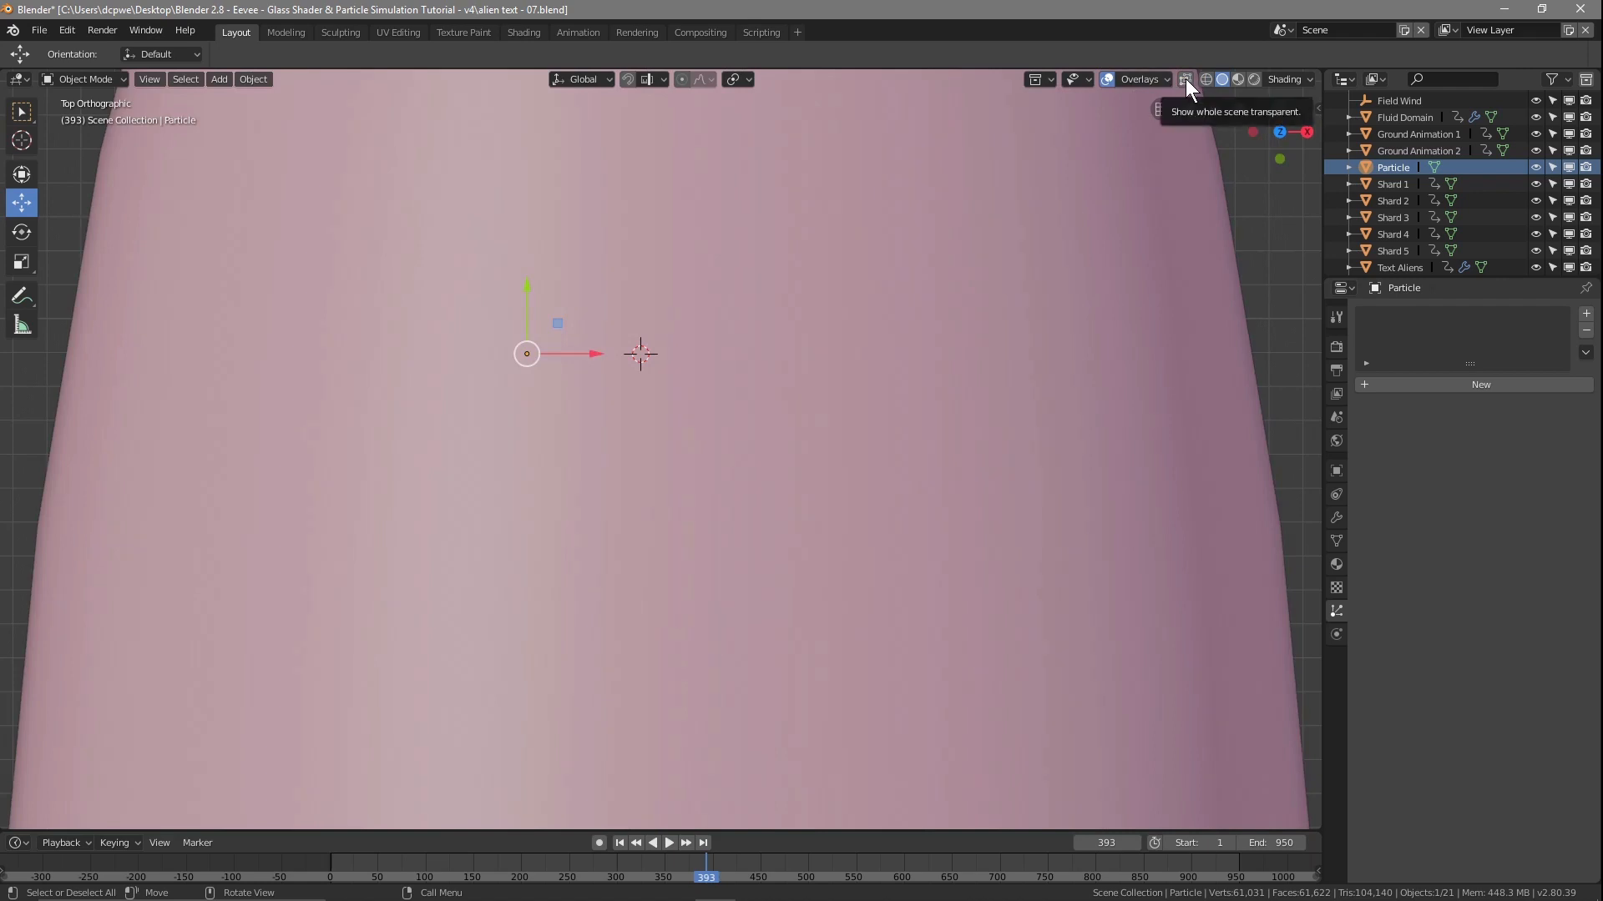
{"action": "left_click", "coordinate": [1185, 79]}
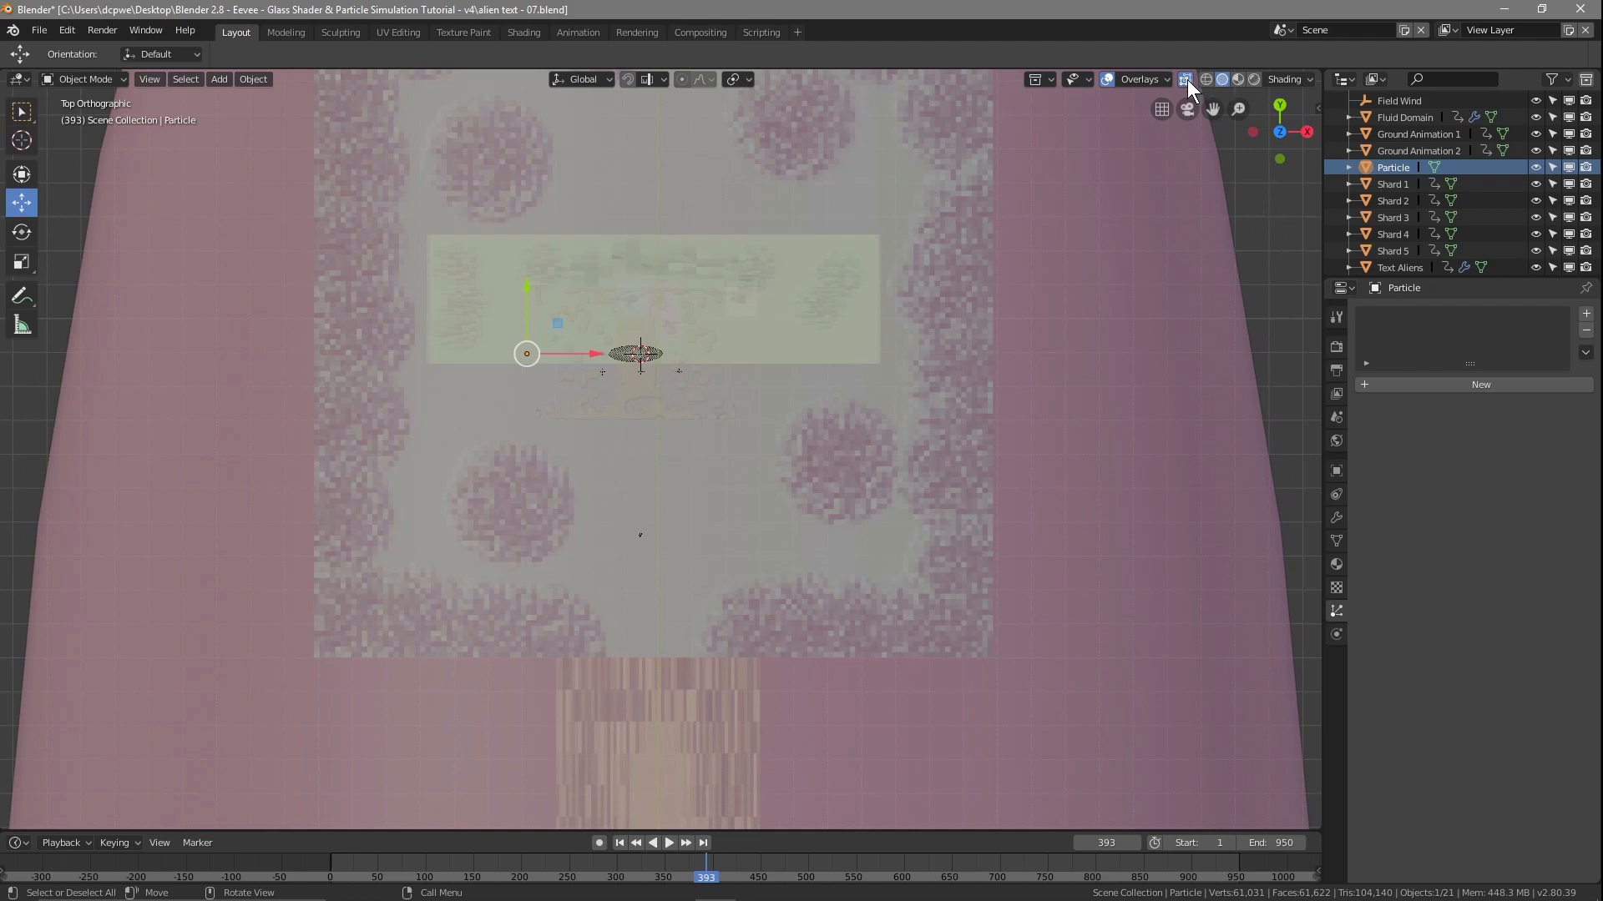
Place the 3D cursor on the centre line behind the ground terrain and add a UV sphere there
{"action": "middle_click_drag", "start_coordinate": [955, 222], "coordinate": [949, 464], "text": "shift"}
{"action": "middle_click_drag", "start_coordinate": [901, 358], "coordinate": [931, 818], "text": "shift"}
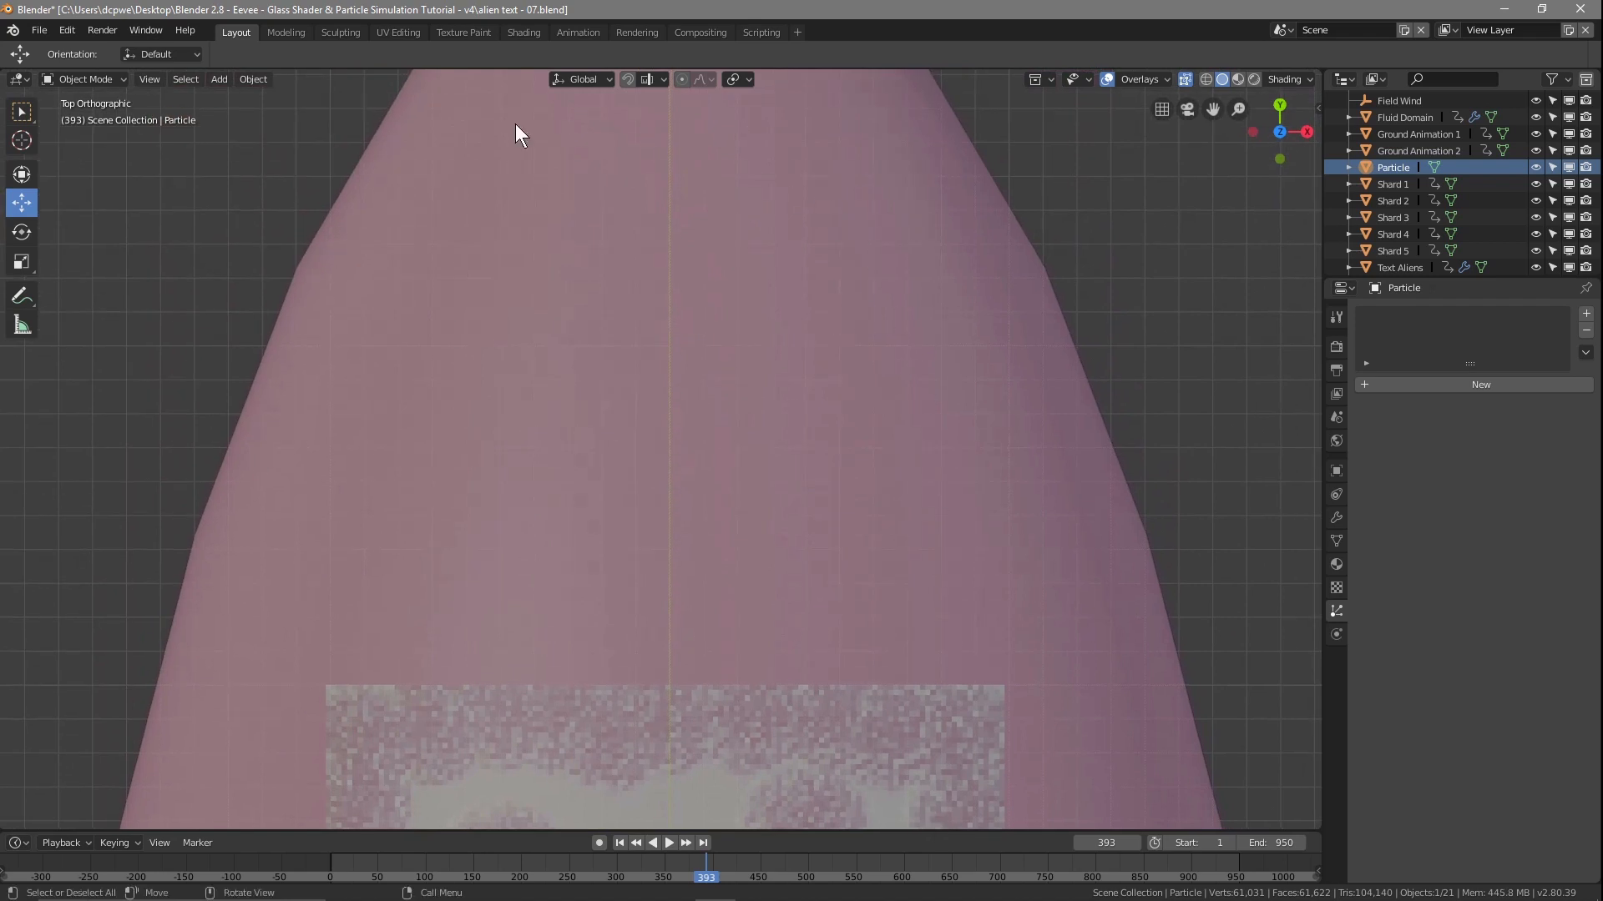
{"action": "middle_click_drag", "start_coordinate": [751, 565], "coordinate": [789, 265], "text": "shift"}
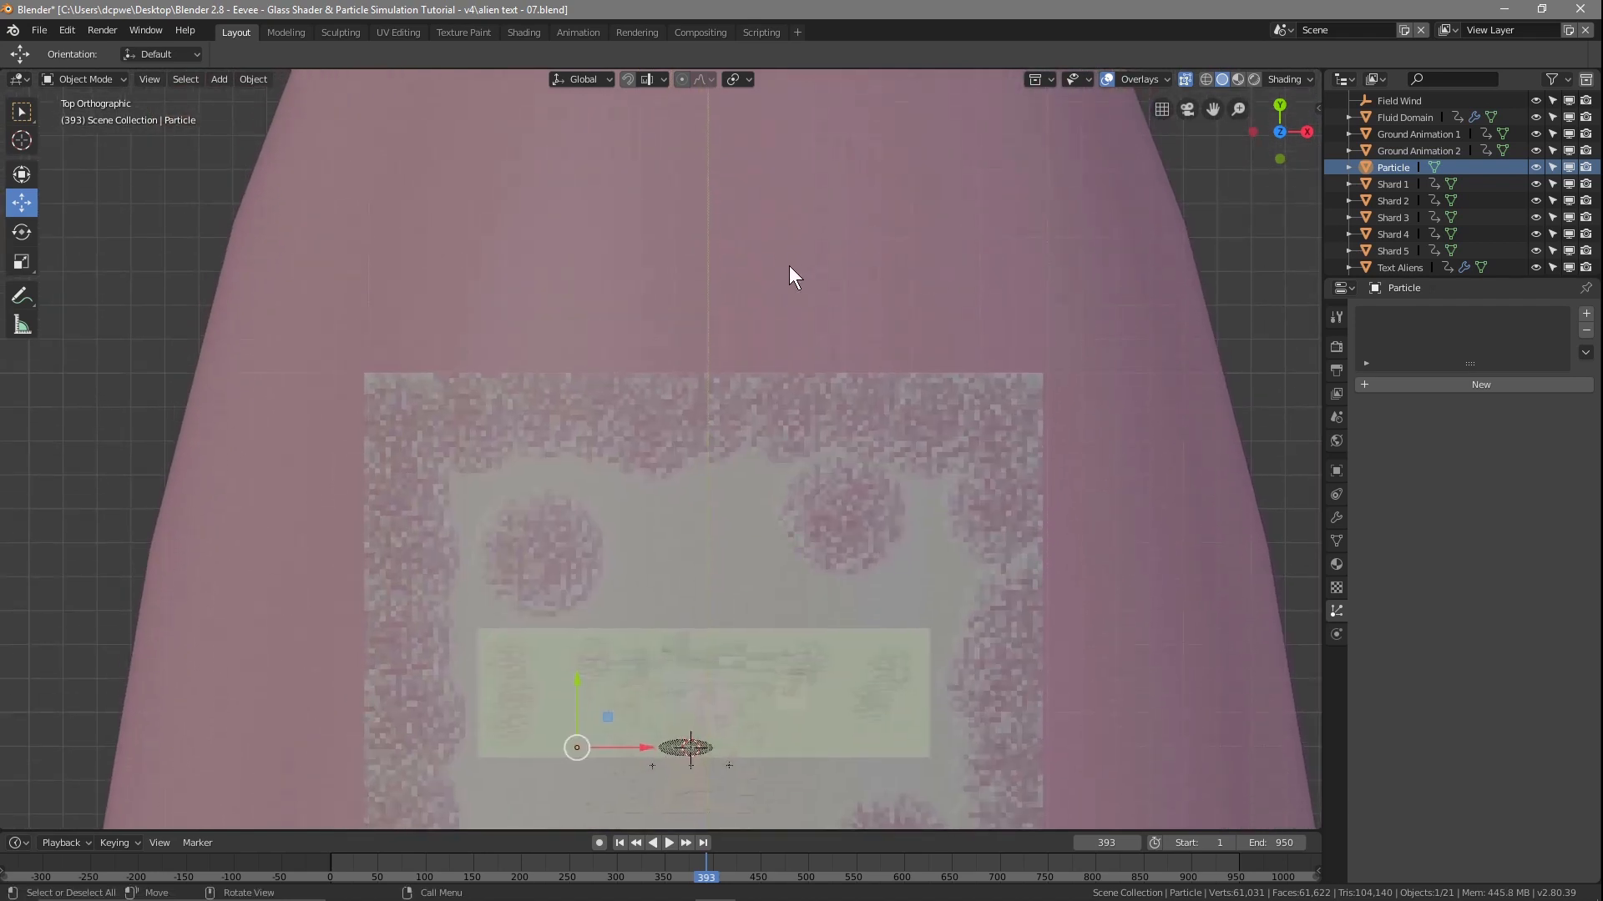
{"action": "left_click", "coordinate": [21, 140]}
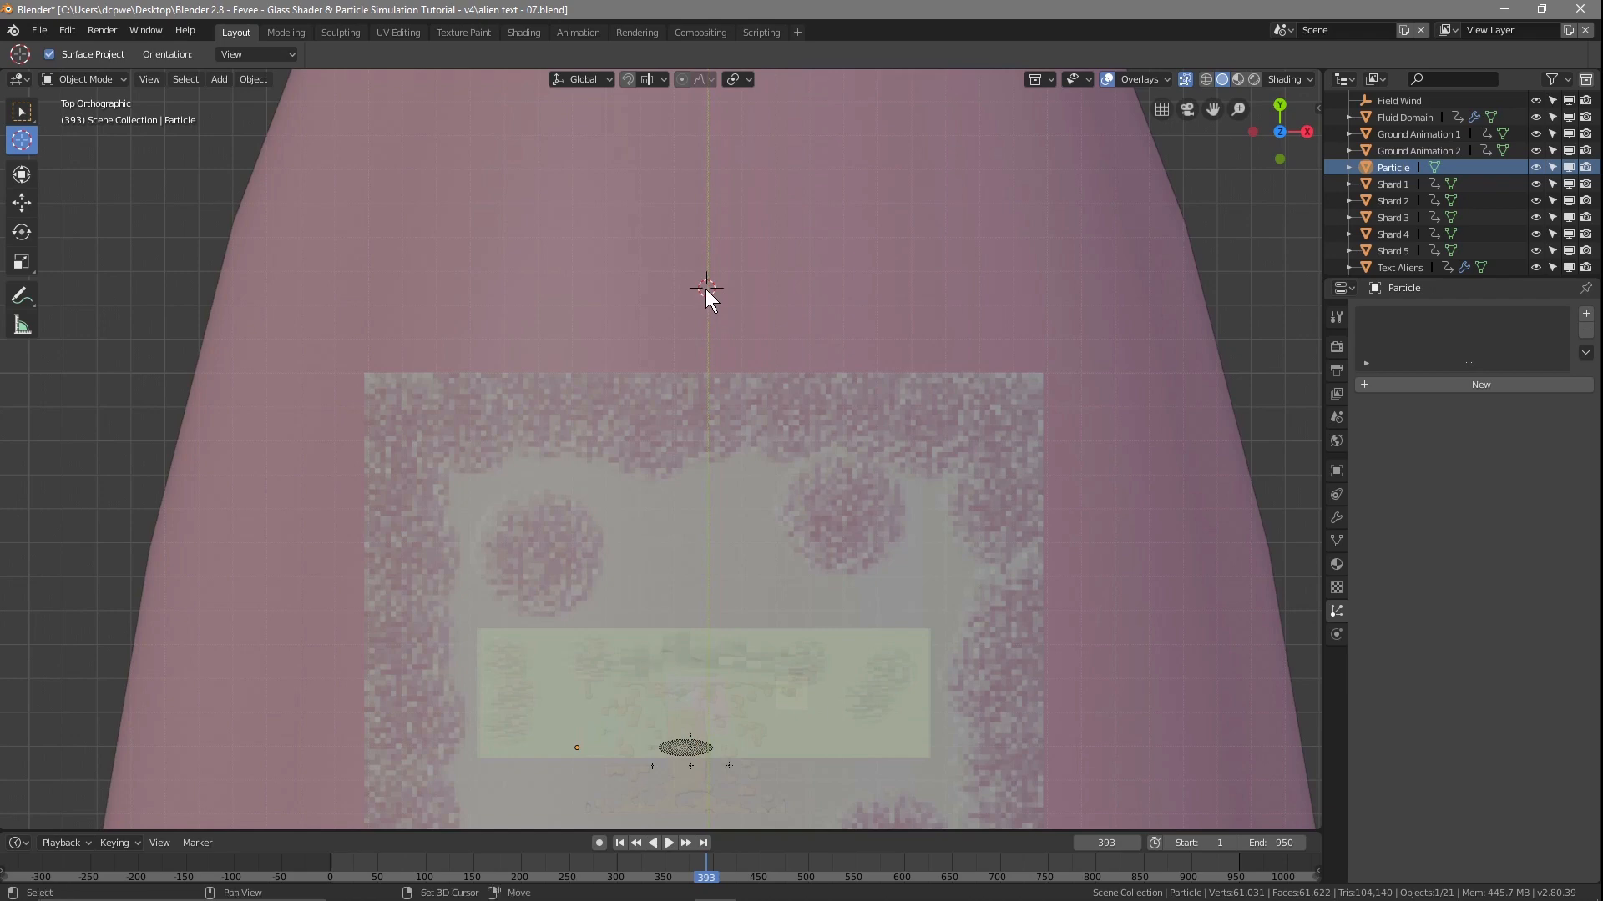
{"action": "key", "text": "shift+a"}
{"action": "key", "text": "shift+a"}
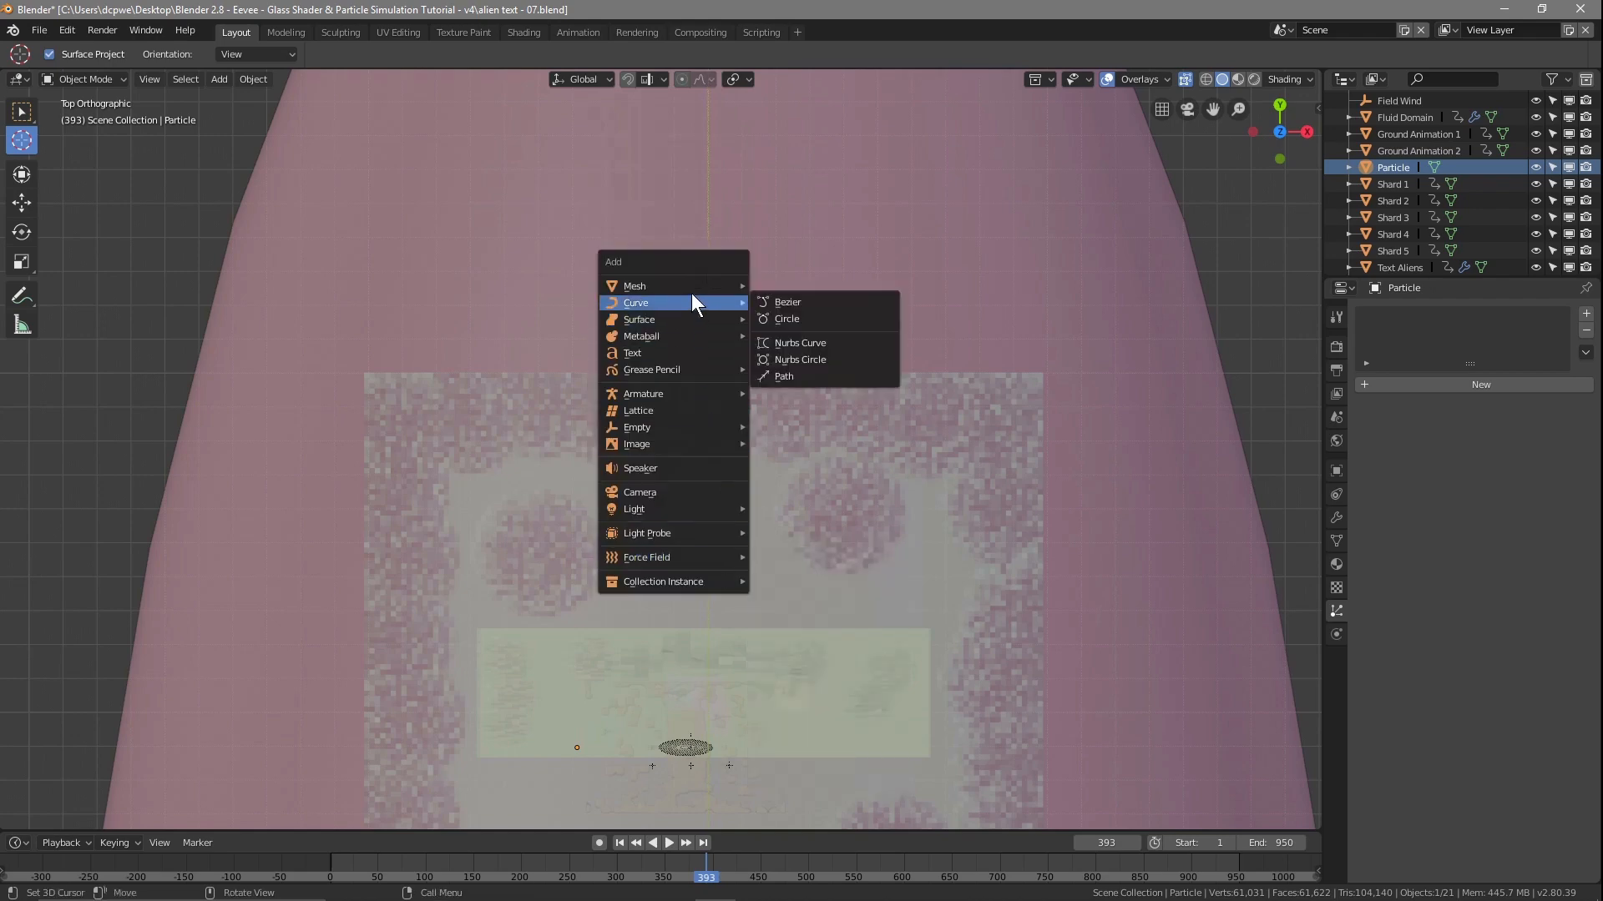
{"action": "mouse_move", "coordinate": [714, 282]}
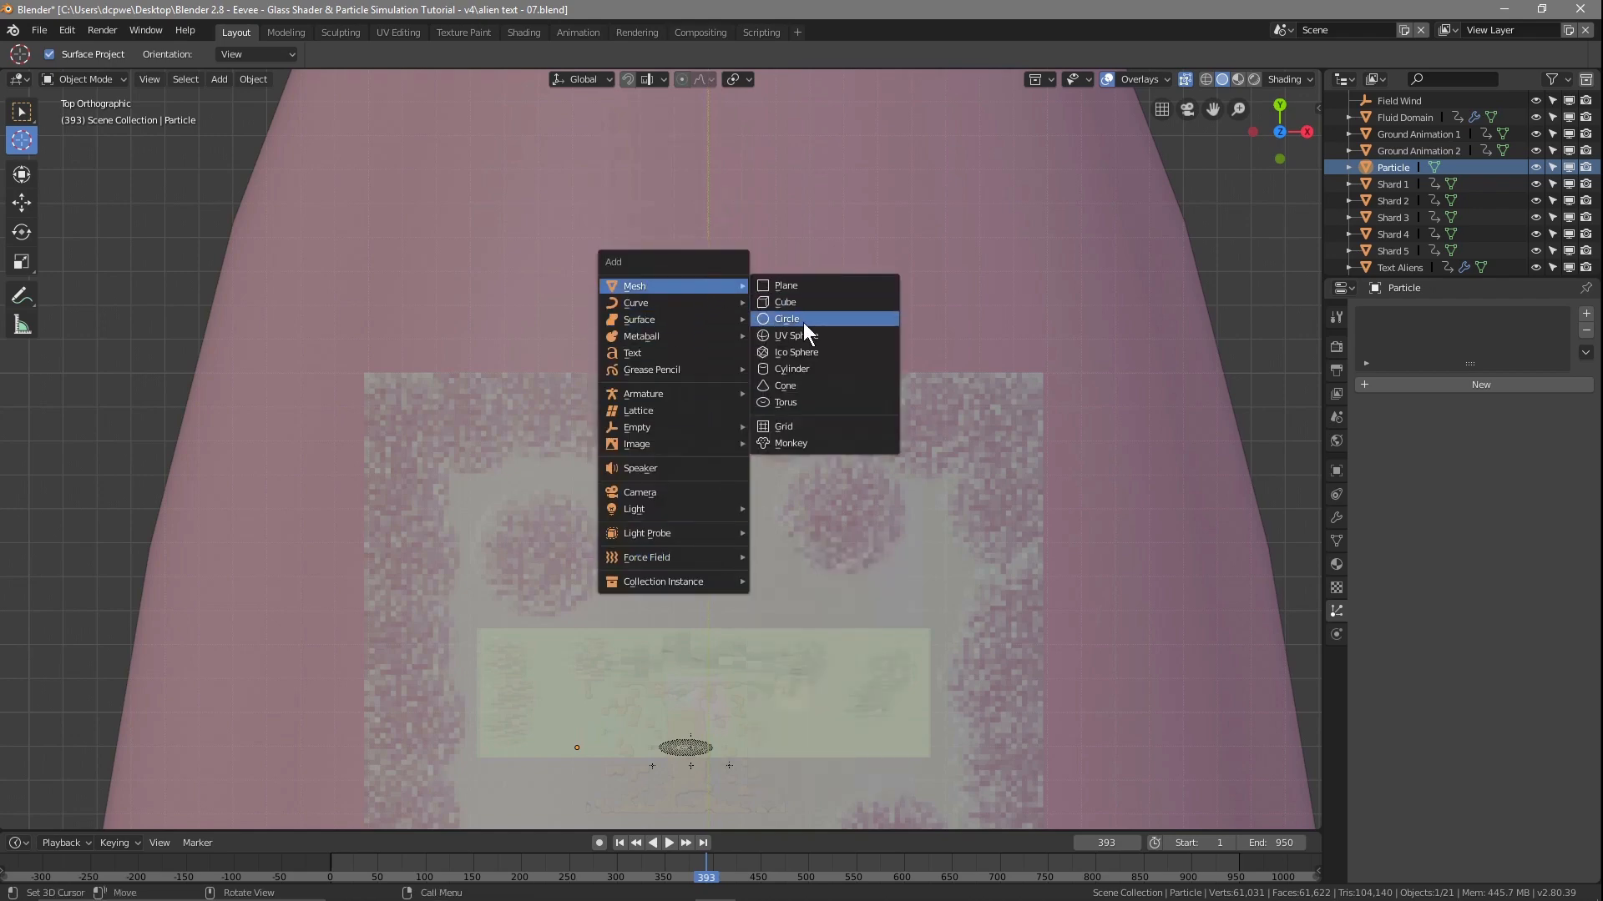
{"action": "left_click", "coordinate": [800, 336]}
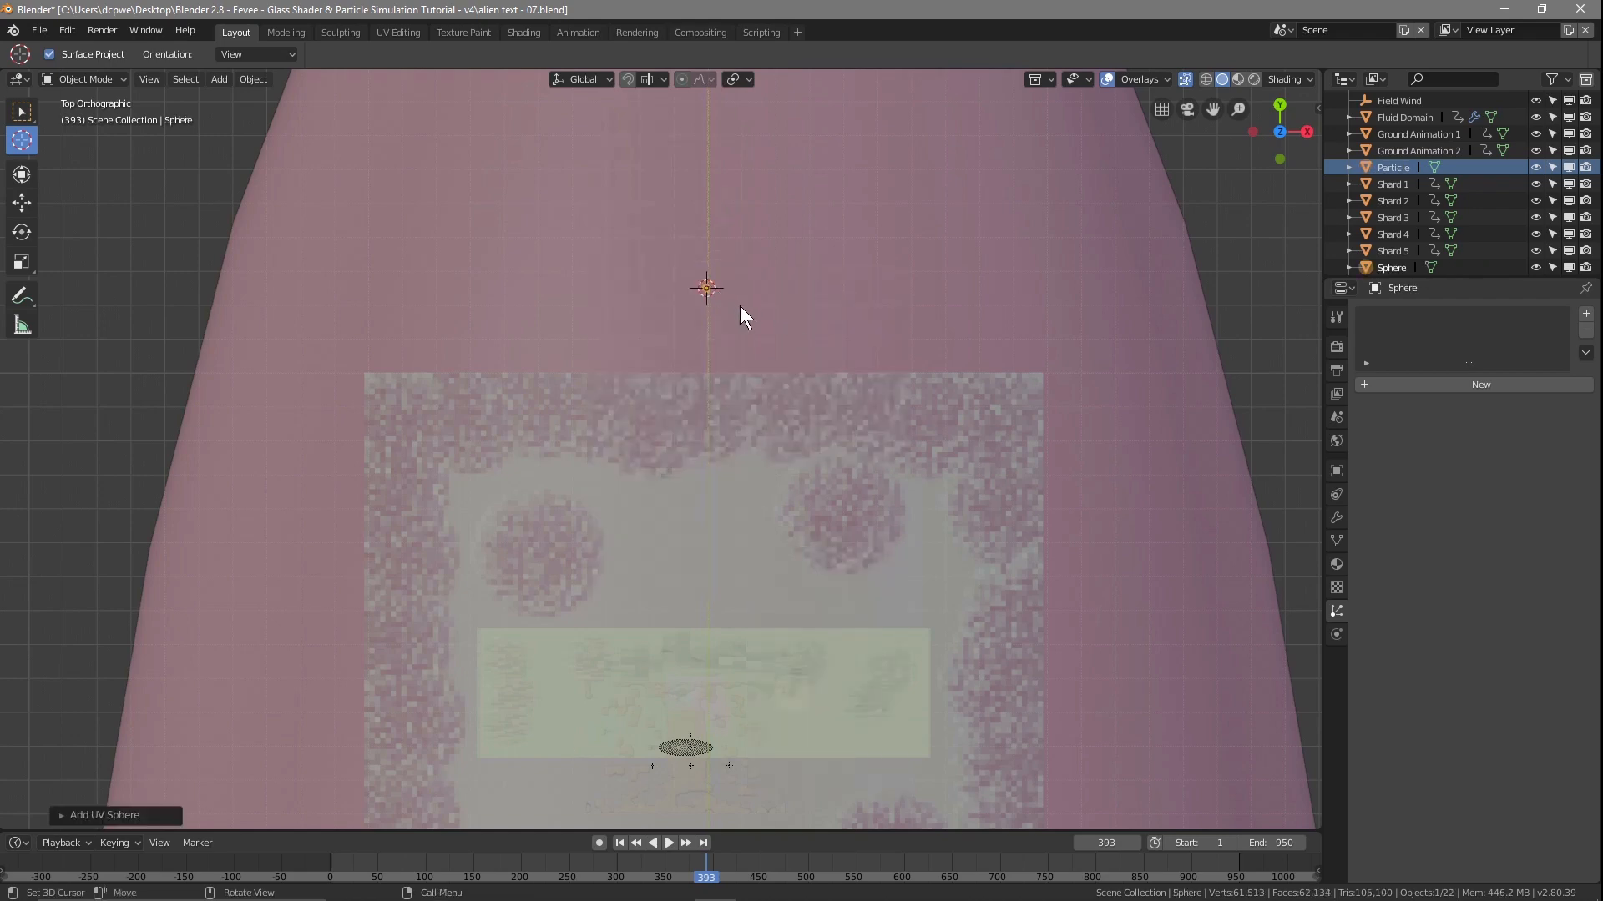
Scale the sphere up about 45 times and position it behind the crystals, slightly right of centre in the camera view
{"action": "key", "text": "s"}
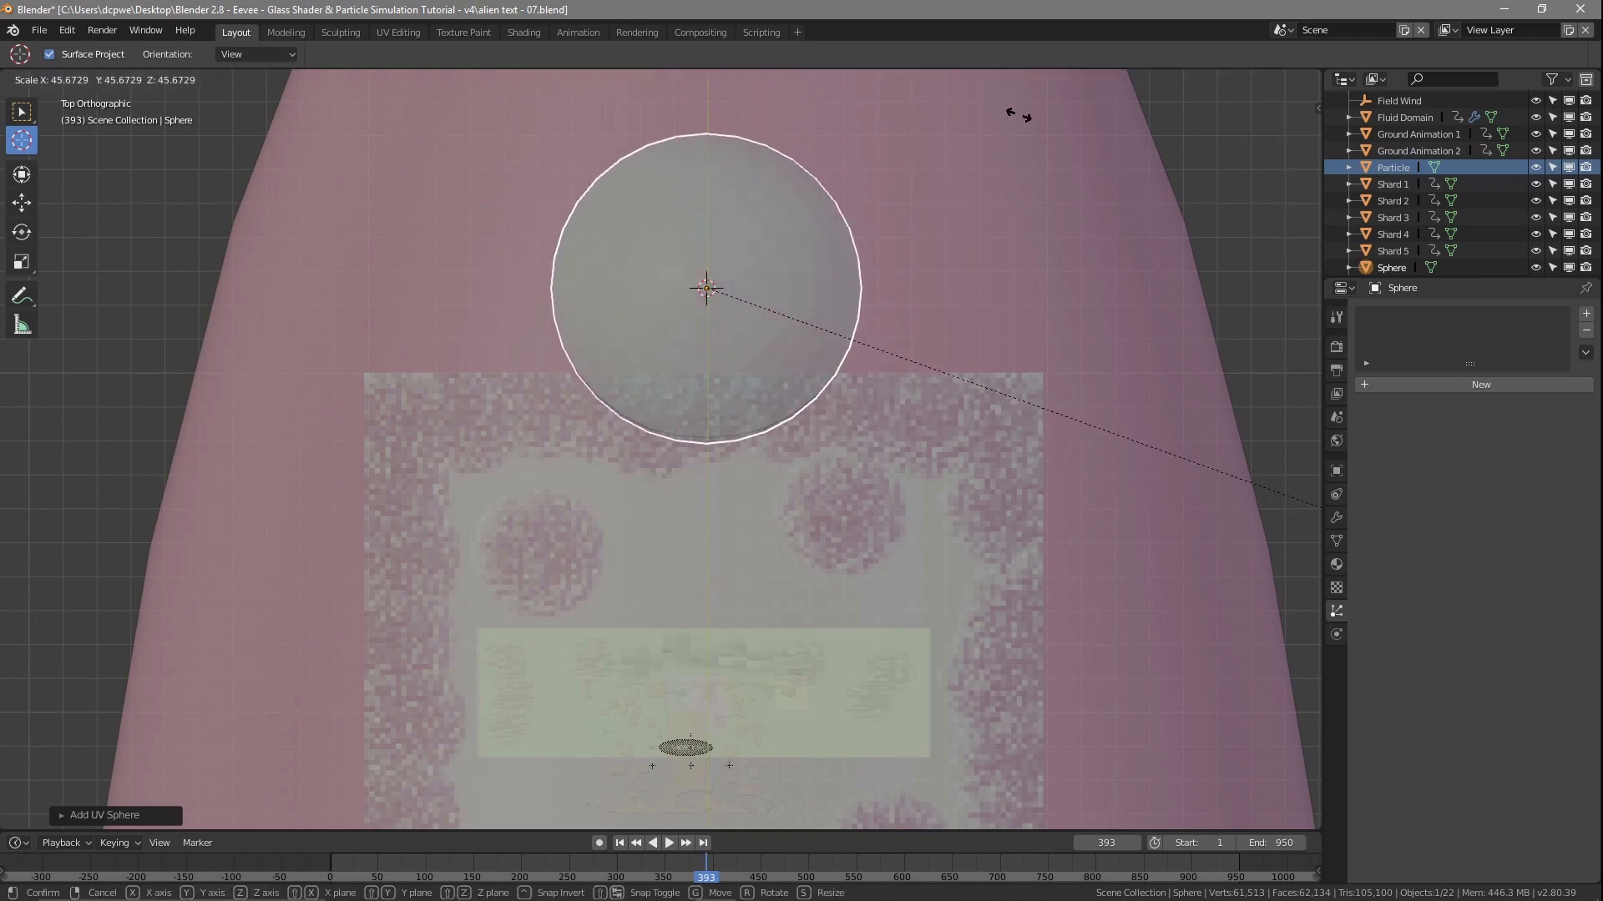
{"action": "left_click", "coordinate": [948, 108]}
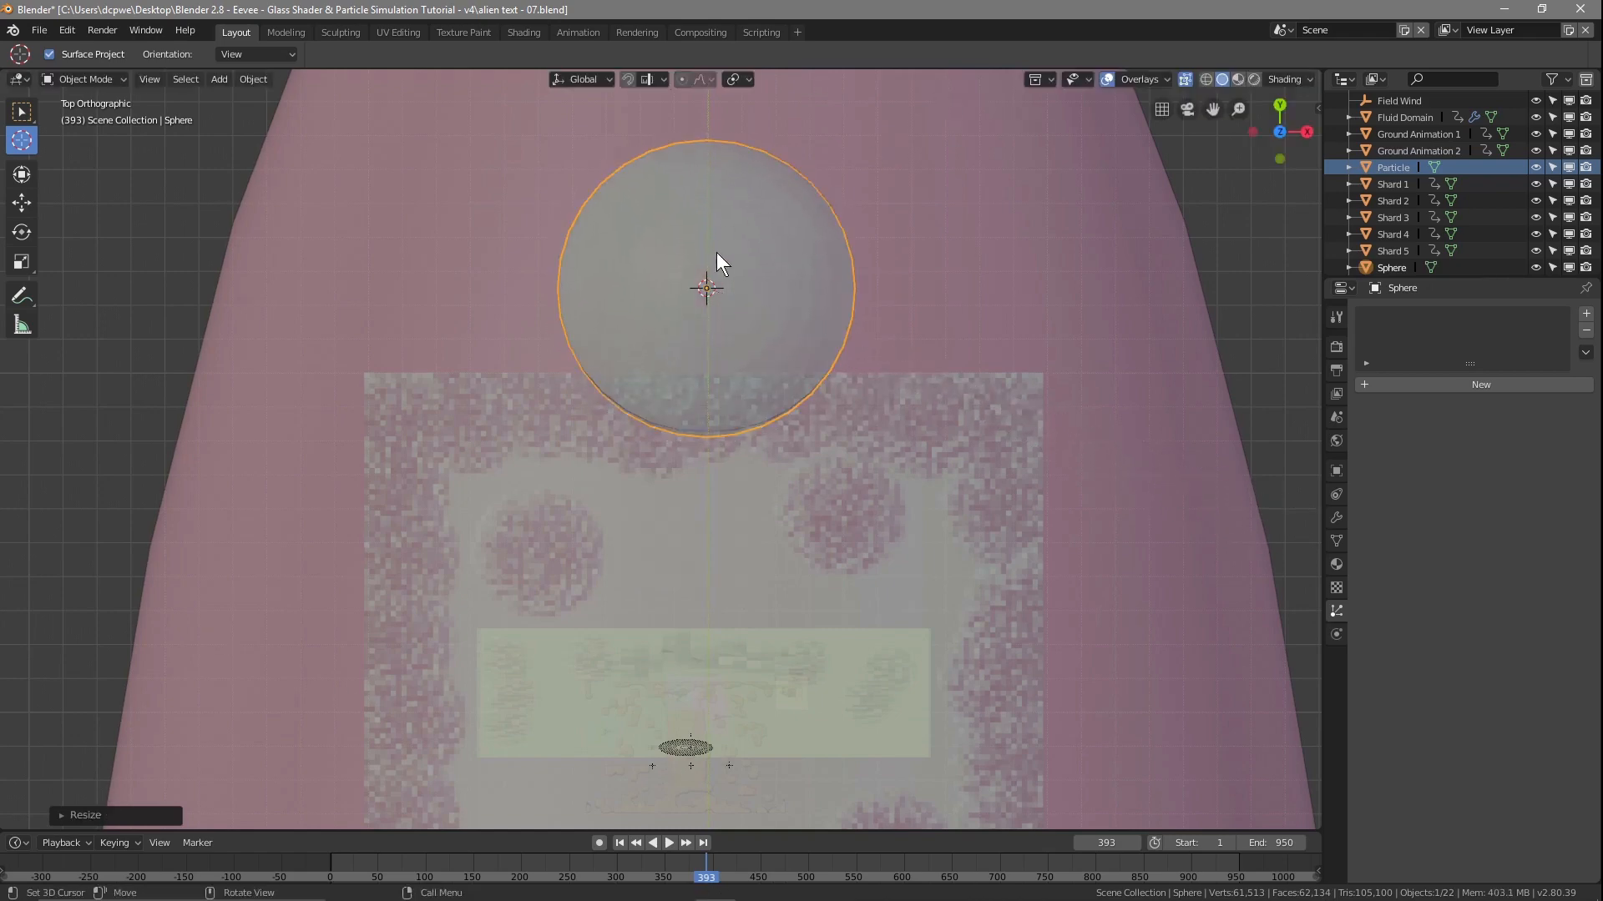
{"action": "left_click", "coordinate": [23, 203]}
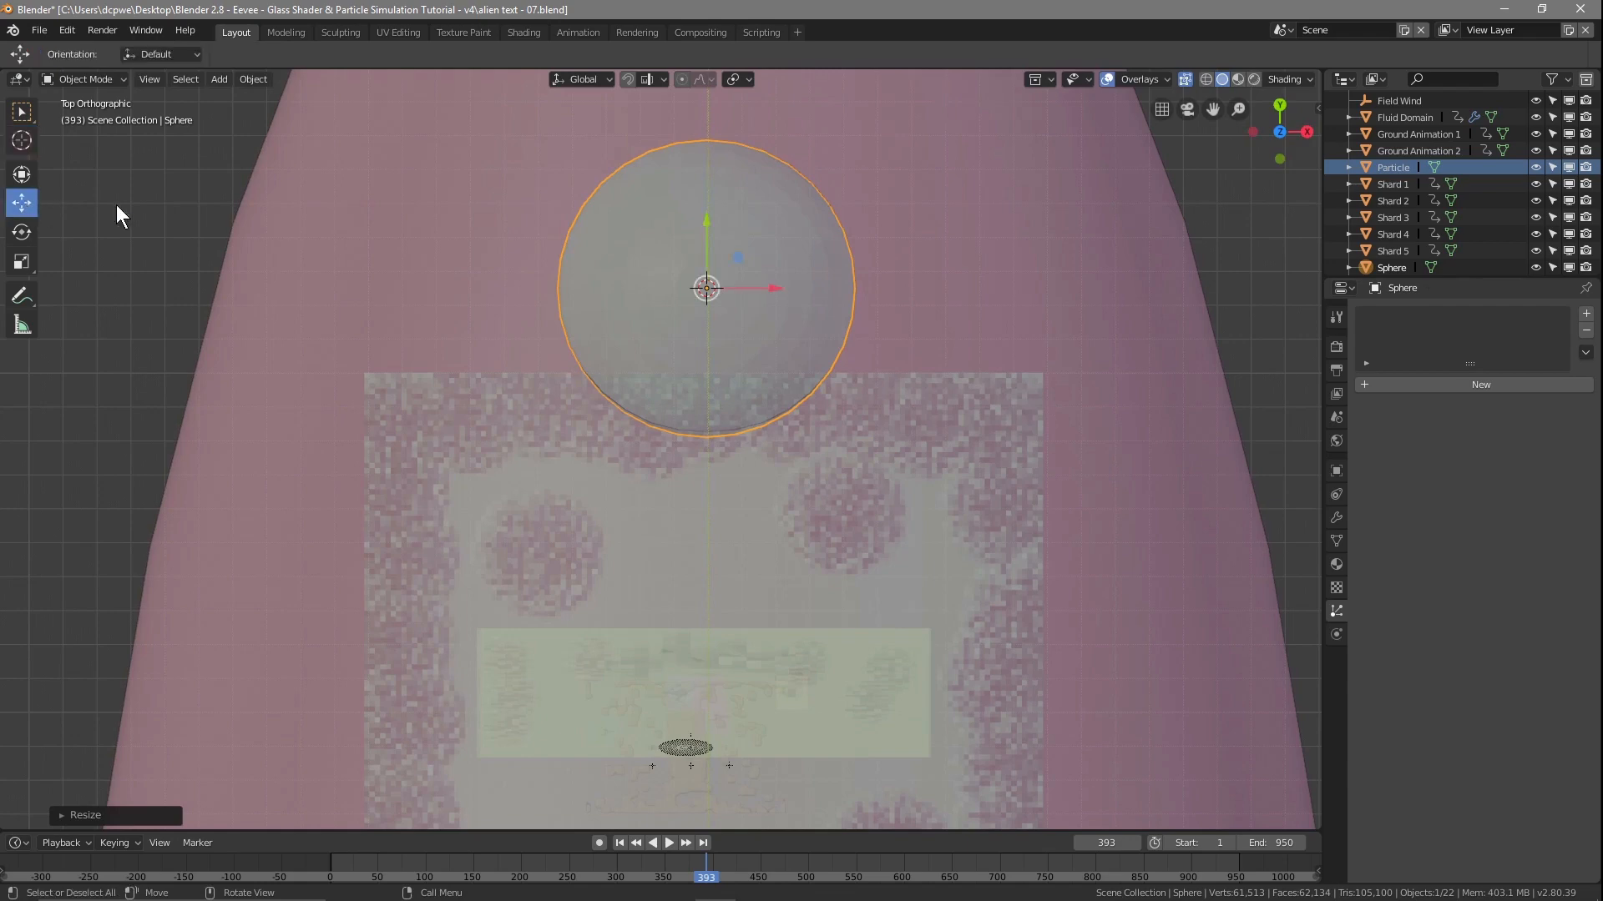
{"action": "left_click_drag", "start_coordinate": [754, 235], "coordinate": [821, 171]}
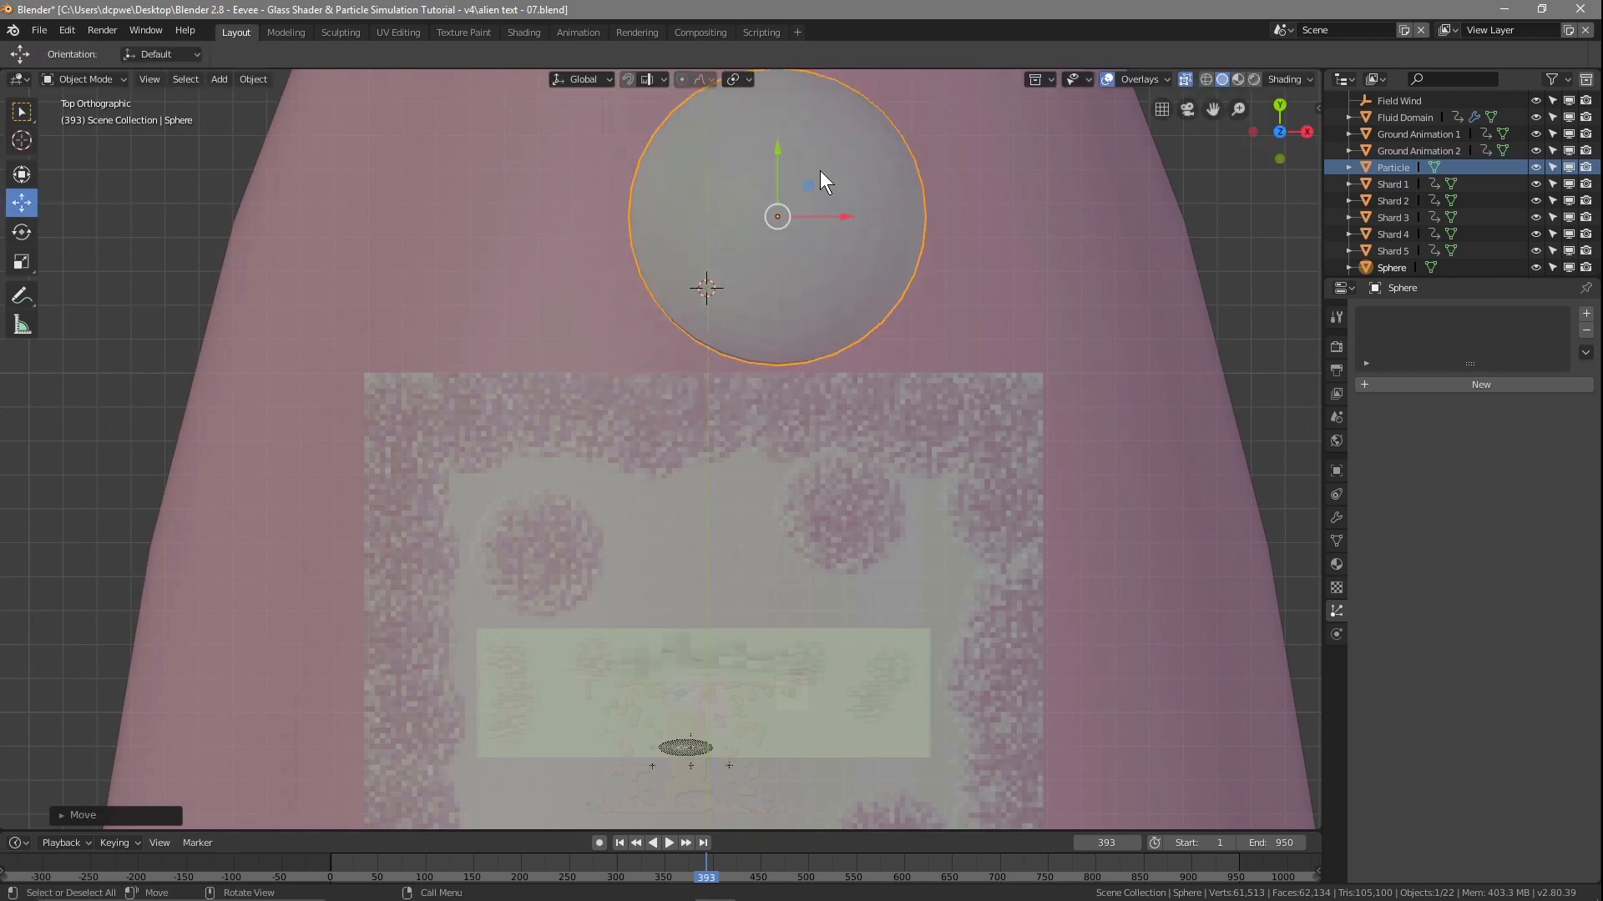
{"action": "key", "text": "KP_0"}
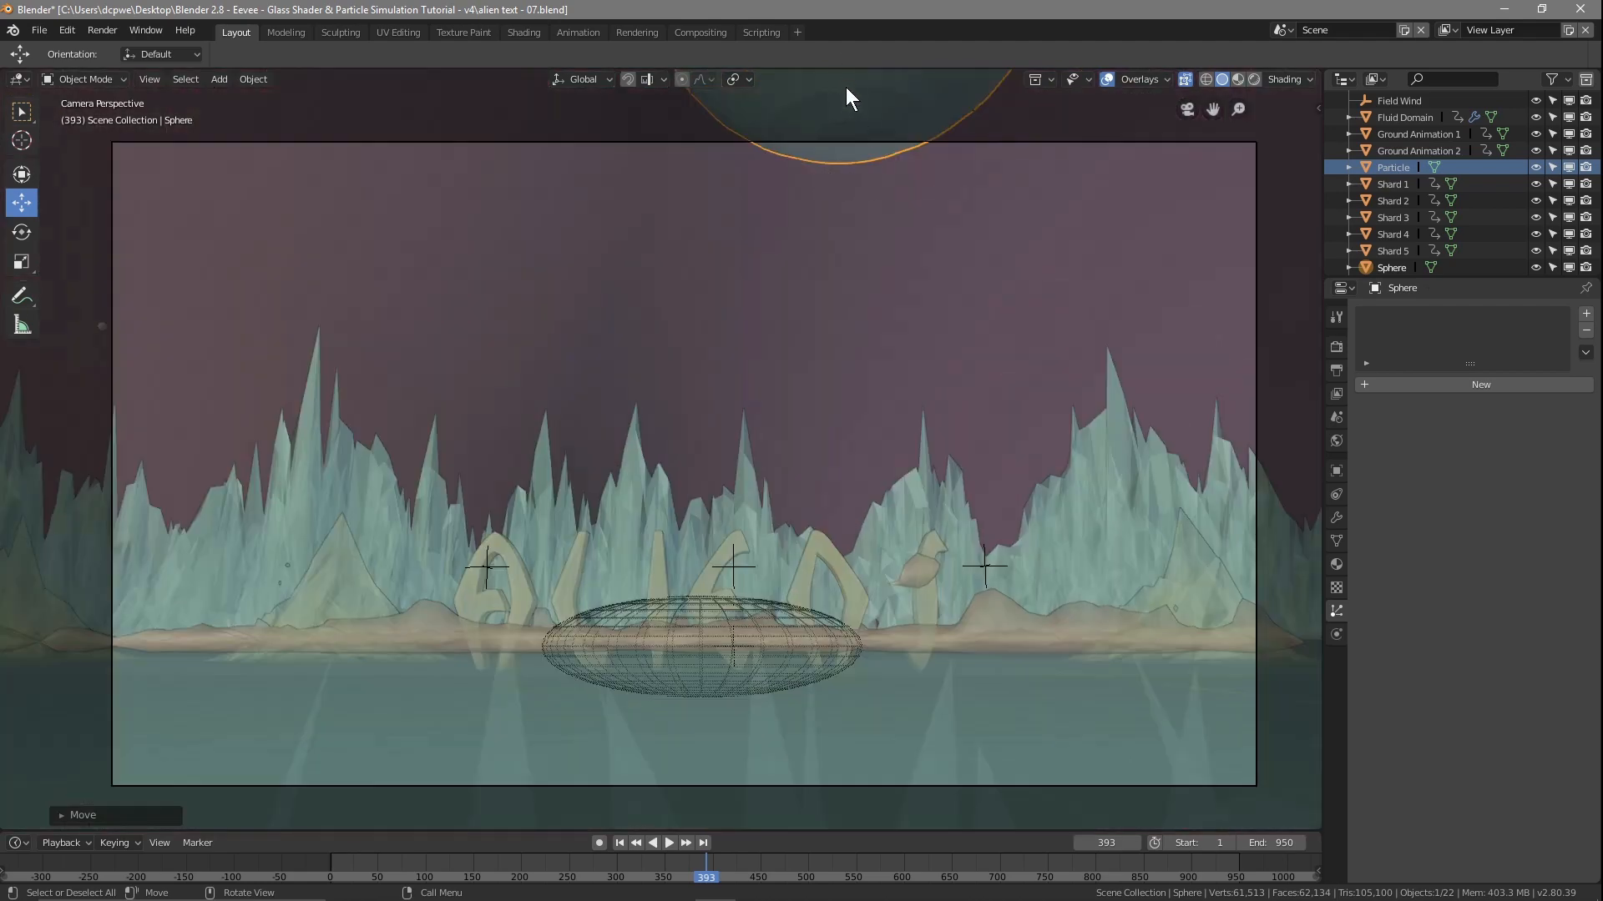
{"action": "left_click_drag", "start_coordinate": [846, 88], "coordinate": [791, 552]}
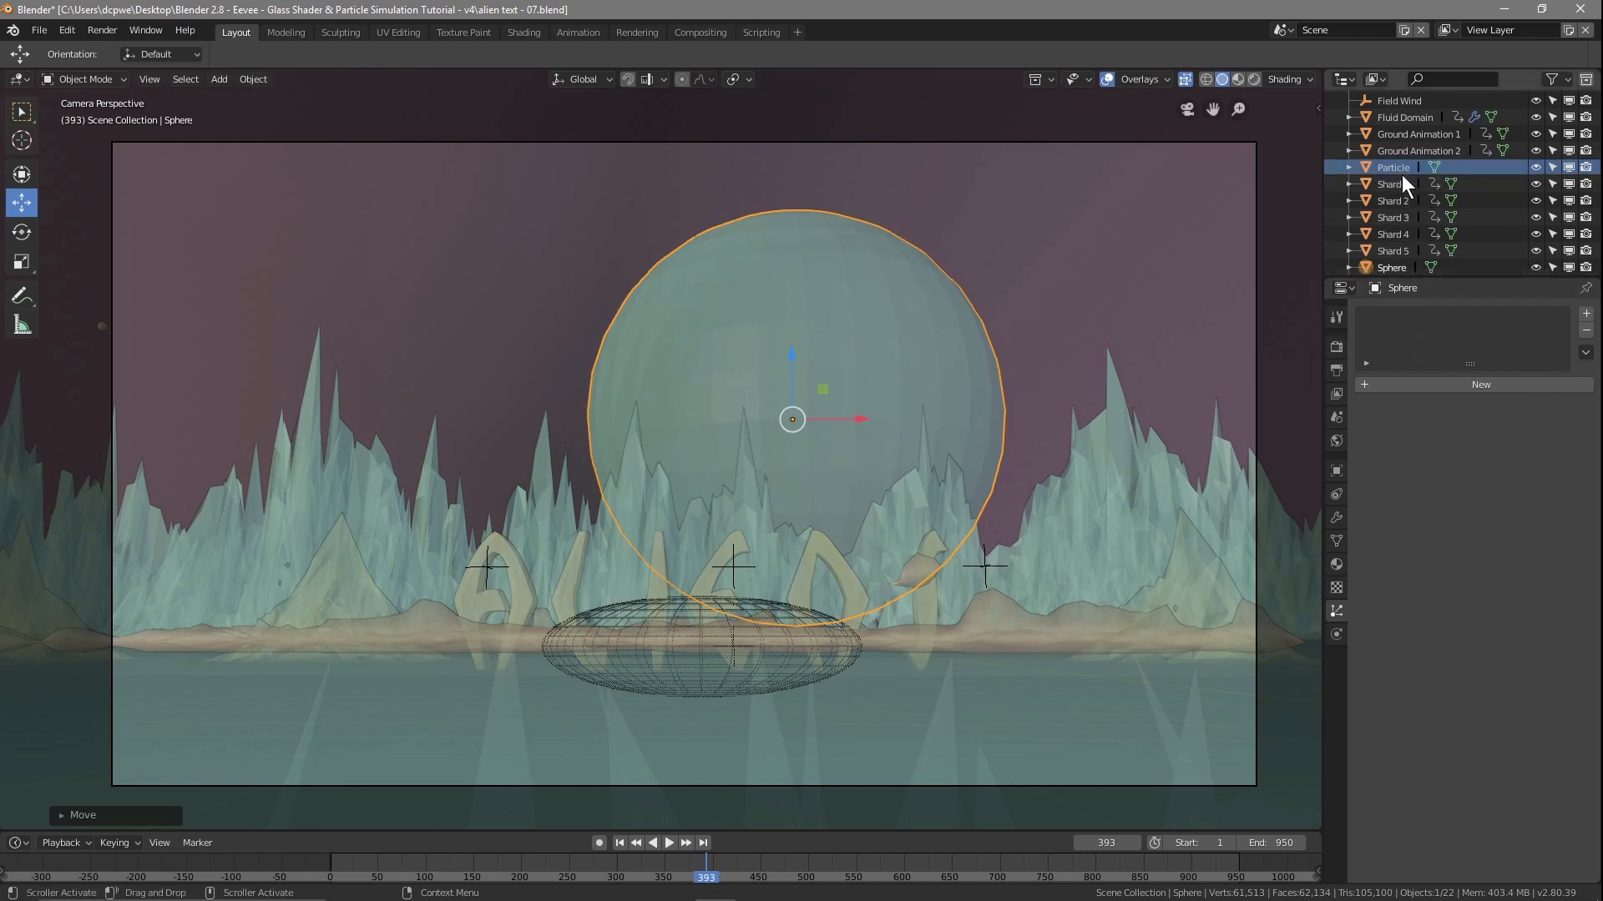
Rename the new sphere object as Planet
{"action": "scroll", "coordinate": [1399, 192], "scroll_direction": "down", "scroll_amount": 3}
{"action": "double_click", "coordinate": [1392, 217]}
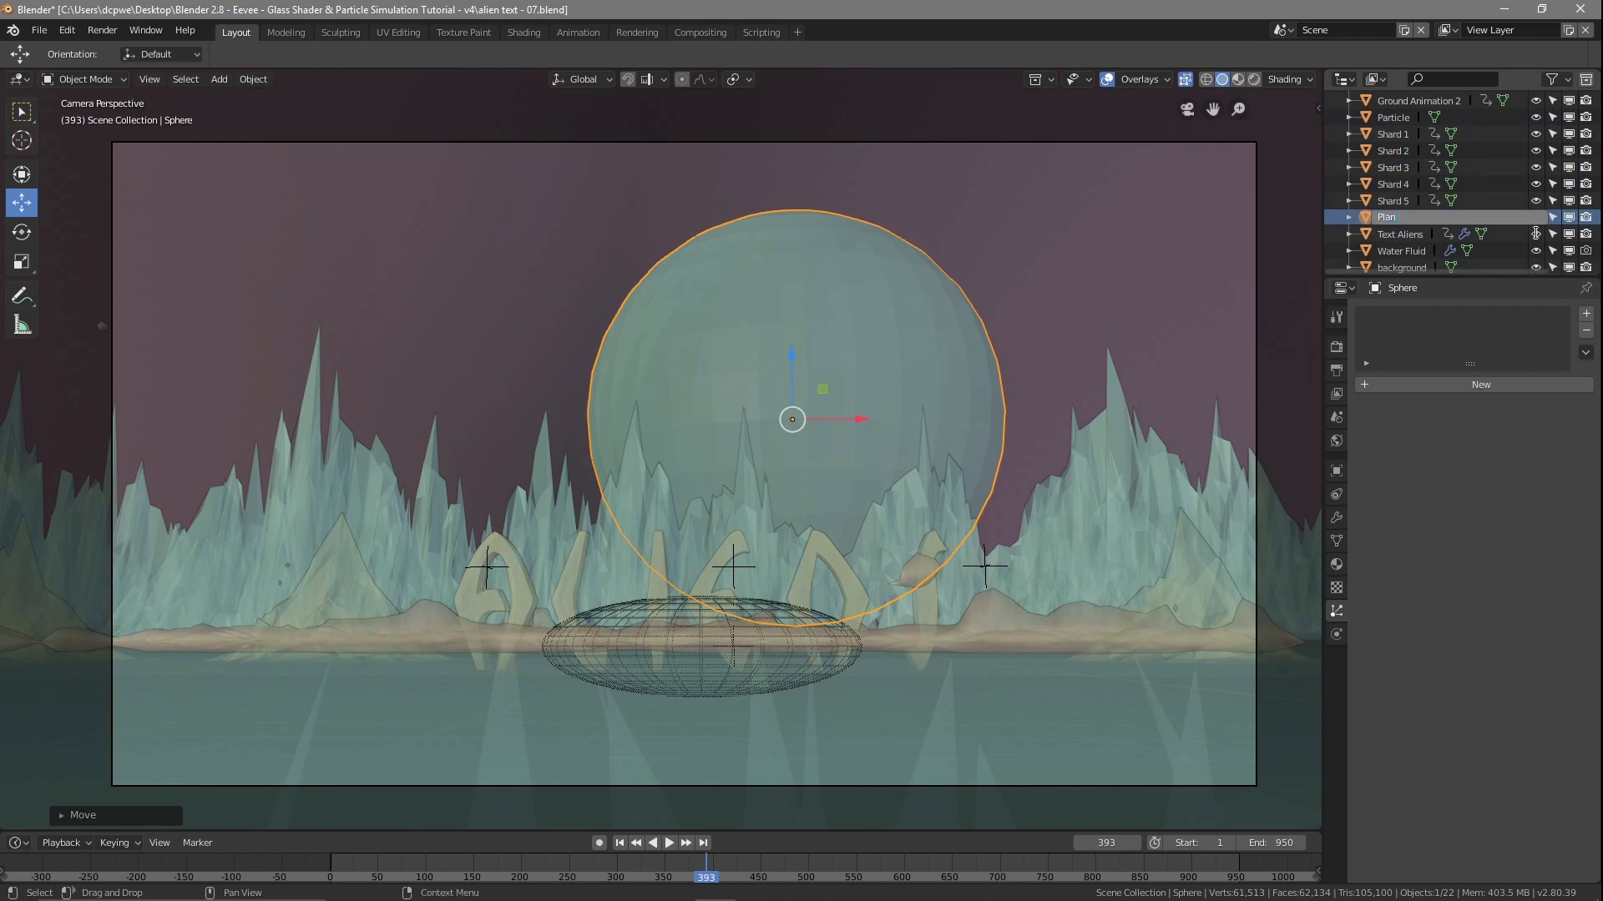
{"action": "key", "text": "Return"}
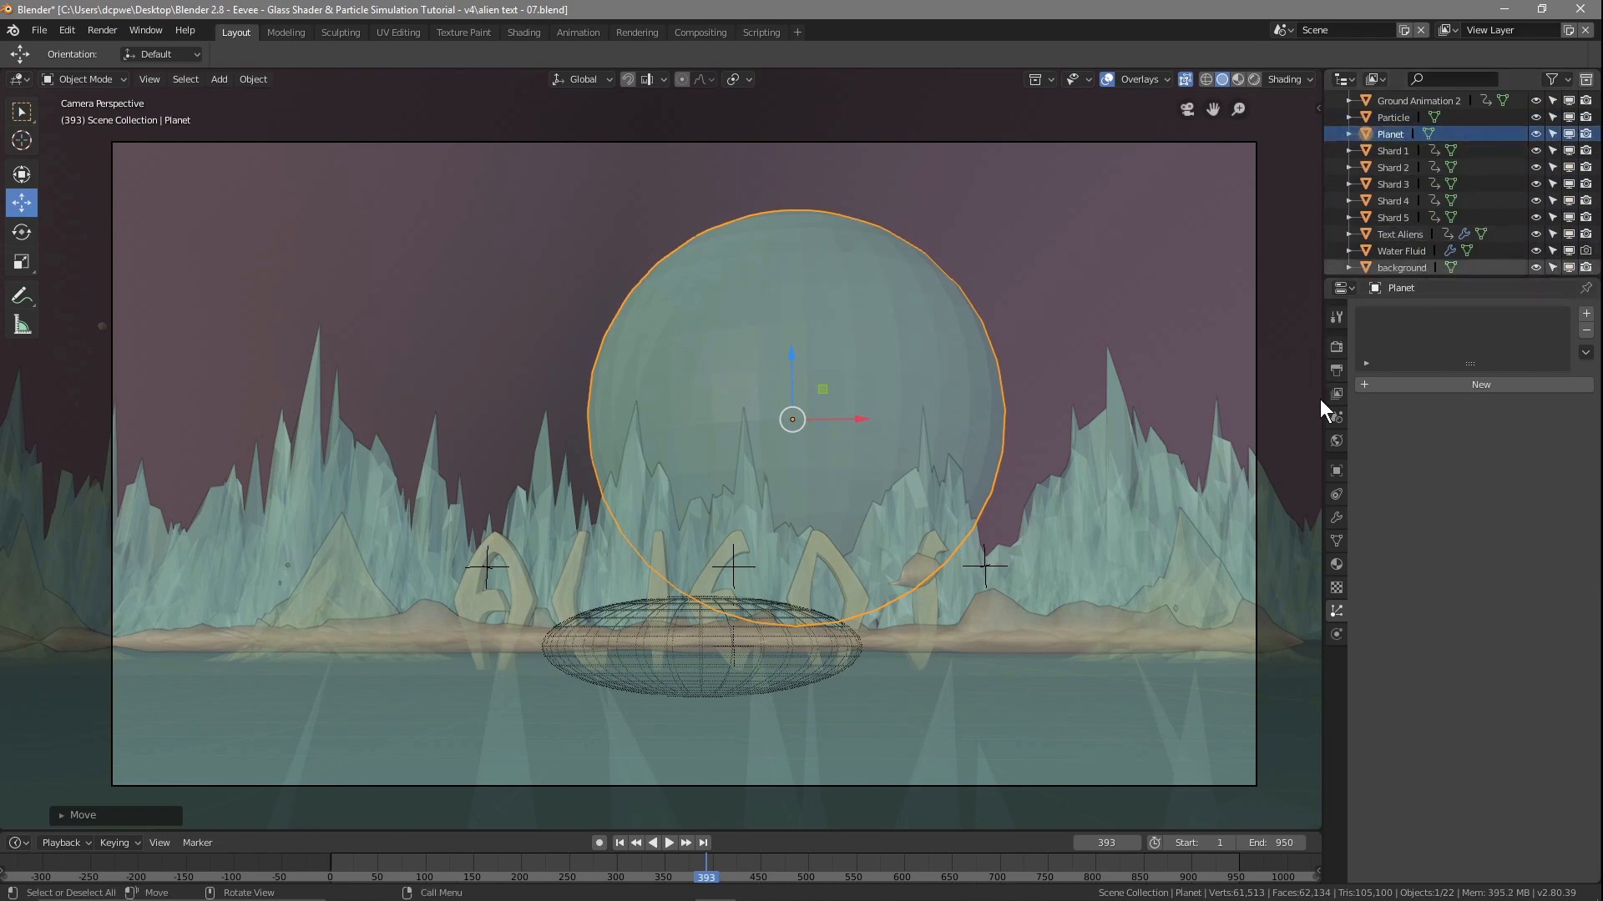
Switch to rendered shading, try Material.004 on the planet, and assign it Fluid Domain Material instead
{"action": "left_click", "coordinate": [1254, 78]}
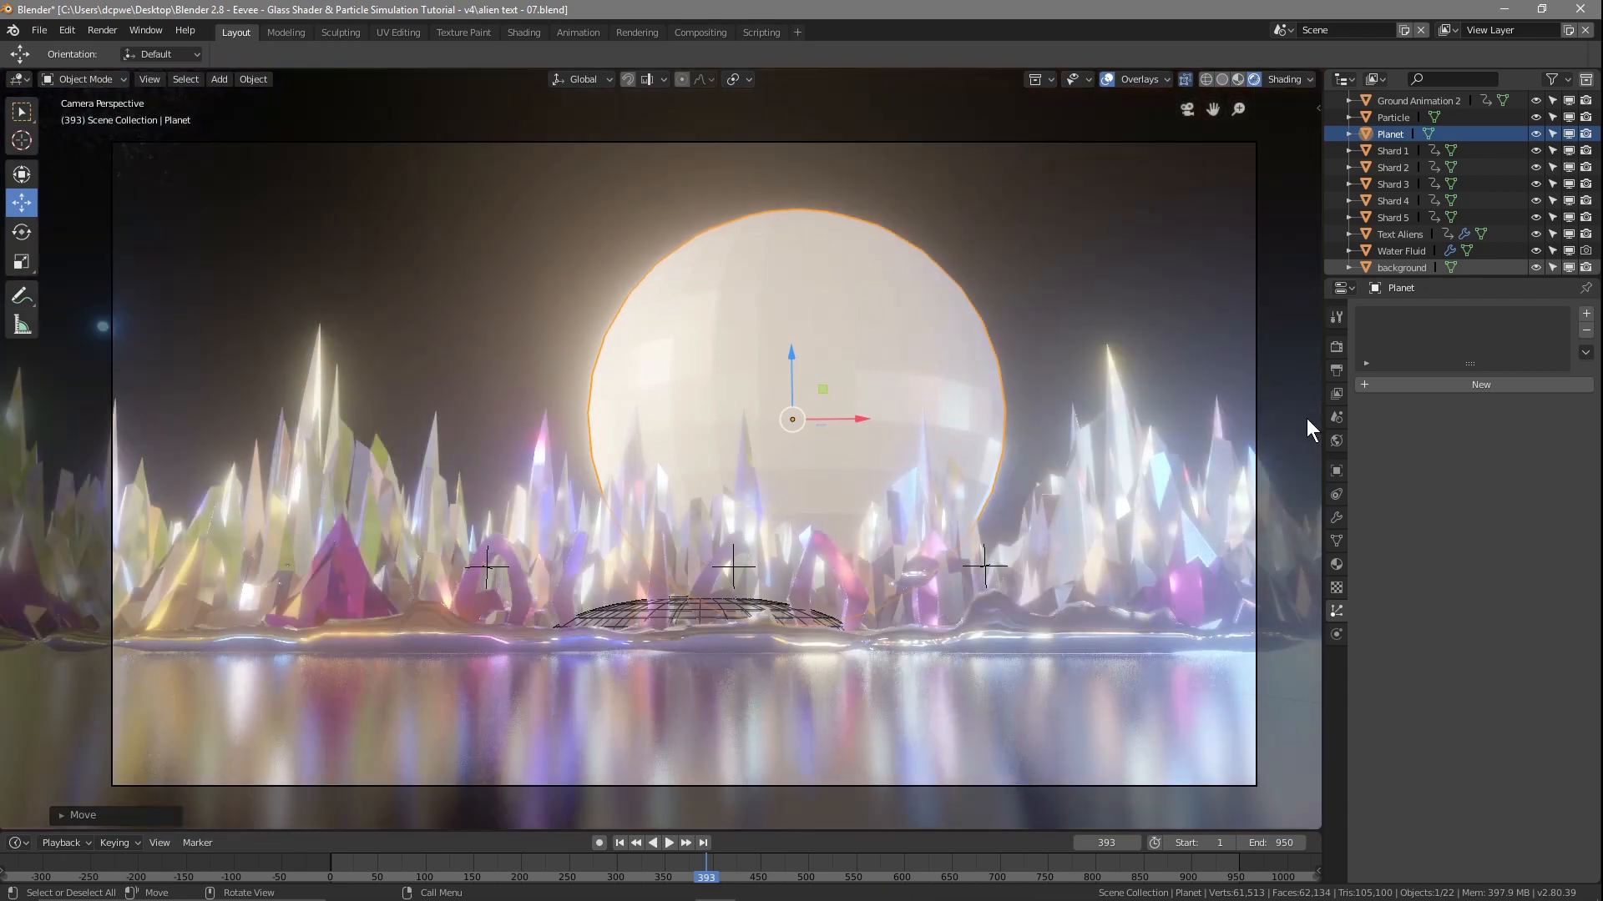
{"action": "left_click", "coordinate": [1336, 566]}
{"action": "left_click", "coordinate": [1366, 388]}
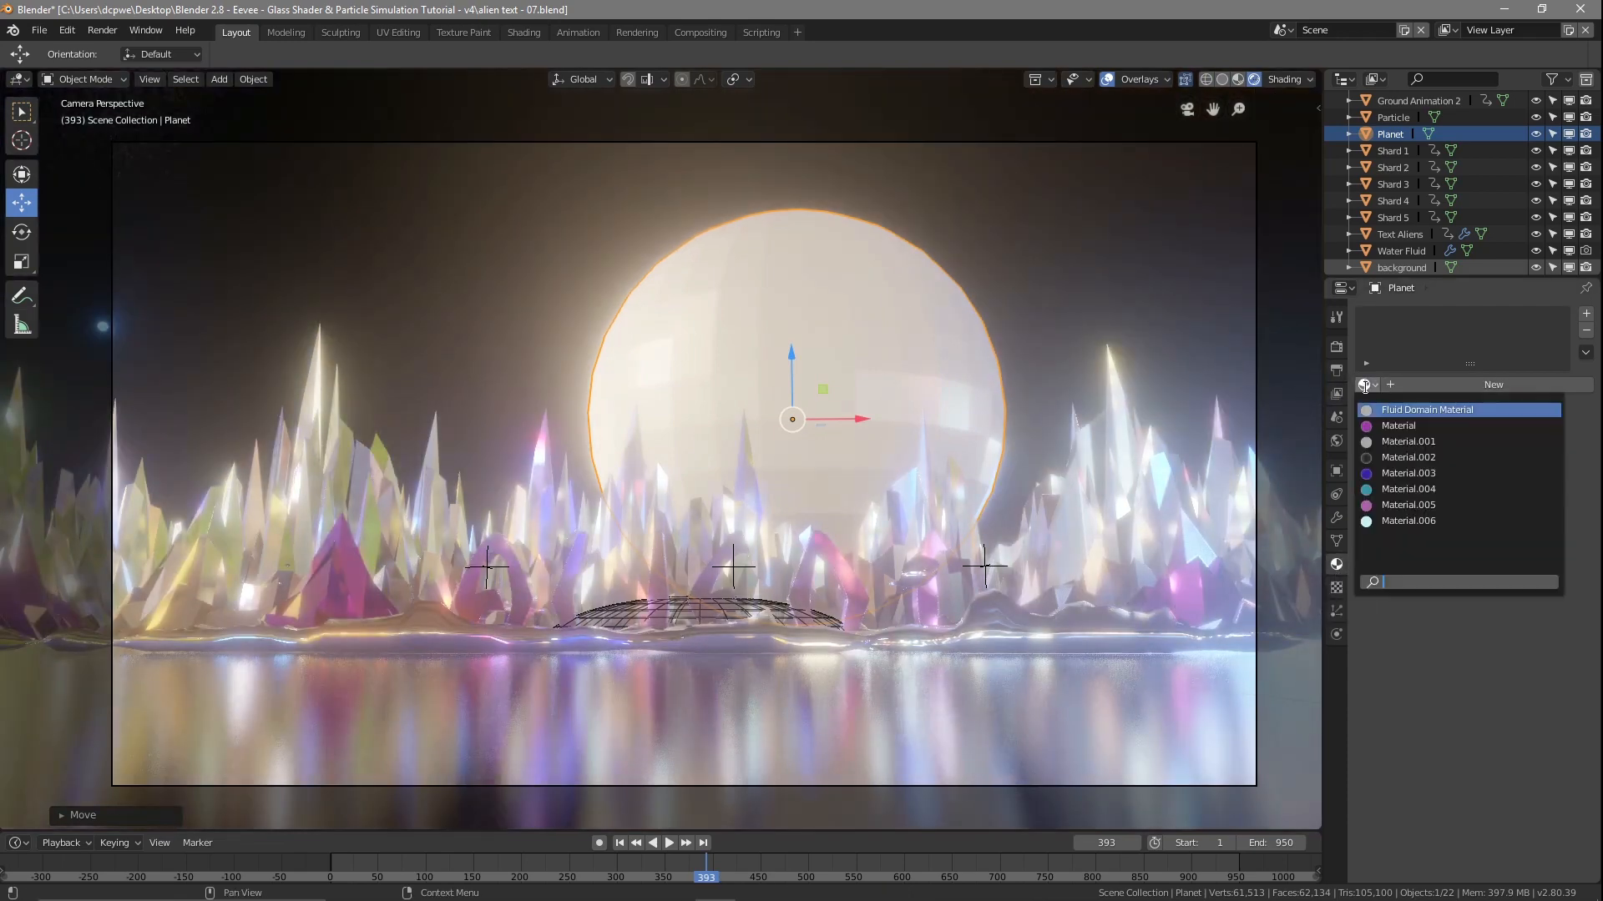
{"action": "left_click", "coordinate": [1402, 489]}
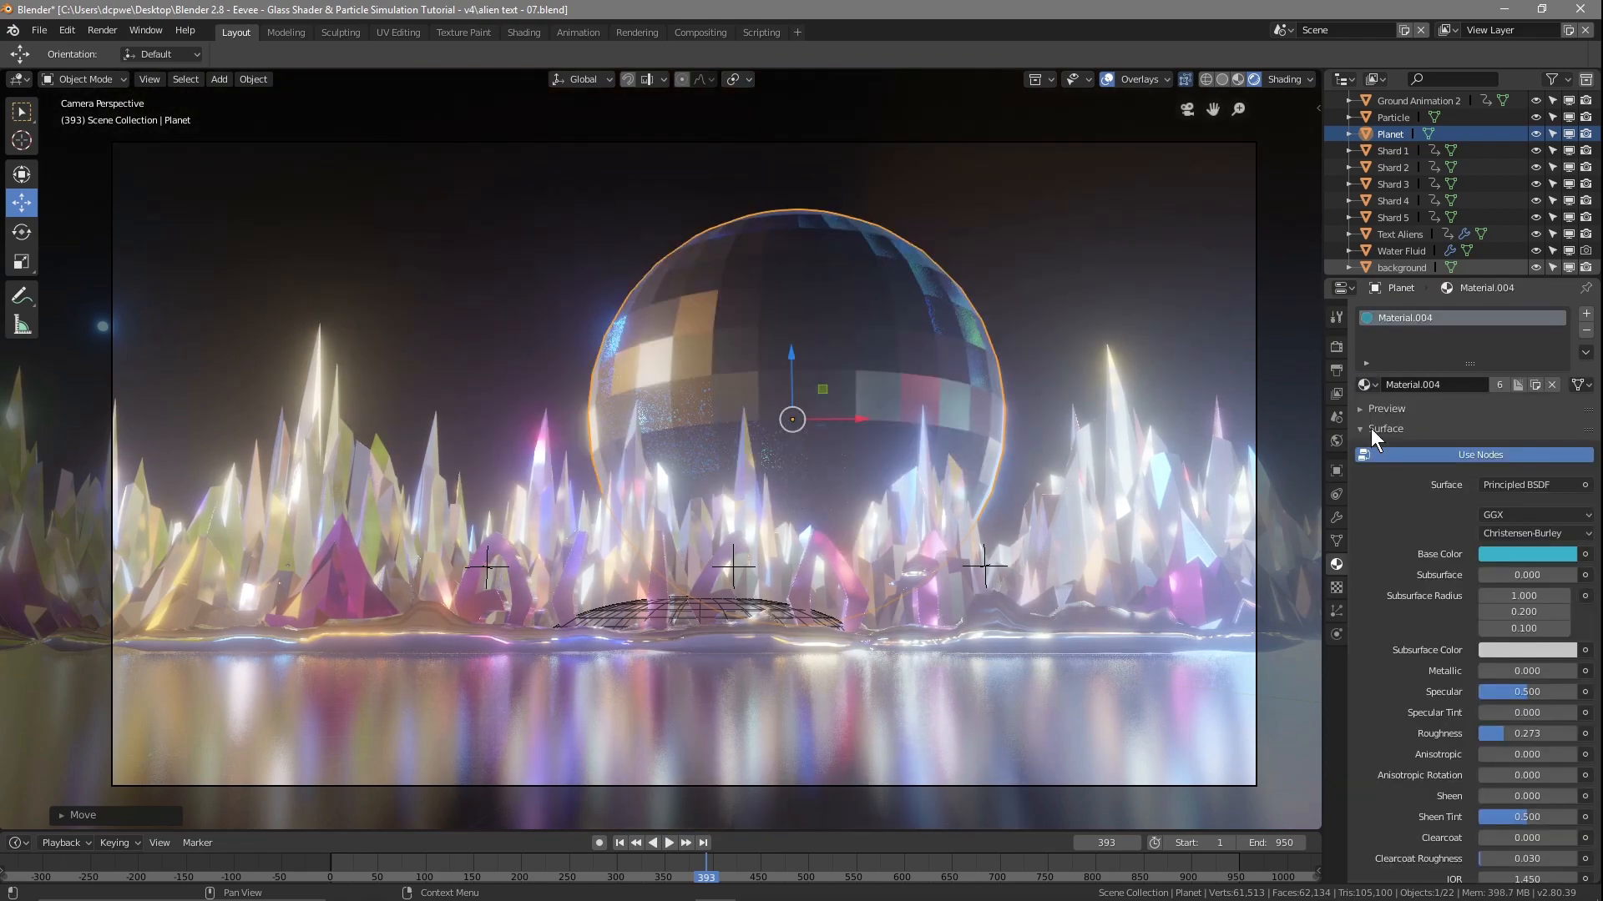
{"action": "left_click", "coordinate": [1366, 385]}
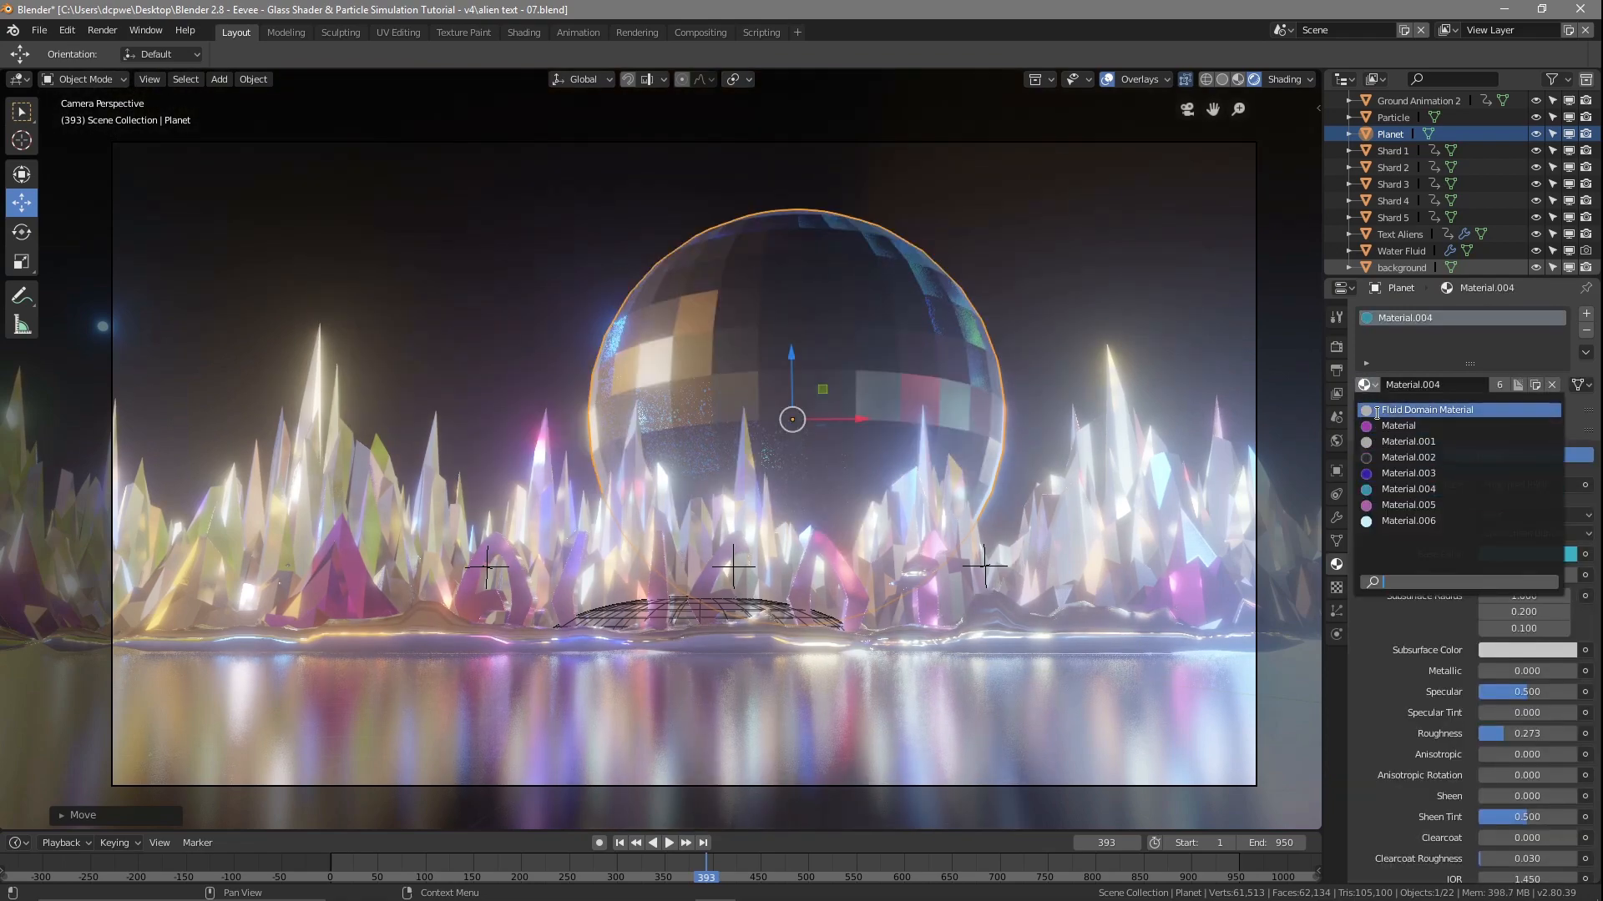
{"action": "left_click", "coordinate": [1376, 409]}
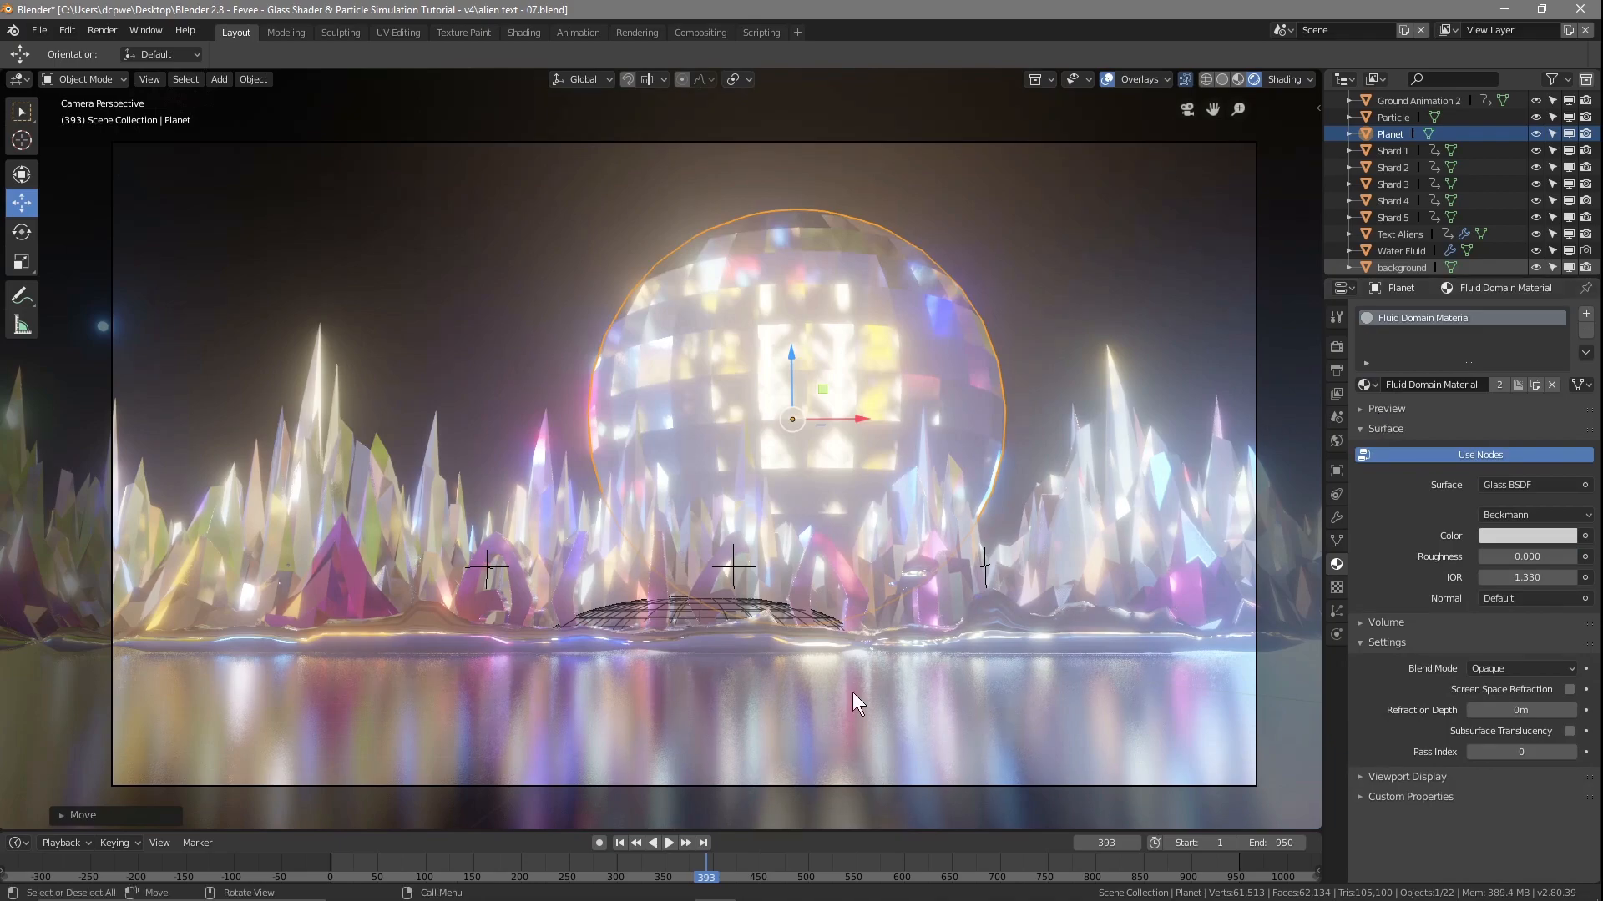
Go to frame 399 and apply smooth shading to the planet
{"action": "mouse_move", "coordinate": [692, 875]}
{"action": "right_mouse_down"}
{"action": "mouse_move", "coordinate": [1127, 863]}
{"action": "mouse_move", "coordinate": [550, 876]}
{"action": "mouse_move", "coordinate": [712, 881]}
{"action": "right_mouse_up"}
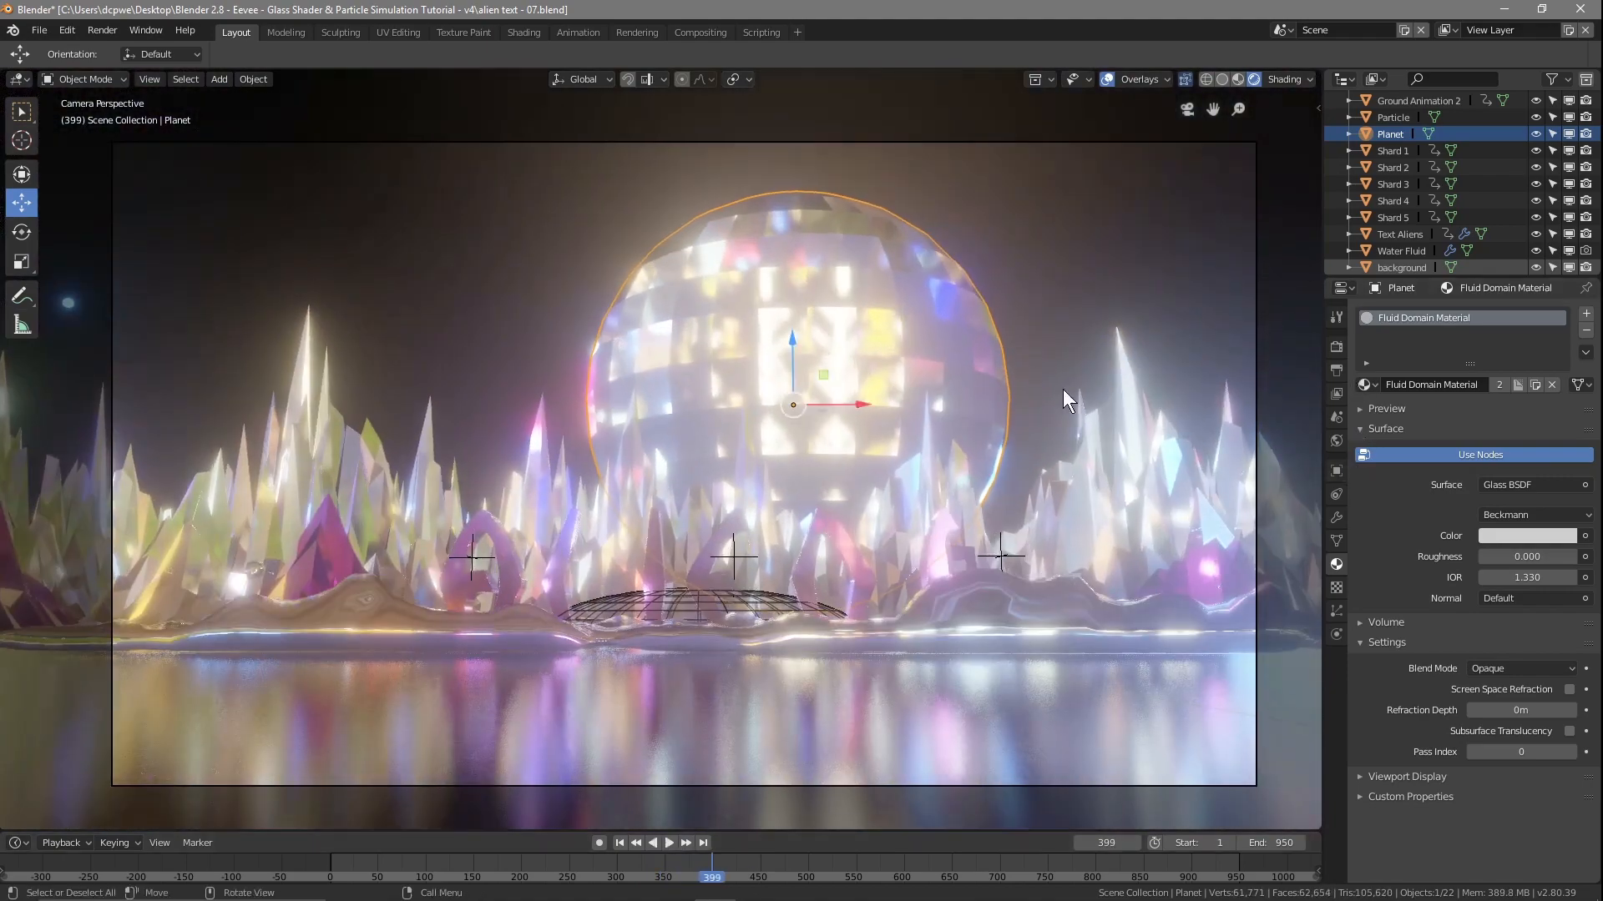
{"action": "left_click", "coordinate": [253, 79]}
{"action": "left_click", "coordinate": [289, 409]}
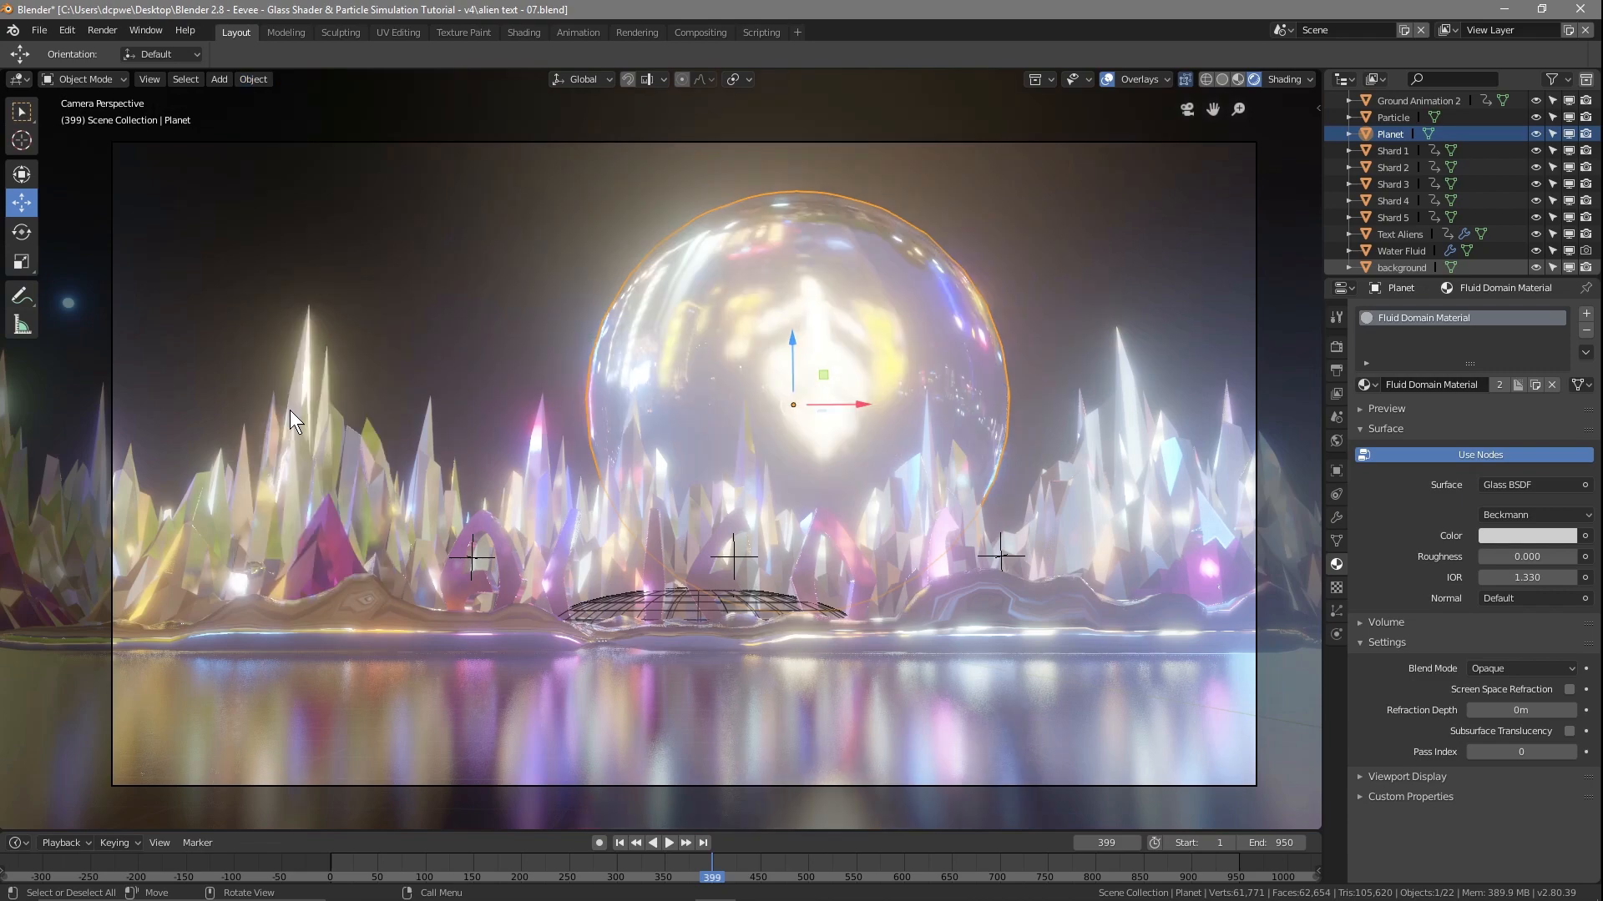
{"action": "left_click", "coordinate": [249, 83]}
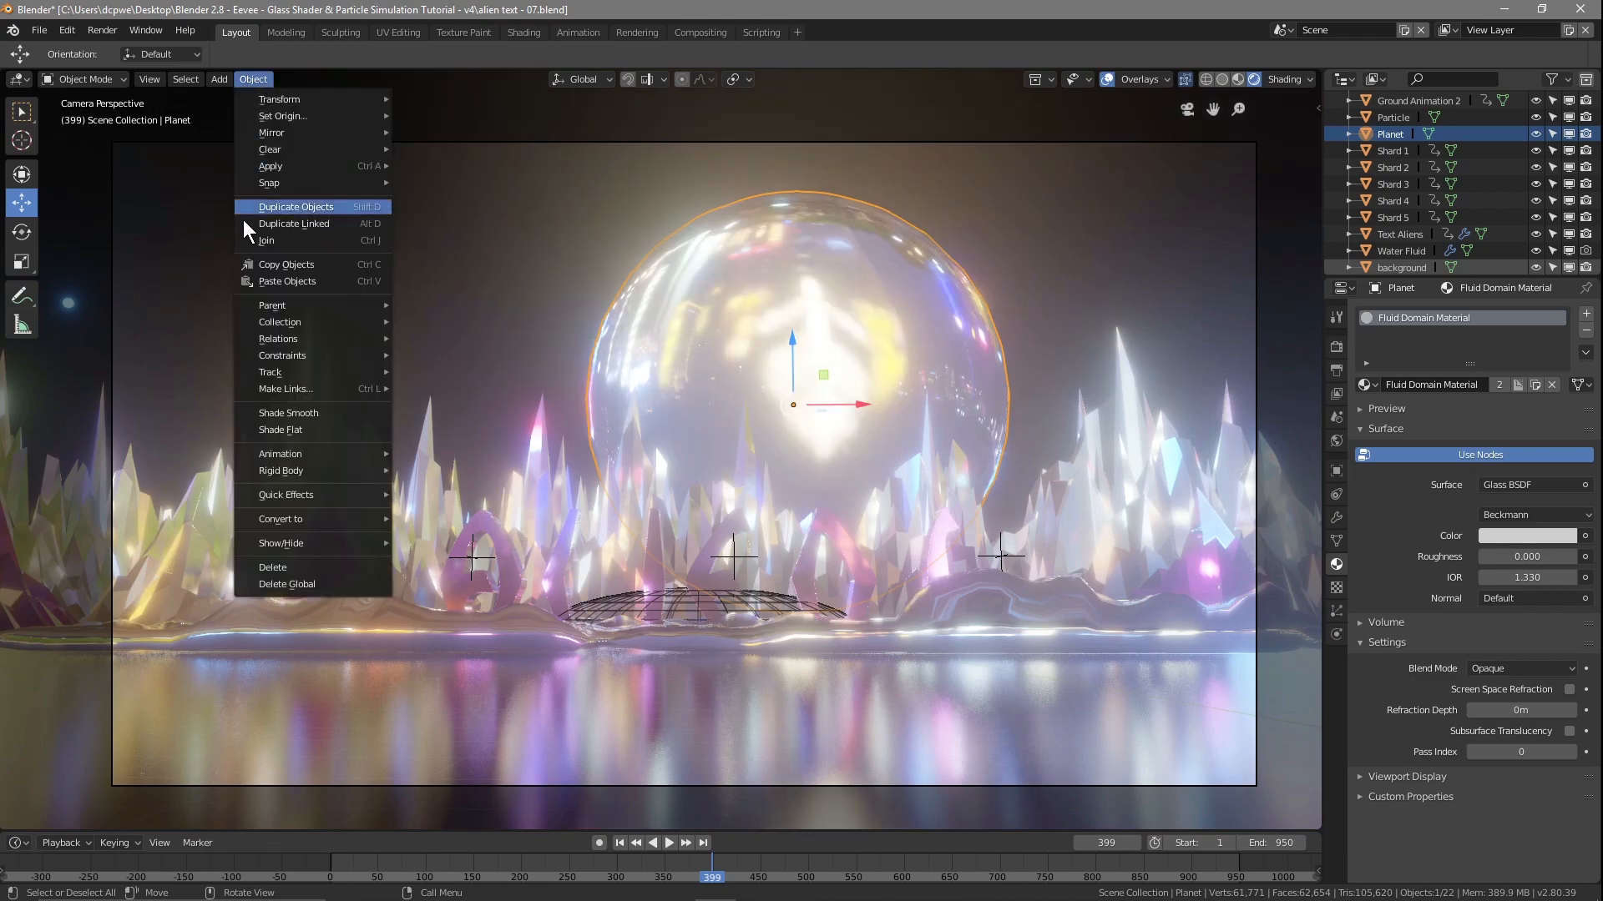
Apply flat shading to the planet, try Material.006, Material.005 and Material.001 on it, and reassign Fluid Domain Material
{"action": "left_click", "coordinate": [279, 426]}
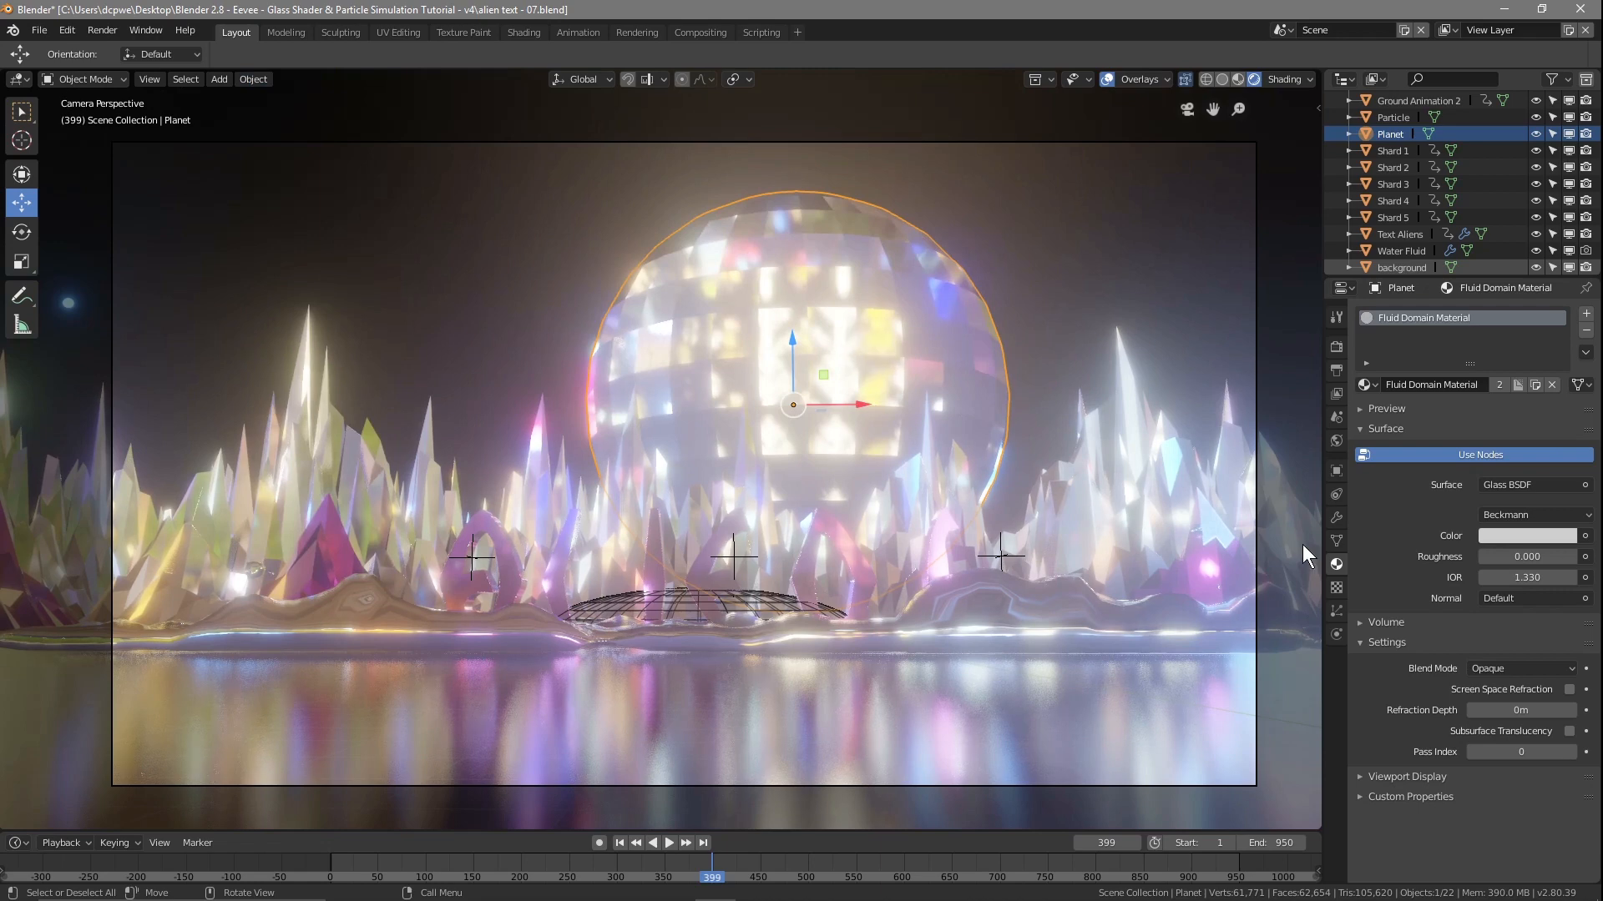
{"action": "left_click", "coordinate": [1366, 384]}
{"action": "left_click", "coordinate": [1379, 511]}
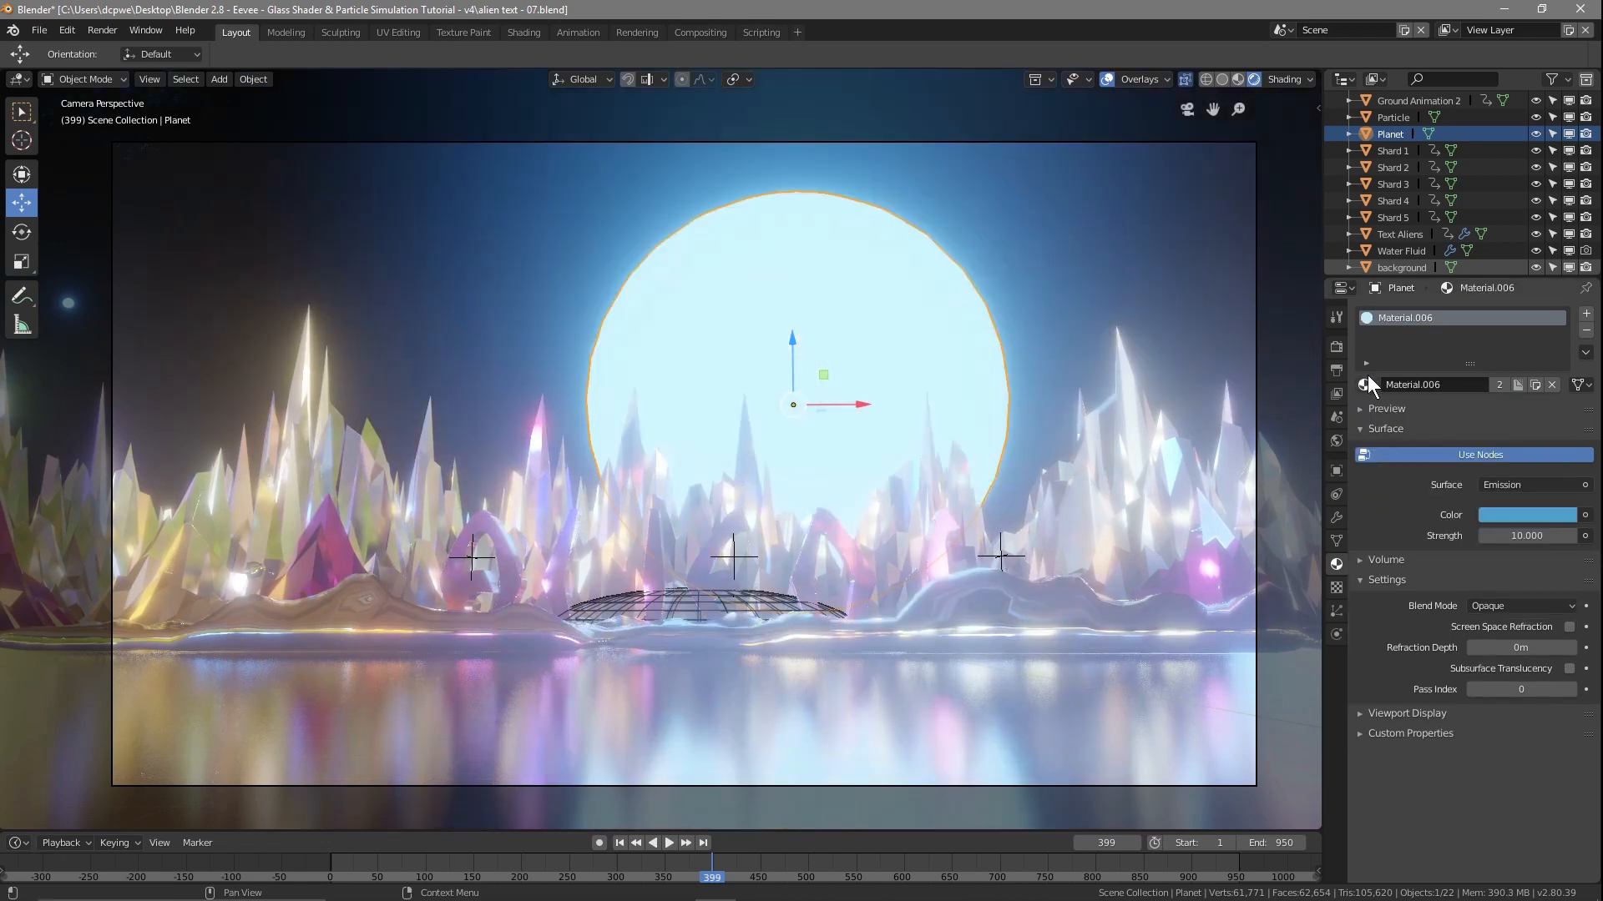
{"action": "left_click", "coordinate": [1366, 384]}
{"action": "left_click", "coordinate": [1379, 491]}
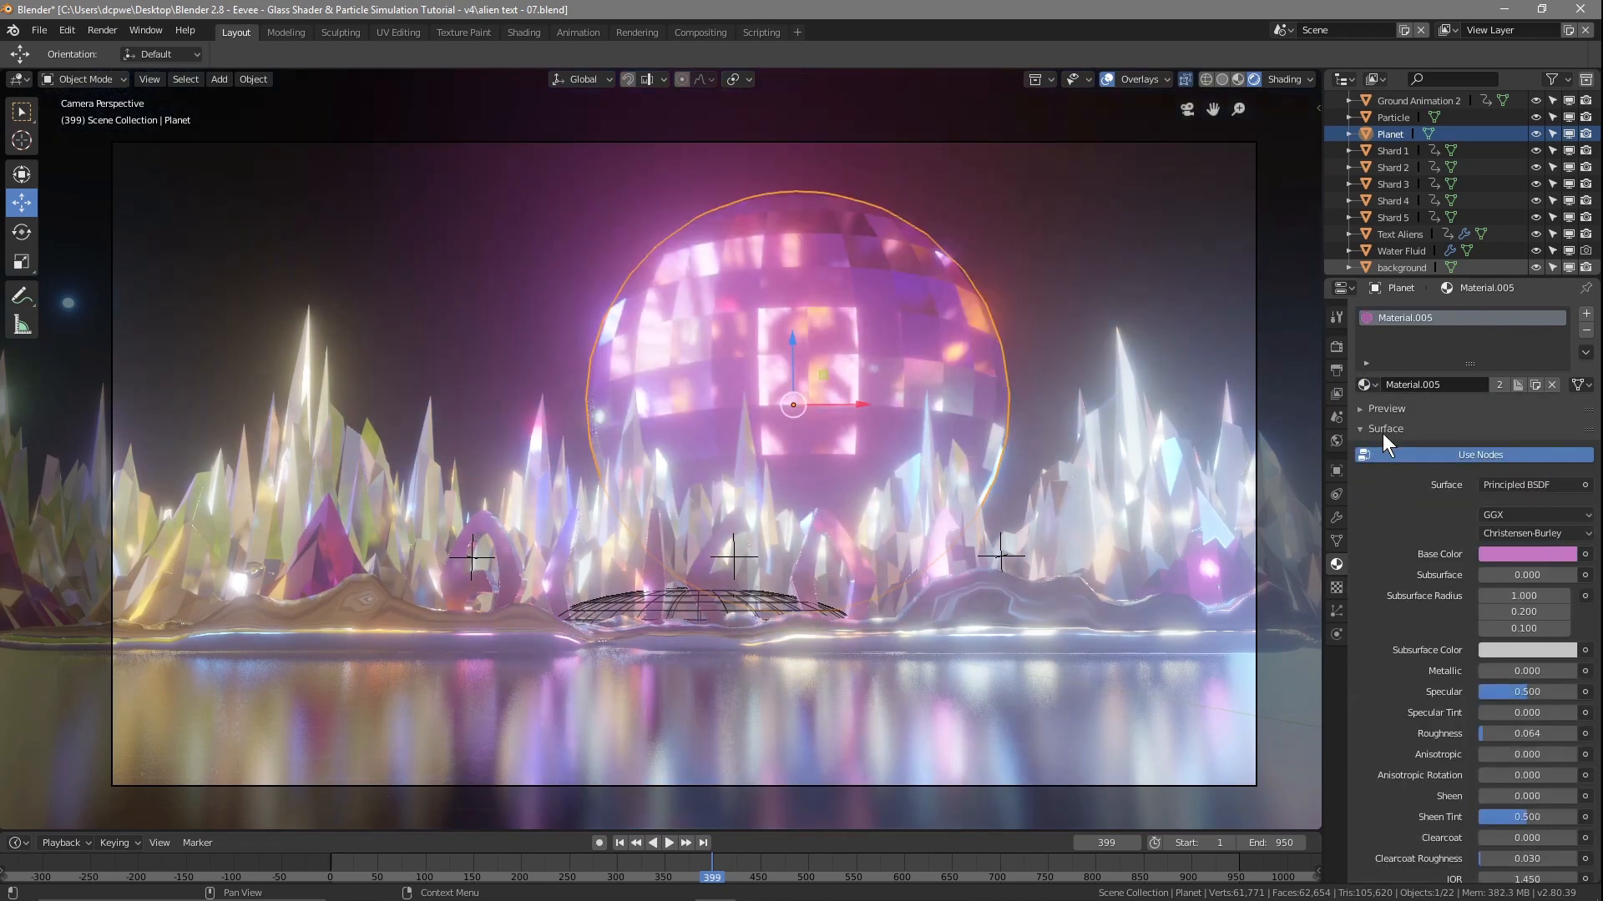
{"action": "left_click", "coordinate": [1373, 385]}
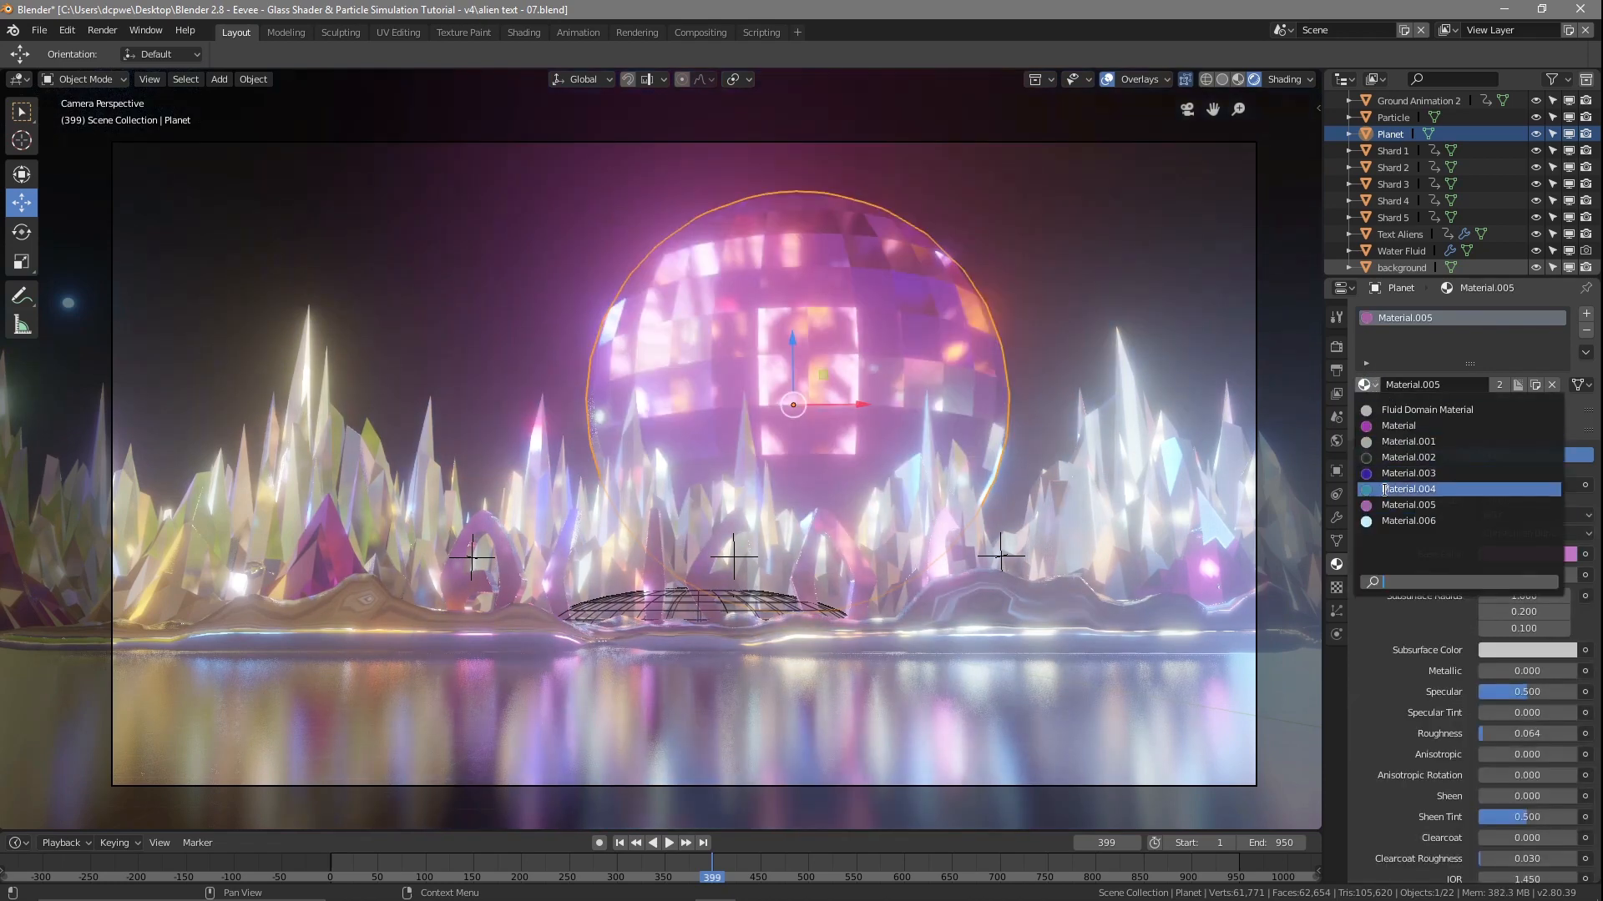
{"action": "left_click", "coordinate": [1390, 442]}
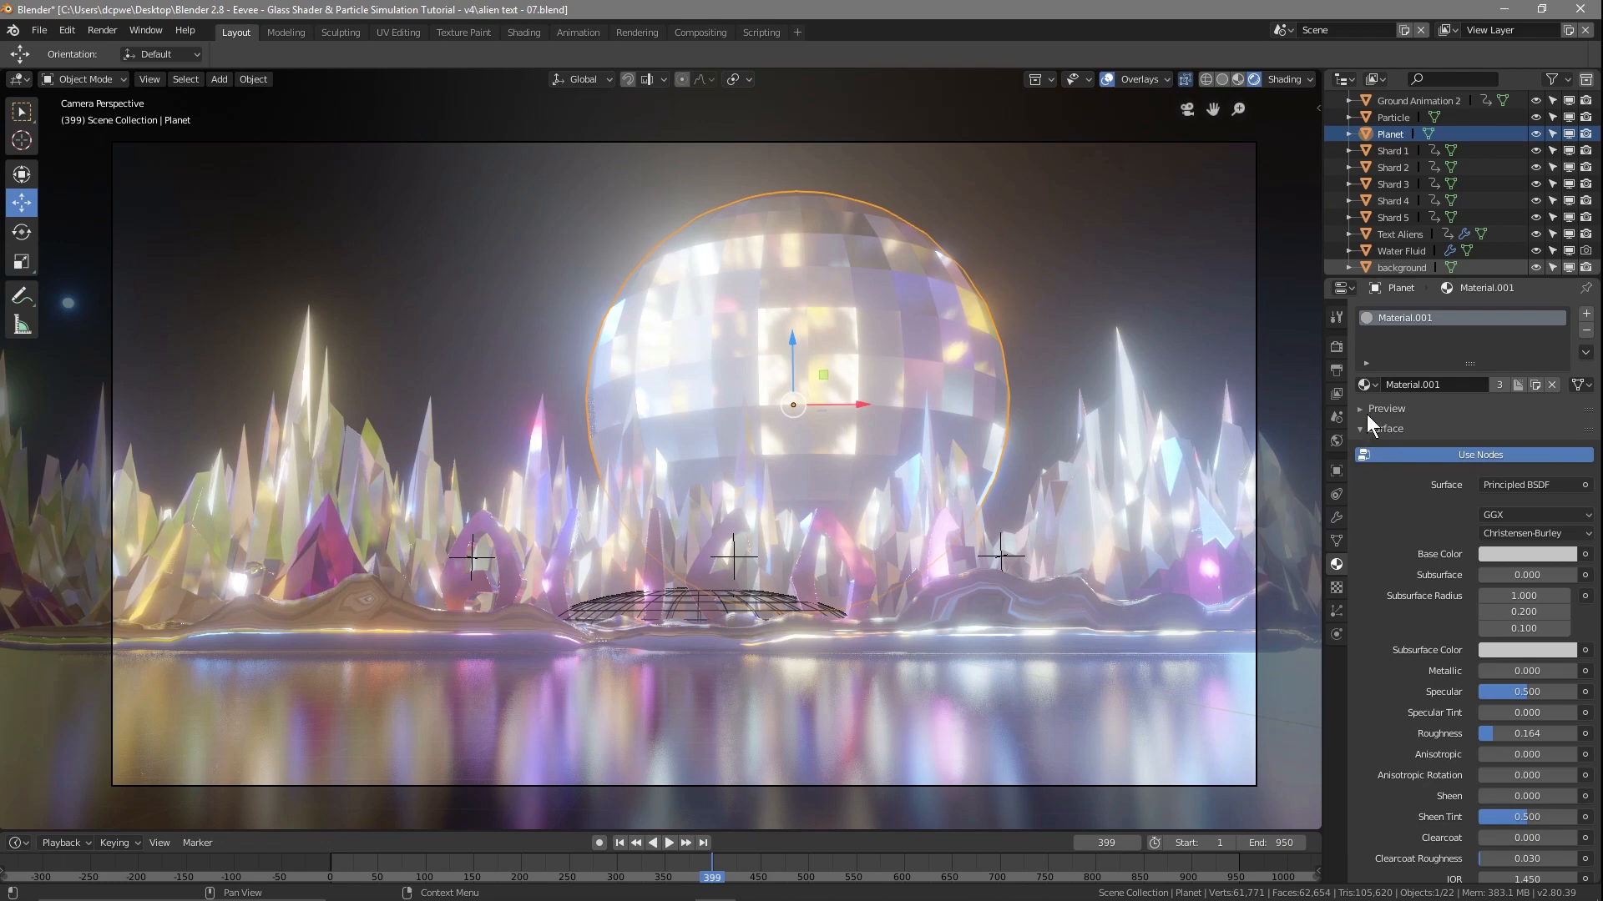
{"action": "left_click", "coordinate": [1362, 384]}
{"action": "left_click", "coordinate": [1372, 407]}
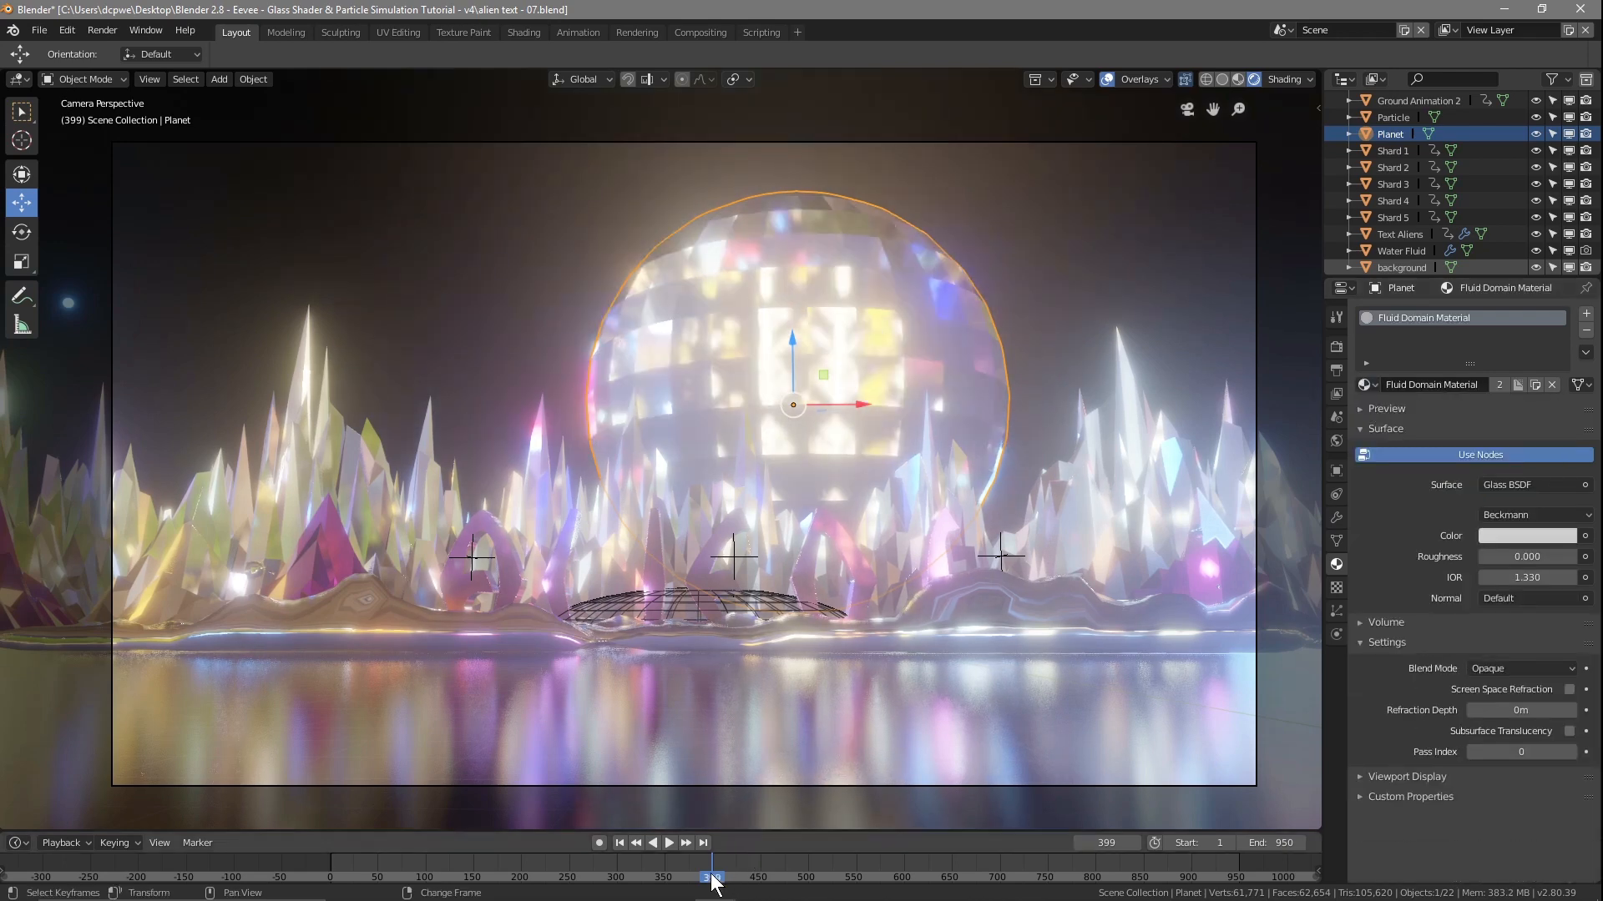
Go to frame 249, render a still to check the planet among the crystals, and close the render
{"action": "mouse_move", "coordinate": [704, 897]}
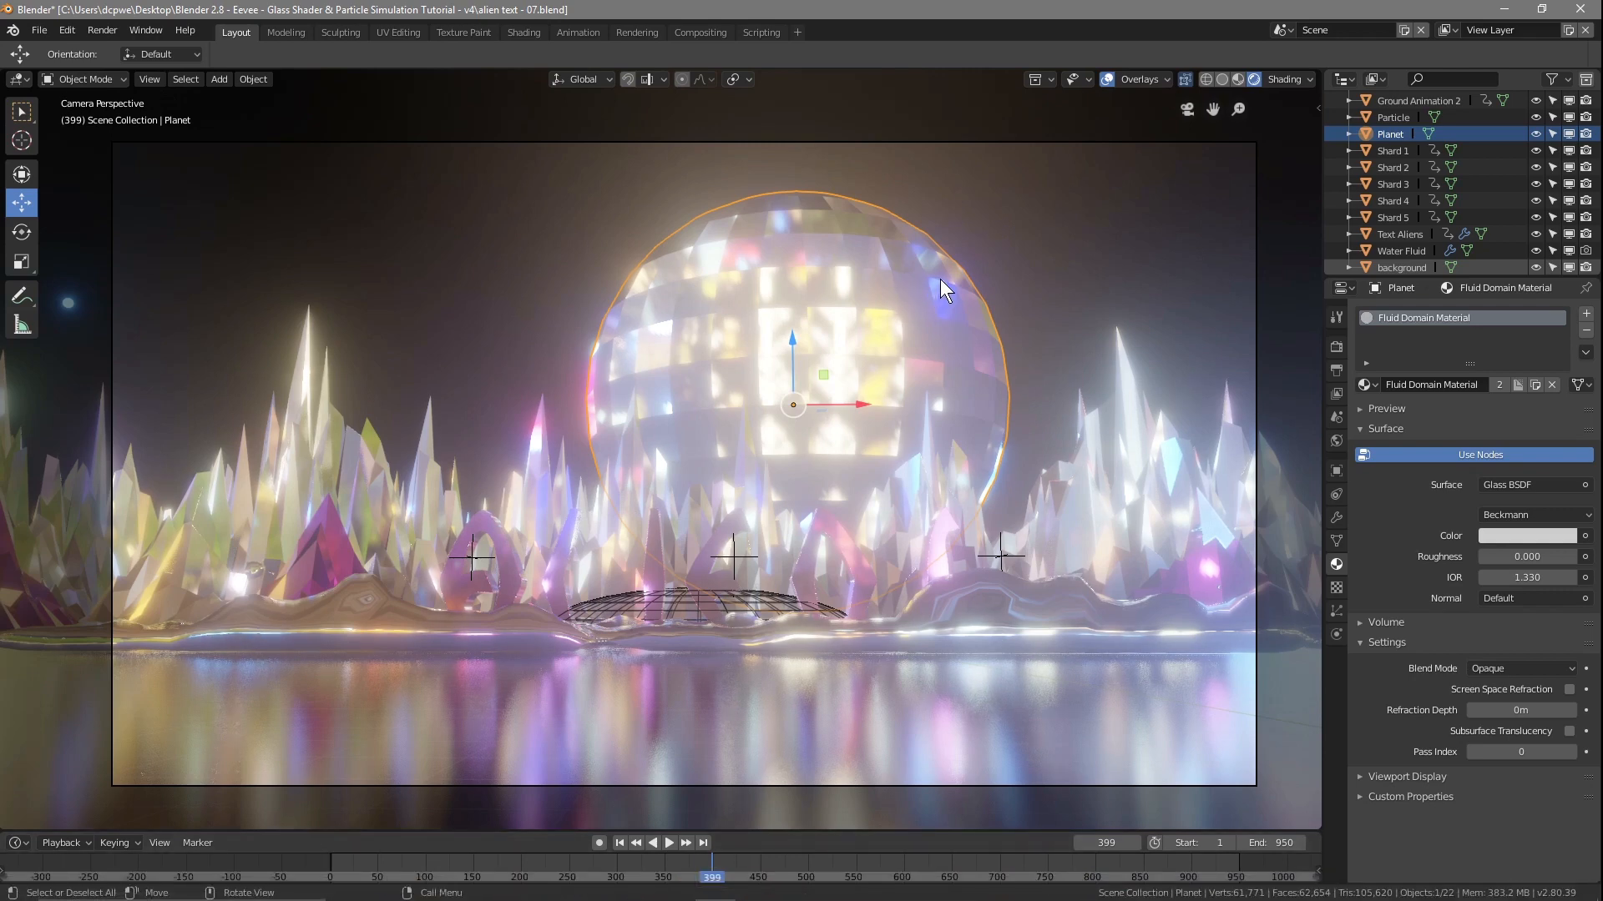
{"action": "left_click_drag", "start_coordinate": [709, 876], "coordinate": [566, 872]}
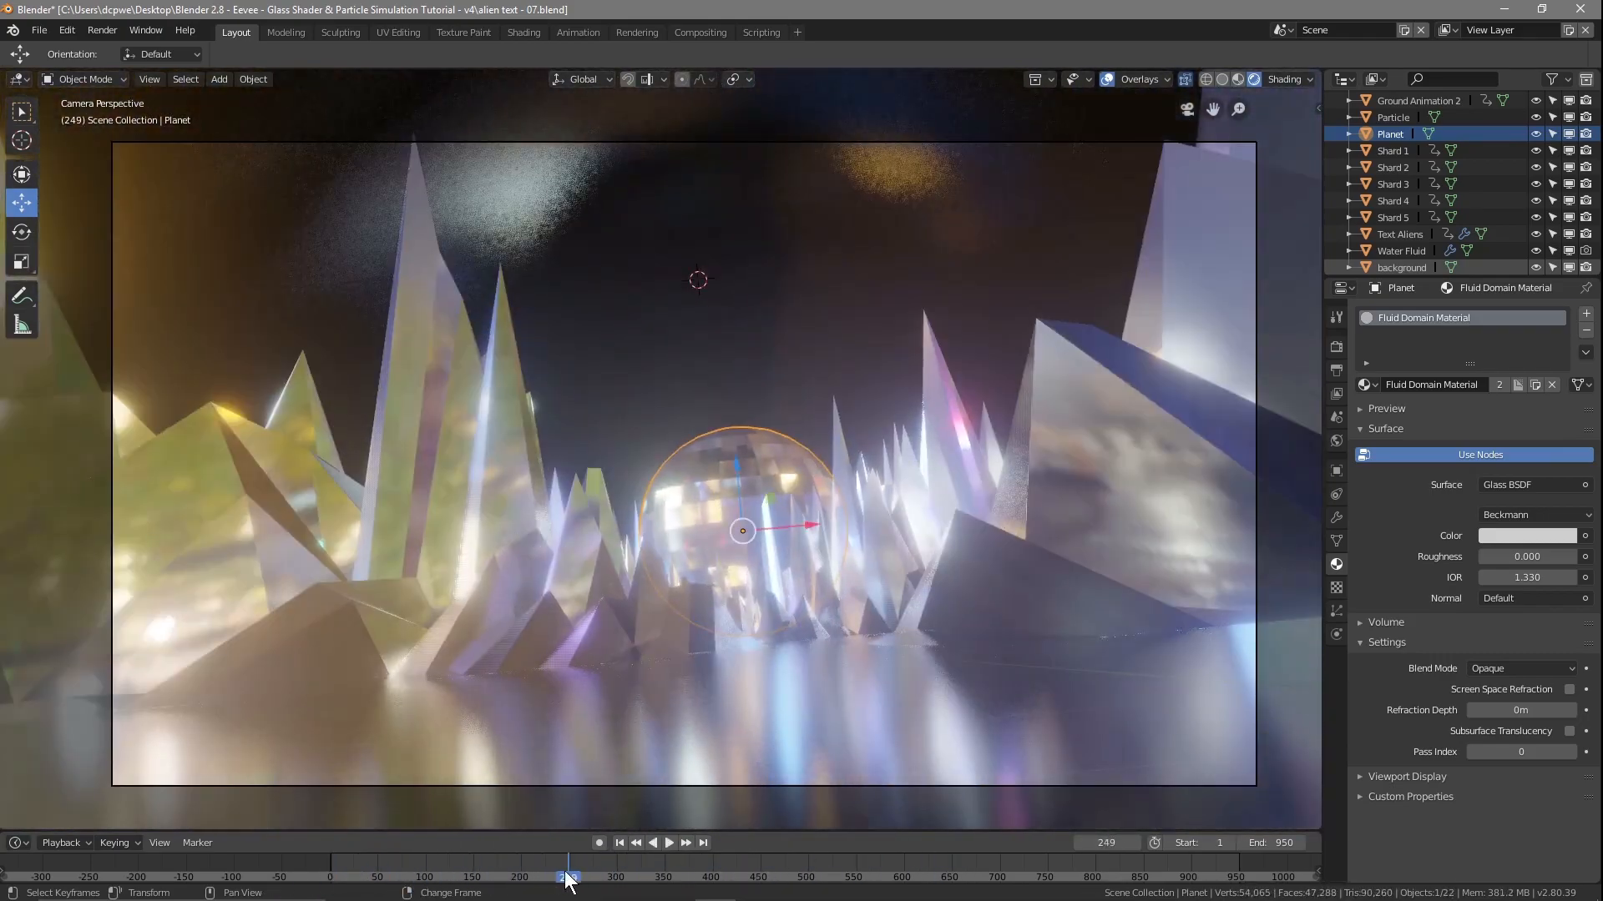
{"action": "key", "text": "F12"}
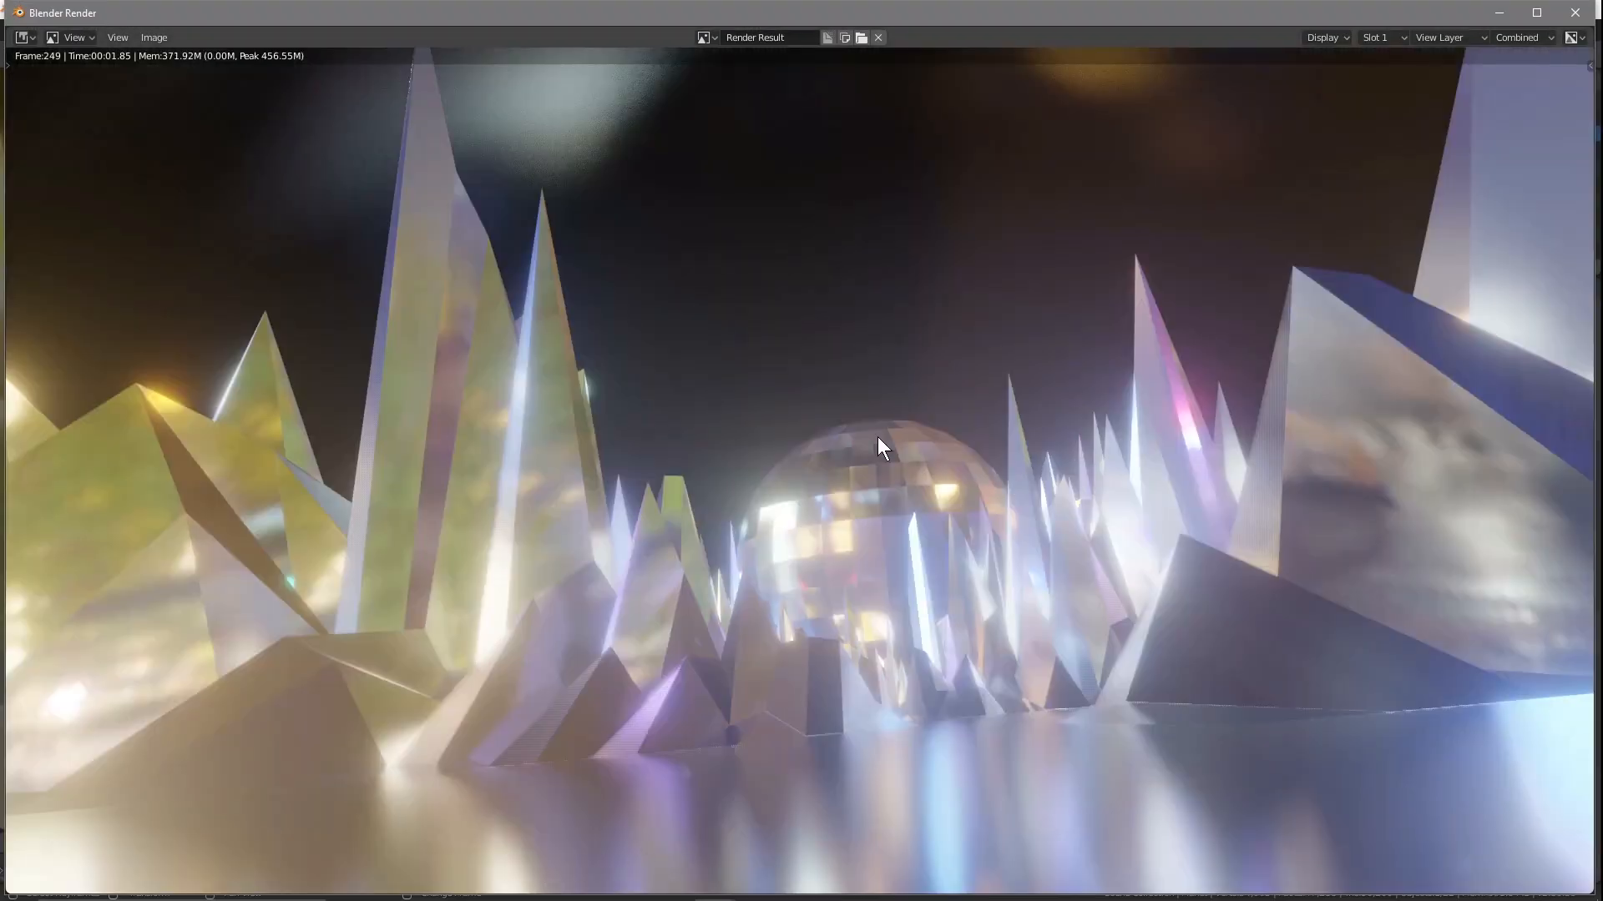
{"action": "left_click", "coordinate": [1575, 12]}
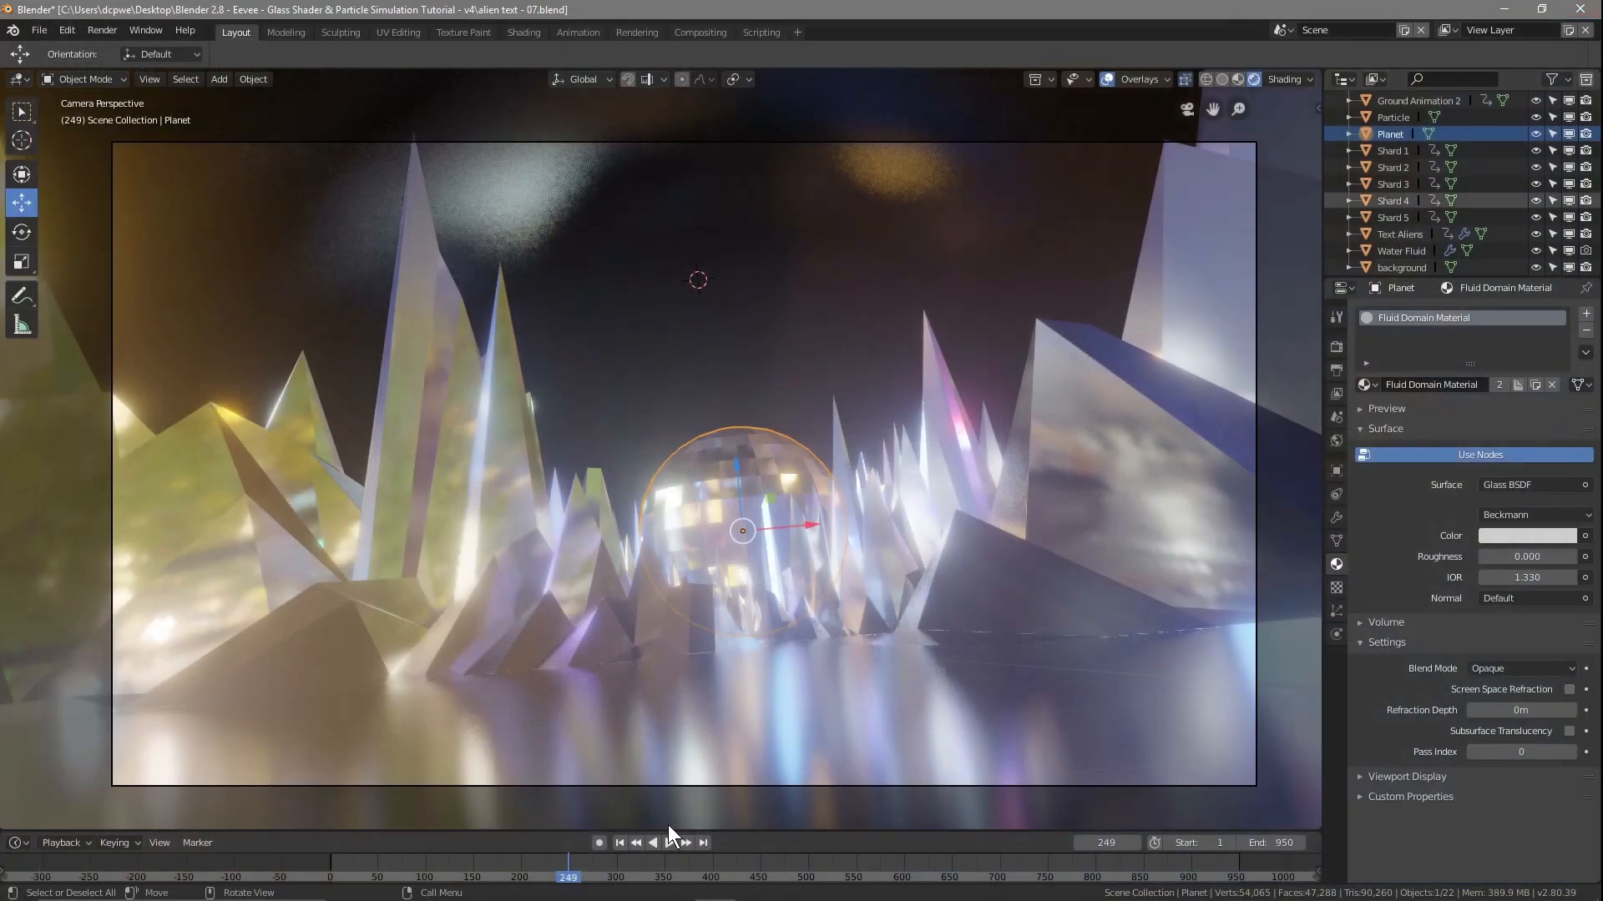
Go to frame 653, render a still to check the planet behind the particles, and close the render
{"action": "key", "text": "space"}
{"action": "left_click_drag", "start_coordinate": [598, 881], "coordinate": [952, 869]}
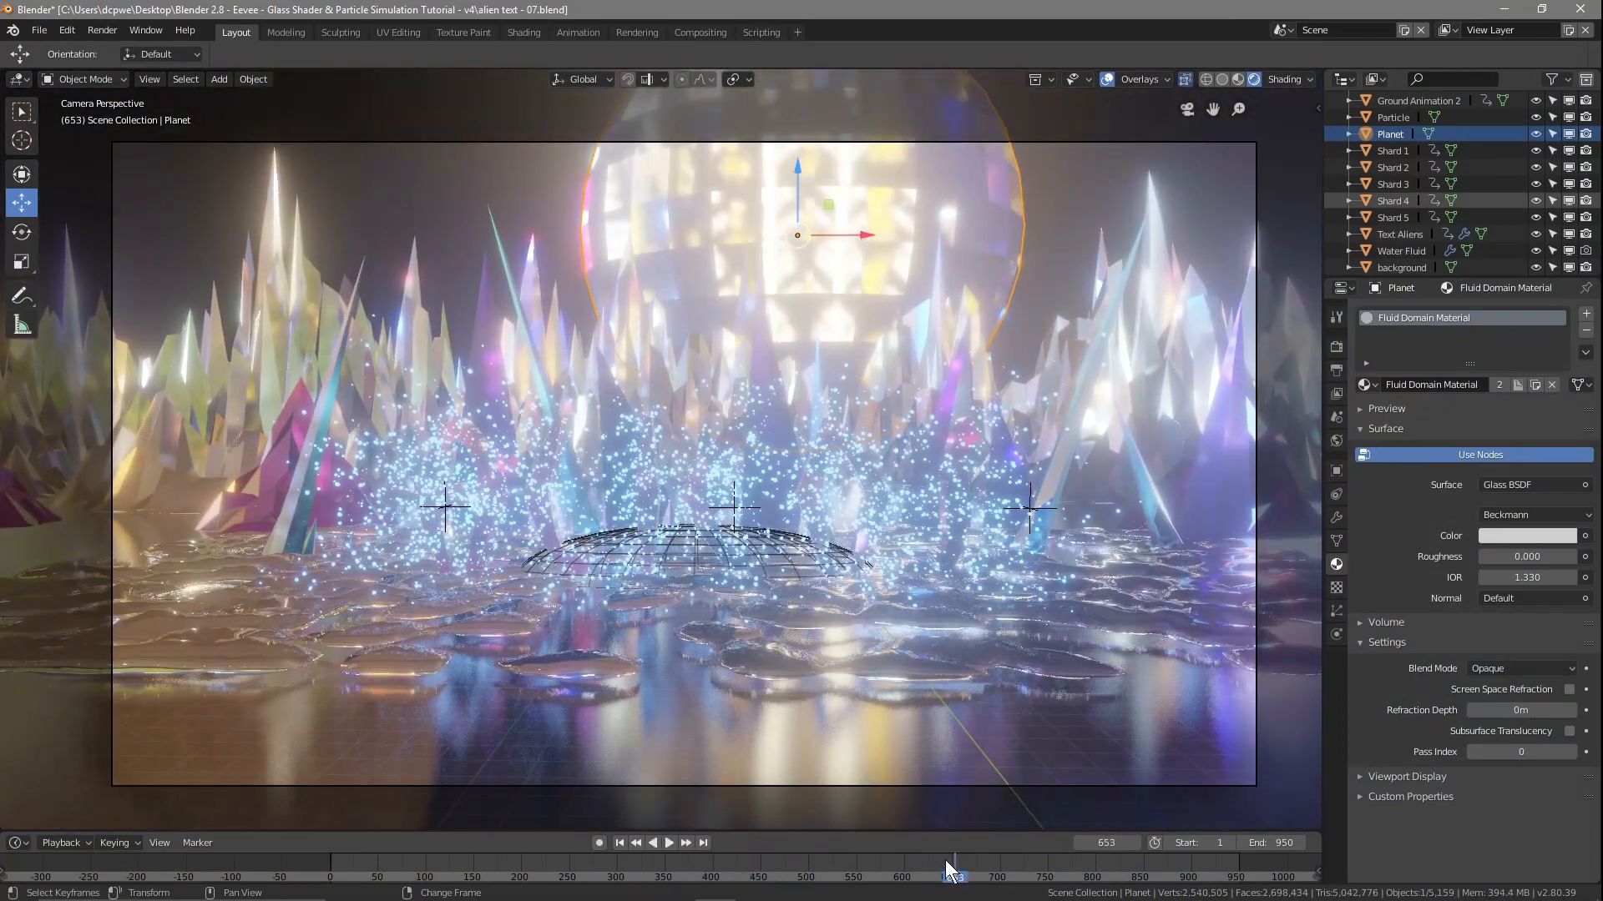
{"action": "key", "text": "F12"}
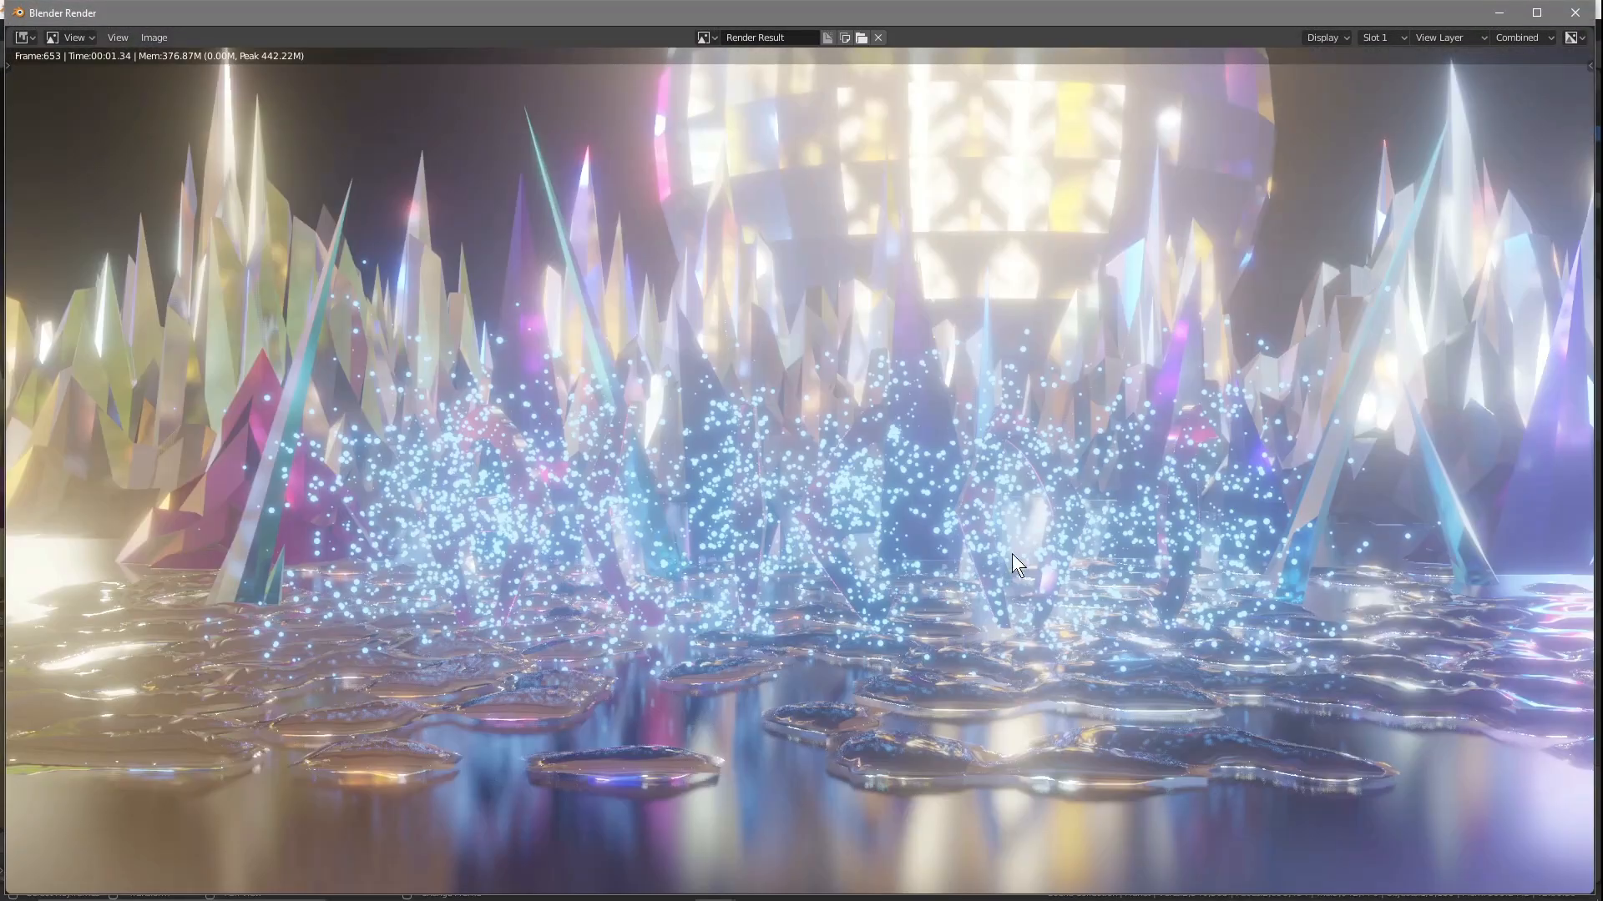
{"action": "left_click", "coordinate": [1575, 13]}
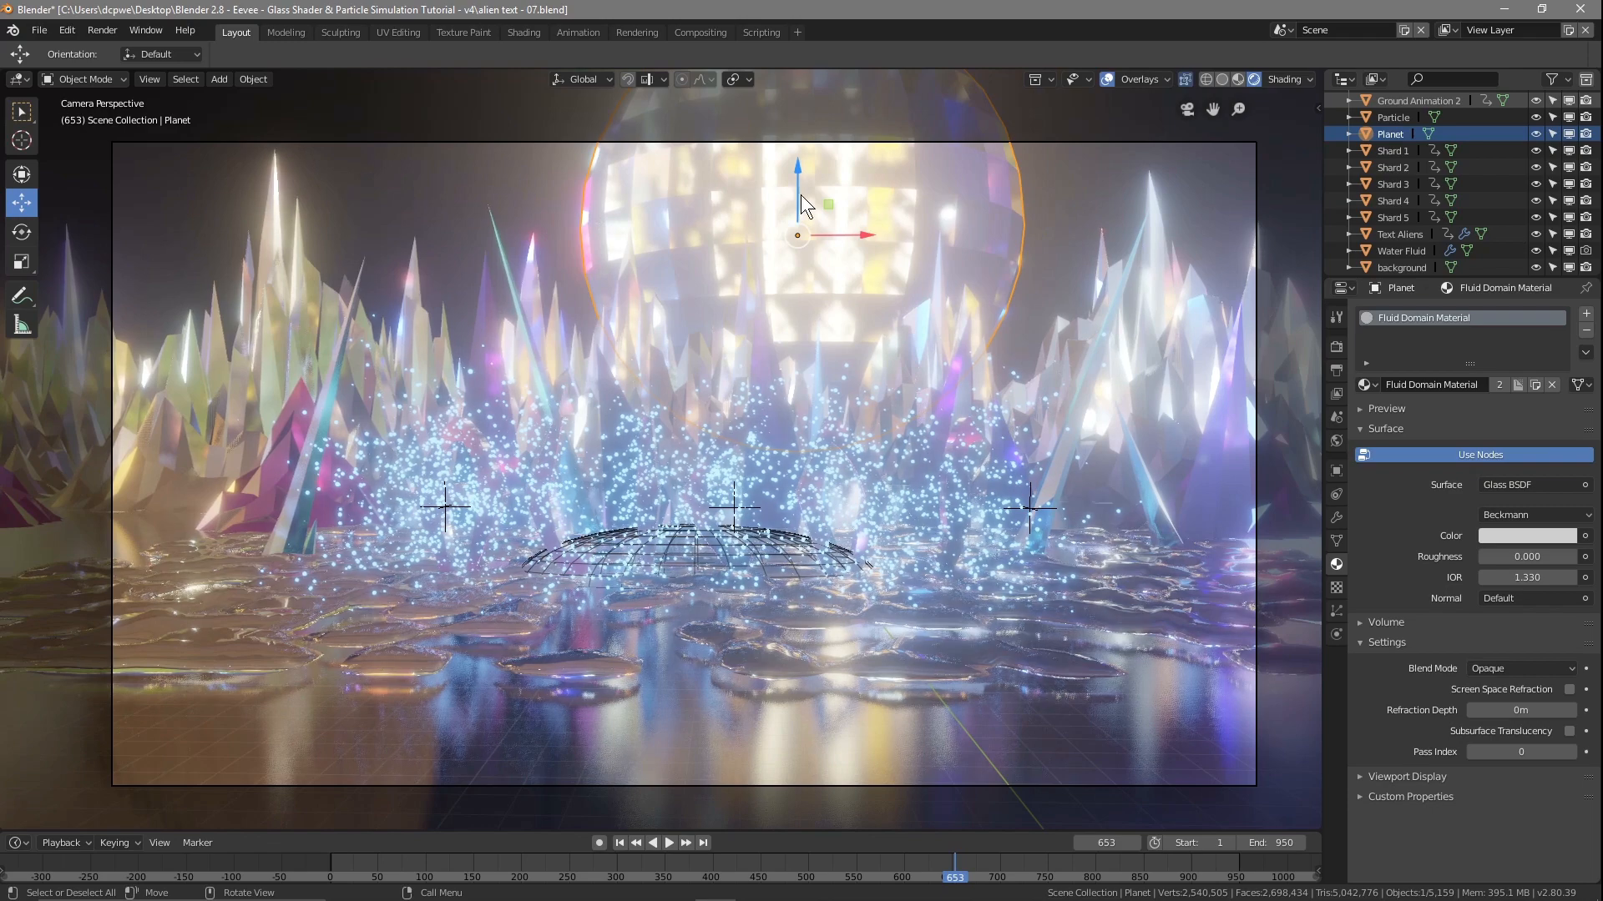
Delete the planet and save the project file with the timeline at frame 0
{"action": "right_click", "coordinate": [1379, 130]}
{"action": "left_click", "coordinate": [1349, 130]}
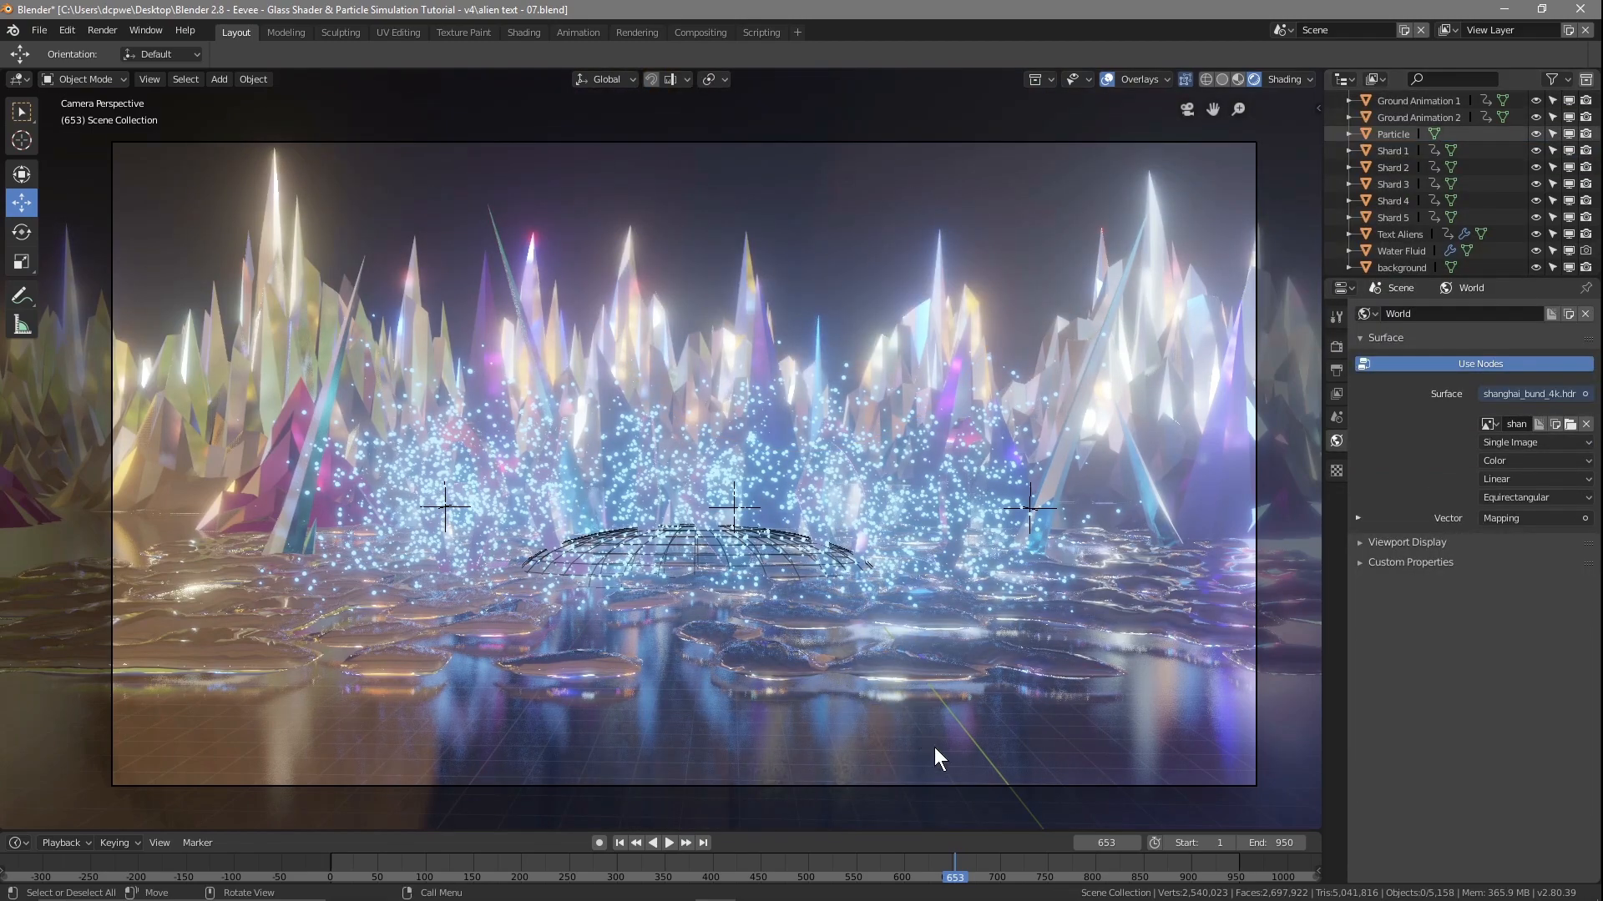
{"action": "left_click_drag", "start_coordinate": [955, 885], "coordinate": [331, 879]}
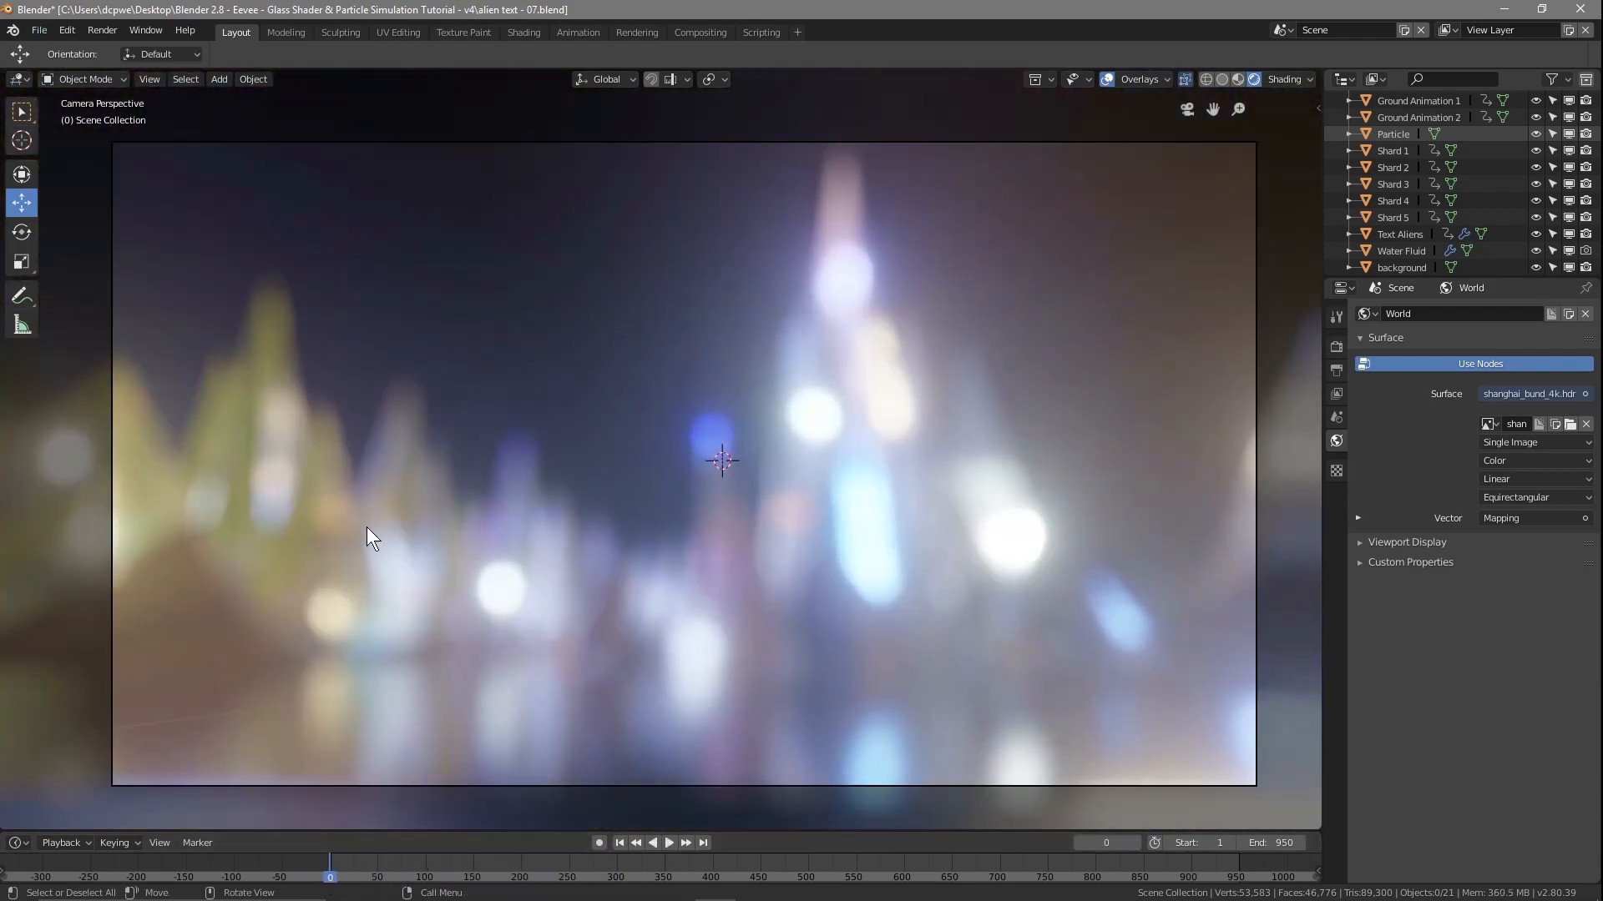
{"action": "left_click", "coordinate": [45, 30]}
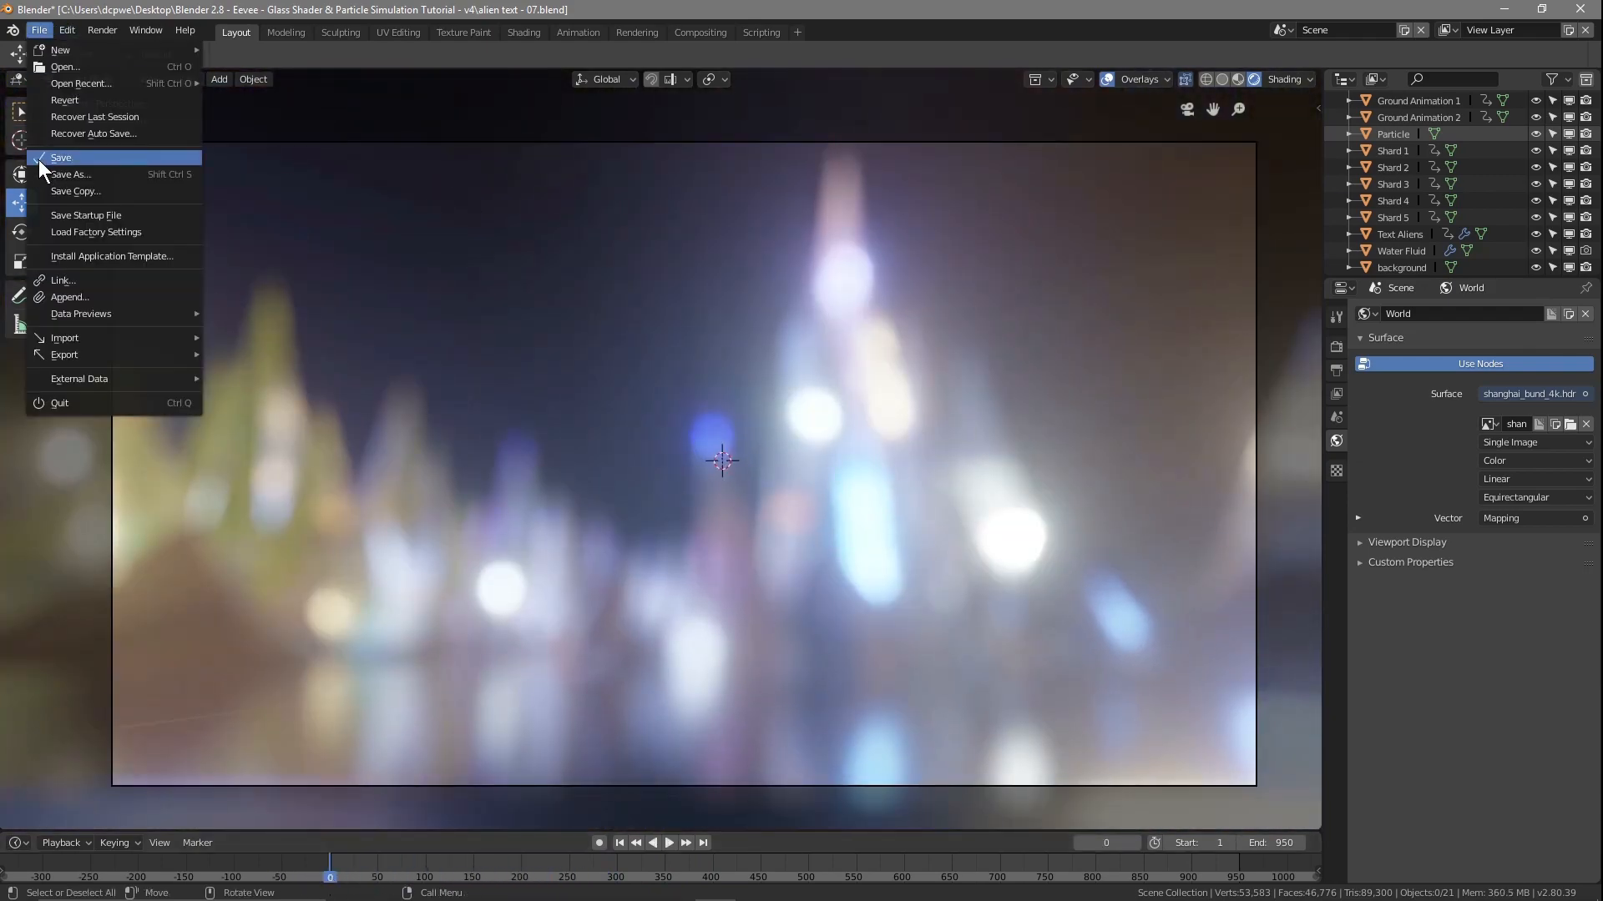
{"action": "left_click", "coordinate": [38, 158]}
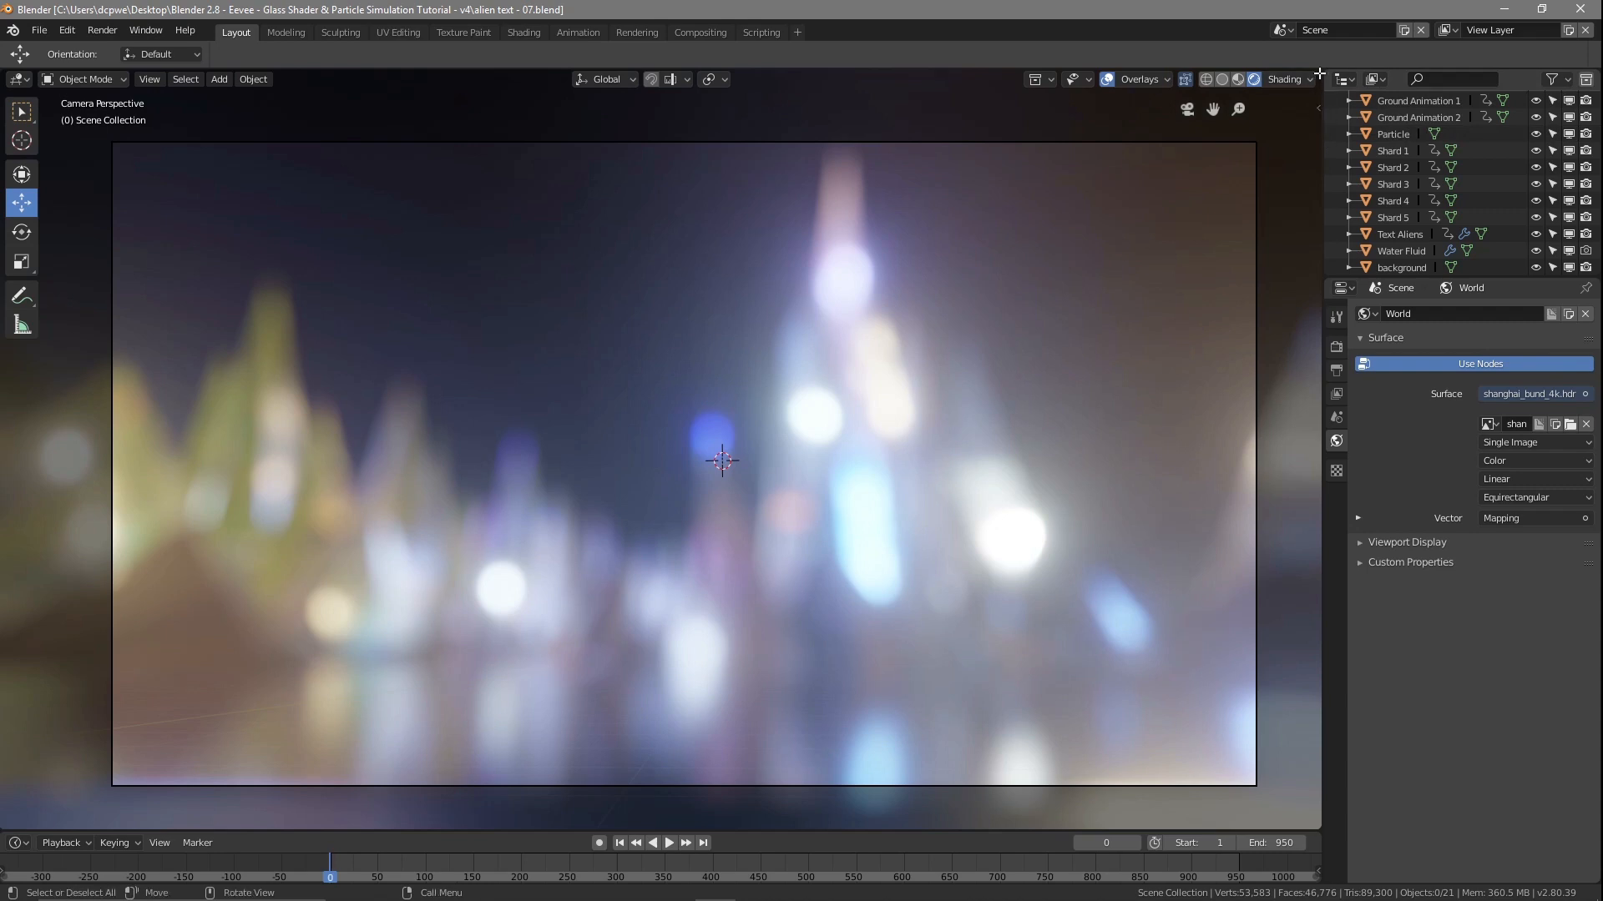
Split the 3D viewport horizontally into two areas and turn the upper one into a Shader Editor
{"action": "left_click_drag", "start_coordinate": [1319, 73], "coordinate": [1283, 447]}
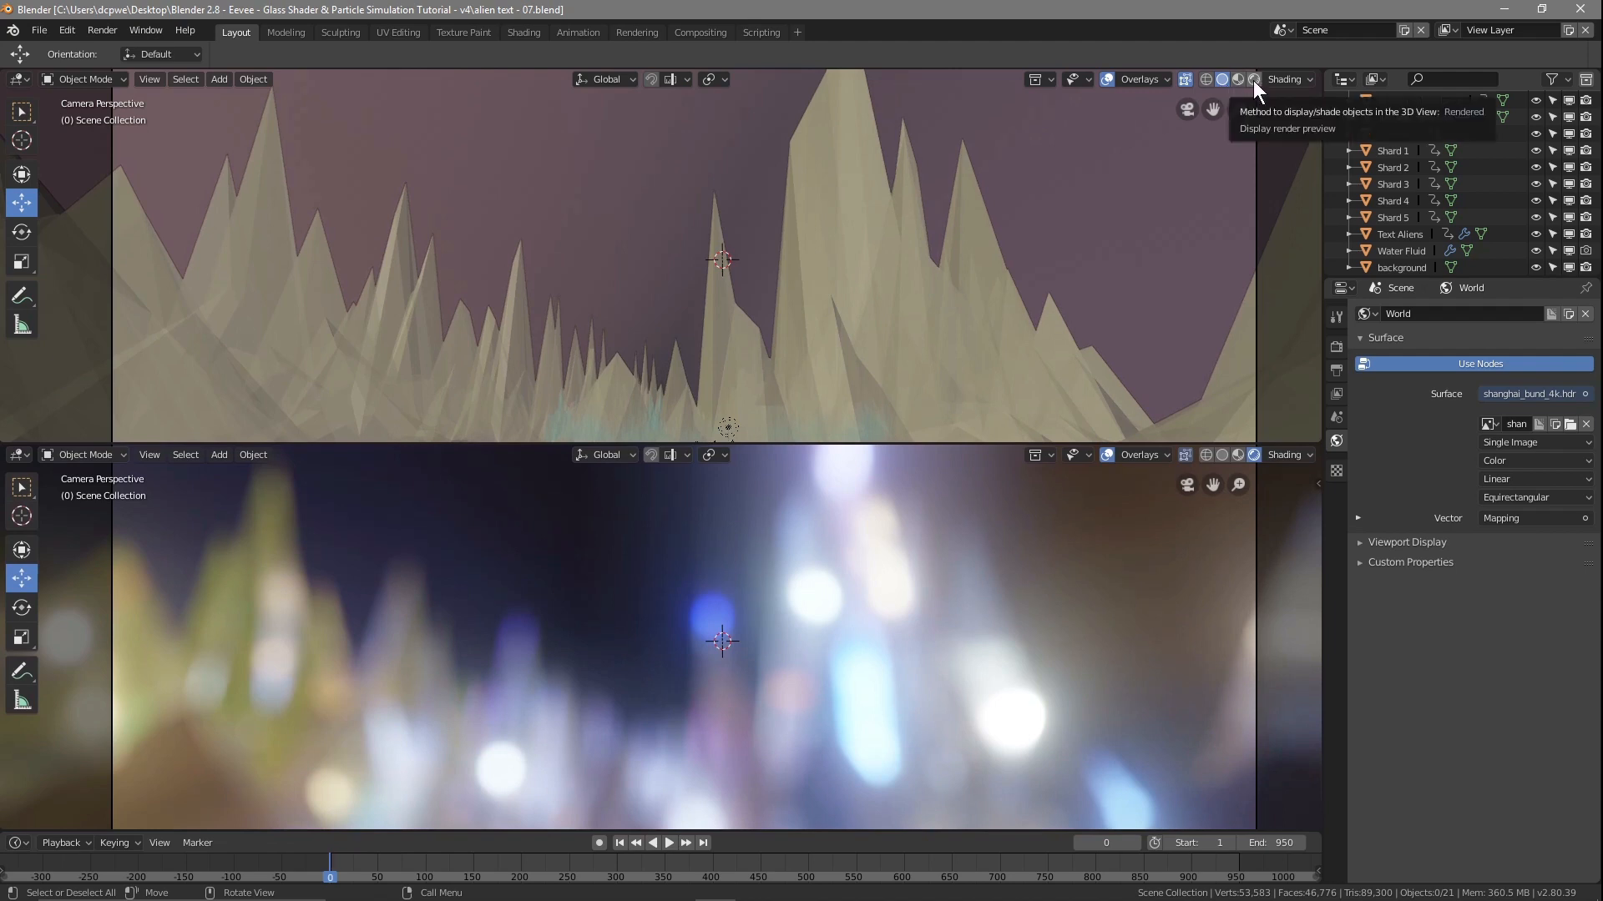
{"action": "left_click", "coordinate": [1254, 80]}
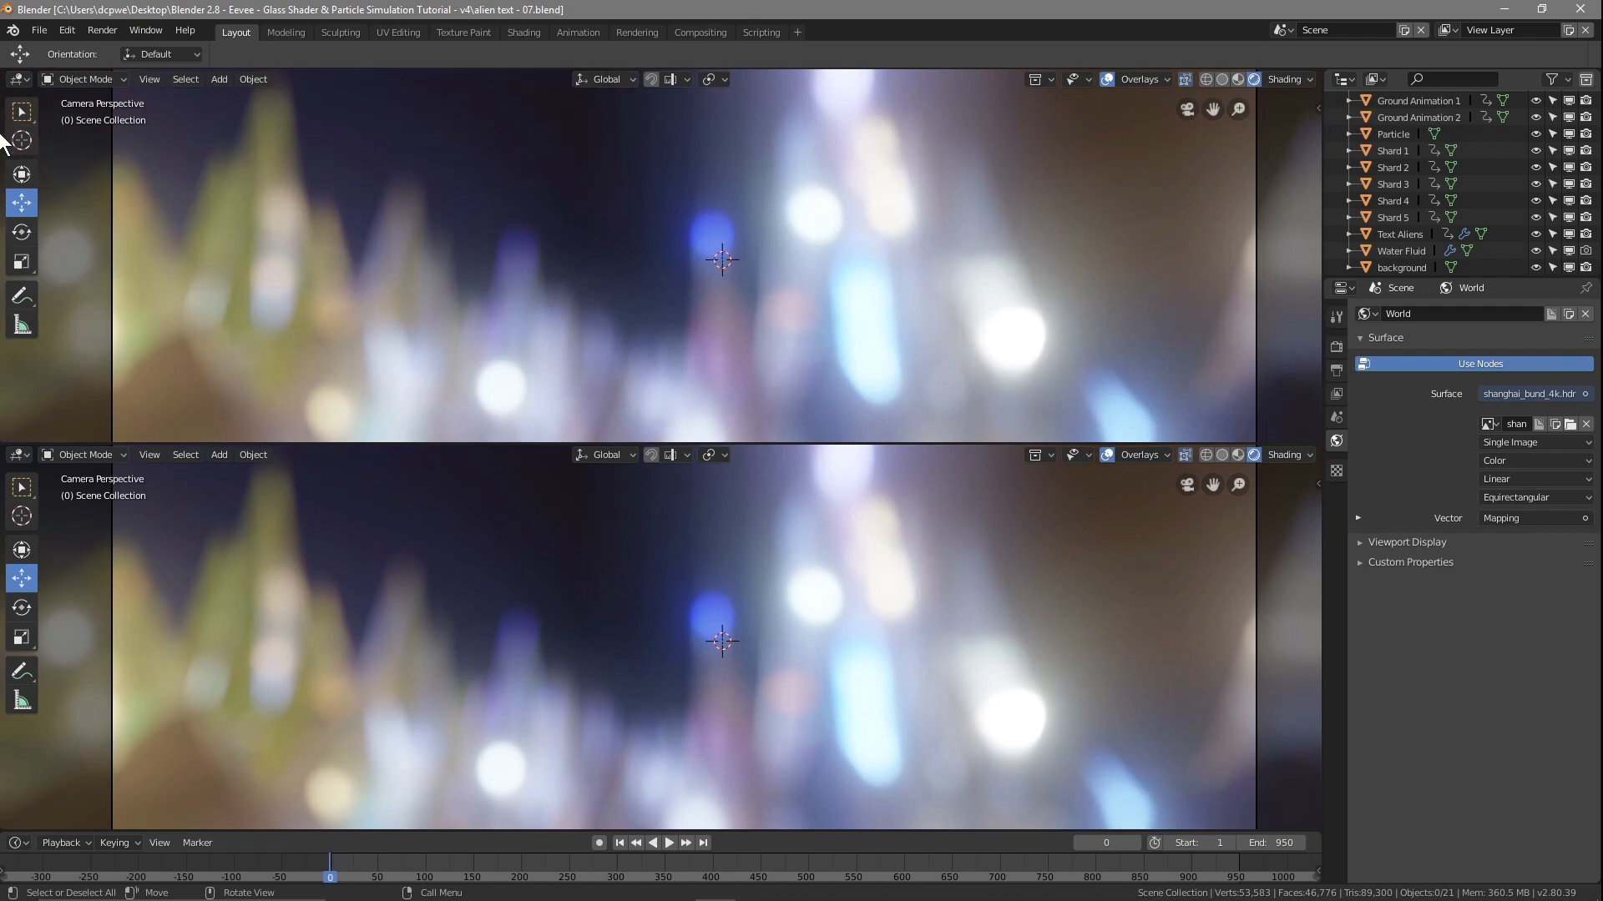
{"action": "left_click", "coordinate": [18, 79]}
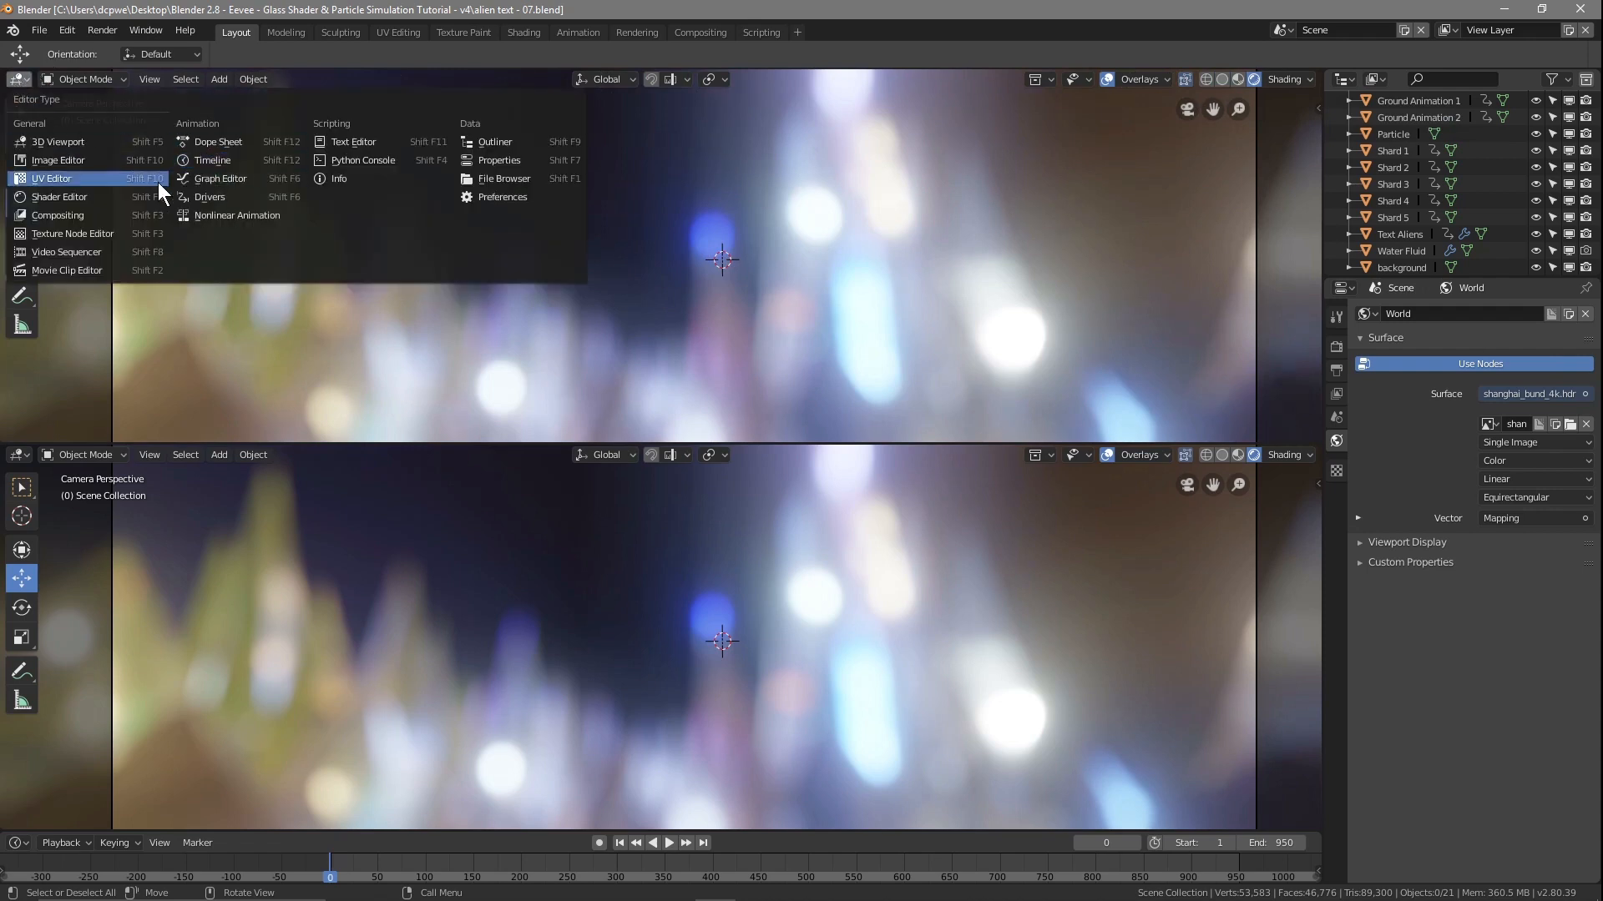
{"action": "left_click", "coordinate": [73, 197]}
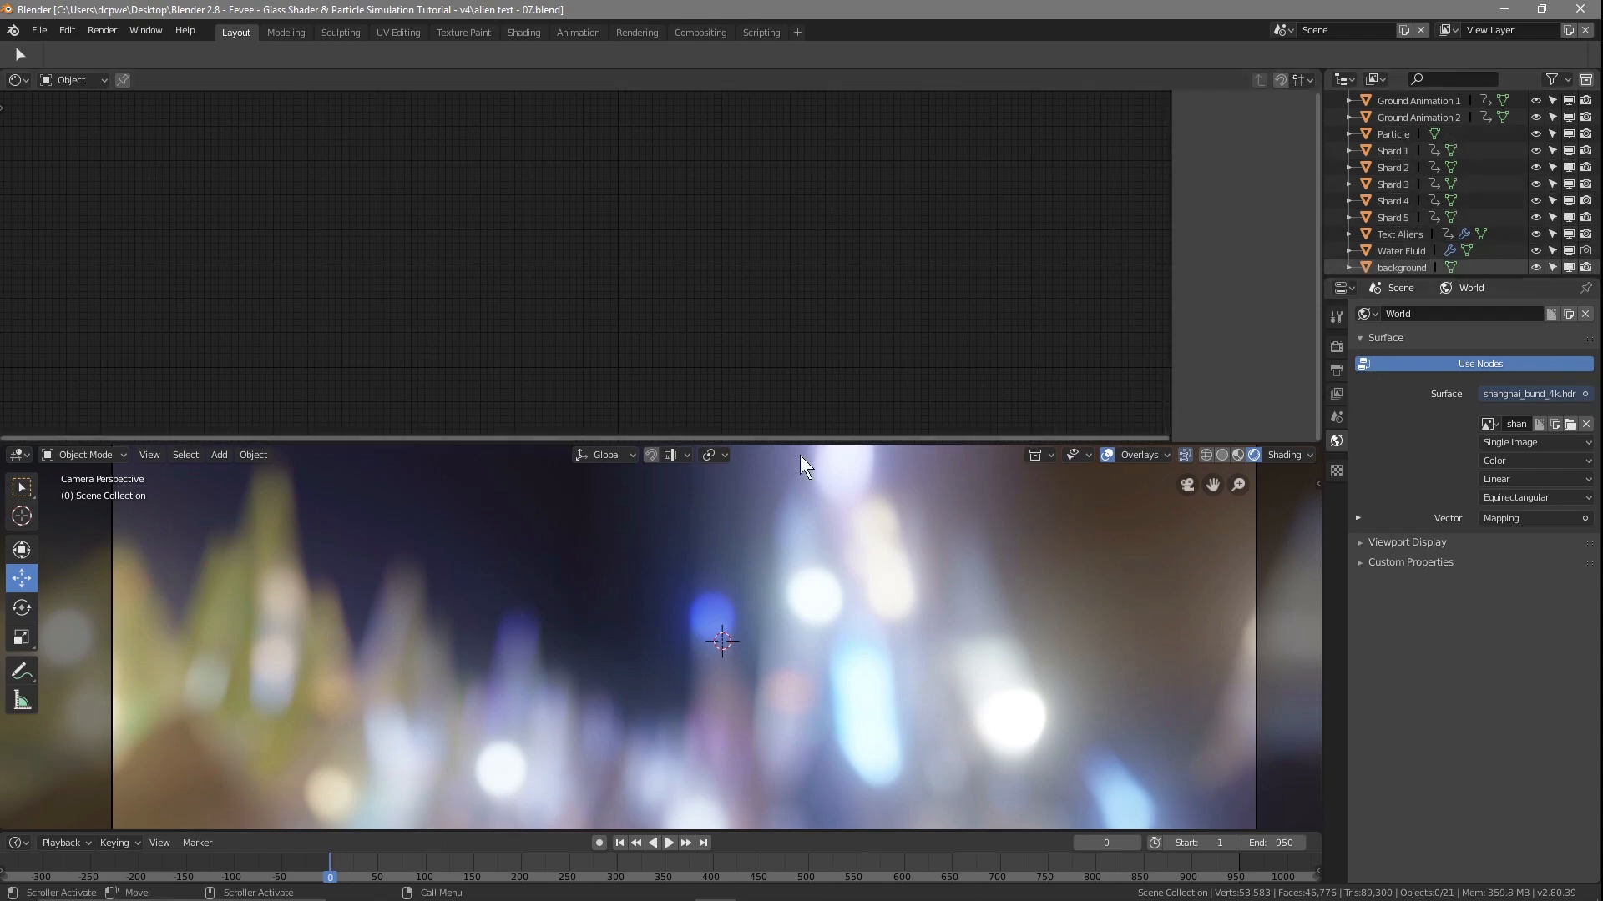
Switch the Shader Editor from object to World shading so the environment texture's Mapping node can be edited
{"action": "left_click", "coordinate": [77, 82]}
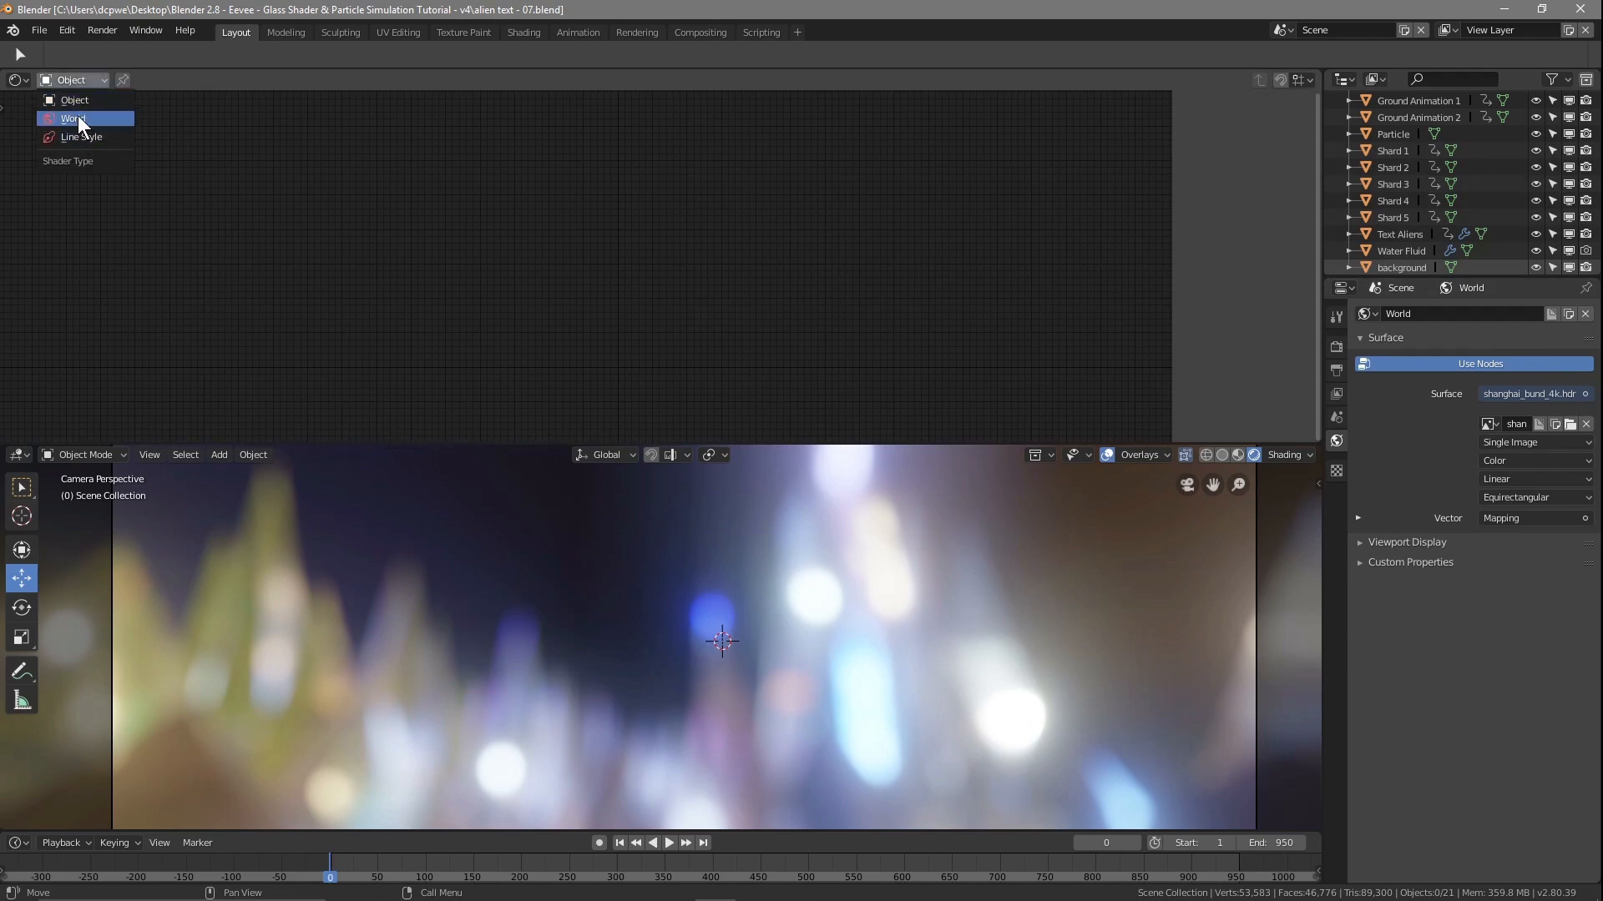
{"action": "left_click", "coordinate": [80, 115]}
{"action": "left_click", "coordinate": [81, 79]}
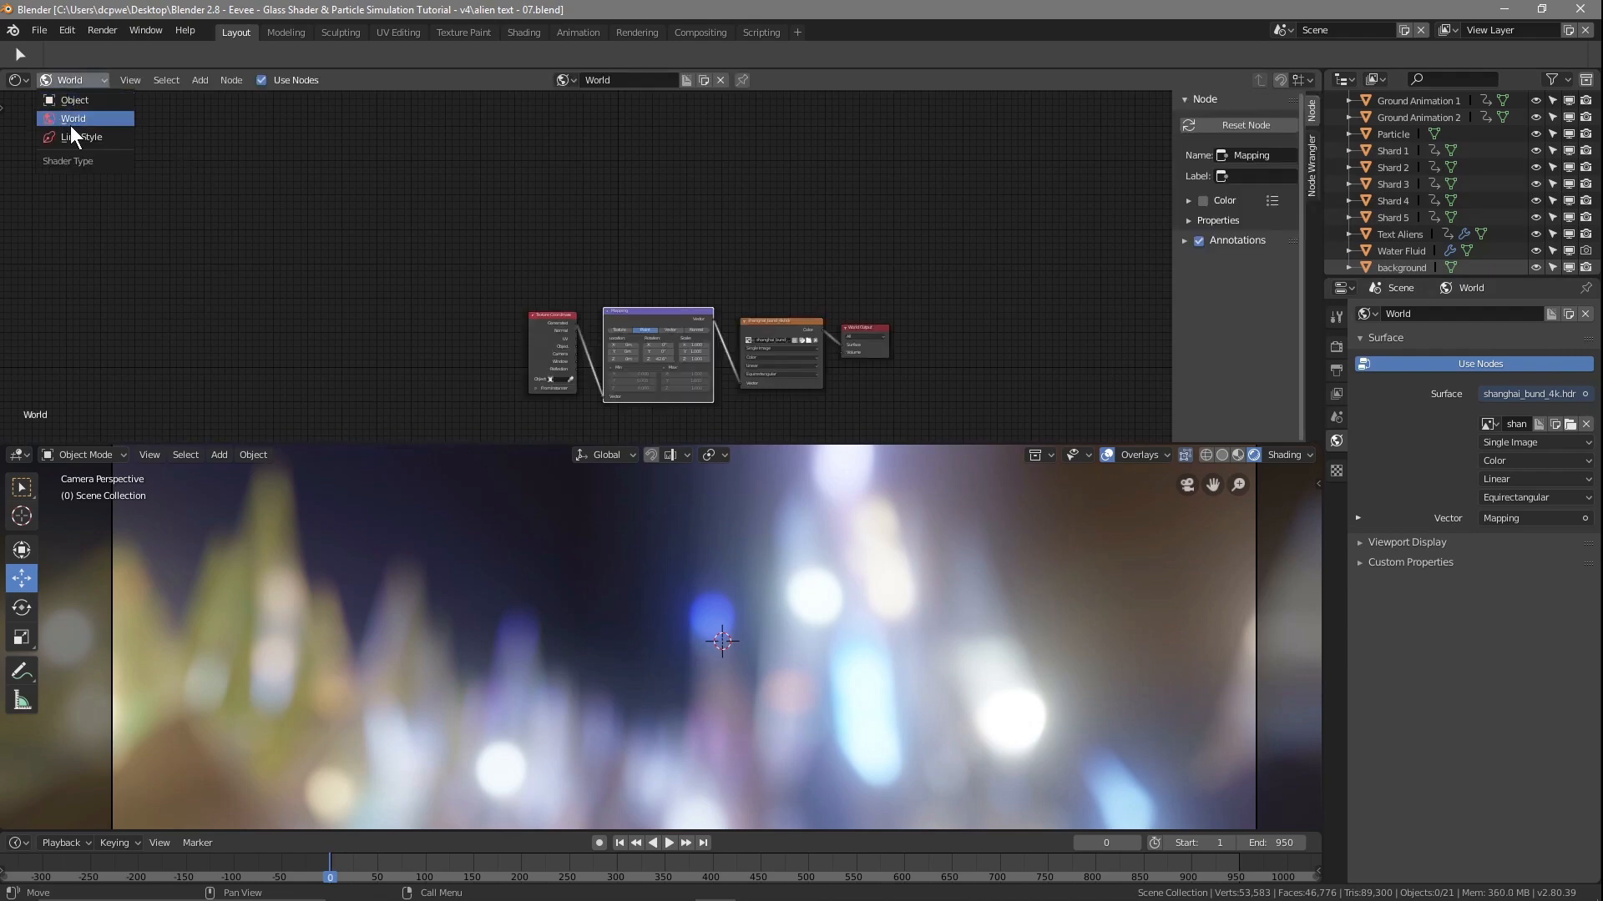
{"action": "scroll", "coordinate": [434, 225], "scroll_direction": "up", "scroll_amount": 2}
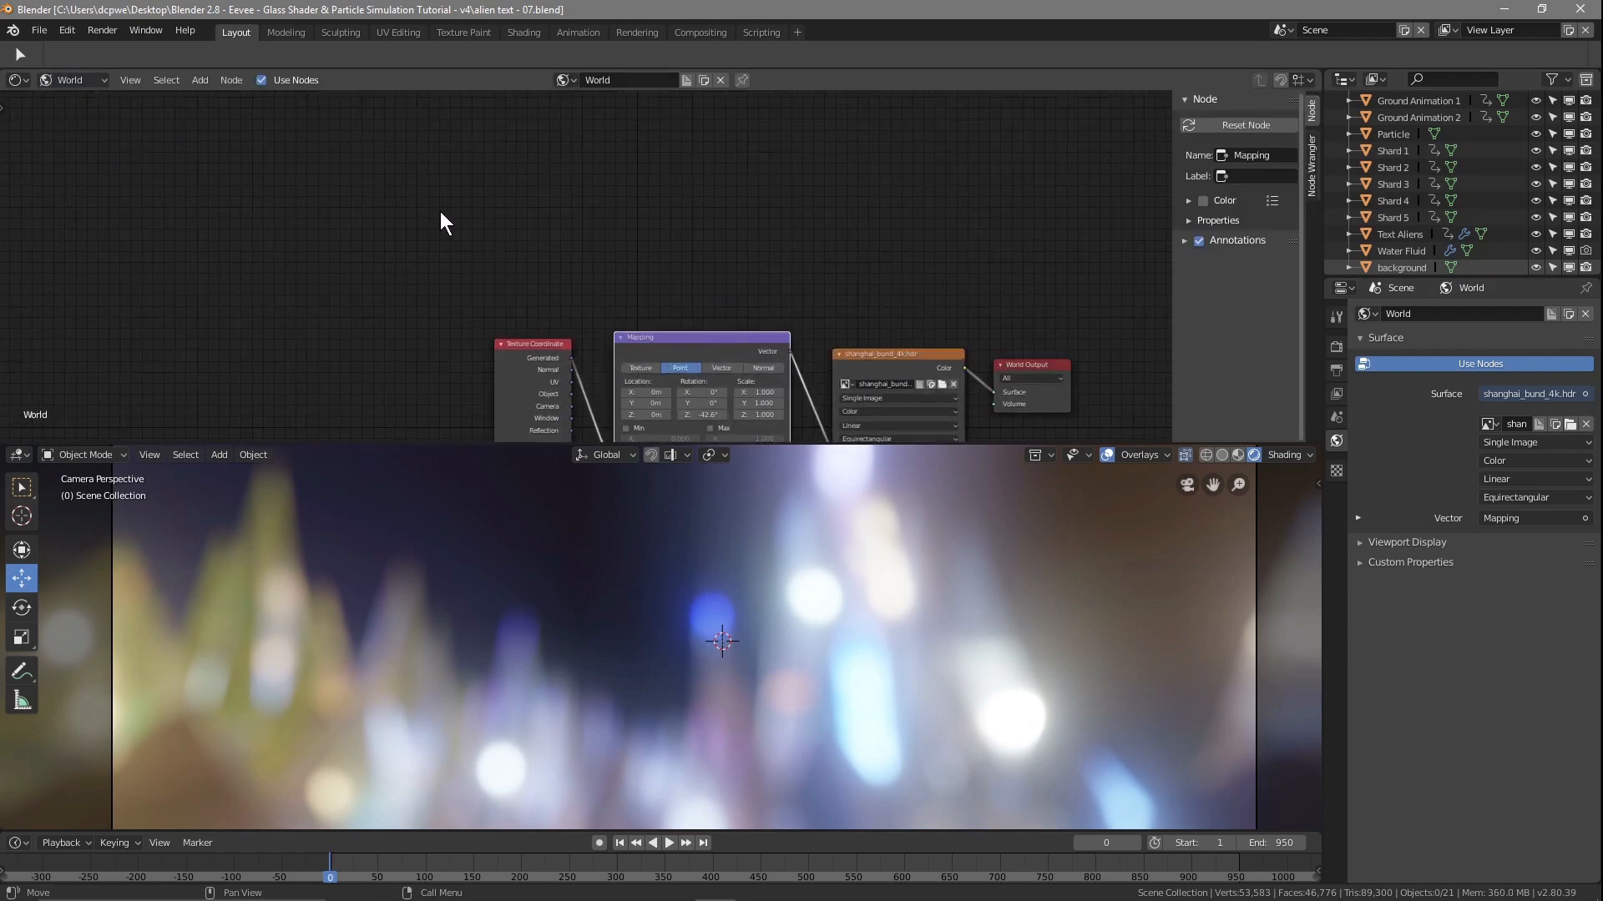
{"action": "key", "text": "Home"}
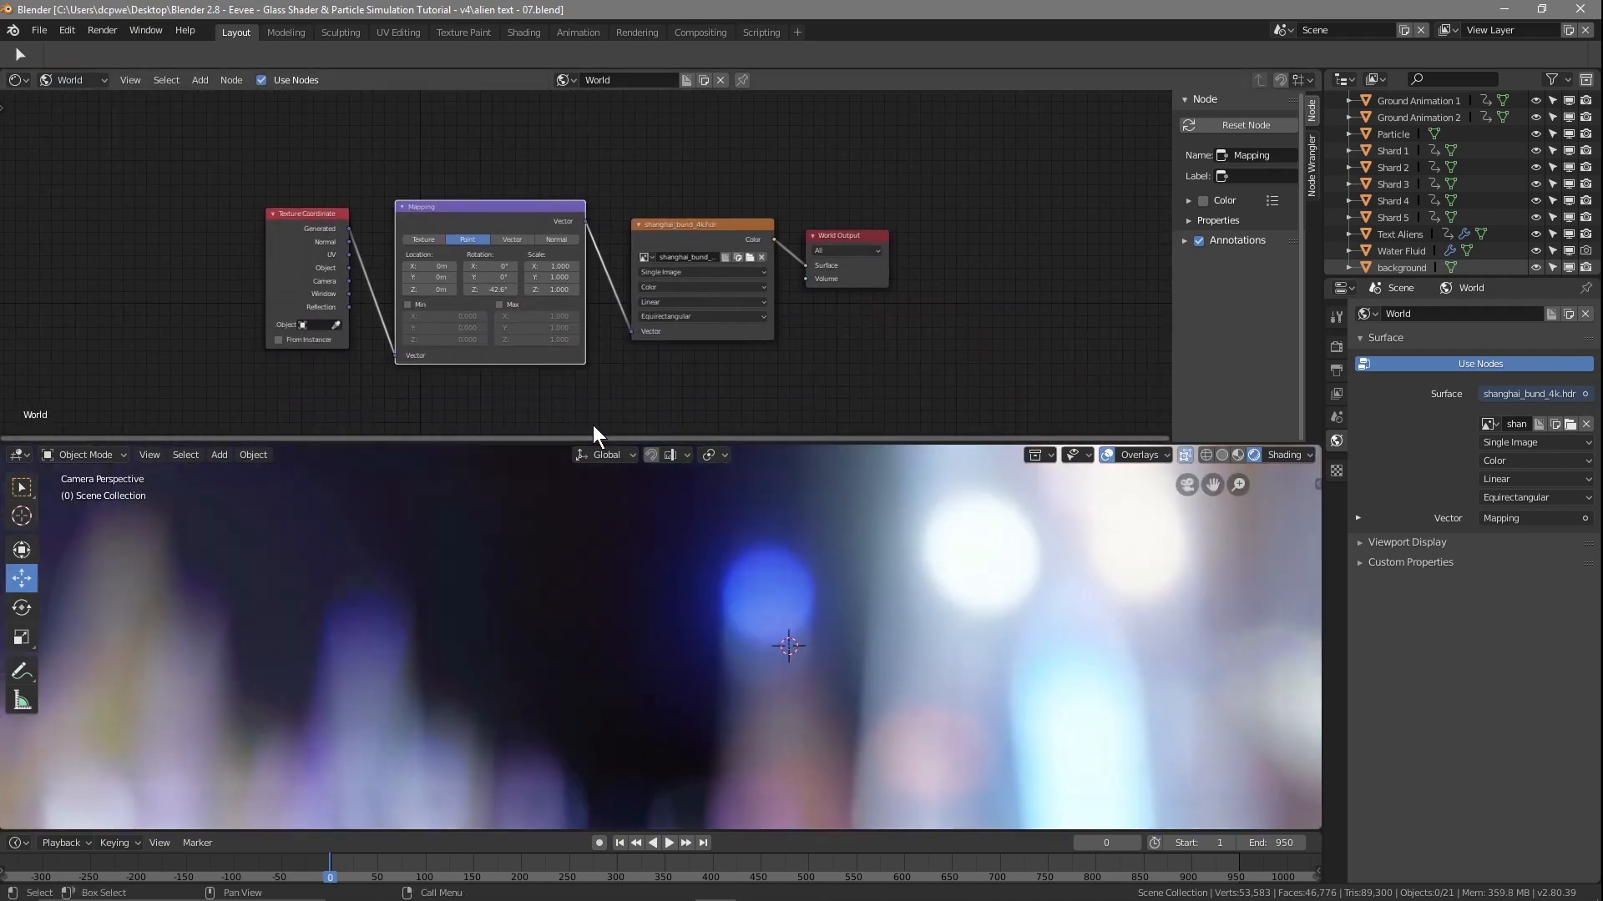
{"action": "scroll", "coordinate": [590, 428], "scroll_direction": "down", "scroll_amount": 1}
{"action": "scroll", "coordinate": [576, 584], "scroll_direction": "down", "scroll_amount": 3}
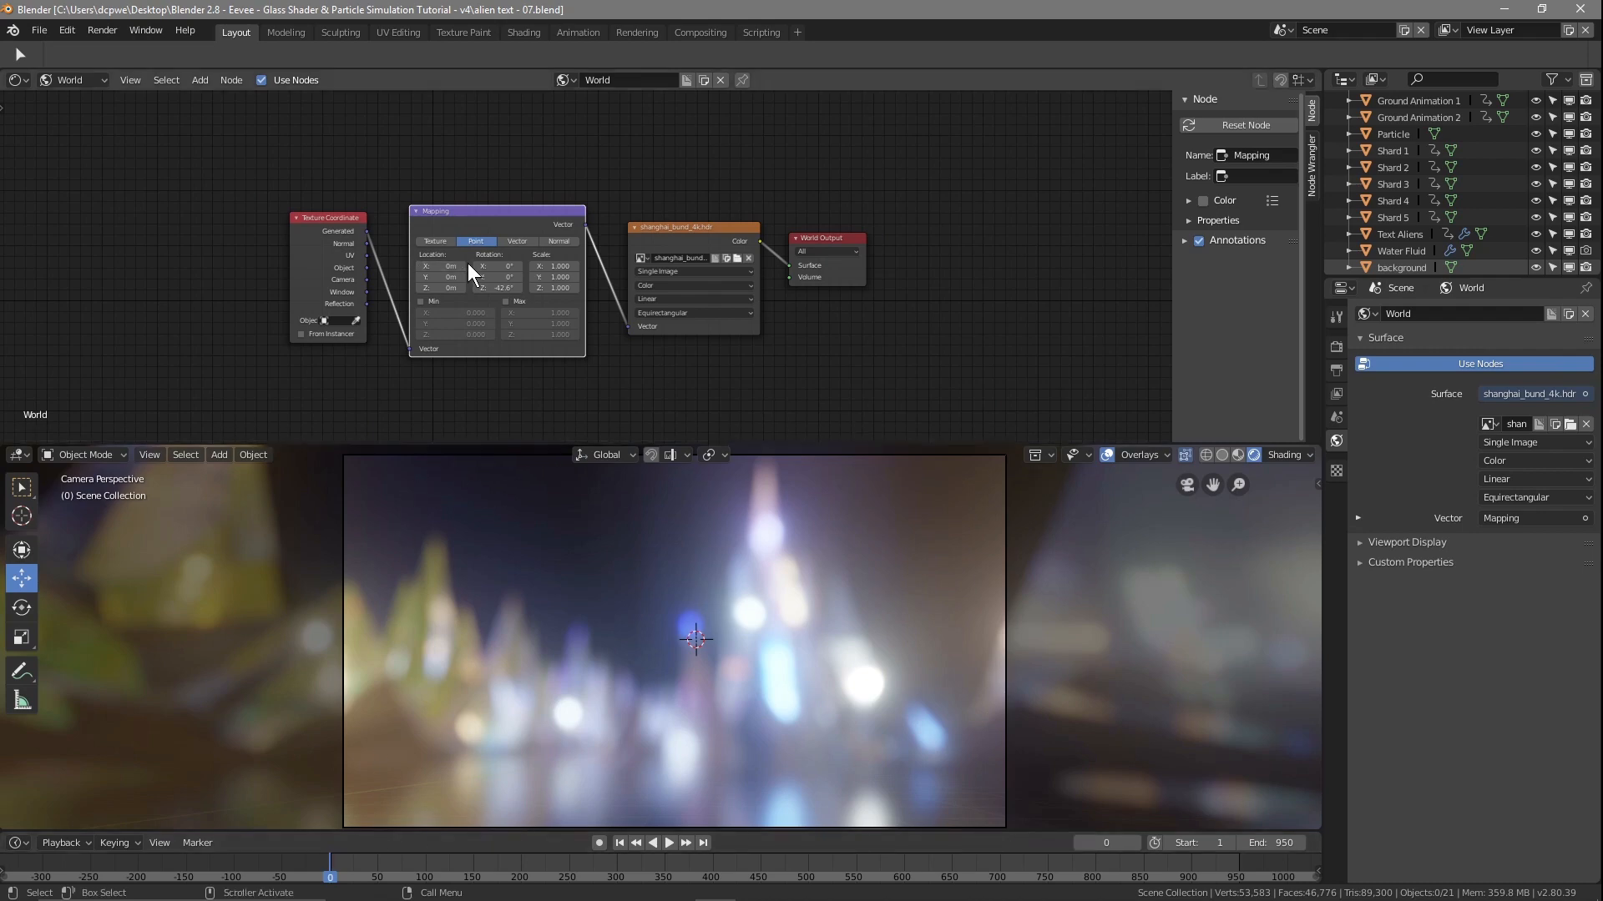
{"action": "scroll", "coordinate": [468, 266], "scroll_direction": "up", "scroll_amount": 2}
{"action": "scroll", "coordinate": [467, 263], "scroll_direction": "up", "scroll_amount": 1}
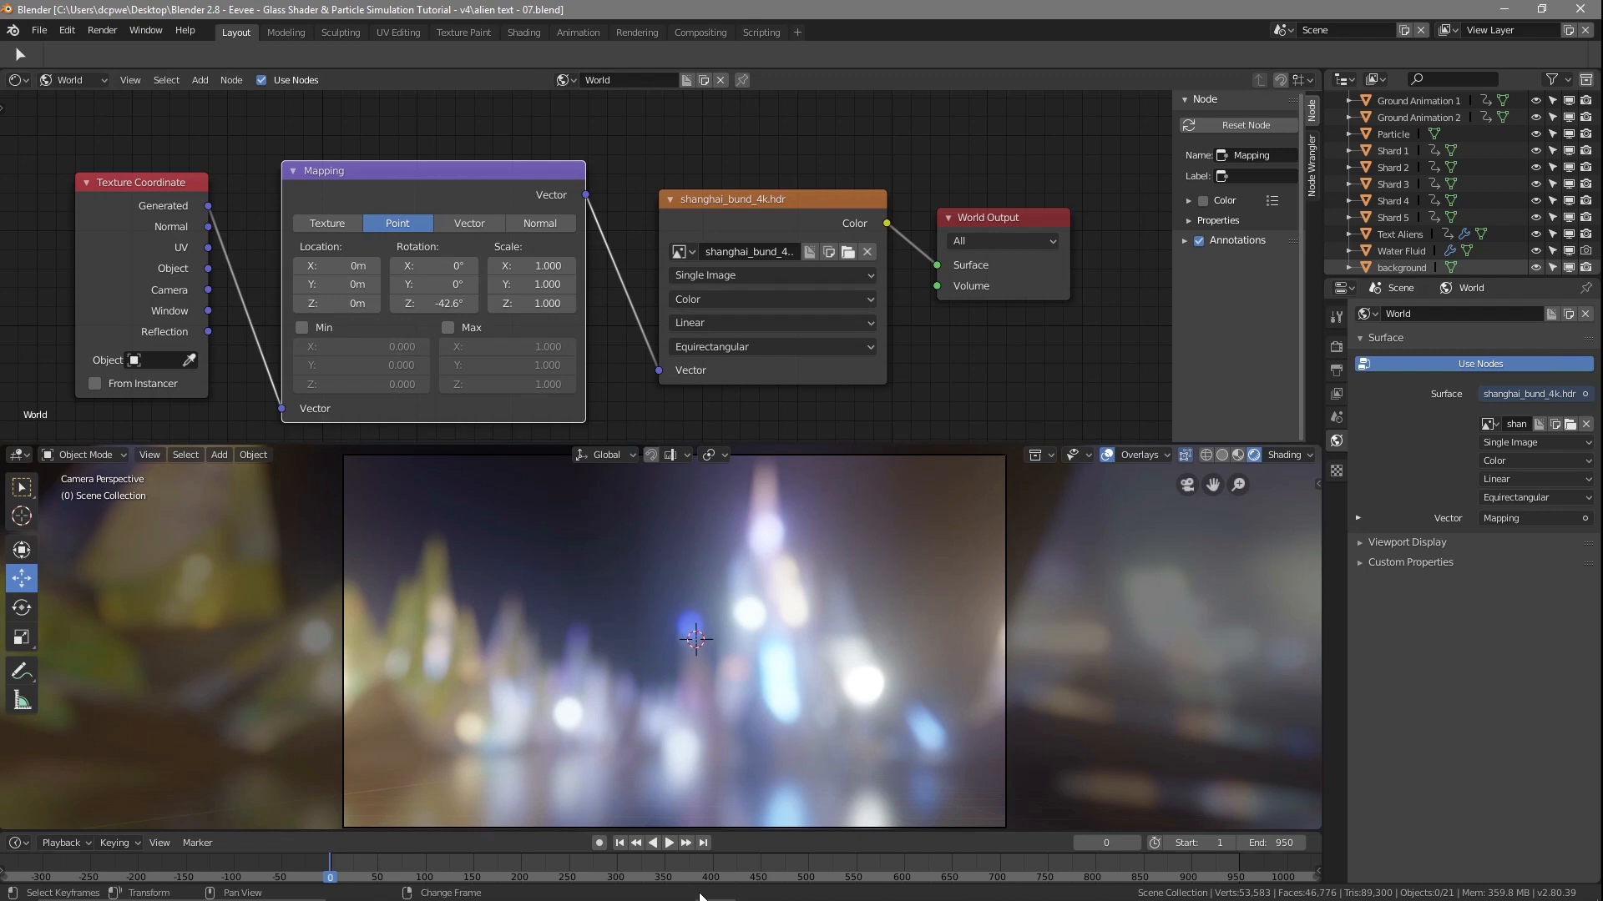
Enable automatic keyframing and insert a keyframe on the Mapping node's rotation at frame 1
{"action": "left_click", "coordinate": [599, 843]}
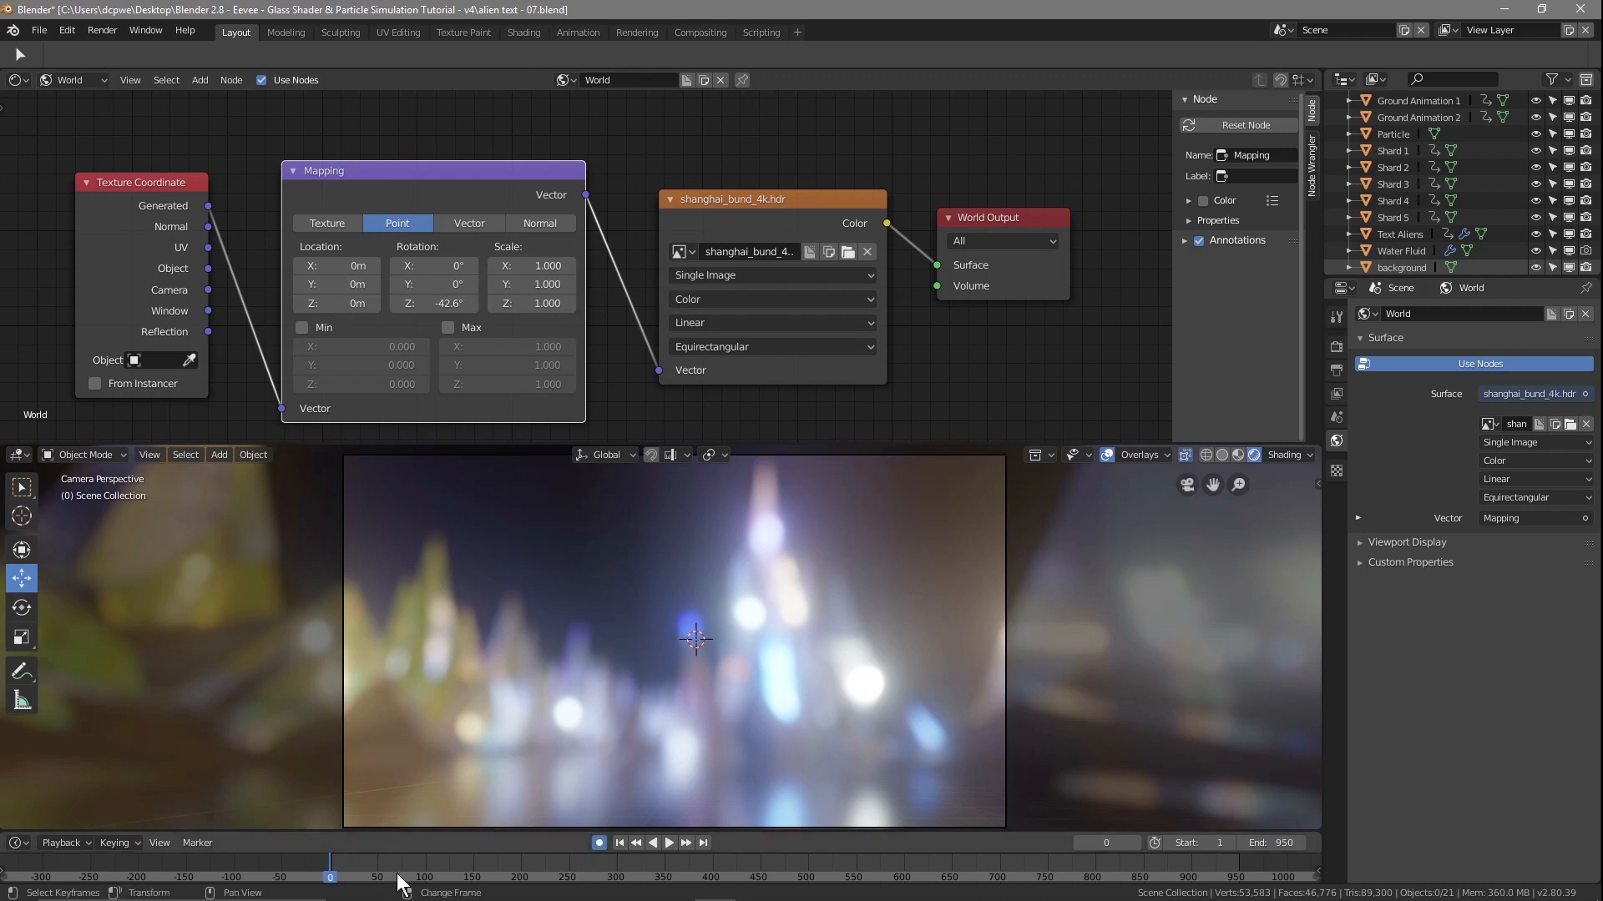
{"action": "left_click", "coordinate": [1135, 843]}
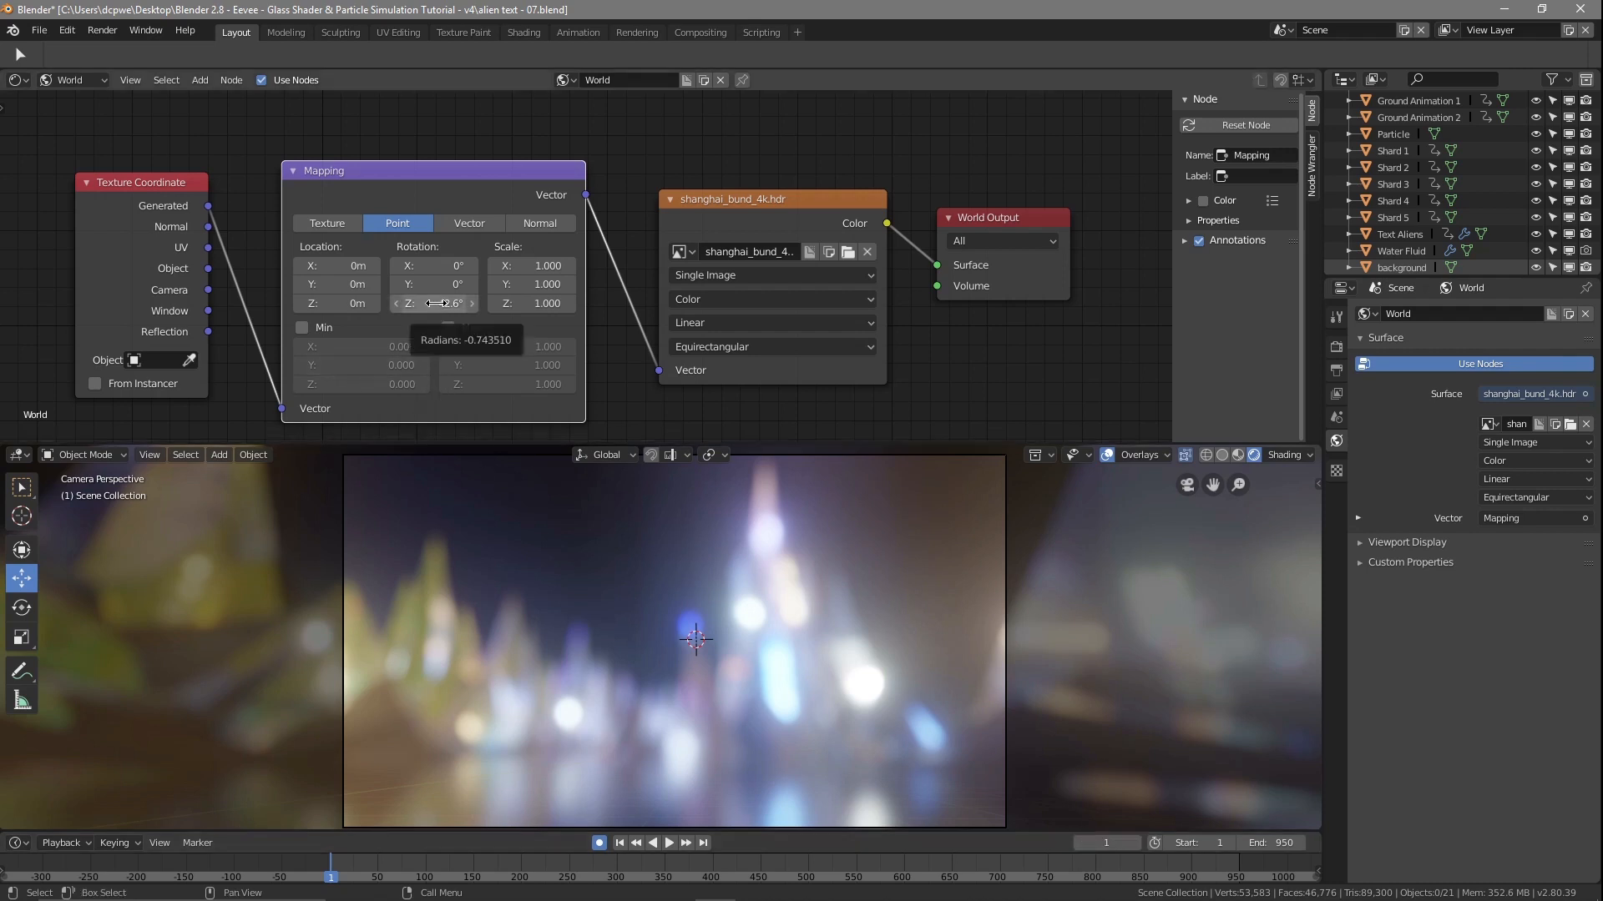
{"action": "key", "text": "i"}
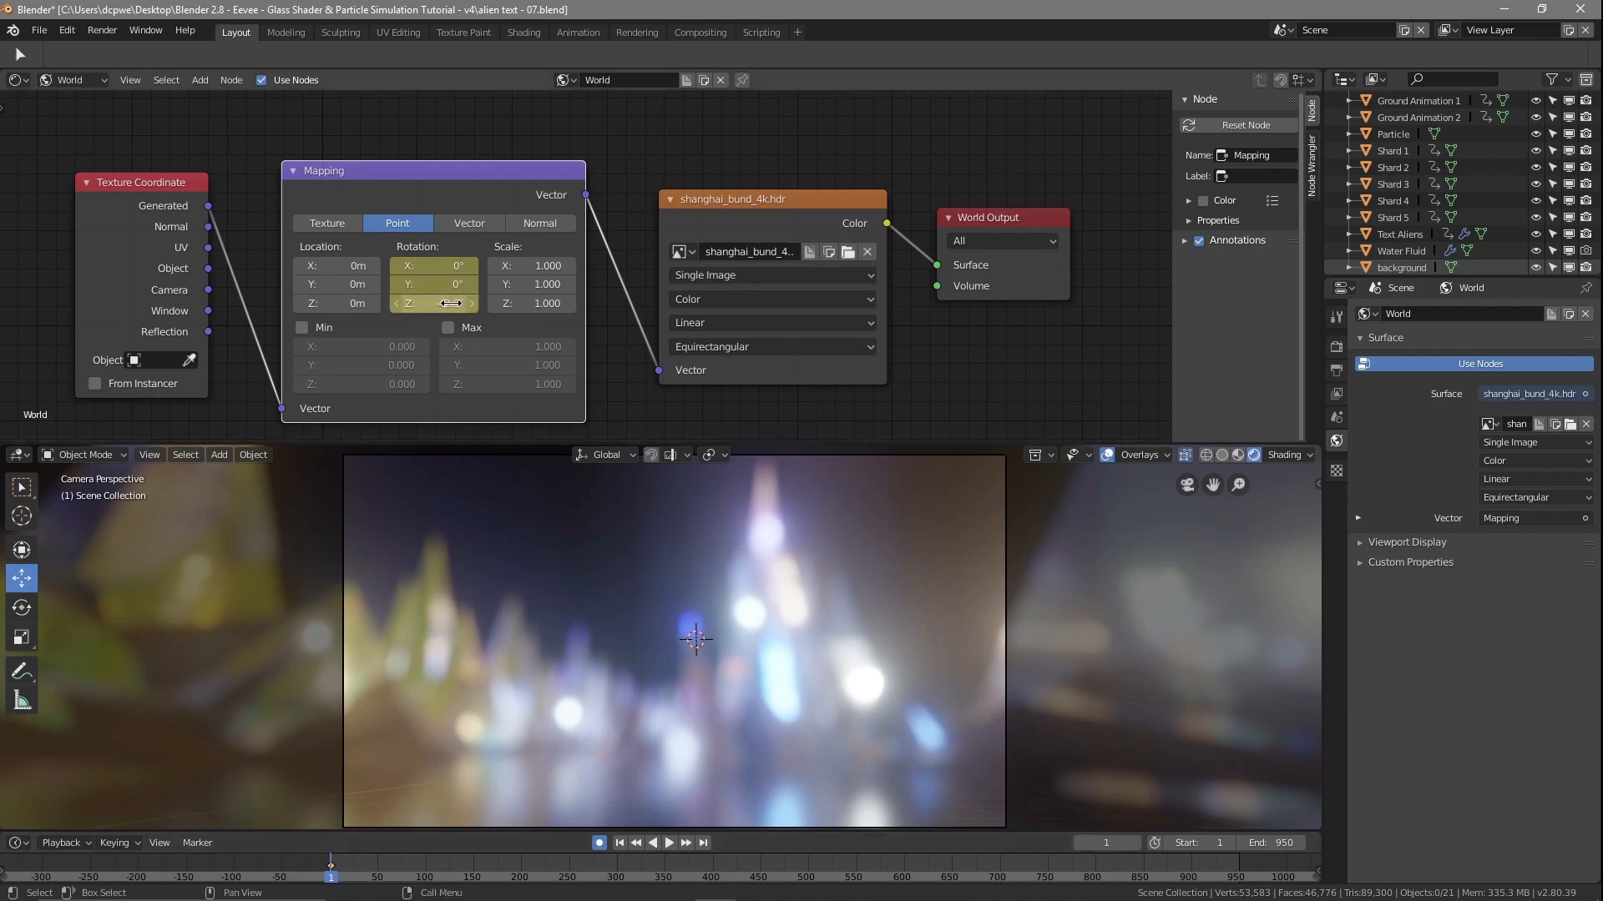
Set the Mapping node's Z rotation to -40.4° at frame 350 and review the animation up to frame 933
{"action": "left_click_drag", "start_coordinate": [332, 885], "coordinate": [664, 876]}
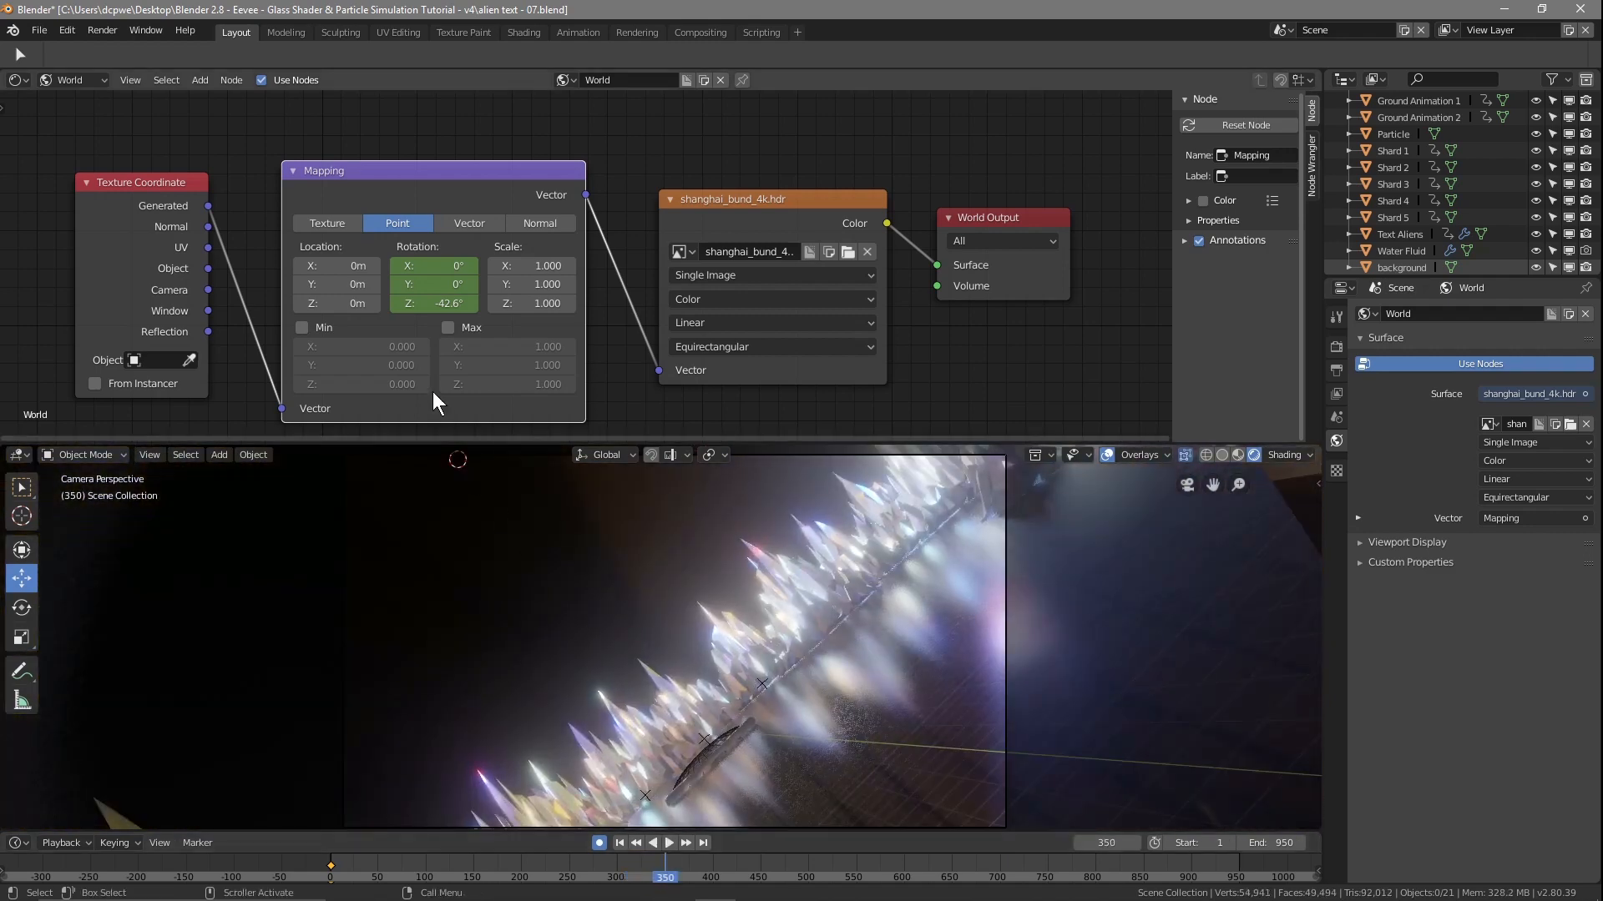
{"action": "left_click_drag", "start_coordinate": [434, 303], "coordinate": [445, 303]}
{"action": "right_click_drag", "start_coordinate": [659, 870], "coordinate": [449, 886]}
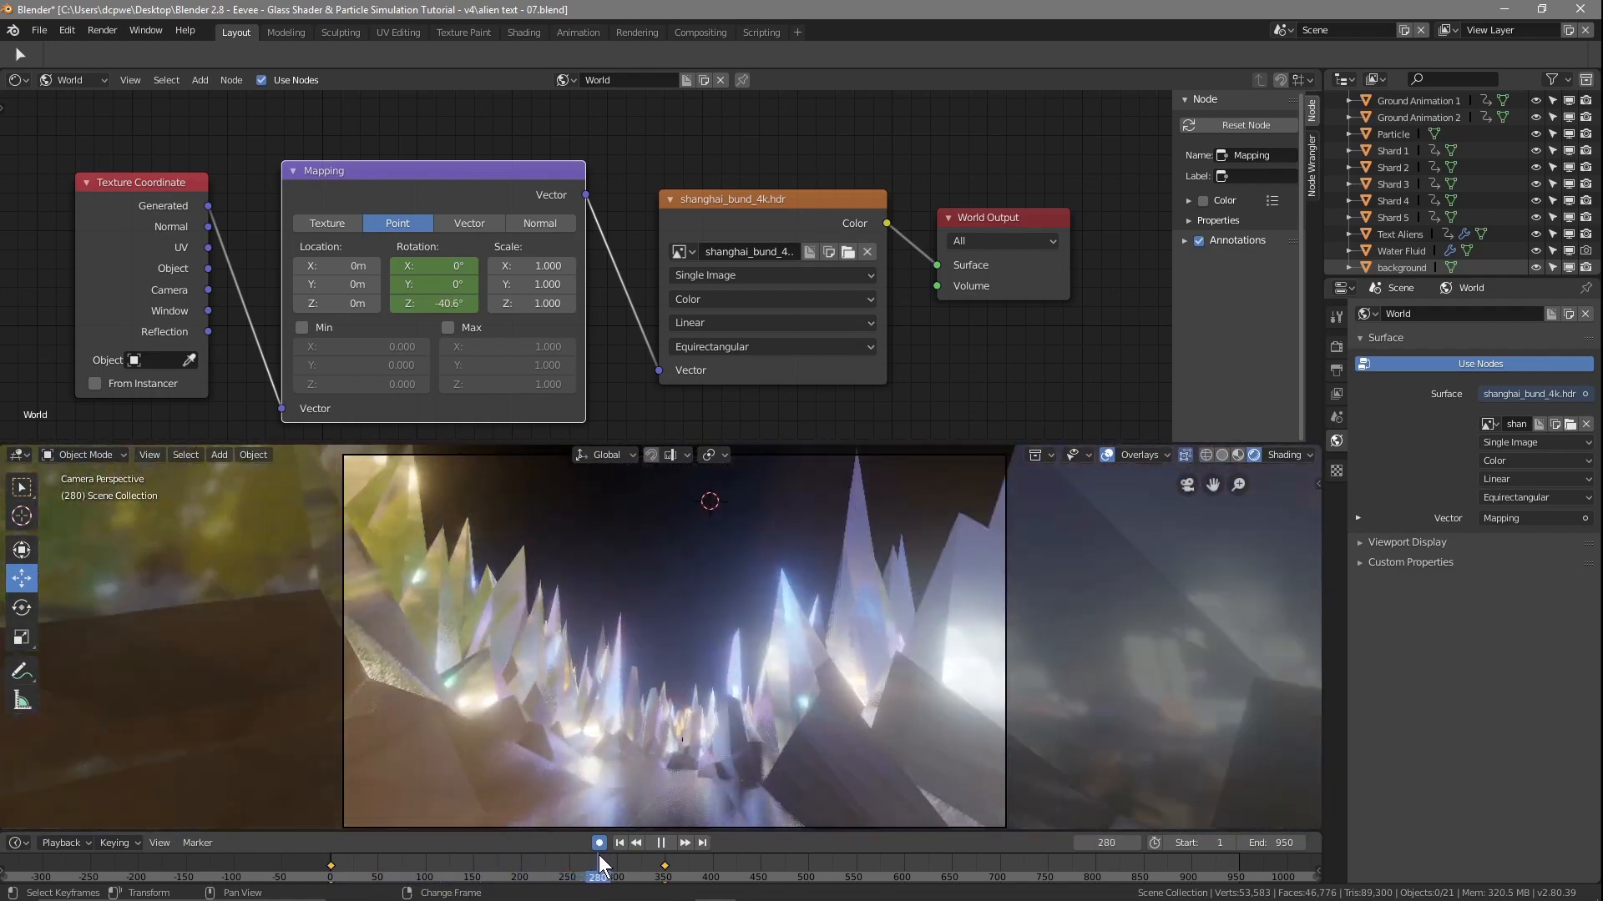
{"action": "right_click_drag", "start_coordinate": [673, 882], "coordinate": [1212, 891]}
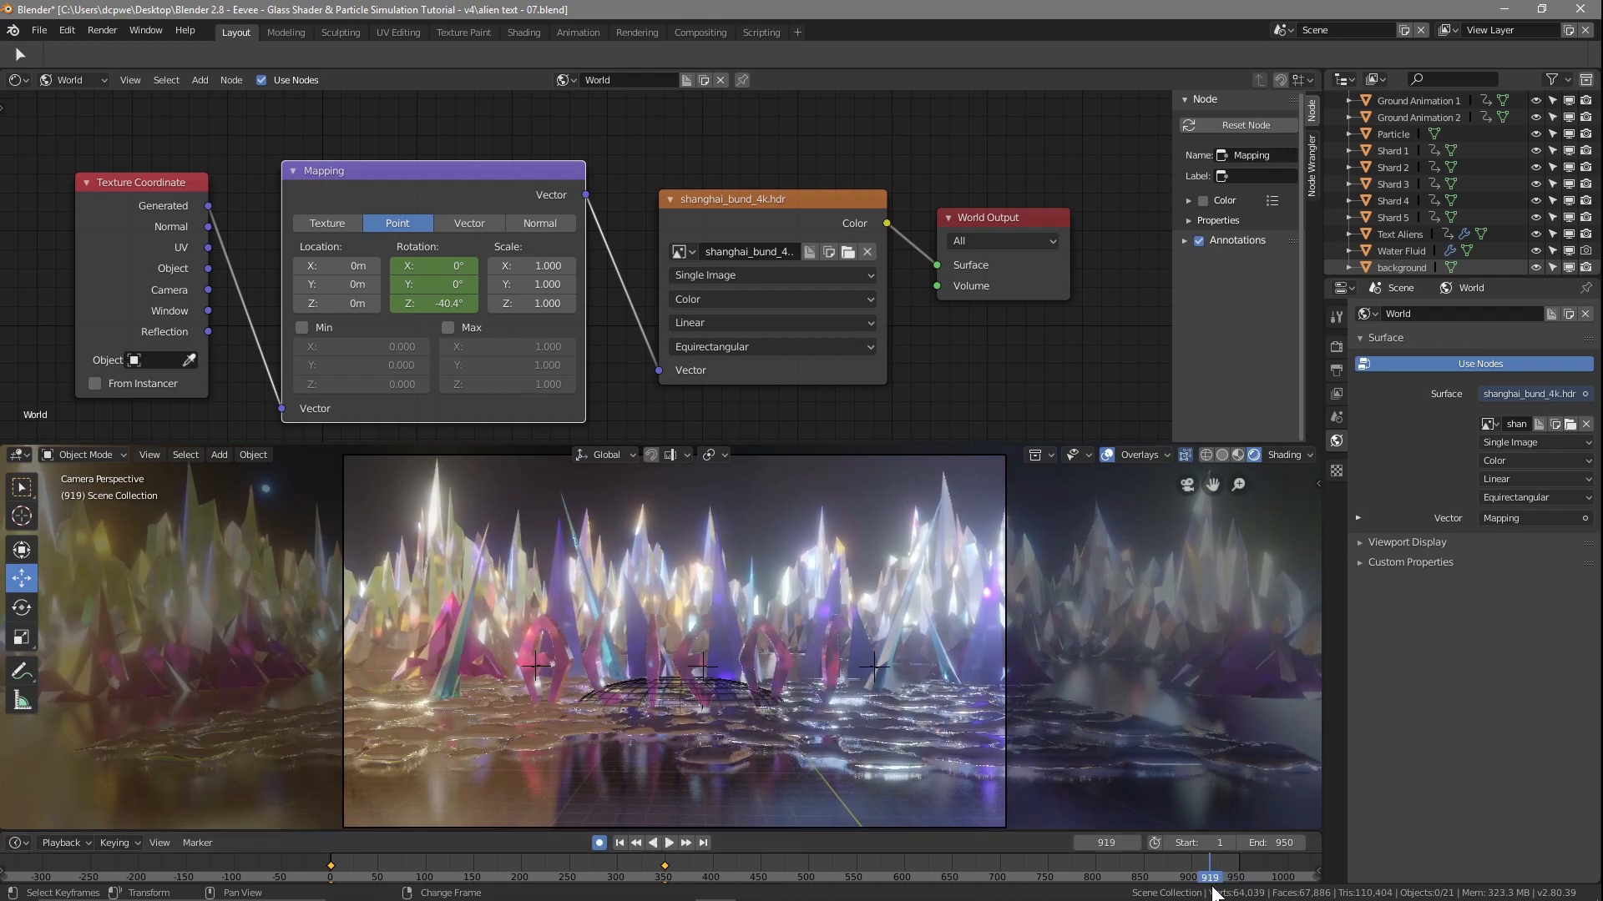
{"action": "key", "text": "space"}
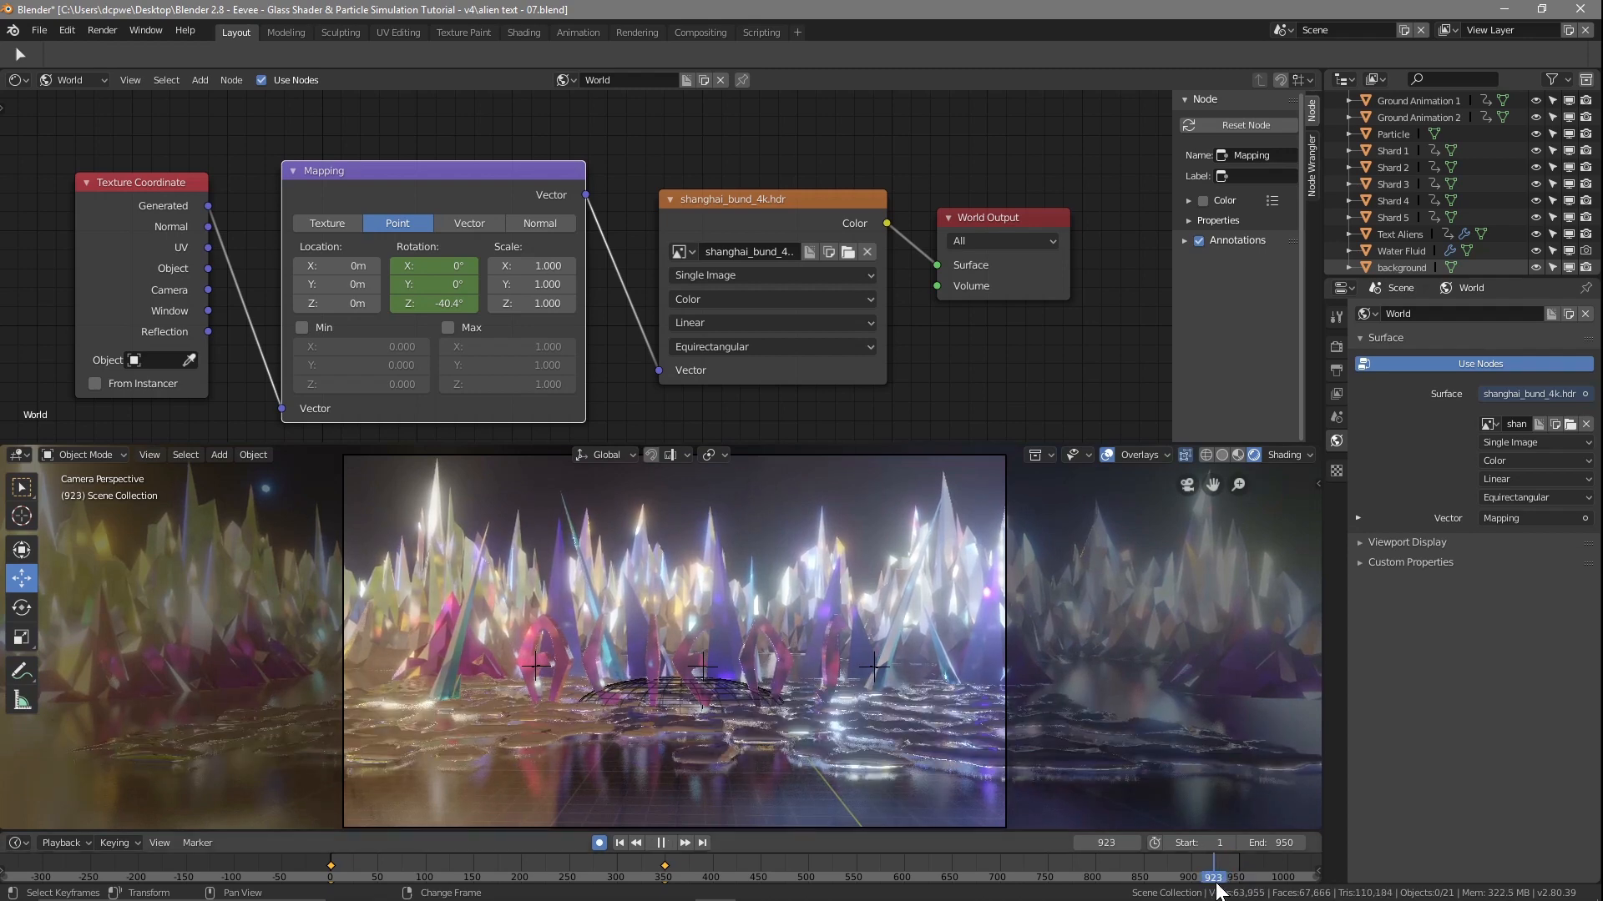
{"action": "key", "text": "space"}
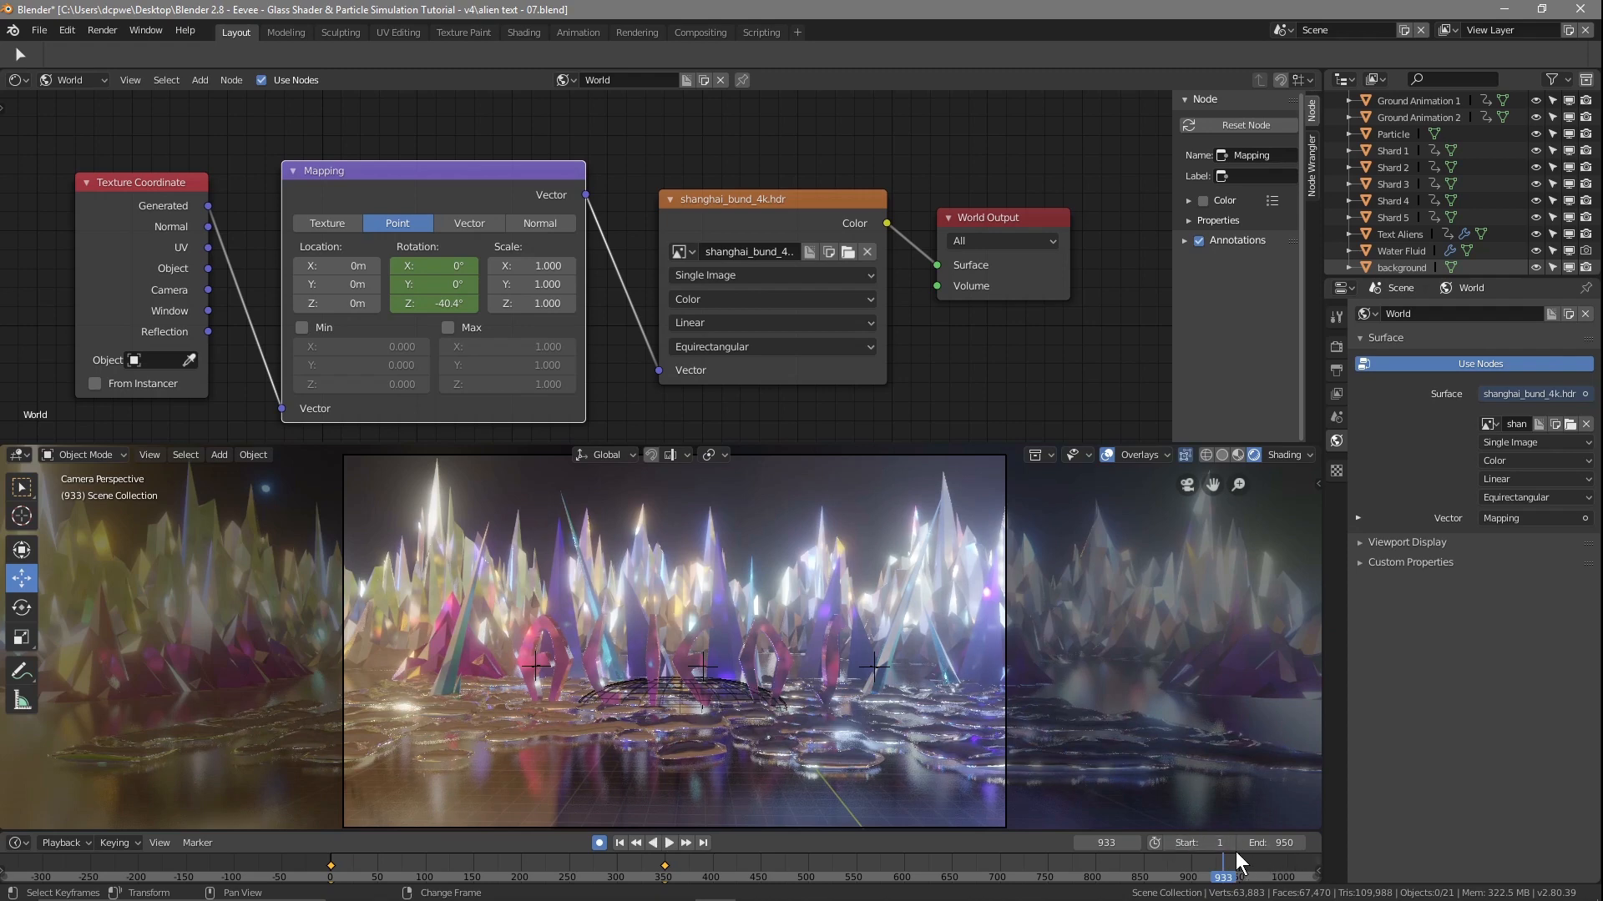
Advance to frame 945 and keyframe the World Mapping node's Z rotation at -45.8°
{"action": "left_click", "coordinate": [1135, 844]}
{"action": "left_click", "coordinate": [1135, 844]}
{"action": "left_click", "coordinate": [1135, 844]}
{"action": "left_click", "coordinate": [1135, 844]}
{"action": "left_click", "coordinate": [1135, 844]}
{"action": "left_click", "coordinate": [1135, 844]}
{"action": "left_click", "coordinate": [1135, 844]}
{"action": "left_click", "coordinate": [1136, 844]}
{"action": "left_click", "coordinate": [1135, 844]}
{"action": "left_click", "coordinate": [1135, 844]}
{"action": "left_click", "coordinate": [1135, 844]}
{"action": "left_click", "coordinate": [1135, 844]}
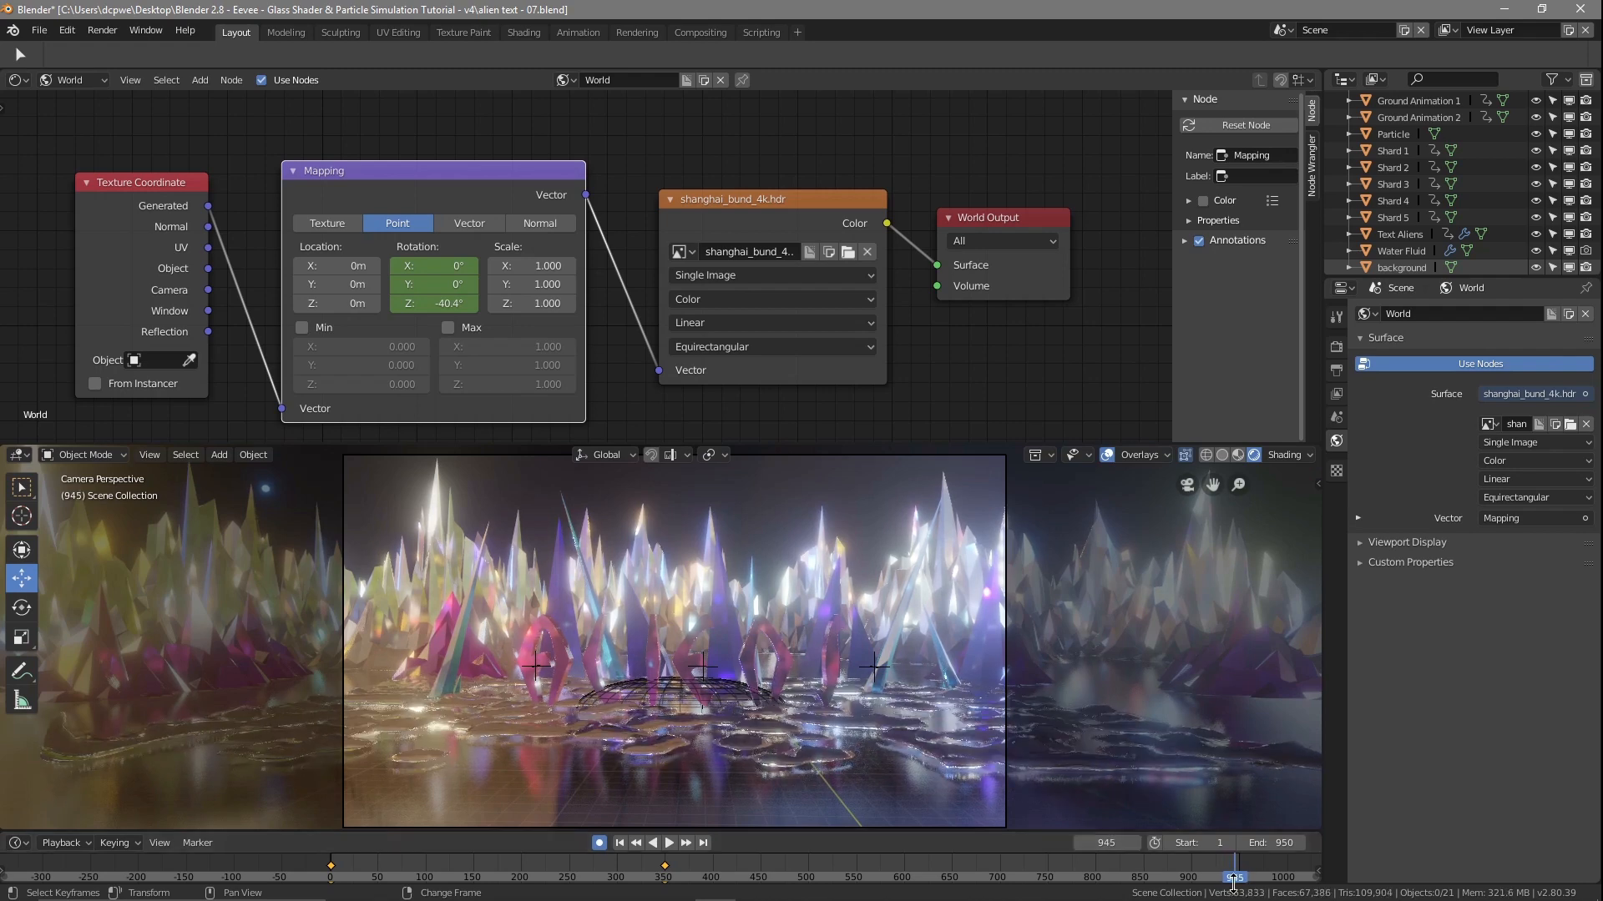
{"action": "left_click_drag", "start_coordinate": [451, 311], "coordinate": [436, 303]}
{"action": "key", "text": "i"}
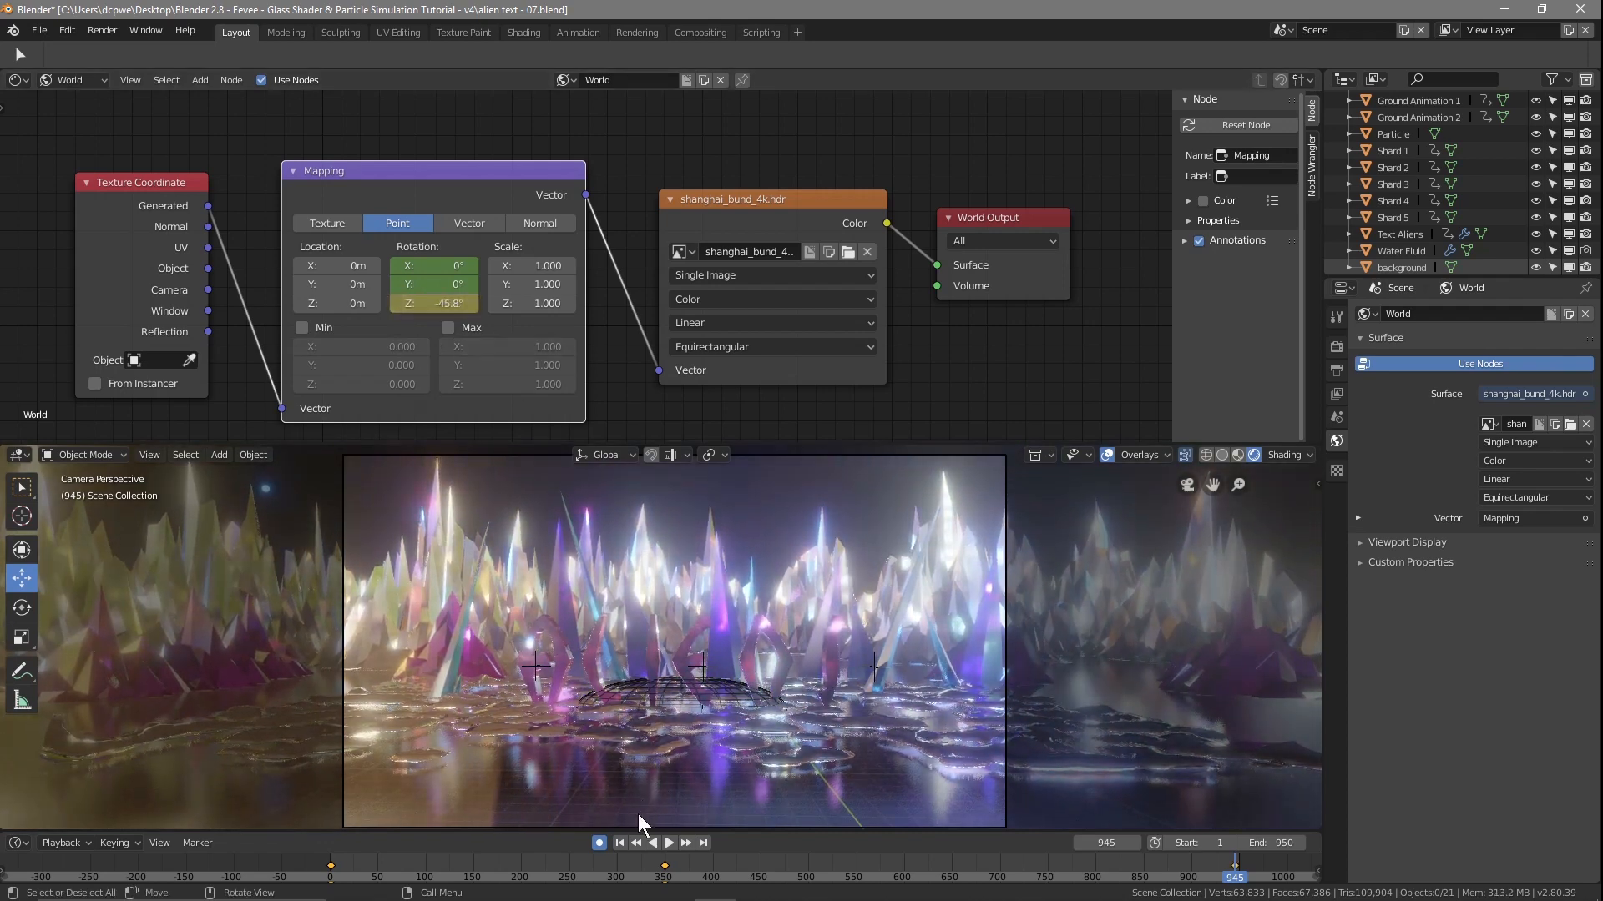
Scrub back from frame 945 and play the animation around frame 578 to check the background rotation
{"action": "key", "text": "space"}
{"action": "left_click_drag", "start_coordinate": [1236, 884], "coordinate": [793, 868]}
{"action": "key", "text": "space"}
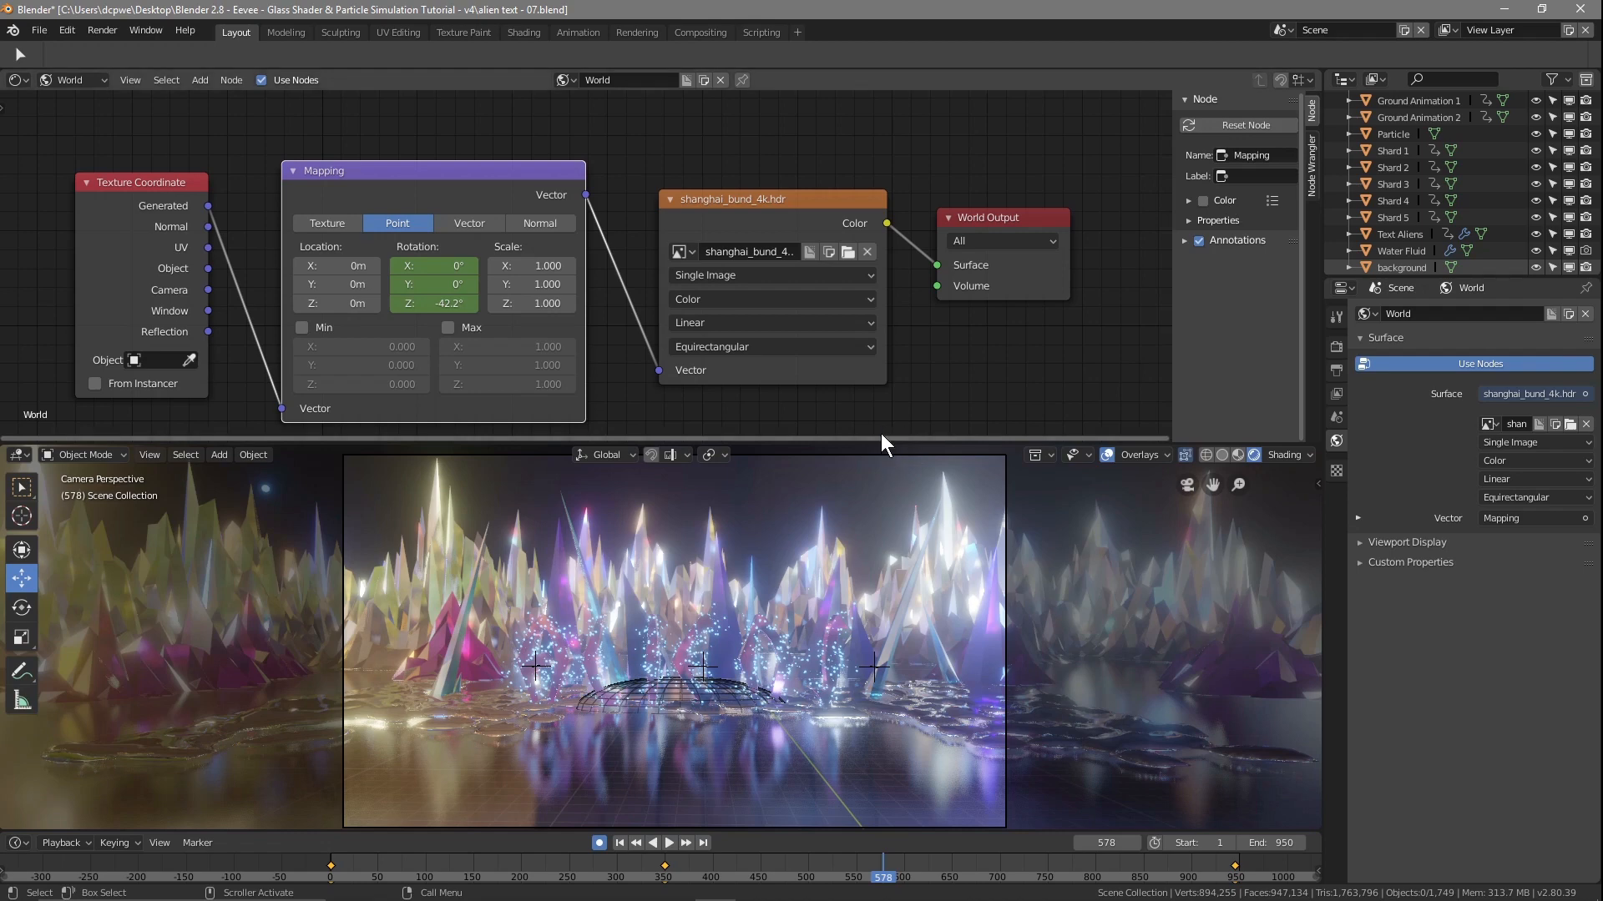
Join the Shader Editor area into the 3D viewport below it and save the file
{"action": "right_click", "coordinate": [1218, 442]}
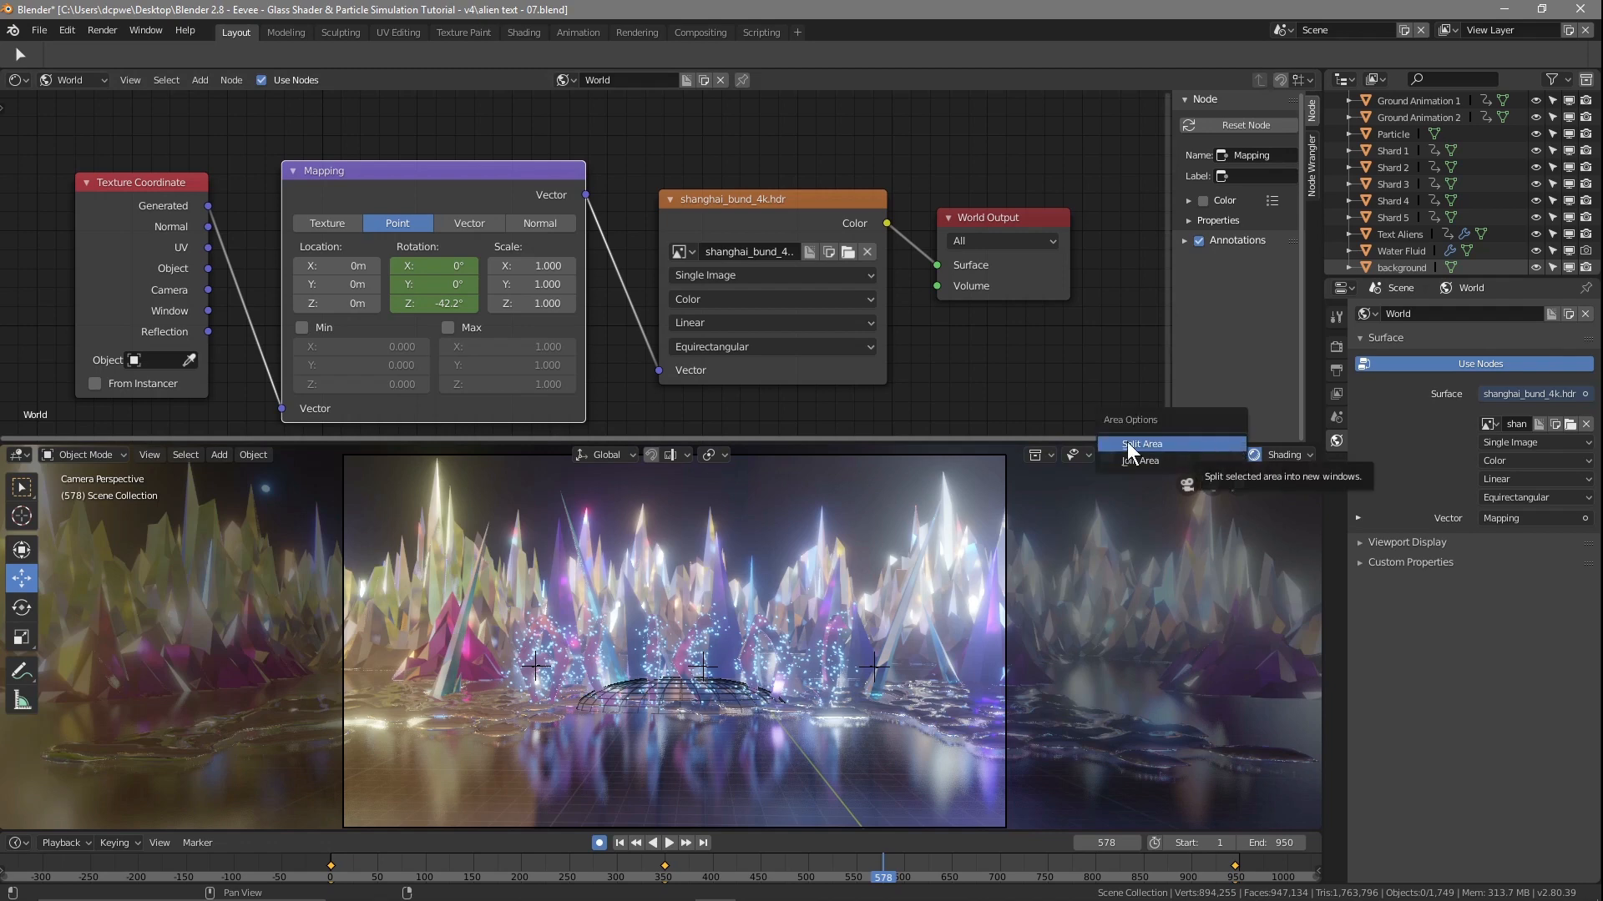
{"action": "left_click", "coordinate": [1157, 460]}
{"action": "key", "text": "Escape"}
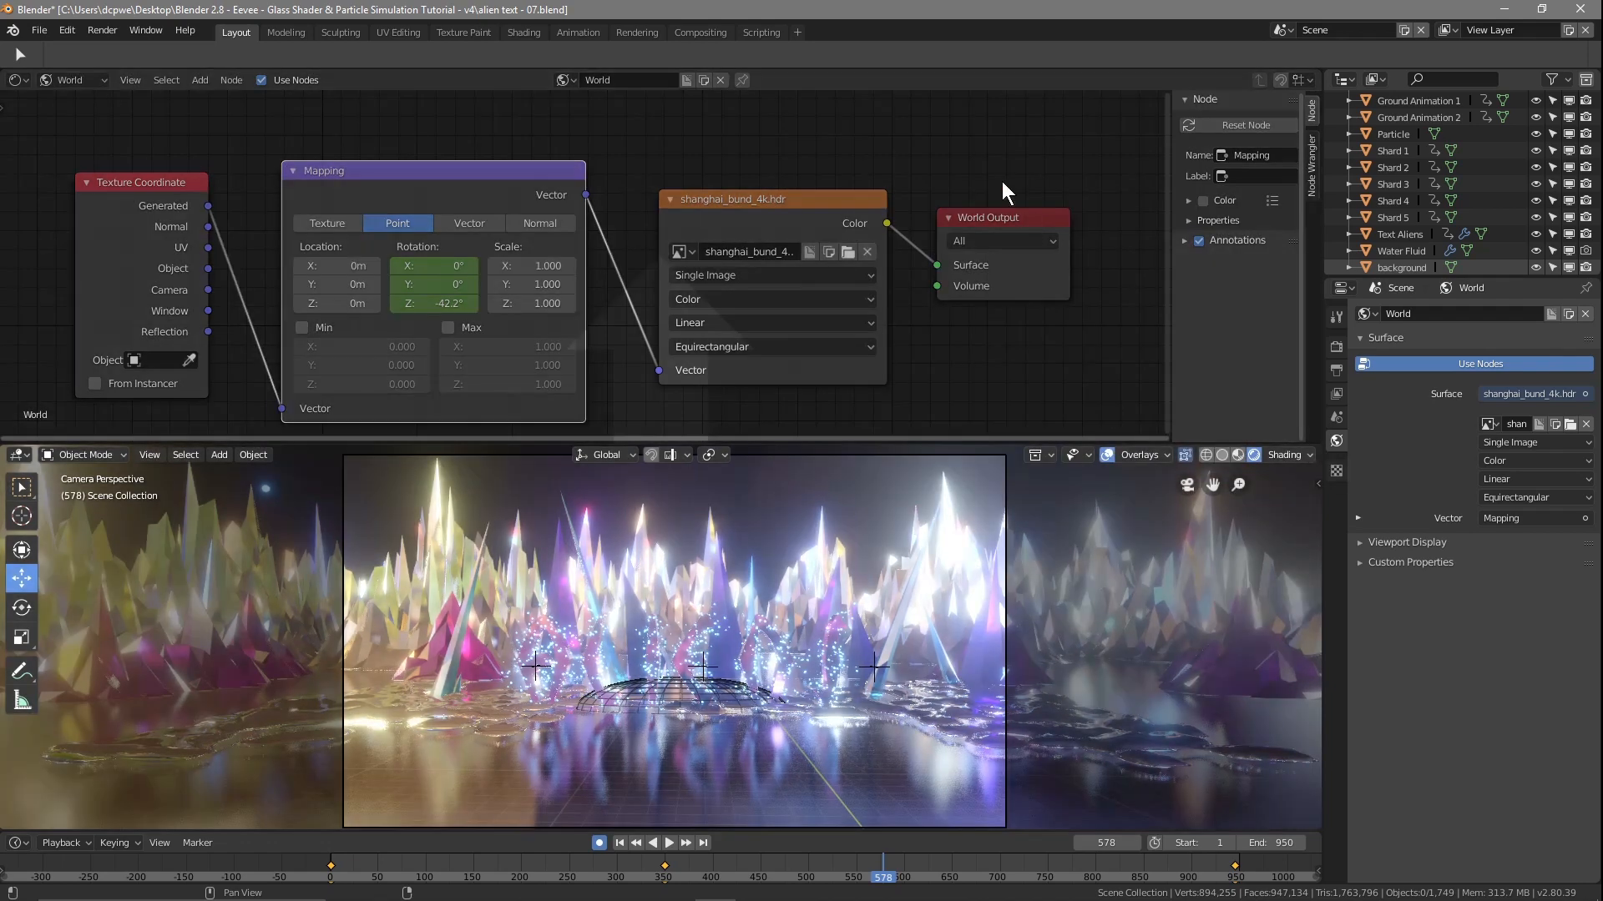
{"action": "left_click", "coordinate": [863, 156]}
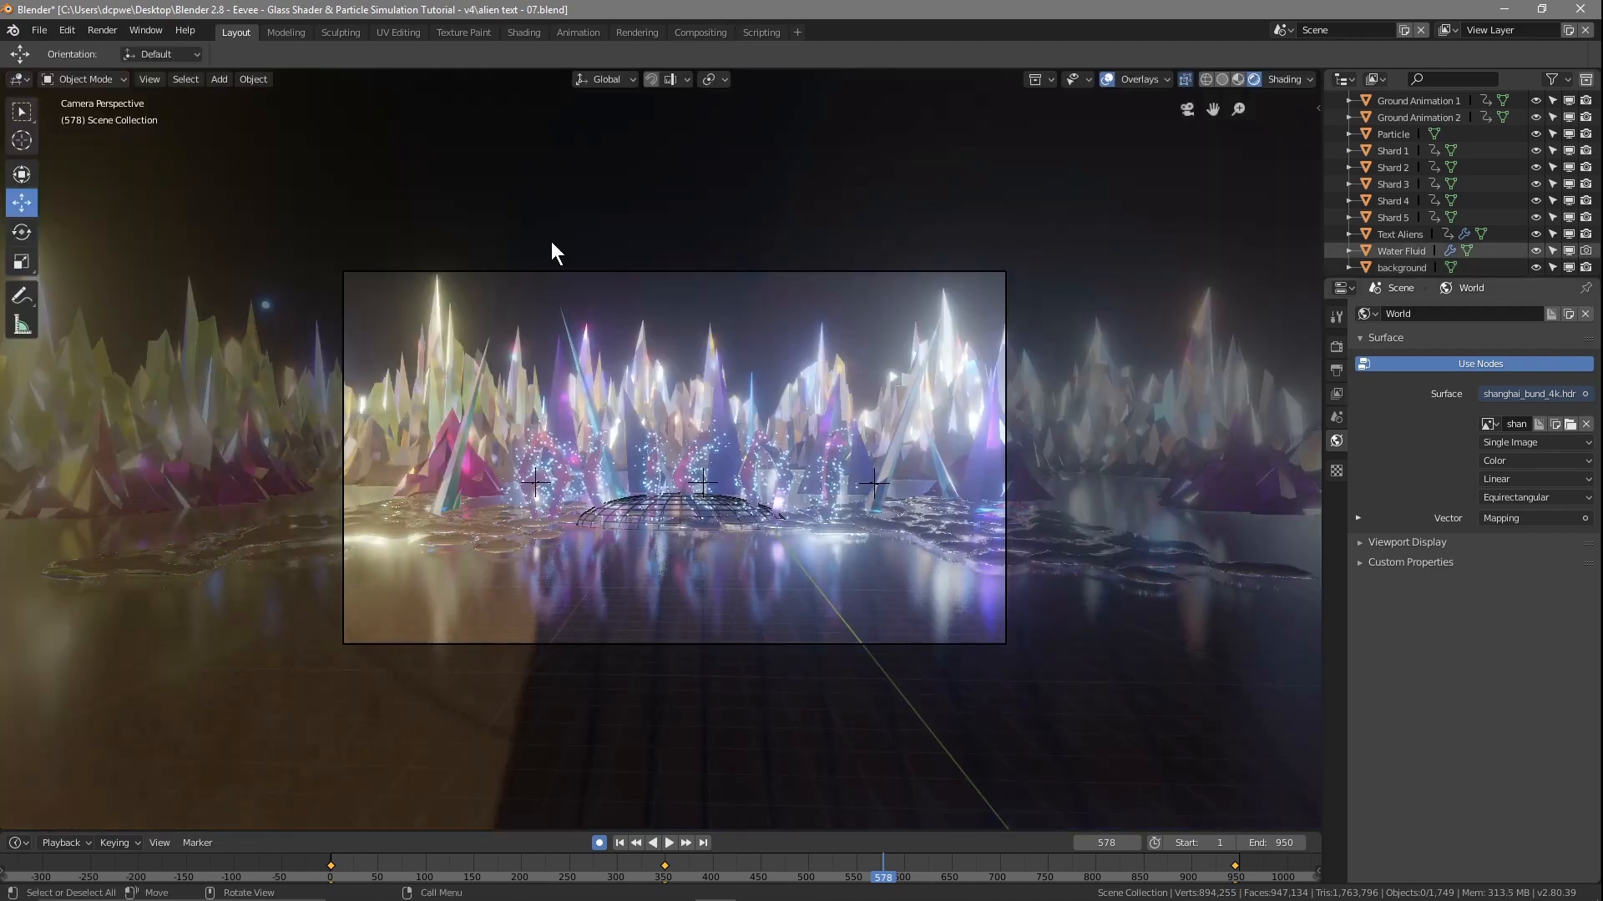
{"action": "scroll", "coordinate": [672, 368], "scroll_direction": "up", "scroll_amount": 3}
{"action": "left_click", "coordinate": [38, 32]}
{"action": "left_click", "coordinate": [74, 155]}
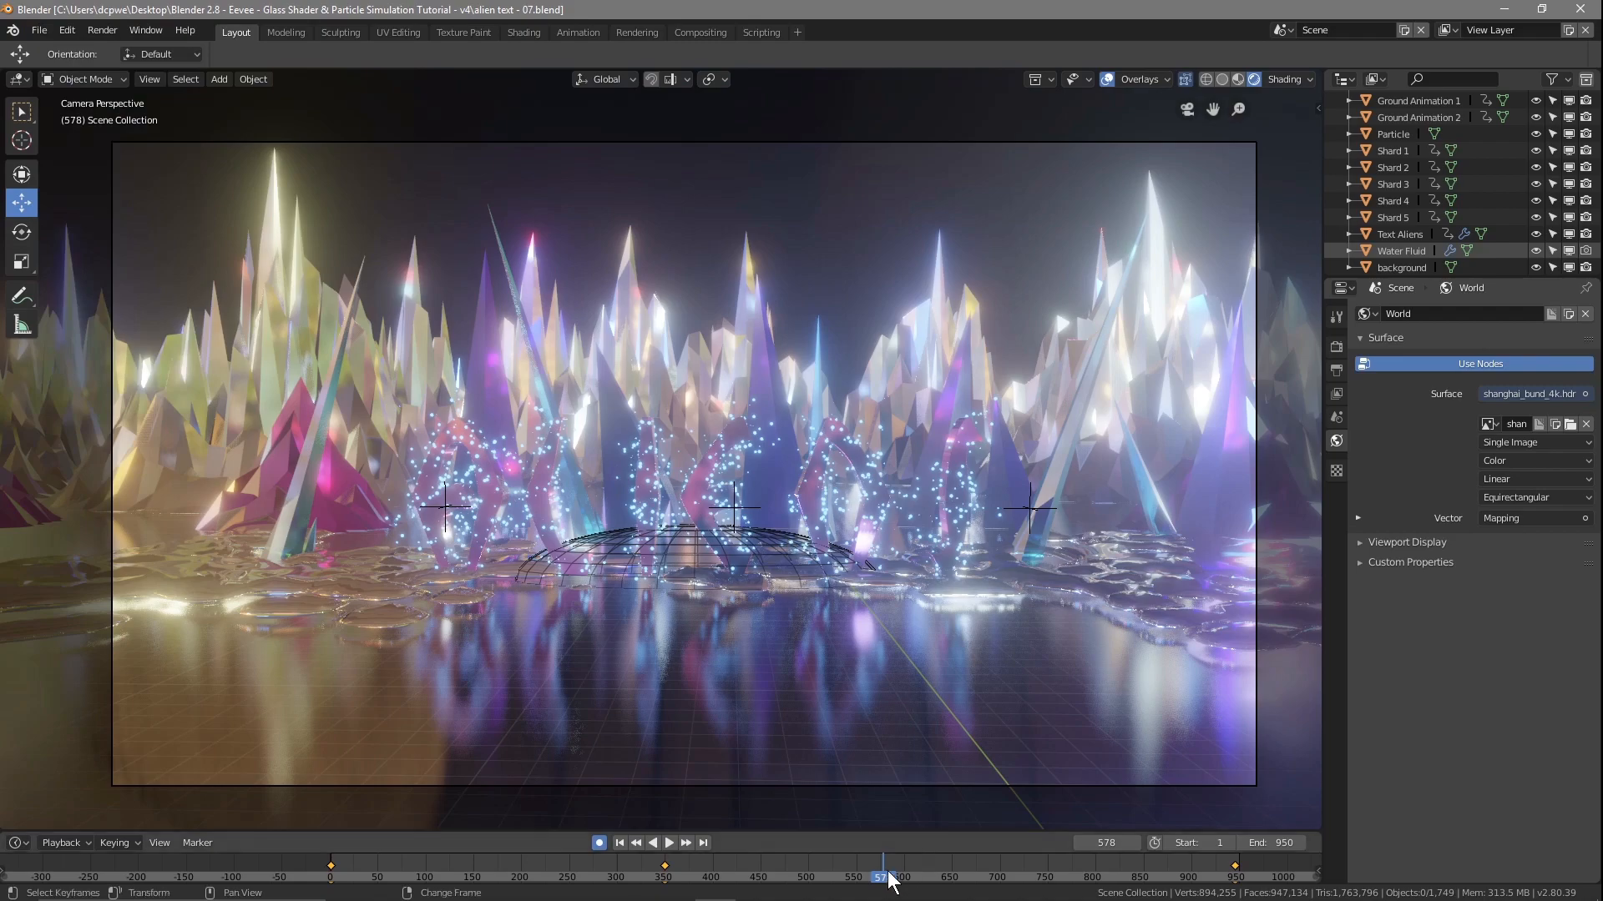
Play and scrub the animation from frame 578 to frame 948 to examine the moving reflections
{"action": "key", "text": "space"}
{"action": "right_click_drag", "start_coordinate": [1000, 872], "coordinate": [1088, 854]}
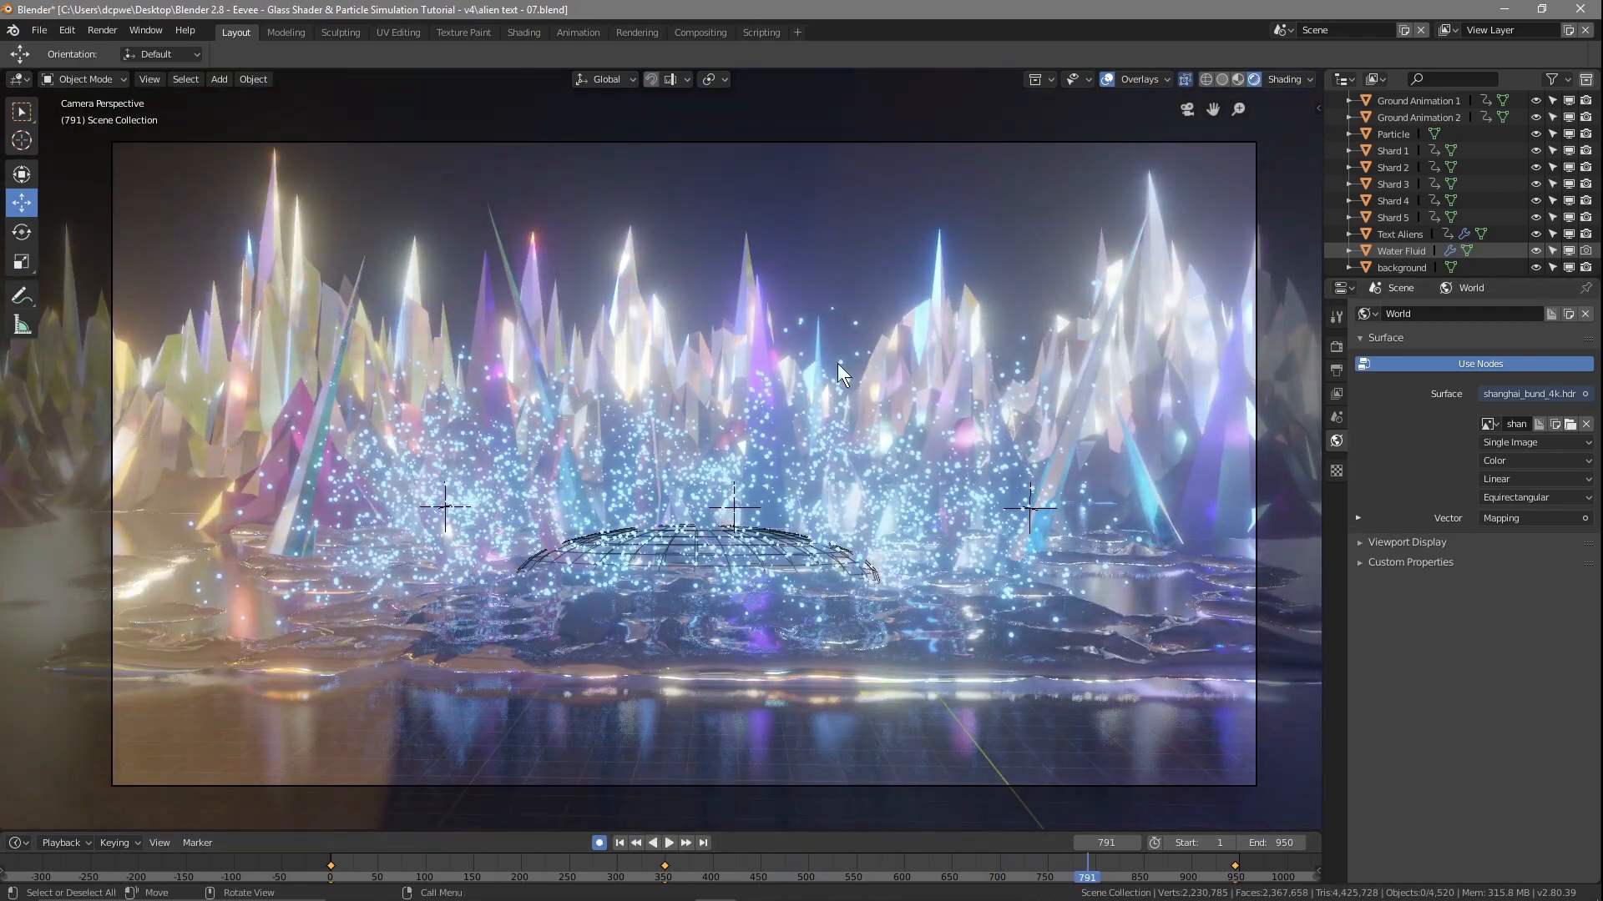
{"action": "key", "text": "space"}
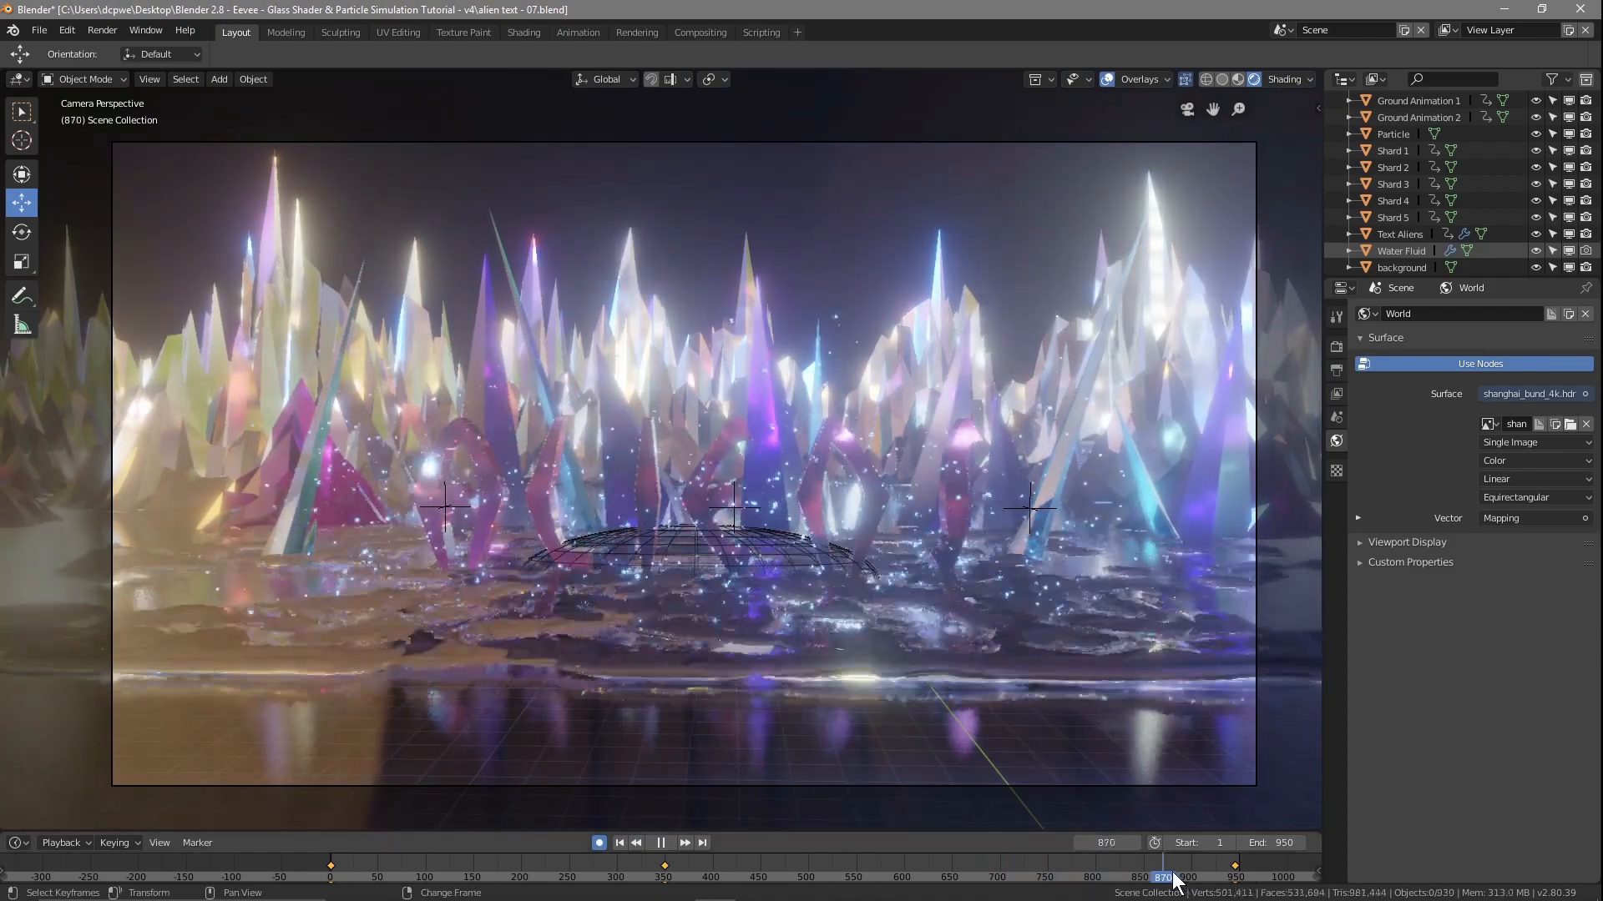
{"action": "right_click_drag", "start_coordinate": [1188, 881], "coordinate": [1233, 869]}
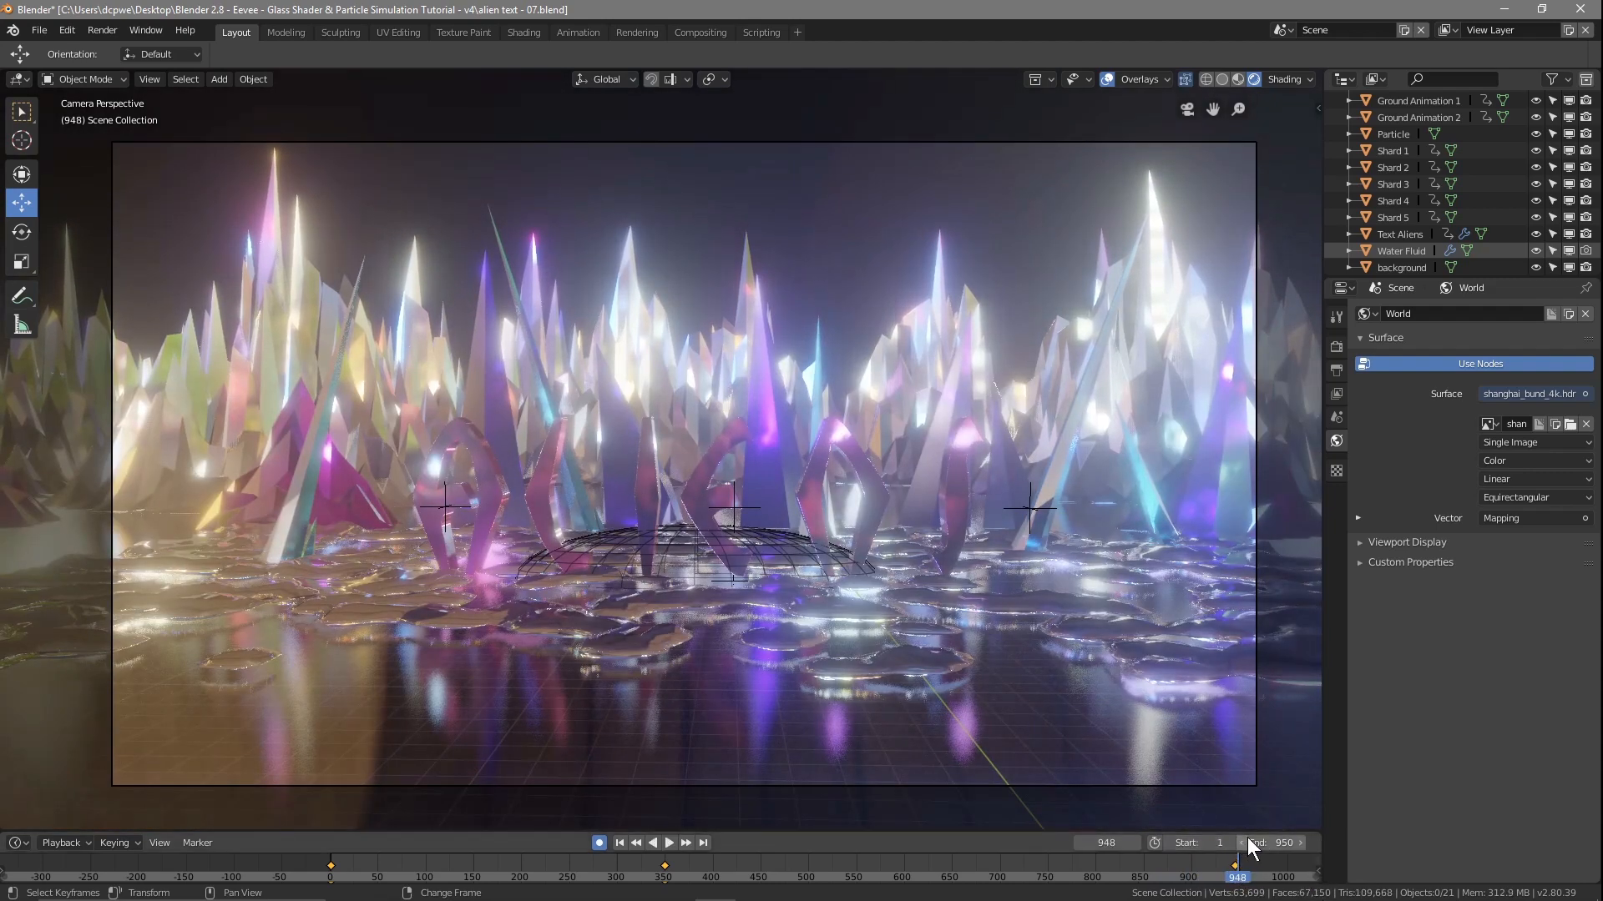
Go to frame 950, render a still image to examine the final look, and close the render window
{"action": "left_click", "coordinate": [1137, 846]}
{"action": "left_click", "coordinate": [1137, 846]}
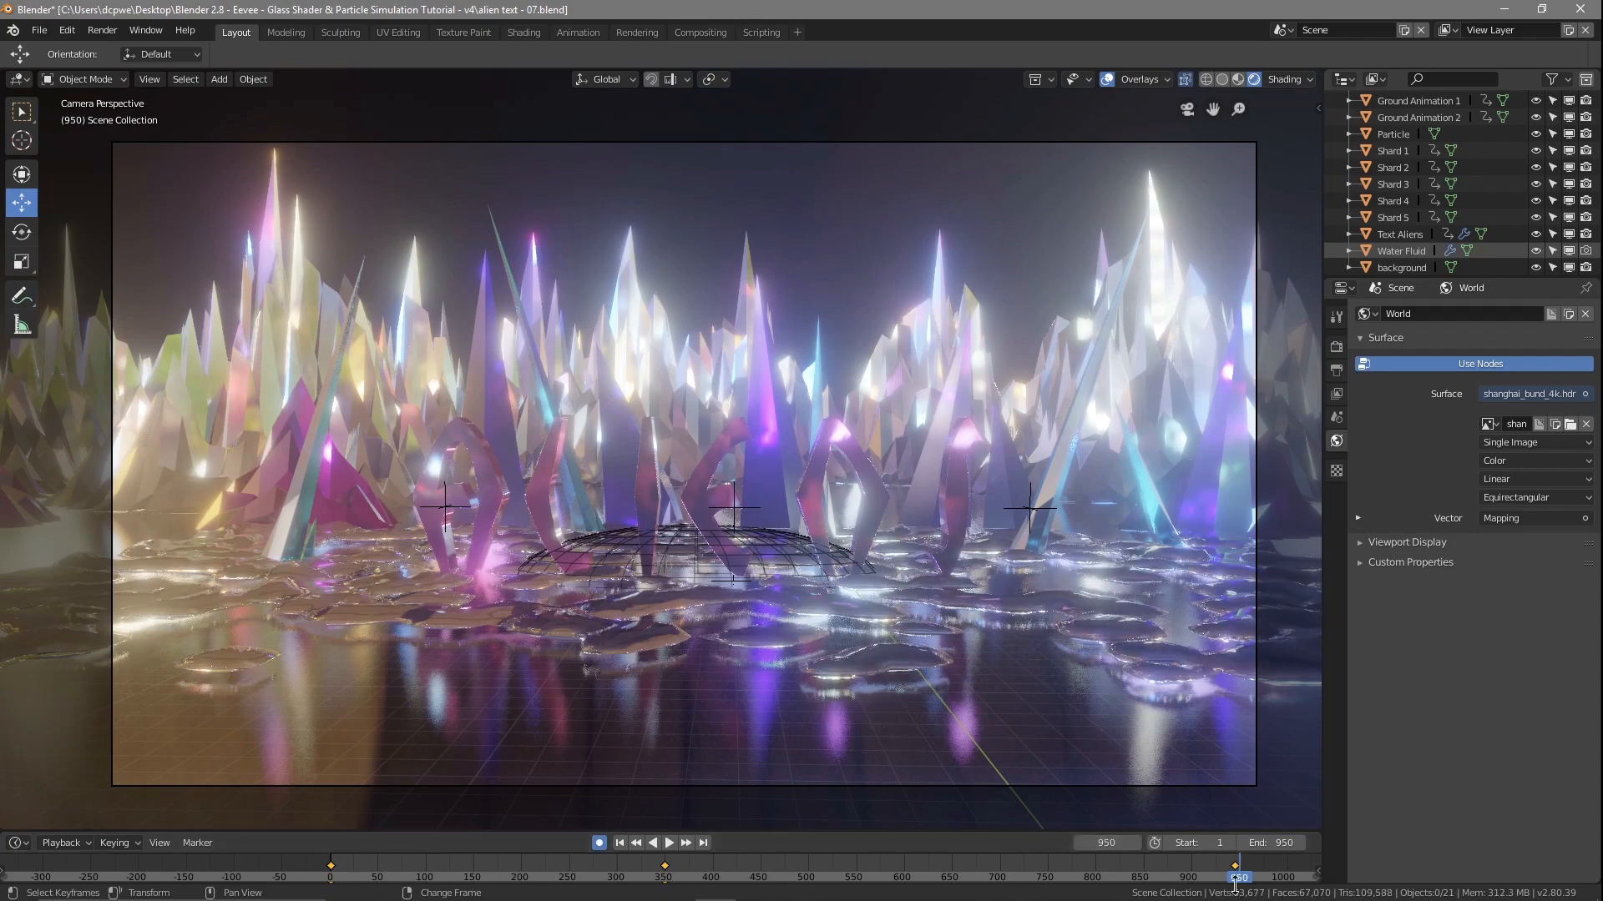
{"action": "key", "text": "F12"}
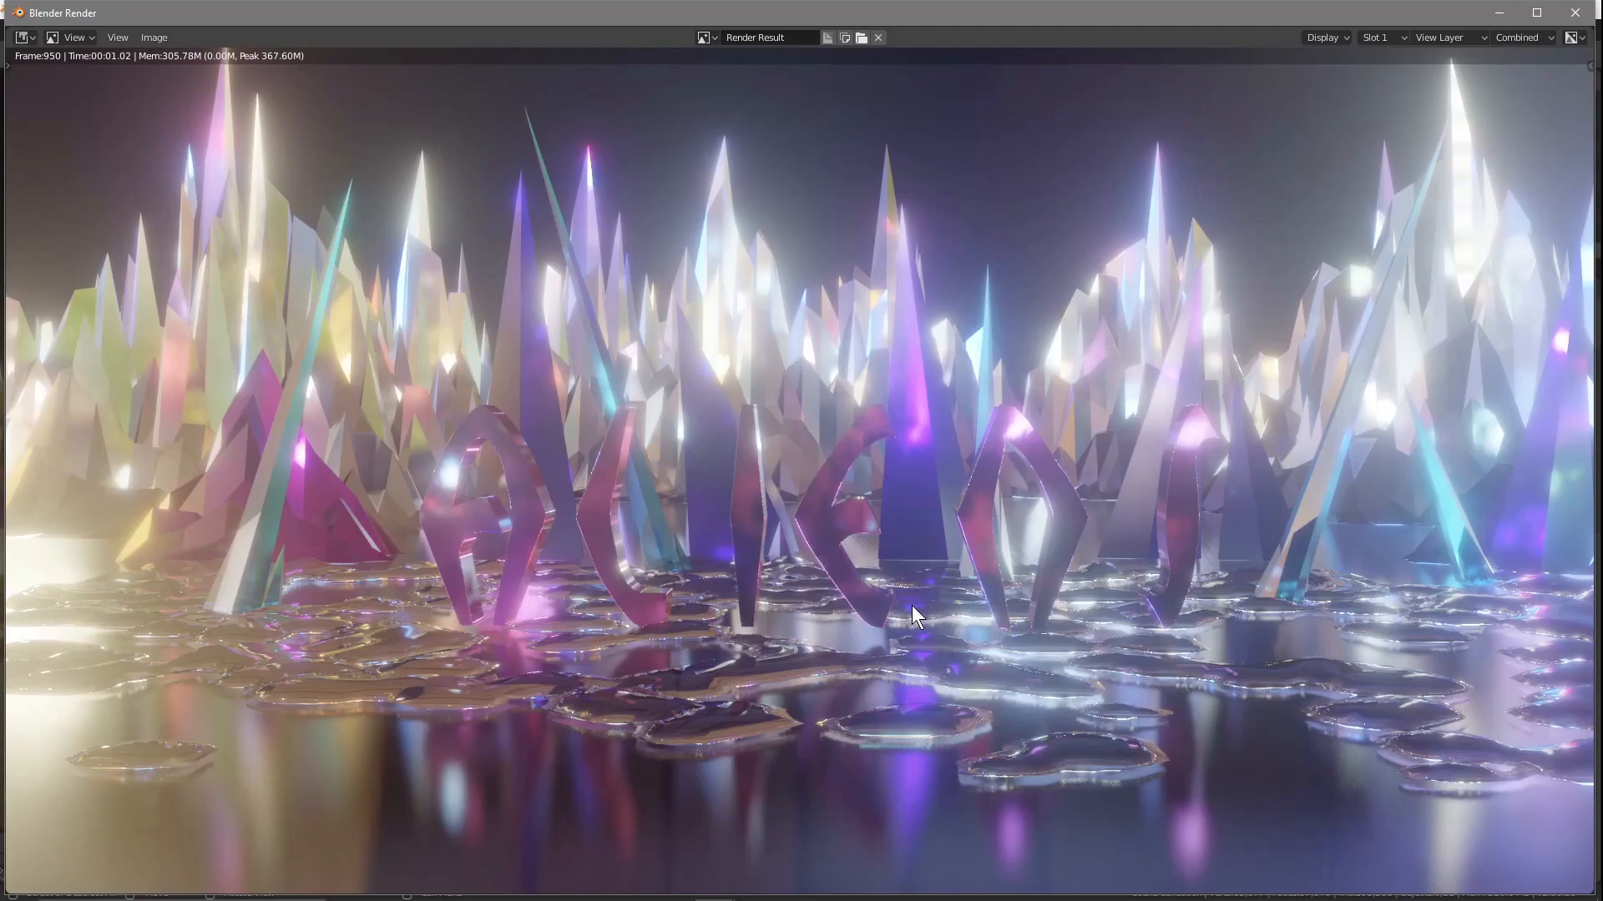
{"action": "left_click", "coordinate": [1574, 12]}
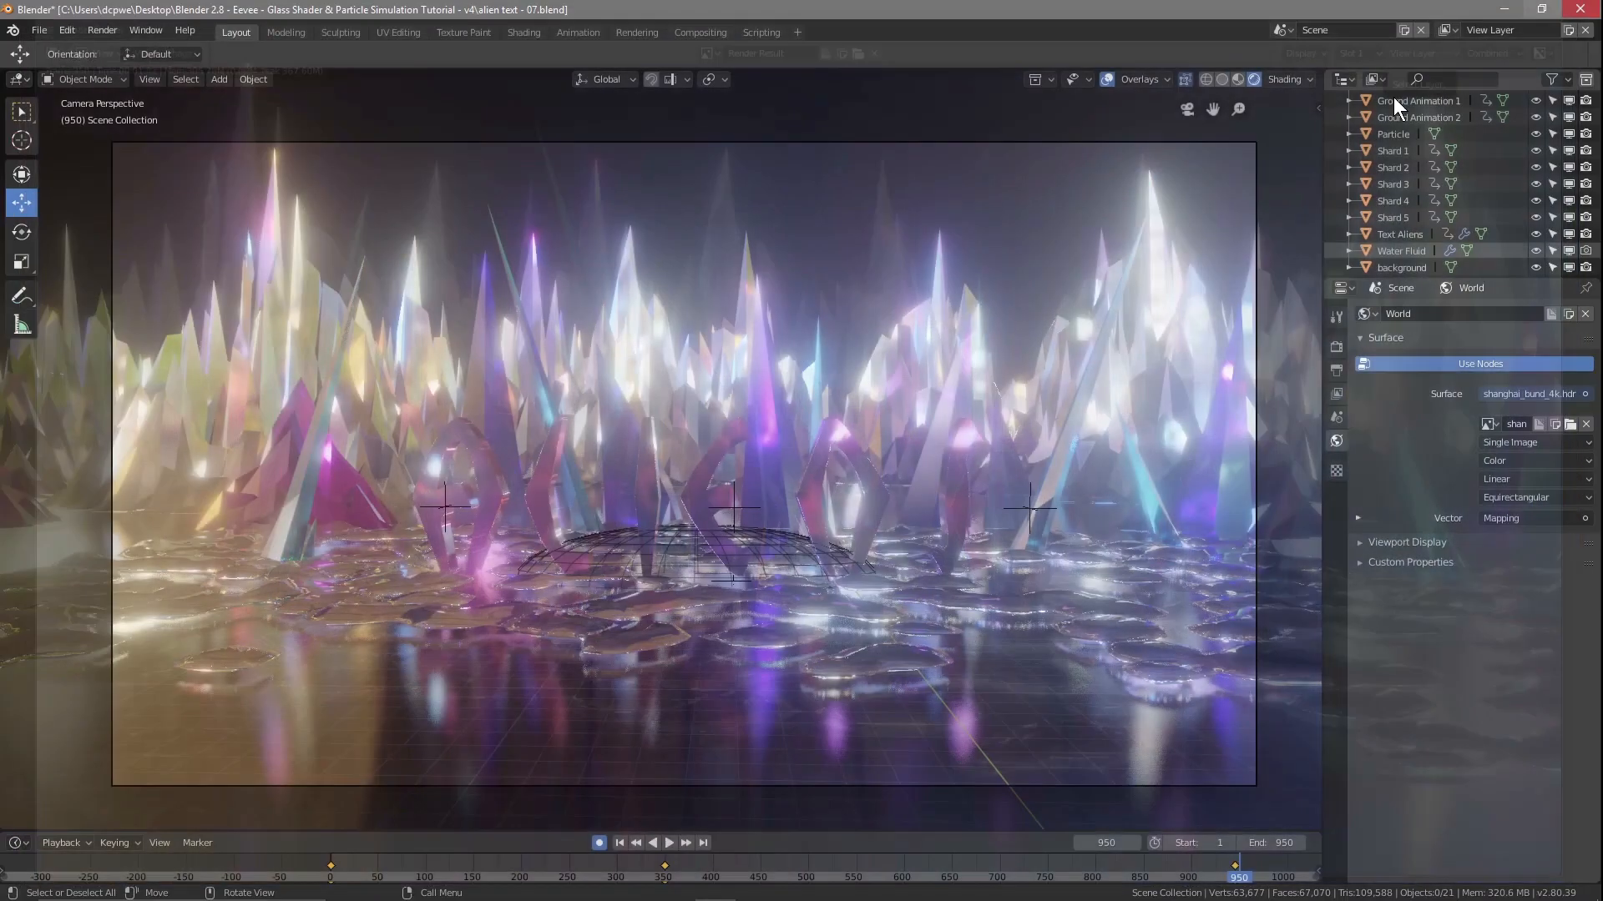
Save the current file and save a new version as "alien text - 08.blend"
{"action": "left_click", "coordinate": [39, 30]}
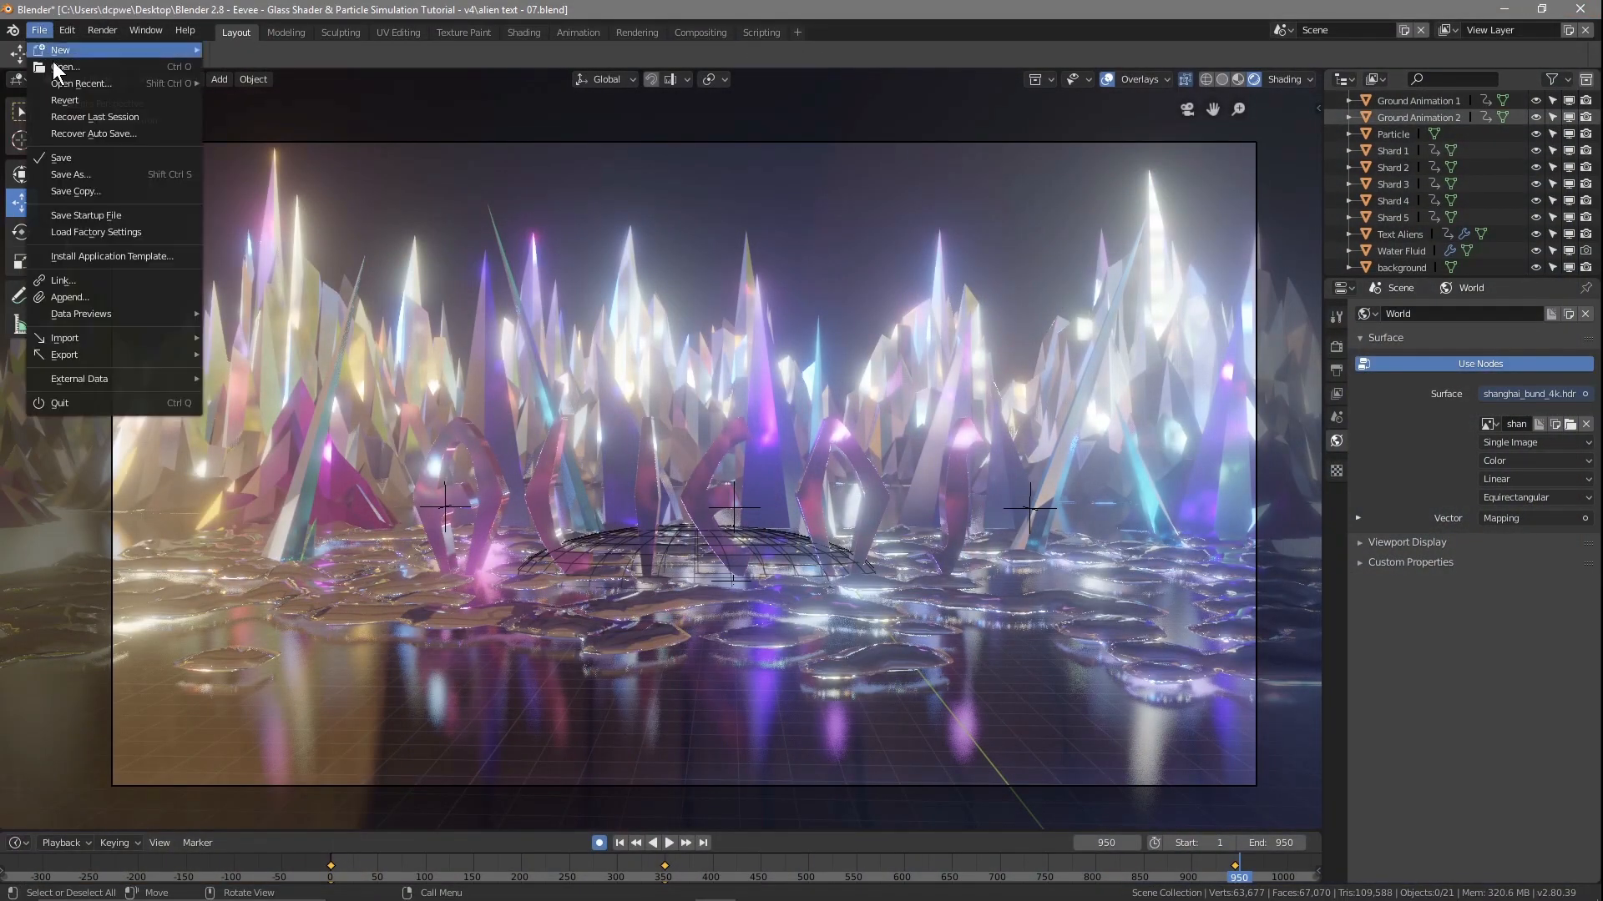
{"action": "left_click", "coordinate": [70, 149]}
{"action": "left_click", "coordinate": [42, 31]}
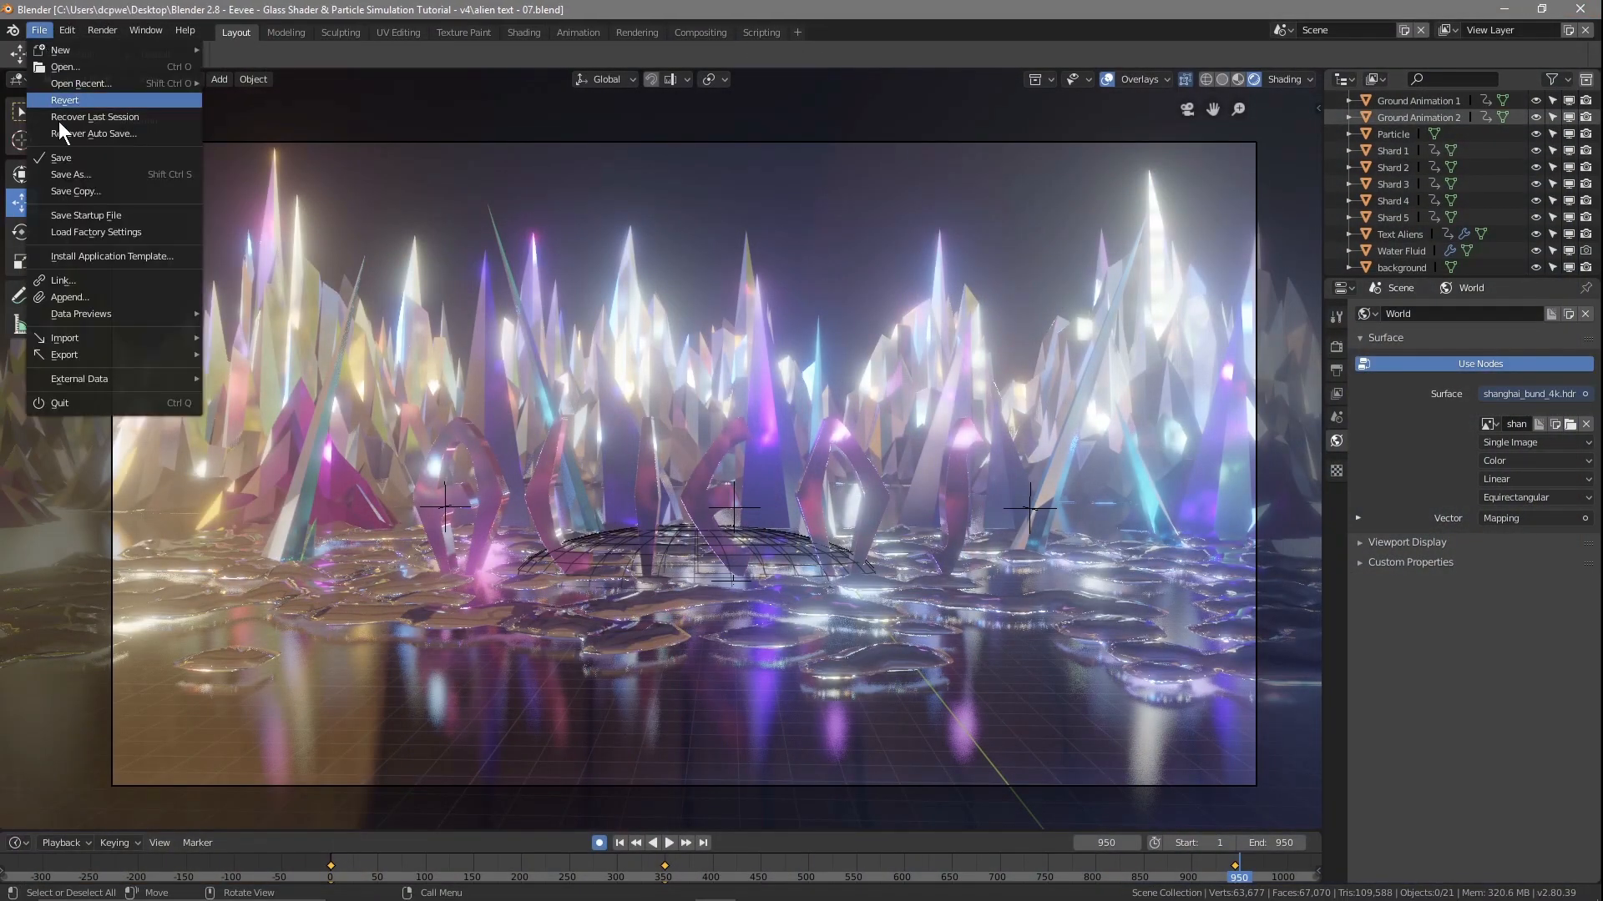
{"action": "left_click", "coordinate": [82, 167]}
{"action": "left_click", "coordinate": [289, 121]}
{"action": "left_click", "coordinate": [272, 121]}
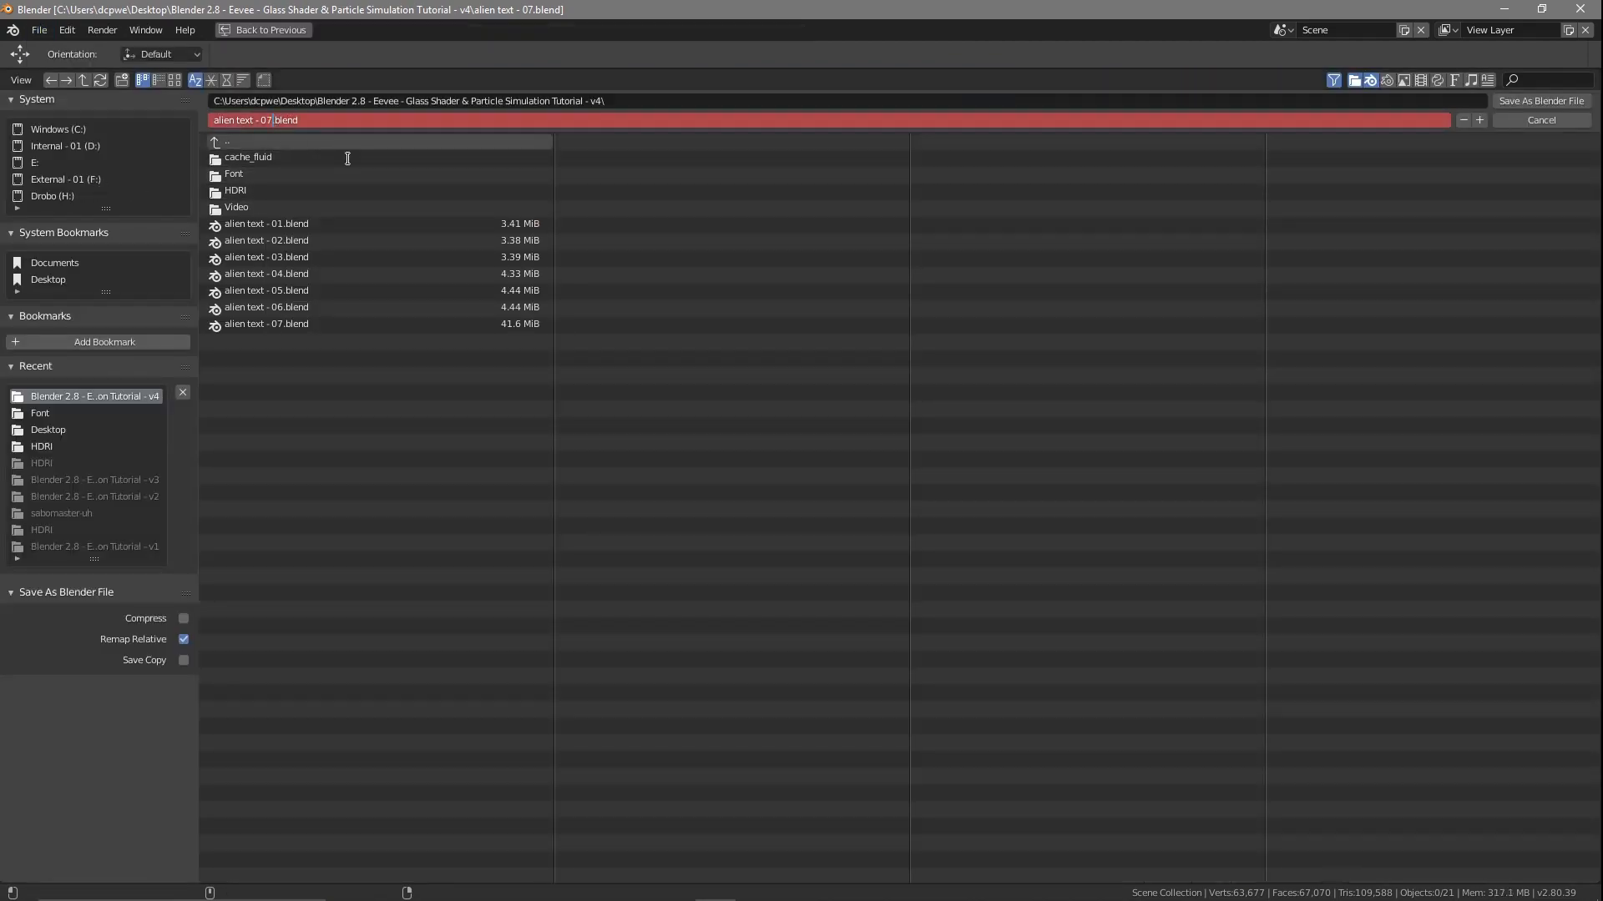
{"action": "left_click", "coordinate": [1550, 101]}
{"action": "left_click", "coordinate": [1536, 100]}
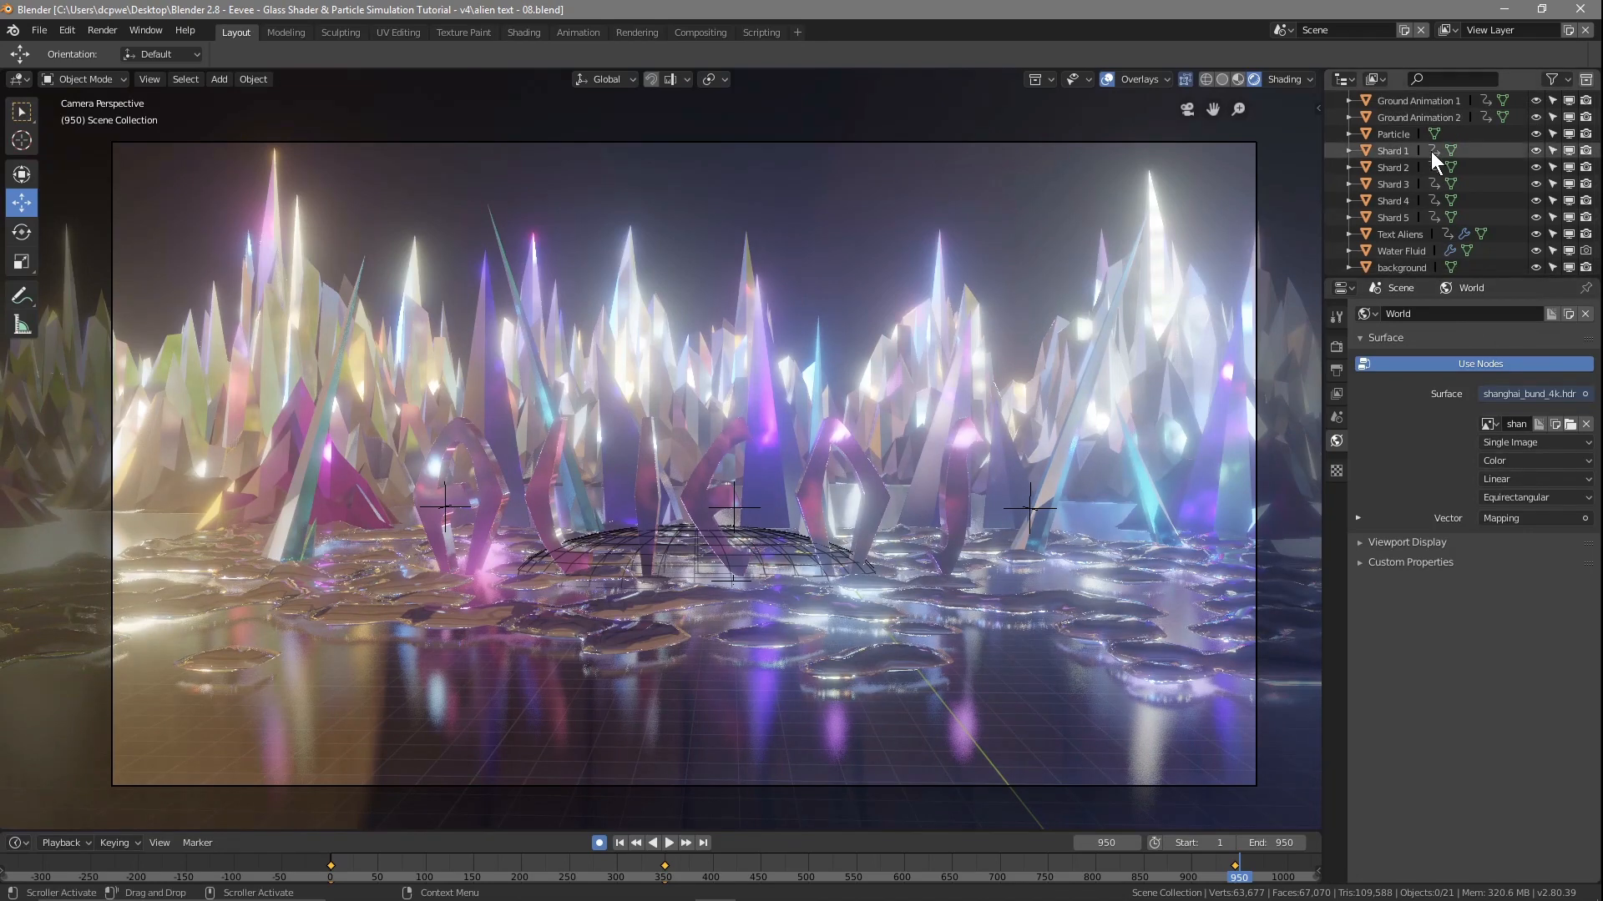
Add a Subdivision Surface modifier to the Water Fluid object and test-render frame 950
{"action": "scroll", "coordinate": [1411, 148], "scroll_direction": "up", "scroll_amount": 2}
{"action": "scroll", "coordinate": [1394, 150], "scroll_direction": "up", "scroll_amount": 2}
{"action": "scroll", "coordinate": [1400, 158], "scroll_direction": "down", "scroll_amount": 4}
{"action": "left_click", "coordinate": [1404, 249]}
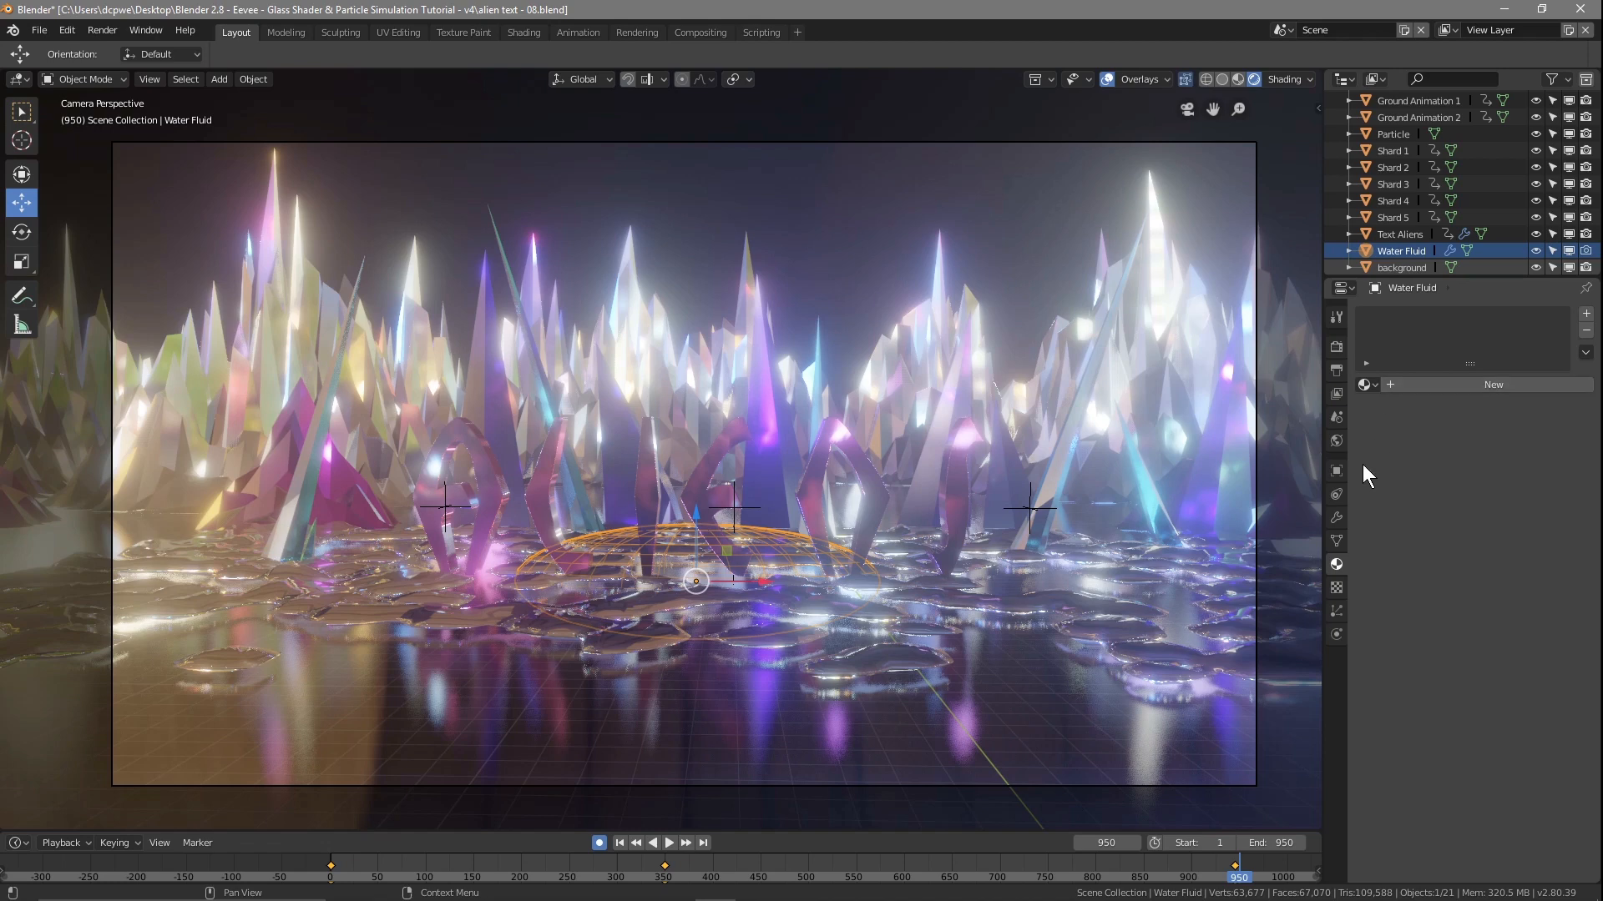
{"action": "left_click", "coordinate": [1338, 517]}
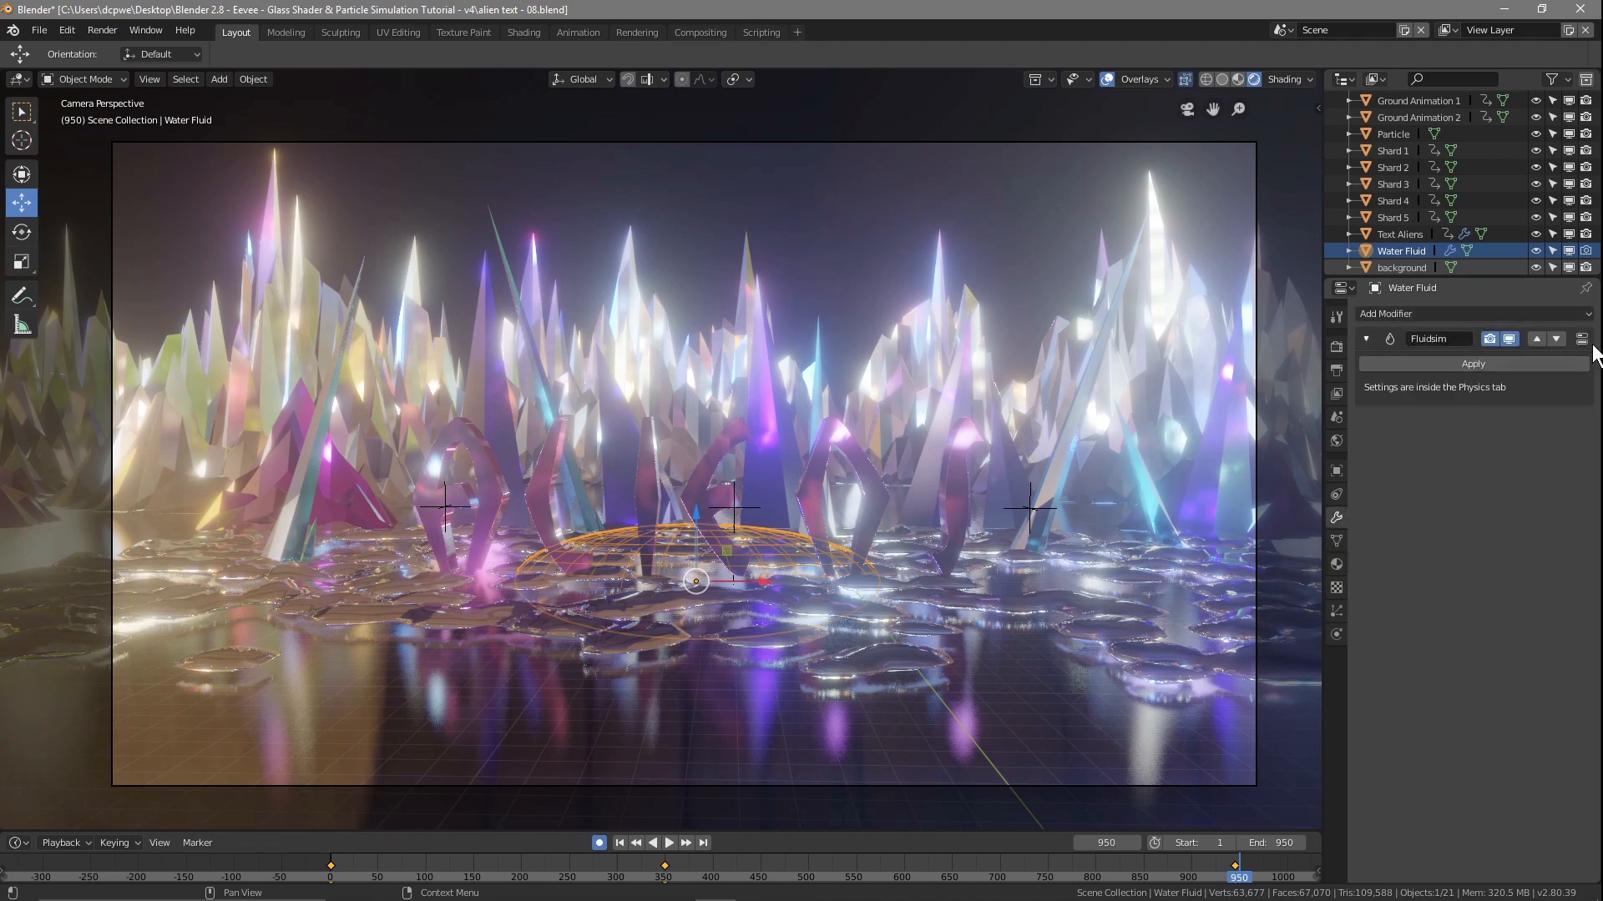
{"action": "left_click", "coordinate": [1397, 313]}
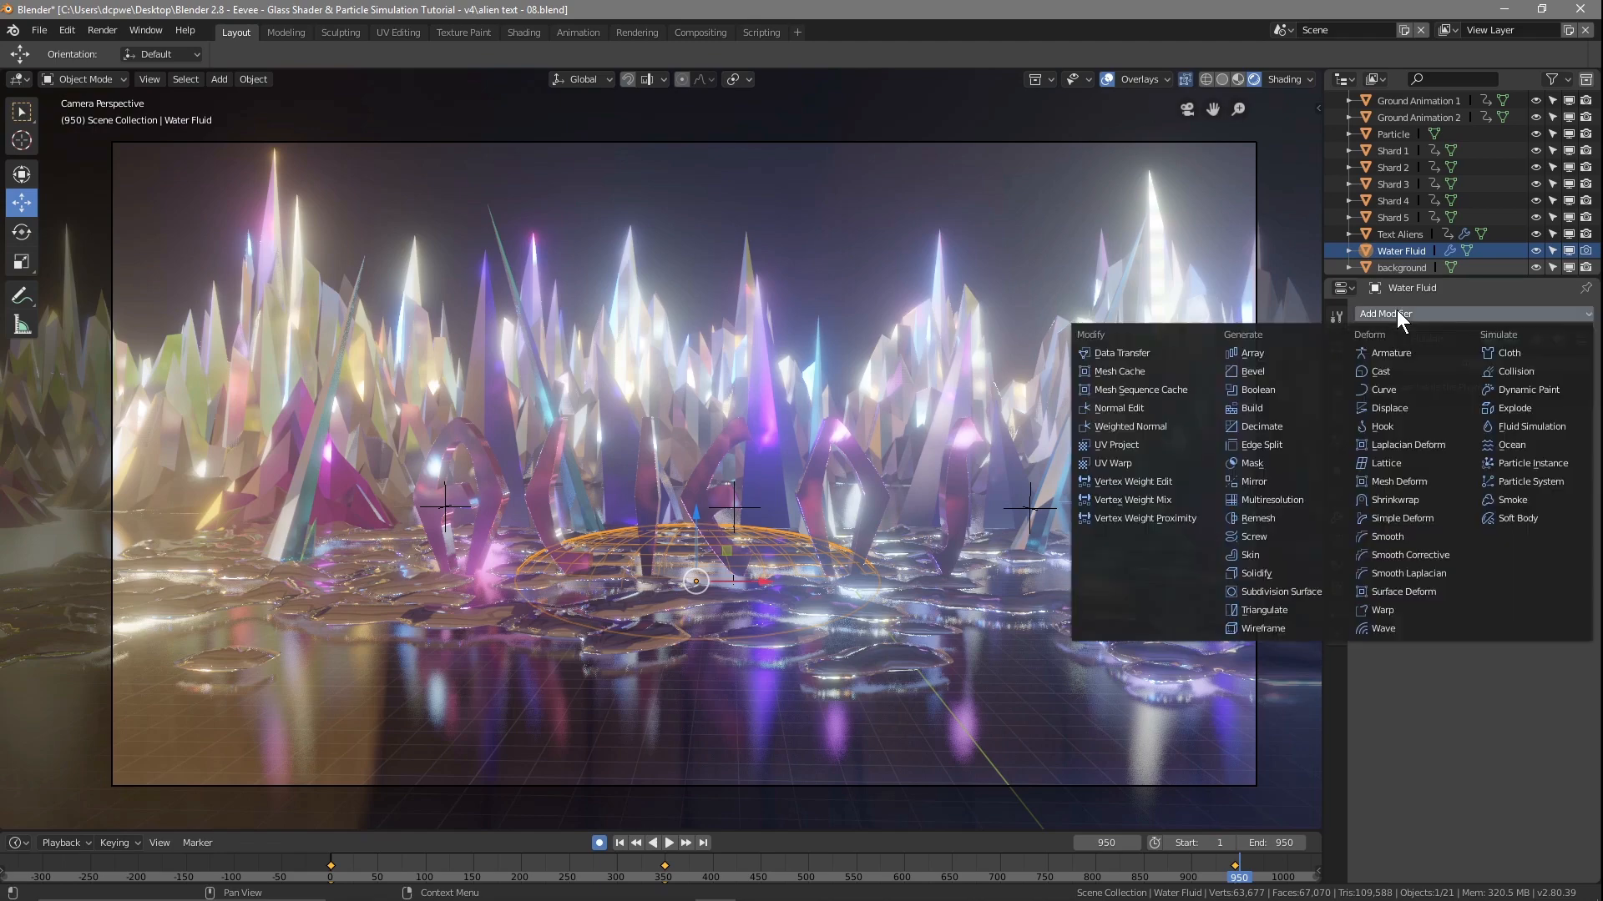
{"action": "left_click", "coordinate": [1286, 592]}
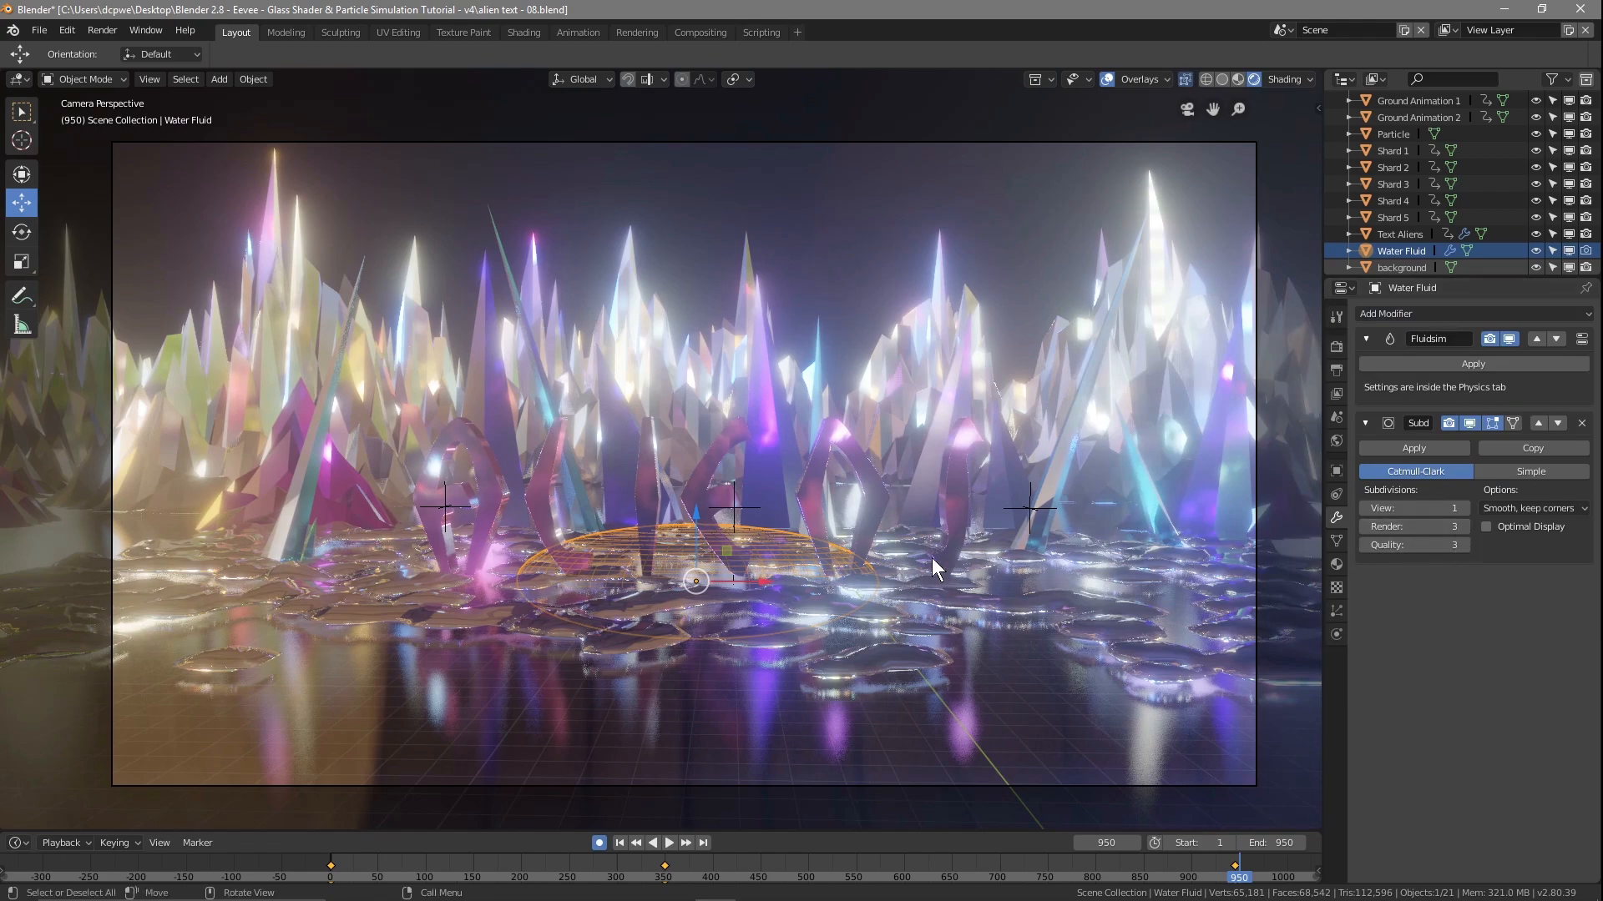
{"action": "key", "text": "F12"}
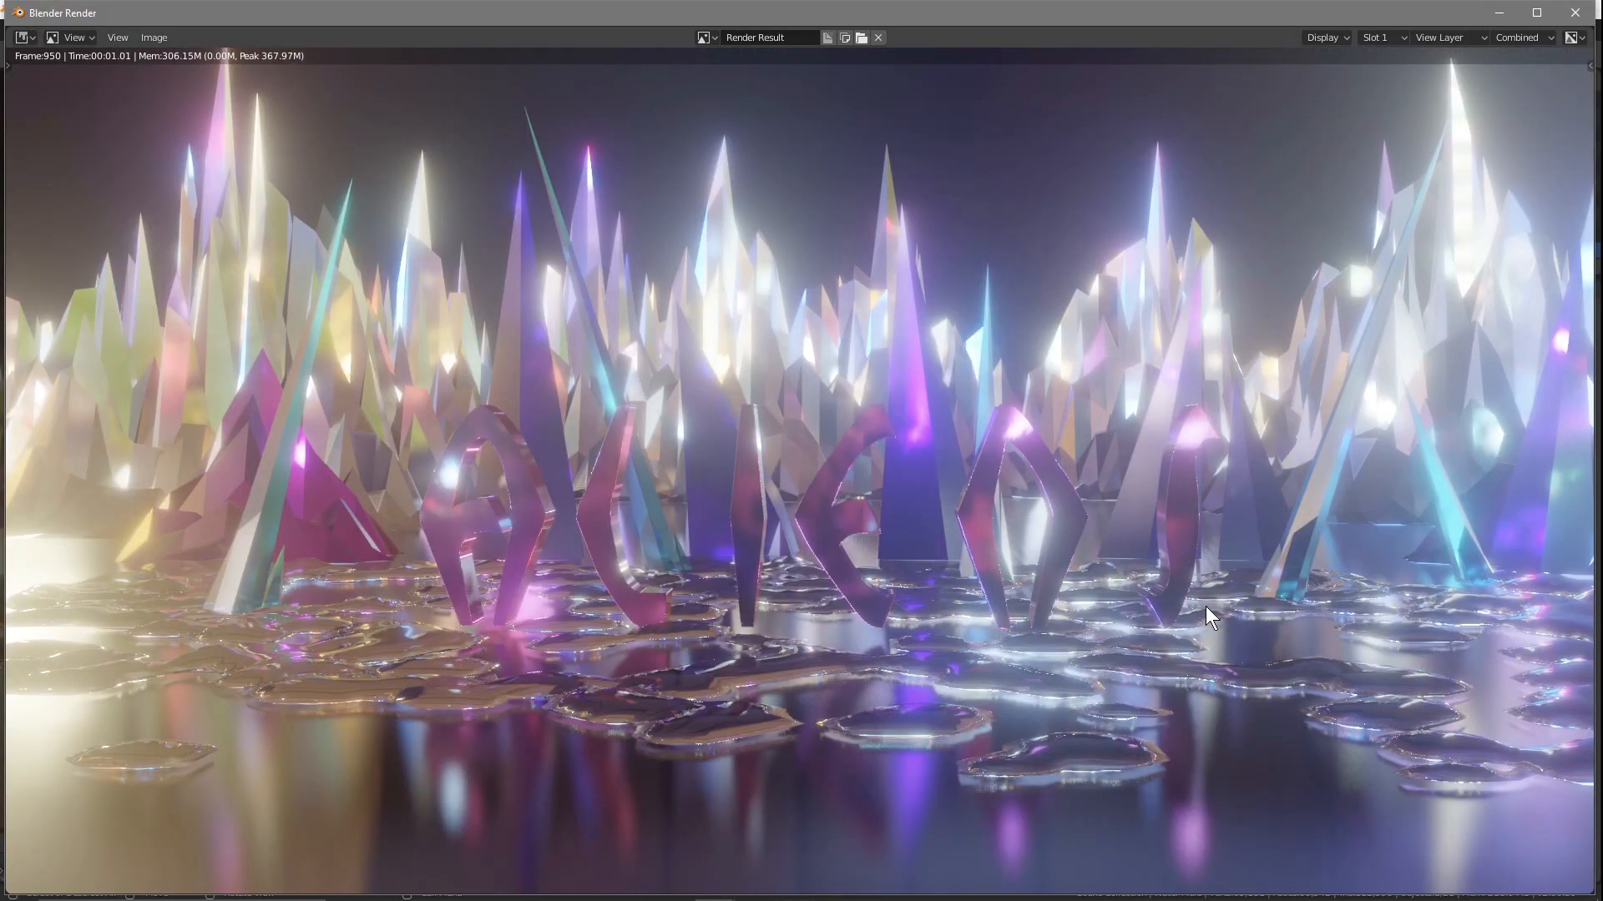
{"action": "left_click", "coordinate": [1575, 13]}
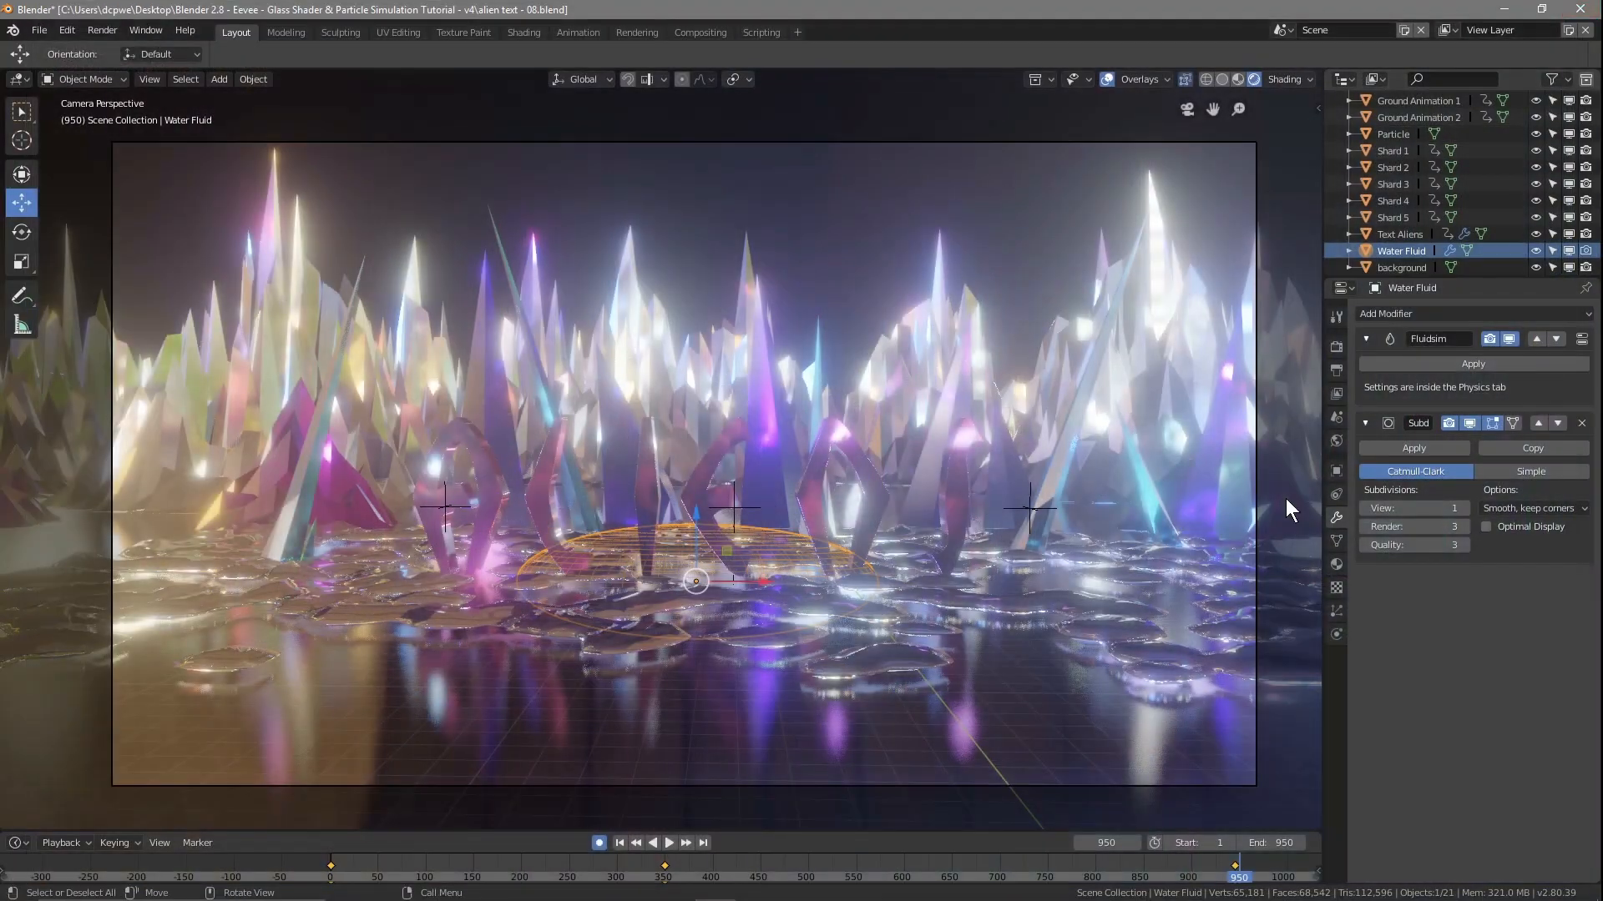
Raise the Water Fluid modifier's Render and Quality subdivisions to 5 and render a test image
{"action": "left_click", "coordinate": [1462, 544]}
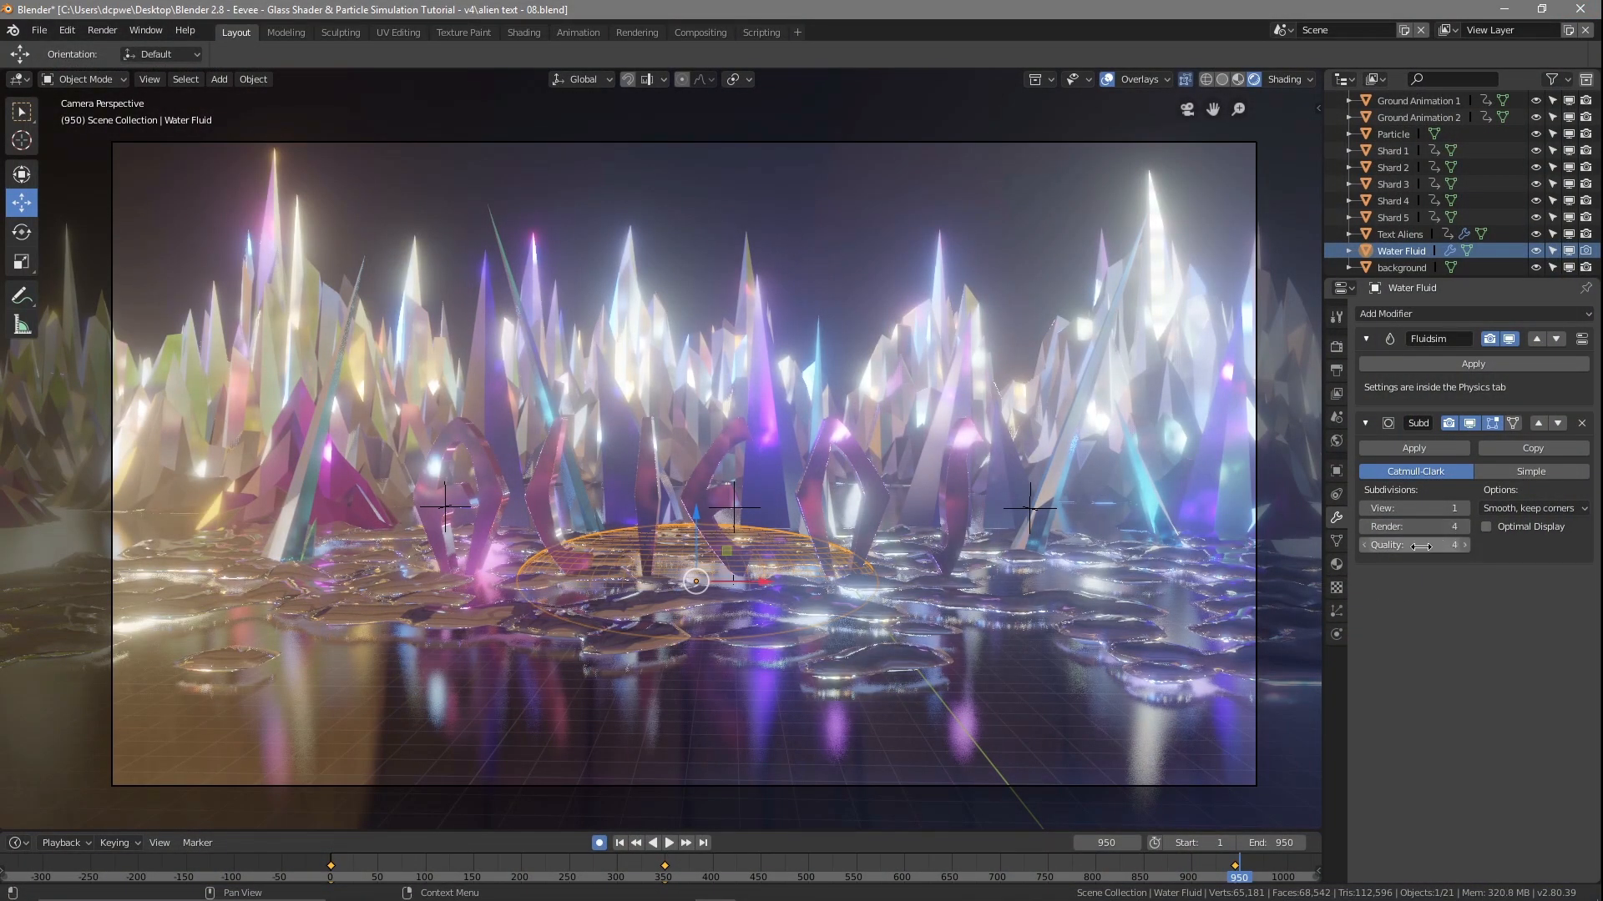
{"action": "left_click", "coordinate": [1464, 526]}
{"action": "left_click", "coordinate": [1465, 543]}
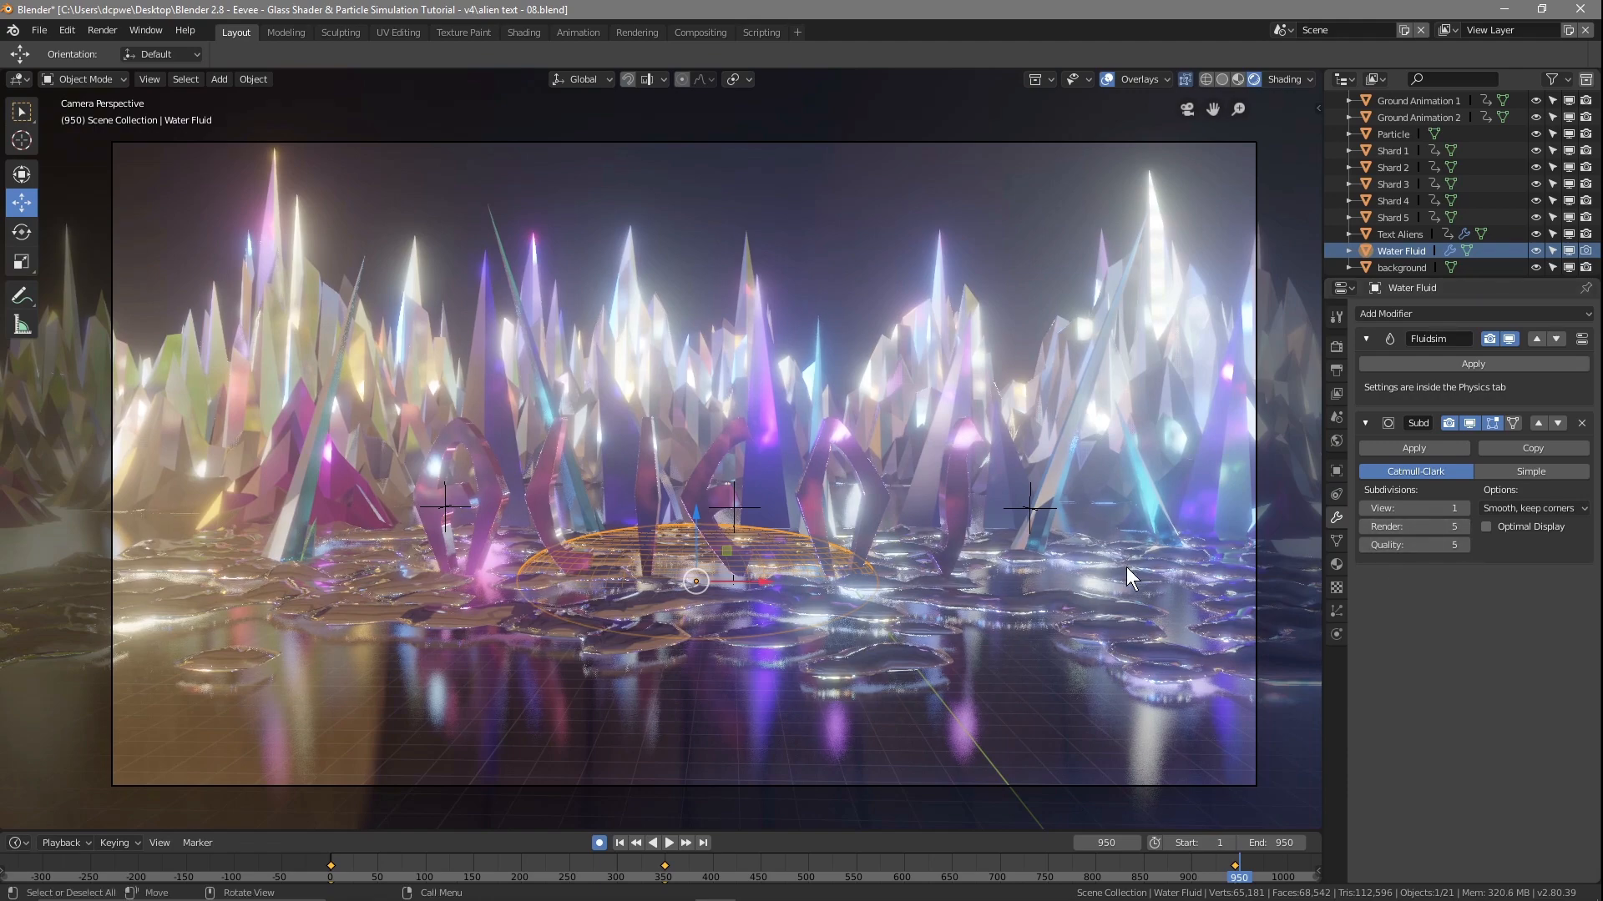
{"action": "key", "text": "F12"}
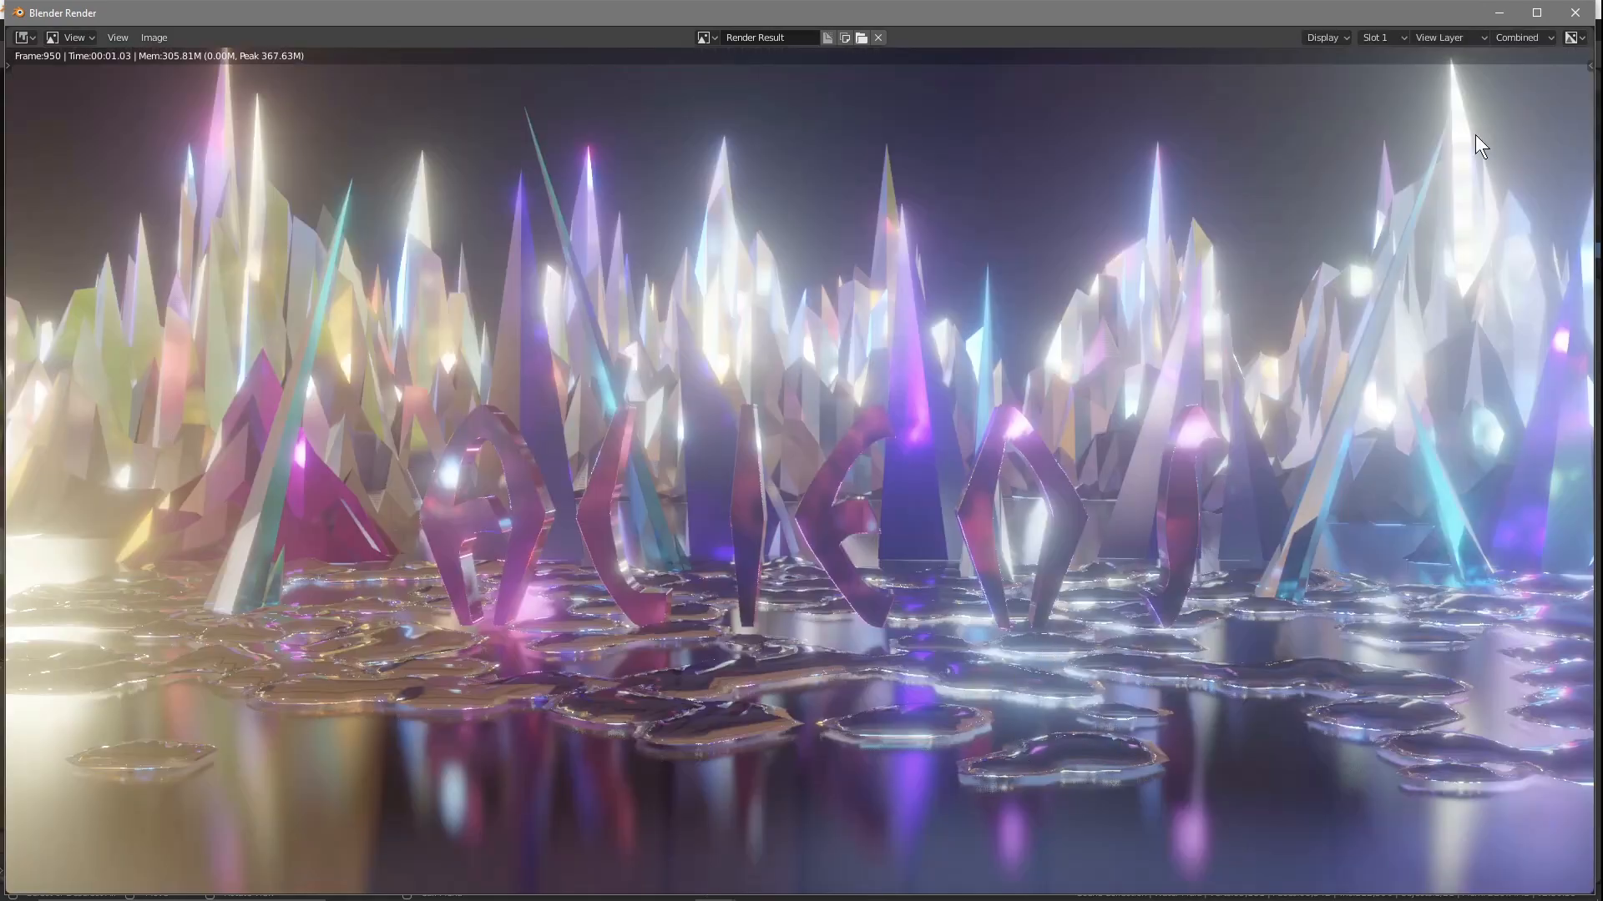
{"action": "left_click", "coordinate": [1575, 13]}
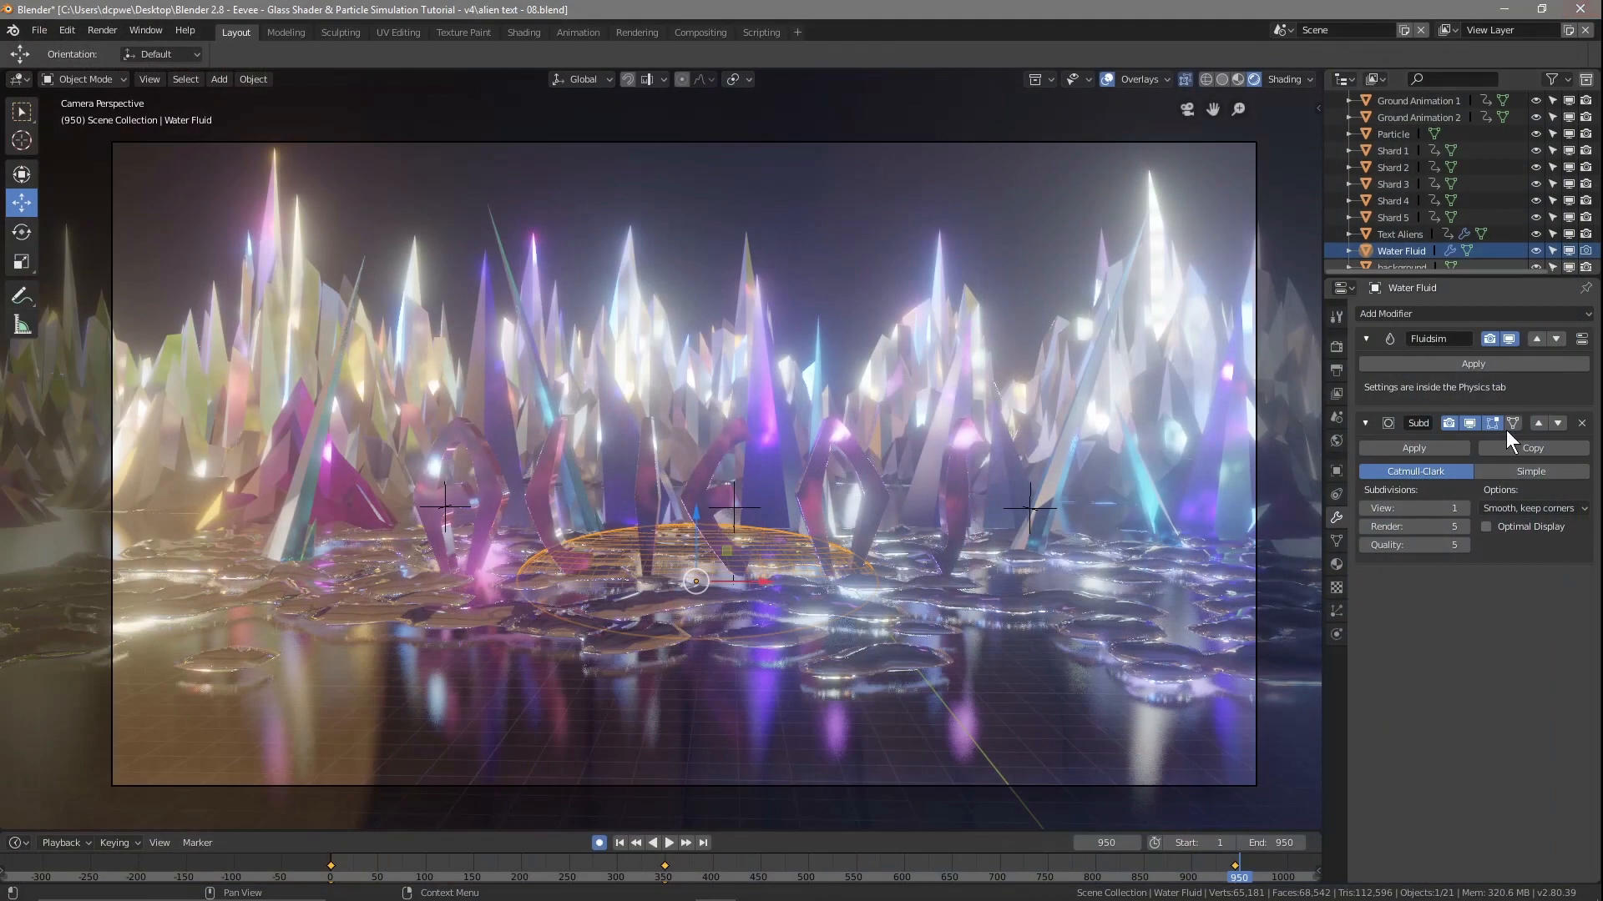
Test-render with the View subdivisions set to 3, and remove the Subdivision Surface modifier from Water Fluid
{"action": "left_click", "coordinate": [1461, 508]}
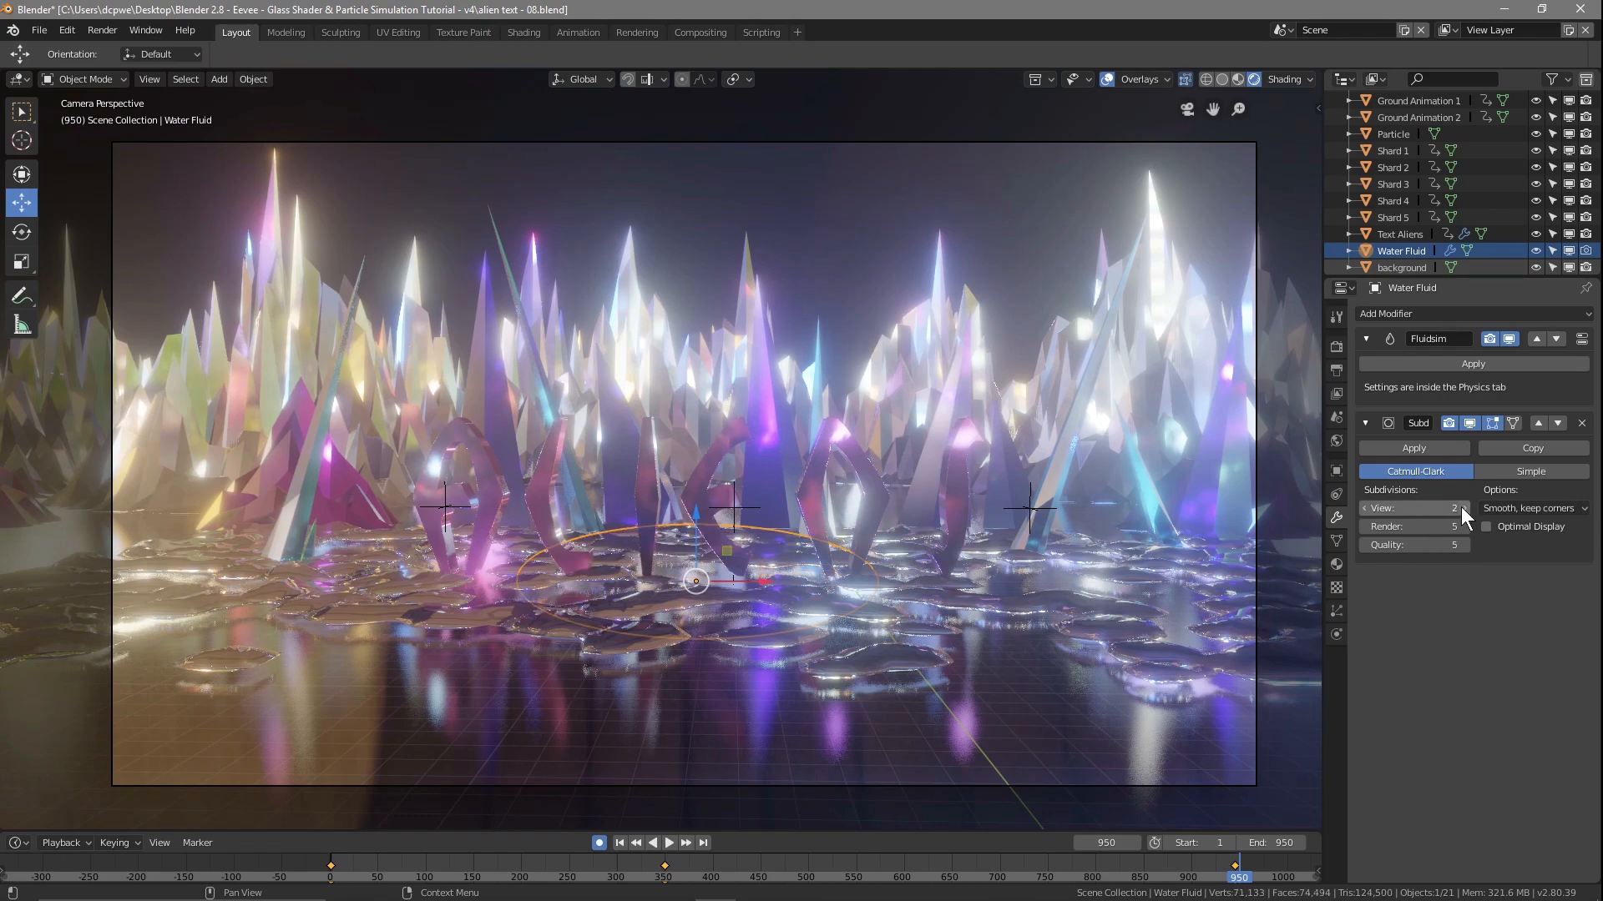
{"action": "left_click", "coordinate": [1460, 508]}
{"action": "left_click", "coordinate": [1365, 507]}
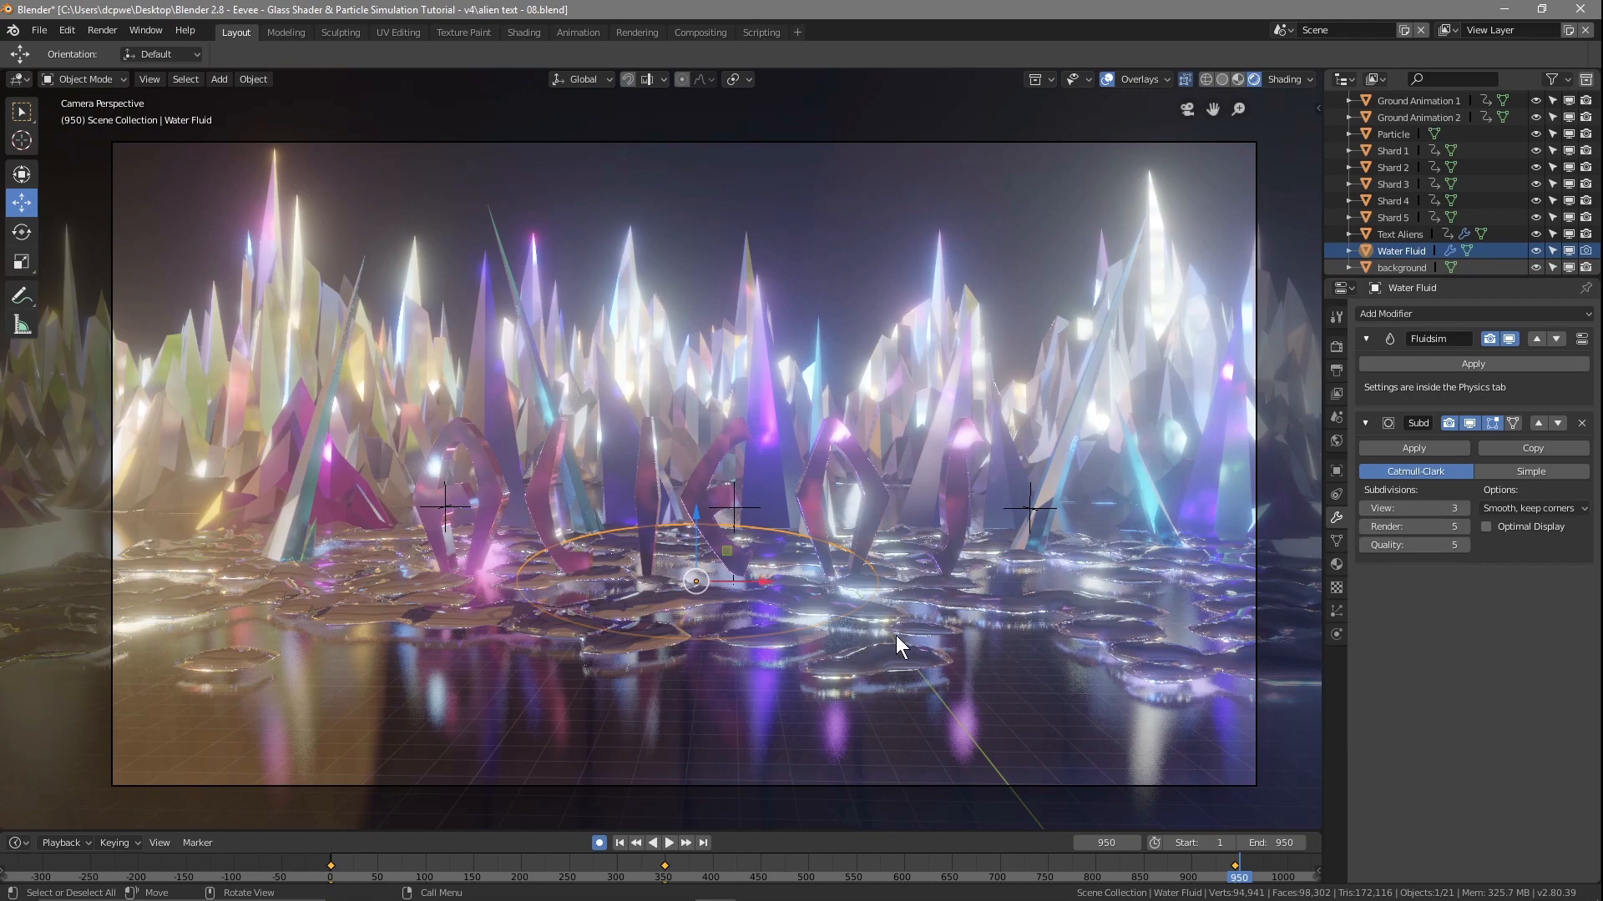
{"action": "key", "text": "F12"}
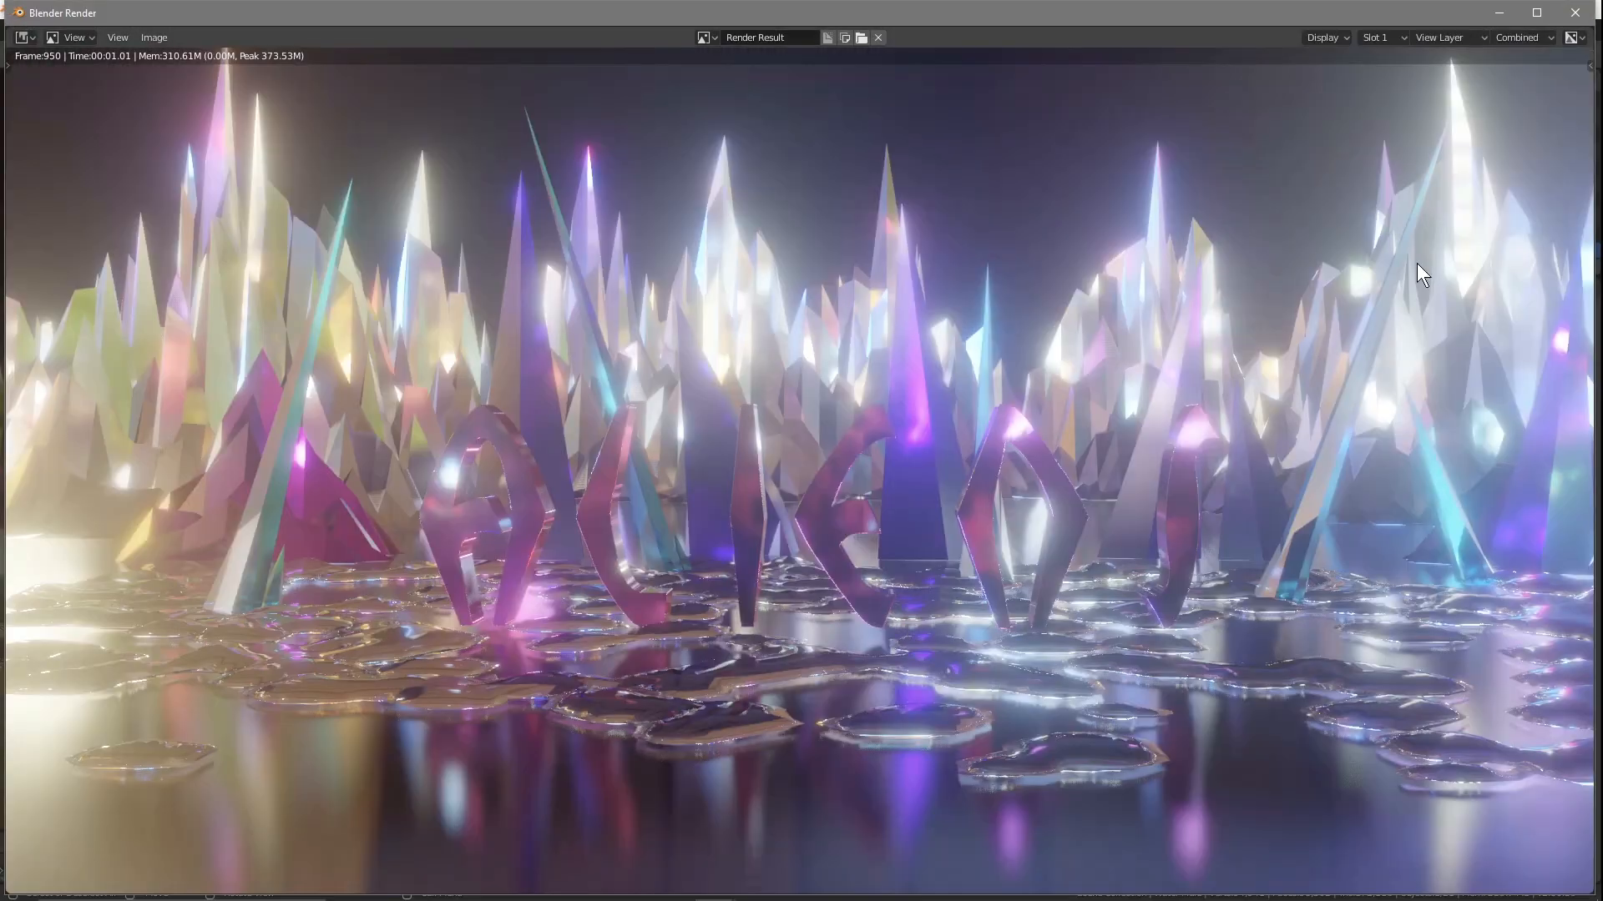
{"action": "left_click", "coordinate": [1574, 12]}
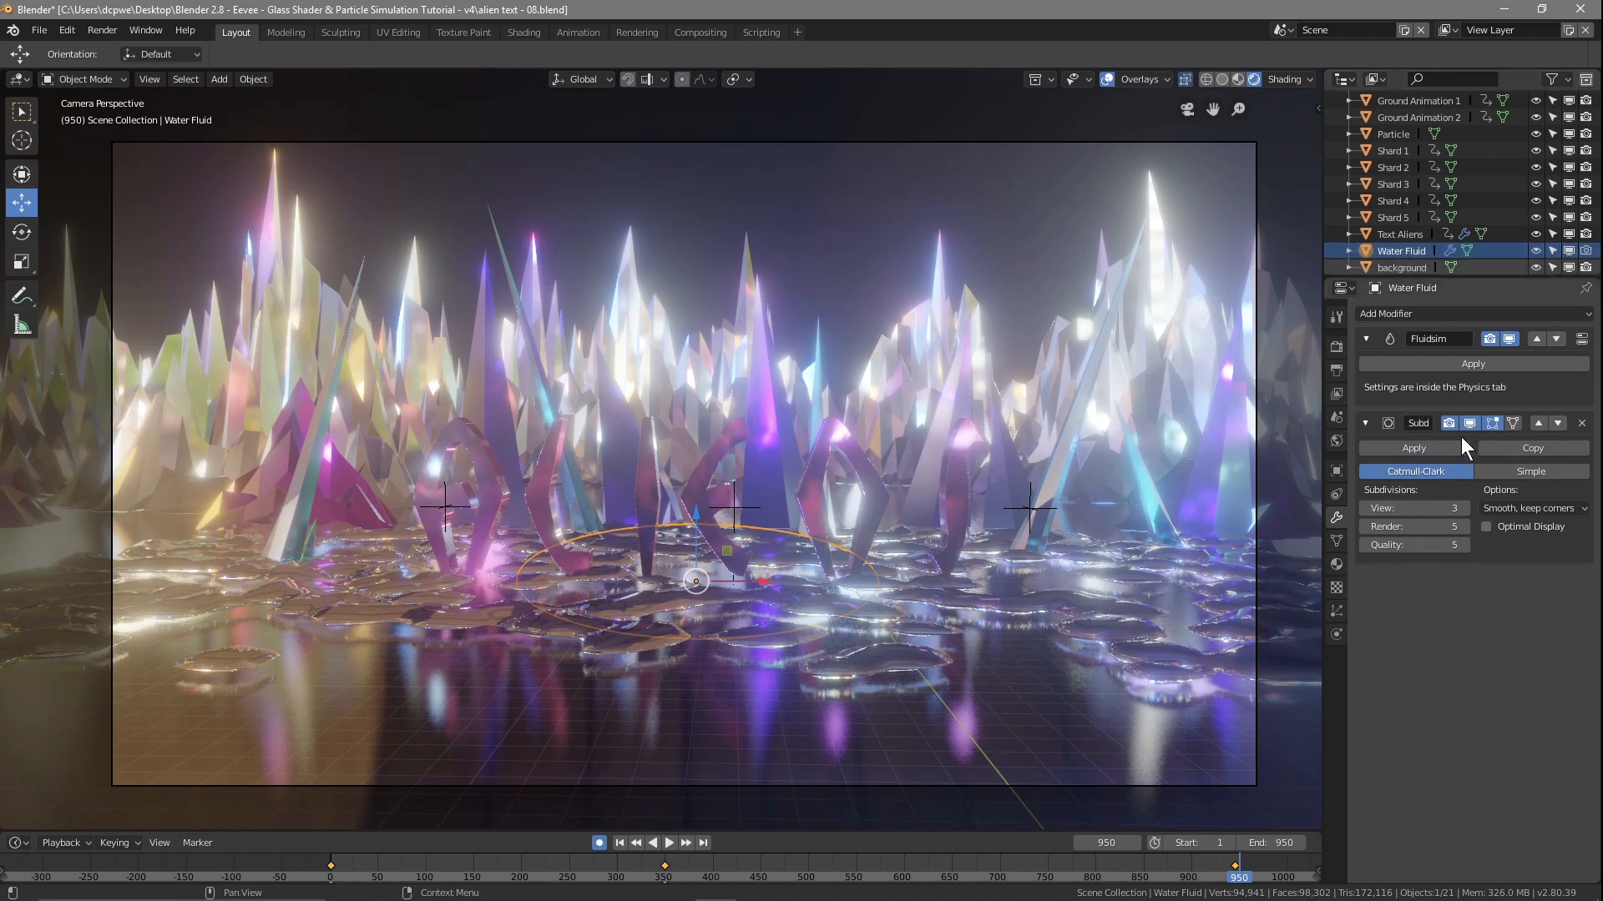
{"action": "left_click", "coordinate": [1580, 423]}
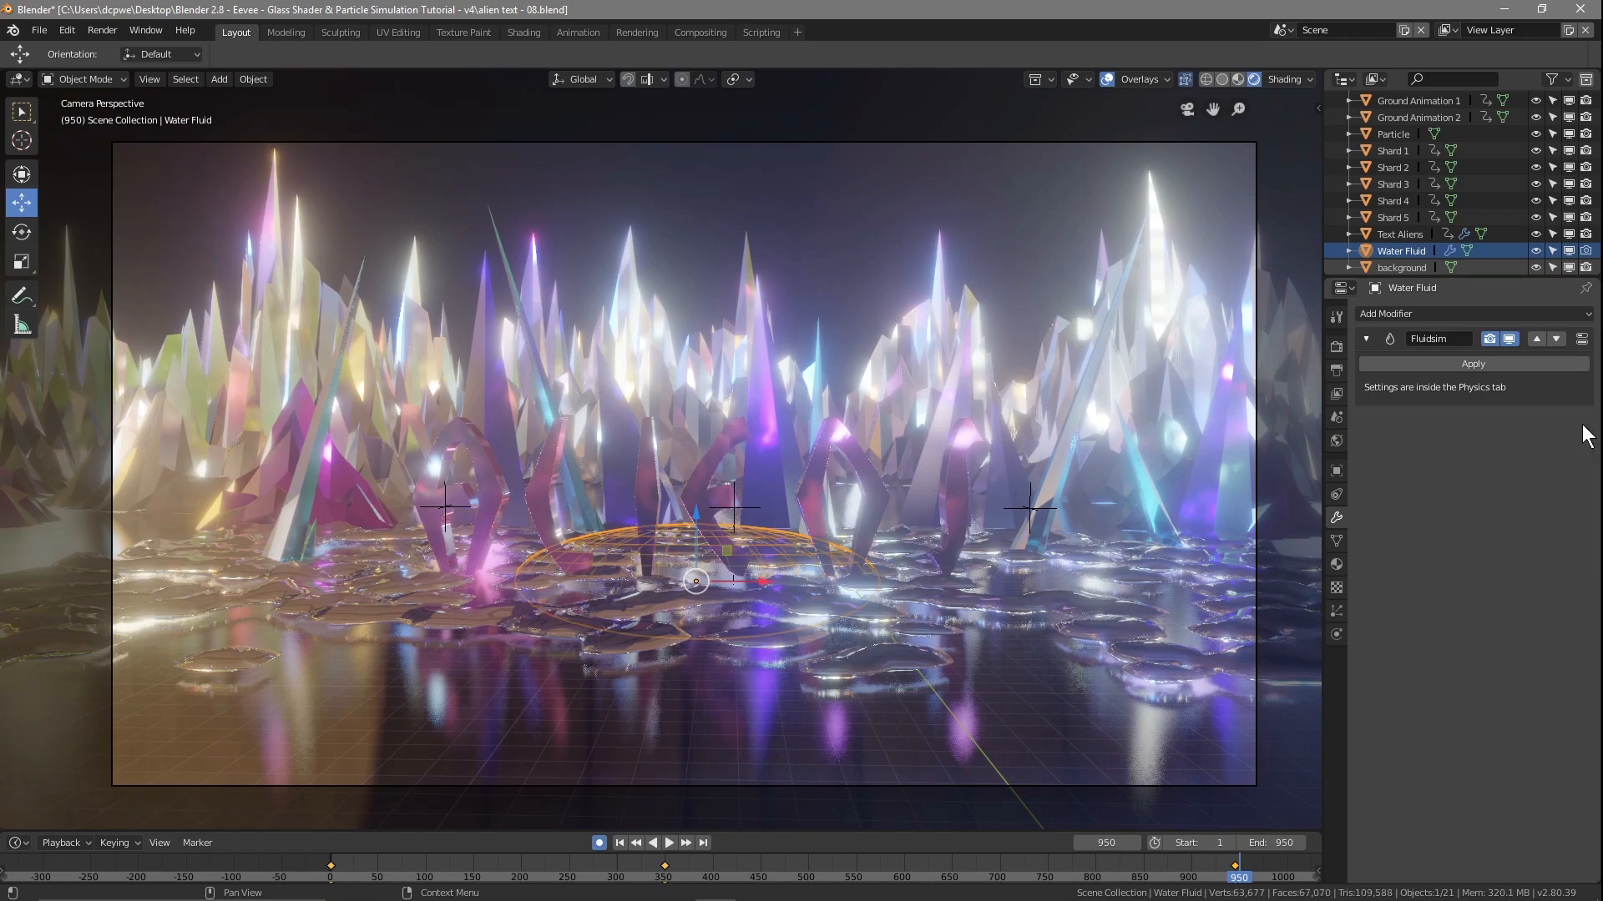
Add a Subdivision Surface modifier to the Fluid Domain with Render subdivisions at 4 and test-render frame 950
{"action": "scroll", "coordinate": [1409, 234], "scroll_direction": "up", "scroll_amount": 3}
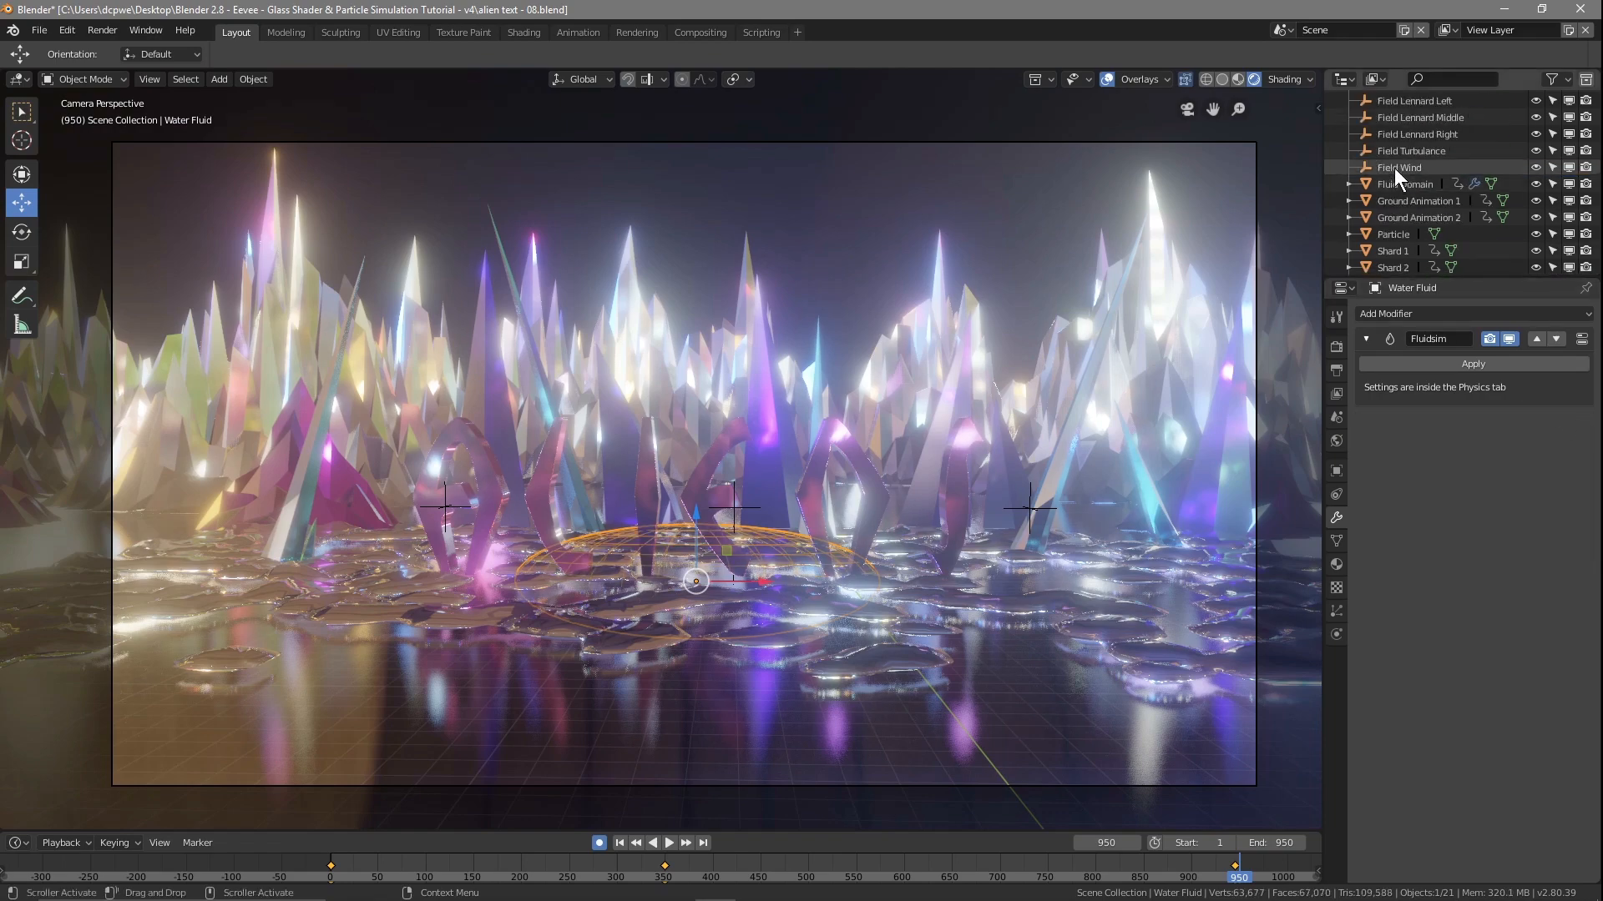
{"action": "left_click", "coordinate": [1399, 183]}
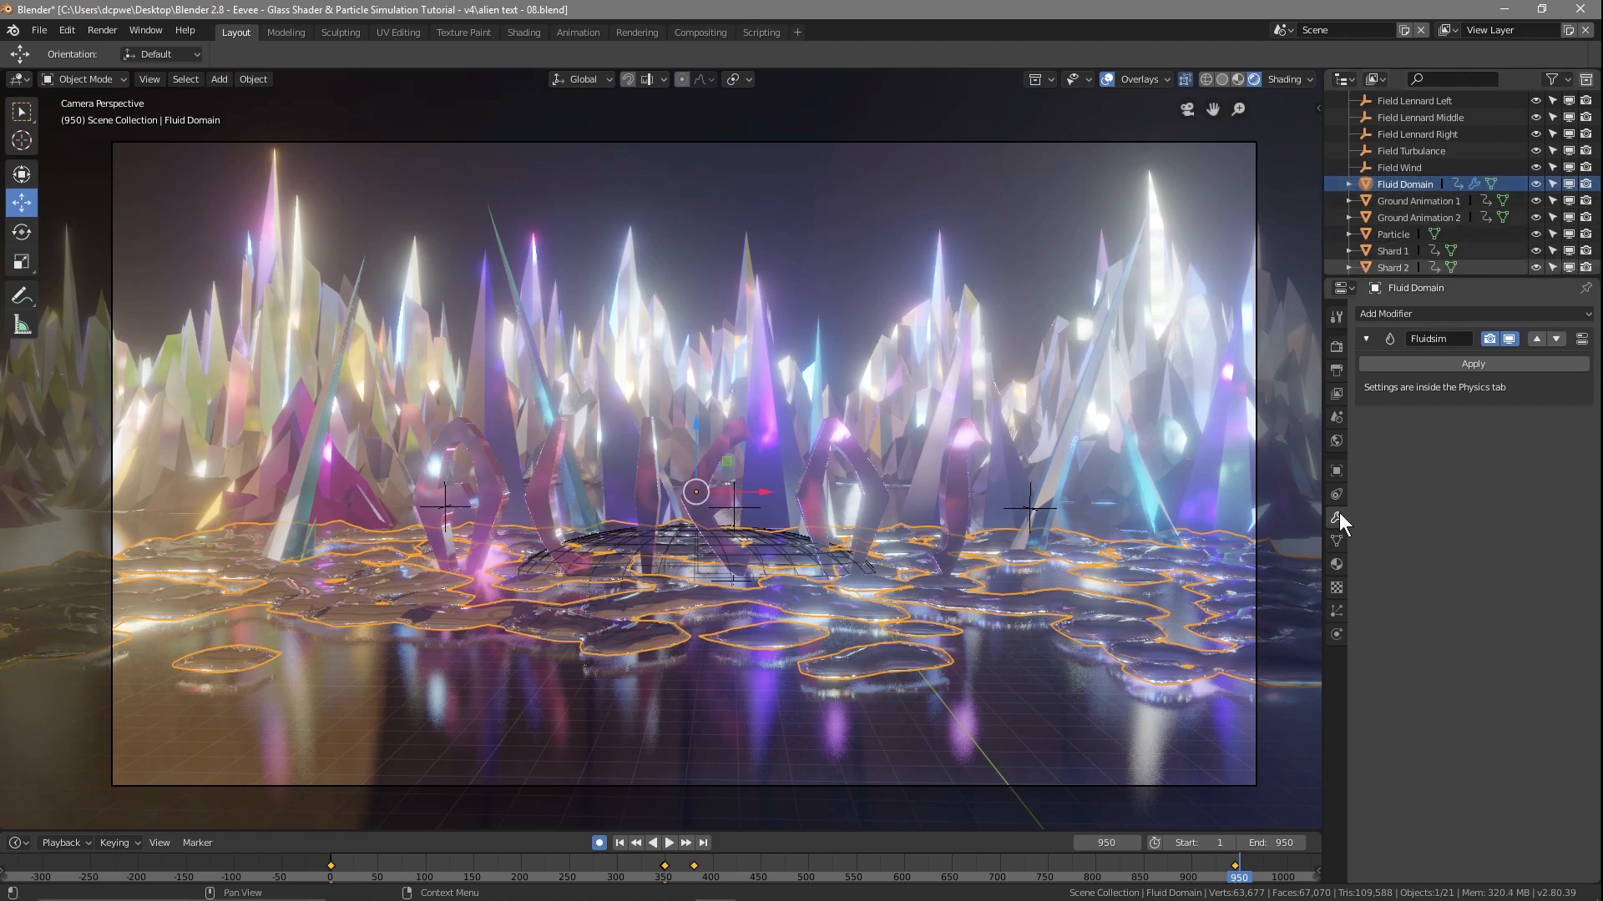
{"action": "left_click", "coordinate": [1420, 314]}
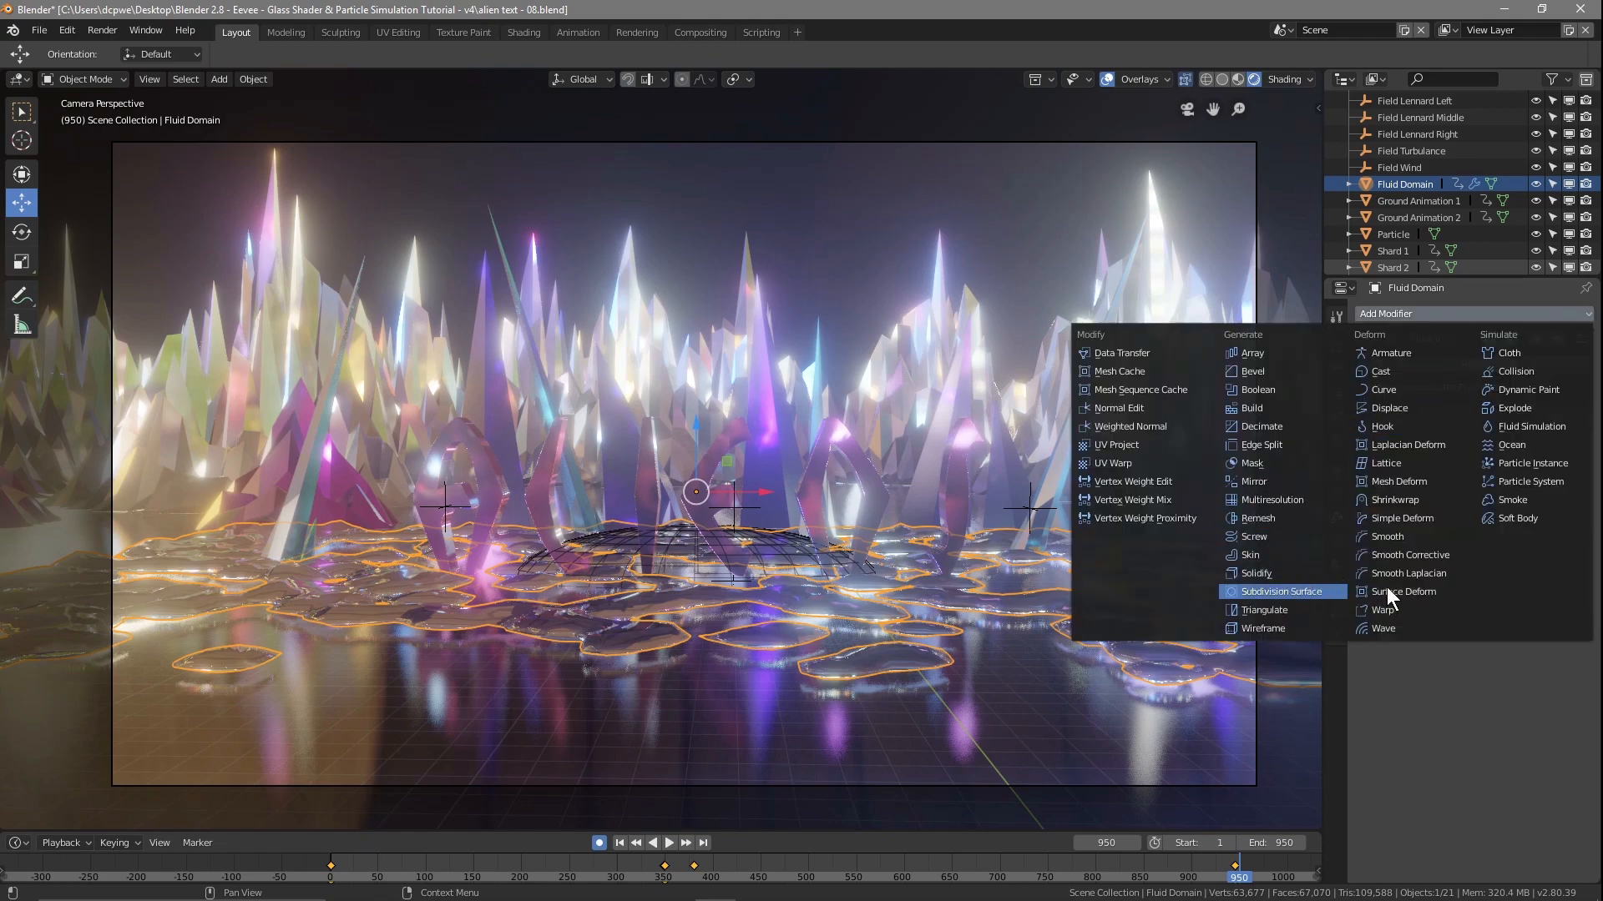
{"action": "left_click", "coordinate": [1289, 592]}
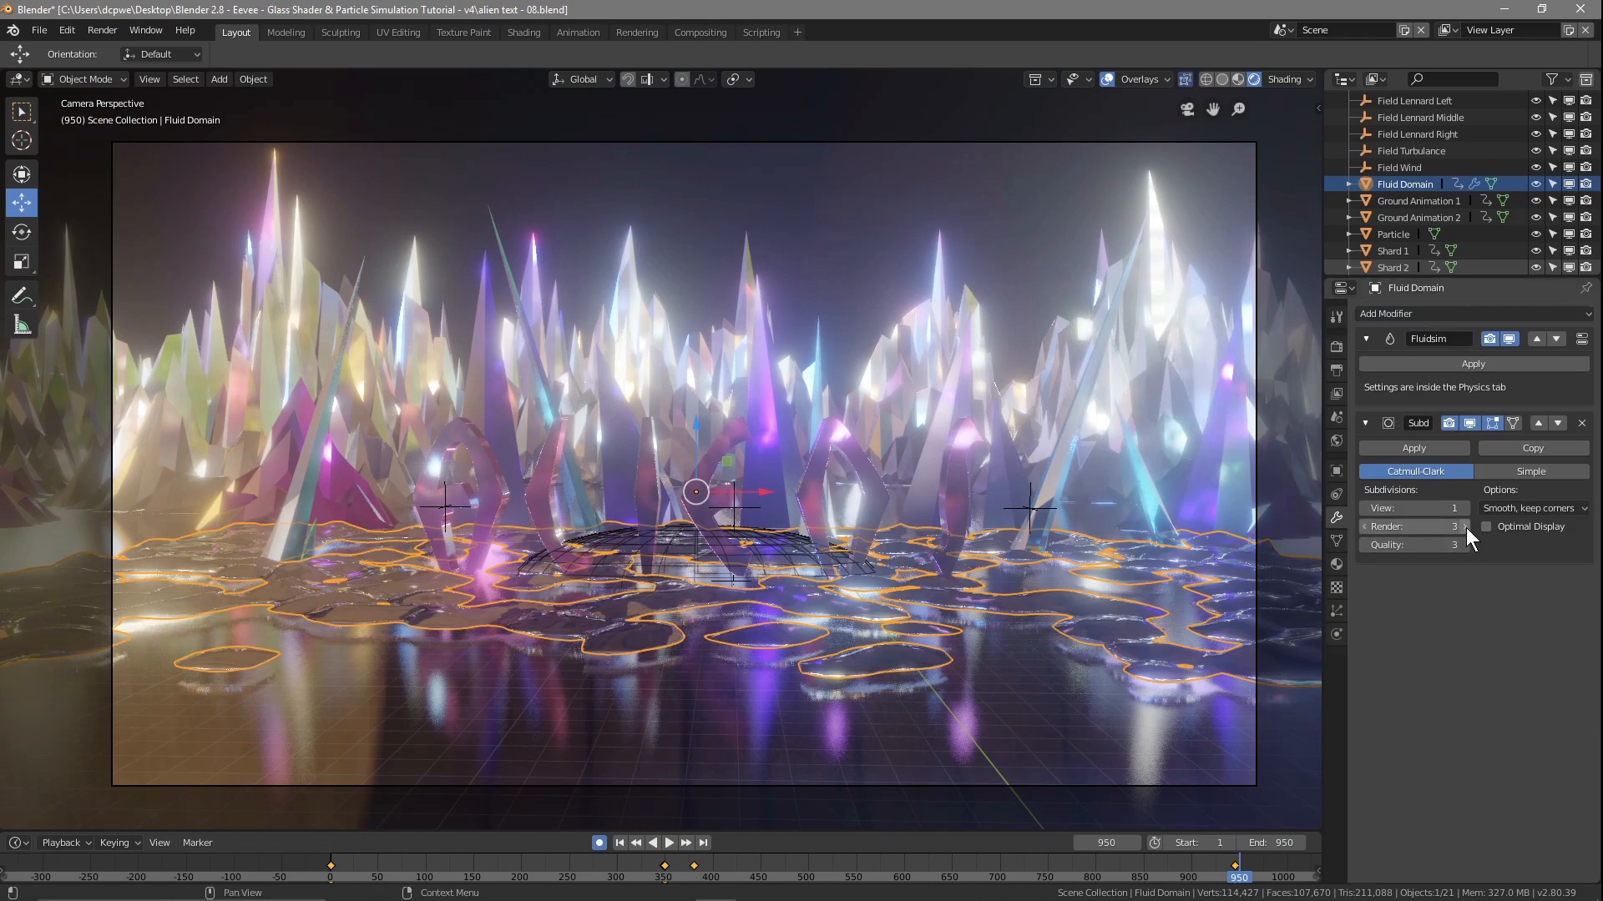
{"action": "left_click", "coordinate": [1367, 527]}
{"action": "left_click", "coordinate": [1464, 527]}
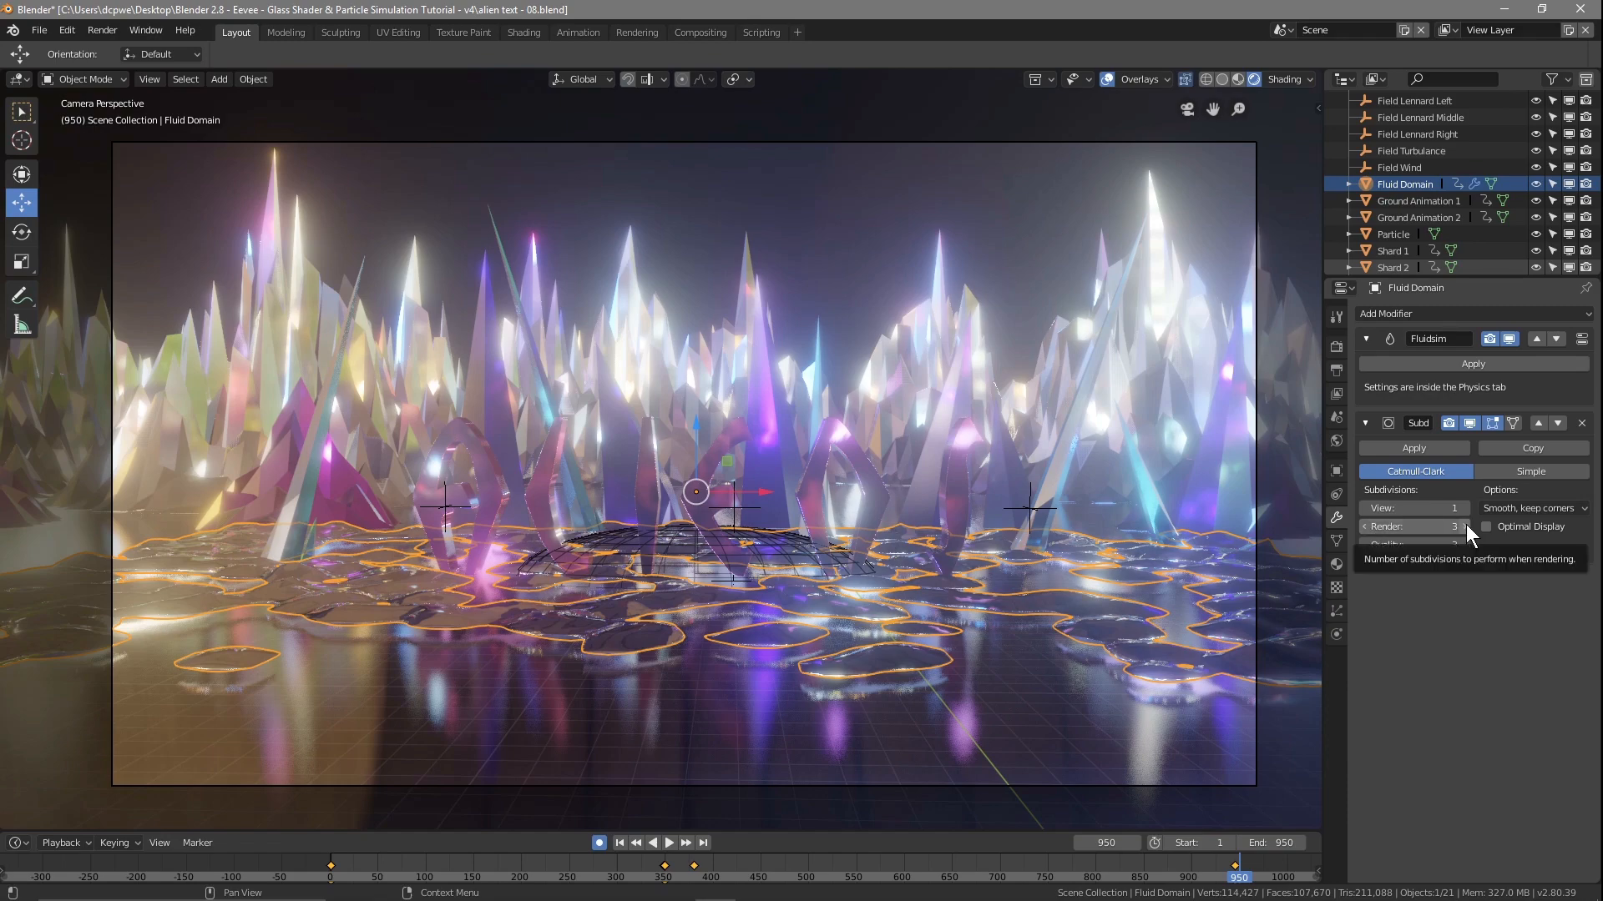
{"action": "key", "text": "F12"}
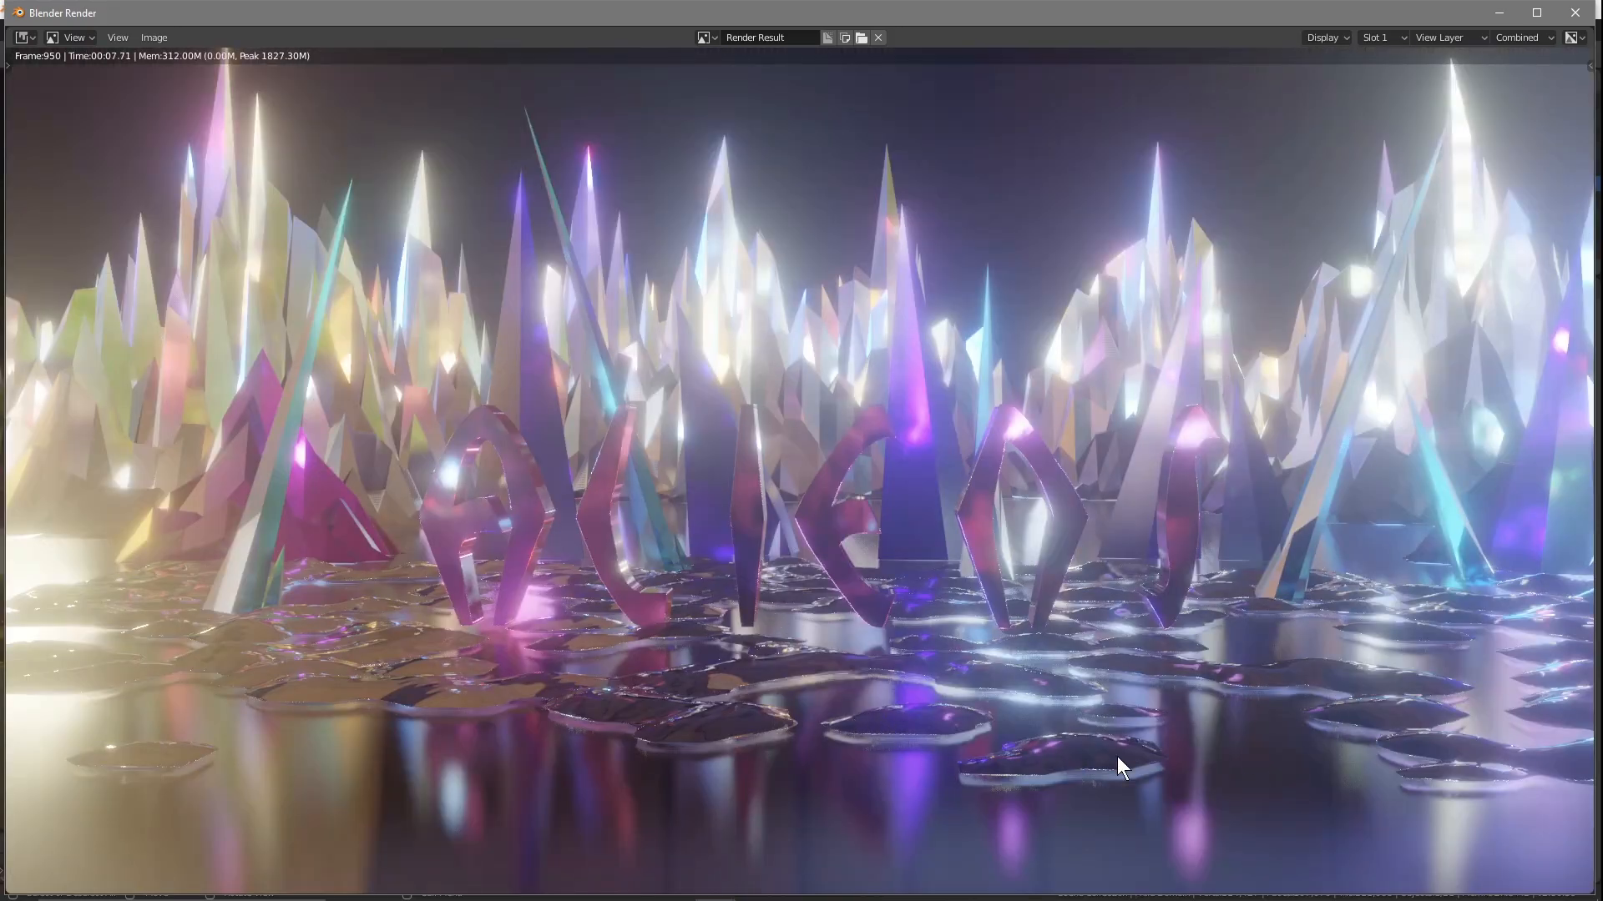
{"action": "key", "text": "Escape"}
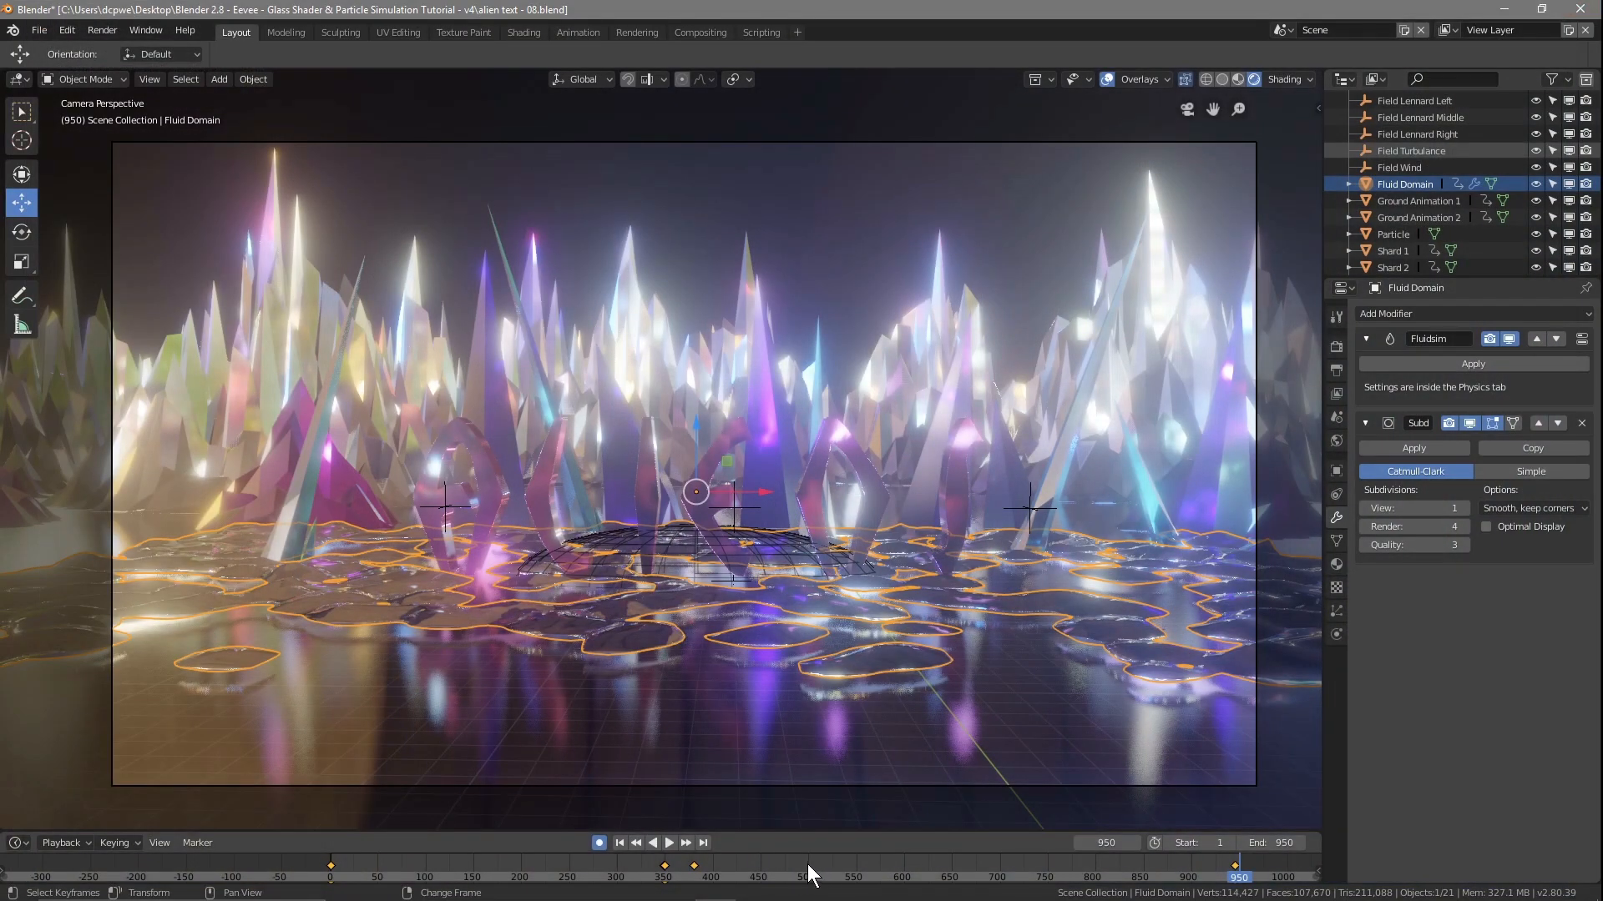
Turn off automatic keyframing and test-render frame 408
{"action": "left_click", "coordinate": [808, 864]}
{"action": "key", "text": "space"}
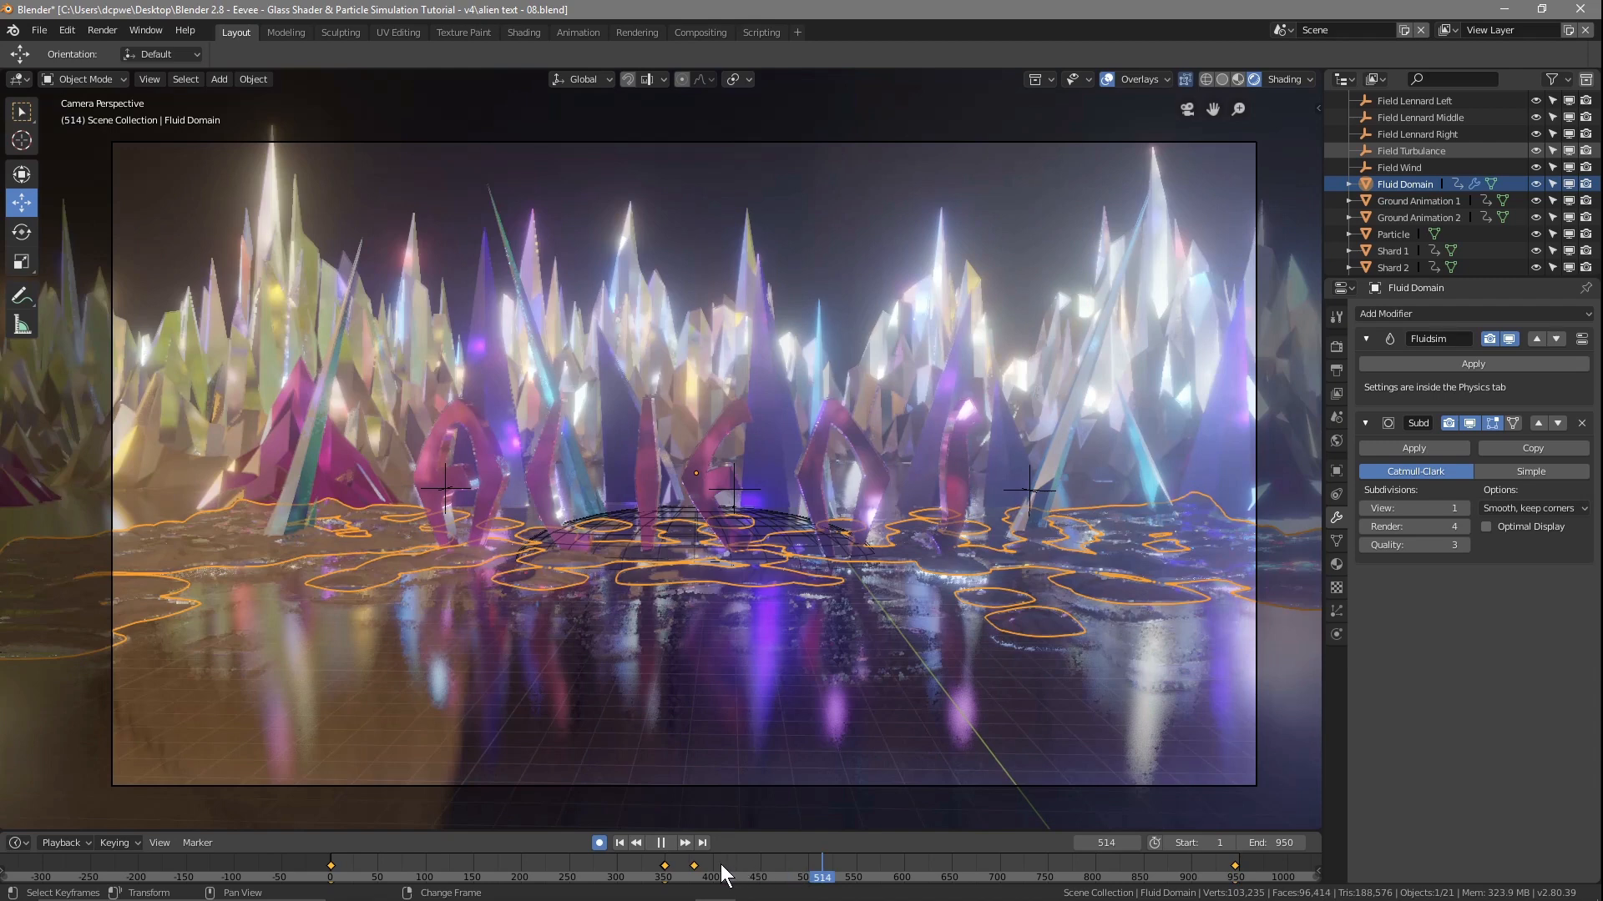
{"action": "key", "text": "space"}
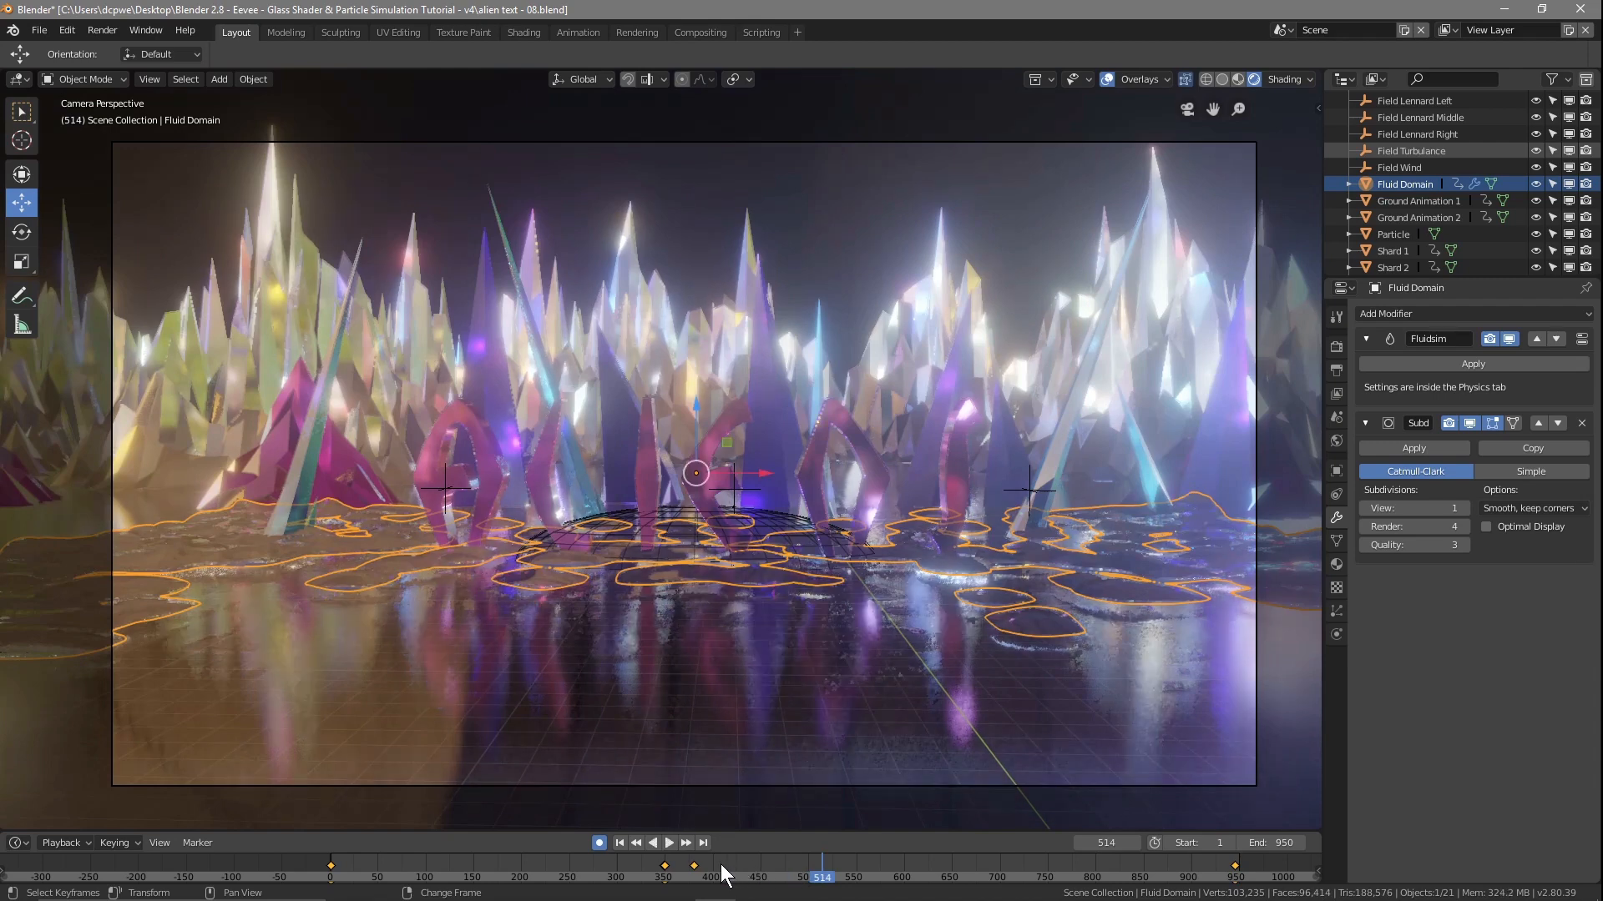
{"action": "left_click", "coordinate": [599, 843]}
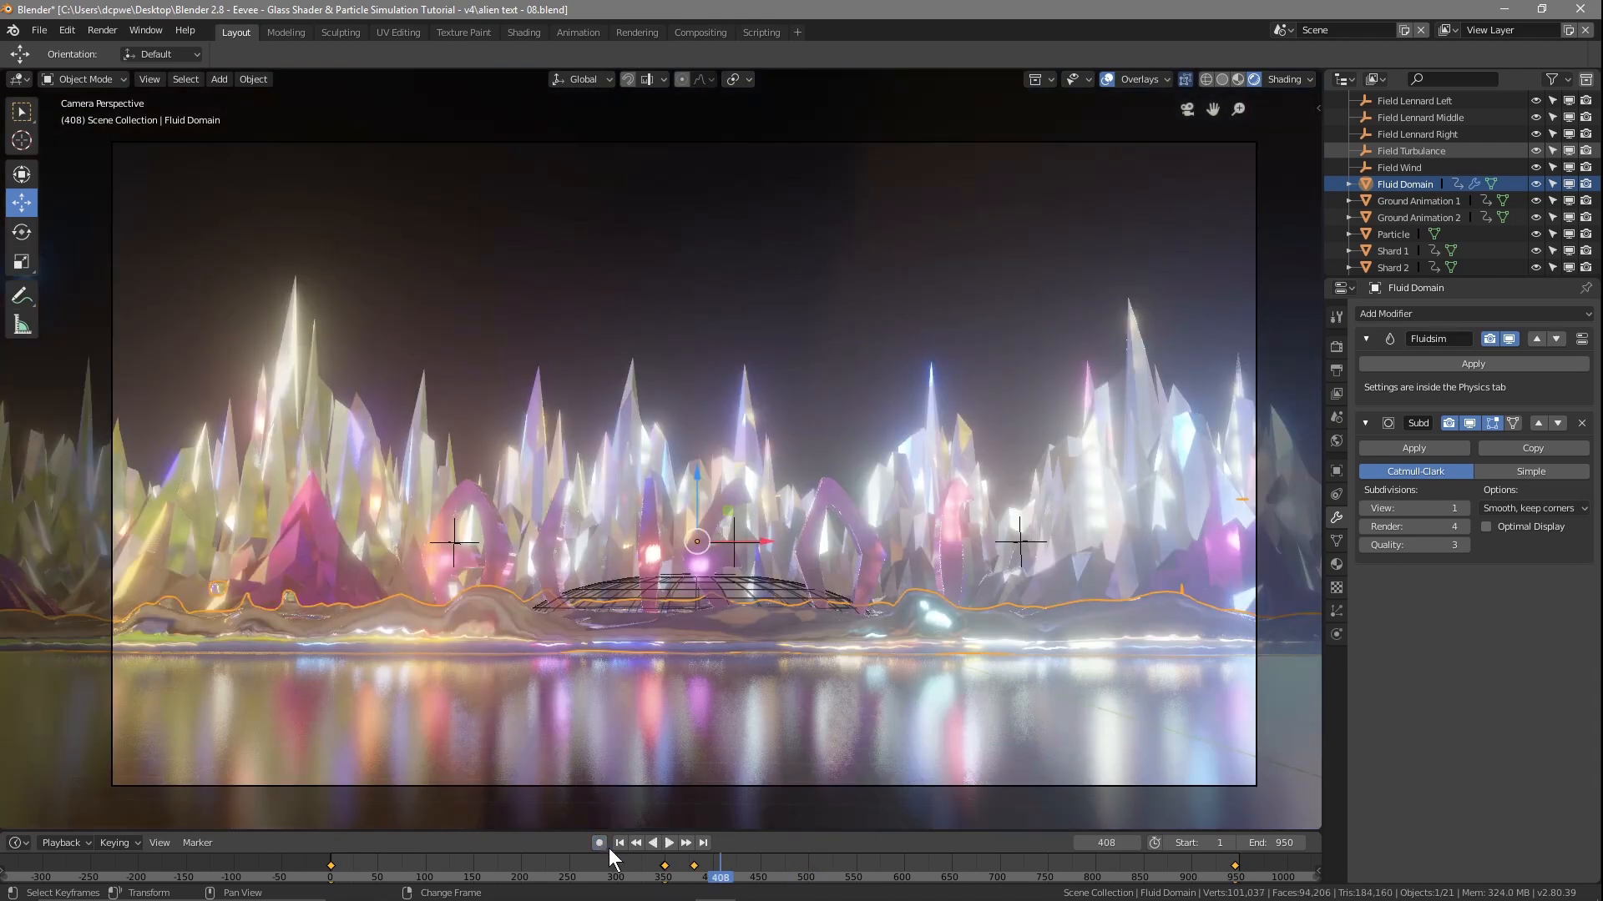
{"action": "key", "text": "F12"}
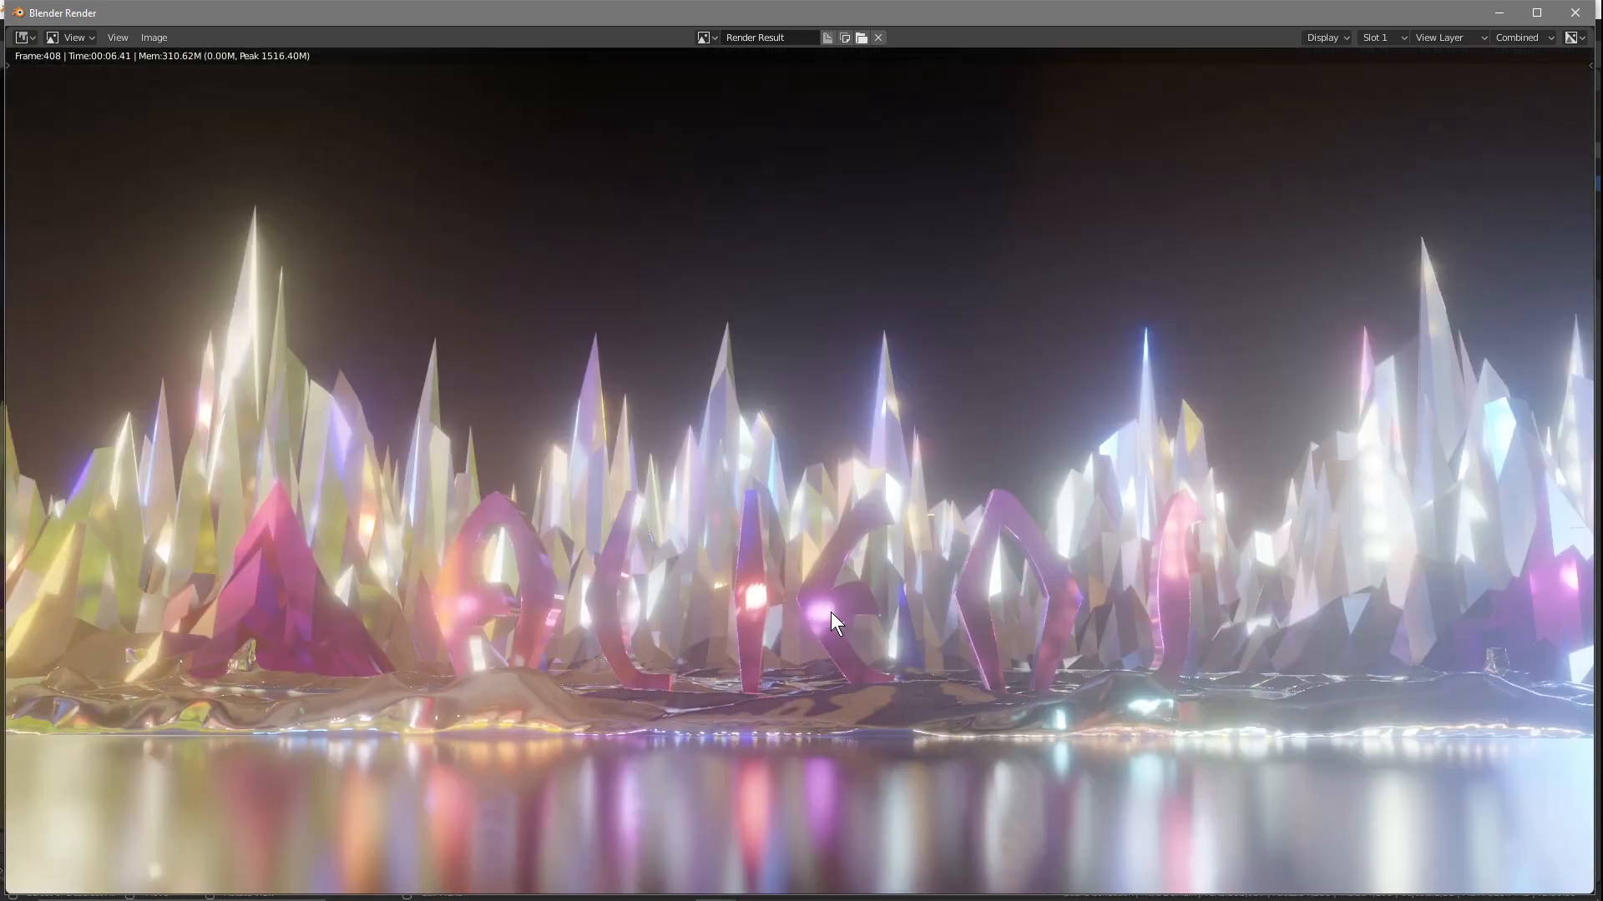
{"action": "left_click", "coordinate": [1575, 14]}
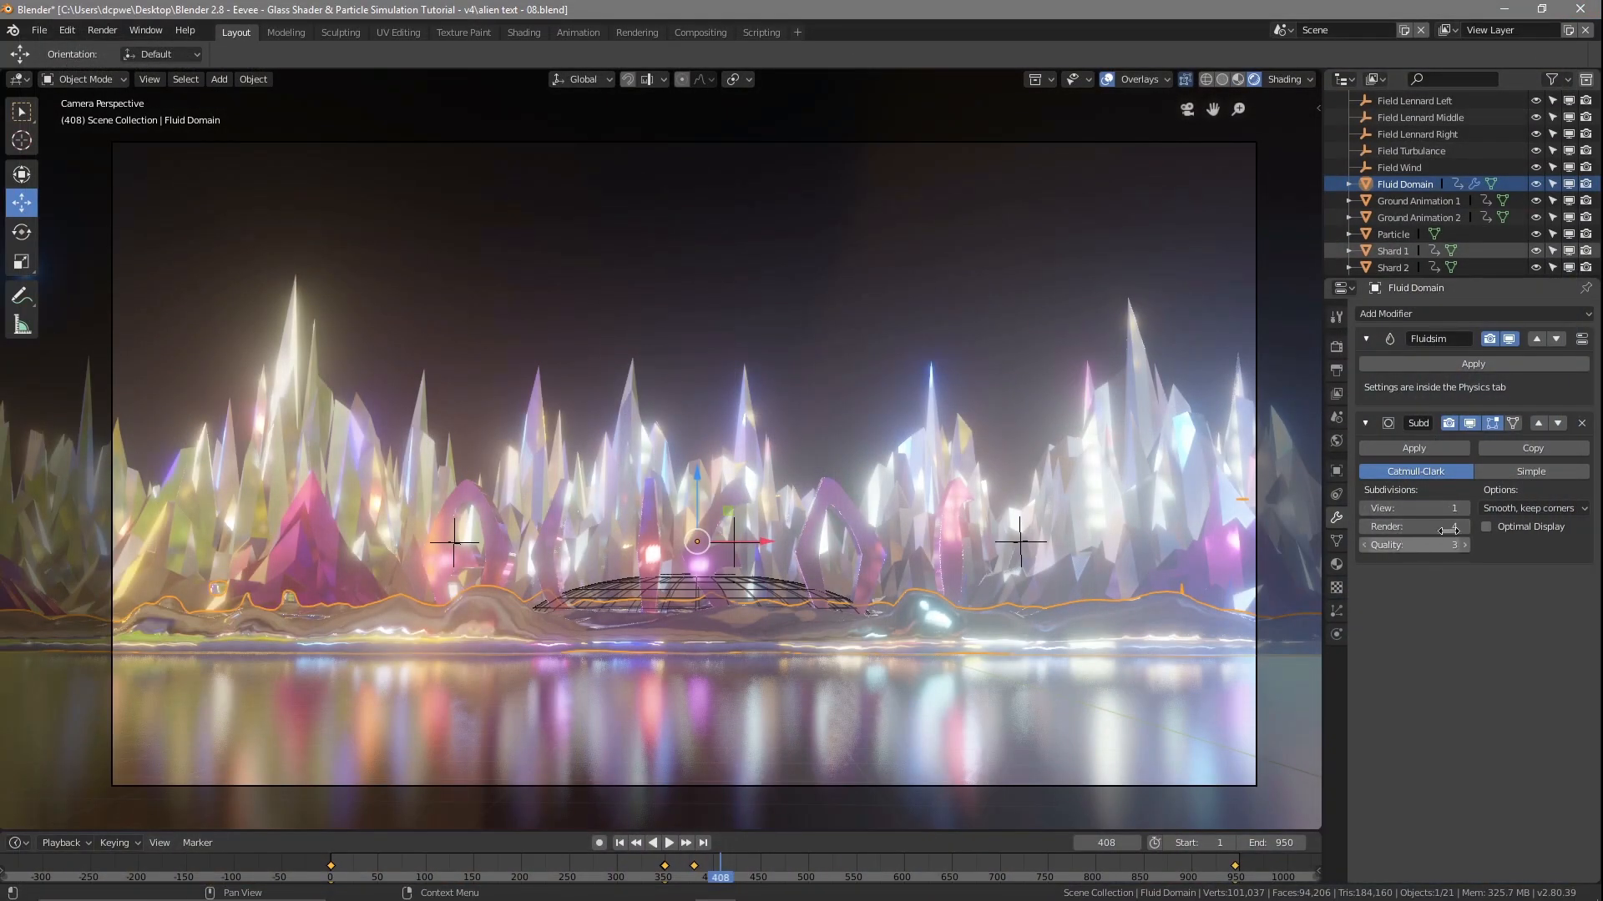
Save the file and set the Eevee render samples to 120
{"action": "left_click", "coordinate": [39, 30]}
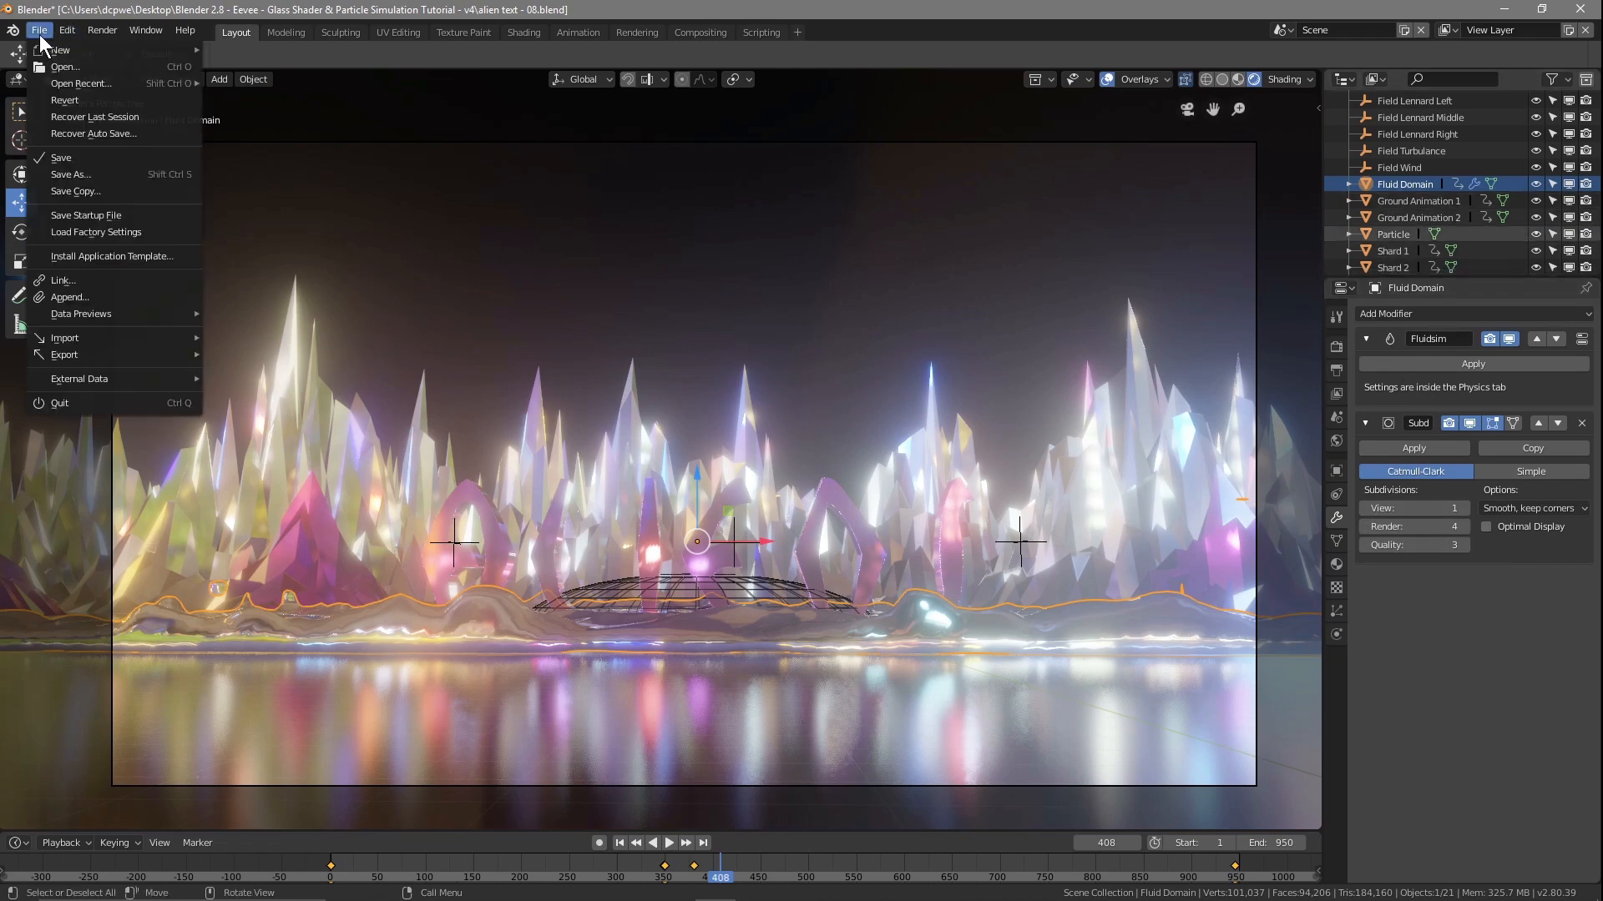
{"action": "left_click", "coordinate": [65, 161]}
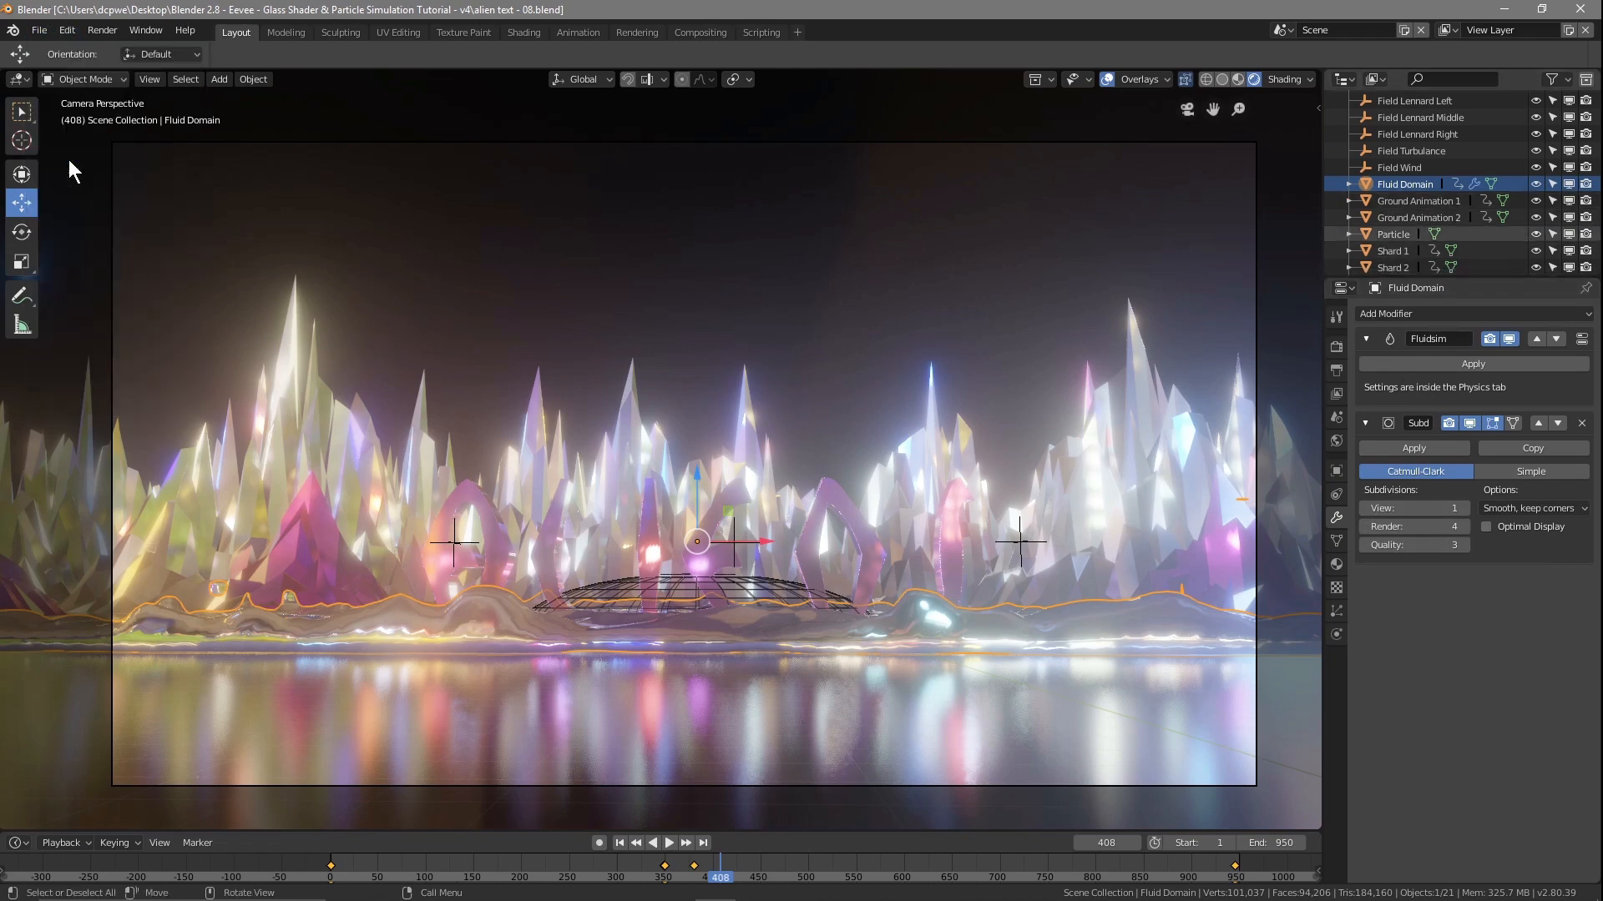
{"action": "left_click", "coordinate": [1336, 348]}
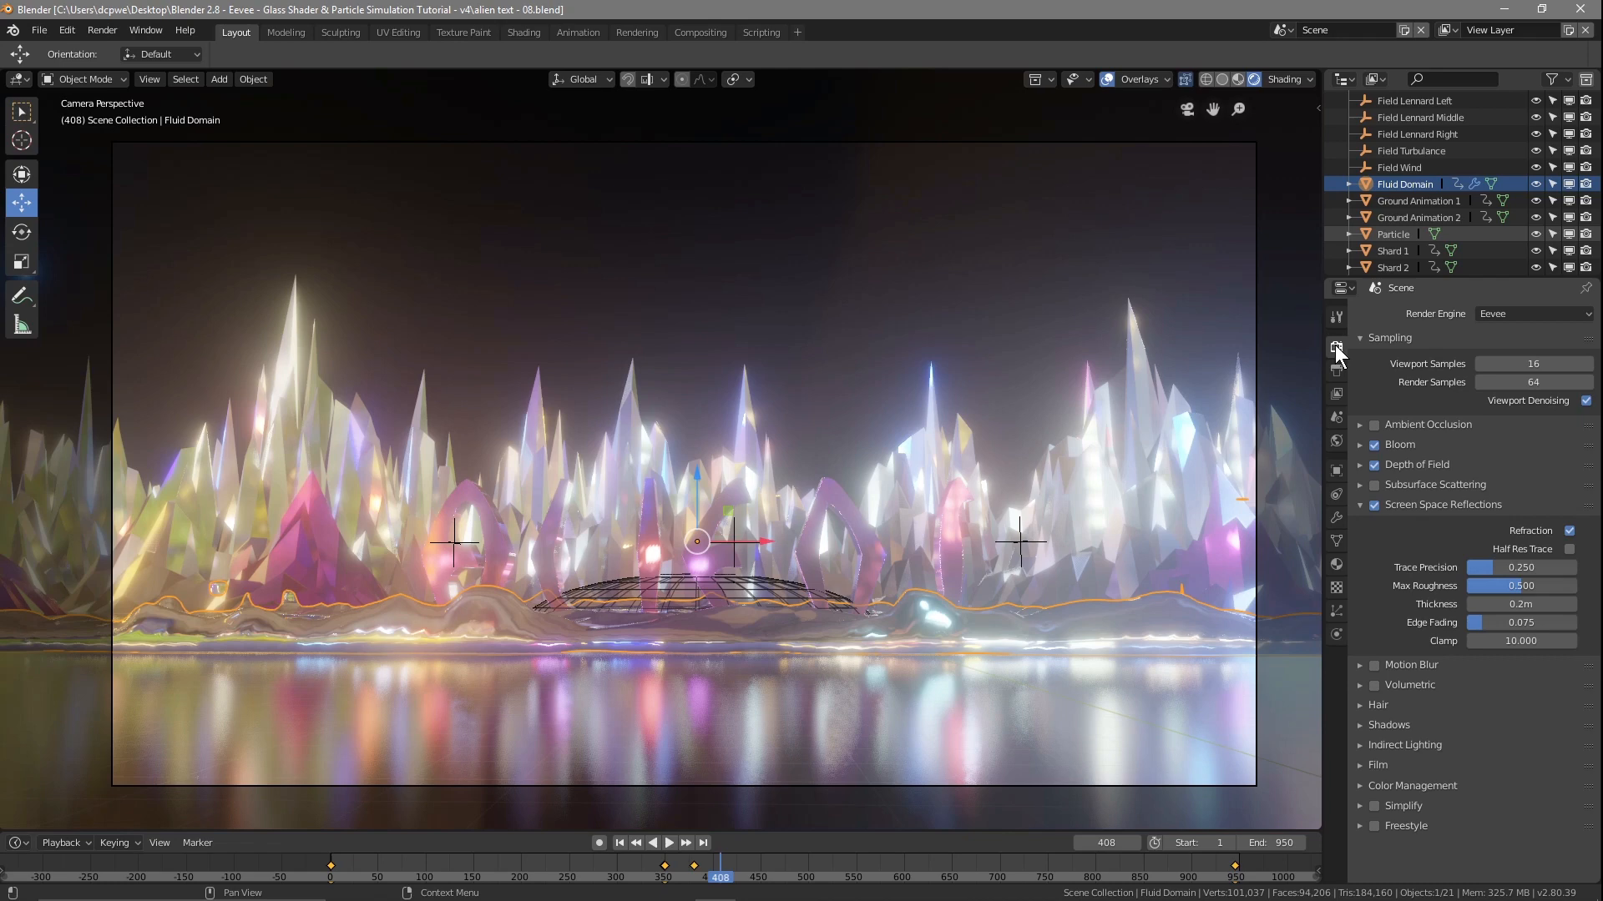
{"action": "double_click", "coordinate": [1528, 382]}
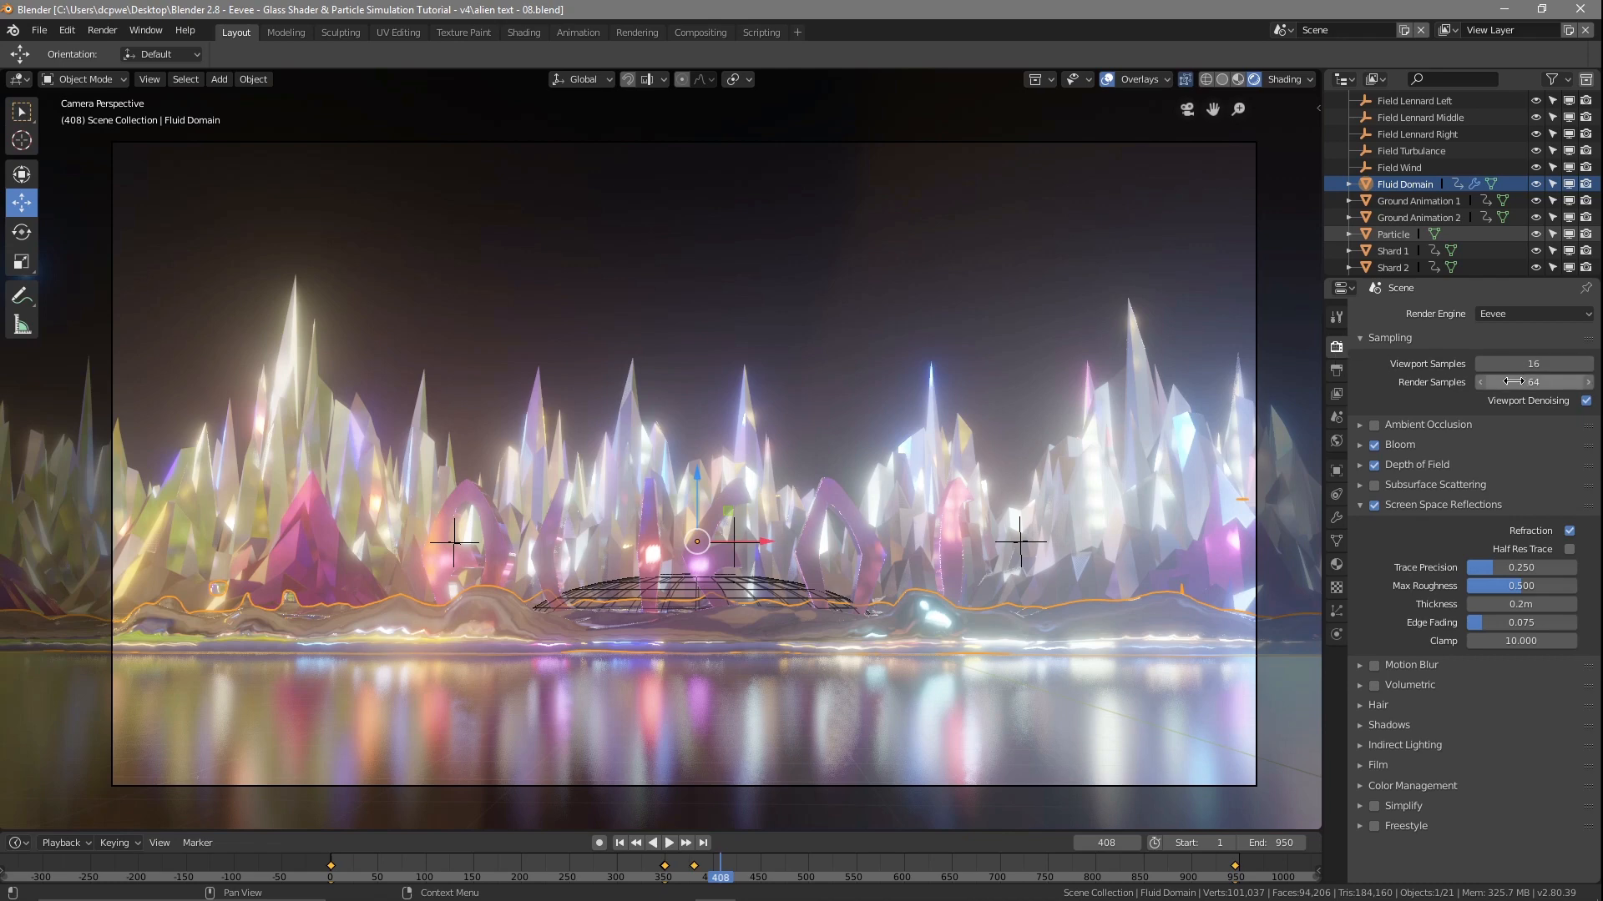
{"action": "type", "text": "120"}
{"action": "key", "text": "Return"}
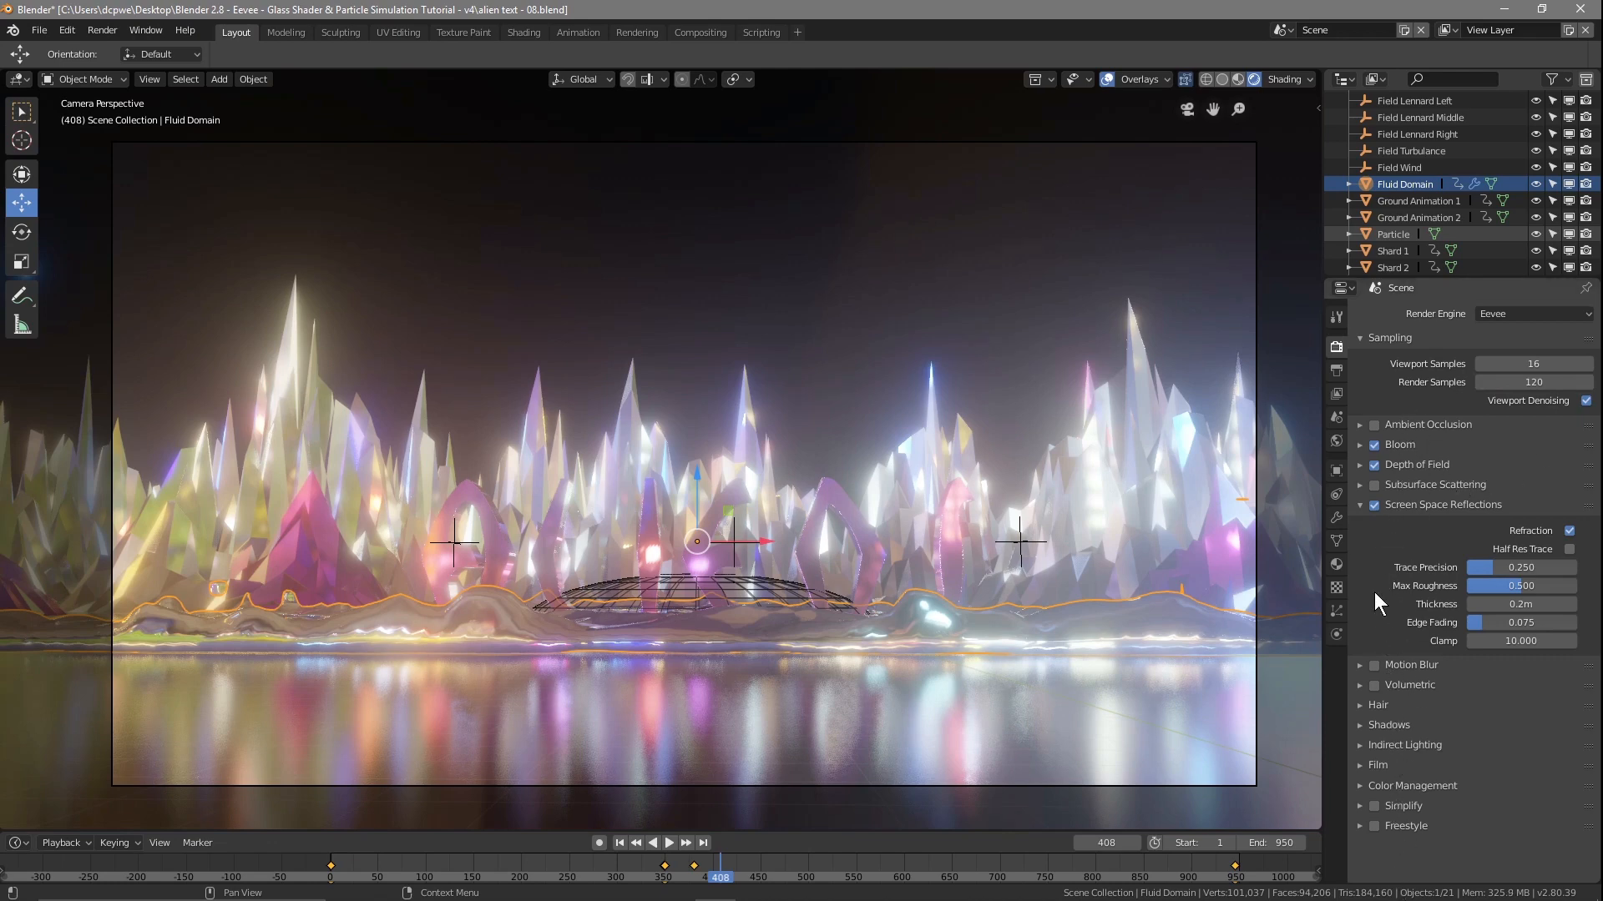
Set the output format to AVI JPEG and the output folder to "Blender 2.8 - Eevee - Glass Shader & Particle Simulation Tutorial - v4"
{"action": "left_click", "coordinate": [1335, 371]}
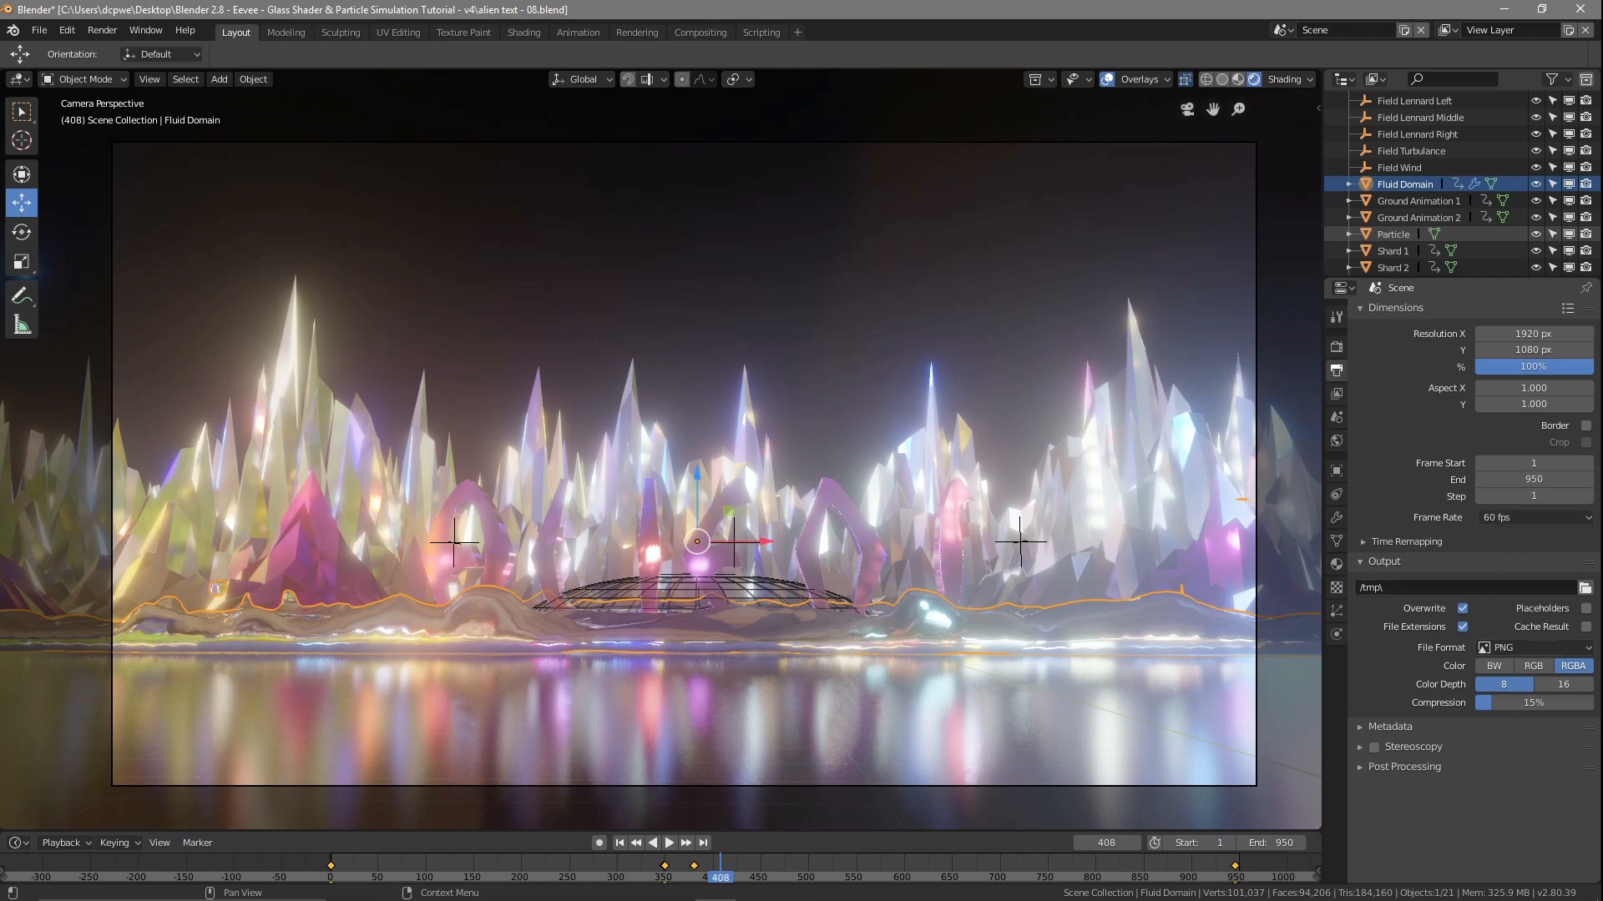
{"action": "left_click", "coordinate": [1549, 648]}
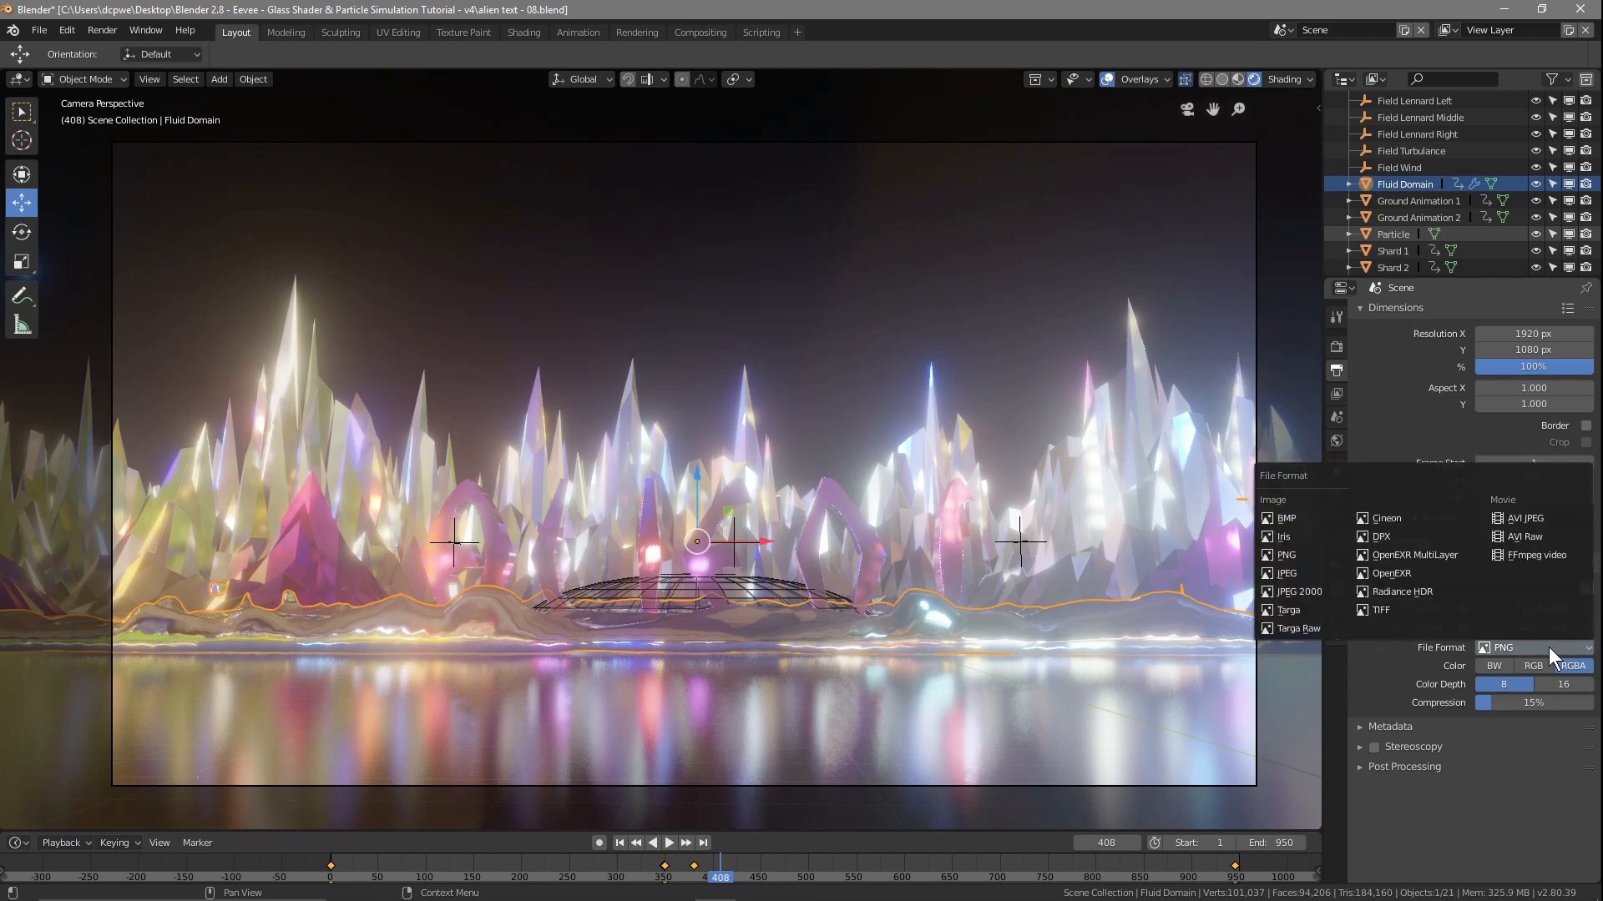
{"action": "left_click", "coordinate": [1525, 515]}
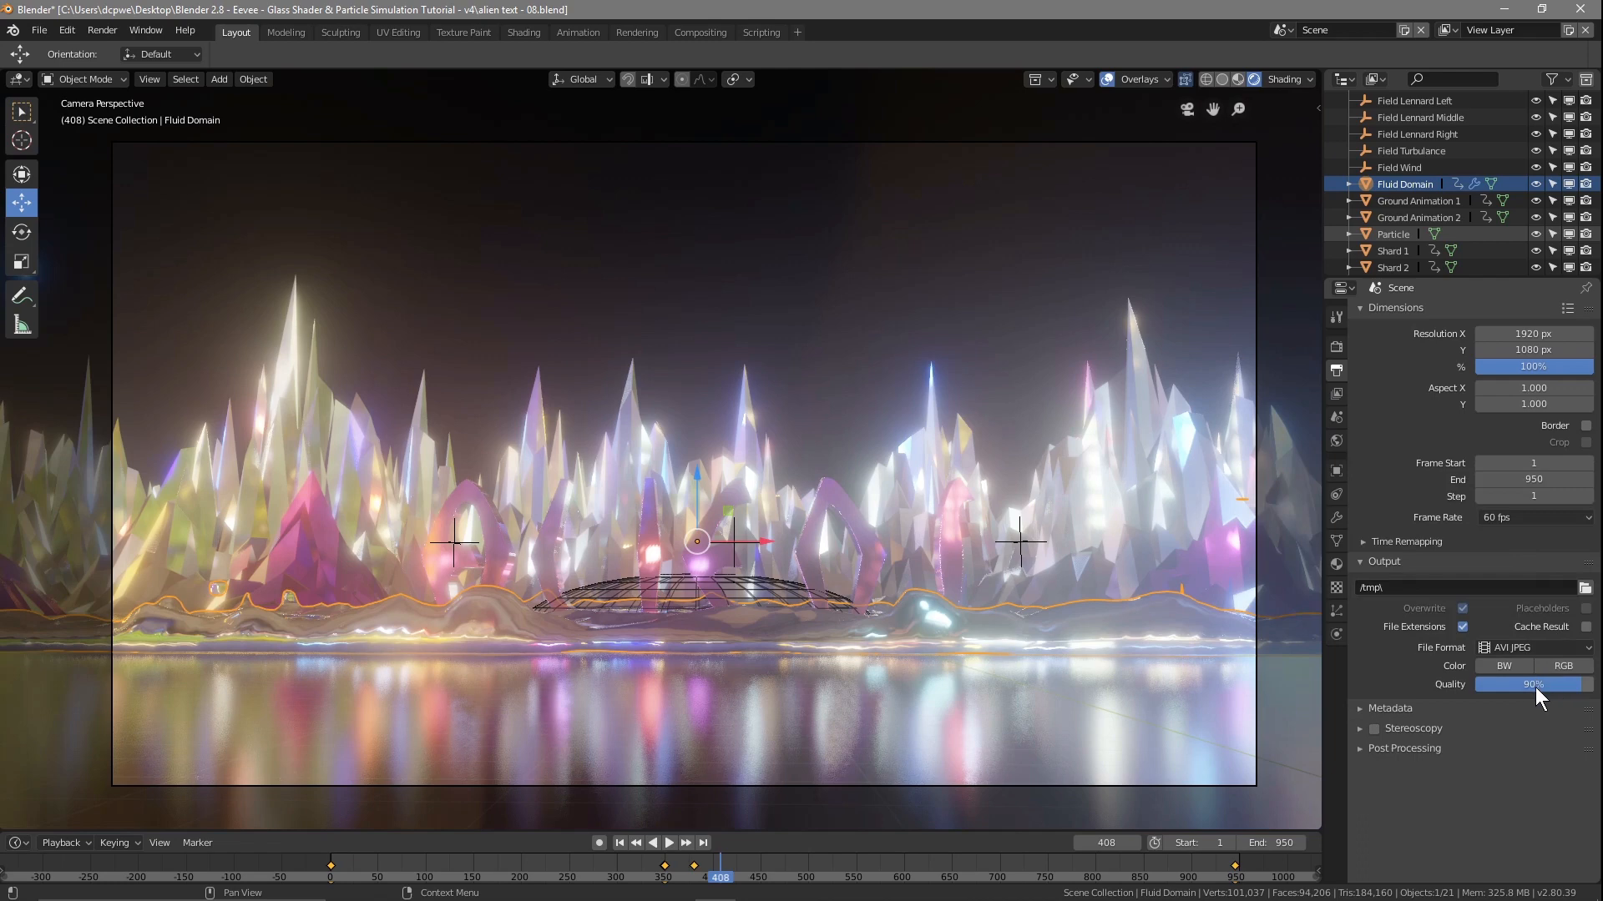
{"action": "left_click", "coordinate": [1584, 587]}
{"action": "left_click", "coordinate": [35, 278]}
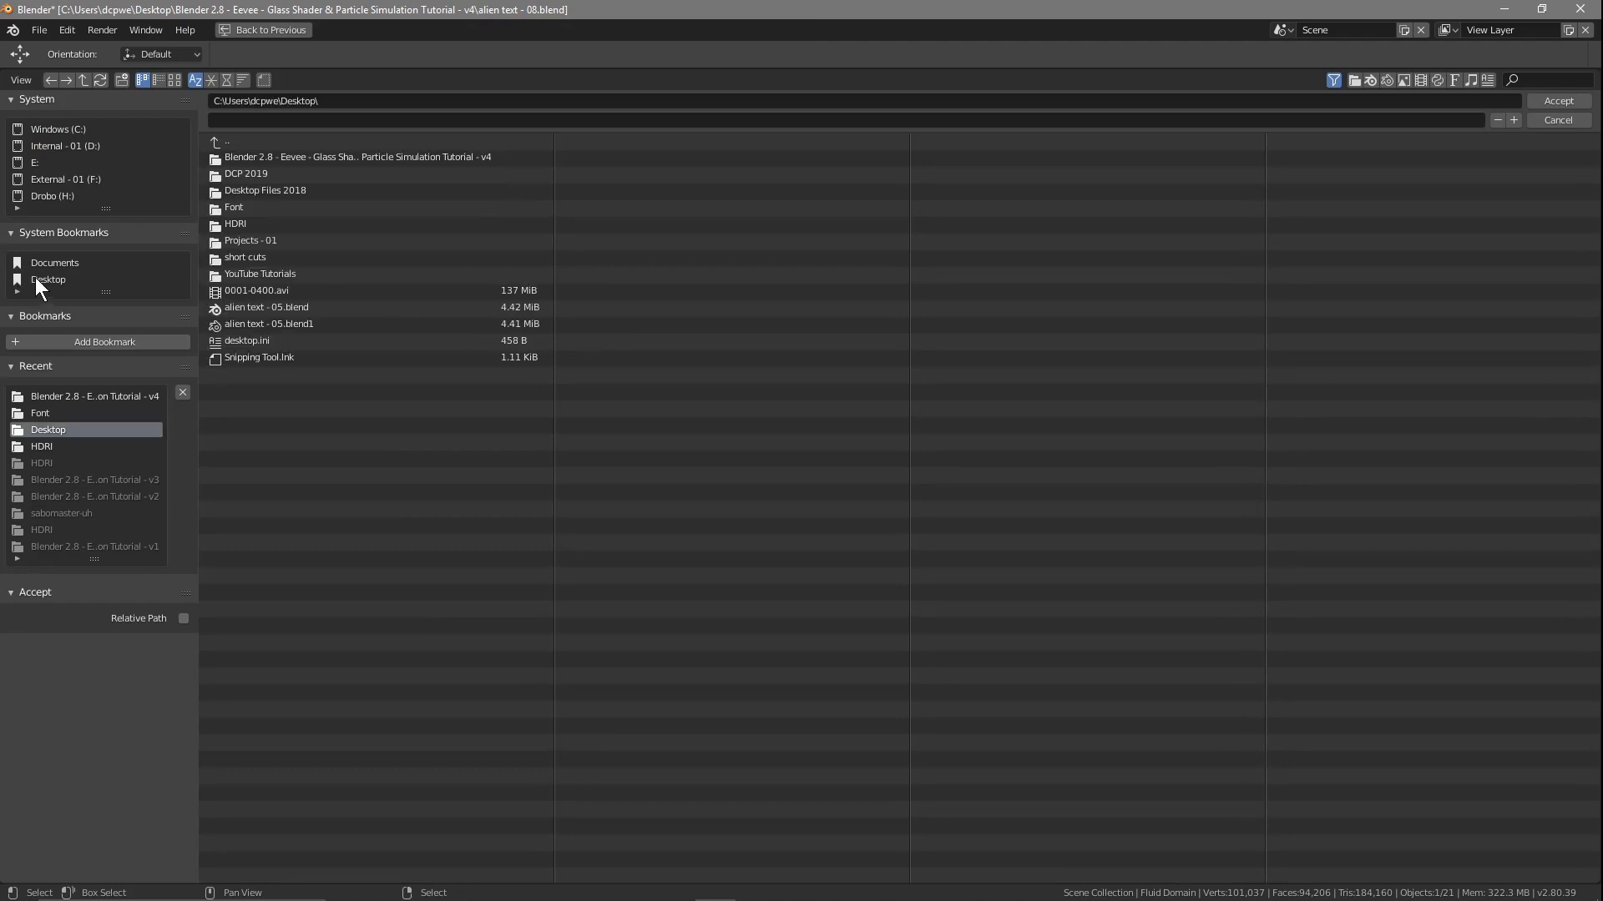
{"action": "left_click", "coordinate": [293, 157]}
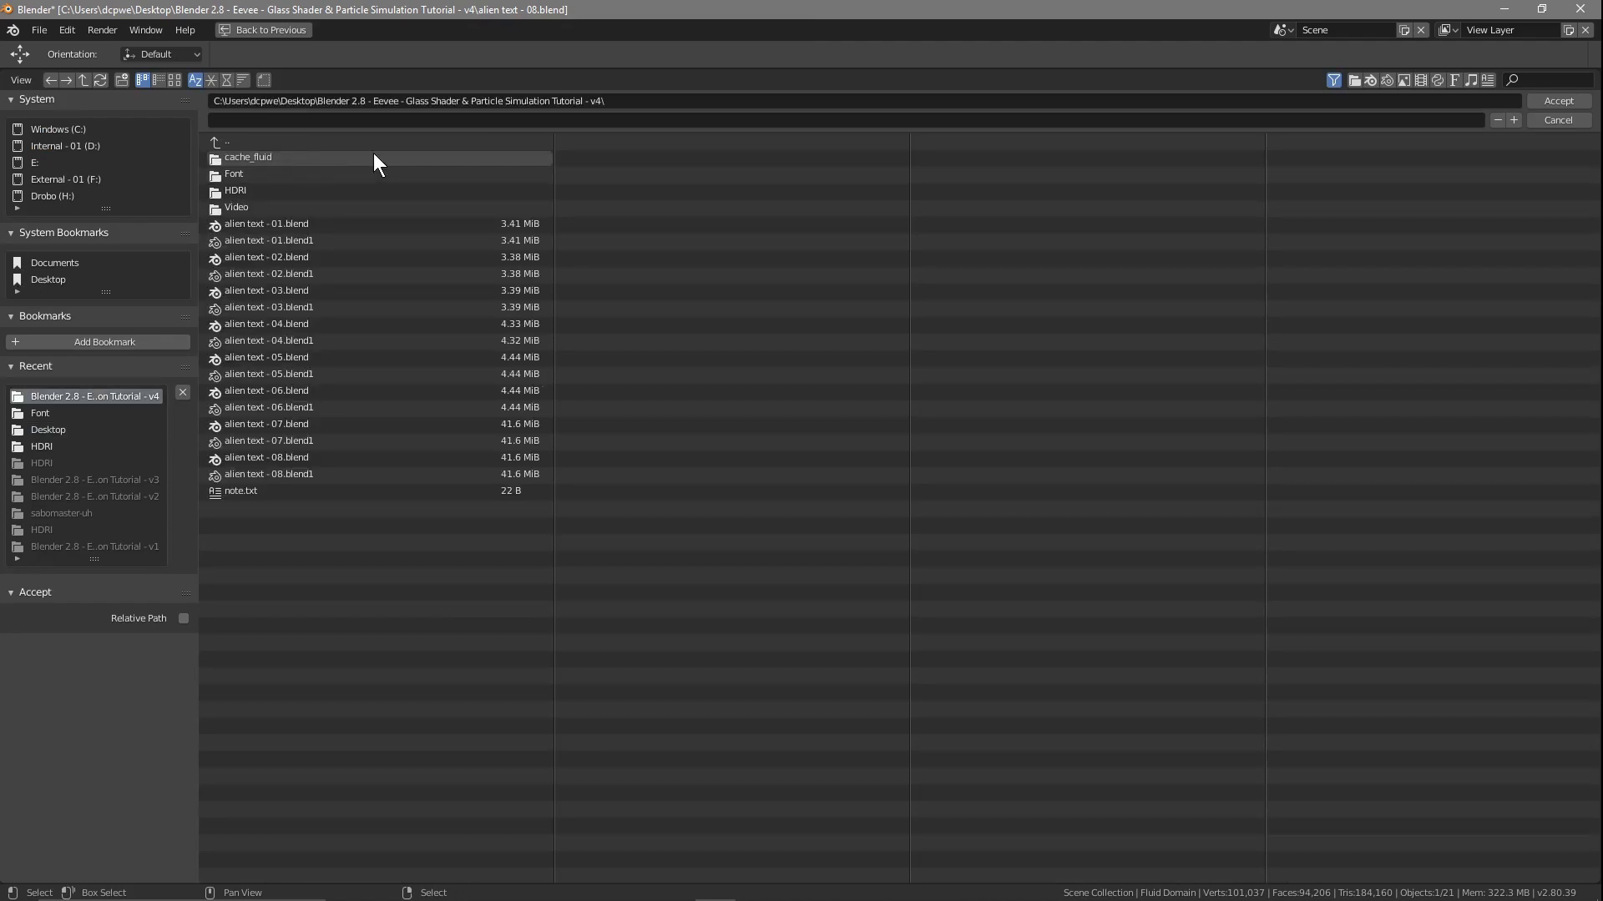
{"action": "left_click", "coordinate": [1553, 102]}
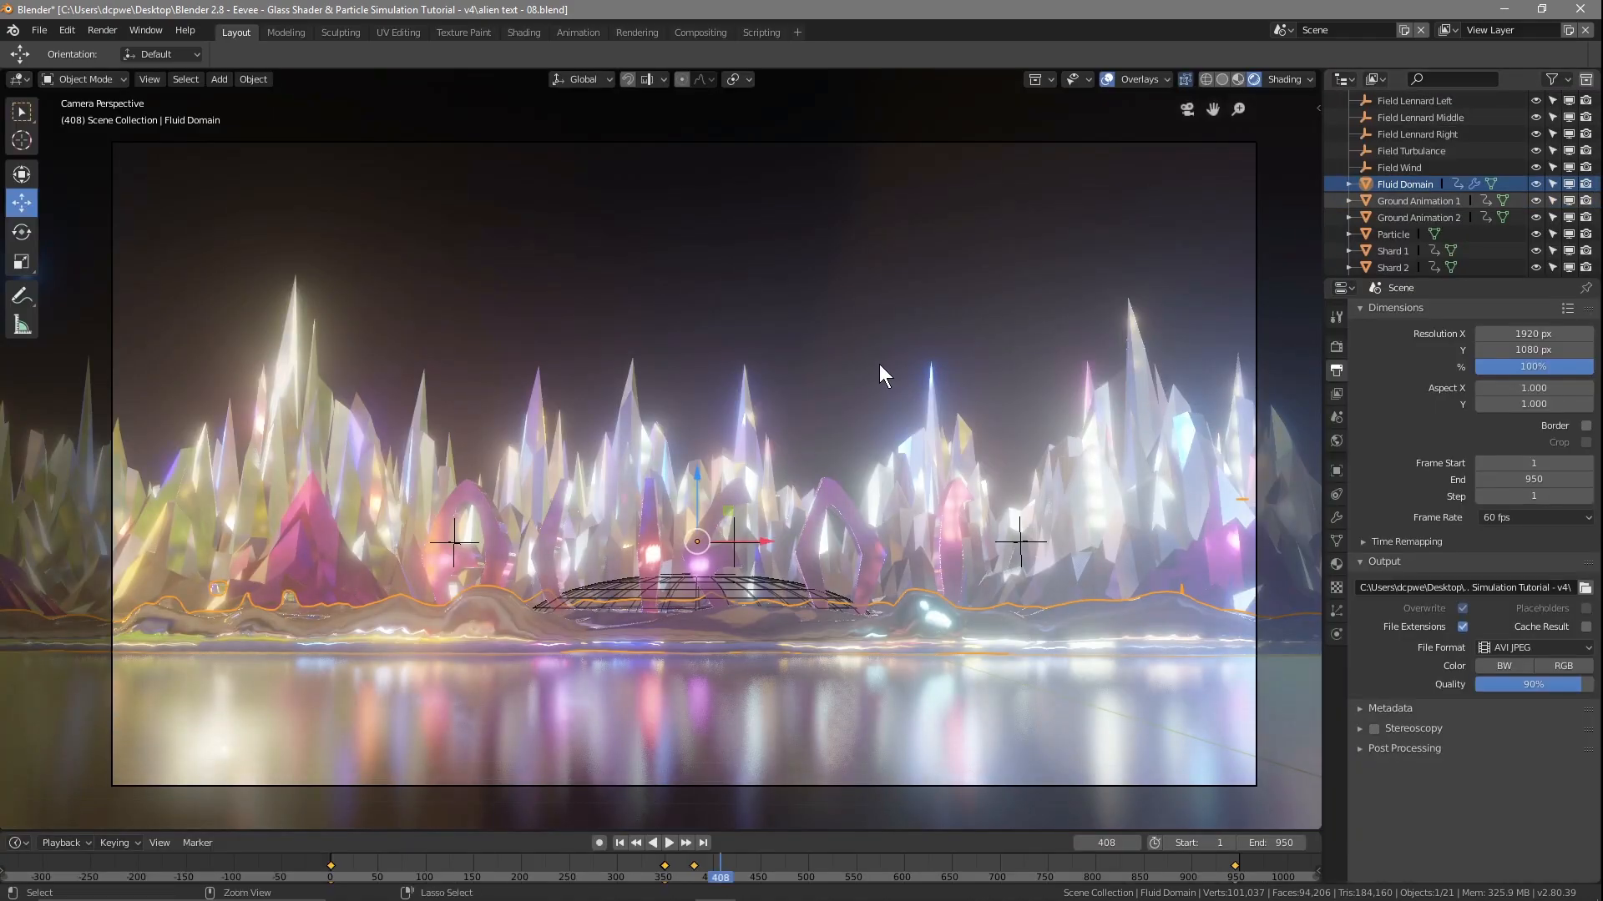
Render the full animation, close the render result, and save the file
{"action": "key", "text": "ctrl+F12"}
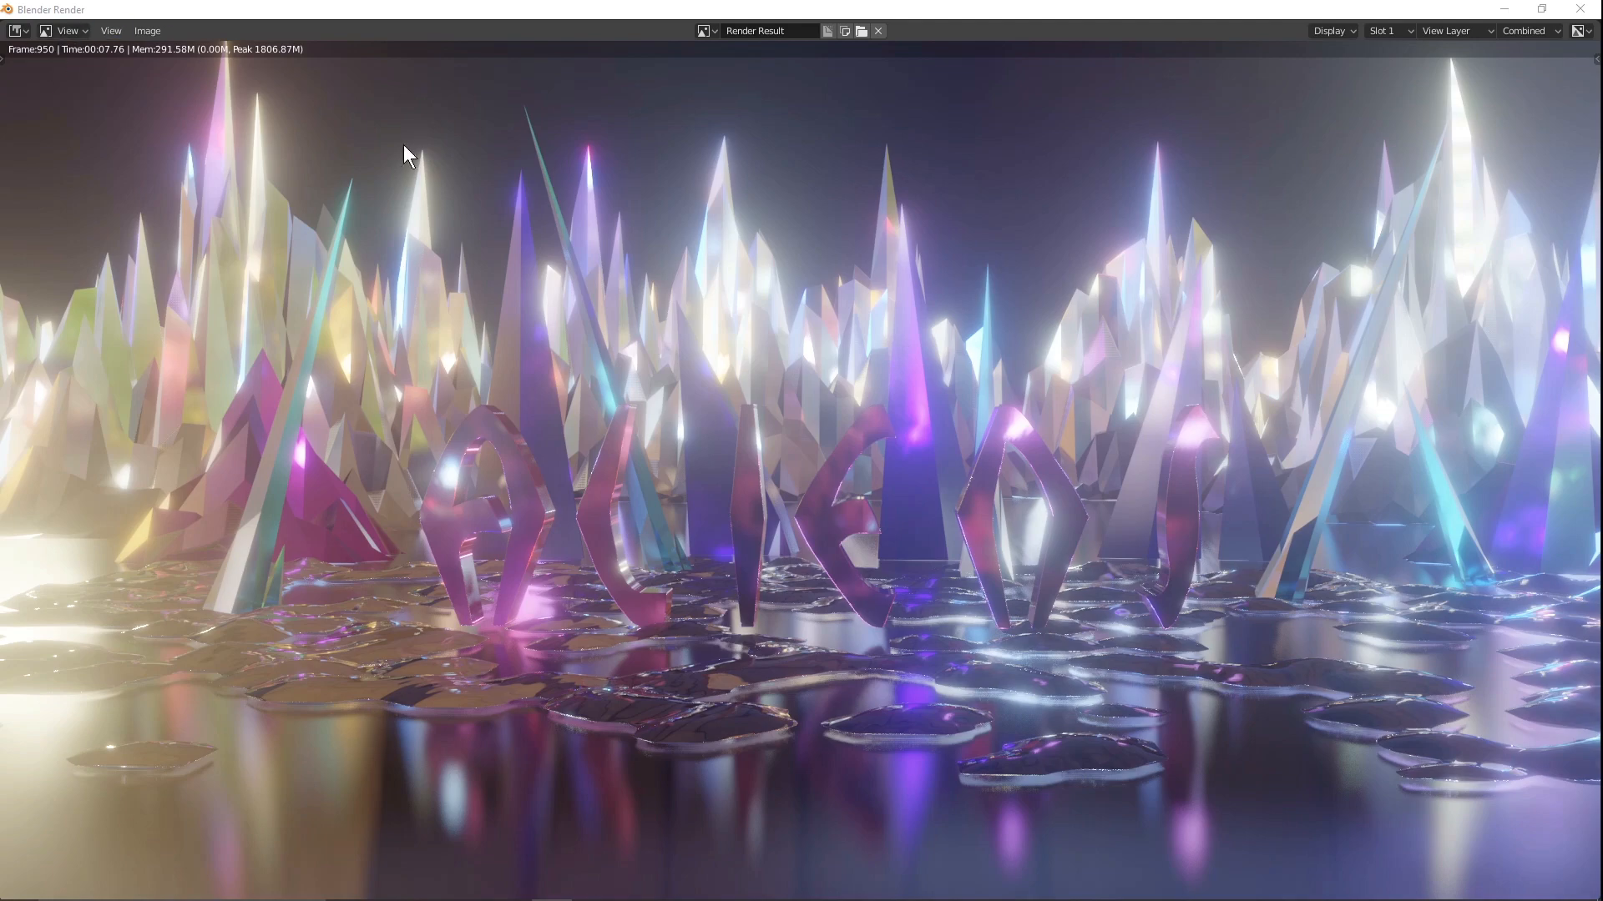
{"action": "left_click", "coordinate": [1580, 9]}
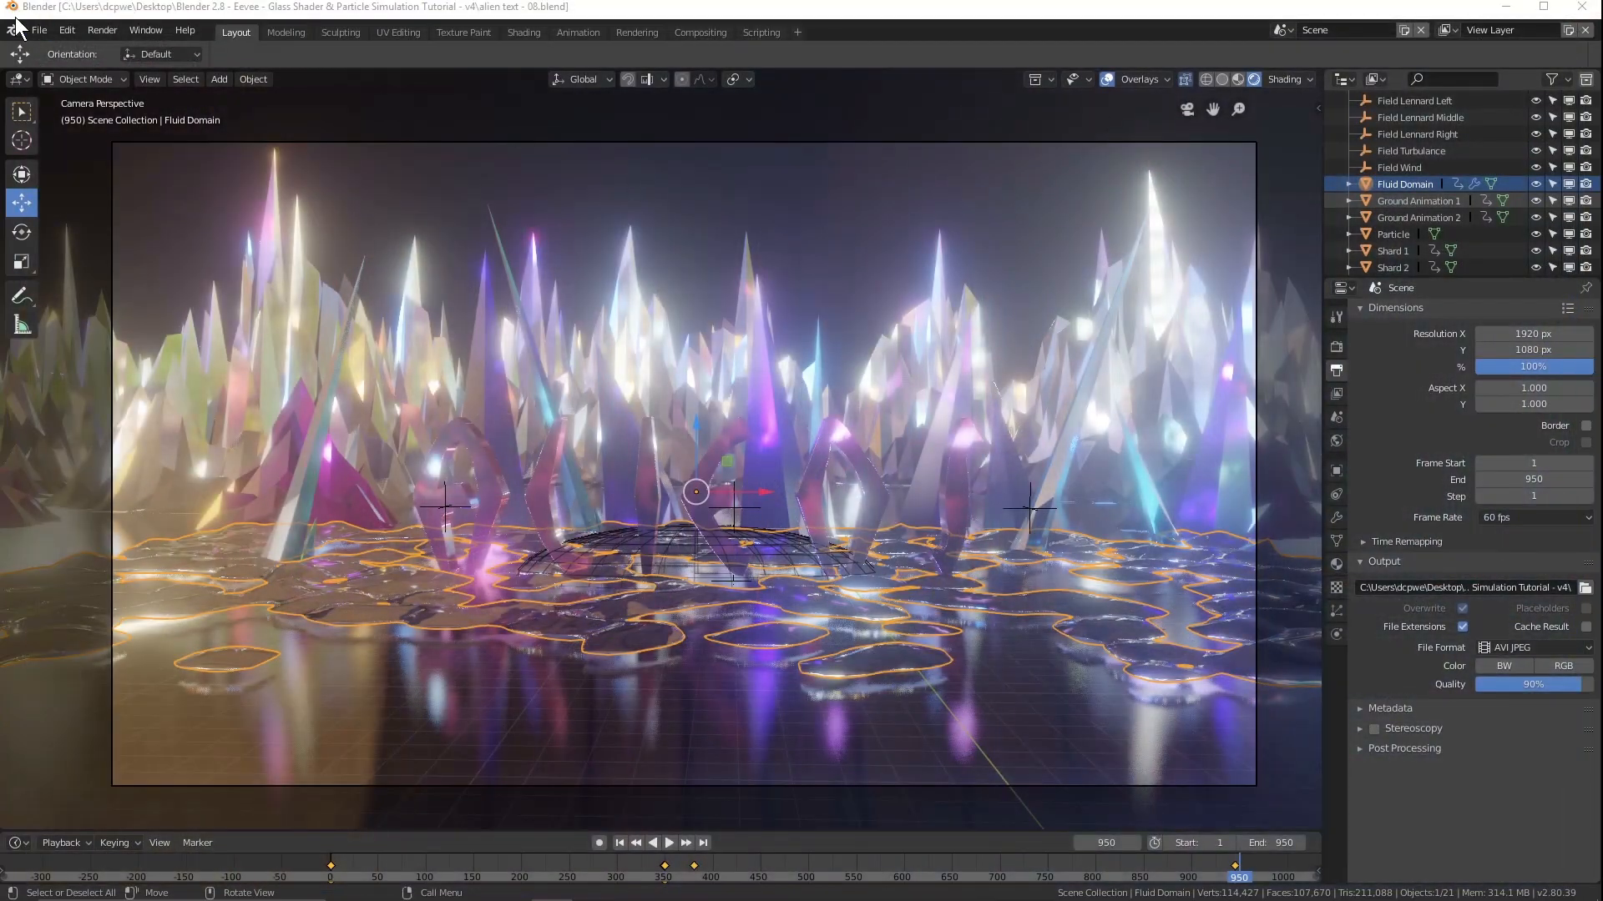
{"action": "left_click", "coordinate": [39, 30]}
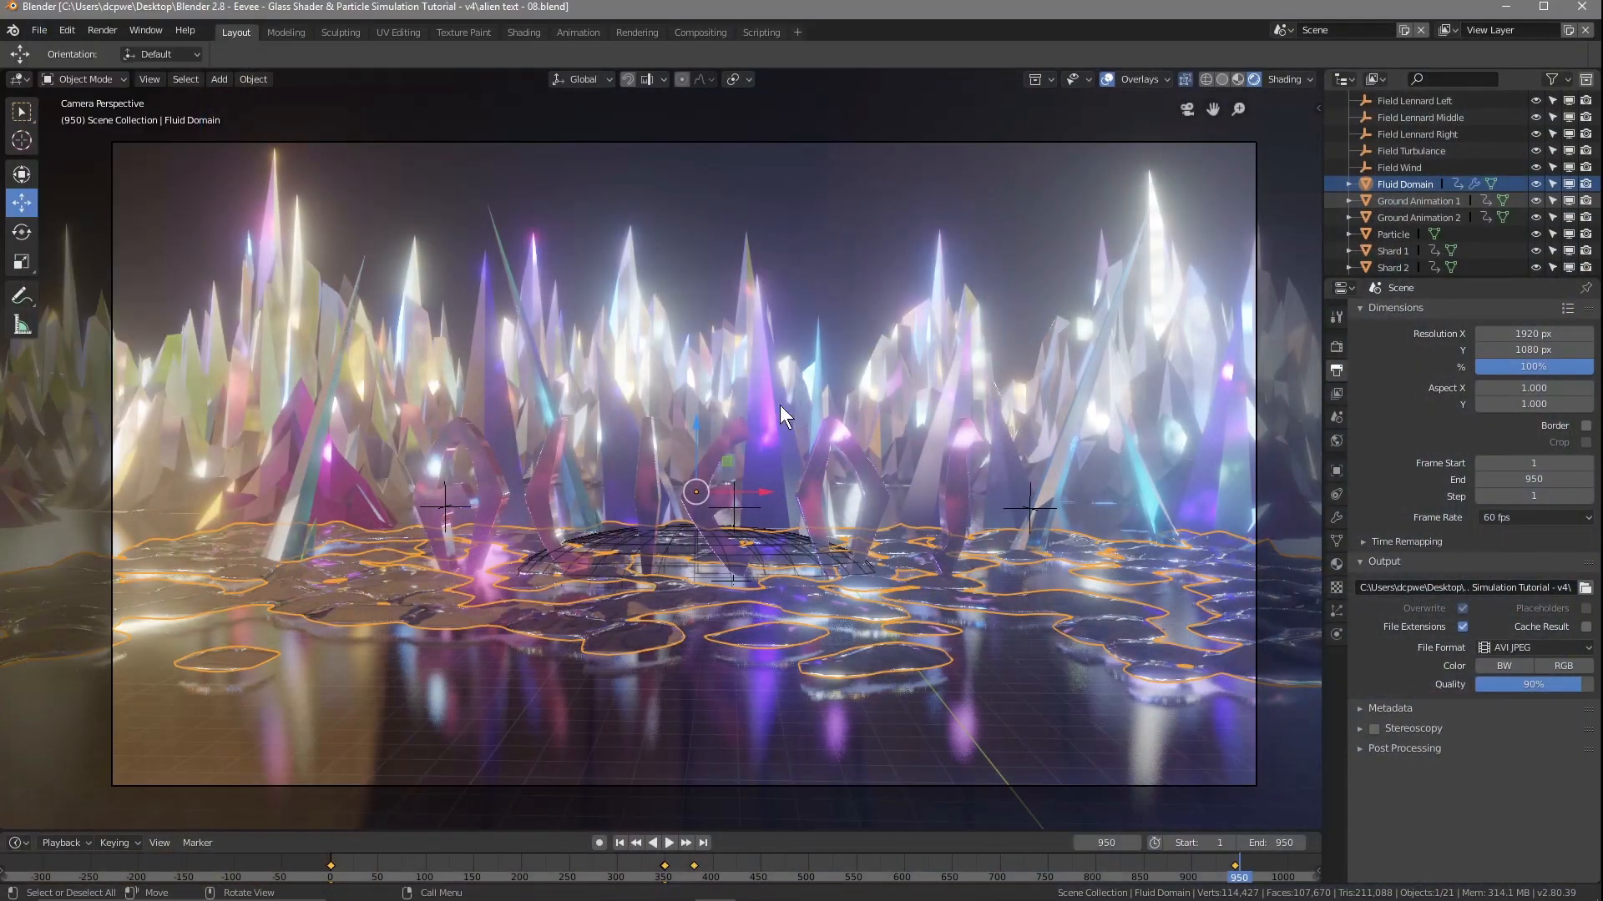
Leave Blender and play 0001-0950.avi from the project folder in the video player, toggling the Repeat option
{"action": "left_click", "coordinate": [1582, 8]}
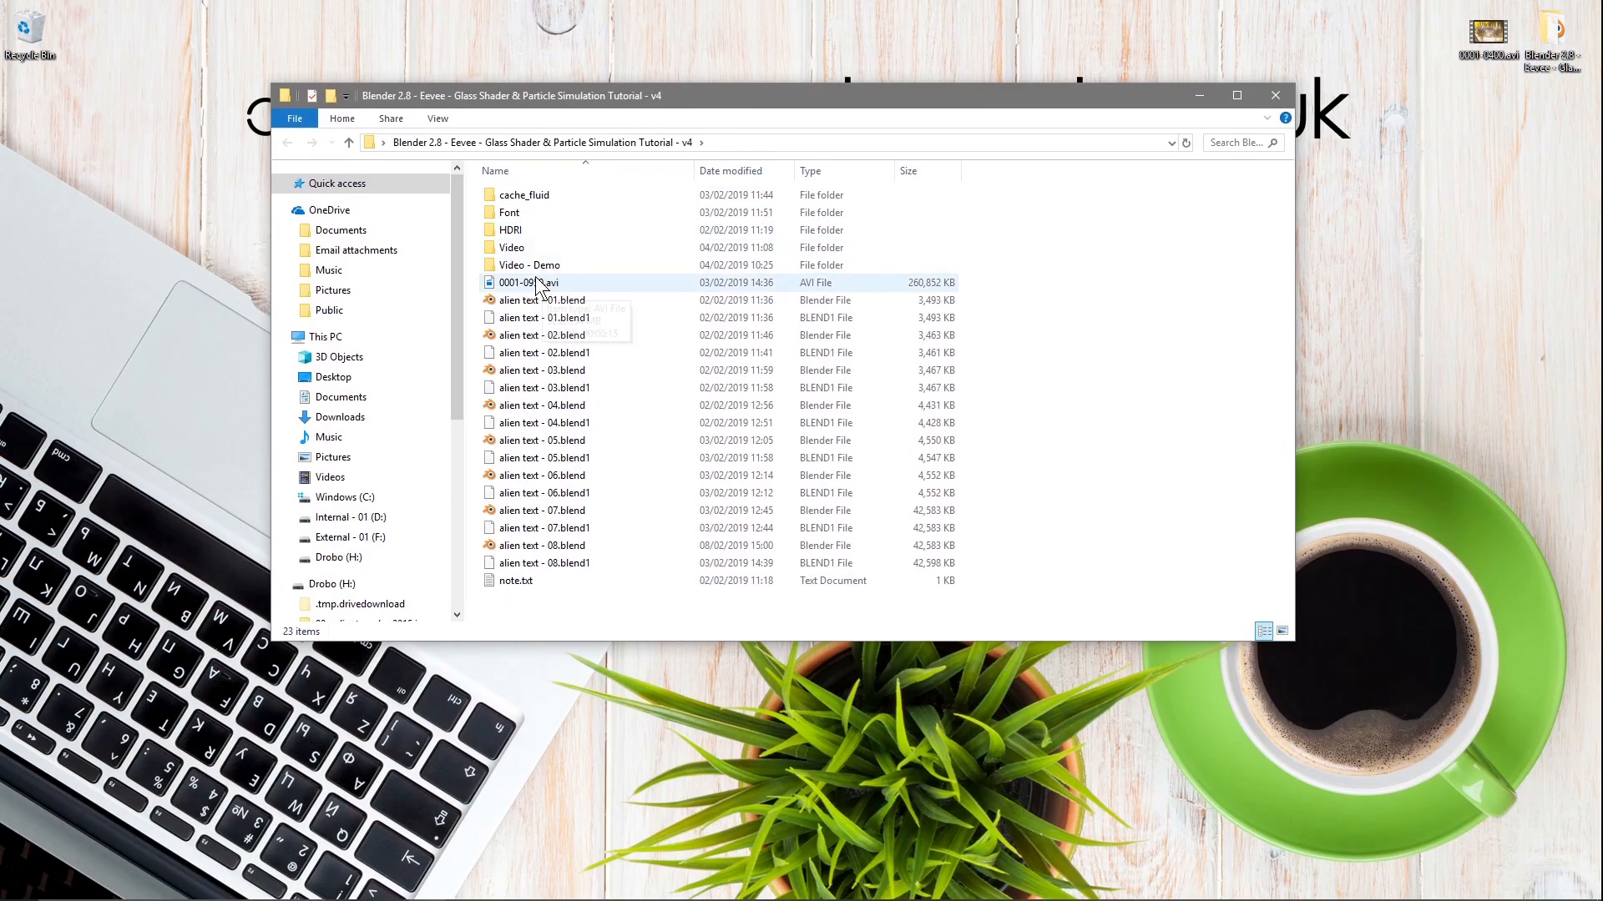
{"action": "left_click", "coordinate": [518, 286]}
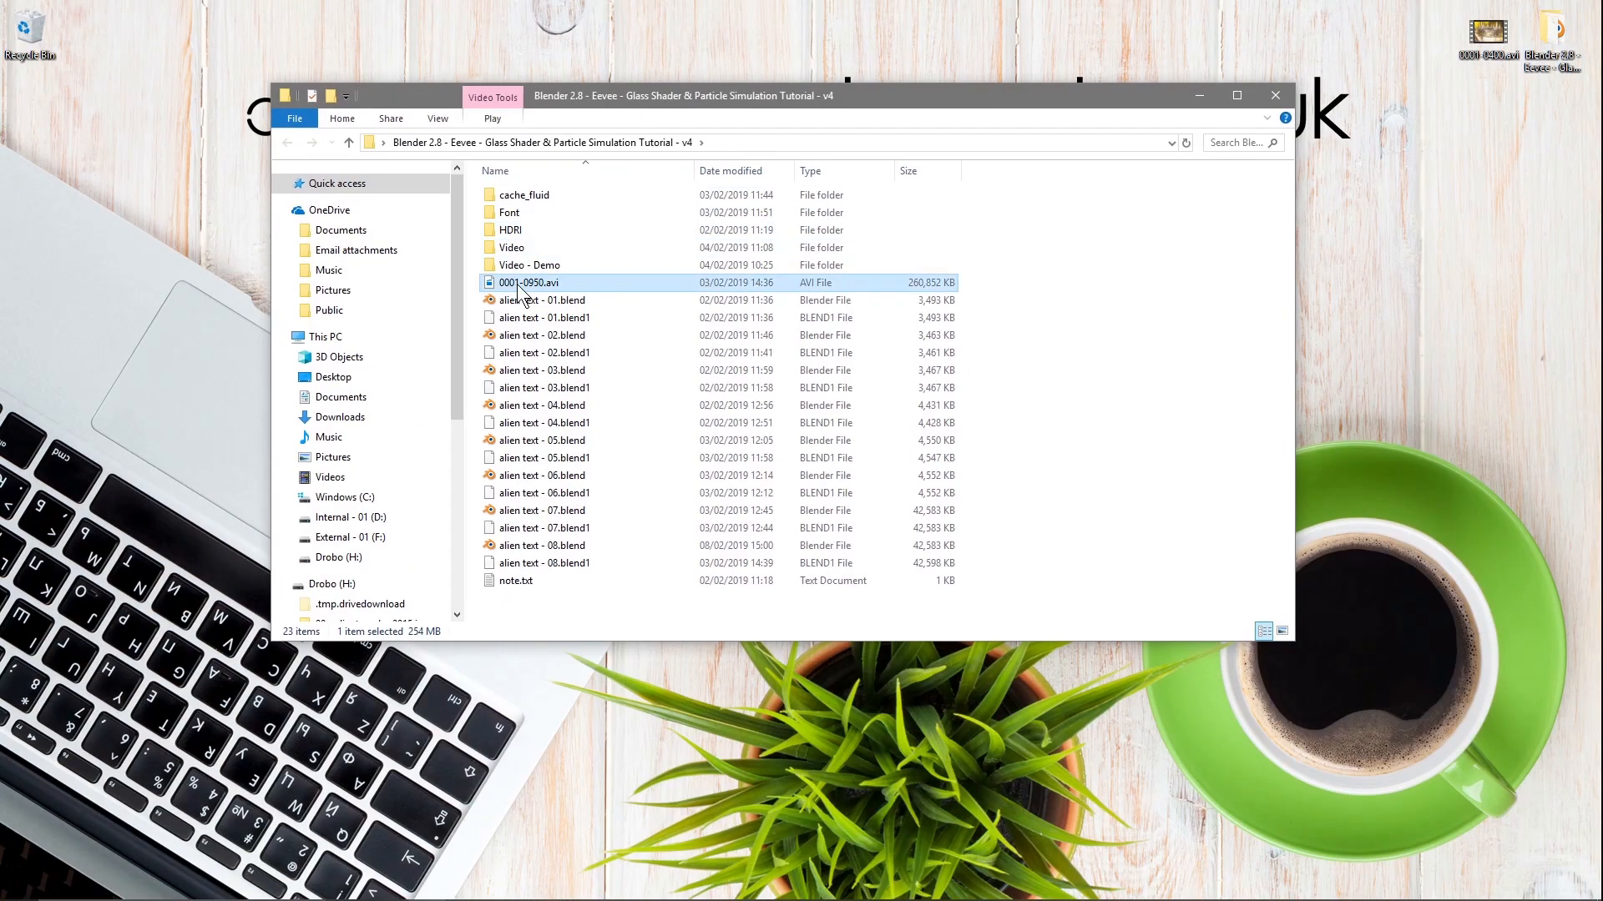
{"action": "double_click", "coordinate": [518, 286]}
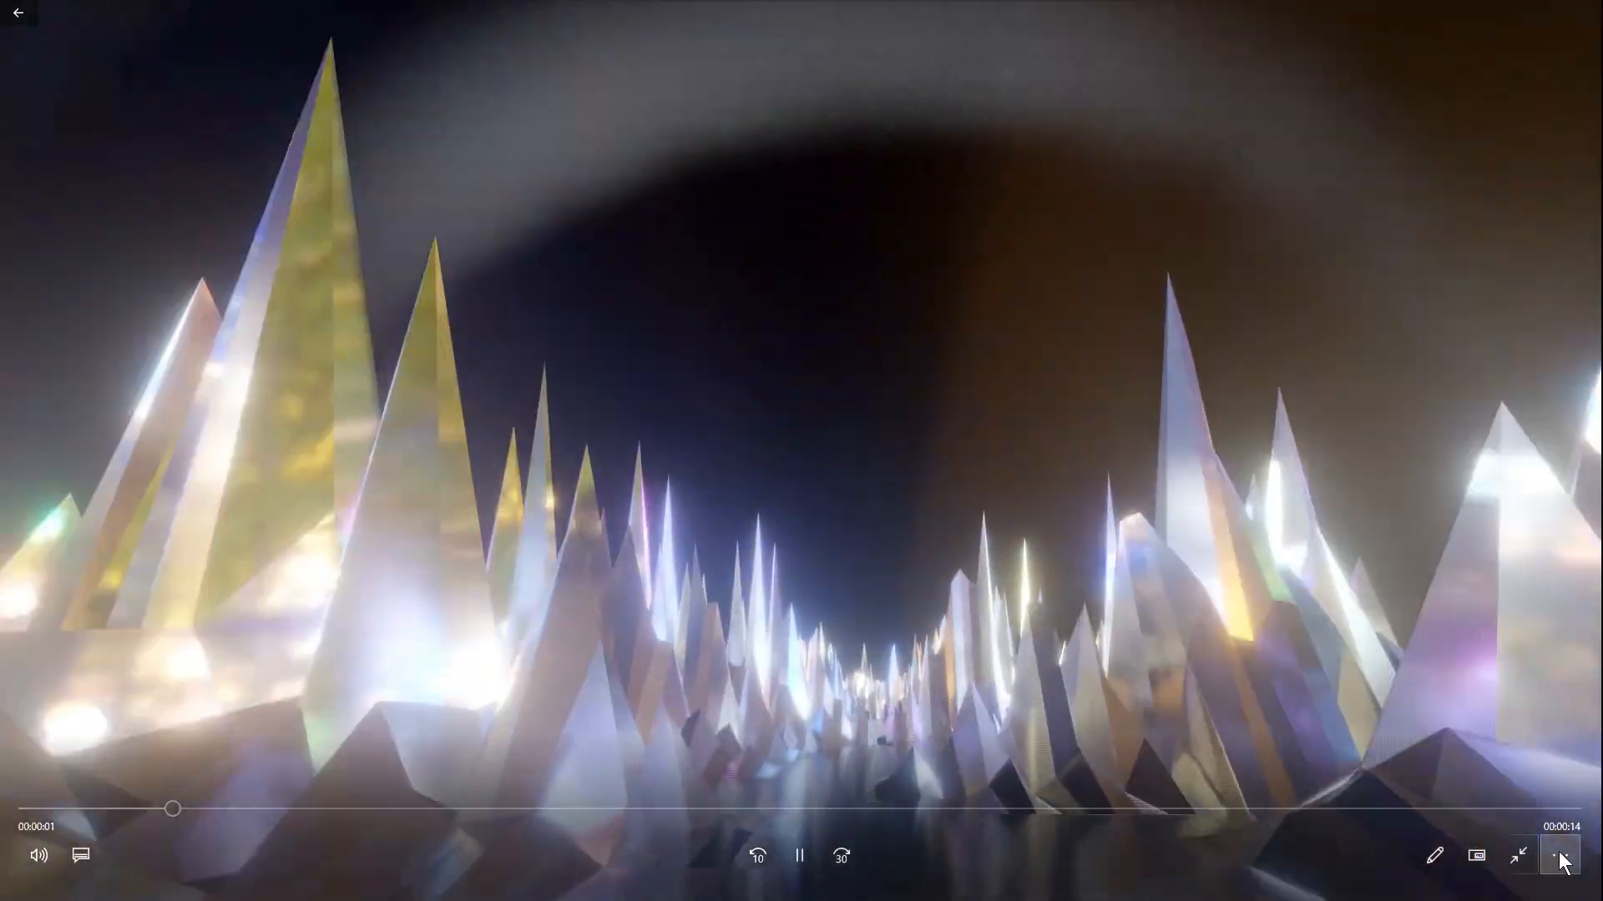
{"action": "left_click", "coordinate": [1559, 855]}
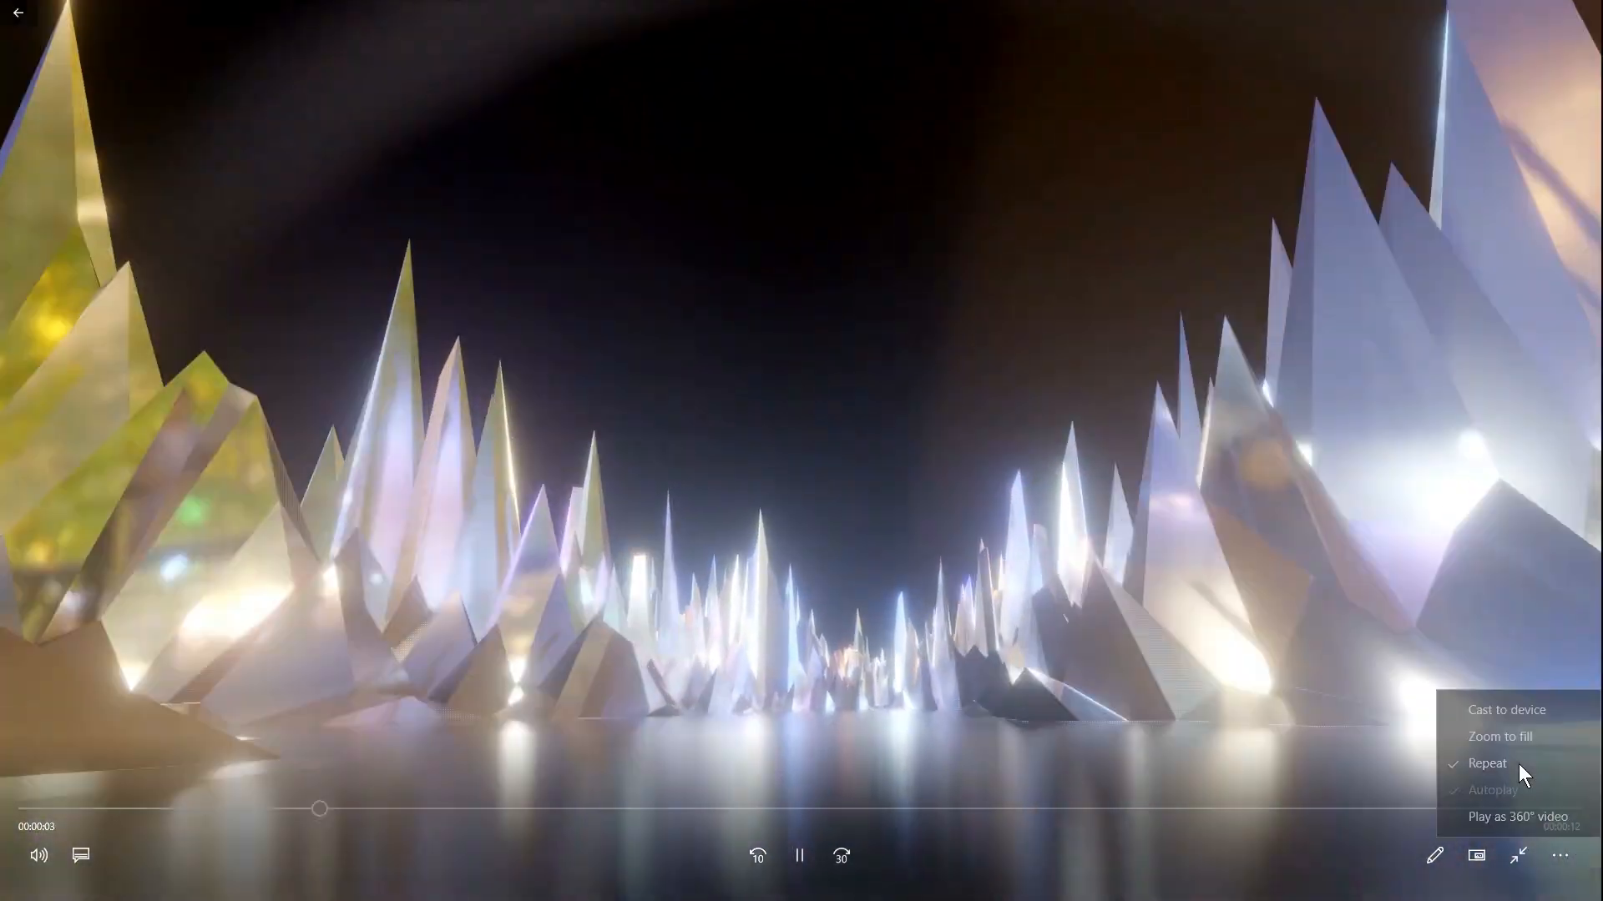
{"action": "left_click", "coordinate": [1519, 763]}
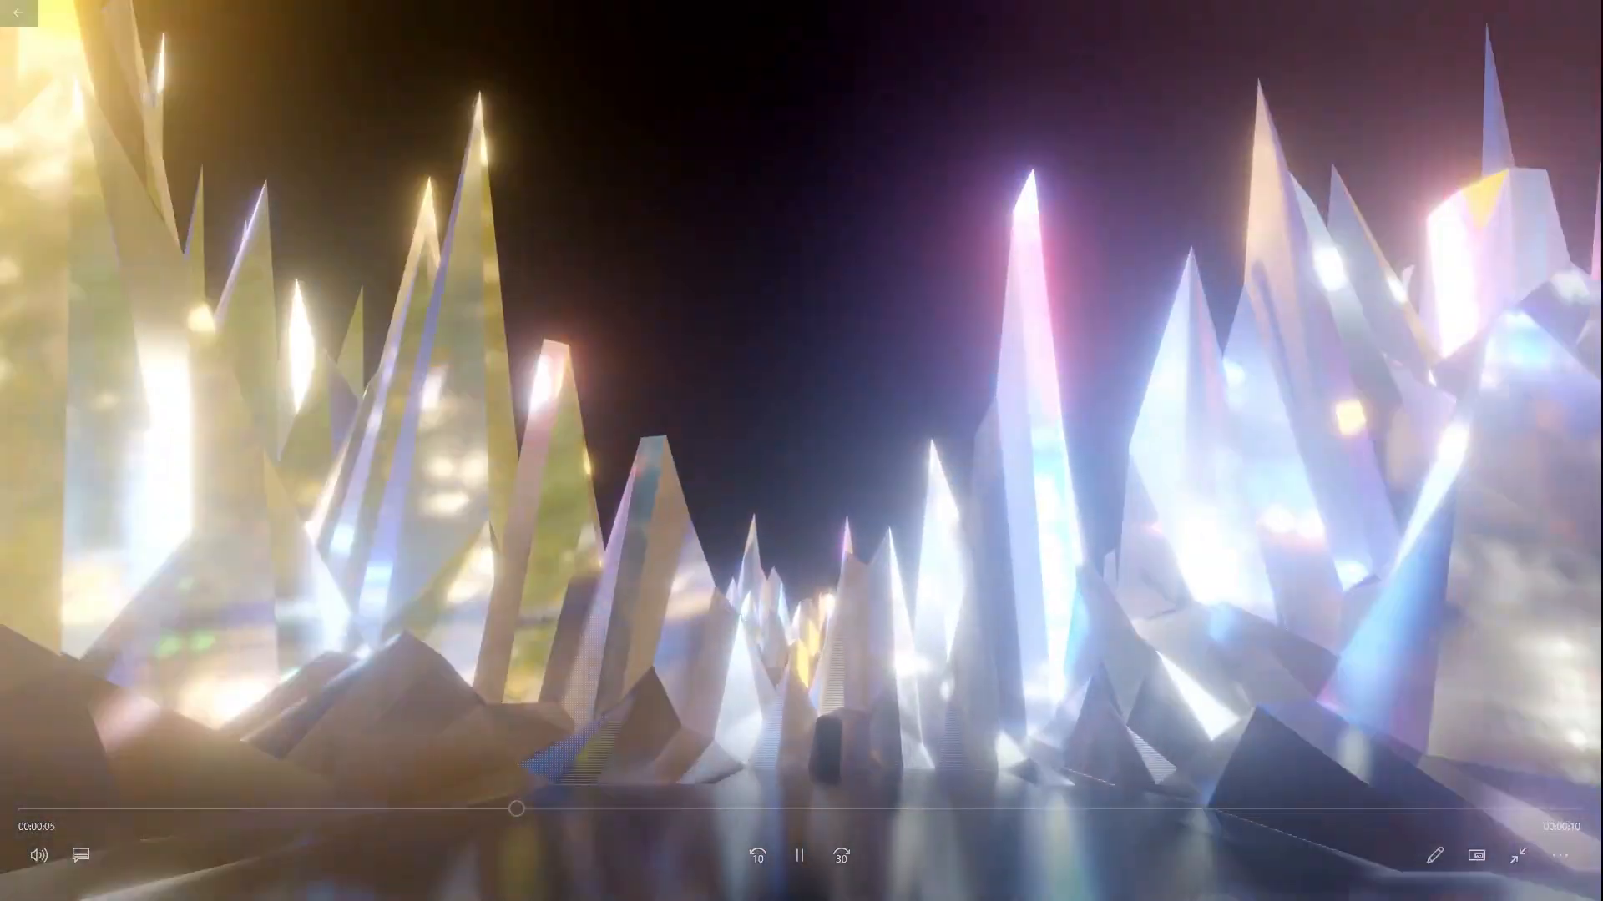